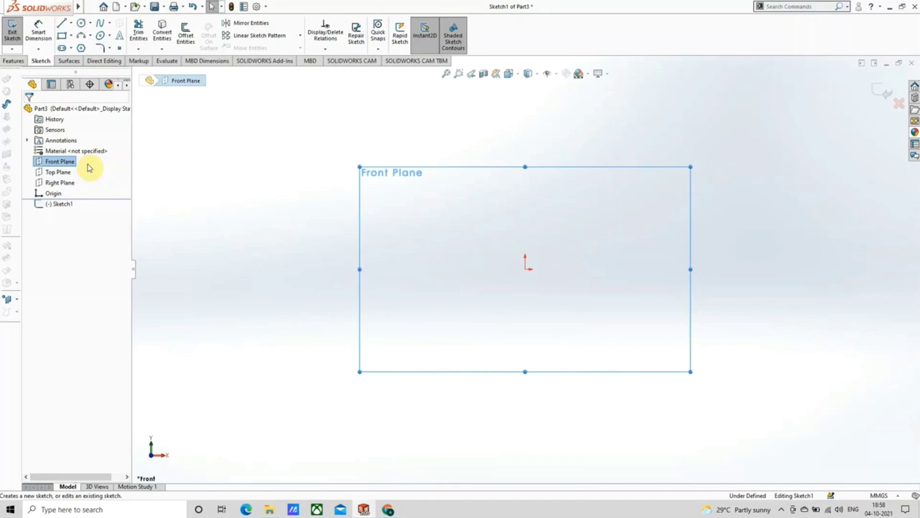
Step: Sketch the profile's upper part above the origin: a vertical edge about 7.8 mm, a shoulder about 6.6 mm, and an upright about 3.5 mm wide
{"action": "left_click", "coordinate": [207, 170]}
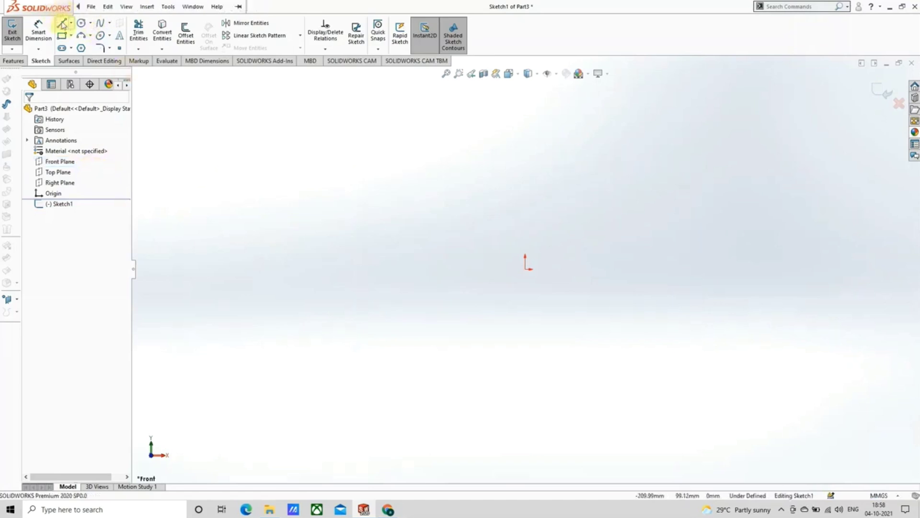
{"action": "left_click", "coordinate": [61, 23]}
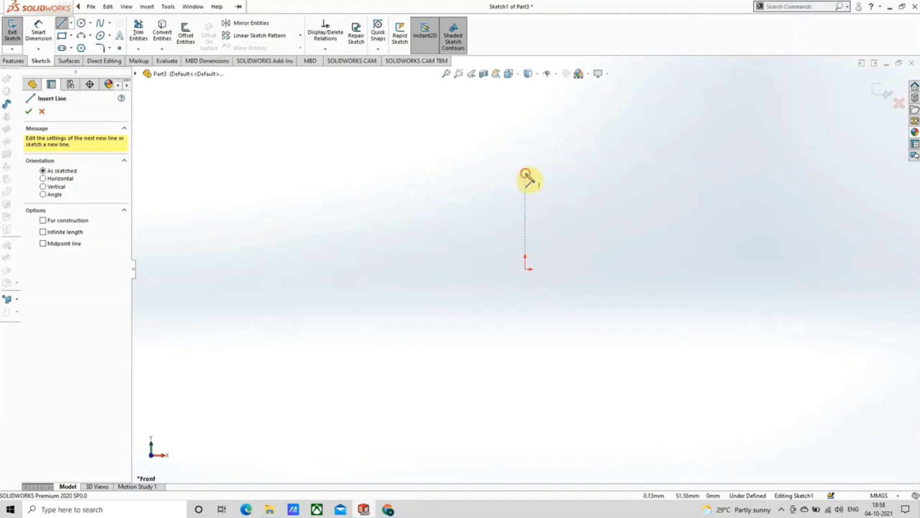
{"action": "left_click", "coordinate": [525, 173]}
{"action": "scroll", "coordinate": [526, 178], "scroll_direction": "down", "scroll_amount": 3}
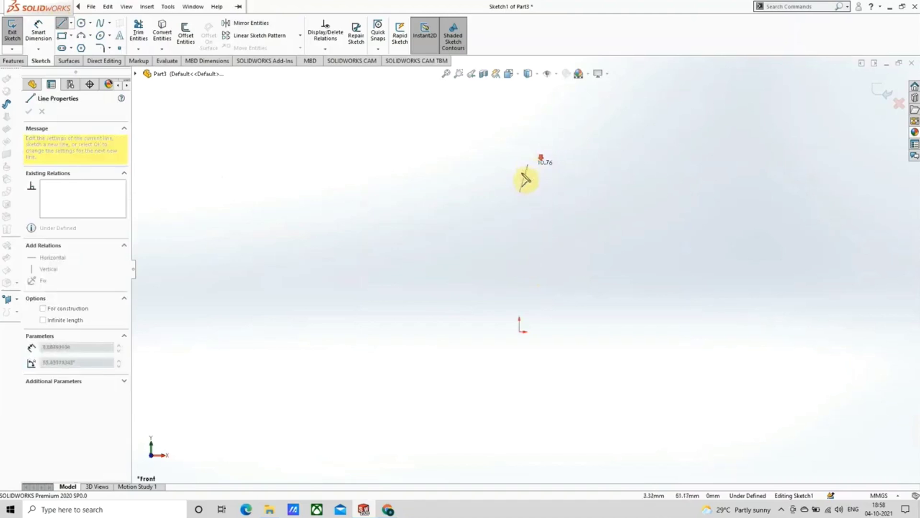
{"action": "left_click", "coordinate": [520, 172]}
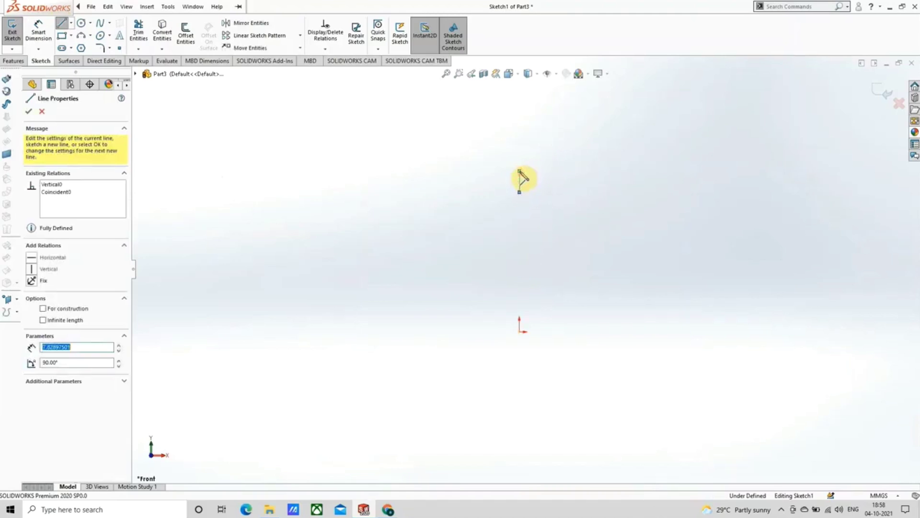
{"action": "left_click", "coordinate": [538, 172]}
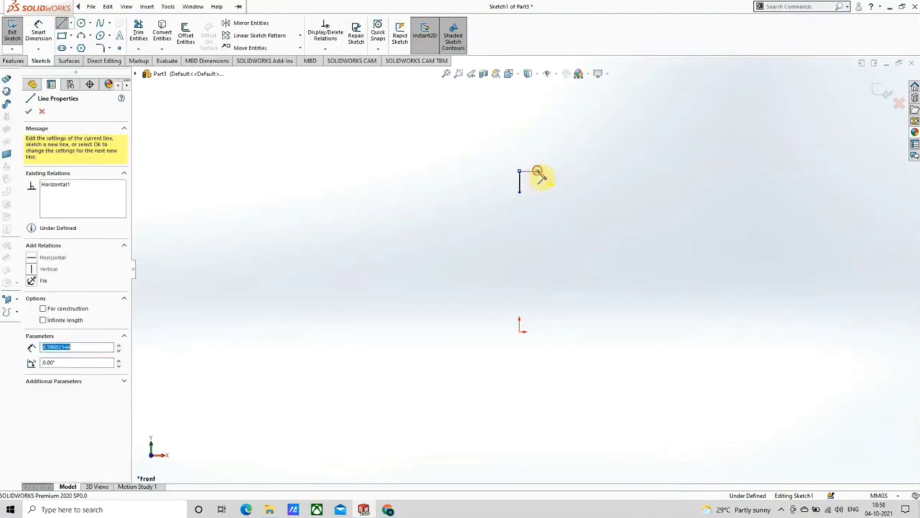
{"action": "left_click", "coordinate": [537, 118]}
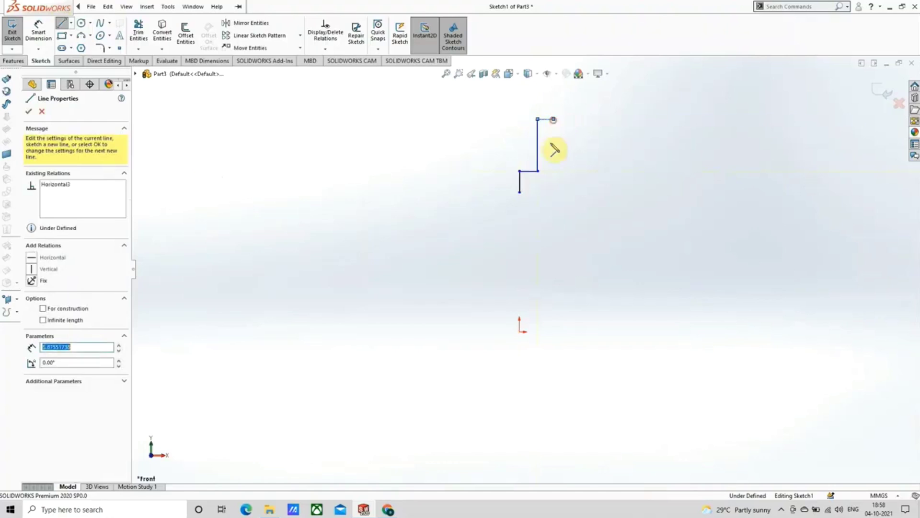
{"action": "left_click", "coordinate": [553, 118]}
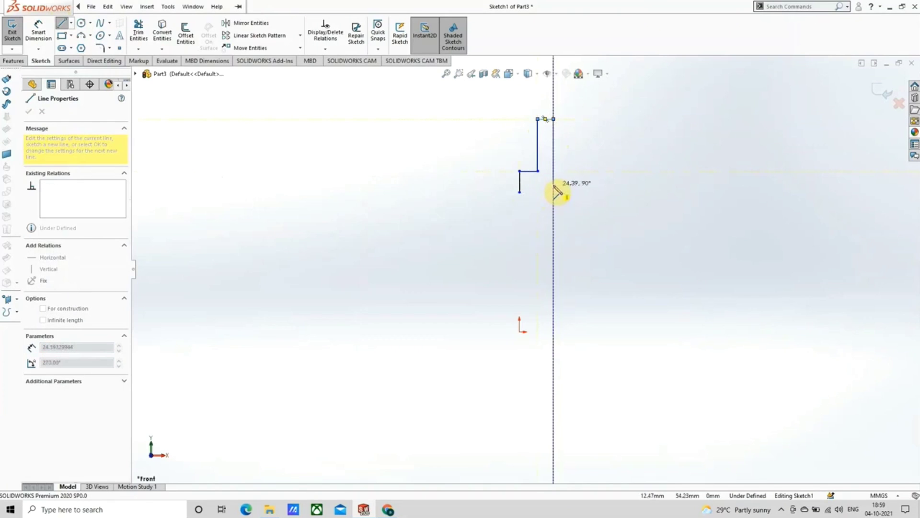
{"action": "left_click", "coordinate": [553, 184]}
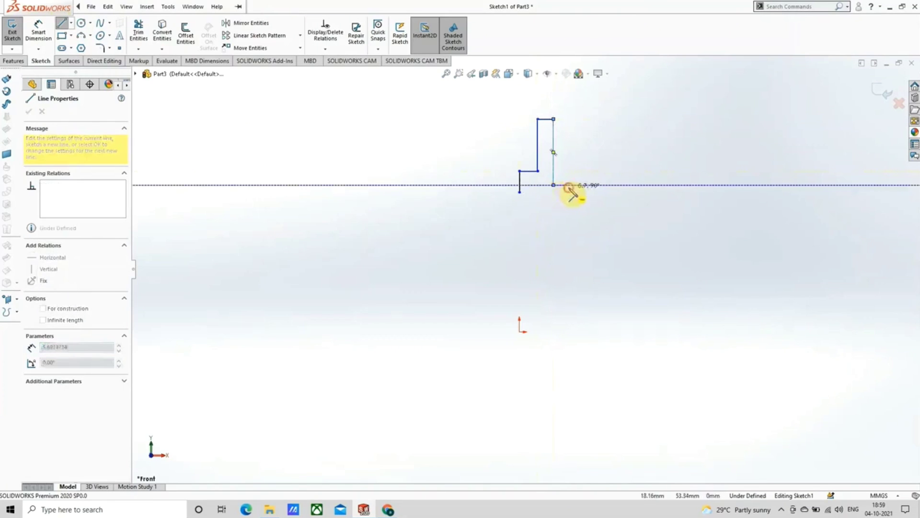
Step: Continue the profile with a short step, a drop of about 12.6 mm, a long horizontal arm with a small stepped end, and its lower edge
{"action": "left_click", "coordinate": [569, 185]}
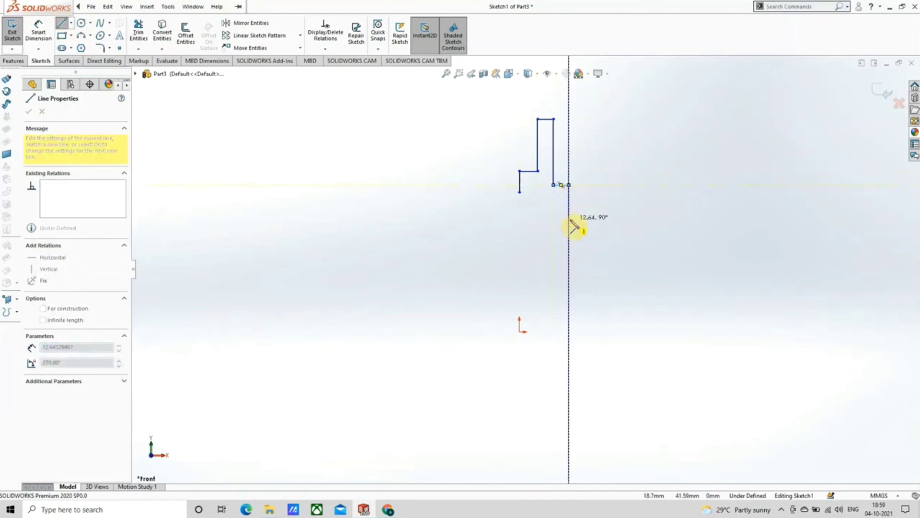
{"action": "left_click", "coordinate": [570, 219]}
{"action": "left_click", "coordinate": [656, 219]}
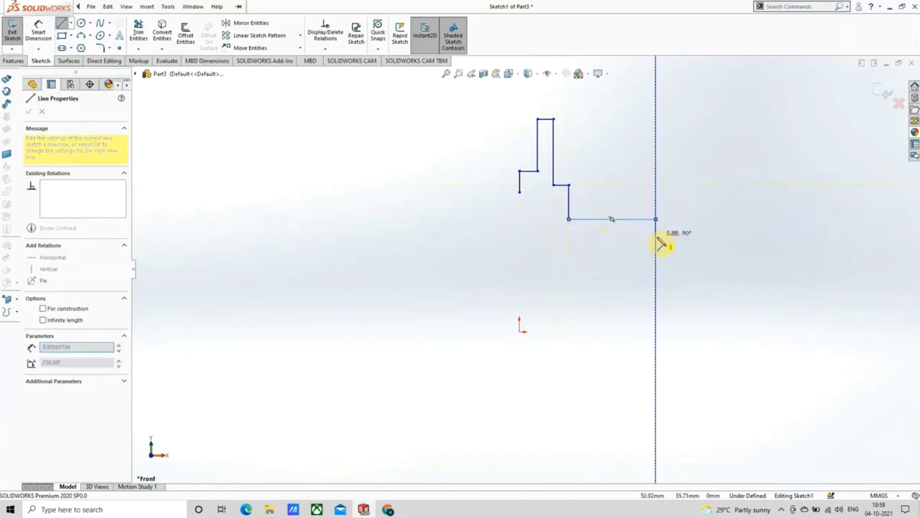
{"action": "left_click", "coordinate": [663, 239]}
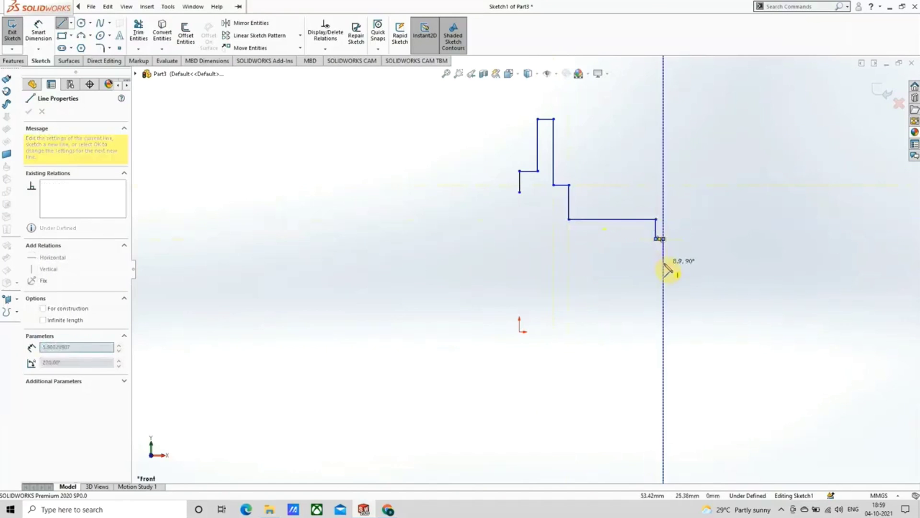
{"action": "left_click", "coordinate": [664, 263]}
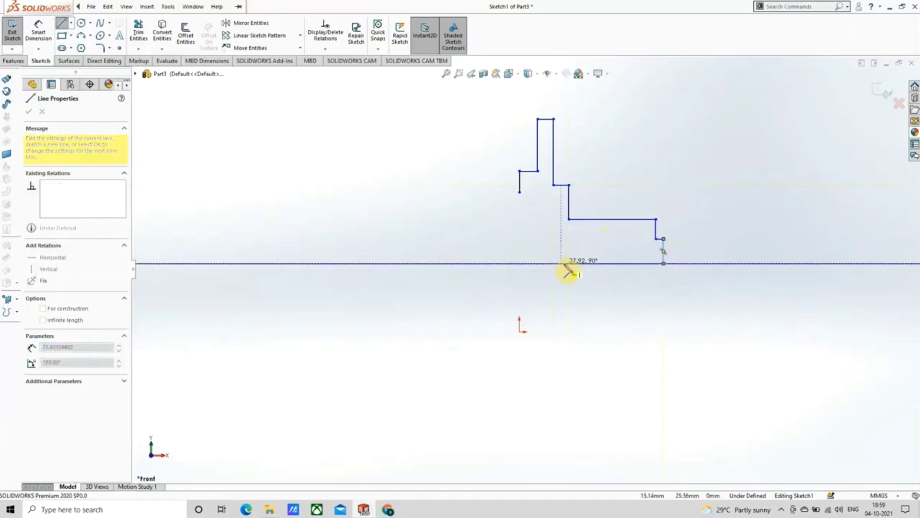
{"action": "left_click", "coordinate": [570, 265]}
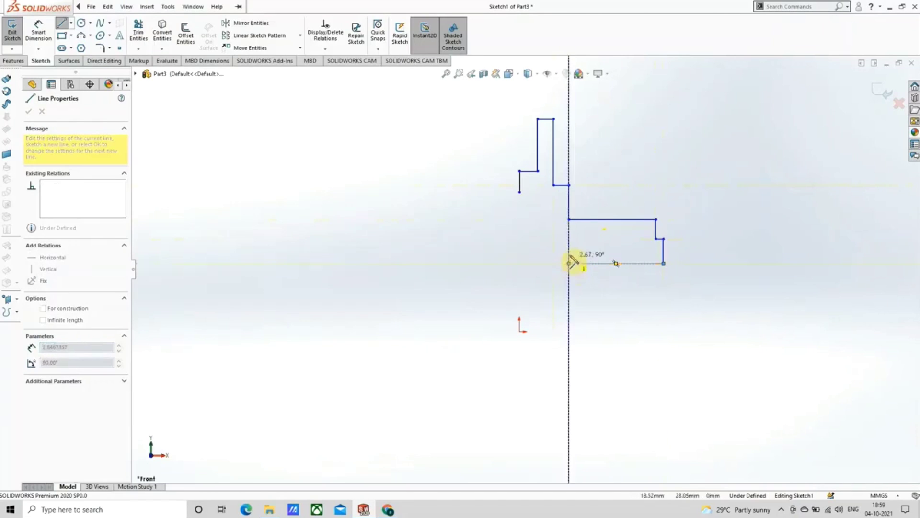
Step: Close the profile with a short riser, a slightly sloped edge, a vertical edge and a diagonal line back to the start point
{"action": "left_click", "coordinate": [545, 251]}
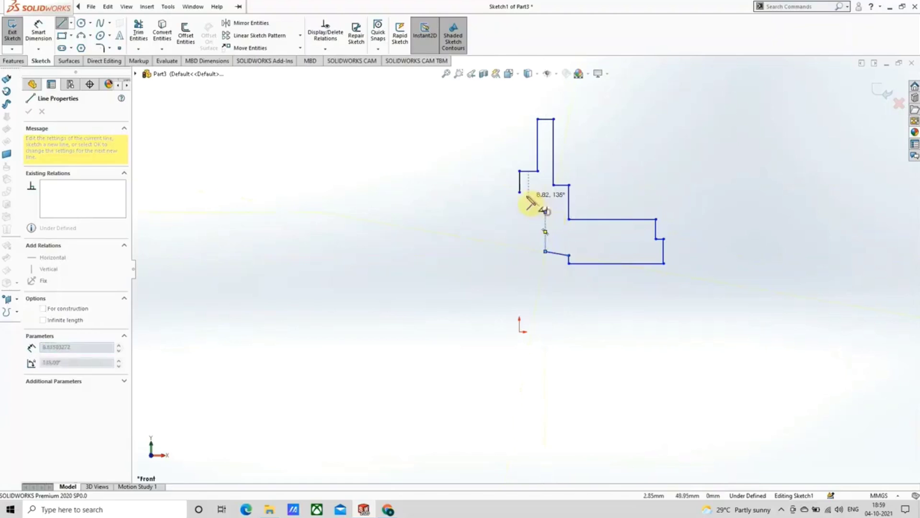
{"action": "left_click", "coordinate": [520, 192]}
{"action": "right_click", "coordinate": [533, 223]}
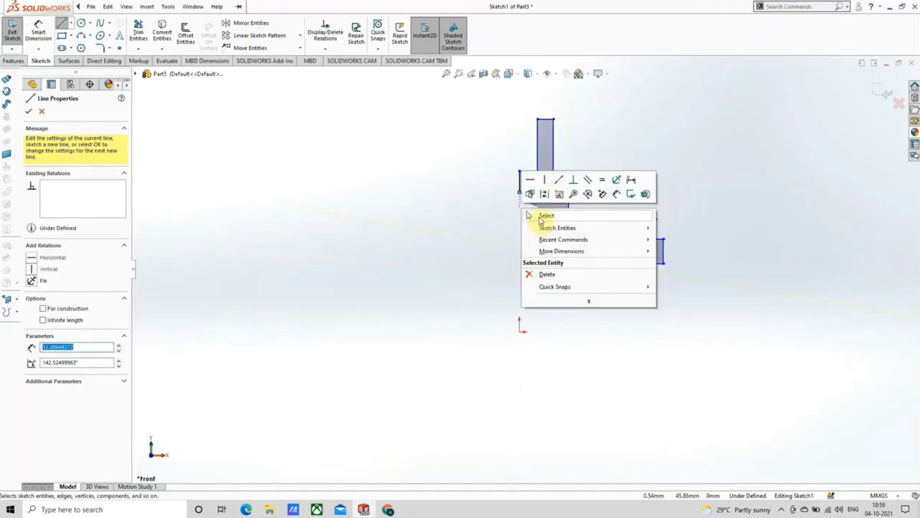
{"action": "left_click", "coordinate": [544, 215]}
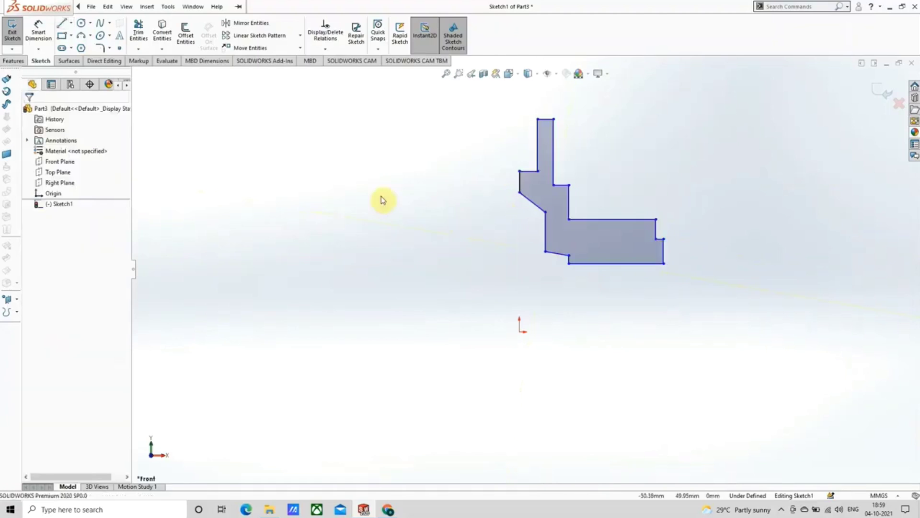
Step: Dimension the vertical distance from the origin to the upright's upper corner and set it to 47 mm
{"action": "left_click", "coordinate": [39, 31]}
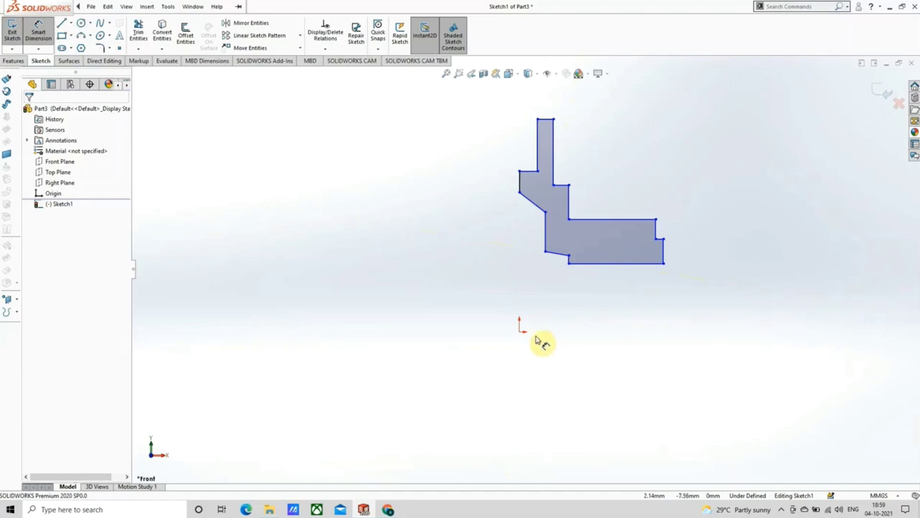
{"action": "left_click", "coordinate": [537, 119]}
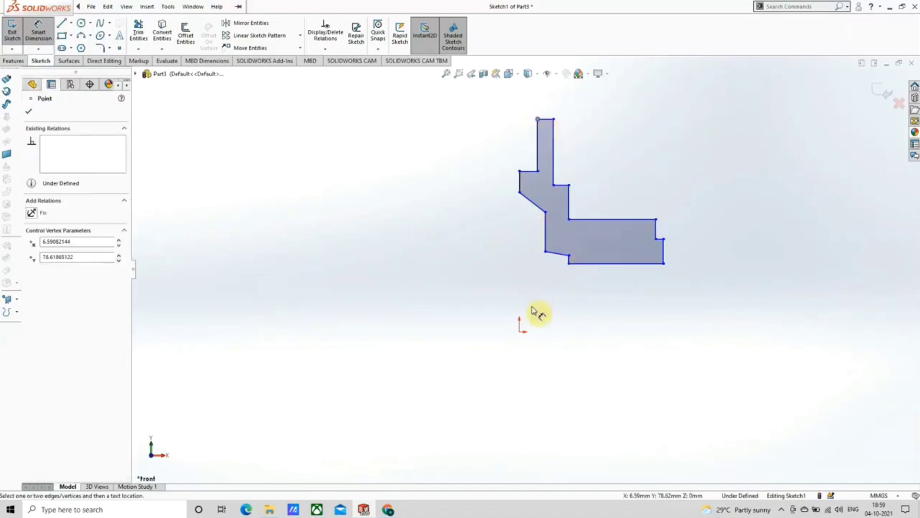
{"action": "left_click", "coordinate": [520, 330]}
{"action": "left_click", "coordinate": [393, 263]}
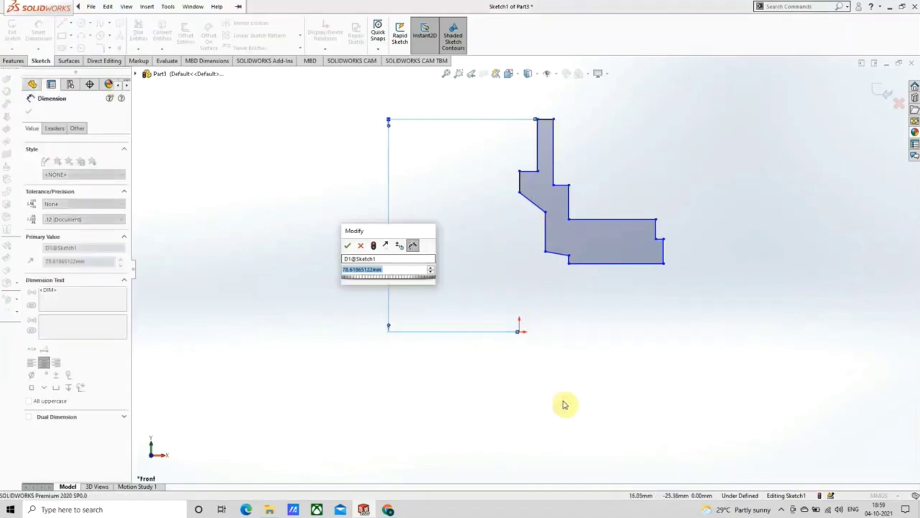
{"action": "type", "text": "47"}
{"action": "key", "text": "Return"}
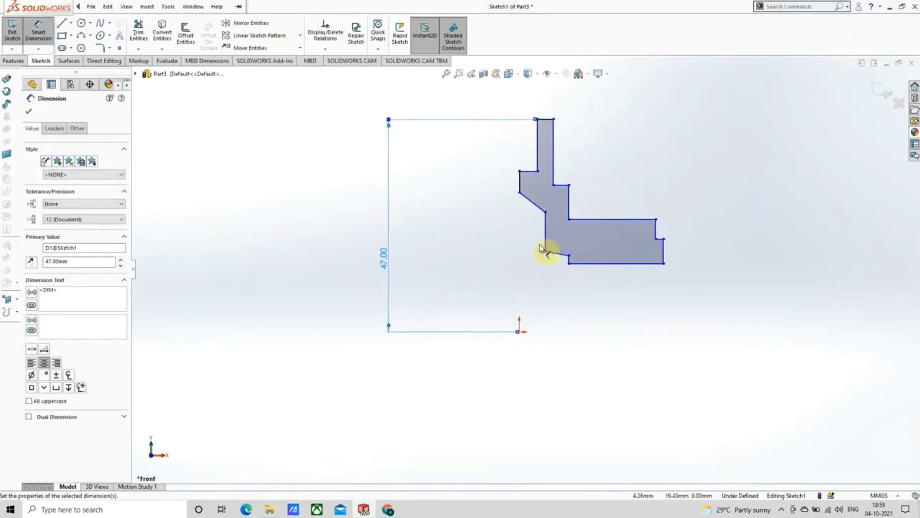
Step: Dimension the vertical distance from the origin to the shoulder's outer corner and set it to 34 mm
{"action": "left_click", "coordinate": [520, 172]}
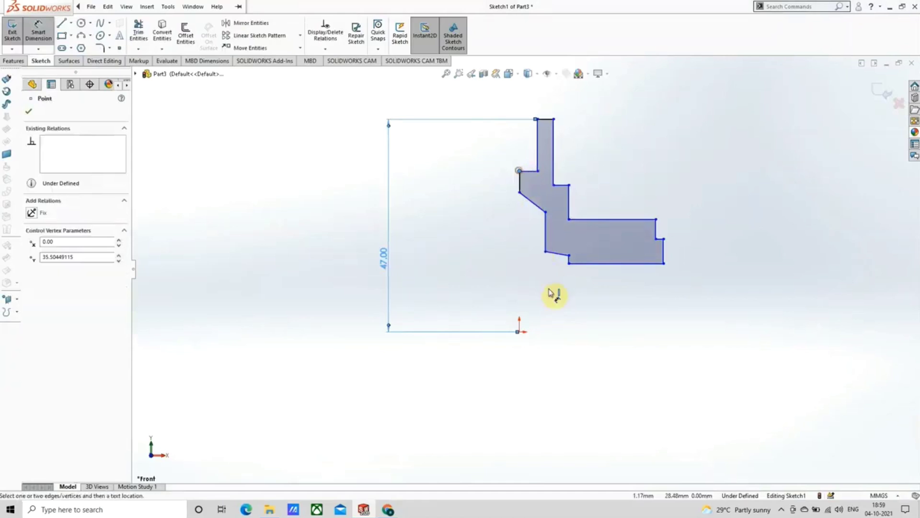
{"action": "left_click", "coordinate": [519, 330]}
{"action": "left_click", "coordinate": [429, 265]}
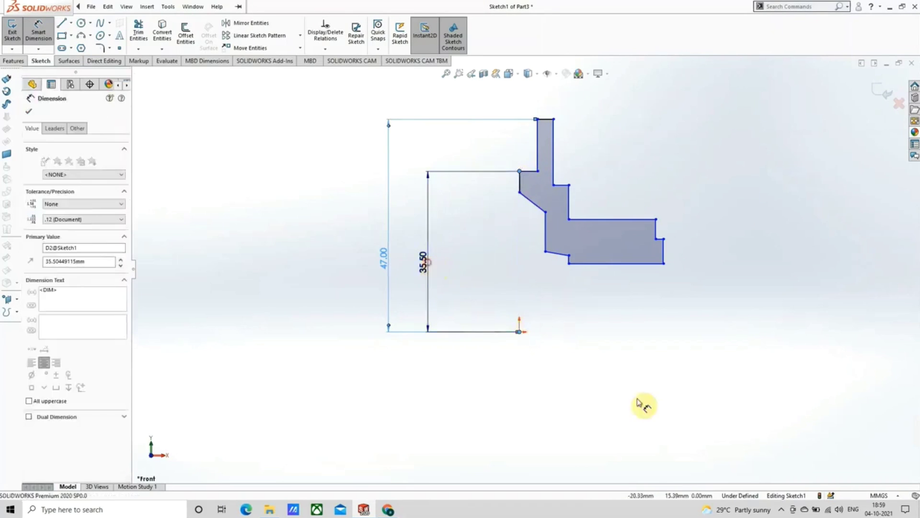
{"action": "type", "text": "34"}
{"action": "key", "text": "Return"}
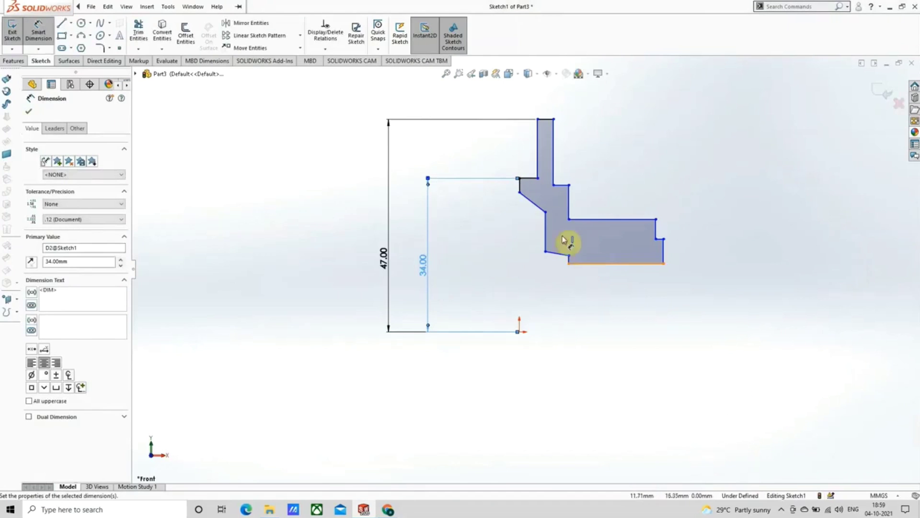
Step: Try to delete the selected midpoint on the upright's top edge
{"action": "left_click", "coordinate": [545, 119]}
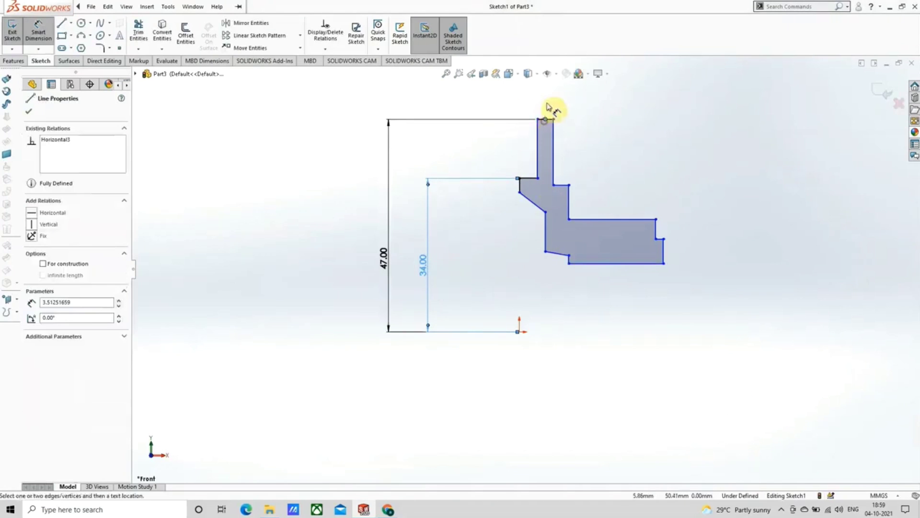
{"action": "left_click", "coordinate": [30, 112]}
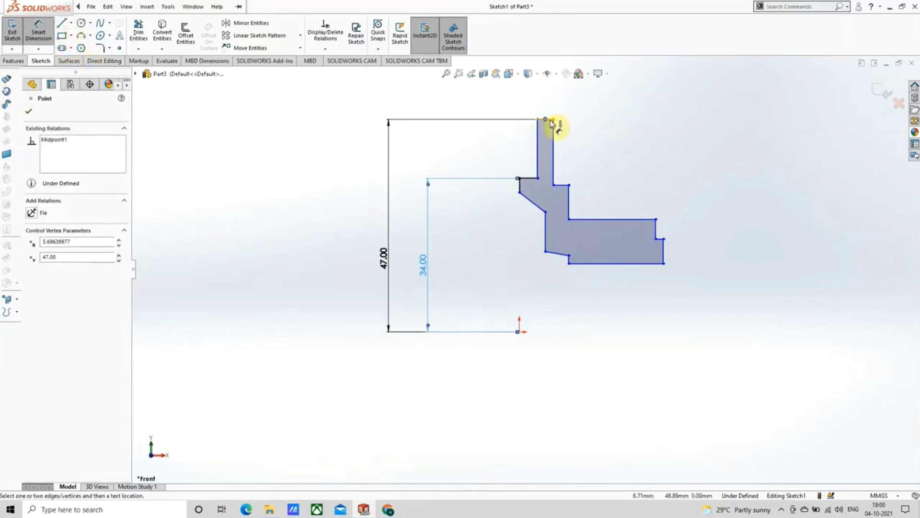
{"action": "left_click", "coordinate": [27, 115]}
{"action": "right_click", "coordinate": [28, 115]}
{"action": "left_click", "coordinate": [286, 160]}
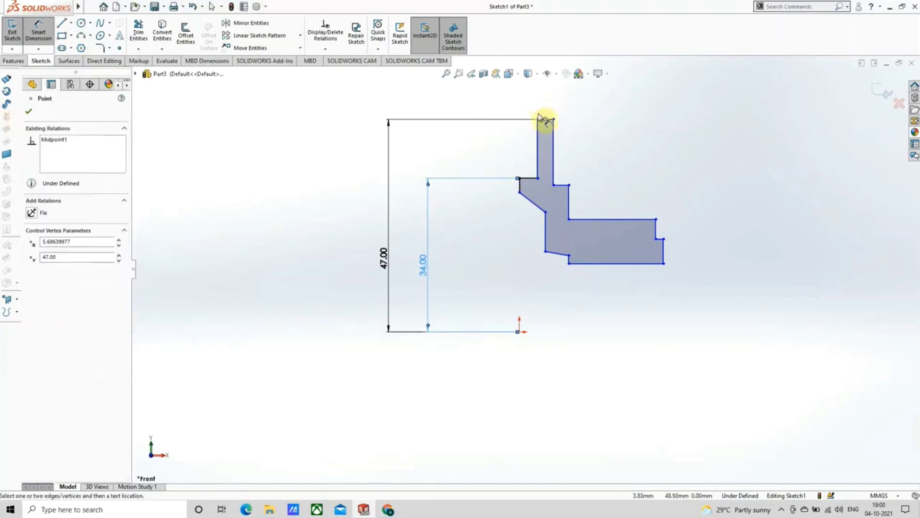
{"action": "left_click", "coordinate": [27, 113]}
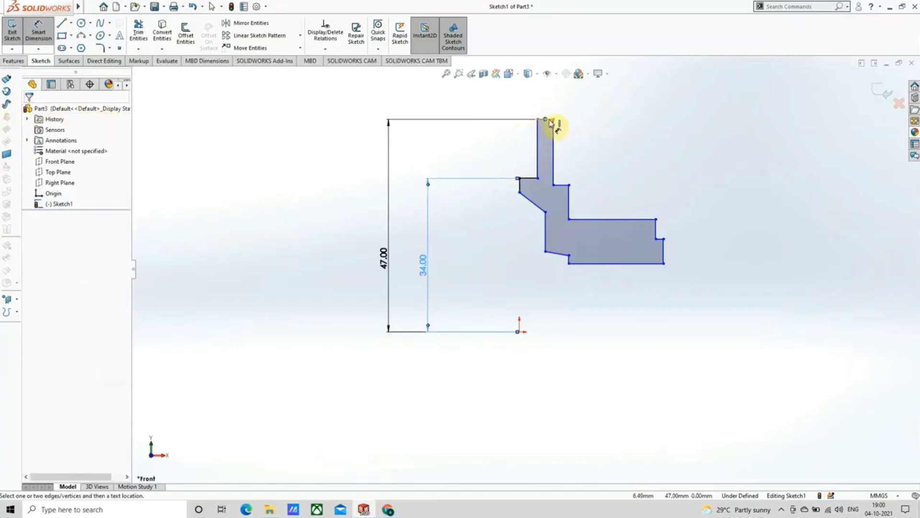
{"action": "key", "text": "Delete"}
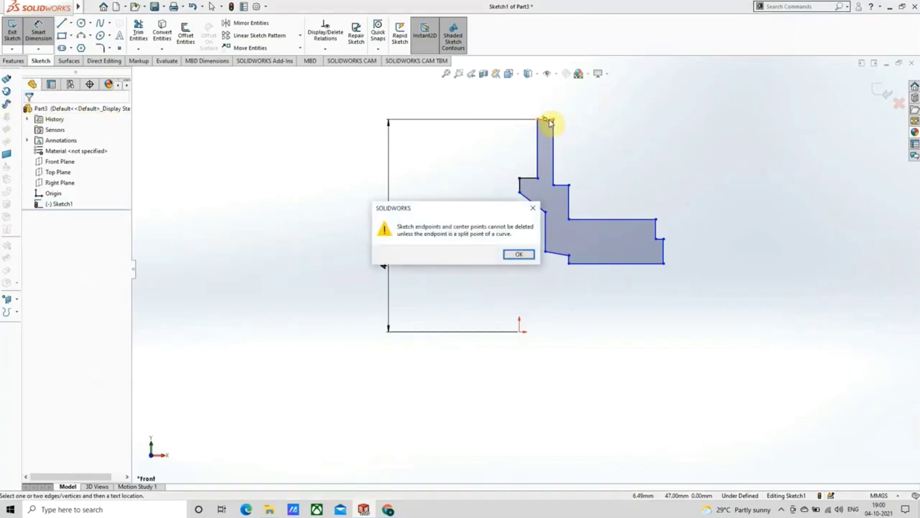
{"action": "left_click", "coordinate": [532, 210]}
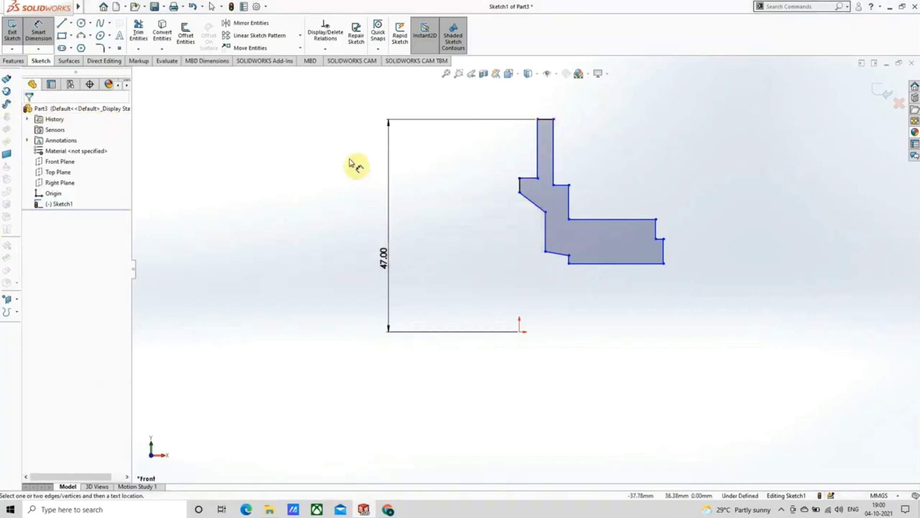
Step: Dimension the width of the upright's top edge and set it to 4.5 mm
{"action": "left_click", "coordinate": [546, 118]}
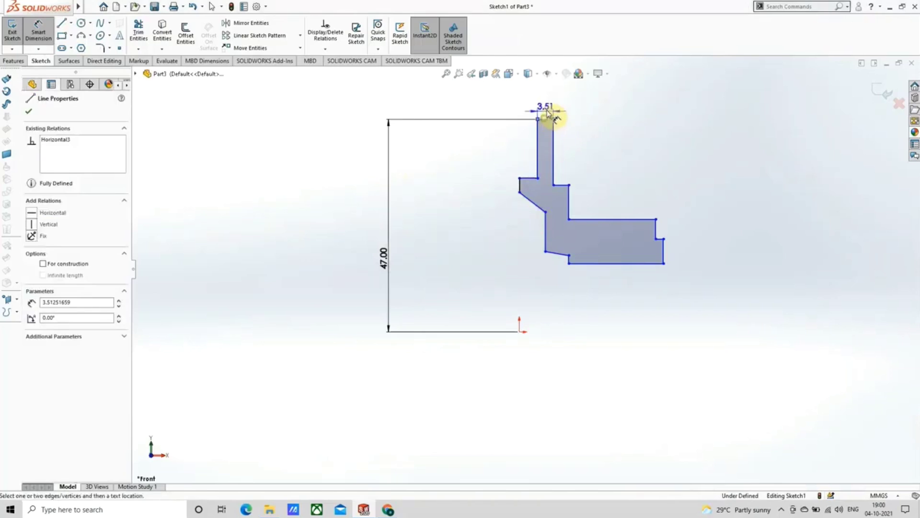
{"action": "left_click", "coordinate": [546, 108]}
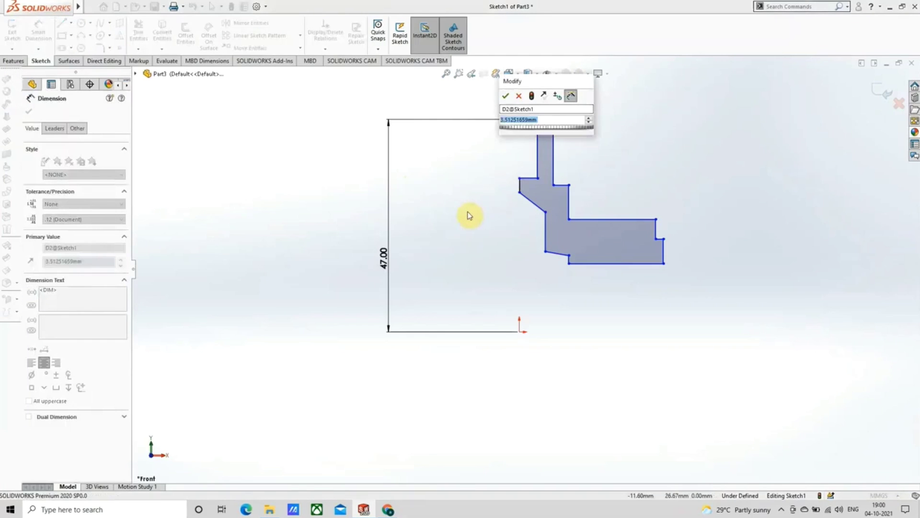
{"action": "type", "text": "4"}
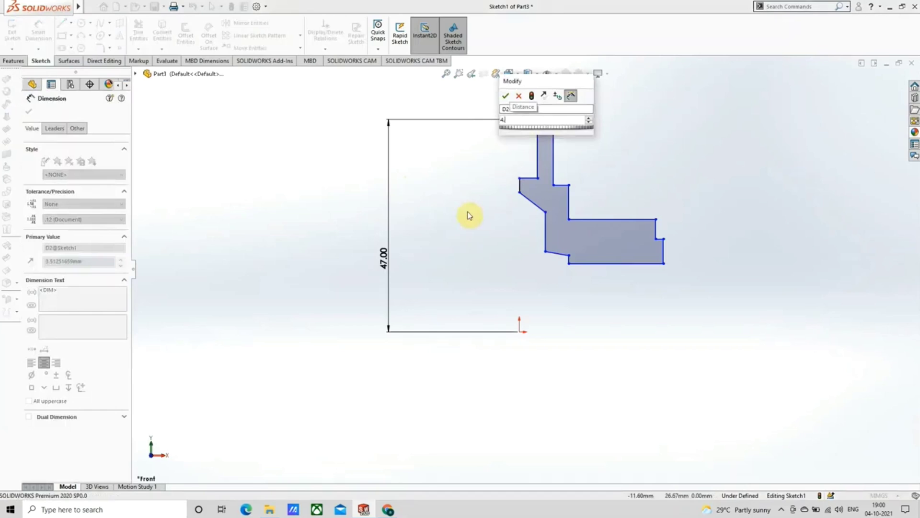
{"action": "type", "text": ".5"}
{"action": "key", "text": "Return"}
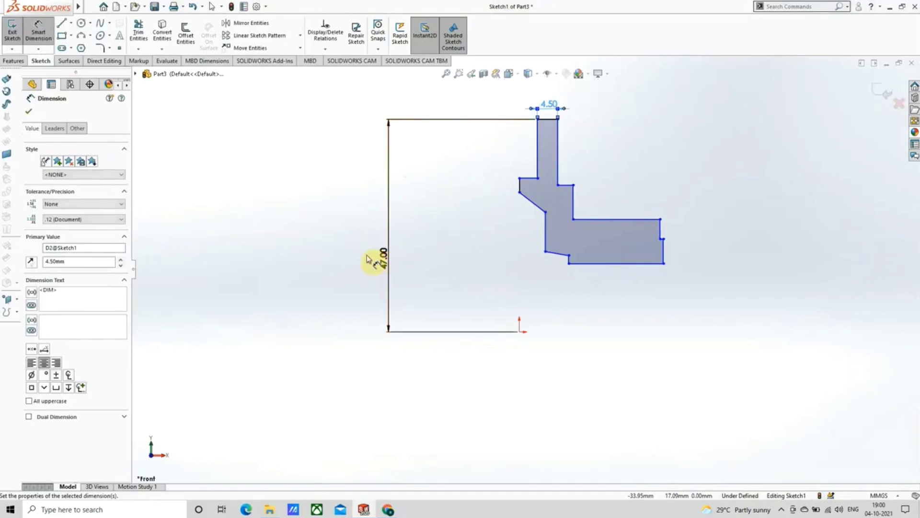
Step: Dimension the short vertical edge below the shoulder and set its length to 2.5 mm
{"action": "left_click", "coordinate": [520, 187]}
{"action": "left_click", "coordinate": [426, 198]}
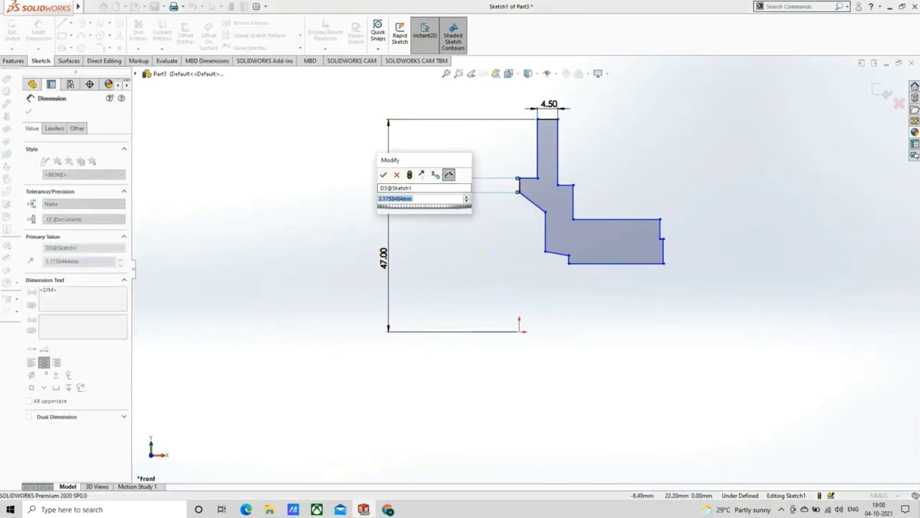
{"action": "type", "text": "2.5"}
{"action": "key", "text": "Return"}
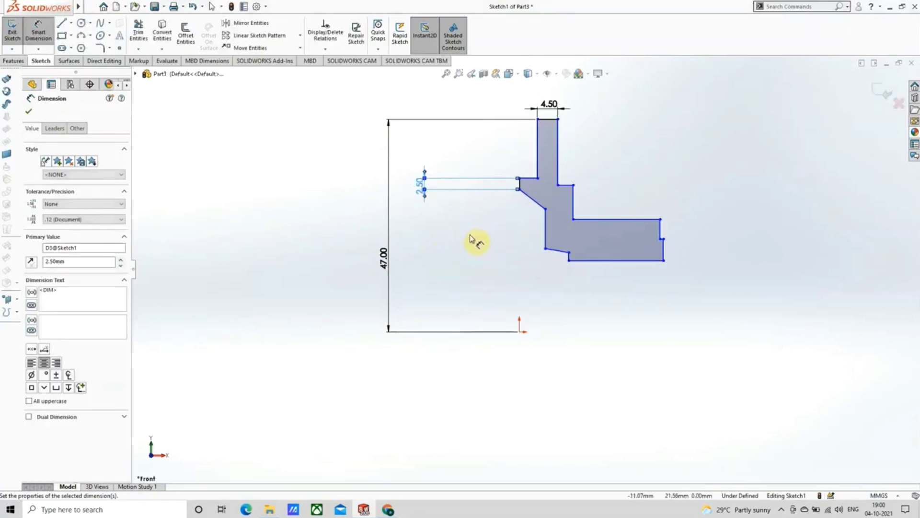
Step: Dimension the short horizontal step edge beside the upright's base and set its length to 5 mm
{"action": "left_click", "coordinate": [566, 185]}
{"action": "left_click", "coordinate": [574, 142]}
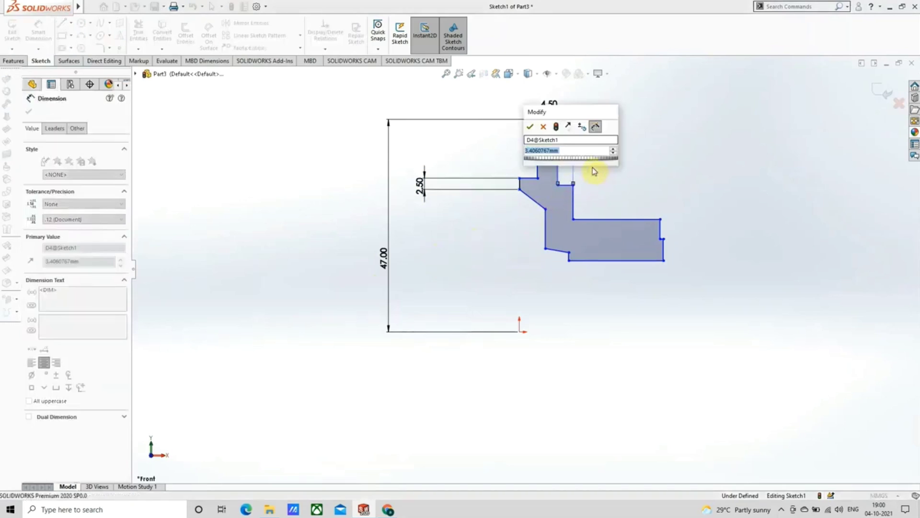
{"action": "type", "text": "5"}
{"action": "key", "text": "Return"}
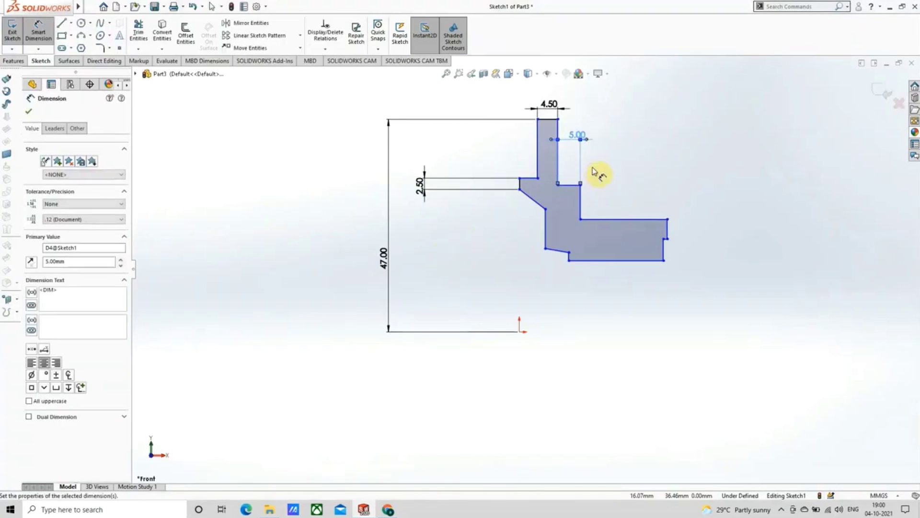
Step: Dimension the vertical drop between that step and the lower block's top edge and set it to 7 mm
{"action": "left_click", "coordinate": [582, 204]}
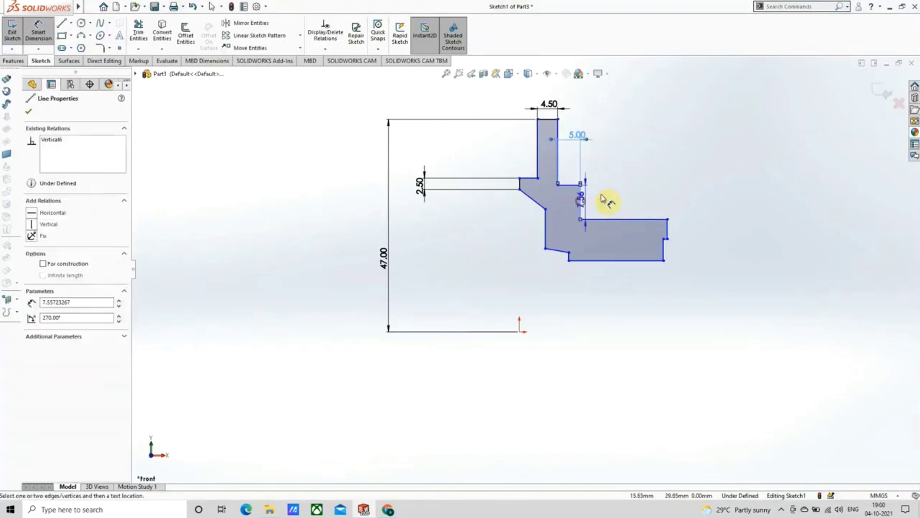
{"action": "left_click", "coordinate": [606, 196]}
{"action": "type", "text": "7"}
{"action": "key", "text": "Return"}
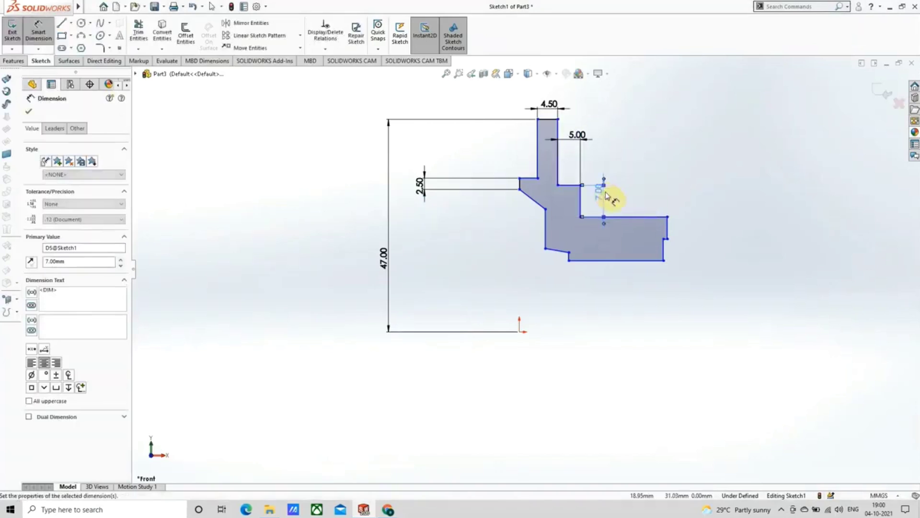
Step: Dimension the lower block's long top edge, try a length of 22 mm and undo that value
{"action": "left_click", "coordinate": [635, 217]}
{"action": "left_click", "coordinate": [632, 207]}
{"action": "type", "text": "22"}
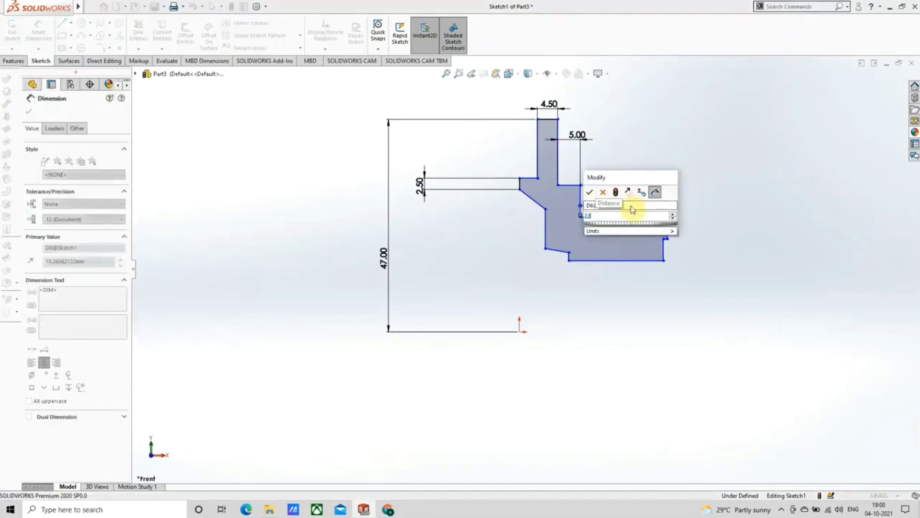
{"action": "key", "text": "Return"}
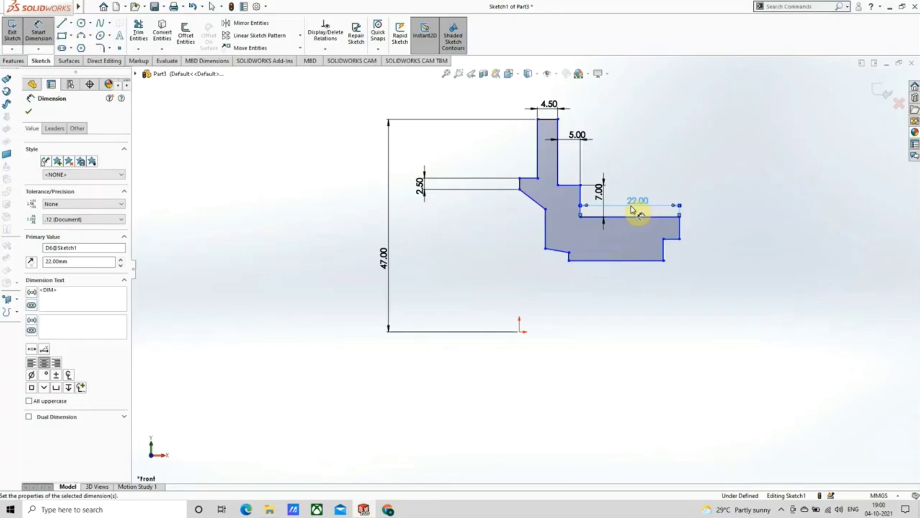
{"action": "key", "text": "ctrl+z"}
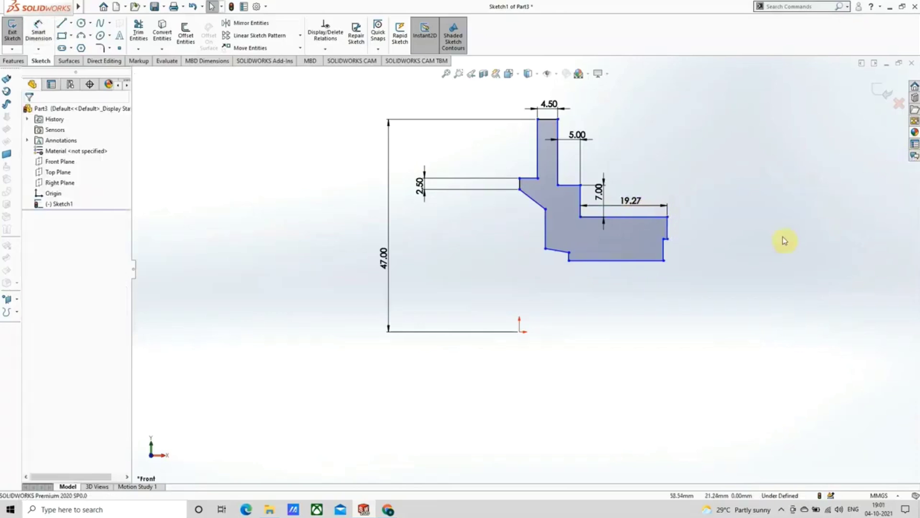
Step: Pull the lower vertical edge at the block's far end outward past the upper one, and set the top edge's length to 22 mm
{"action": "left_click_drag", "start_coordinate": [665, 253], "coordinate": [691, 252]}
{"action": "left_click", "coordinate": [724, 274]}
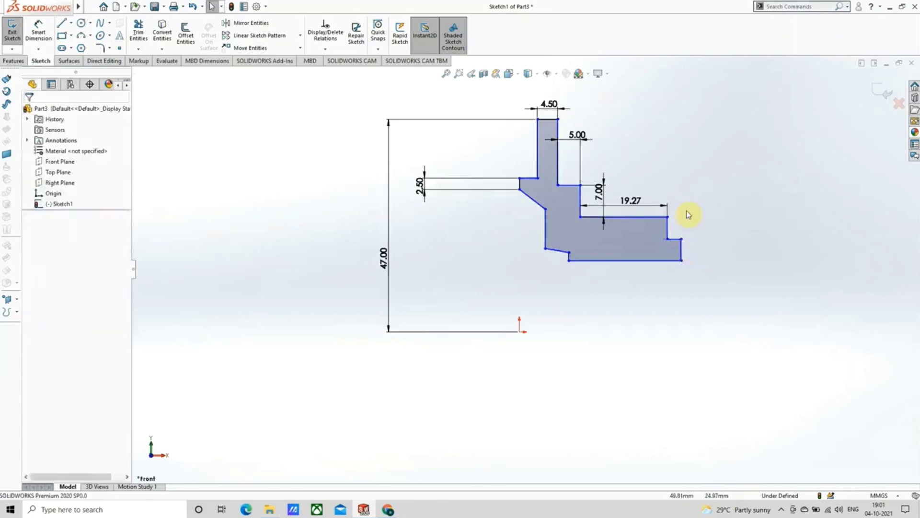
{"action": "left_click", "coordinate": [638, 204]}
{"action": "double_click", "coordinate": [630, 202]}
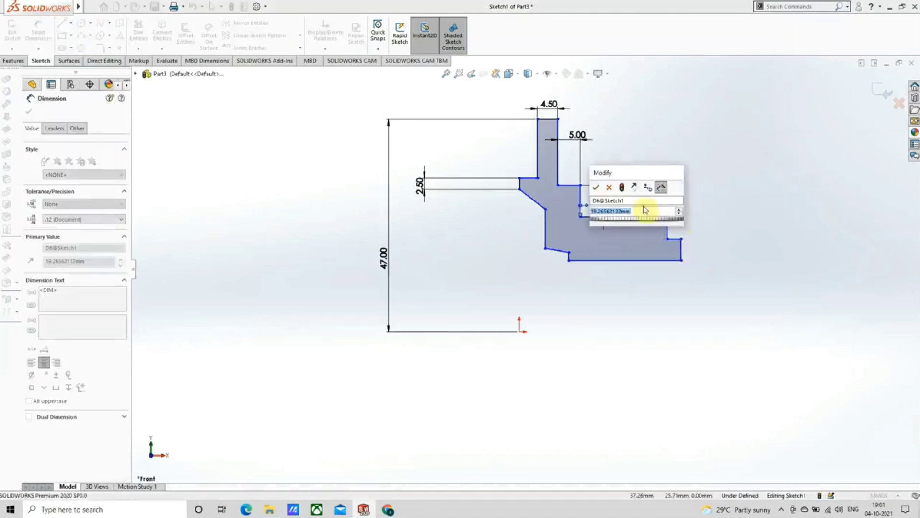
{"action": "type", "text": "22"}
{"action": "key", "text": "Return"}
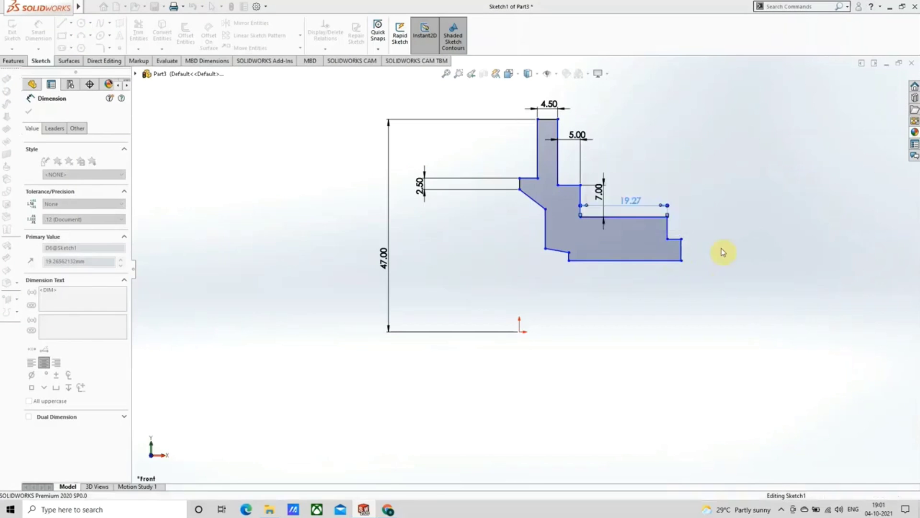
{"action": "scroll", "coordinate": [673, 231], "scroll_direction": "down", "scroll_amount": 3}
{"action": "scroll", "coordinate": [688, 247], "scroll_direction": "down", "scroll_amount": 5}
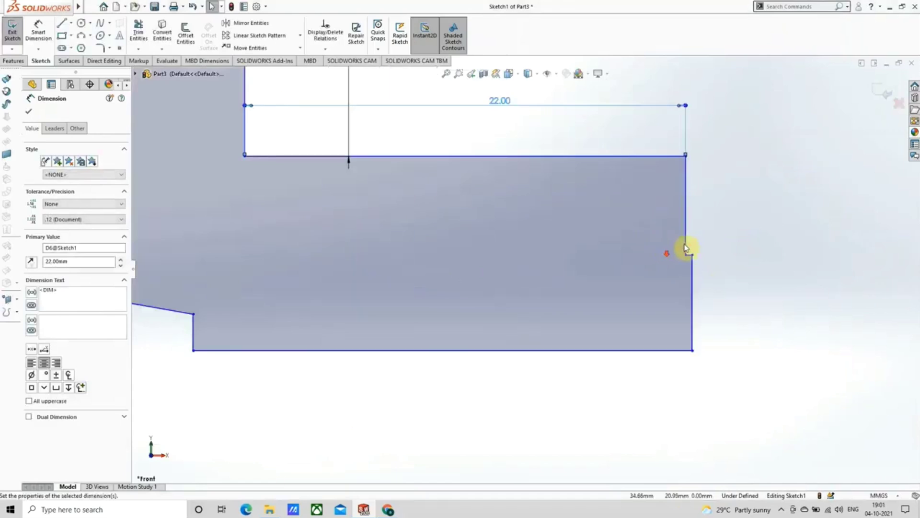
{"action": "left_click", "coordinate": [29, 112]}
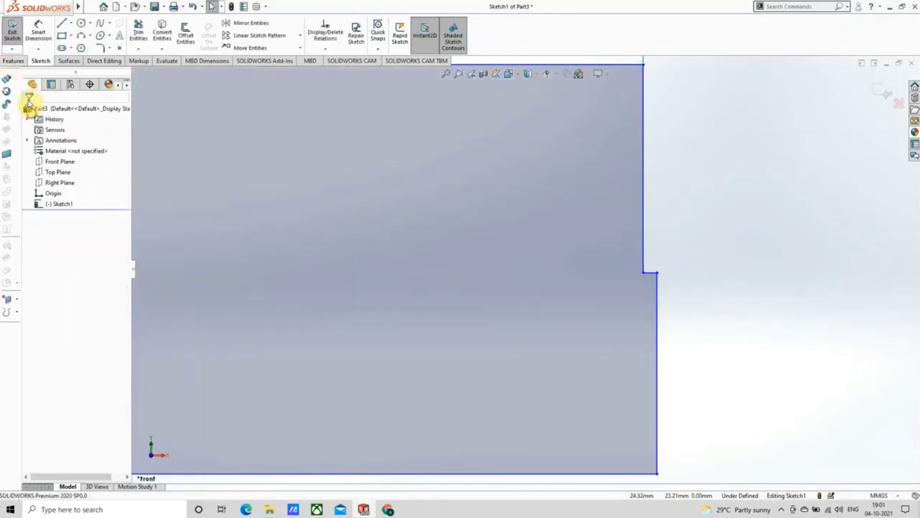
{"action": "left_click", "coordinate": [38, 31]}
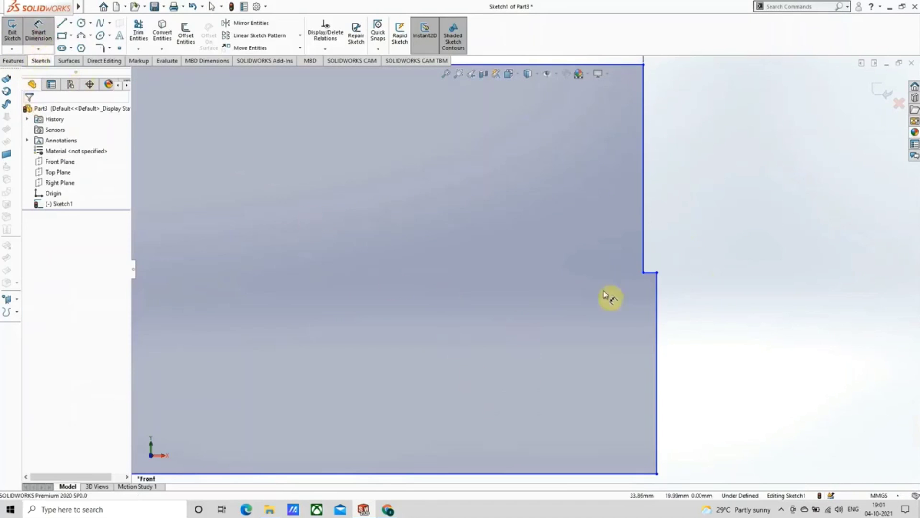
{"action": "scroll", "coordinate": [661, 288], "scroll_direction": "down", "scroll_amount": 2}
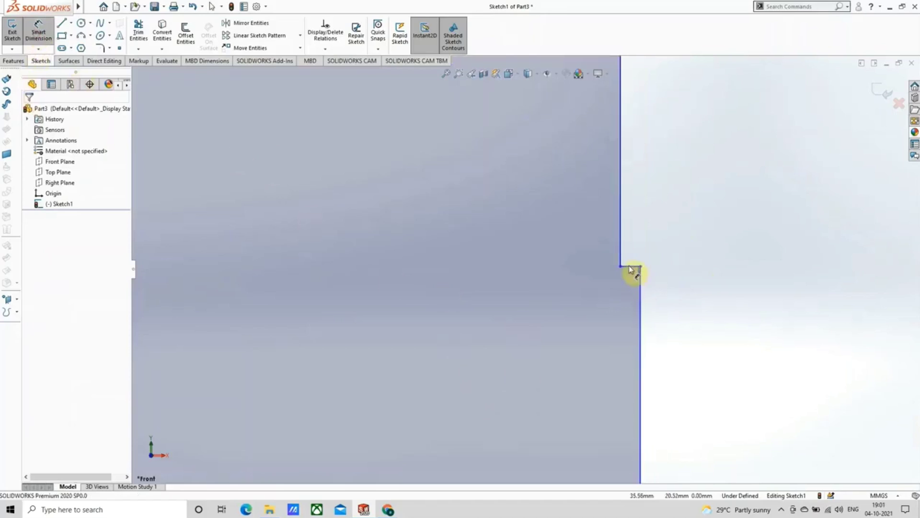
{"action": "left_click", "coordinate": [632, 267]}
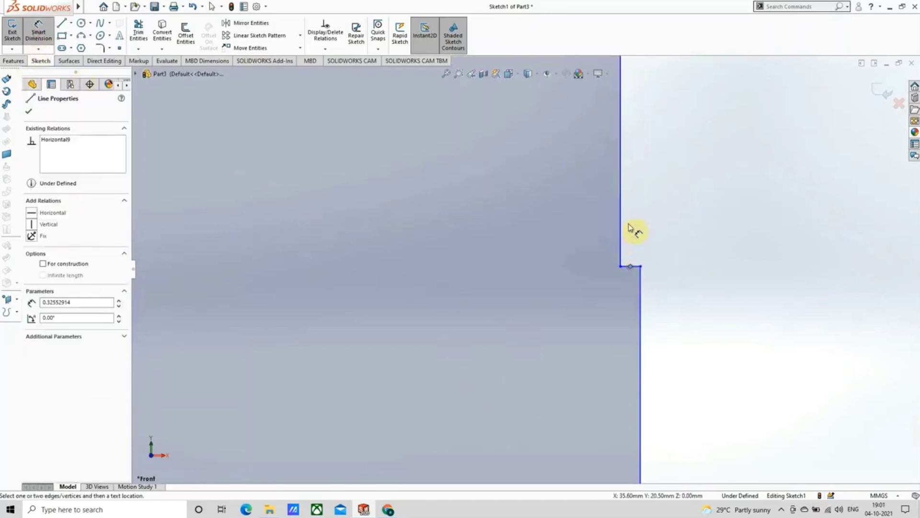
{"action": "left_click", "coordinate": [631, 267]}
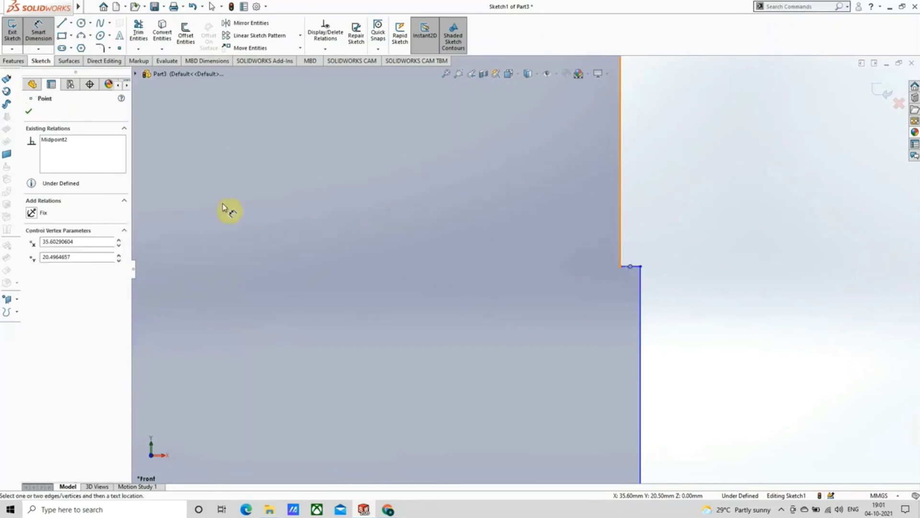
{"action": "left_click", "coordinate": [29, 111]}
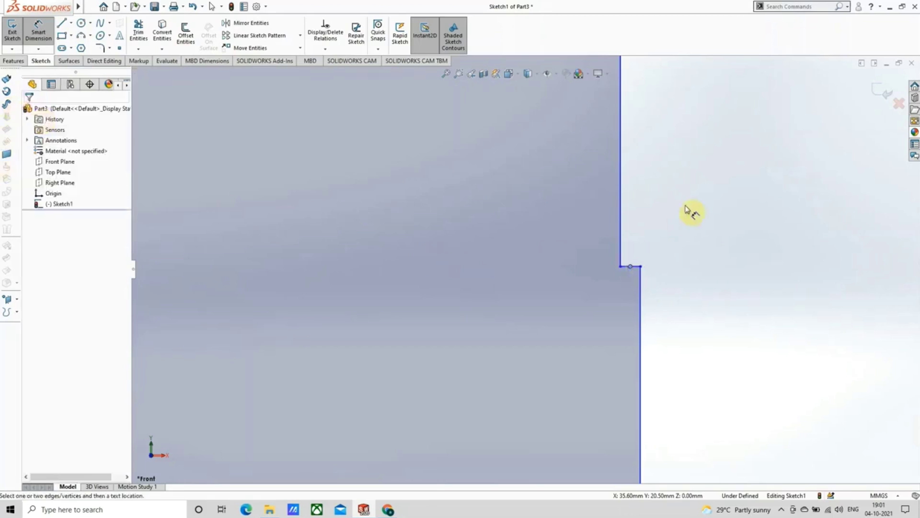
{"action": "right_click", "coordinate": [653, 243]}
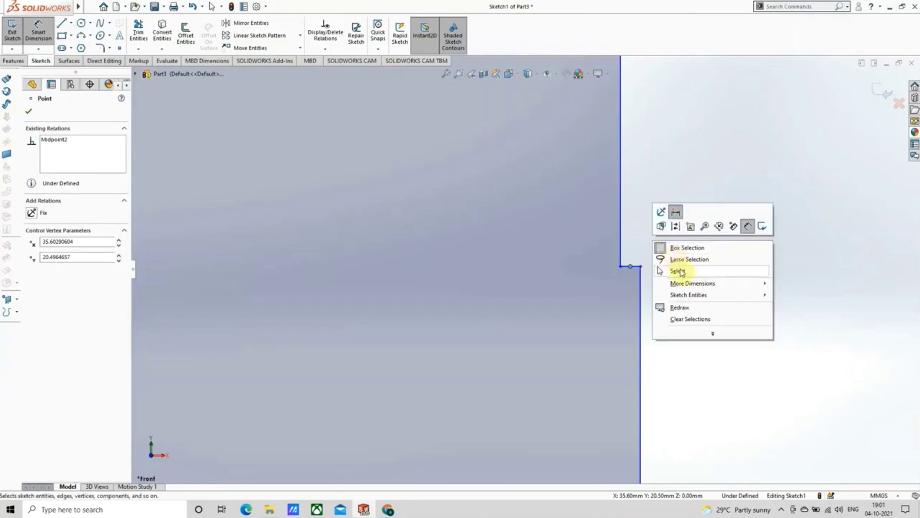
{"action": "left_click", "coordinate": [680, 272]}
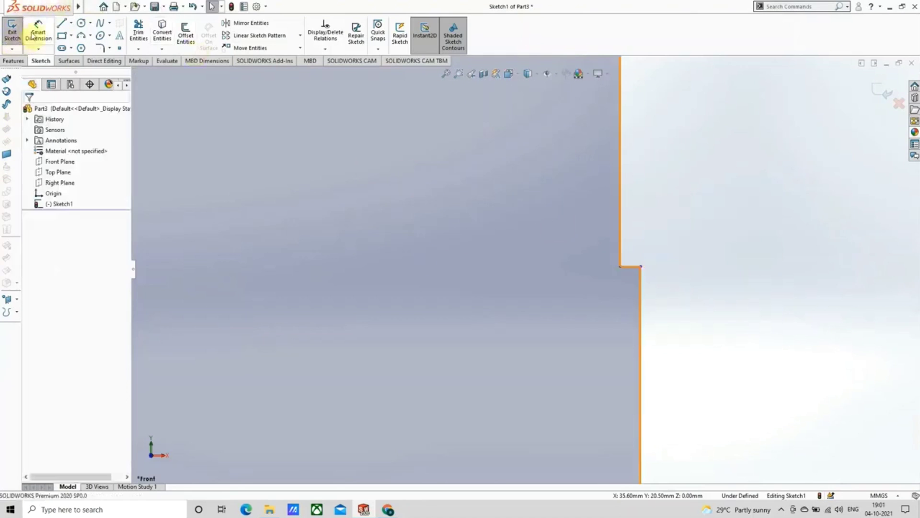
Step: Dimension the tiny horizontal ledge at the block's far end and set its length to 1 mm
{"action": "left_click", "coordinate": [627, 269]}
{"action": "left_click", "coordinate": [642, 241]}
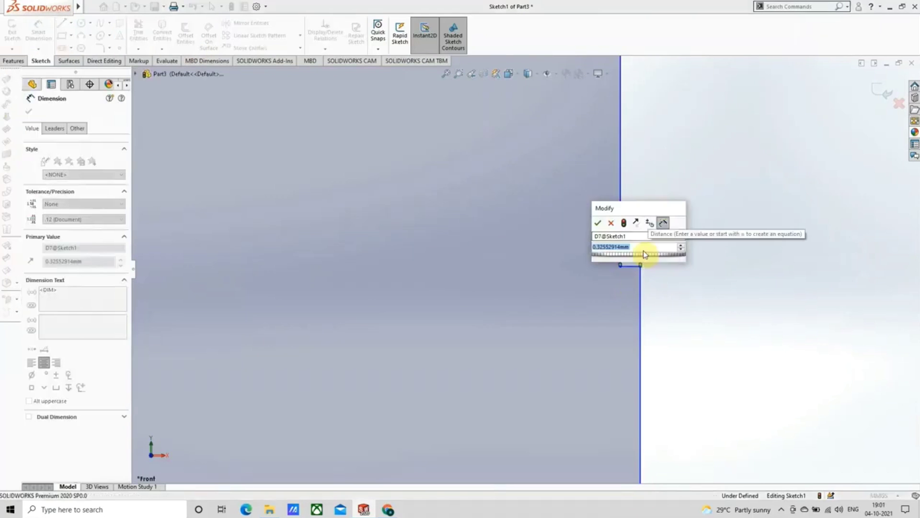
{"action": "key", "text": "Return"}
Step: Dimension the vertical edge above the end ledge and set its length to 6.5 mm
{"action": "scroll", "coordinate": [514, 206], "scroll_direction": "up", "scroll_amount": 6}
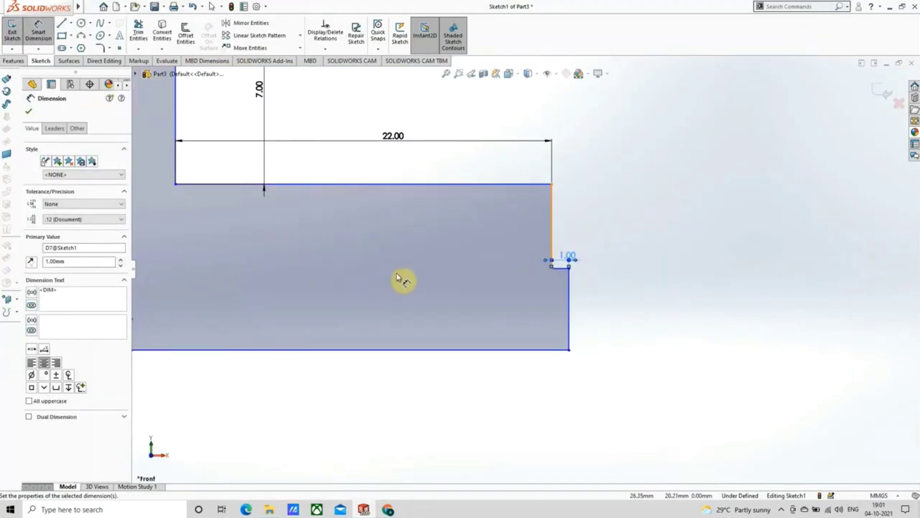
{"action": "left_click", "coordinate": [552, 217]}
{"action": "left_click", "coordinate": [668, 223]}
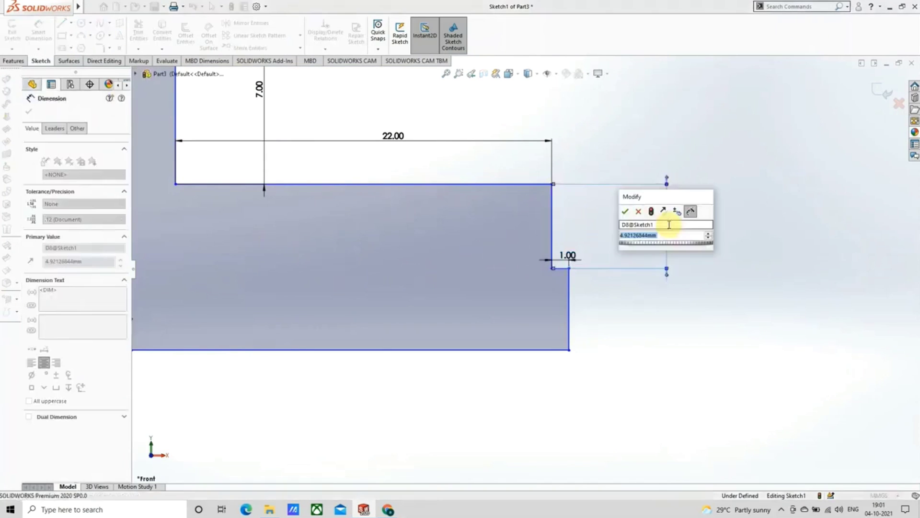
{"action": "type", "text": "6.5"}
{"action": "key", "text": "Return"}
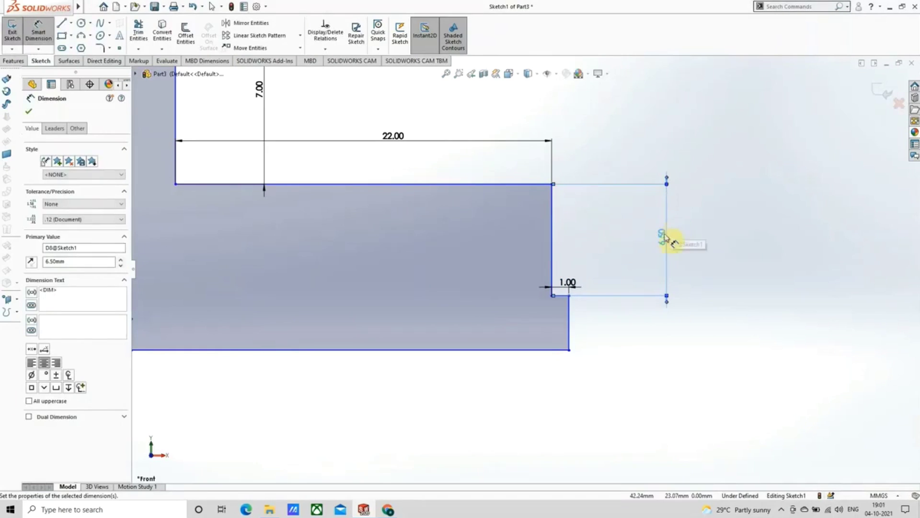
Step: Dimension the vertical edge below the end ledge and set its length to 4.5 mm
{"action": "left_click", "coordinate": [572, 326]}
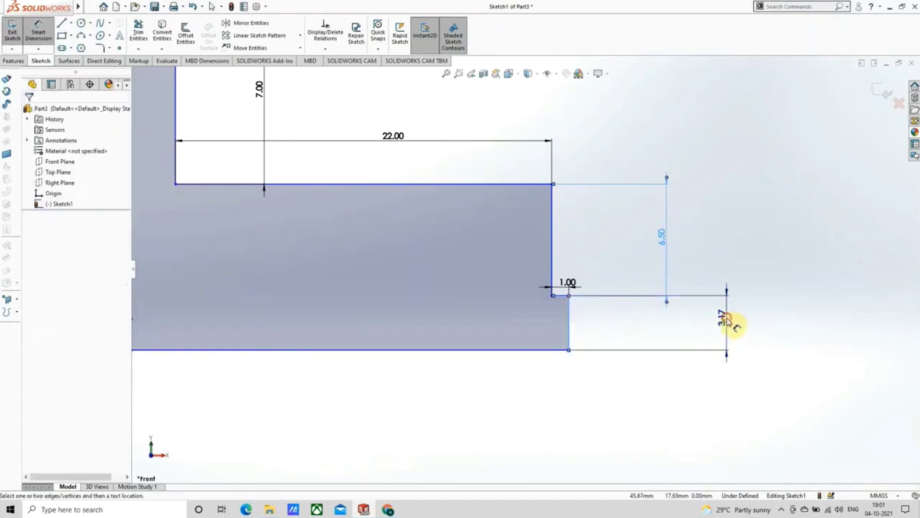
{"action": "left_click", "coordinate": [730, 316]}
{"action": "type", "text": "4.5"}
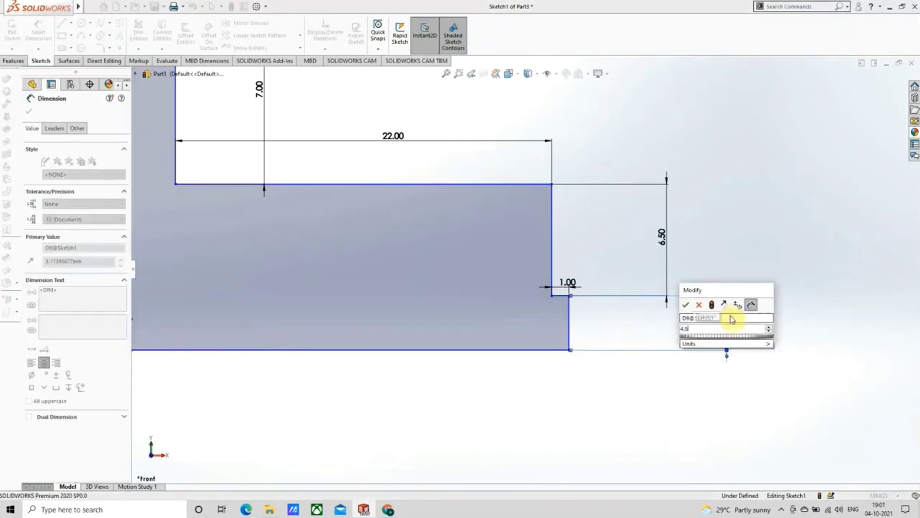
{"action": "key", "text": "Return"}
Step: Dimension the vertical distance from the origin to the profile's bottom edge and set it to 12.5 mm
{"action": "scroll", "coordinate": [498, 326], "scroll_direction": "up", "scroll_amount": 7}
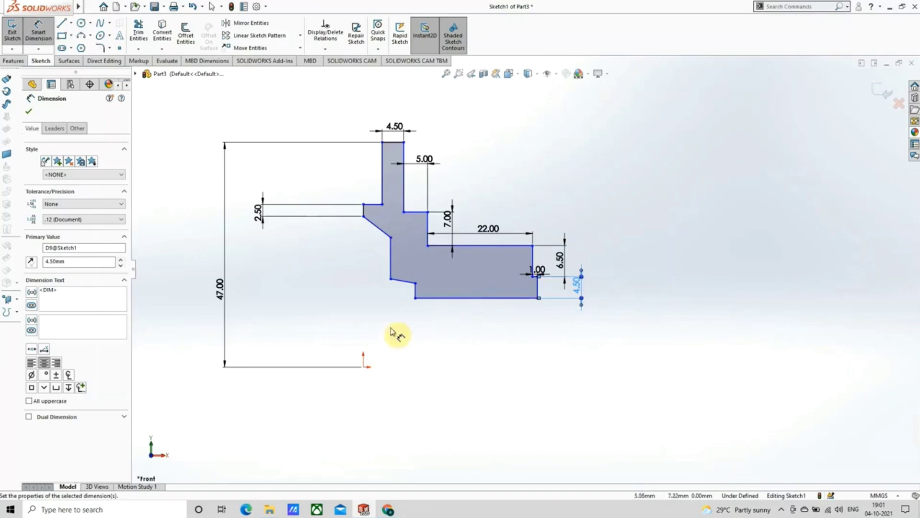
{"action": "left_click", "coordinate": [437, 298]}
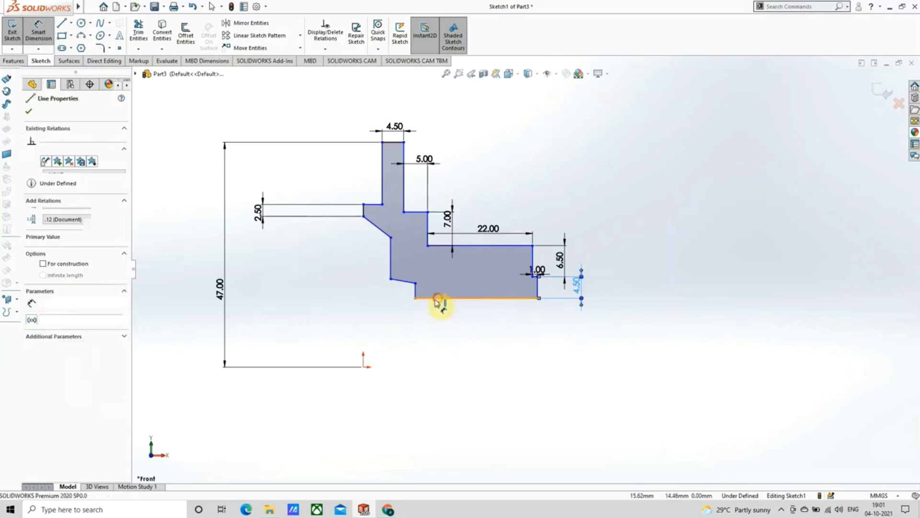
{"action": "left_click", "coordinate": [365, 366]}
{"action": "left_click", "coordinate": [452, 366]}
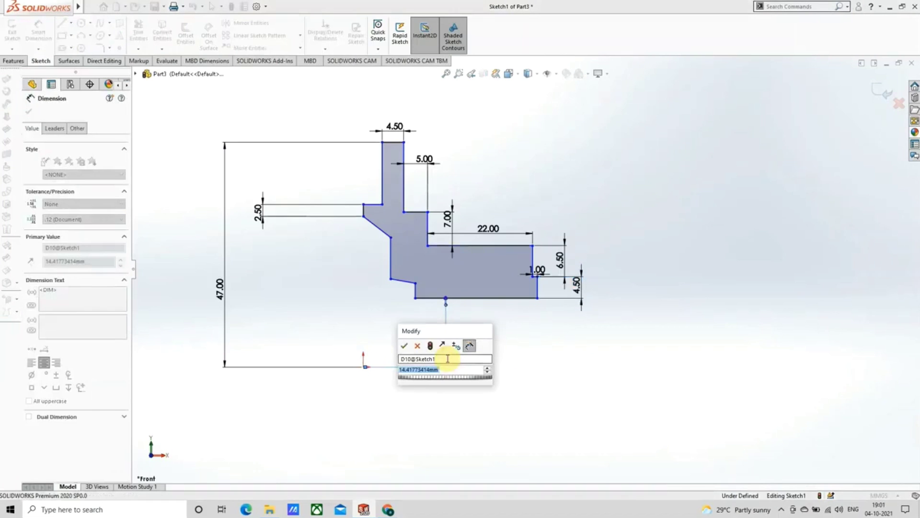
{"action": "type", "text": "12.5"}
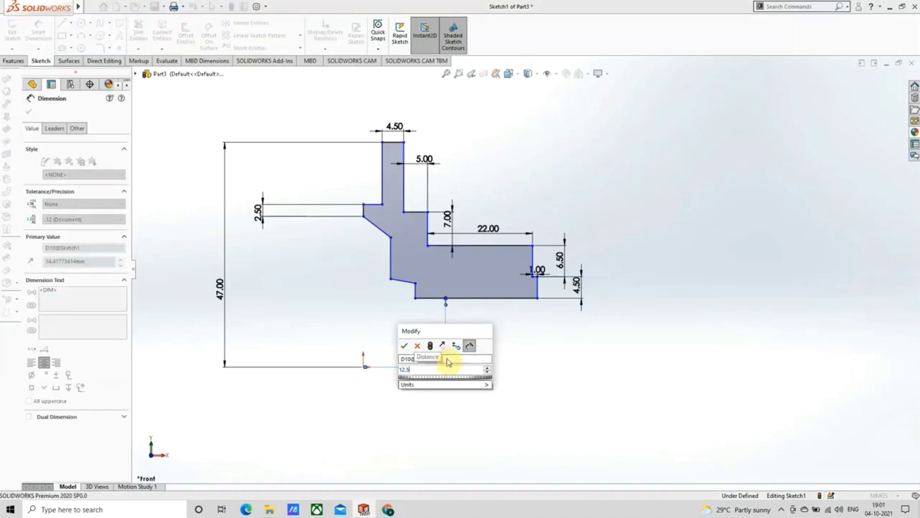
{"action": "key", "text": "Return"}
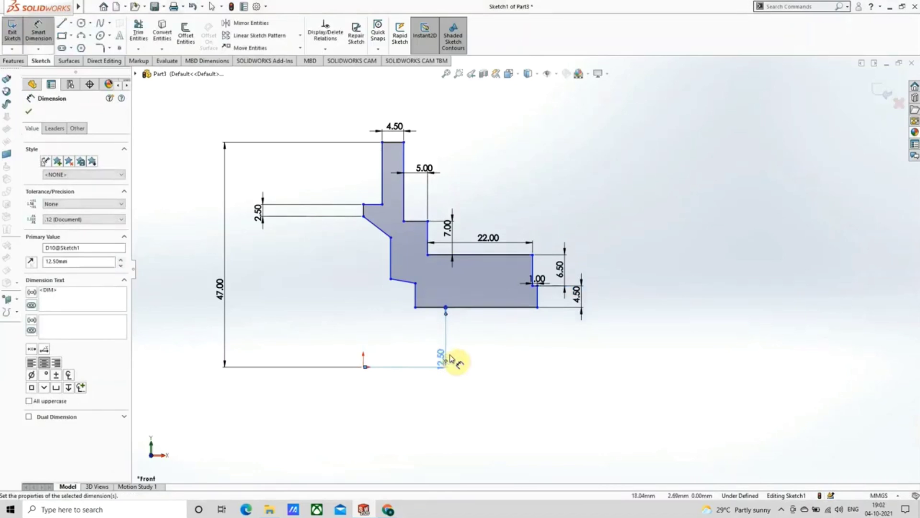
Step: Dimension the profile's bottom edge and set its length to 23 mm
{"action": "left_click", "coordinate": [467, 308]}
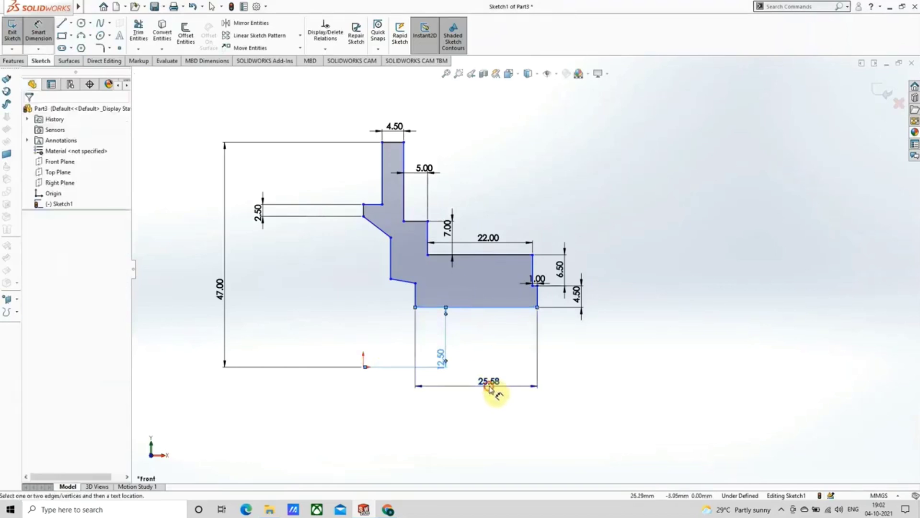
{"action": "left_click", "coordinate": [491, 386]}
{"action": "type", "text": "23"}
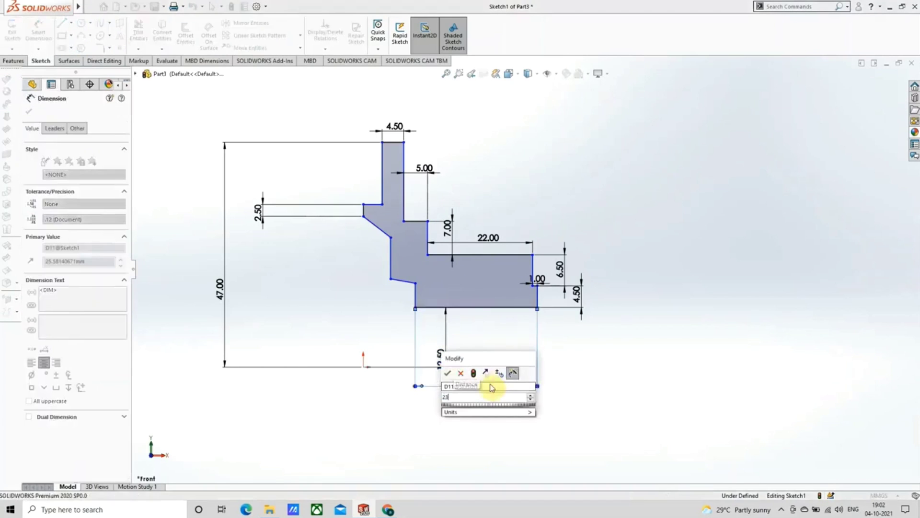
{"action": "key", "text": "Return"}
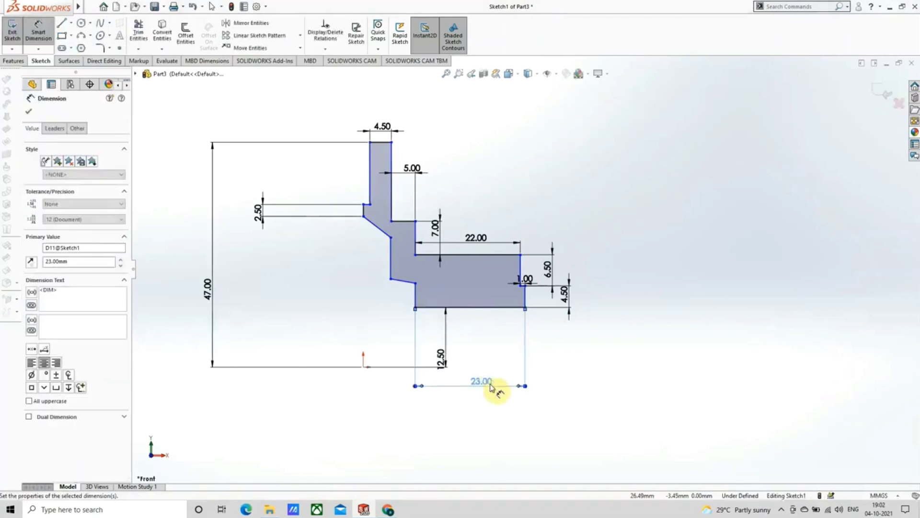
{"action": "left_click", "coordinate": [416, 298]}
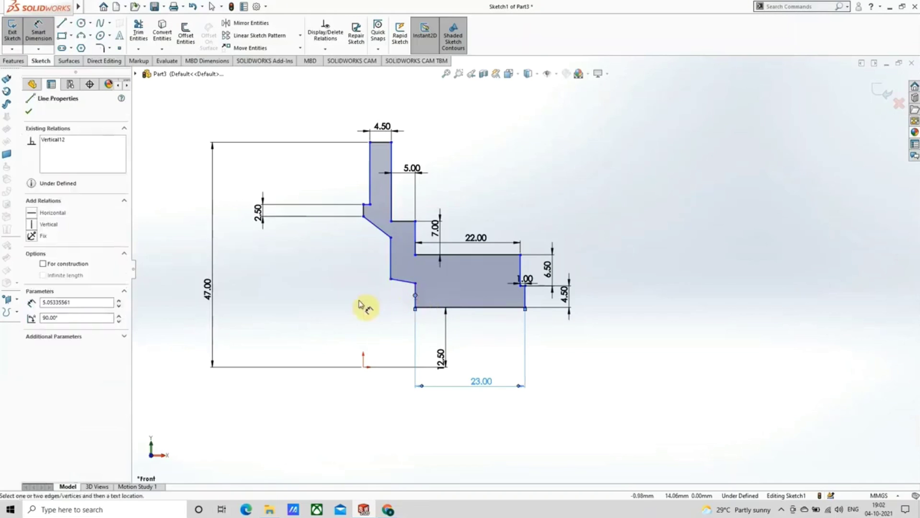
{"action": "left_click", "coordinate": [31, 113]}
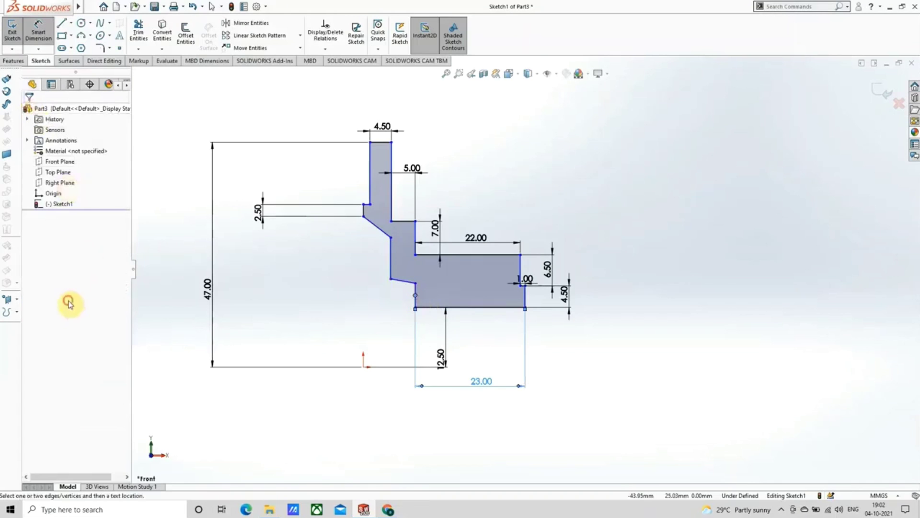
Step: Make the short slanted line at the profile's lower inner corner horizontal
{"action": "right_click", "coordinate": [163, 239]}
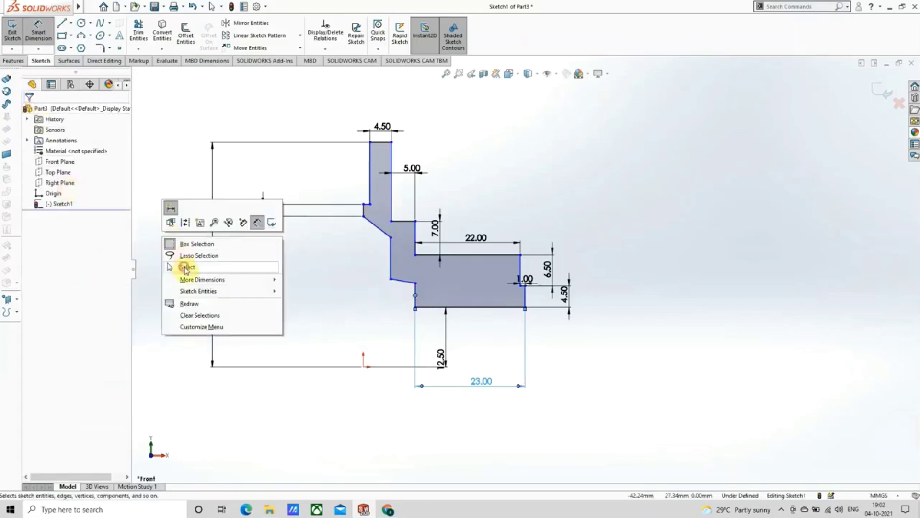
{"action": "left_click", "coordinate": [185, 268]}
{"action": "left_click", "coordinate": [406, 287]}
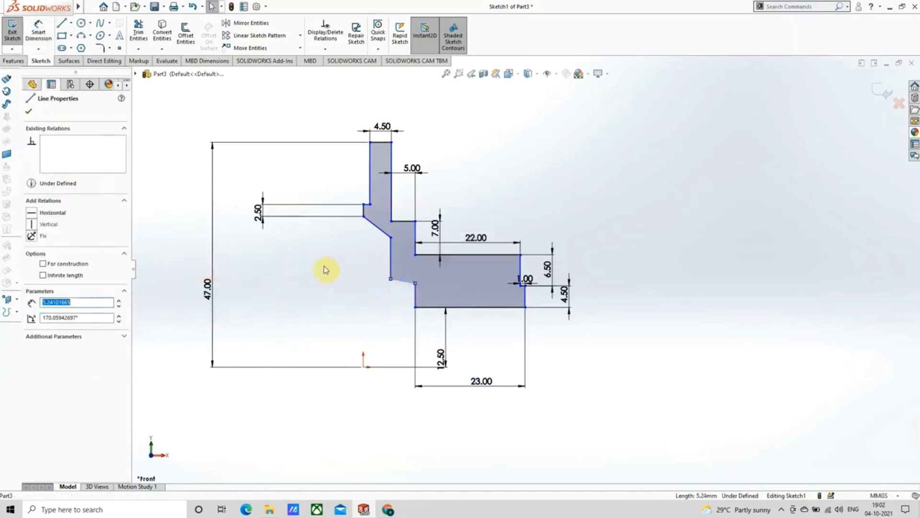
{"action": "left_click", "coordinate": [53, 213]}
{"action": "left_click", "coordinate": [169, 302]}
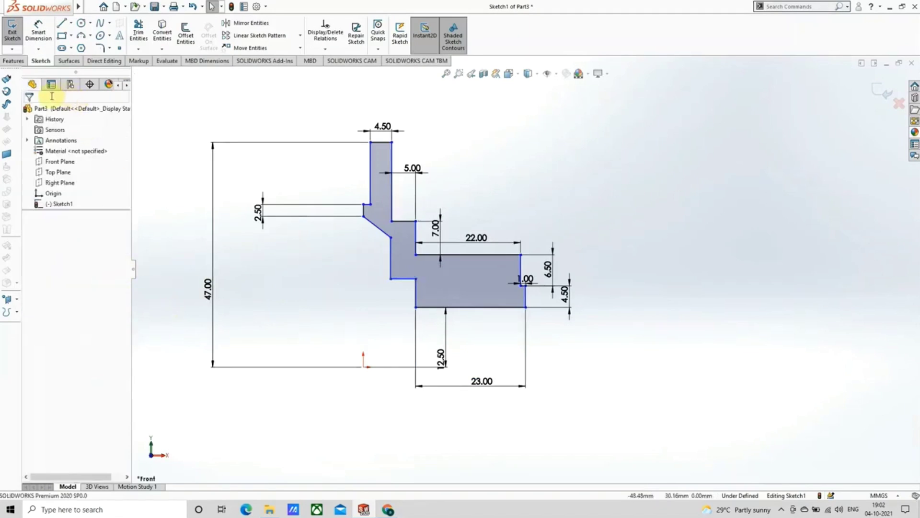
{"action": "left_click", "coordinate": [38, 31]}
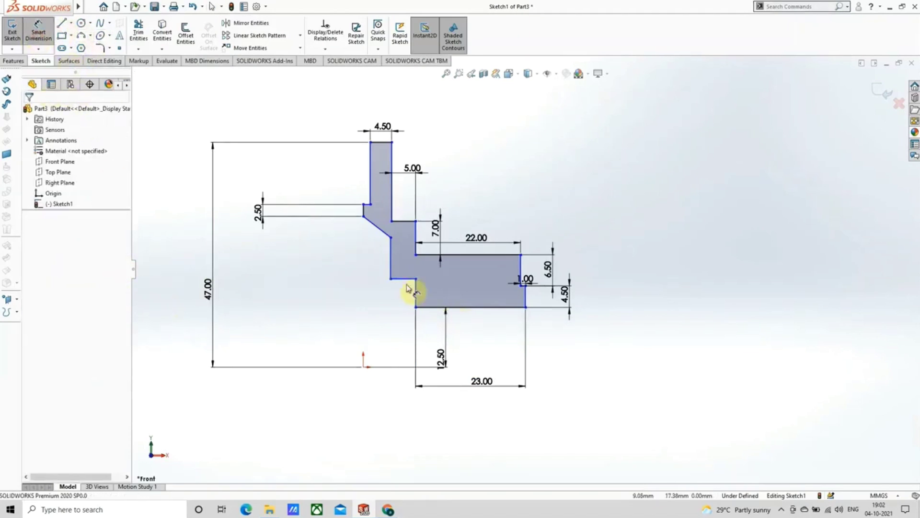
{"action": "left_click", "coordinate": [415, 297]}
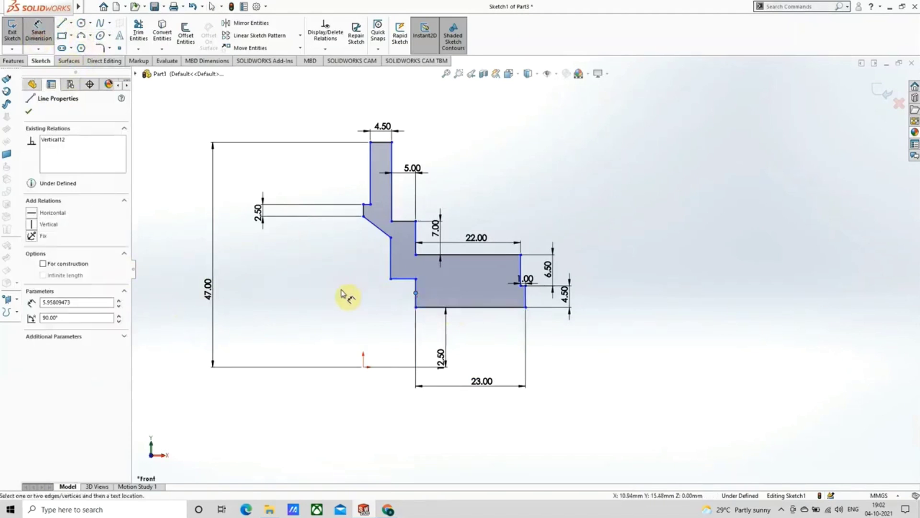
{"action": "left_click", "coordinate": [34, 112]}
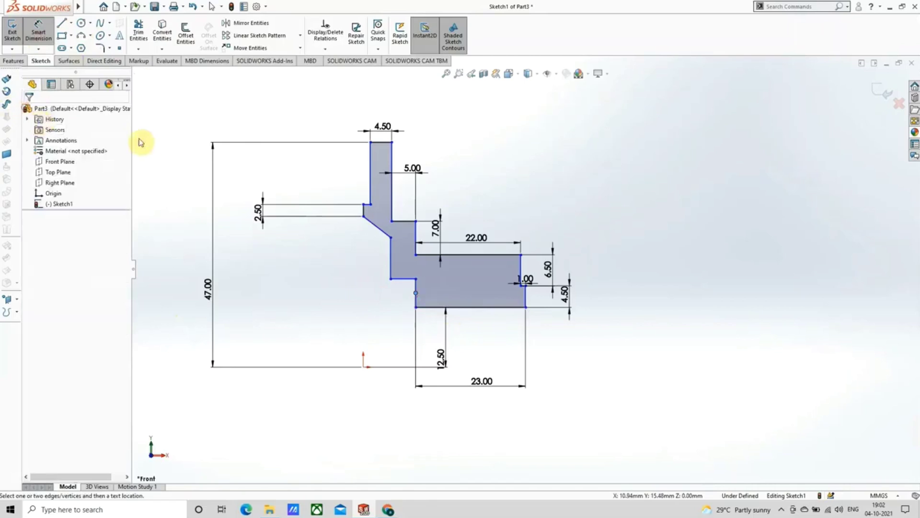
{"action": "right_click", "coordinate": [148, 138]}
{"action": "left_click", "coordinate": [170, 165]}
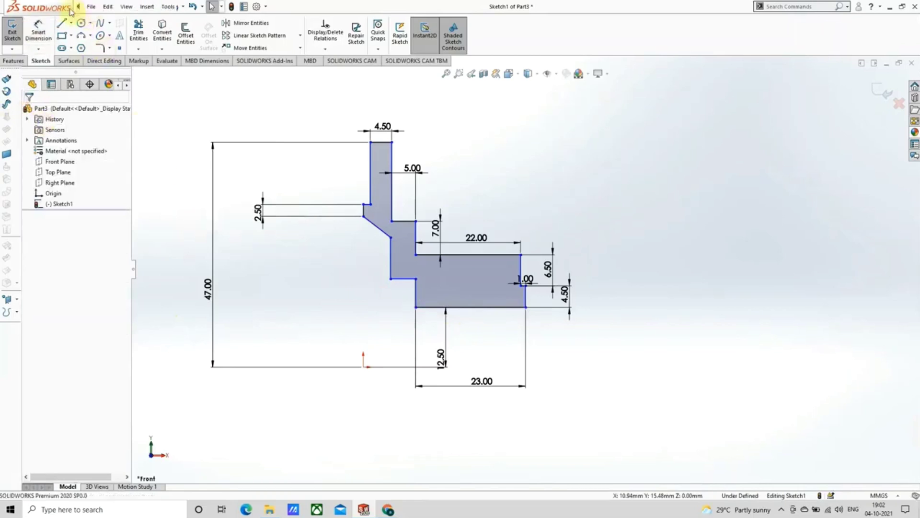
Step: Dimension the short vertical edge between the lower inner step and the bottom edge and set its length to 2 mm
{"action": "left_click", "coordinate": [39, 31]}
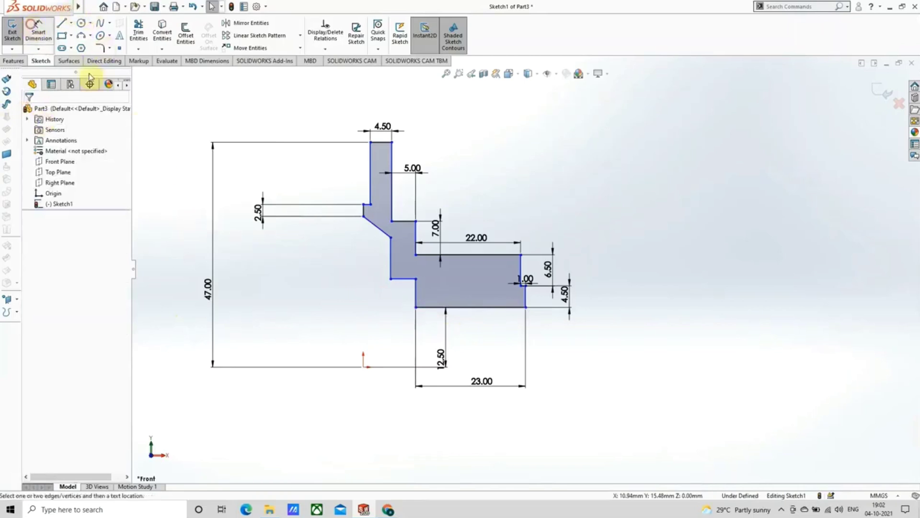
{"action": "left_click", "coordinate": [416, 298]}
{"action": "left_click", "coordinate": [384, 321]}
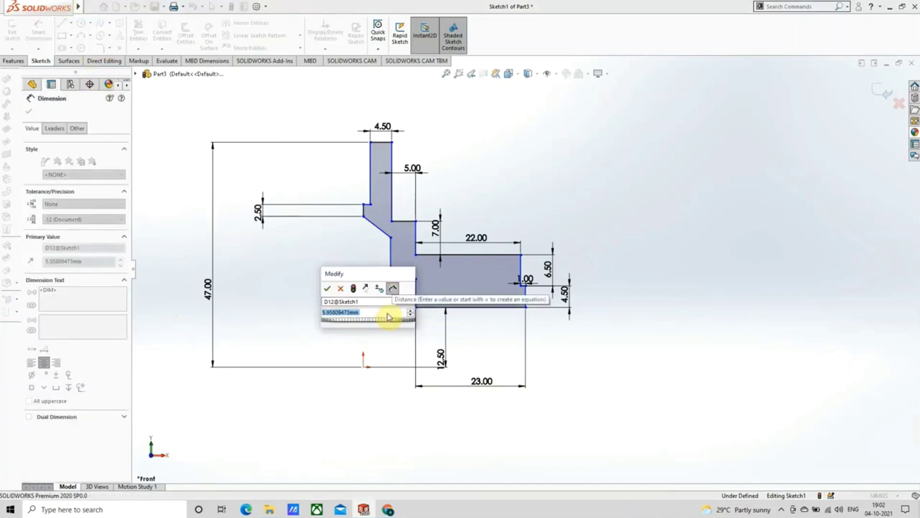
{"action": "type", "text": "2"}
{"action": "key", "text": "Return"}
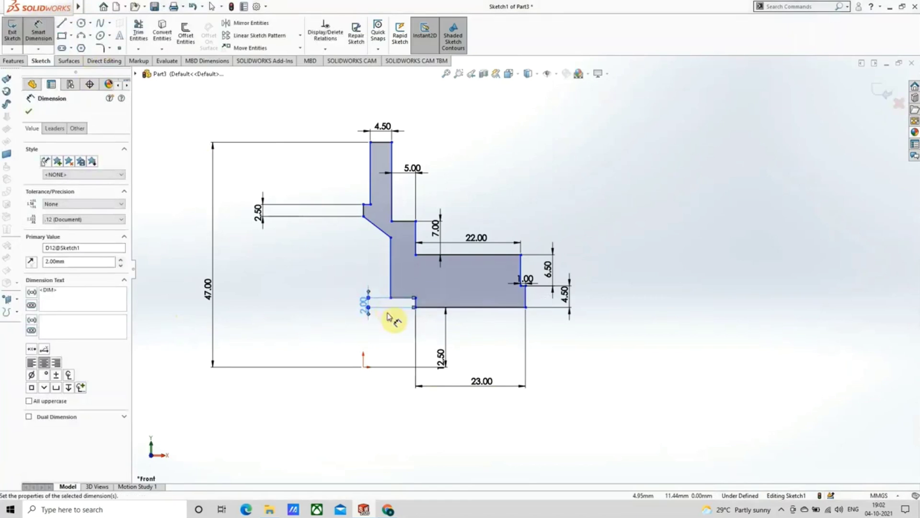
Step: Dimension the horizontal edge of the lower inner step and set its length to 4.5 mm
{"action": "scroll", "coordinate": [410, 301], "scroll_direction": "down", "scroll_amount": 3}
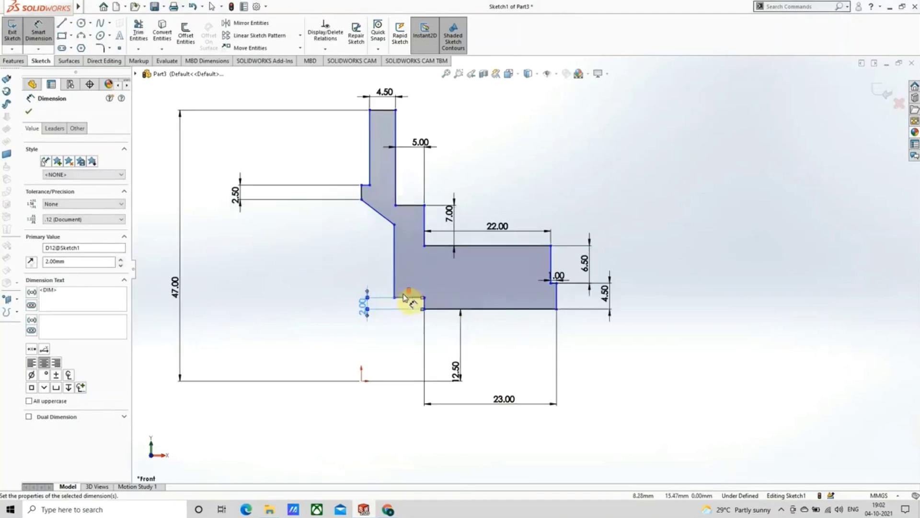
{"action": "left_click", "coordinate": [417, 298]}
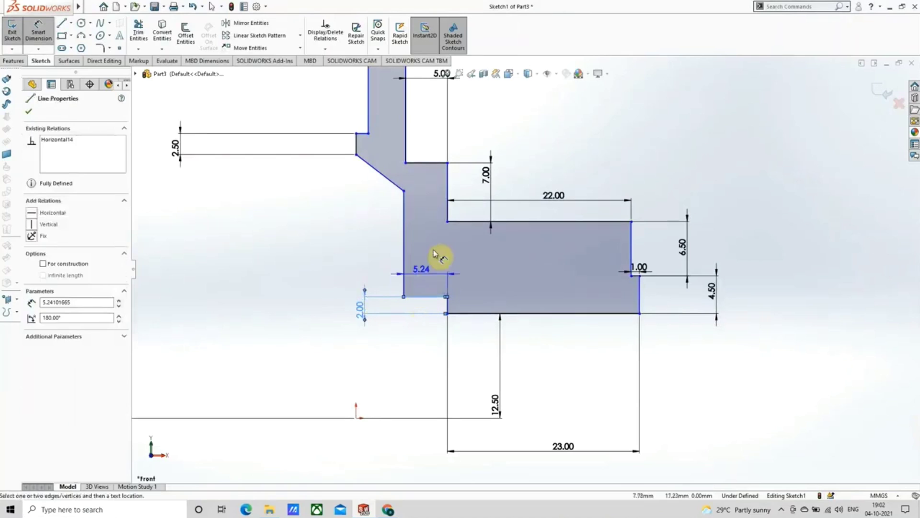
{"action": "left_click", "coordinate": [435, 248]}
{"action": "type", "text": "4.5"}
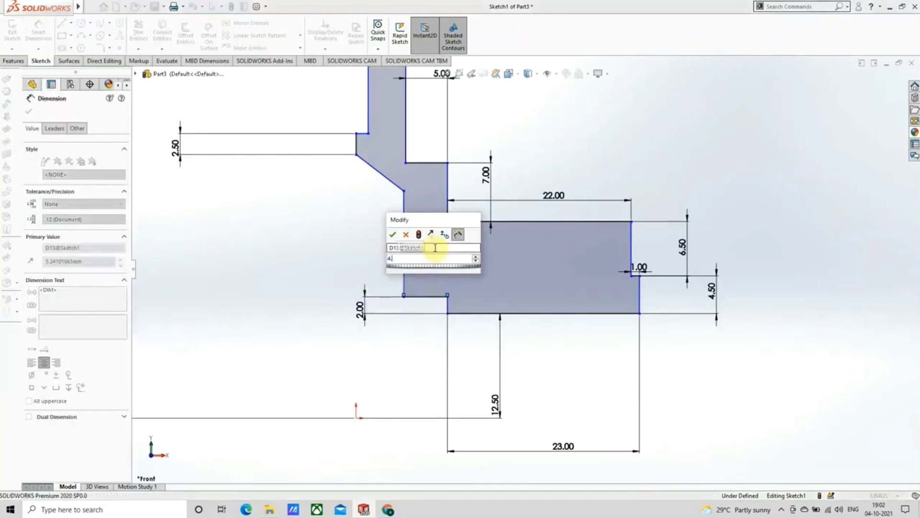
{"action": "key", "text": "Return"}
{"action": "scroll", "coordinate": [421, 287], "scroll_direction": "up", "scroll_amount": 2}
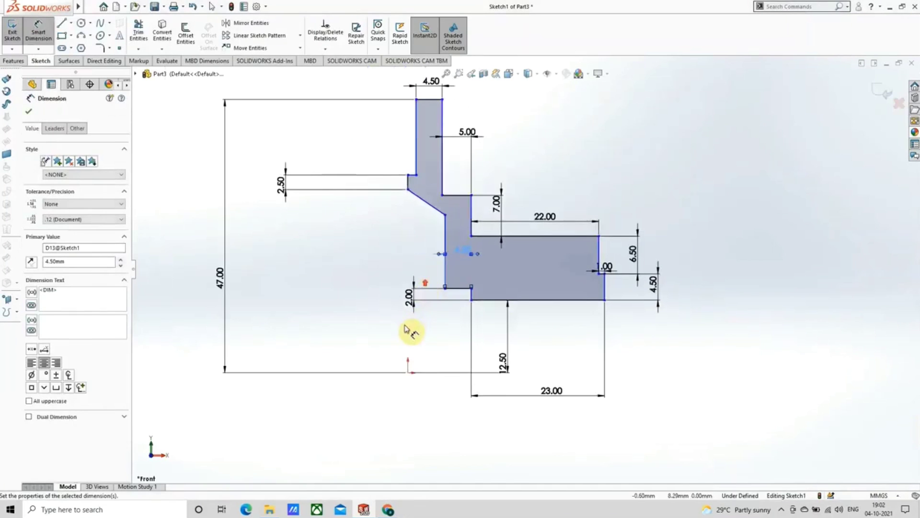
{"action": "left_click", "coordinate": [405, 325]}
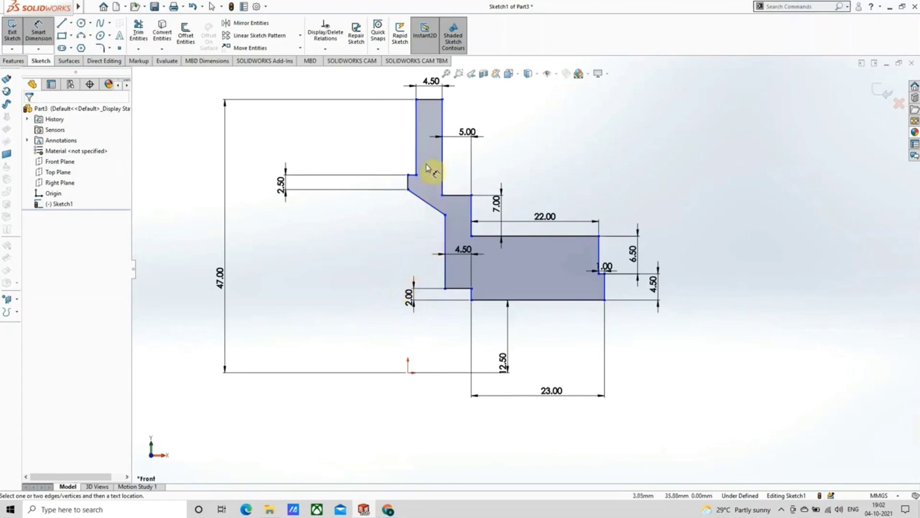
Step: Dimension the short horizontal ledge beside the upper neck, above the sloped line, and set its length to 3.5 mm
{"action": "scroll", "coordinate": [434, 164], "scroll_direction": "down", "scroll_amount": 2}
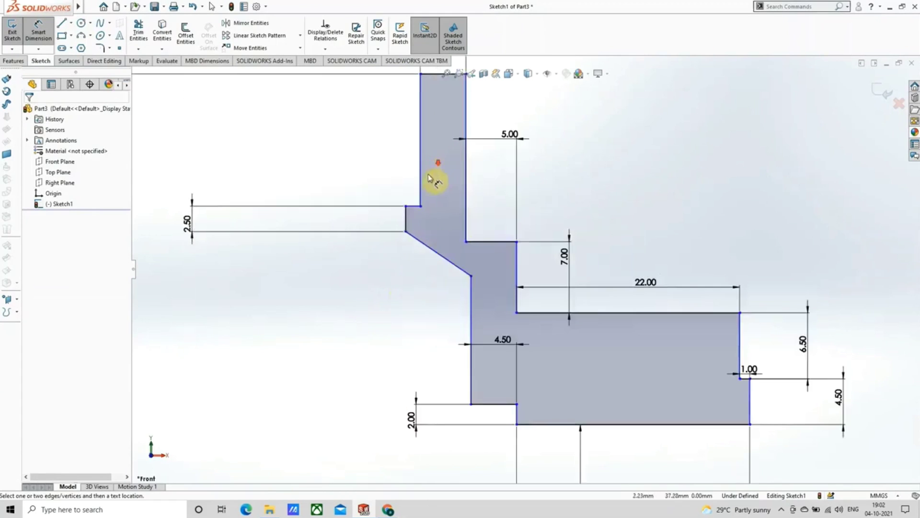
{"action": "left_click", "coordinate": [416, 209]}
{"action": "left_click", "coordinate": [414, 146]}
{"action": "type", "text": "3"}
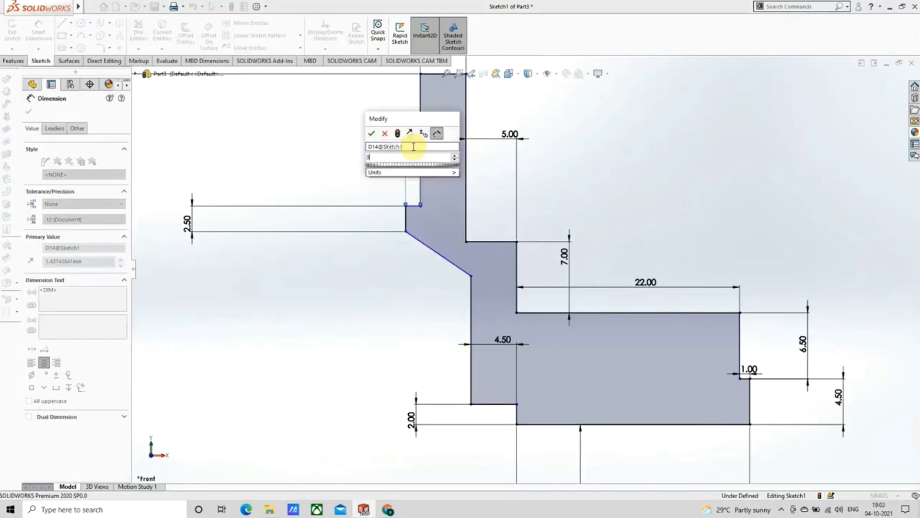
{"action": "type", "text": ".5"}
{"action": "key", "text": "Return"}
Step: Dimension the vertical distance from the lower inner step's horizontal edge to the origin and make it a driven dimension
{"action": "key", "text": "f"}
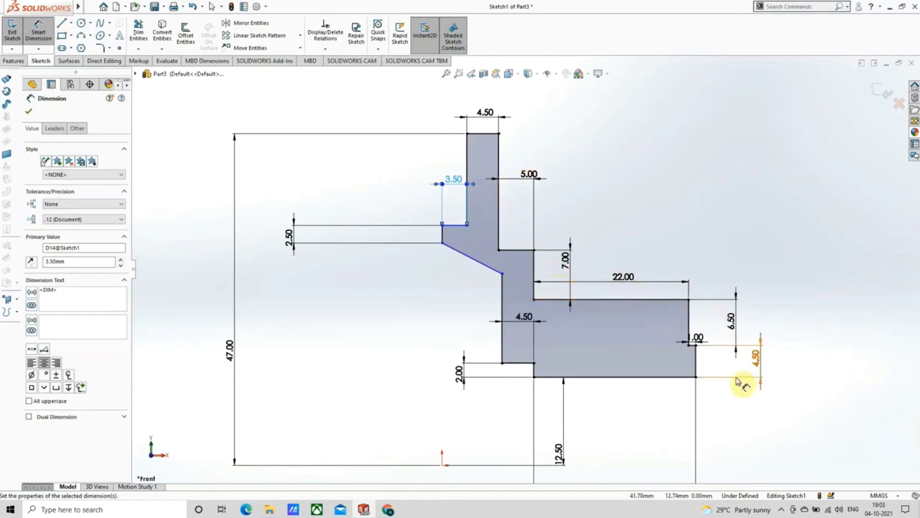
{"action": "scroll", "coordinate": [670, 403], "scroll_direction": "up", "scroll_amount": 2}
{"action": "scroll", "coordinate": [668, 401], "scroll_direction": "down", "scroll_amount": 1}
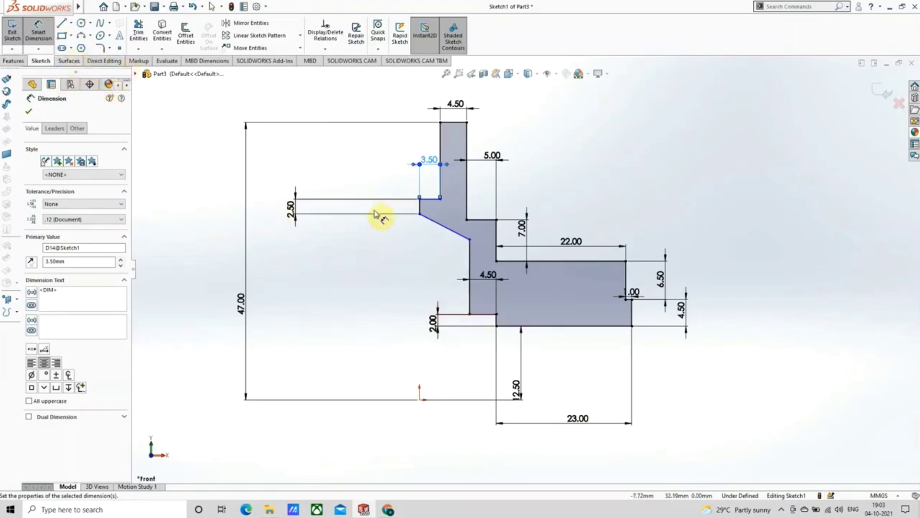
{"action": "left_click", "coordinate": [477, 314]}
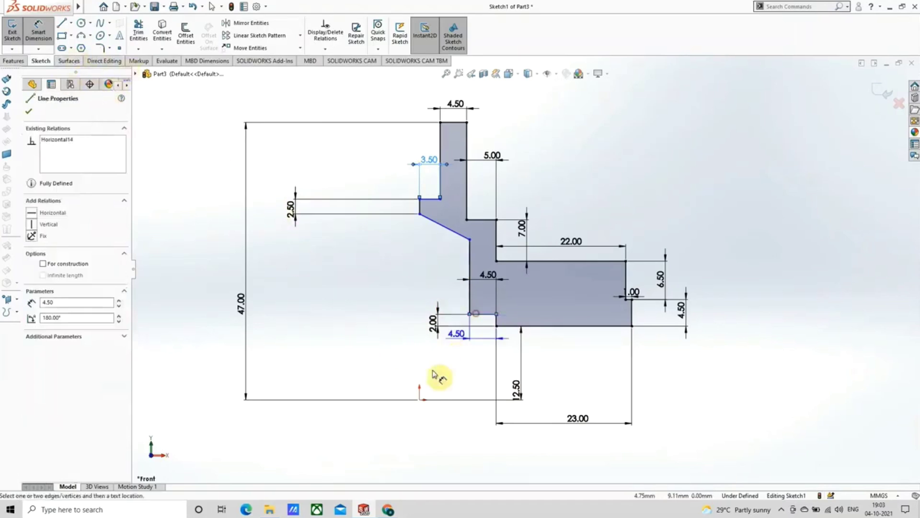
{"action": "left_click", "coordinate": [418, 399]}
{"action": "left_click", "coordinate": [379, 366]}
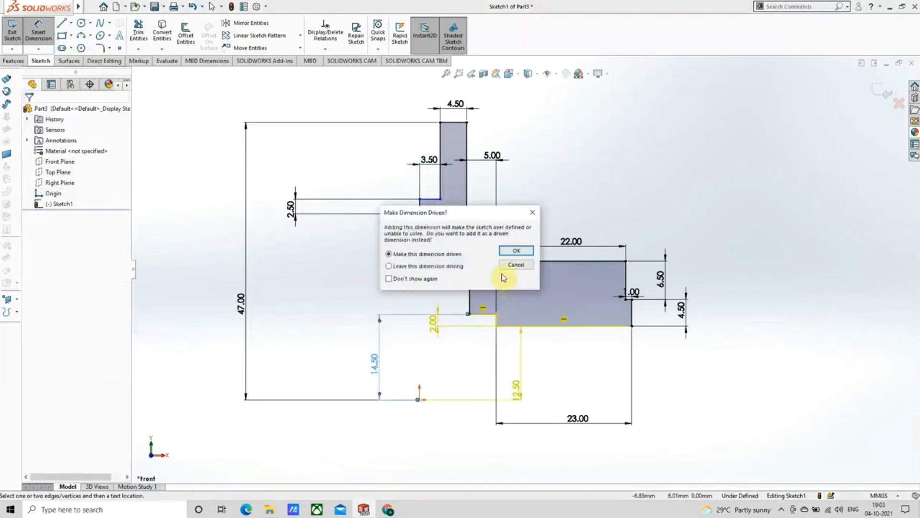
{"action": "left_click", "coordinate": [516, 250]}
{"action": "left_click", "coordinate": [309, 322]}
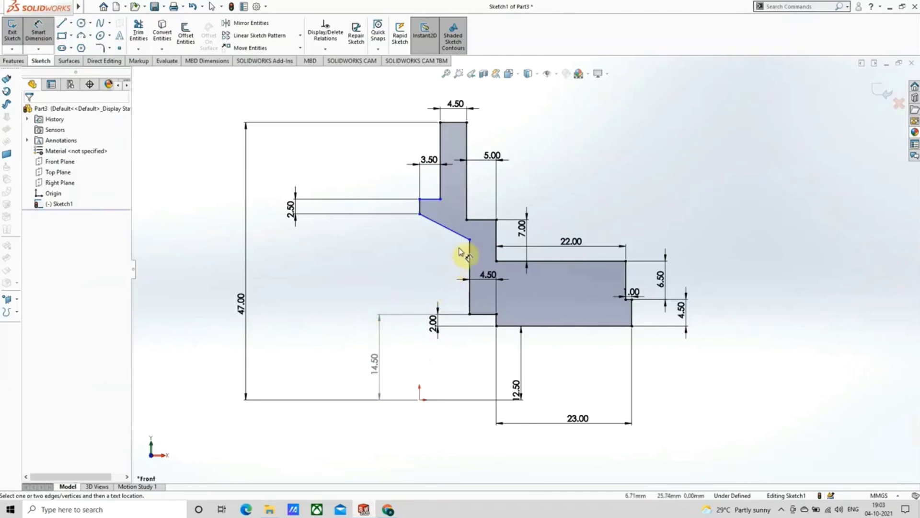
Step: Dimension the angle between the 2.5 mm vertical edge and the sloped line and set it to 115 degrees
{"action": "scroll", "coordinate": [449, 234], "scroll_direction": "down", "scroll_amount": 4}
{"action": "left_click", "coordinate": [437, 217]}
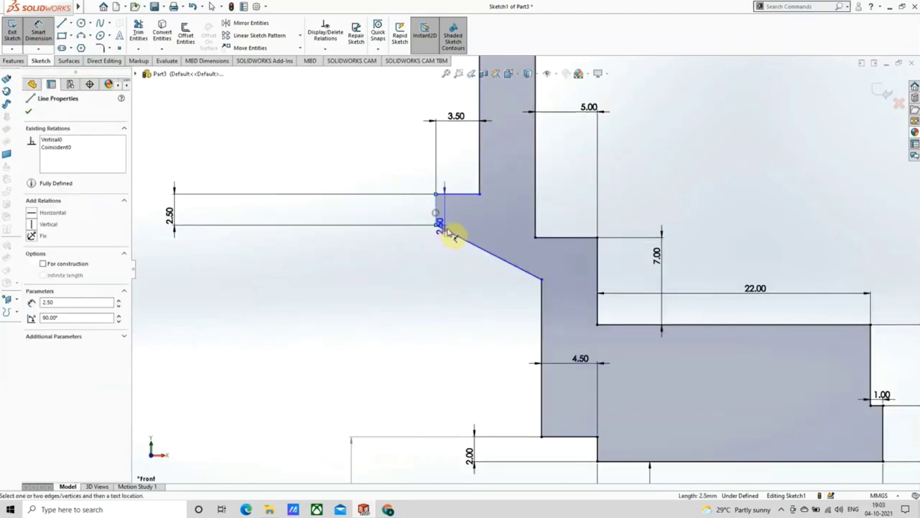
{"action": "left_click", "coordinate": [461, 238]}
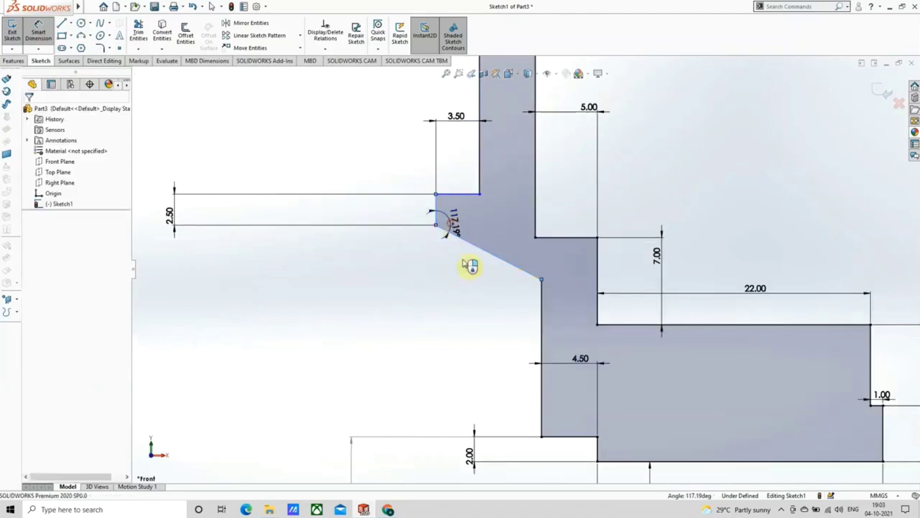
{"action": "left_click", "coordinate": [484, 297]}
{"action": "type", "text": "115"}
{"action": "key", "text": "Return"}
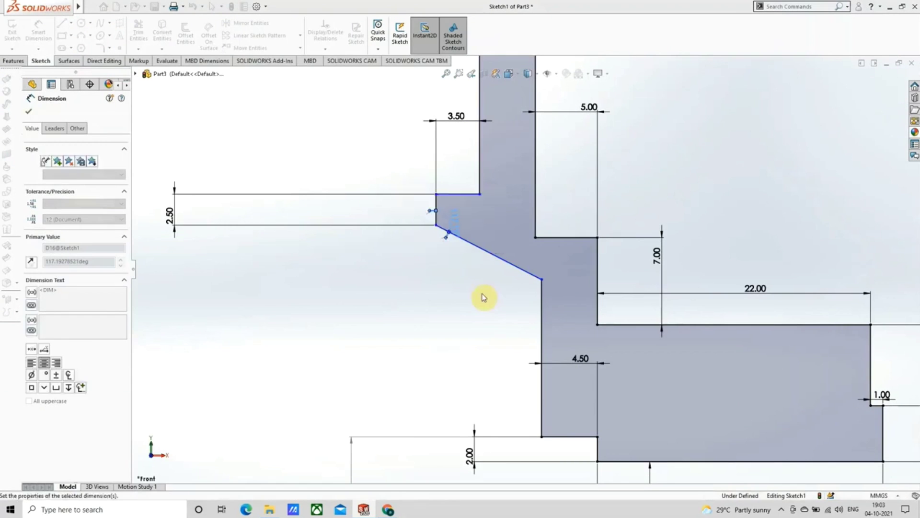
{"action": "scroll", "coordinate": [485, 293], "scroll_direction": "up", "scroll_amount": 3}
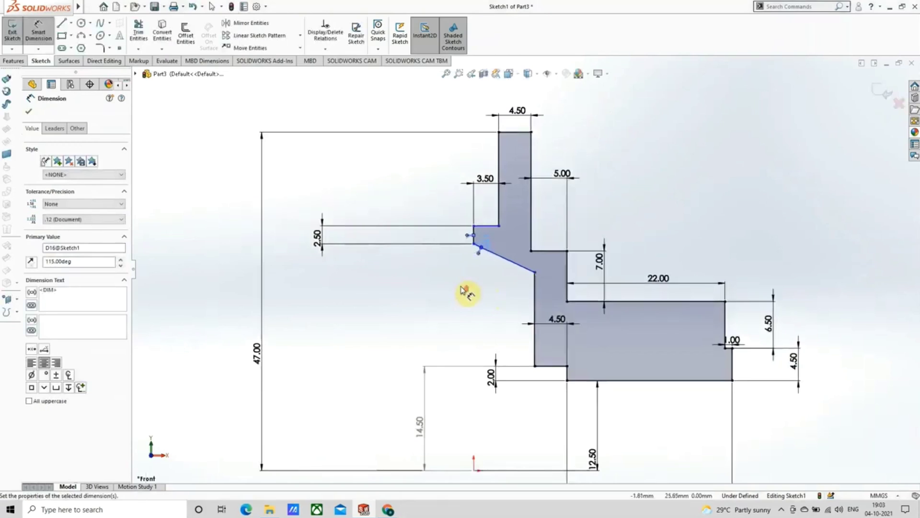
{"action": "scroll", "coordinate": [455, 291], "scroll_direction": "up", "scroll_amount": 1}
{"action": "scroll", "coordinate": [451, 295], "scroll_direction": "up", "scroll_amount": 2}
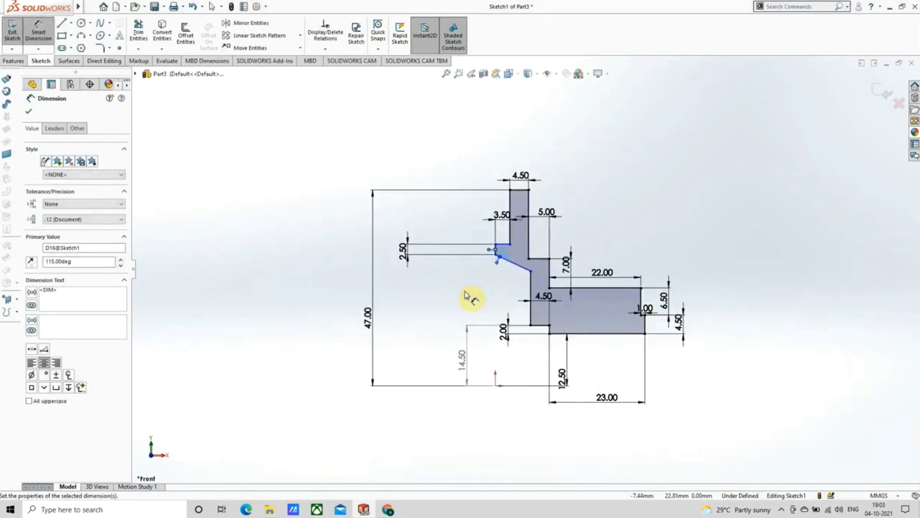
{"action": "left_click", "coordinate": [28, 110]}
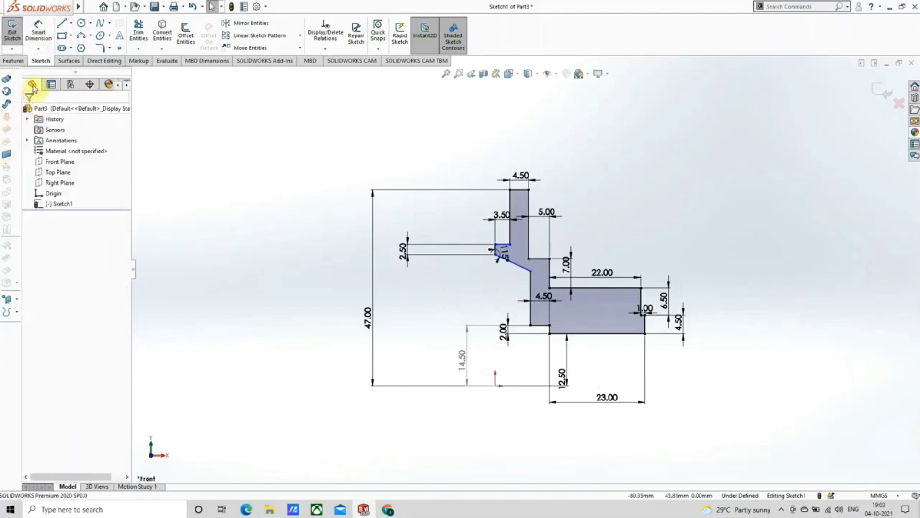
{"action": "left_click", "coordinate": [19, 62]}
{"action": "left_click", "coordinate": [41, 45]}
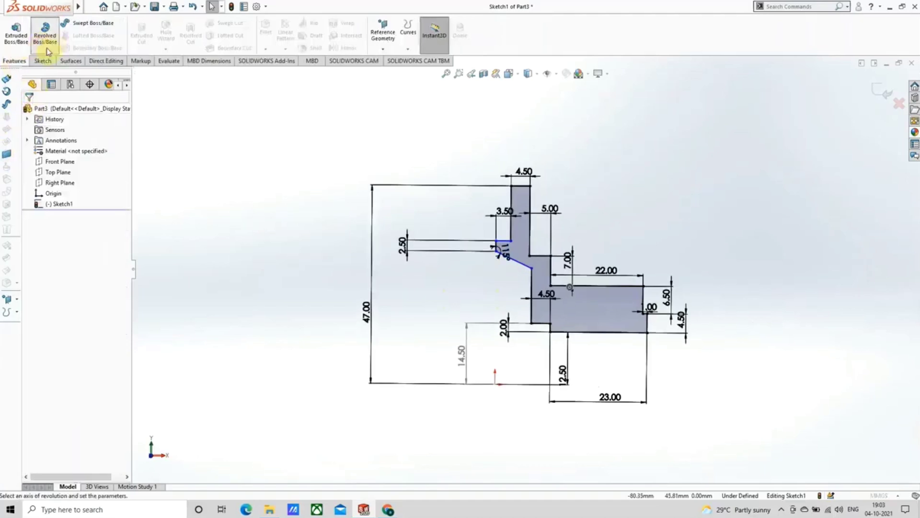
{"action": "left_click", "coordinate": [602, 314]}
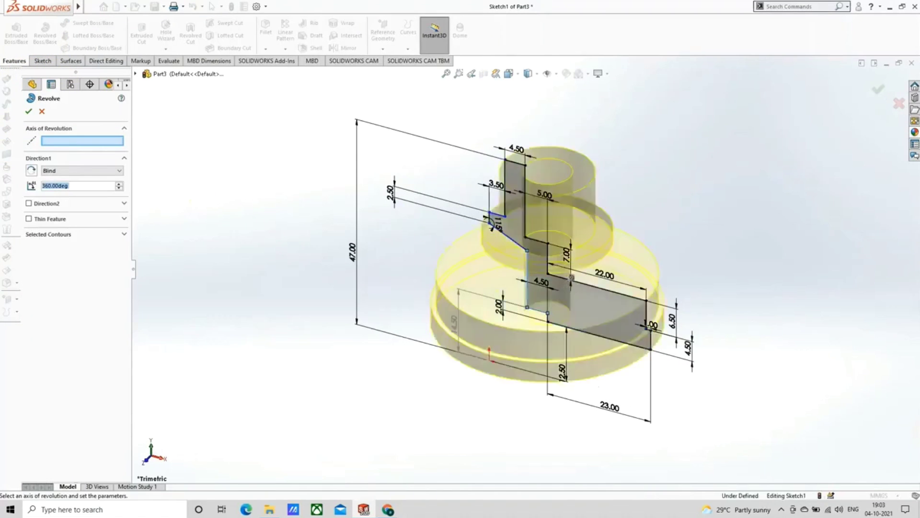
{"action": "left_click", "coordinate": [602, 314]}
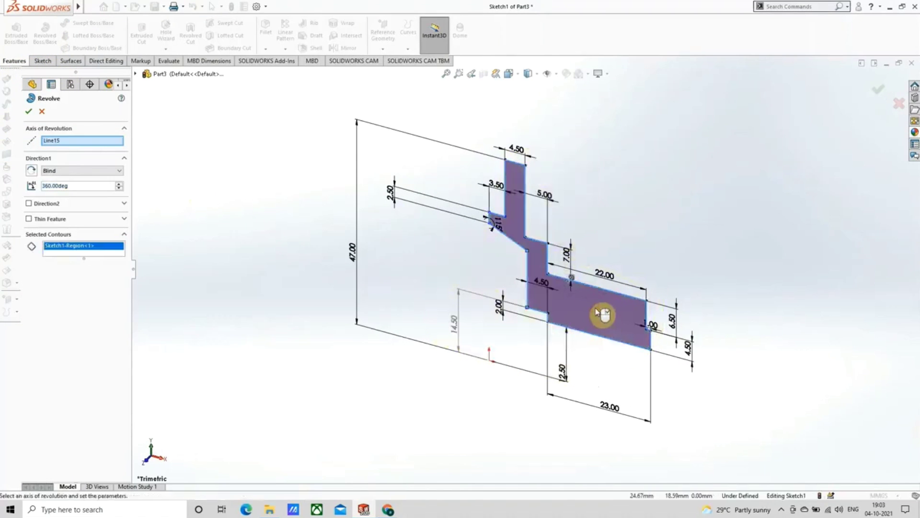
{"action": "right_click", "coordinate": [50, 251]}
{"action": "left_click", "coordinate": [73, 264]}
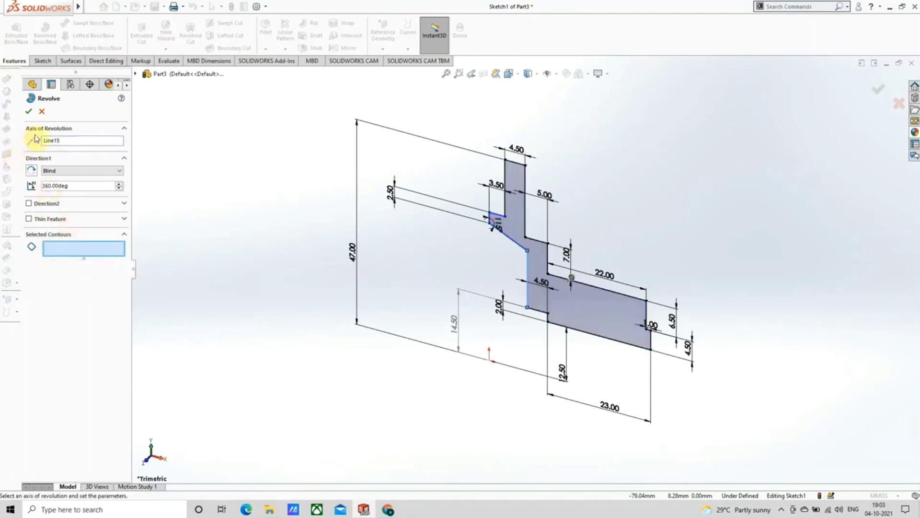
{"action": "left_click", "coordinate": [42, 111]}
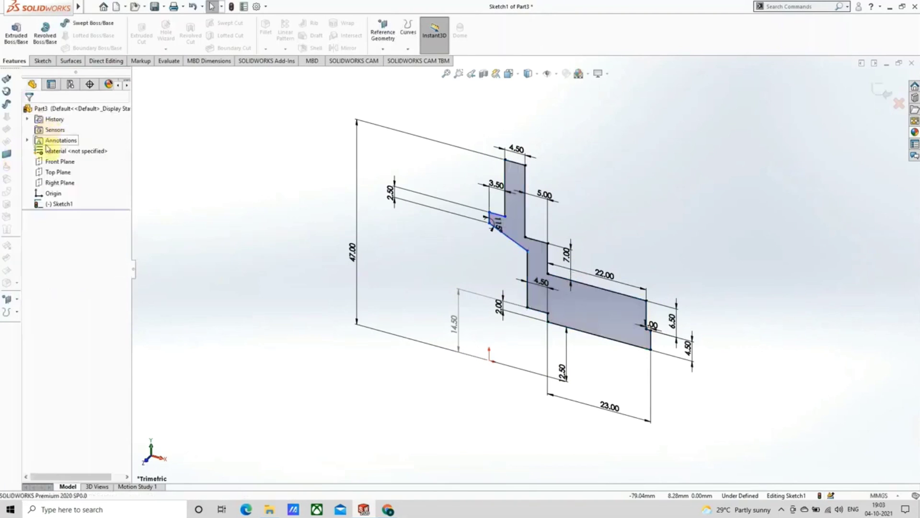
Step: Draw a horizontal construction centerline about 60 mm long from the origin, running beneath the stepped profile
{"action": "mouse_move", "coordinate": [237, 317]}
{"action": "middle_mouse_down"}
{"action": "mouse_move", "coordinate": [263, 302]}
{"action": "mouse_move", "coordinate": [288, 264]}
{"action": "middle_mouse_up"}
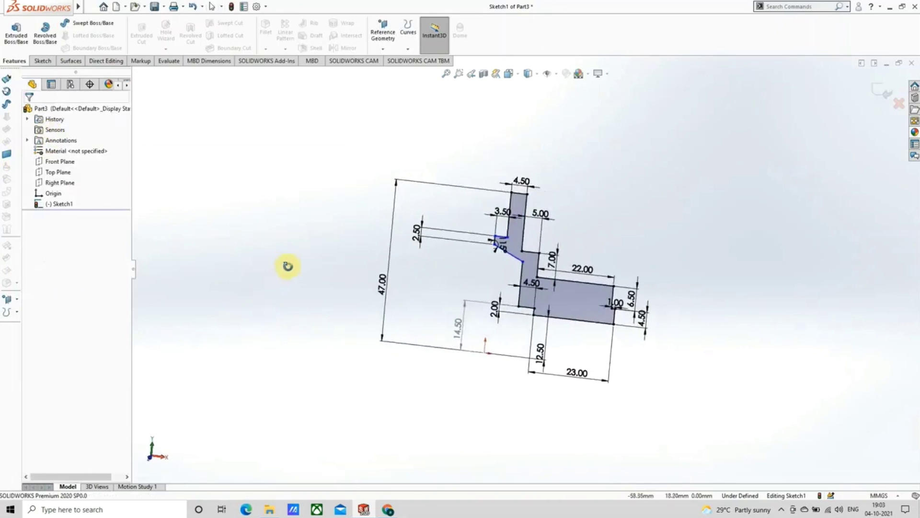
{"action": "left_click", "coordinate": [43, 60]}
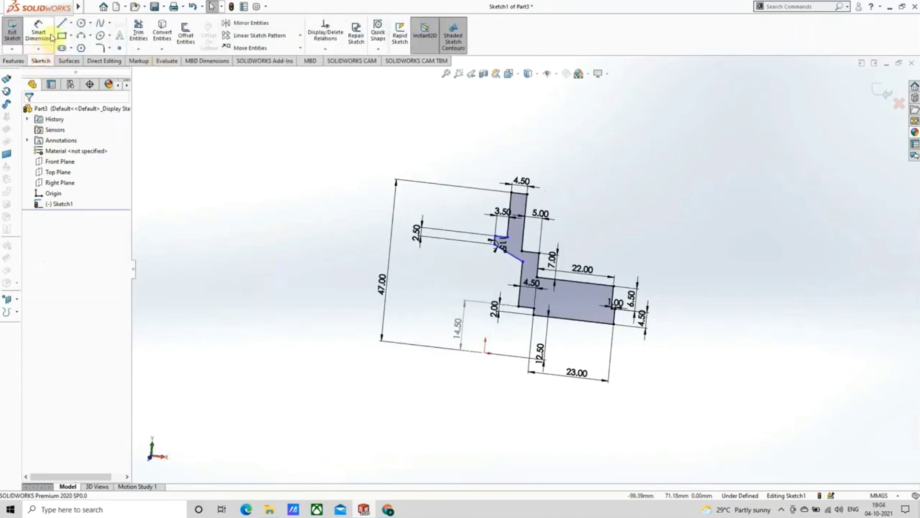
{"action": "key", "text": "ctrl+1"}
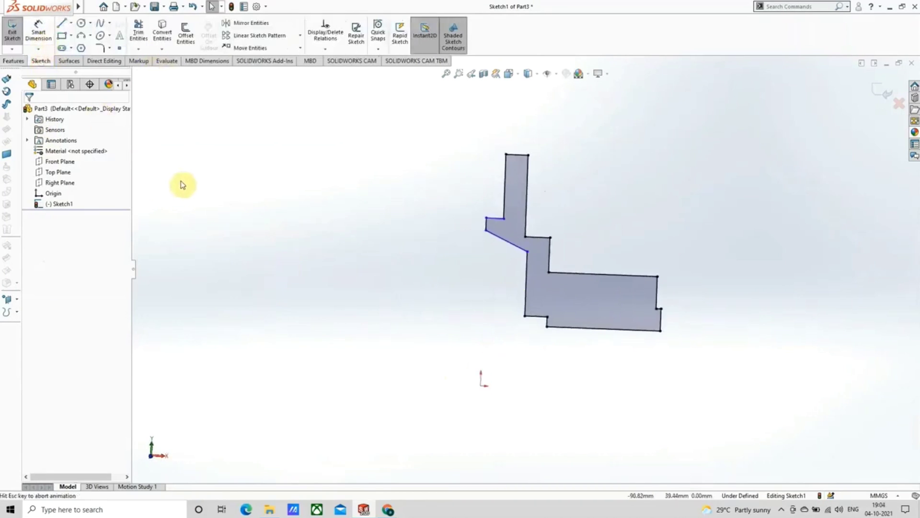
{"action": "left_click", "coordinate": [71, 23]}
{"action": "left_click", "coordinate": [83, 43]}
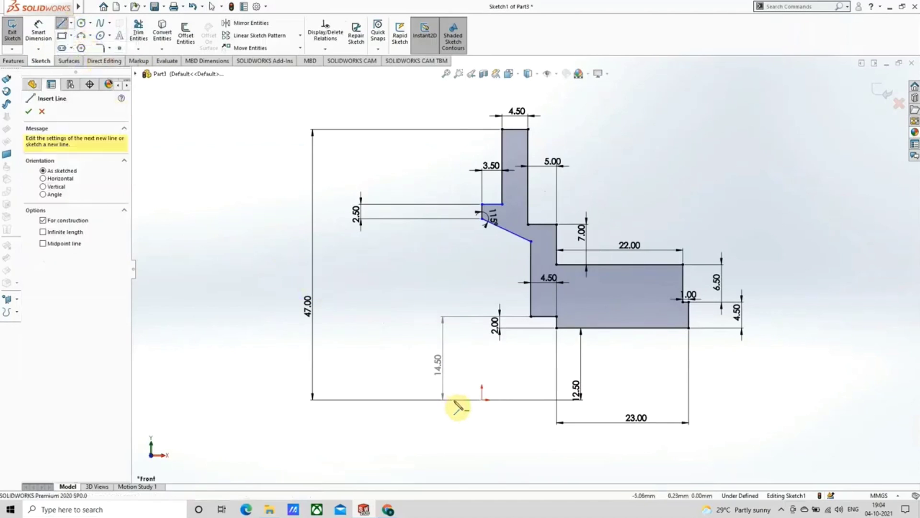
{"action": "left_click", "coordinate": [484, 399]}
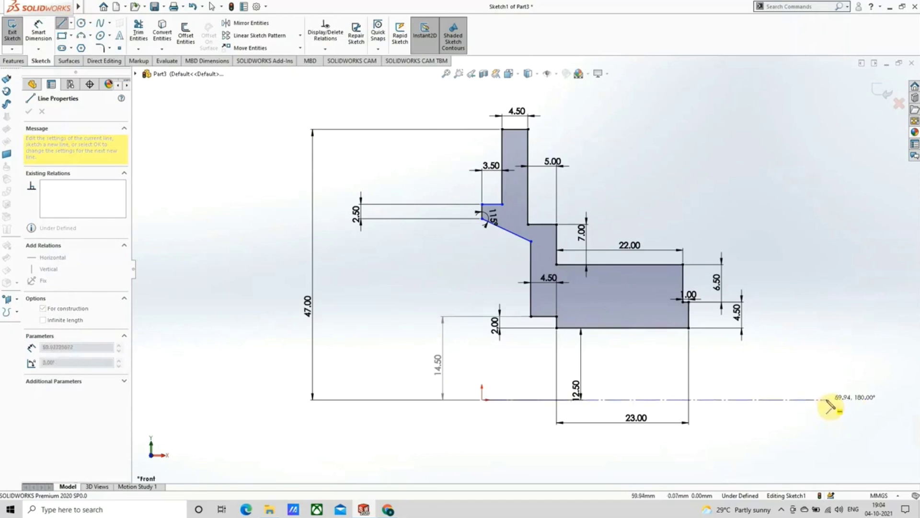
{"action": "left_click", "coordinate": [825, 399]}
{"action": "right_click", "coordinate": [826, 400]}
{"action": "left_click", "coordinate": [832, 405]}
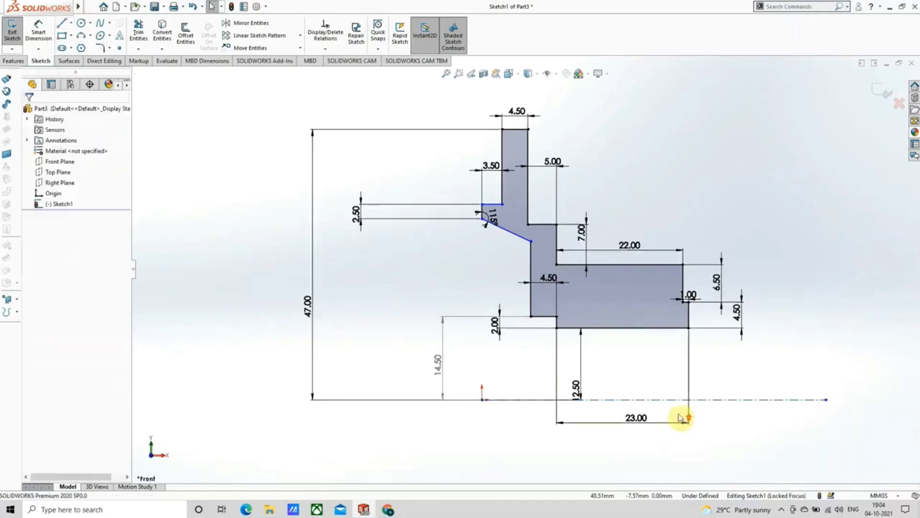
Step: Revolve the stepped profile 360 degrees about the horizontal centerline to create the solid flanged hub
{"action": "scroll", "coordinate": [627, 395], "scroll_direction": "up", "scroll_amount": 4}
{"action": "mouse_move", "coordinate": [503, 343]}
{"action": "middle_mouse_down"}
{"action": "mouse_move", "coordinate": [447, 350]}
{"action": "mouse_move", "coordinate": [398, 390]}
{"action": "middle_mouse_up"}
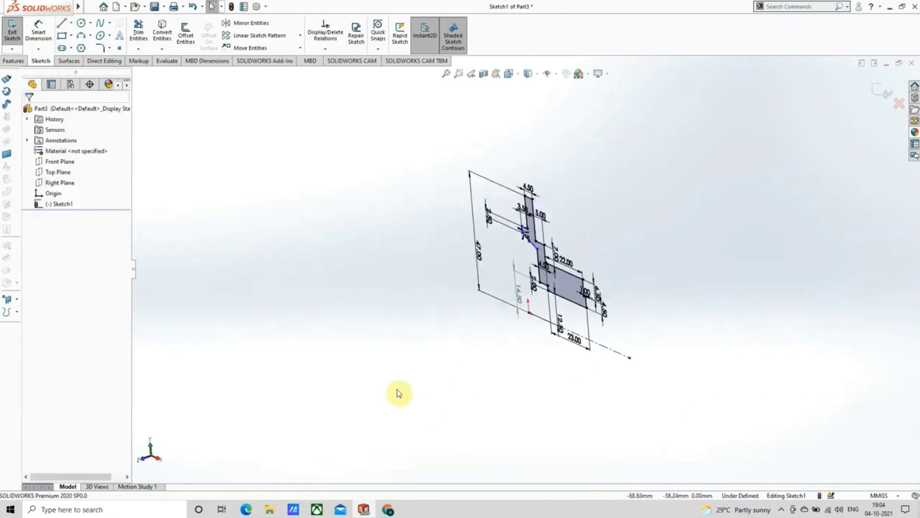
{"action": "left_click", "coordinate": [14, 61]}
{"action": "left_click", "coordinate": [39, 42]}
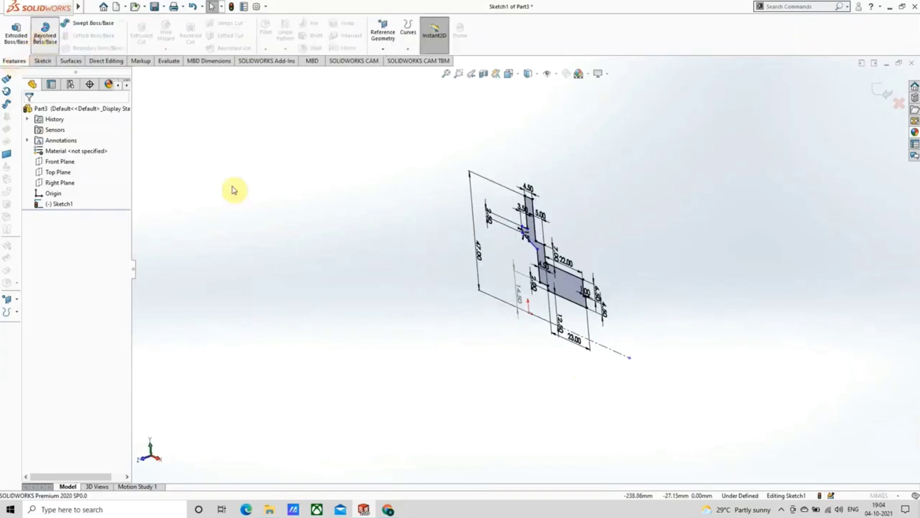
{"action": "left_click", "coordinate": [28, 112]}
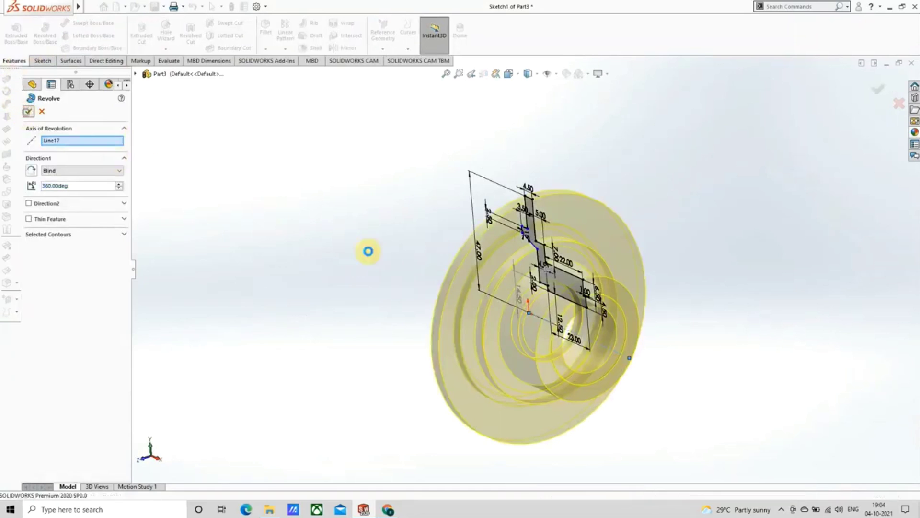
{"action": "mouse_move", "coordinate": [422, 318]}
{"action": "middle_mouse_down"}
{"action": "mouse_move", "coordinate": [388, 277]}
{"action": "mouse_move", "coordinate": [398, 329]}
{"action": "mouse_move", "coordinate": [386, 321]}
{"action": "mouse_move", "coordinate": [376, 279]}
{"action": "mouse_move", "coordinate": [384, 335]}
{"action": "middle_mouse_up"}
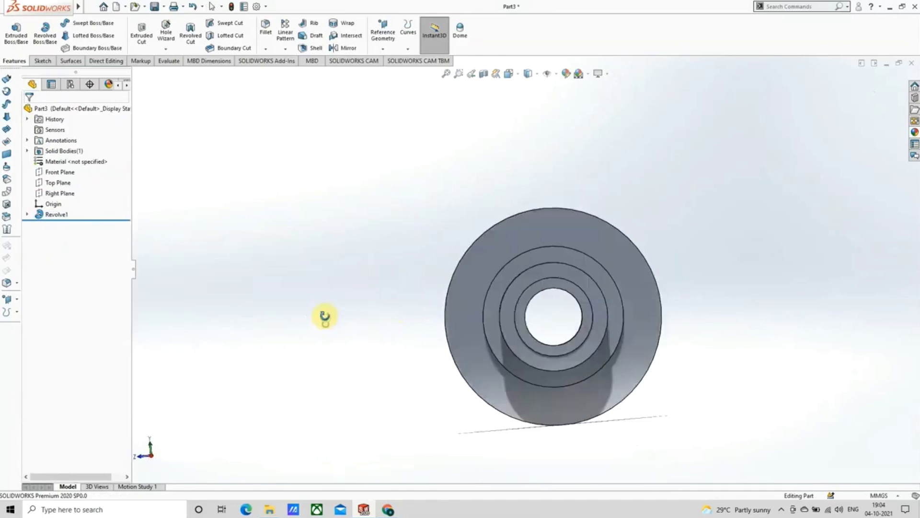
{"action": "scroll", "coordinate": [561, 307], "scroll_direction": "down", "scroll_amount": 3}
{"action": "middle_click_drag", "start_coordinate": [567, 300], "coordinate": [590, 329]}
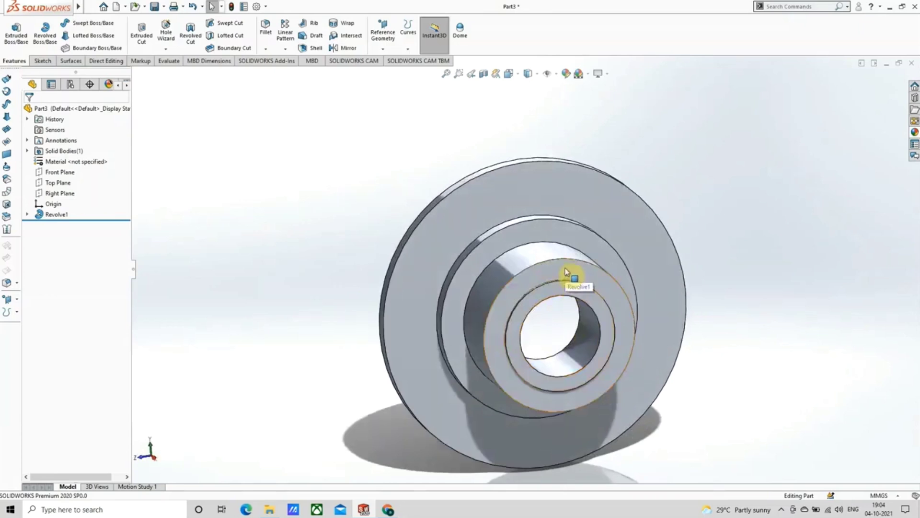
{"action": "left_click", "coordinate": [566, 272]}
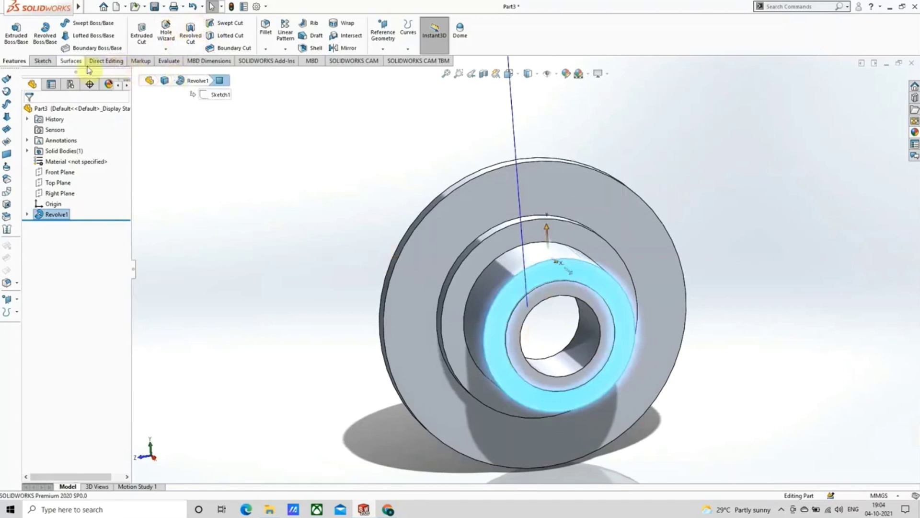
{"action": "left_click", "coordinate": [41, 61]}
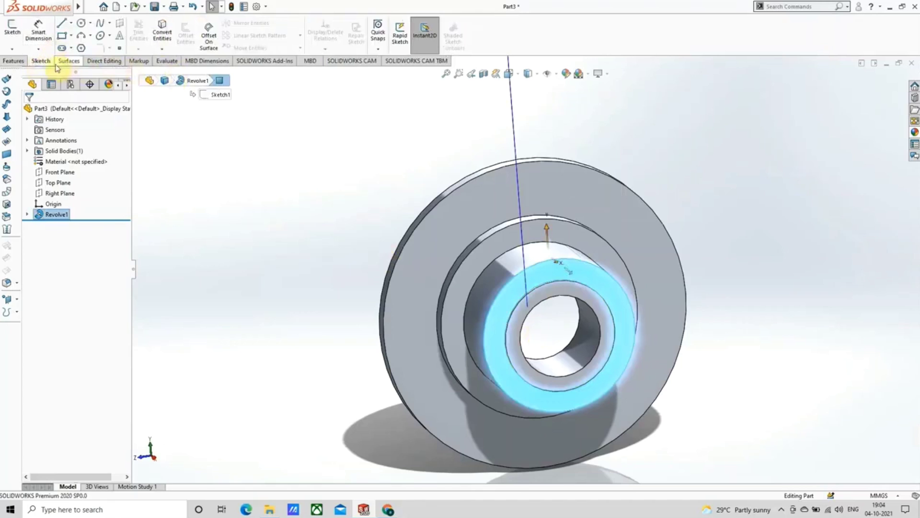
{"action": "right_click", "coordinate": [59, 214]}
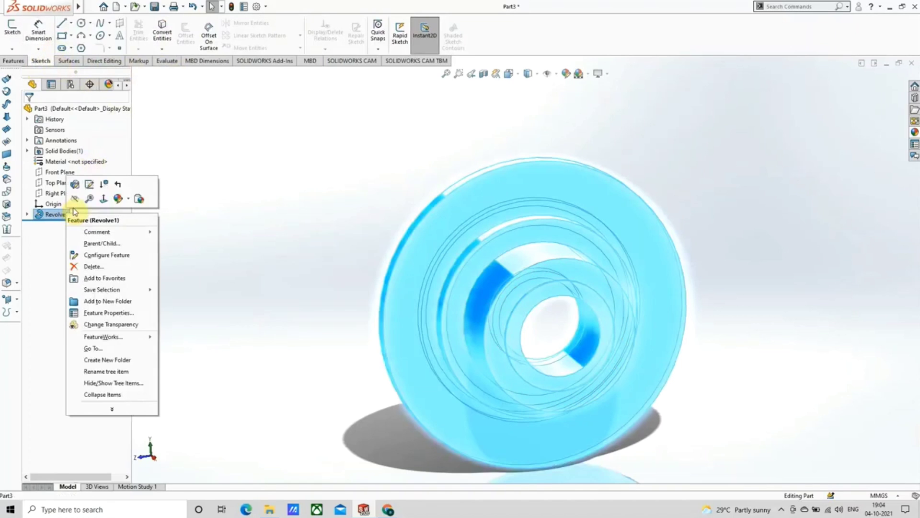
{"action": "left_click", "coordinate": [89, 185]}
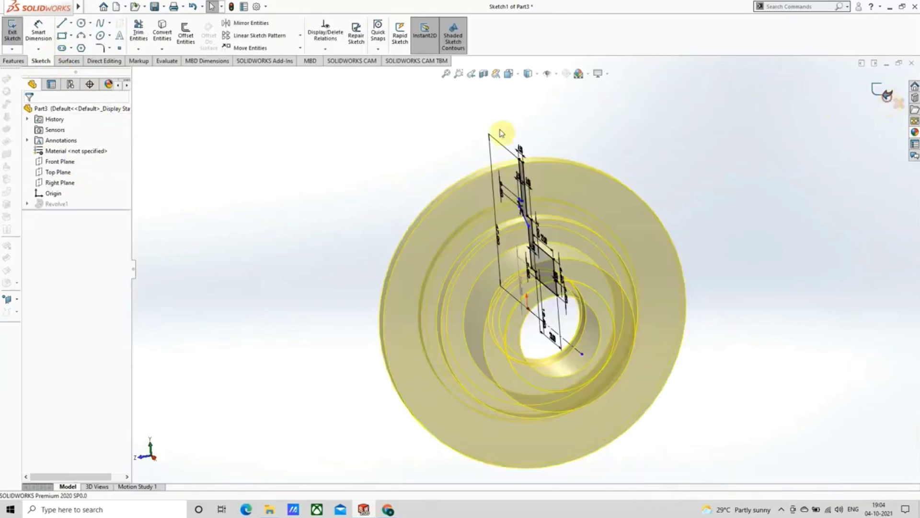
Step: Start a new sketch on the ring-shaped end face of the hub and view it face-on
{"action": "left_click", "coordinate": [549, 267]}
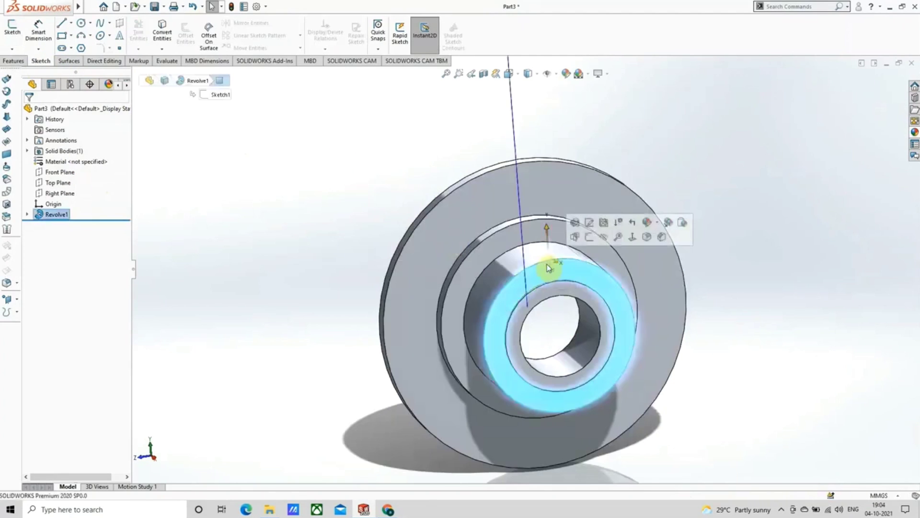
{"action": "left_click", "coordinate": [589, 237]}
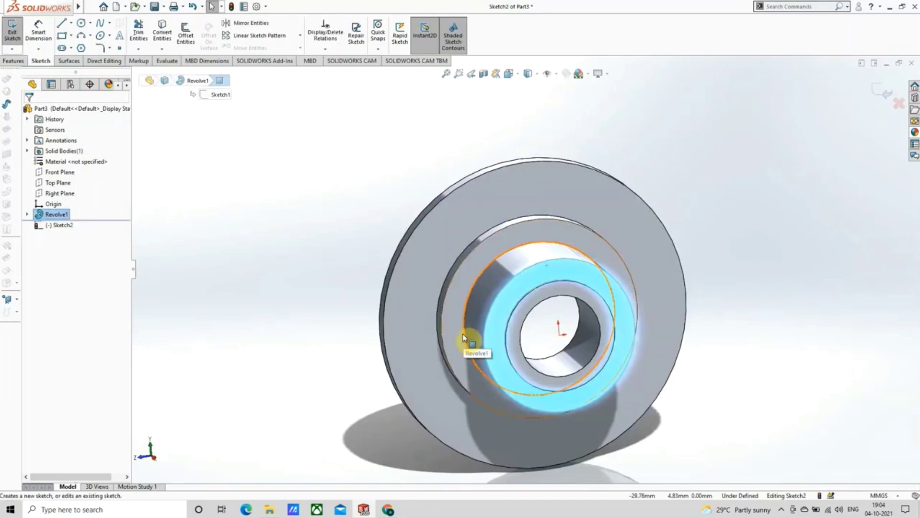
{"action": "key", "text": "ctrl+8"}
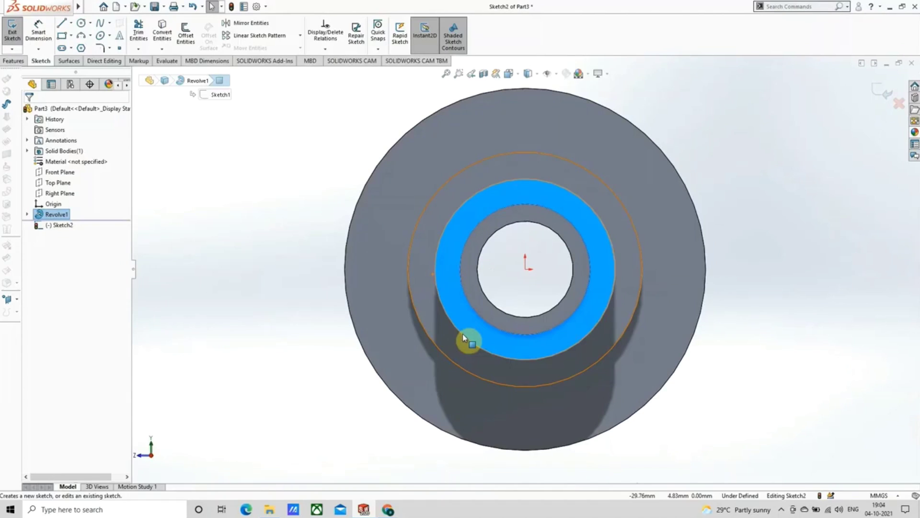
{"action": "left_click", "coordinate": [221, 195]}
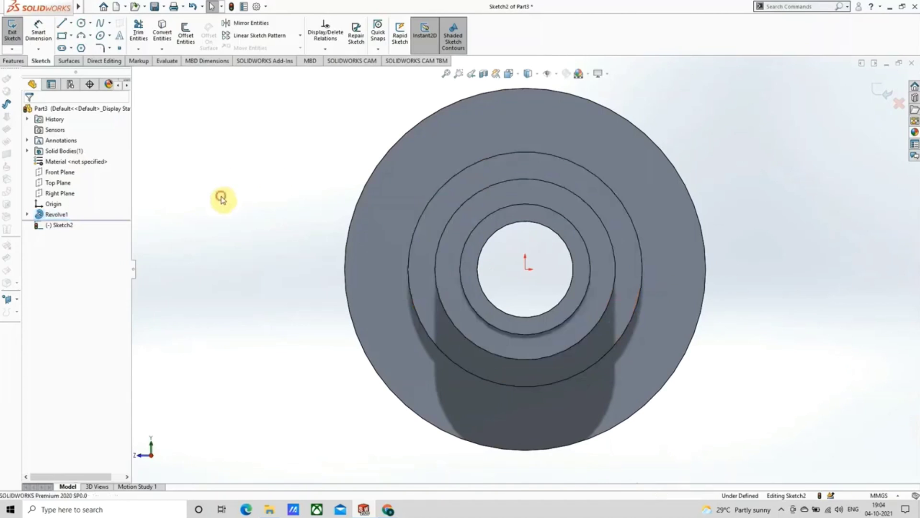
Step: Draw a vertical construction centerline from the origin upward, ending between the larger shoulder's edge and the flange rim
{"action": "left_click", "coordinate": [71, 22]}
{"action": "left_click", "coordinate": [80, 46]}
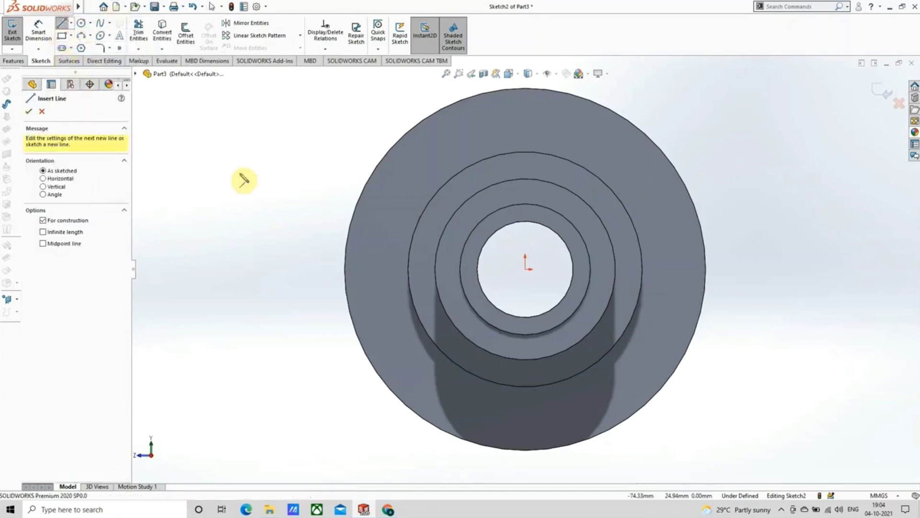
{"action": "left_click", "coordinate": [525, 268]}
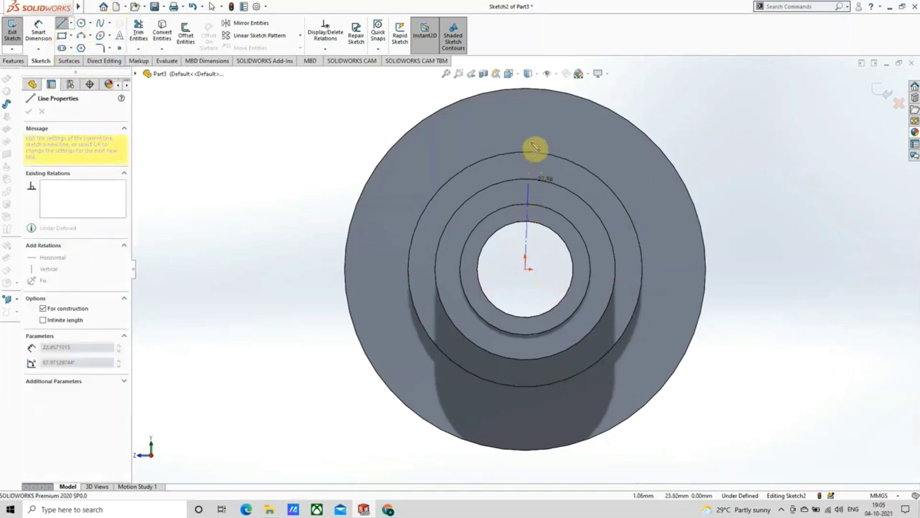
{"action": "left_click", "coordinate": [526, 124]}
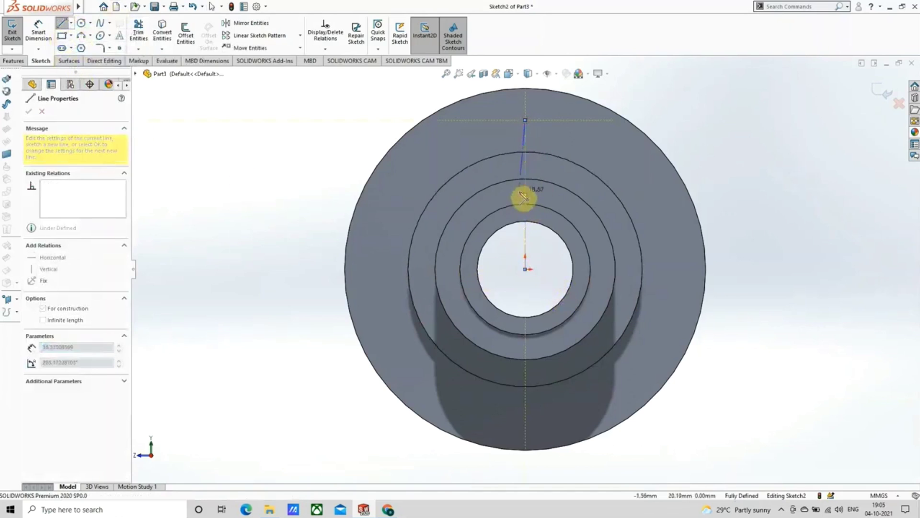
{"action": "right_click", "coordinate": [500, 143]}
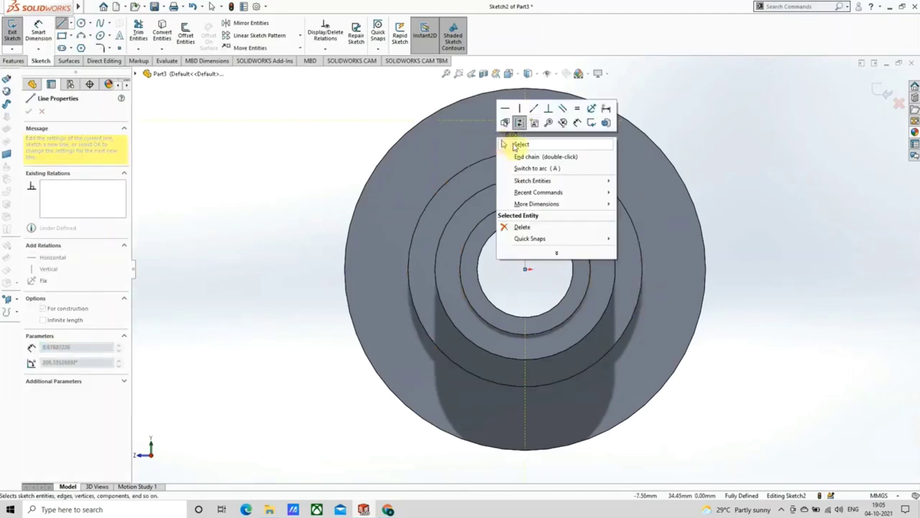
{"action": "left_click", "coordinate": [512, 140]}
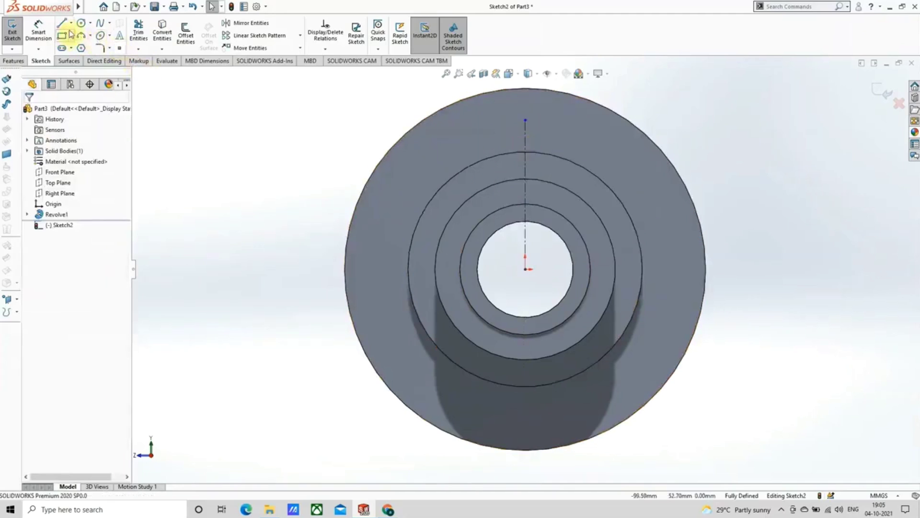
Step: Draw a construction centerline from the origin slanting up to the left of the vertical one, ending just beyond the larger shoulder's edge
{"action": "left_click", "coordinate": [71, 22]}
{"action": "left_click", "coordinate": [81, 43]}
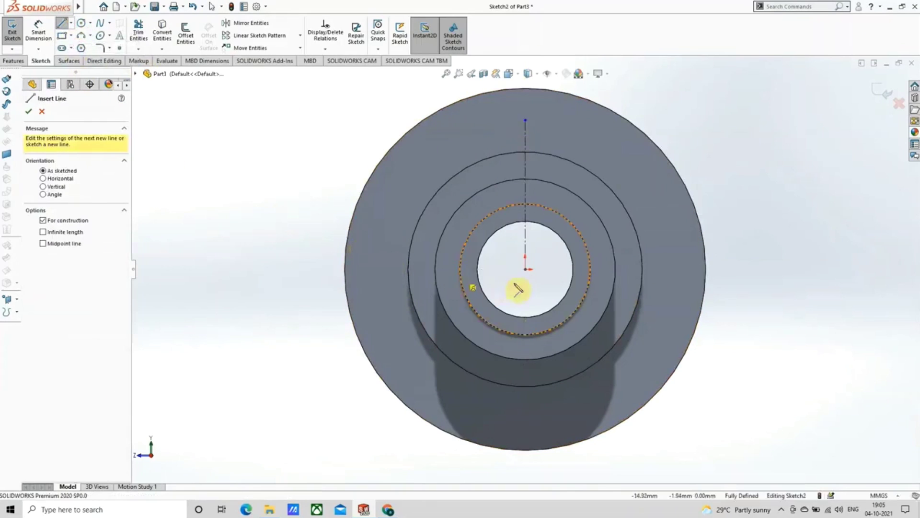
{"action": "left_click", "coordinate": [525, 269]}
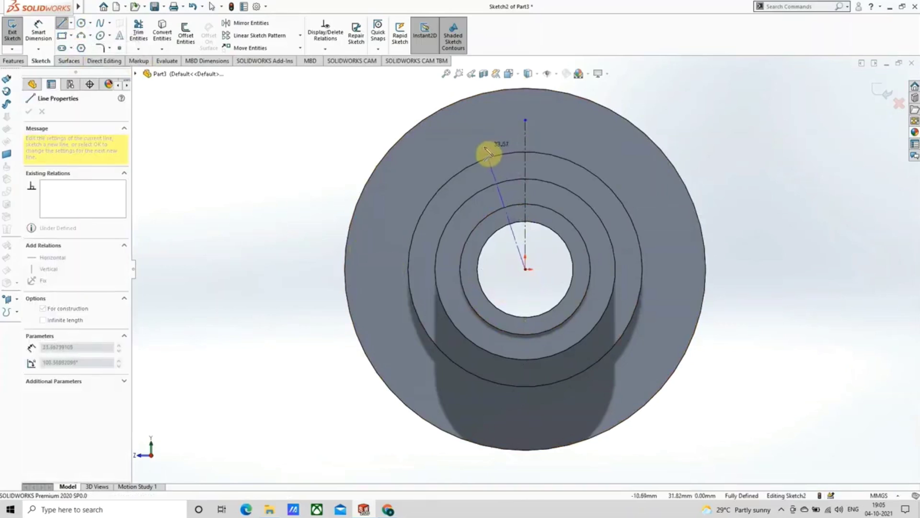
{"action": "right_click", "coordinate": [438, 146]}
{"action": "left_click", "coordinate": [459, 154]}
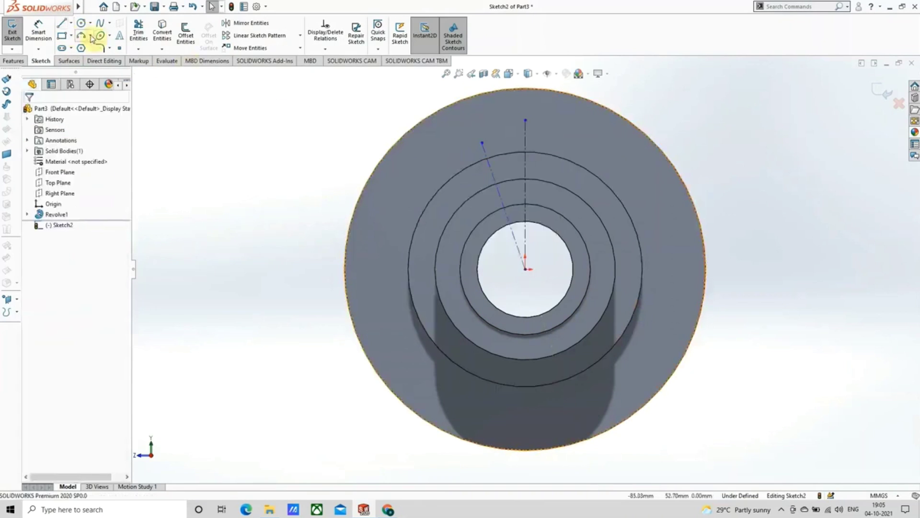
Step: Draw a construction centerline about 34 mm long from the origin, slanting up to the right at about 74 degrees
{"action": "left_click", "coordinate": [71, 23]}
{"action": "left_click", "coordinate": [76, 52]}
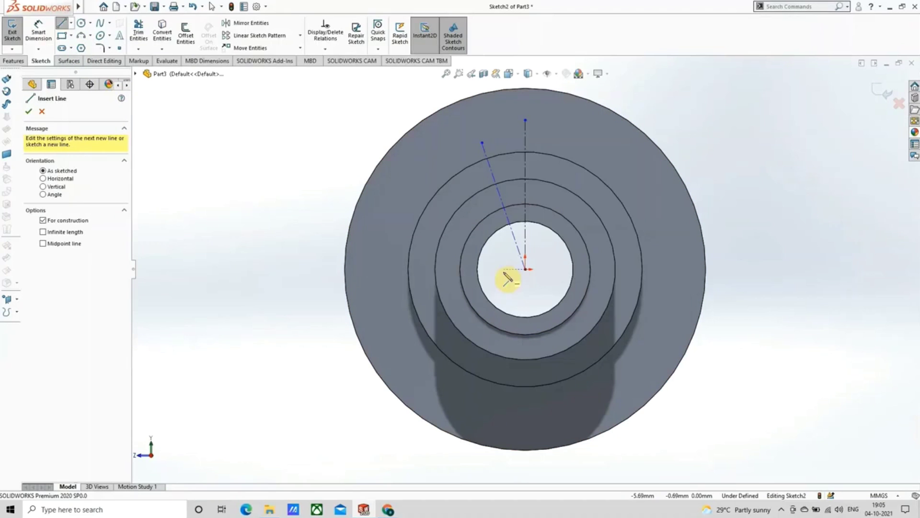
{"action": "left_click", "coordinate": [526, 270]}
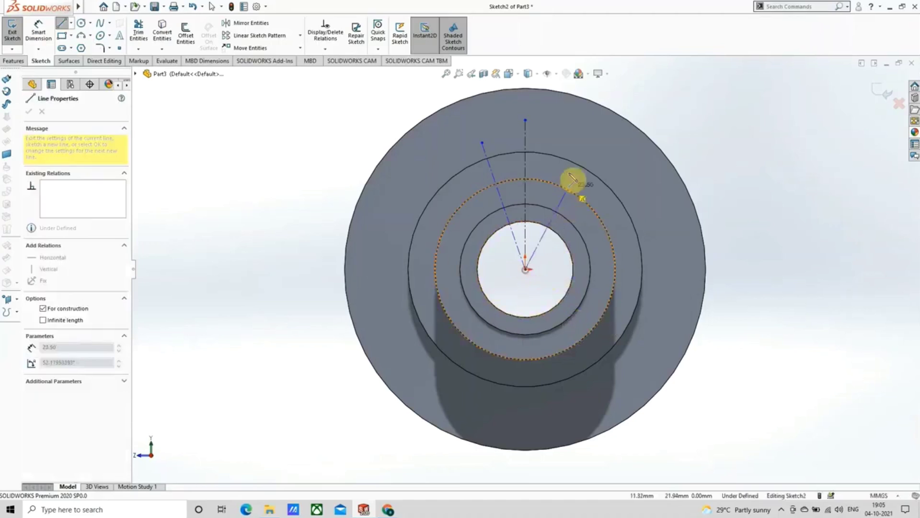
{"action": "left_click", "coordinate": [563, 143]}
{"action": "right_click", "coordinate": [564, 144]}
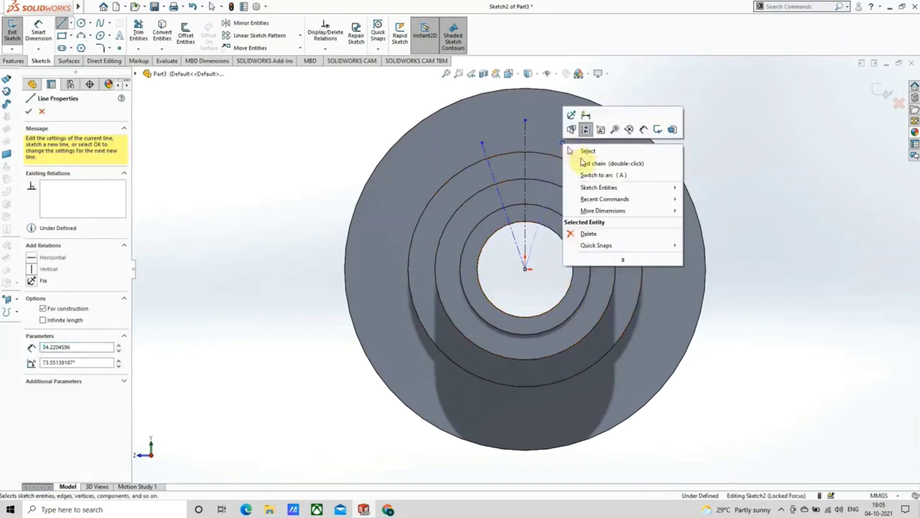
{"action": "left_click", "coordinate": [492, 131]}
{"action": "right_click", "coordinate": [490, 141]}
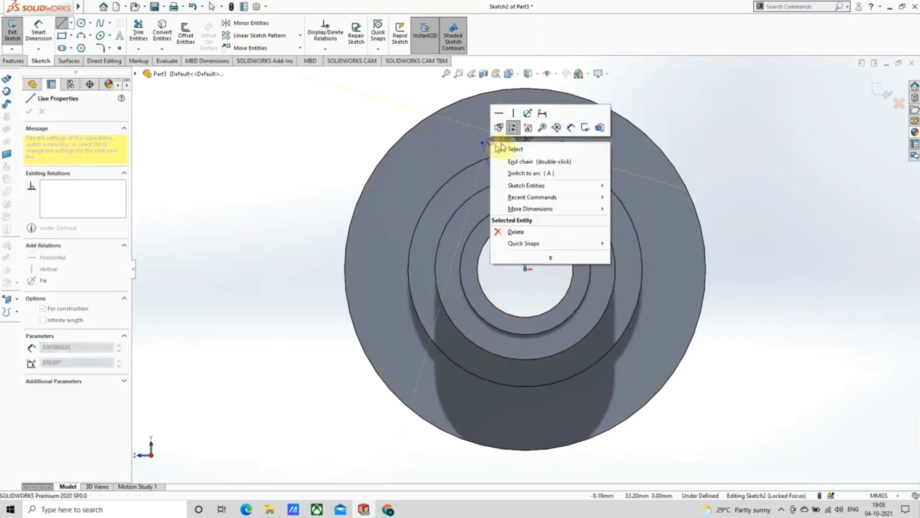
{"action": "left_click", "coordinate": [513, 149]}
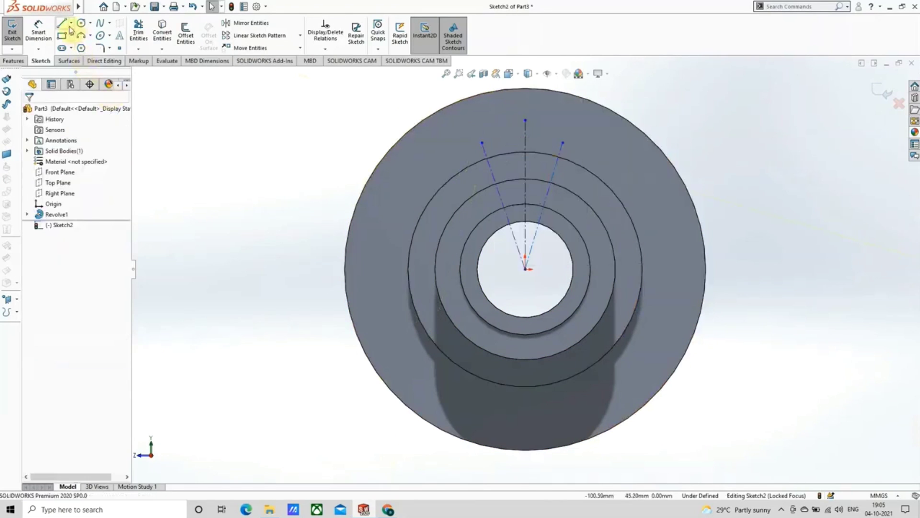
Step: Draw a horizontal construction centerline about 9.9 mm long from the right slanted line's upper end to the vertical centerline
{"action": "left_click", "coordinate": [71, 23]}
{"action": "left_click", "coordinate": [79, 44]}
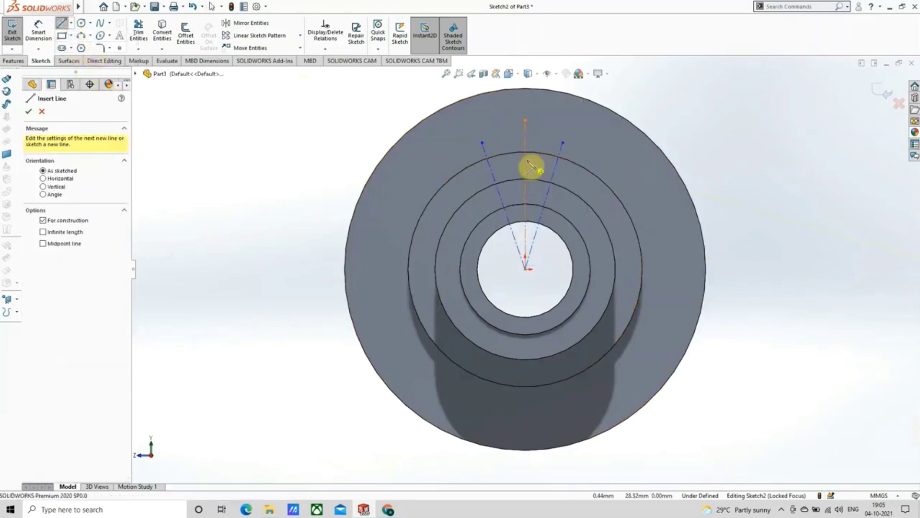
{"action": "left_click", "coordinate": [564, 150]}
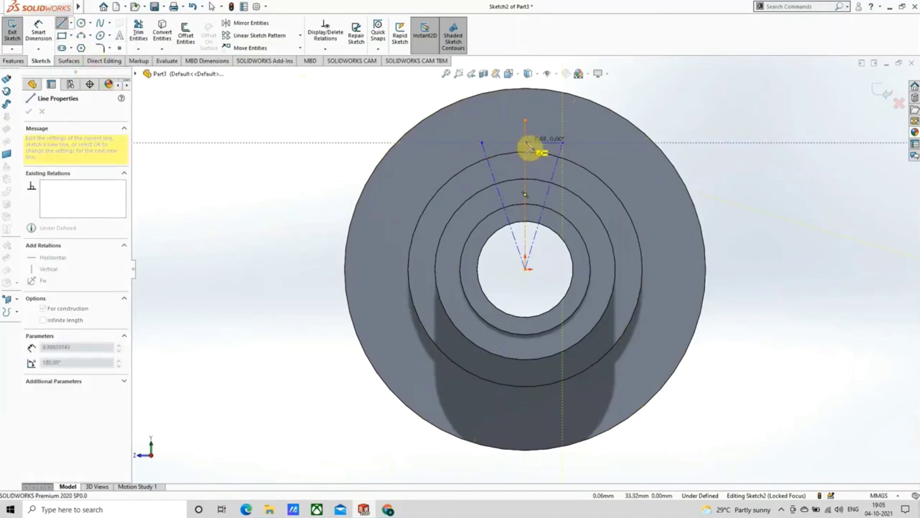
{"action": "left_click", "coordinate": [526, 142]}
{"action": "right_click", "coordinate": [537, 151]}
{"action": "left_click", "coordinate": [554, 157]}
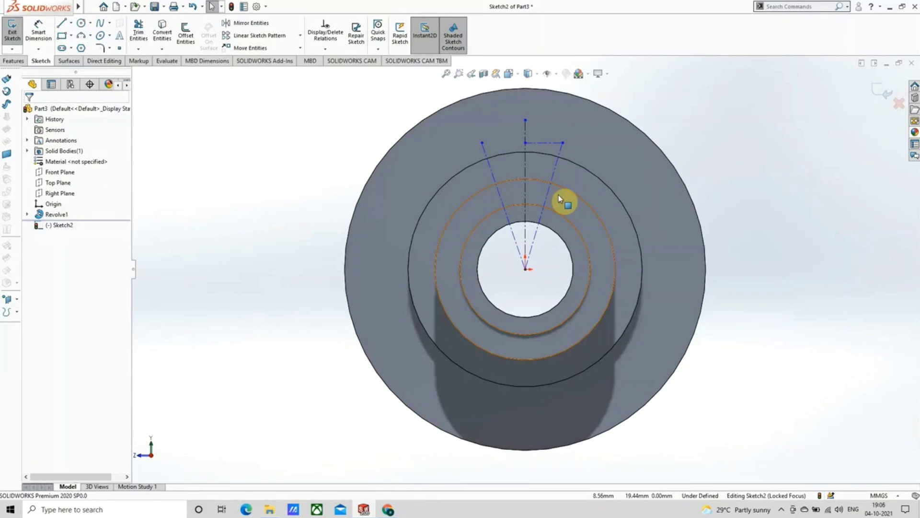
Step: Dimension the angle between the two slanted construction centerlines and set it to 35.28 degrees
{"action": "scroll", "coordinate": [561, 196], "scroll_direction": "down", "scroll_amount": 2}
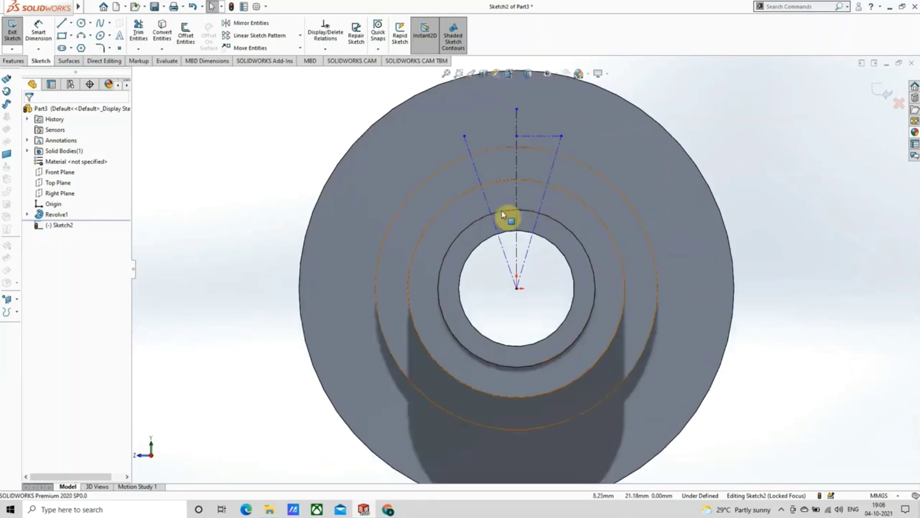
{"action": "left_click", "coordinate": [38, 31]}
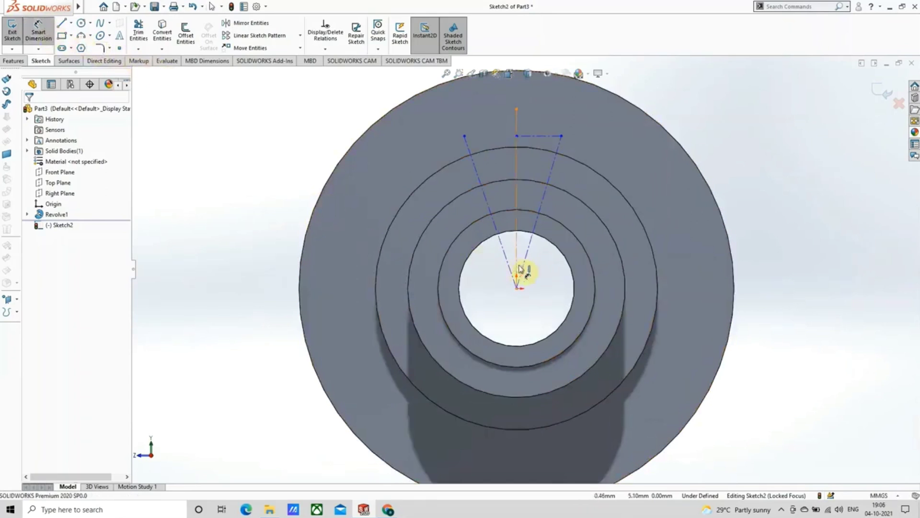
{"action": "scroll", "coordinate": [525, 270], "scroll_direction": "down", "scroll_amount": 2}
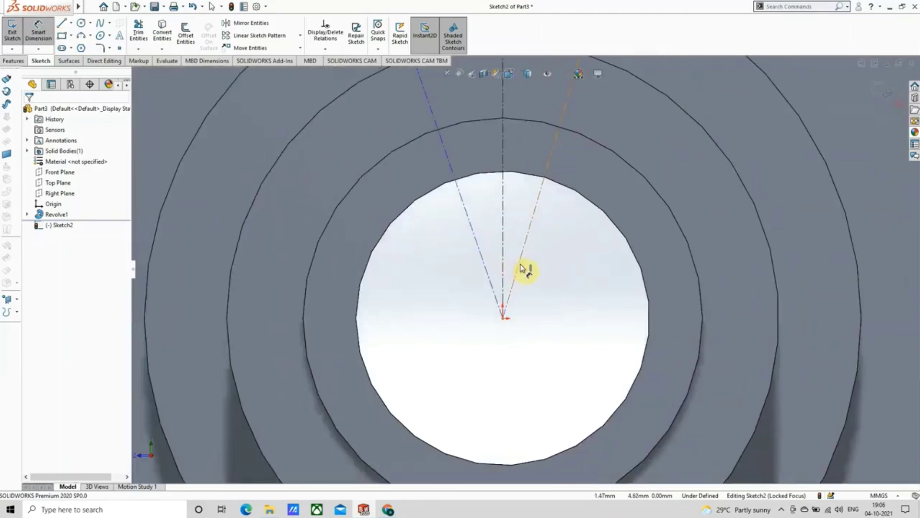
{"action": "left_click", "coordinate": [521, 266]}
{"action": "left_click", "coordinate": [489, 262]}
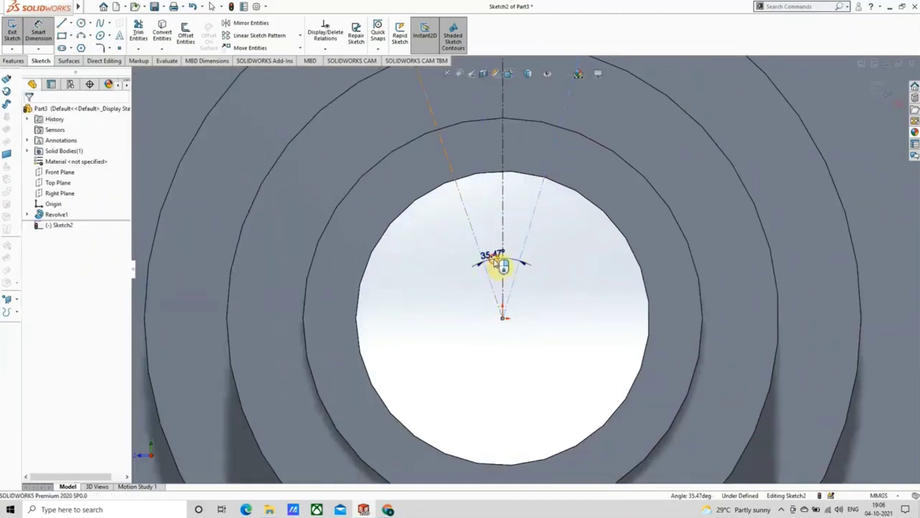
{"action": "left_click", "coordinate": [496, 264]}
{"action": "type", "text": "35."}
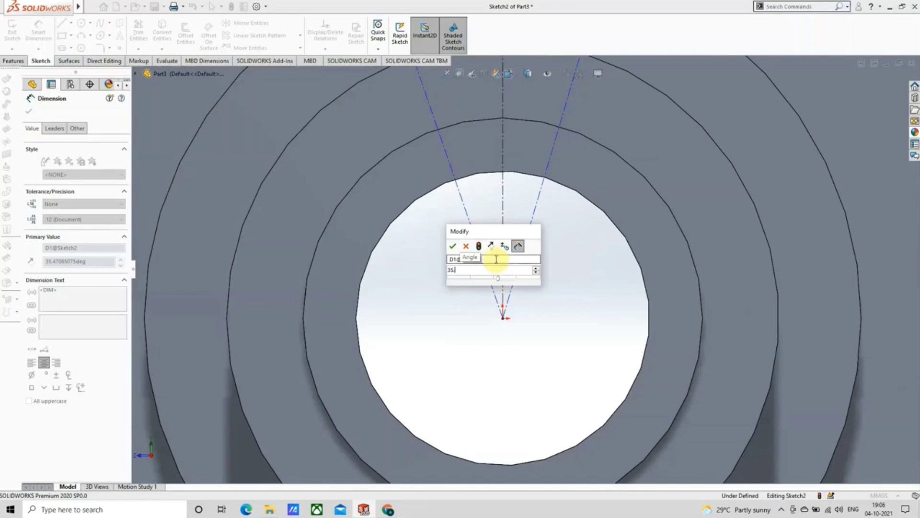
{"action": "type", "text": "28"}
{"action": "key", "text": "Return"}
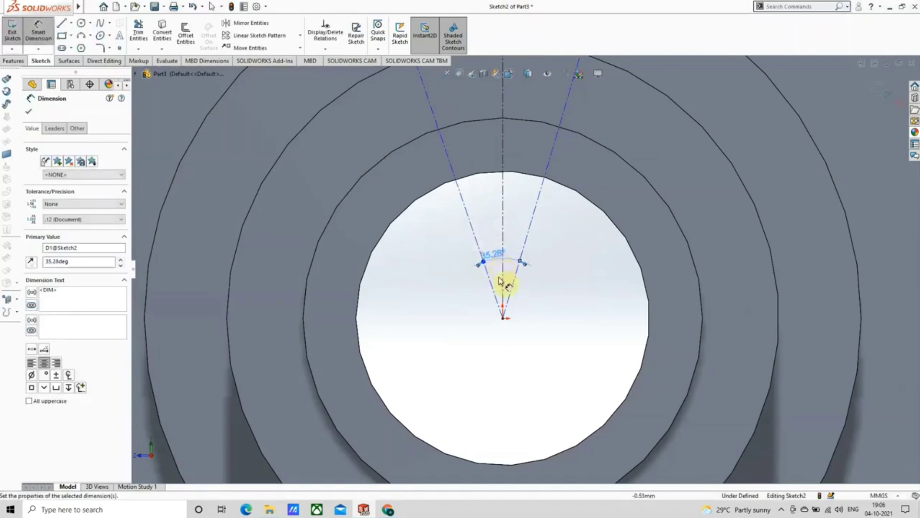
{"action": "scroll", "coordinate": [508, 273], "scroll_direction": "up", "scroll_amount": 5}
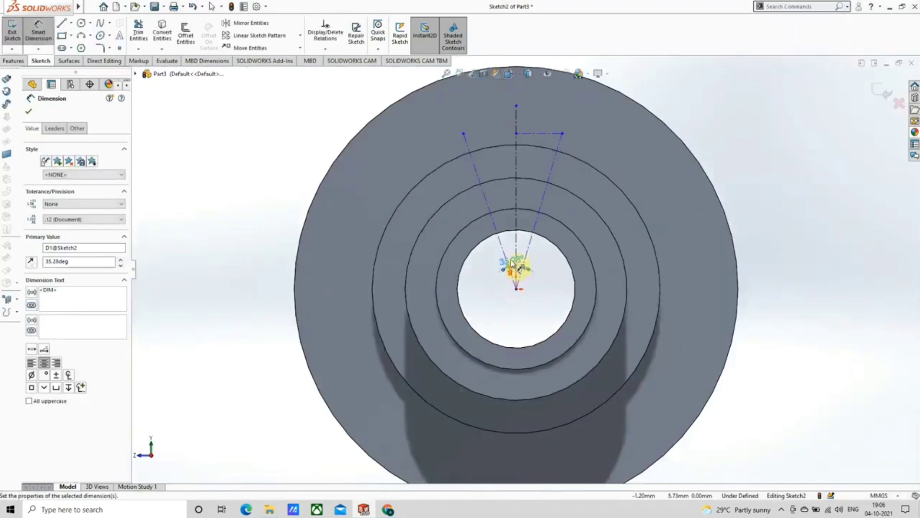
{"action": "left_click", "coordinate": [28, 111]}
{"action": "left_click", "coordinate": [80, 35]}
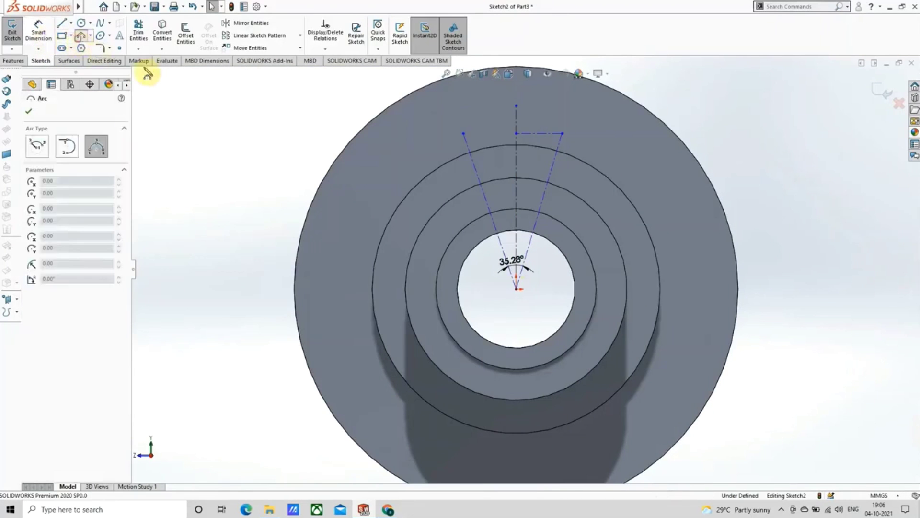
{"action": "scroll", "coordinate": [507, 214], "scroll_direction": "down", "scroll_amount": 5}
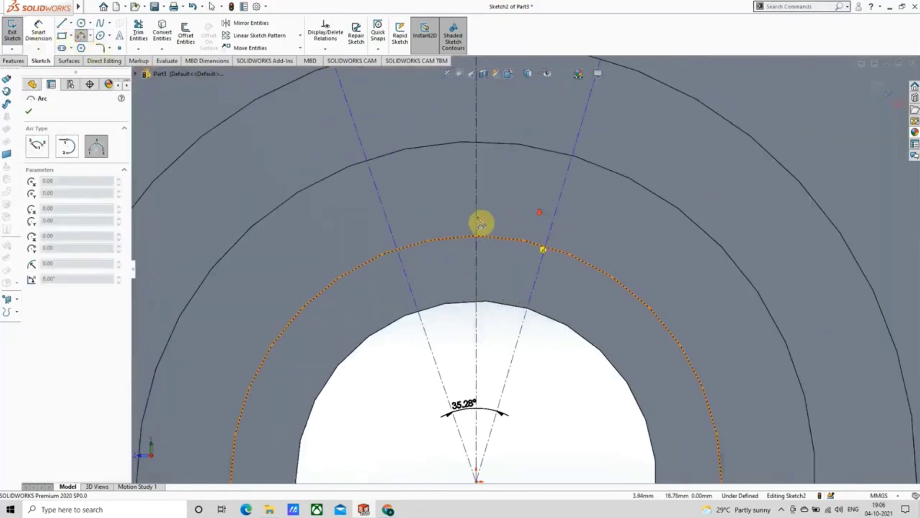
{"action": "left_click", "coordinate": [395, 244]}
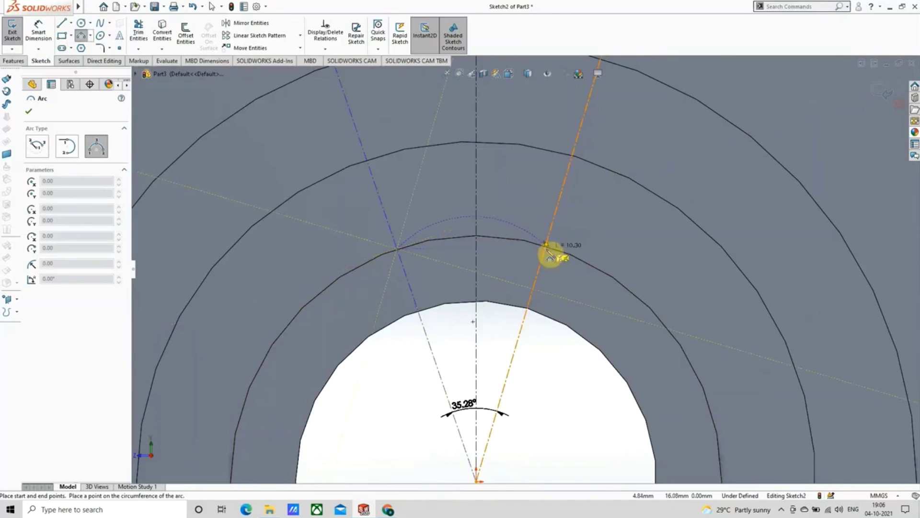
{"action": "key", "text": "Escape"}
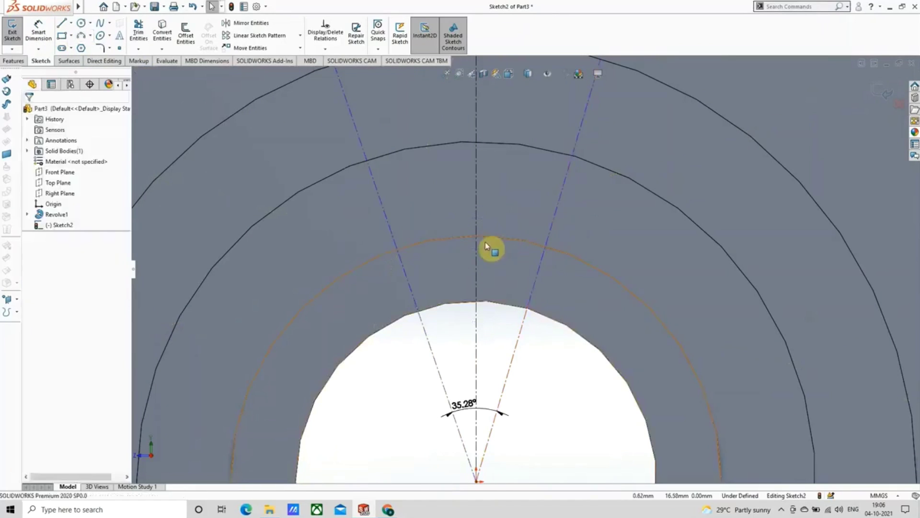
{"action": "left_click", "coordinate": [80, 35]}
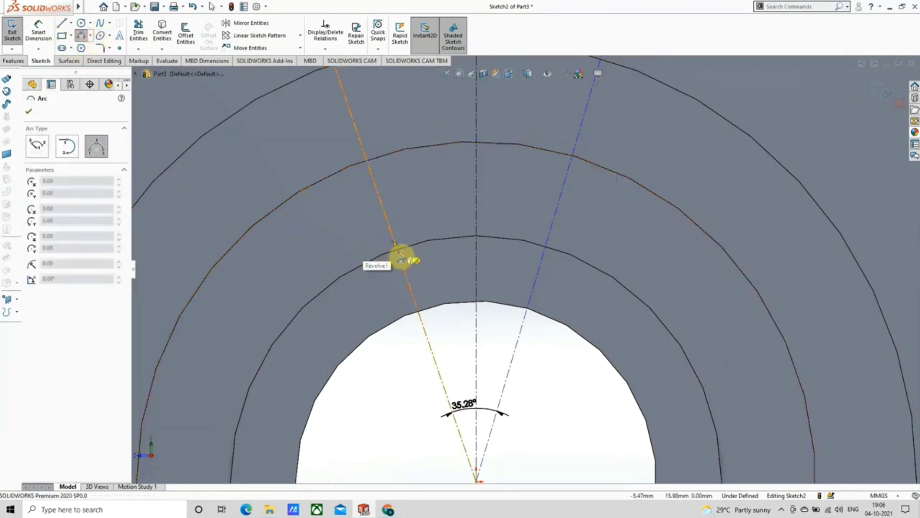
{"action": "left_click", "coordinate": [396, 244]}
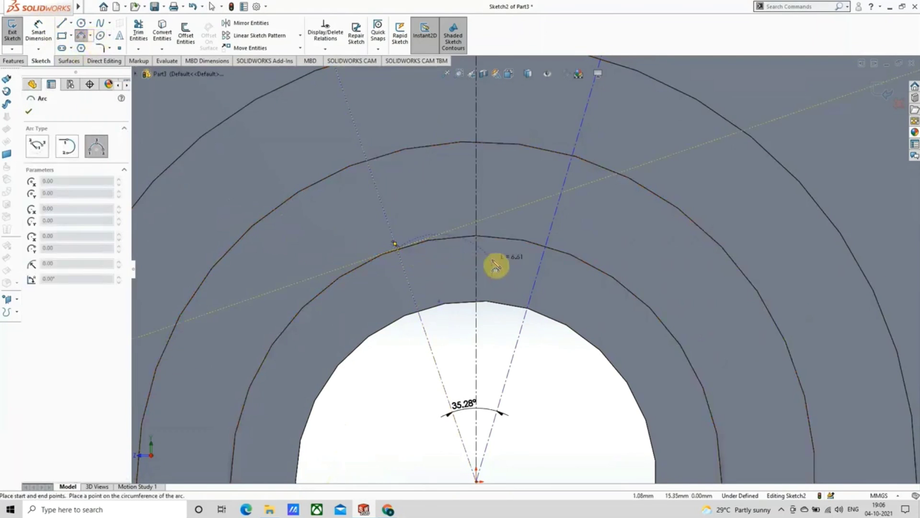
{"action": "key", "text": "Escape"}
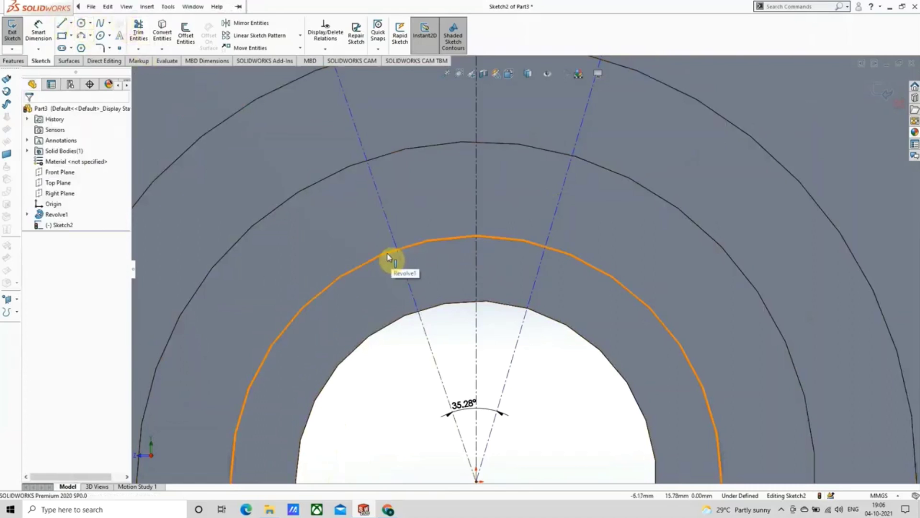
Step: Convert the 34 mm and 47 mm diameter circular edges of the hub into sketch circles
{"action": "scroll", "coordinate": [389, 257], "scroll_direction": "up", "scroll_amount": 2}
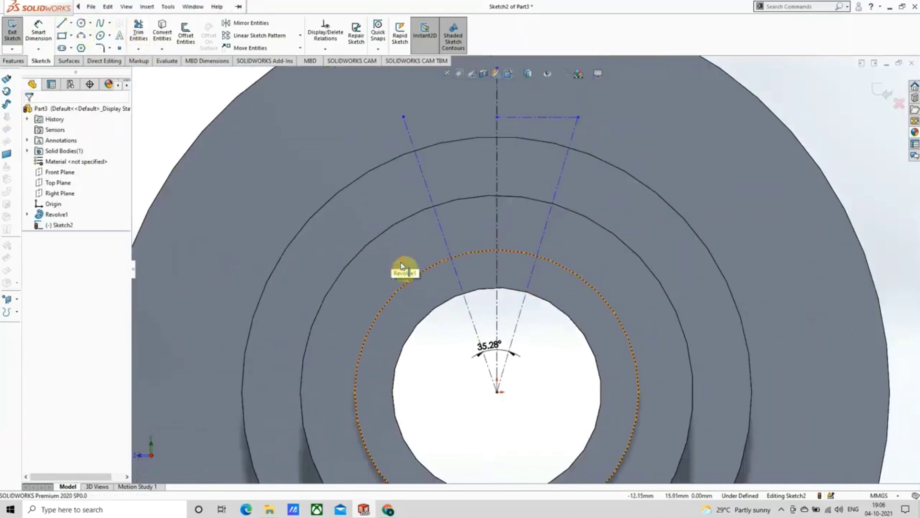
{"action": "left_click", "coordinate": [422, 274]}
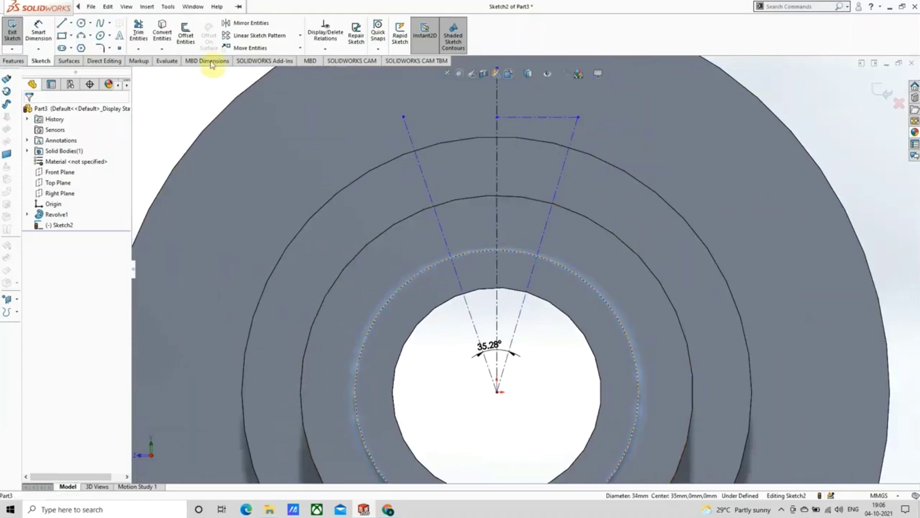
{"action": "left_click", "coordinate": [162, 34]}
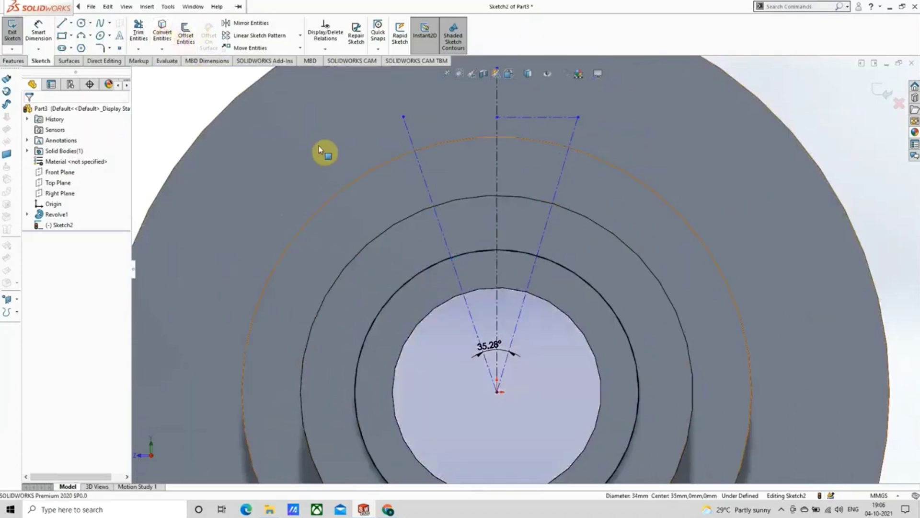
{"action": "left_click", "coordinate": [396, 224]}
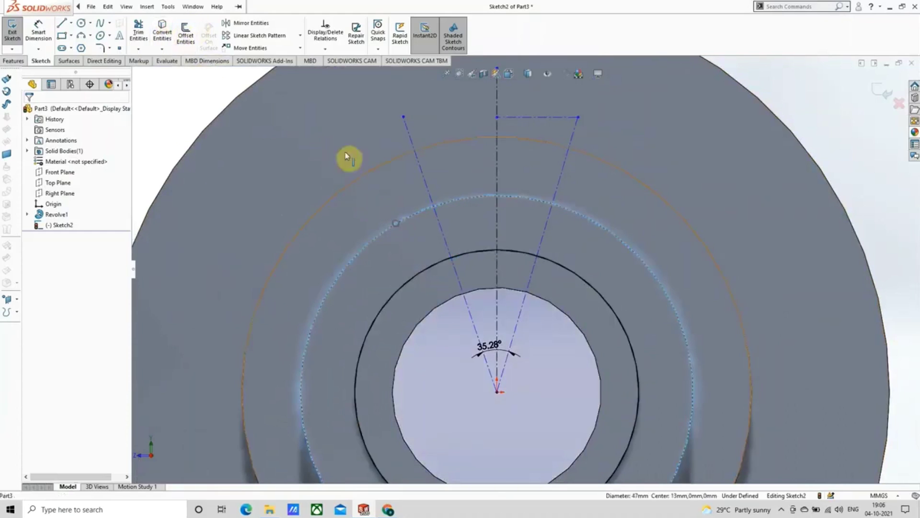
{"action": "left_click", "coordinate": [162, 34]}
Step: Trim both converted circles so only the arcs between the two slanted centerlines remain
{"action": "left_click", "coordinate": [139, 33]}
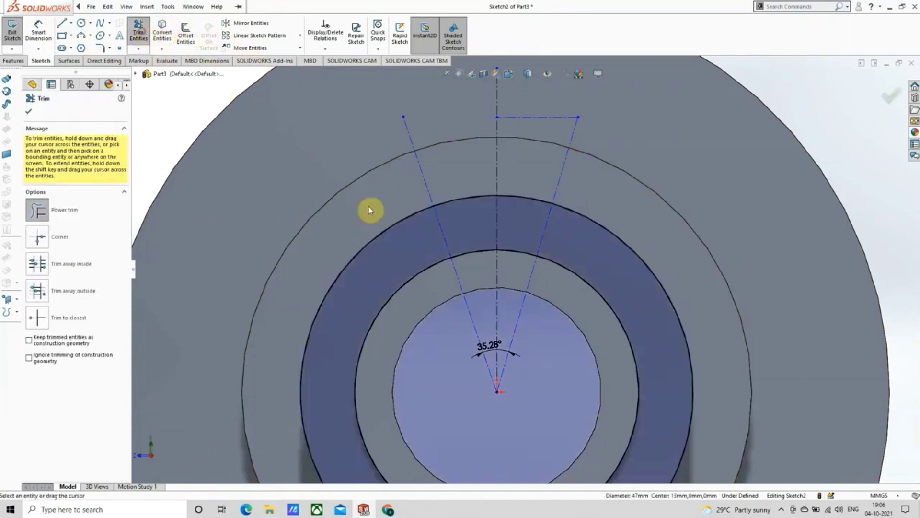
{"action": "left_click_drag", "start_coordinate": [376, 224], "coordinate": [388, 220]}
{"action": "mouse_move", "coordinate": [387, 267]}
{"action": "left_mouse_down"}
{"action": "mouse_move", "coordinate": [412, 296]}
{"action": "mouse_move", "coordinate": [437, 302]}
{"action": "left_mouse_up"}
{"action": "left_click", "coordinate": [107, 6]}
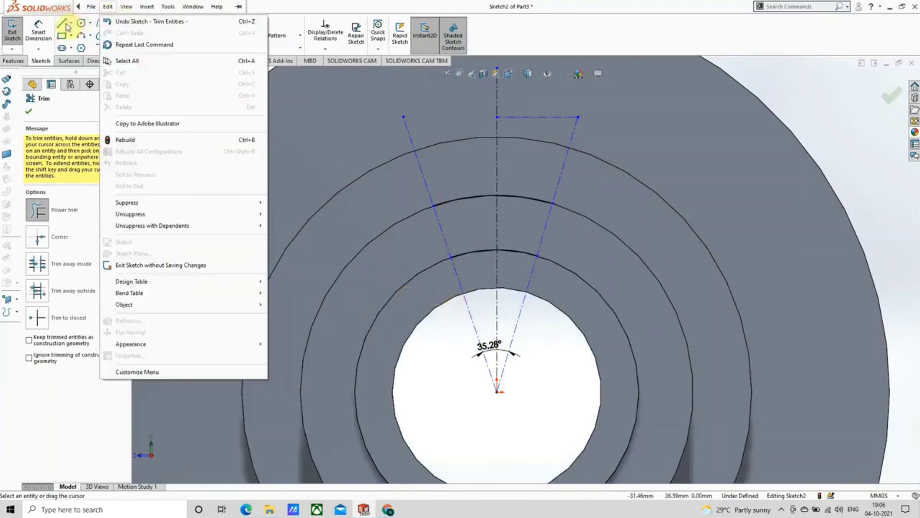
Step: Draw a line about 6.5 mm long along each slanted centerline, joining the ends of the inner and outer arcs into a closed sector
{"action": "left_click", "coordinate": [64, 24]}
{"action": "scroll", "coordinate": [571, 254], "scroll_direction": "down", "scroll_amount": 2}
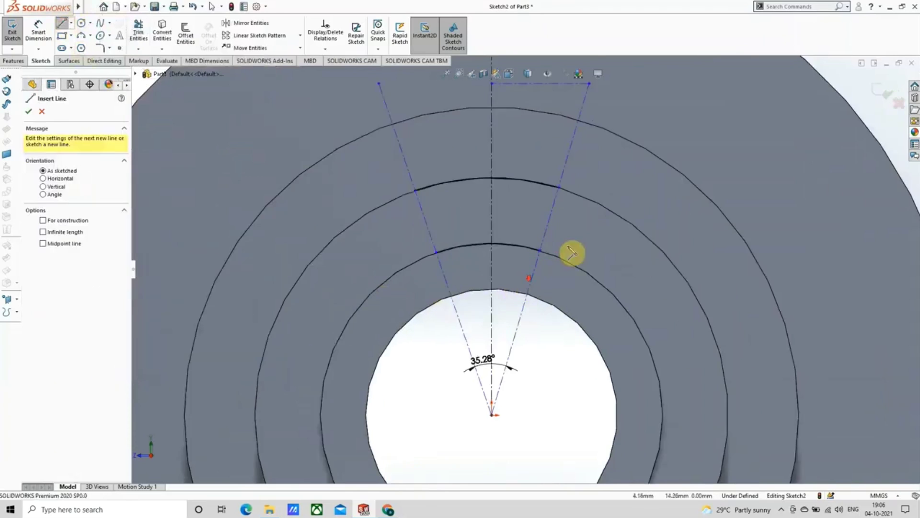
{"action": "left_click", "coordinate": [546, 246]}
{"action": "left_click", "coordinate": [564, 171]}
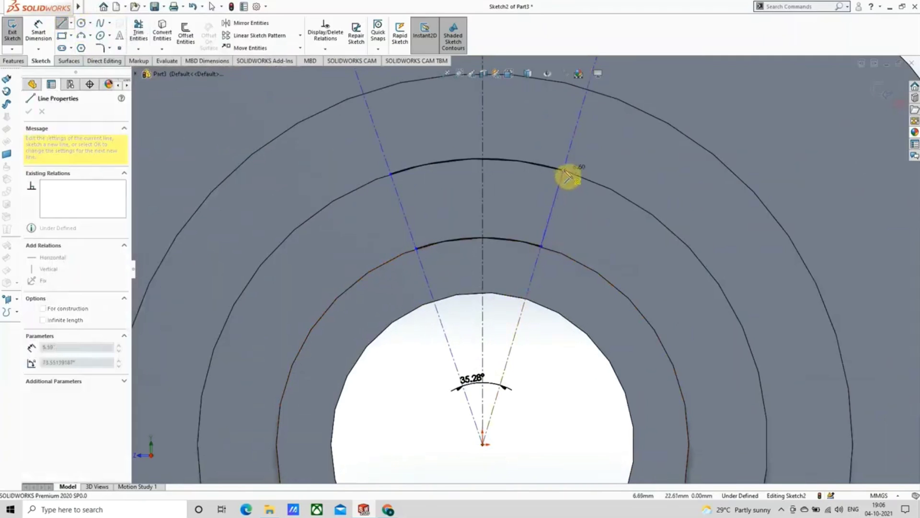
{"action": "left_click", "coordinate": [565, 171]}
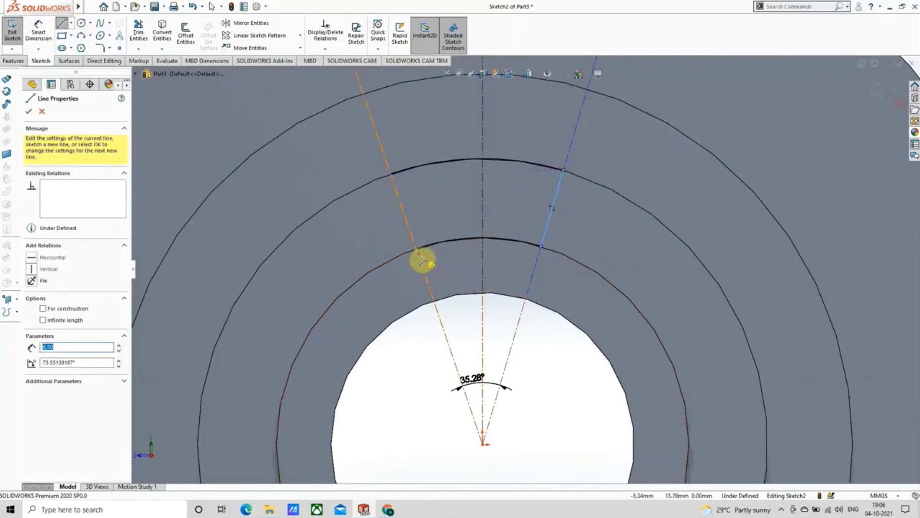
{"action": "left_click", "coordinate": [416, 249]}
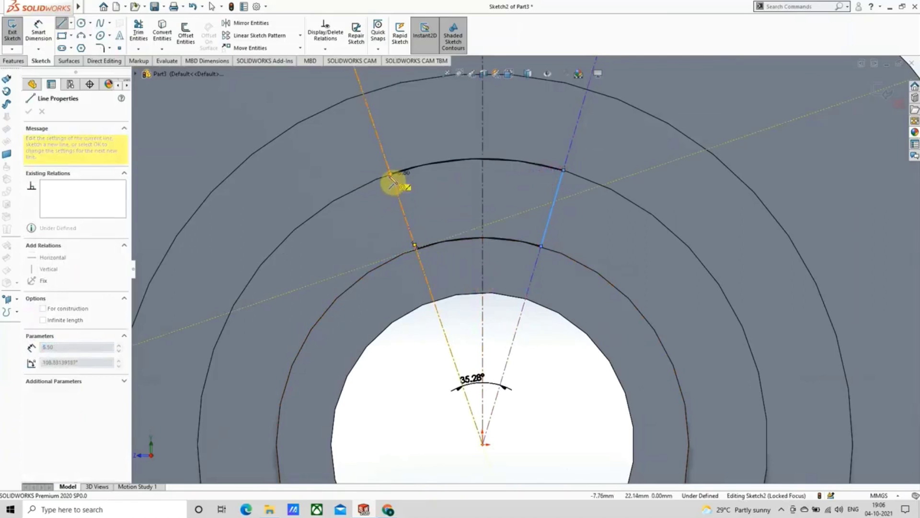
{"action": "left_click", "coordinate": [389, 174]}
{"action": "left_click", "coordinate": [29, 111]}
{"action": "scroll", "coordinate": [323, 230], "scroll_direction": "up", "scroll_amount": 4}
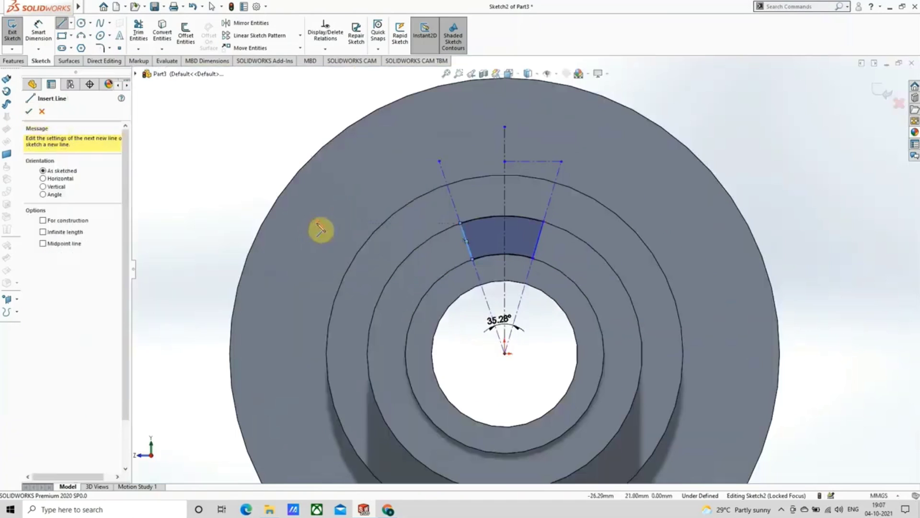
{"action": "left_click", "coordinate": [29, 111]}
Step: Try to extrude the sector profile as a boss, with reversed direction and a blind depth of 13 mm
{"action": "left_click", "coordinate": [15, 61]}
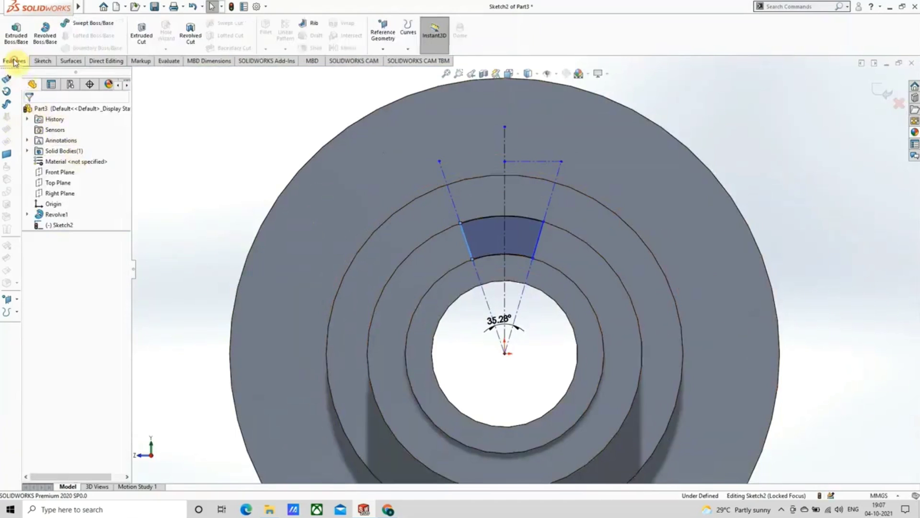
{"action": "left_click", "coordinate": [16, 48]}
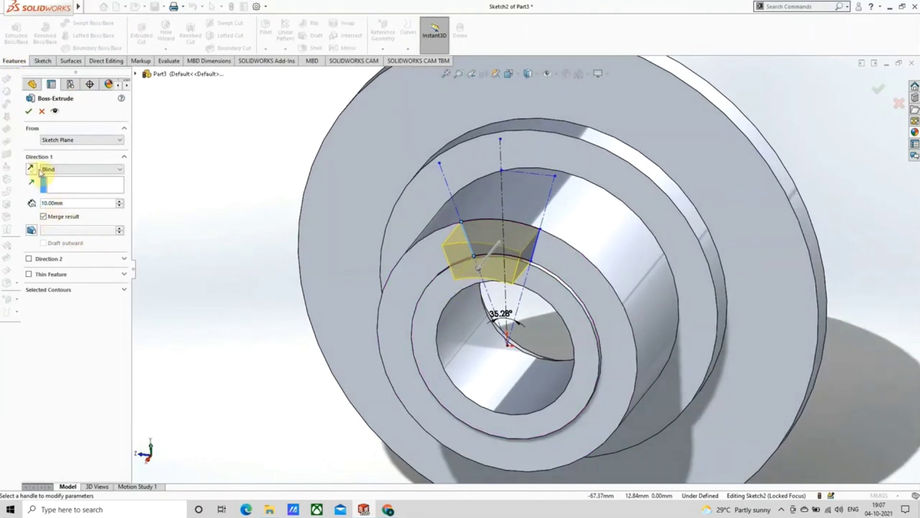
{"action": "left_click", "coordinate": [31, 169]}
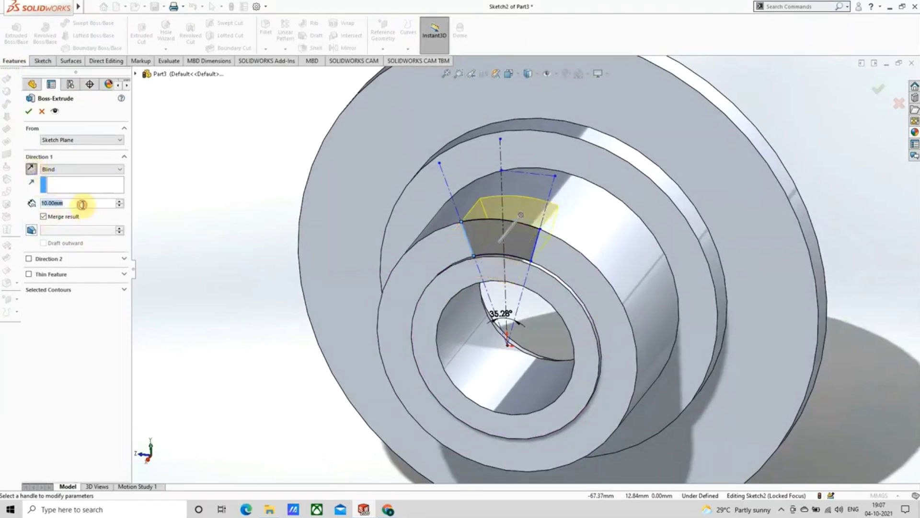
{"action": "type", "text": "13"}
{"action": "key", "text": "Return"}
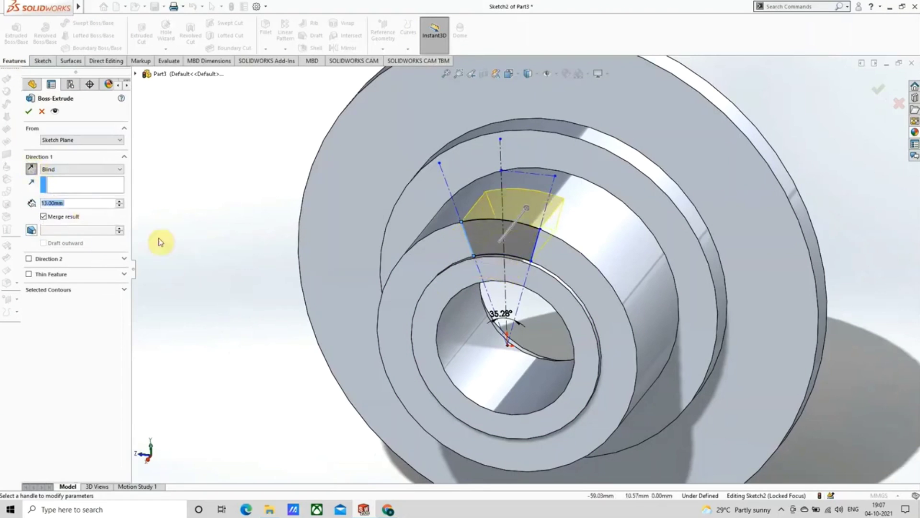
{"action": "left_click", "coordinate": [27, 113]}
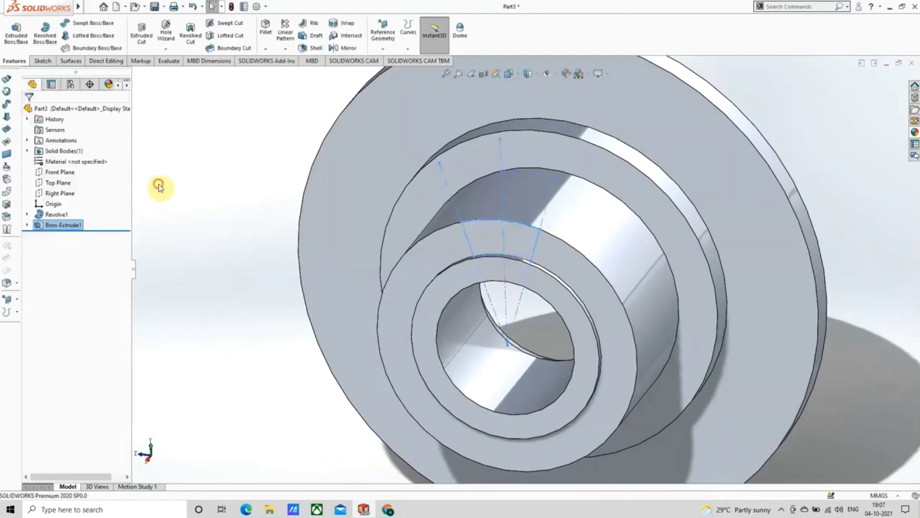
Step: Delete the boss extrusion of the sector while keeping its sketch
{"action": "key", "text": "f"}
{"action": "middle_click_drag", "start_coordinate": [325, 278], "coordinate": [343, 199]}
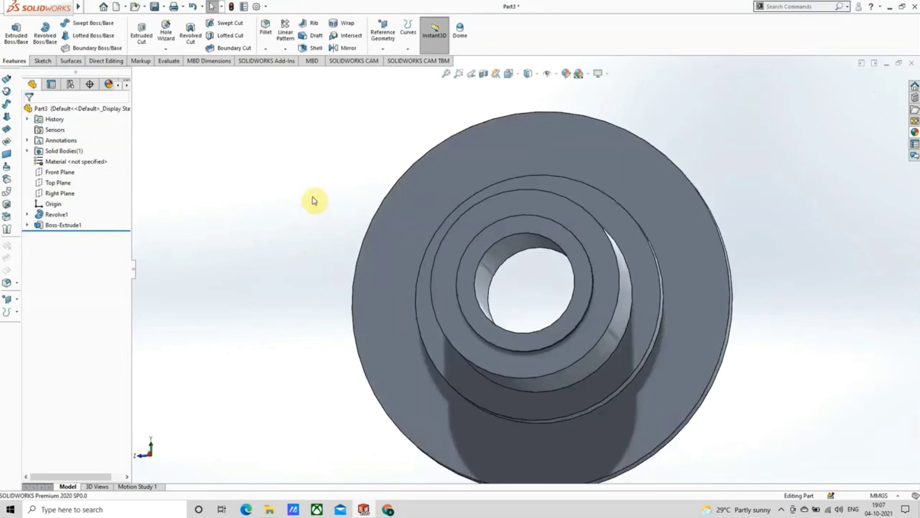
{"action": "right_click", "coordinate": [62, 225]}
{"action": "left_click", "coordinate": [88, 281]}
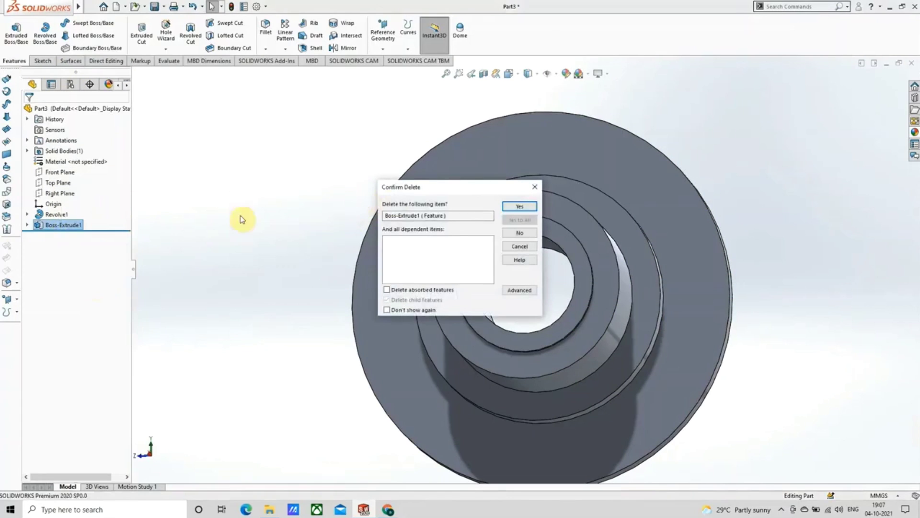
{"action": "left_click", "coordinate": [523, 206]}
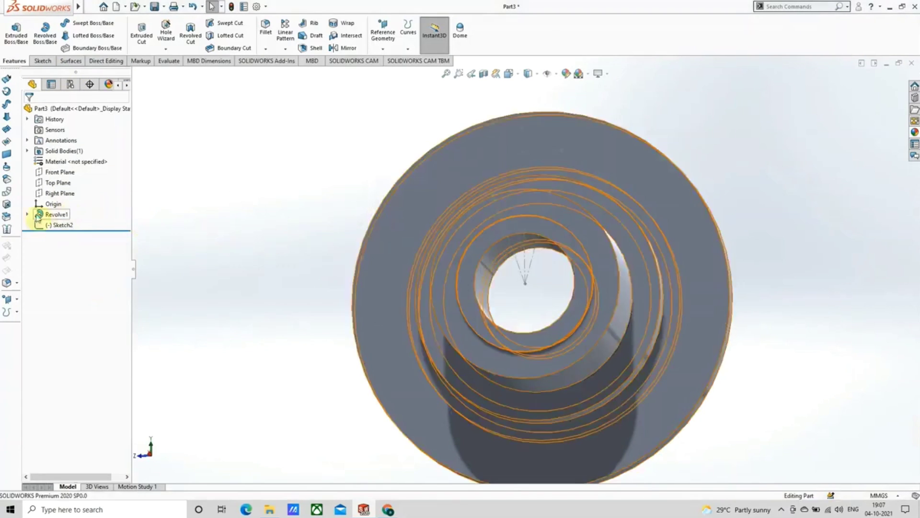
Step: Cut-extrude the sector sketch into the hub's end face to a blind depth of 13 mm
{"action": "left_click", "coordinate": [58, 225]}
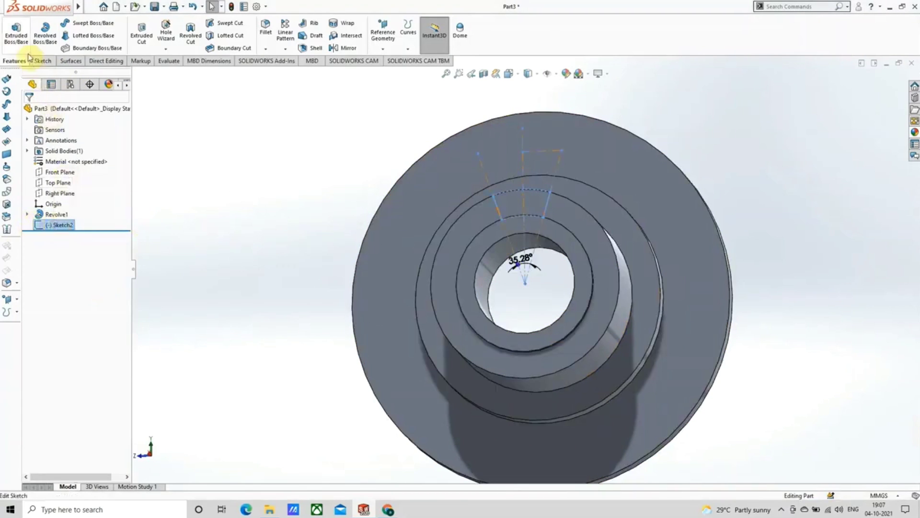
{"action": "left_click", "coordinate": [143, 34]}
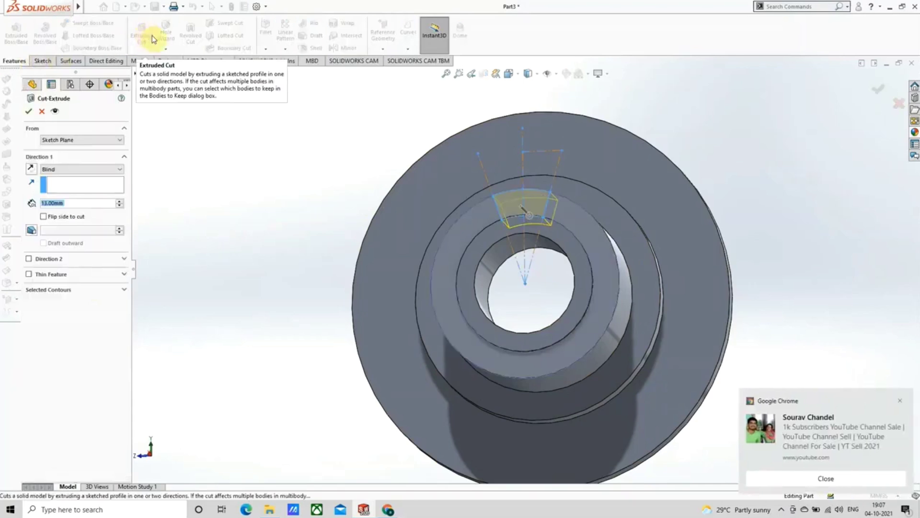
{"action": "middle_click_drag", "start_coordinate": [388, 234], "coordinate": [355, 335]}
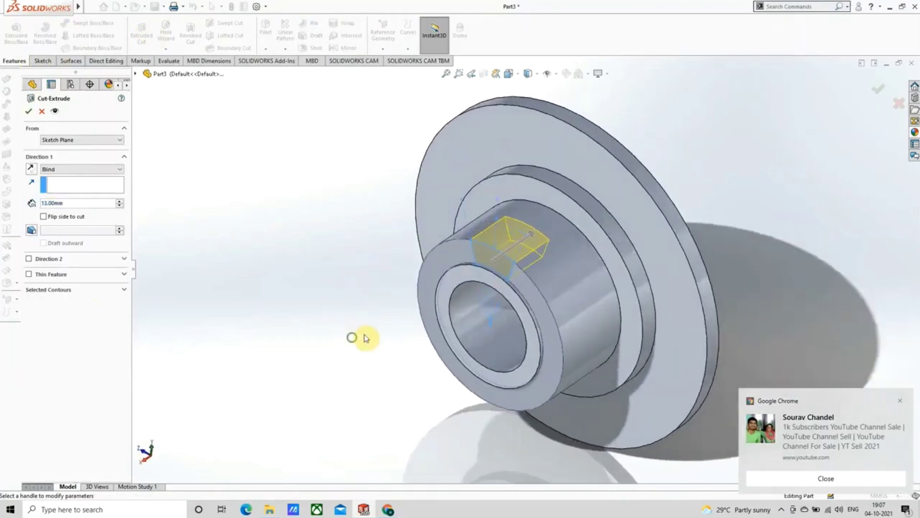
{"action": "left_click", "coordinate": [28, 113]}
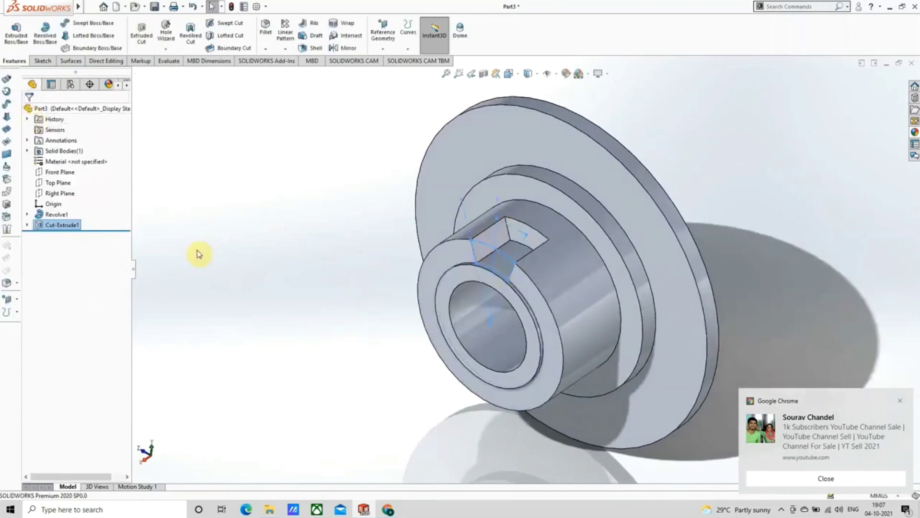
Step: Circular-pattern the sector cut around the hub's cylindrical face with 6 equally spaced instances over 360 degrees
{"action": "middle_click_drag", "start_coordinate": [242, 284], "coordinate": [267, 166]}
{"action": "left_click", "coordinate": [285, 49]}
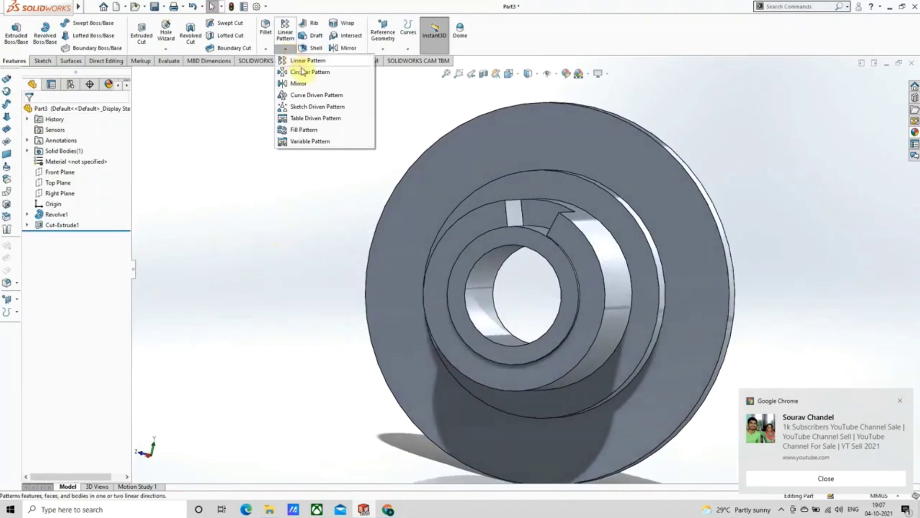
{"action": "left_click", "coordinate": [297, 72]}
{"action": "scroll", "coordinate": [469, 235], "scroll_direction": "up", "scroll_amount": 3}
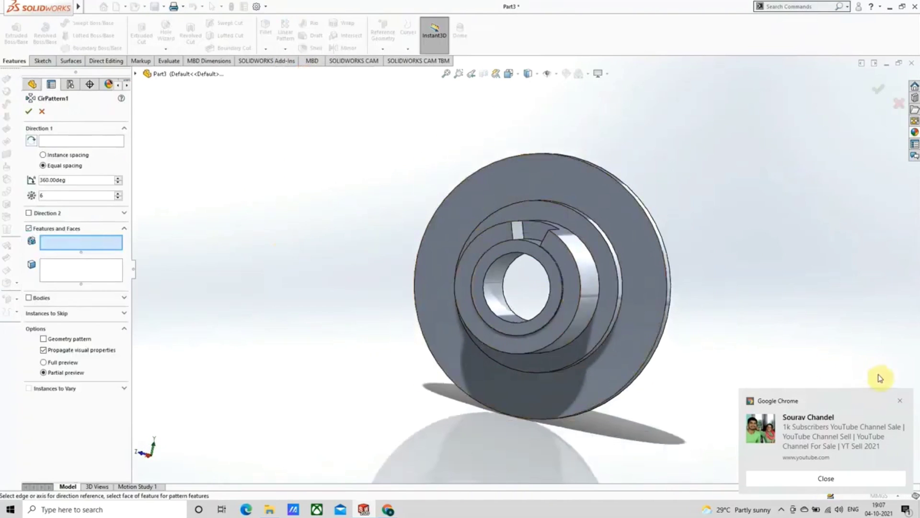
{"action": "left_click", "coordinate": [901, 402]}
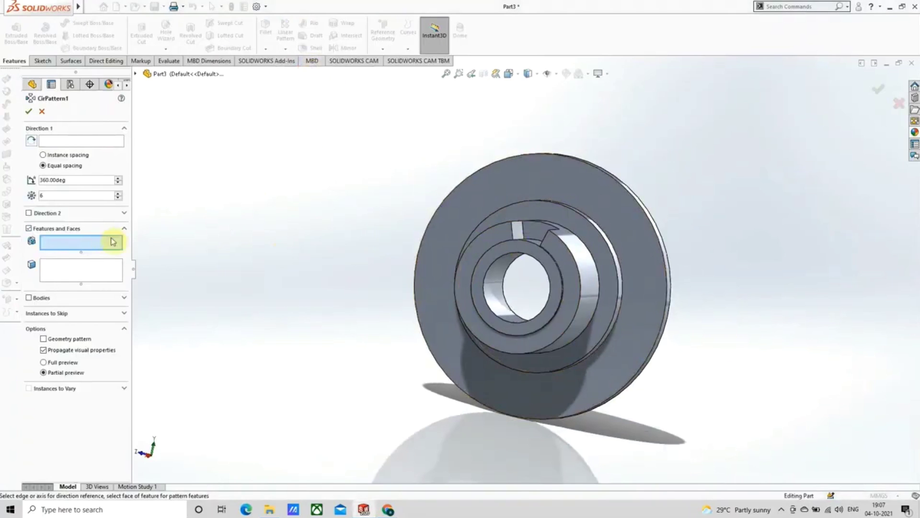
{"action": "left_click", "coordinate": [69, 141]}
{"action": "middle_click_drag", "start_coordinate": [369, 230], "coordinate": [577, 263]}
{"action": "left_click", "coordinate": [575, 266]}
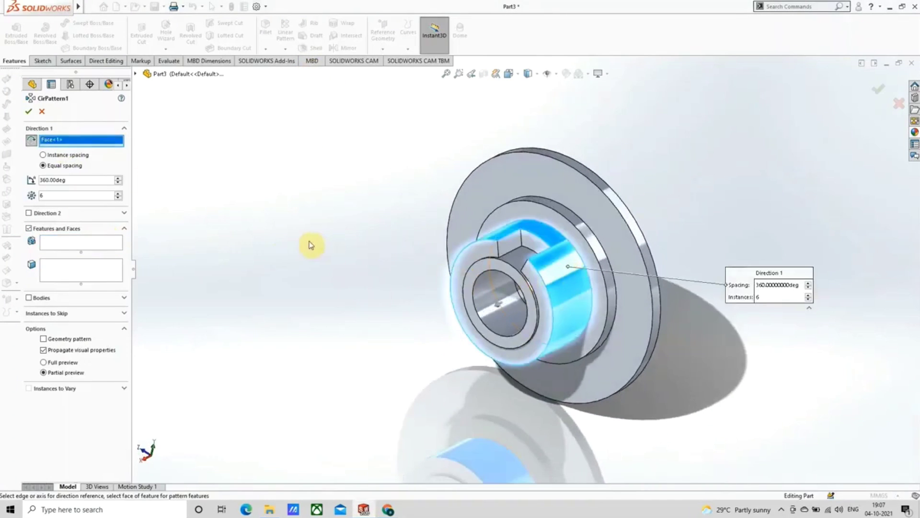
{"action": "left_click", "coordinate": [53, 248]}
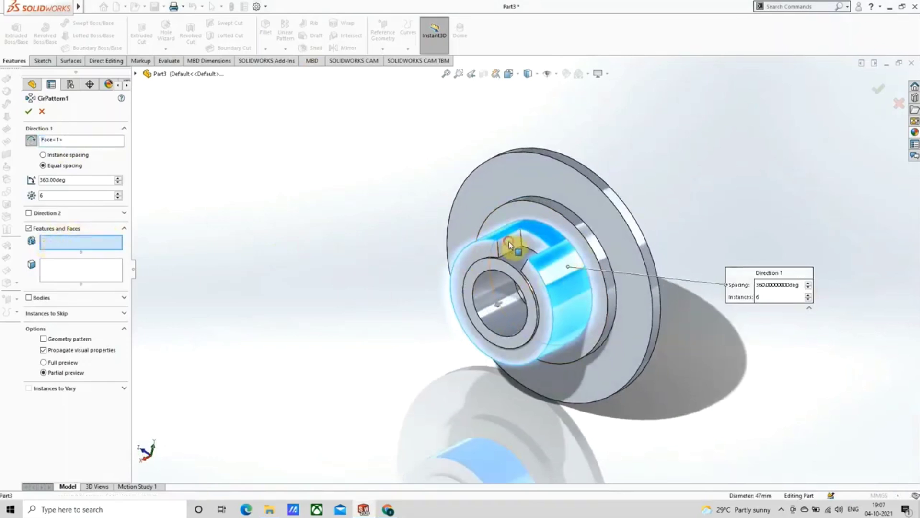
{"action": "left_click", "coordinate": [514, 270]}
{"action": "middle_click_drag", "start_coordinate": [514, 270], "coordinate": [415, 192]}
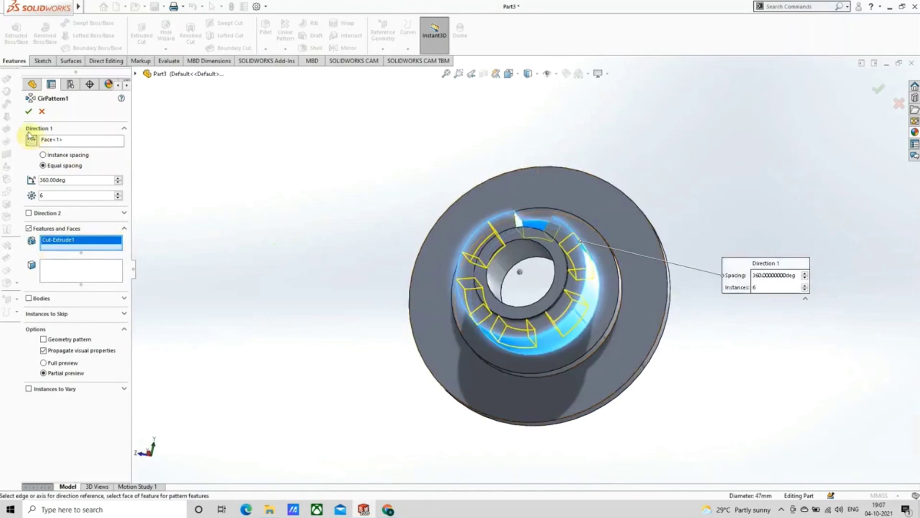
{"action": "left_click", "coordinate": [28, 111]}
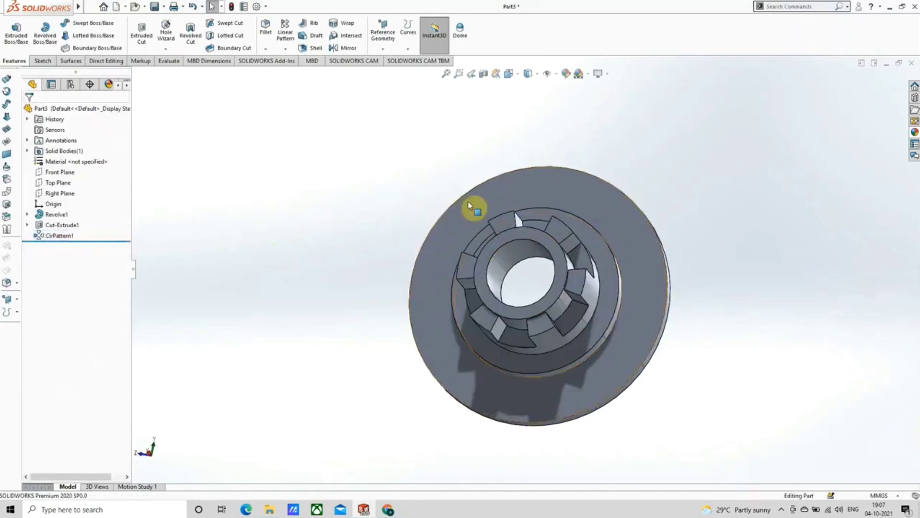
Step: On the flange's front face, sketch a circle about 5.4 mm in diameter, centred about 38.6 mm directly above the origin
{"action": "middle_click_drag", "start_coordinate": [474, 206], "coordinate": [504, 189]}
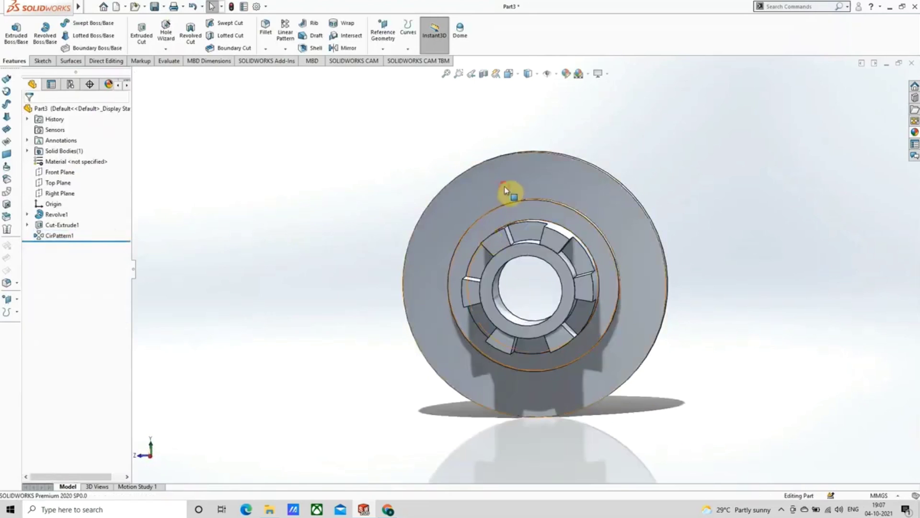
{"action": "left_click", "coordinate": [535, 183]}
{"action": "left_click", "coordinate": [549, 159]}
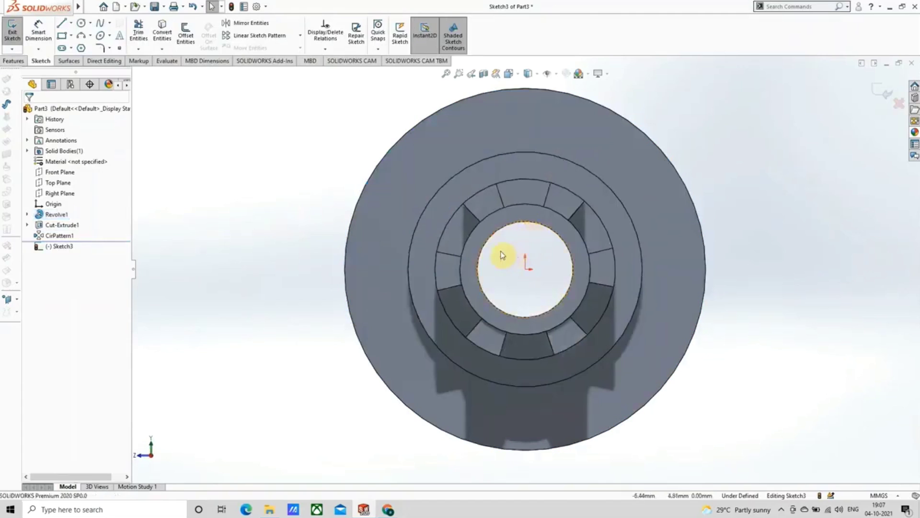
{"action": "left_click", "coordinate": [81, 23]}
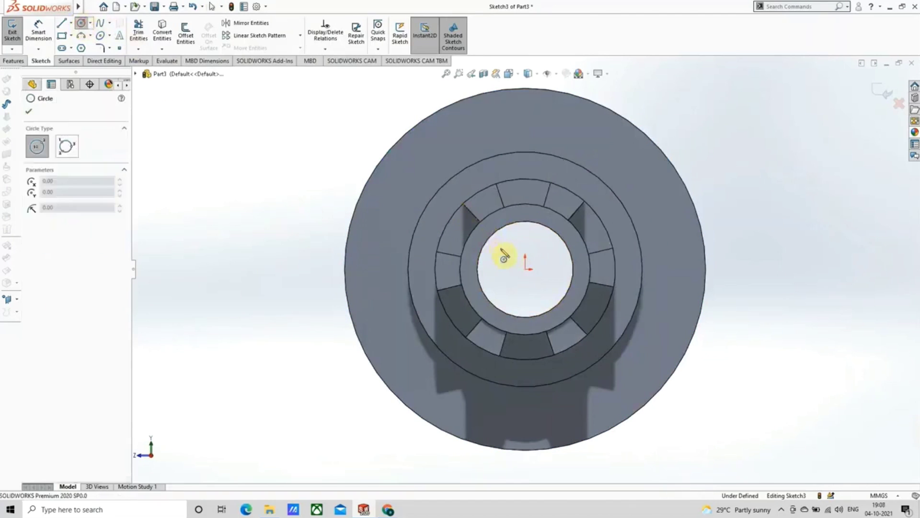
{"action": "left_click", "coordinate": [525, 120]}
{"action": "left_click", "coordinate": [535, 123]}
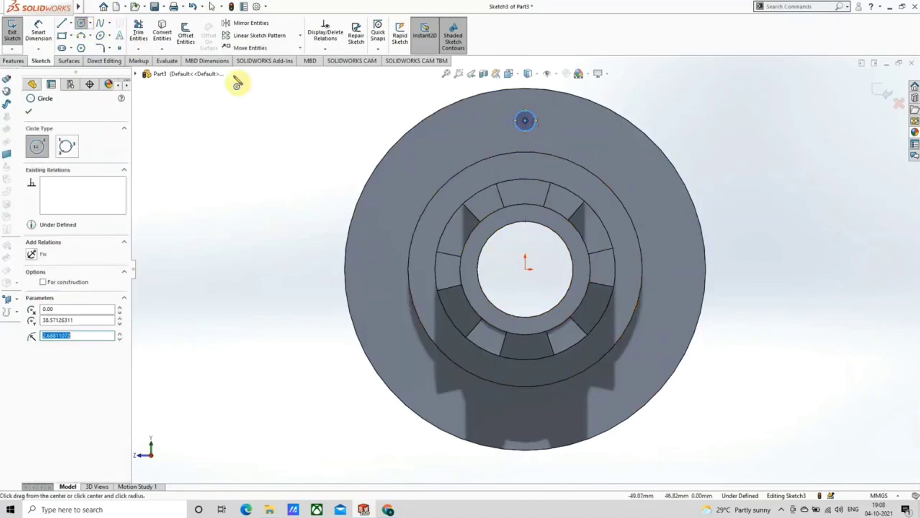
{"action": "left_click", "coordinate": [29, 111]}
Step: Dimension the flange circle's diameter at 6 mm
{"action": "left_click", "coordinate": [45, 33]}
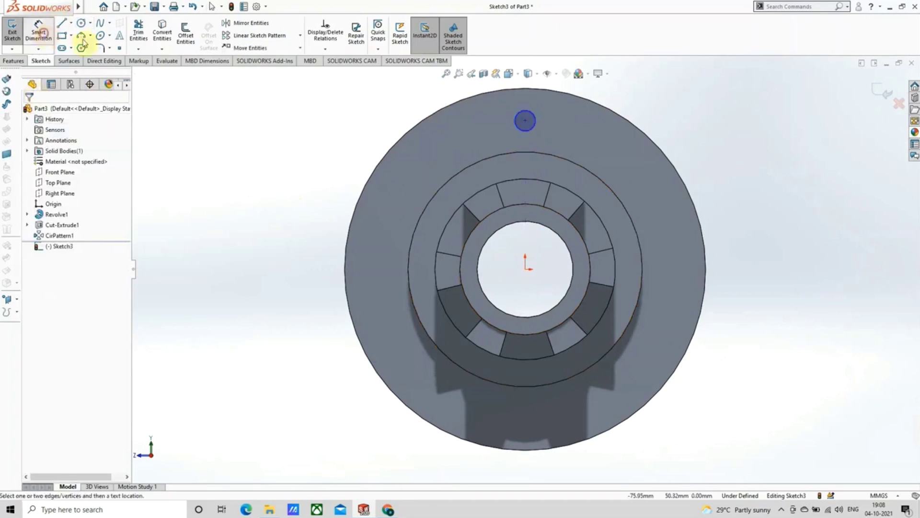
{"action": "left_click", "coordinate": [539, 128]}
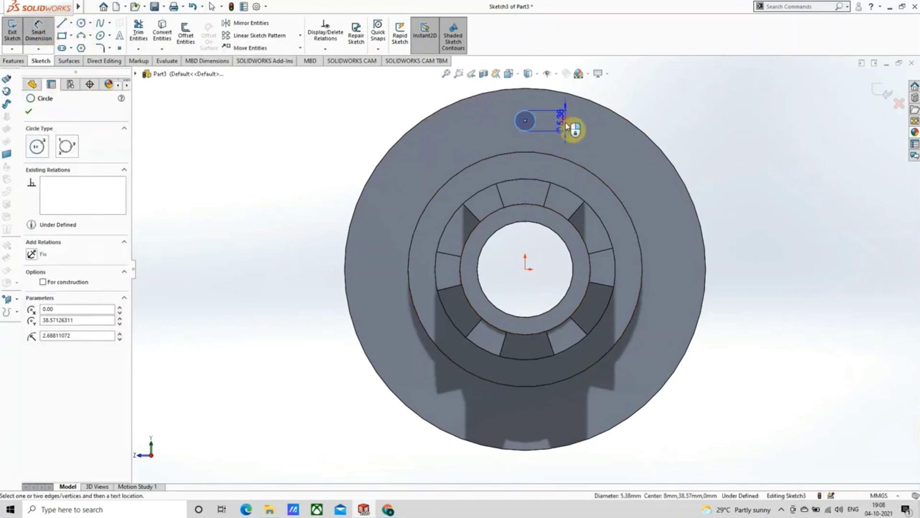
{"action": "left_click", "coordinate": [567, 128]}
{"action": "type", "text": "6"}
{"action": "key", "text": "Return"}
{"action": "left_click", "coordinate": [462, 162]}
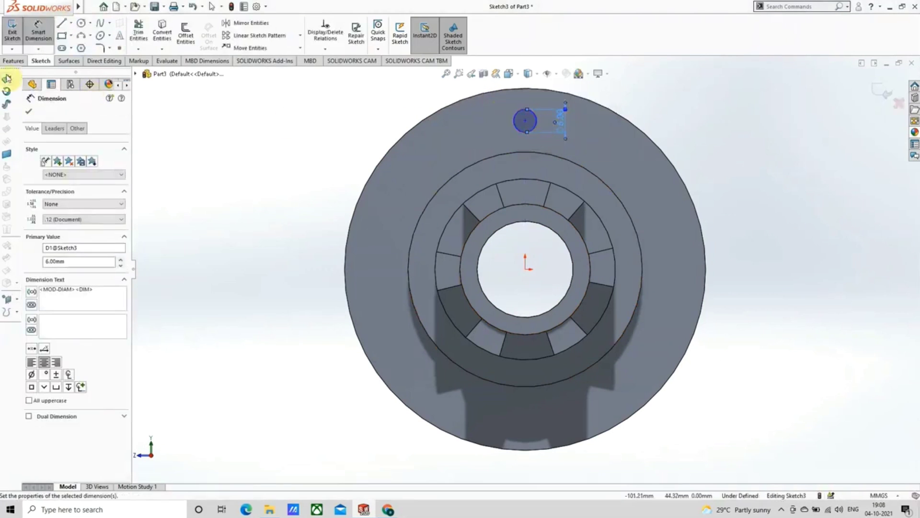
Step: Dimension the vertical distance from the origin to the flange circle's centre at 40.5 mm
{"action": "left_click", "coordinate": [536, 274]}
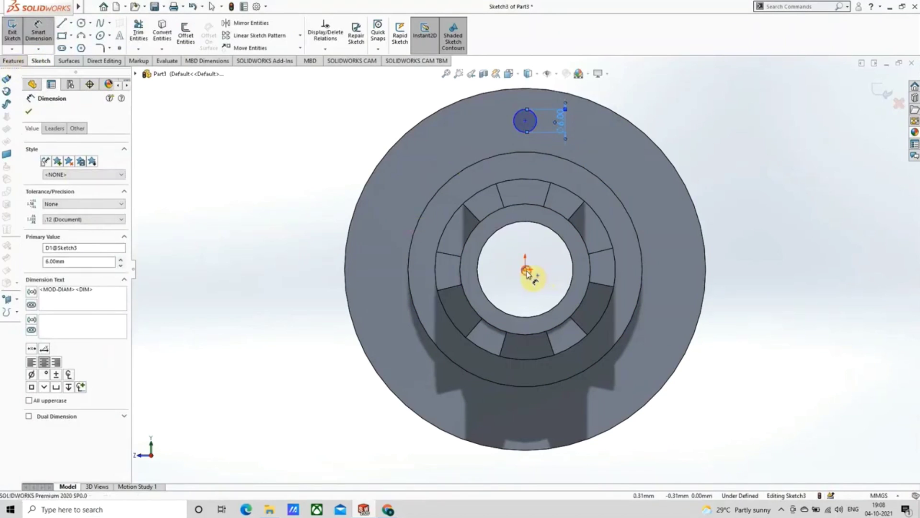
{"action": "left_click", "coordinate": [527, 123]}
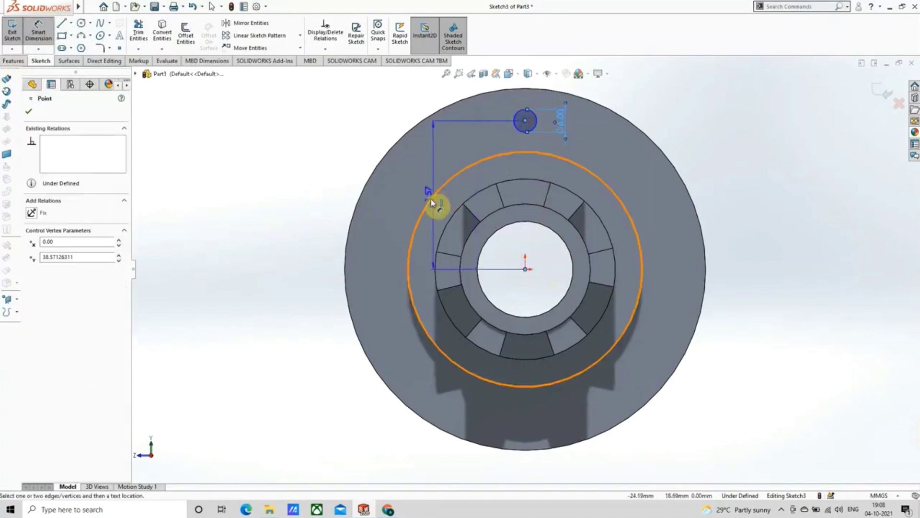
{"action": "left_click", "coordinate": [312, 251]}
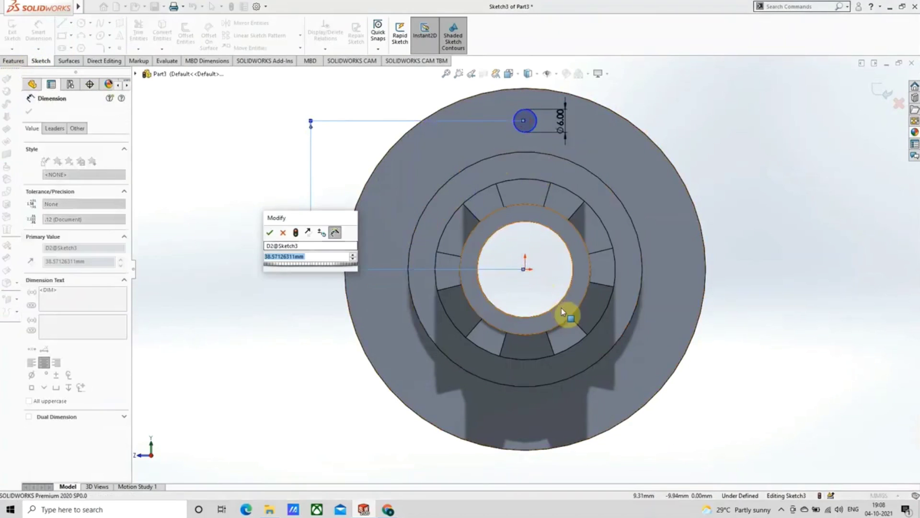
{"action": "type", "text": "40.5"}
{"action": "key", "text": "Return"}
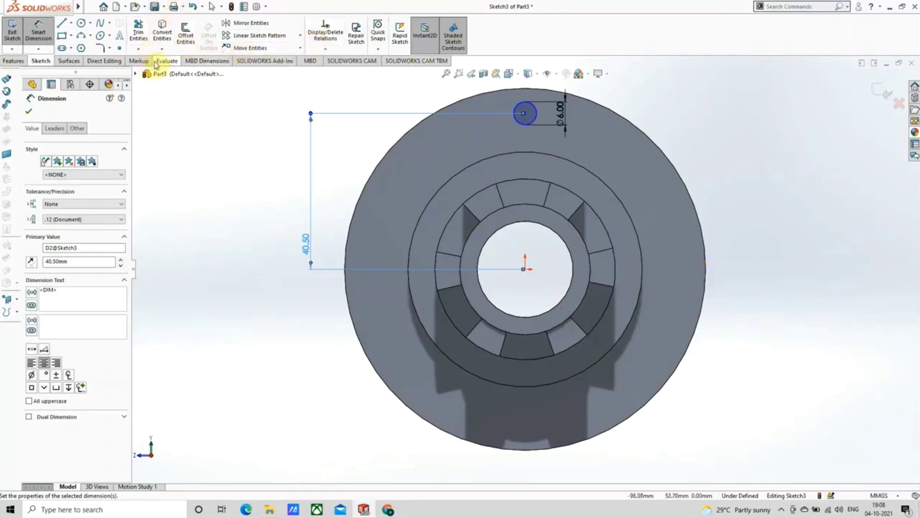
Step: Cut-extrude the 6 mm circle through the flange with a blind depth of 13 mm
{"action": "left_click", "coordinate": [22, 60]}
{"action": "left_click", "coordinate": [142, 34]}
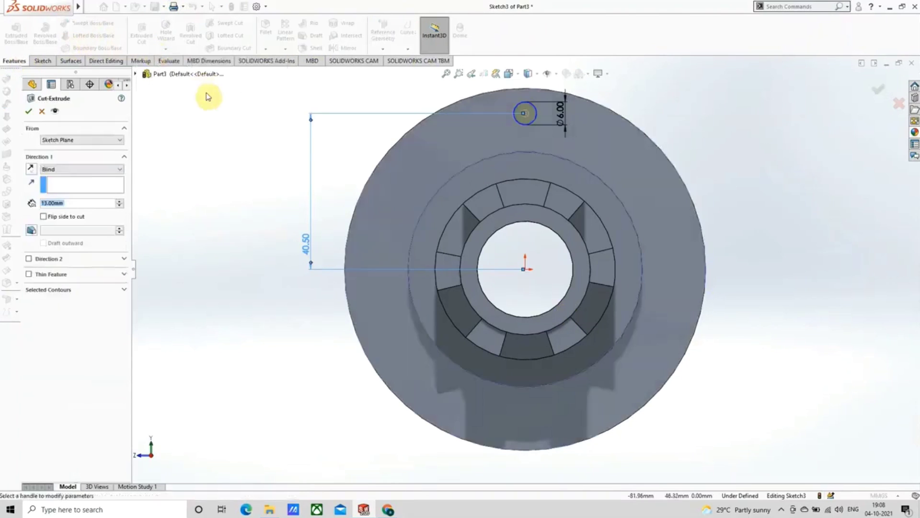
{"action": "left_click", "coordinate": [28, 112]}
{"action": "key", "text": "f"}
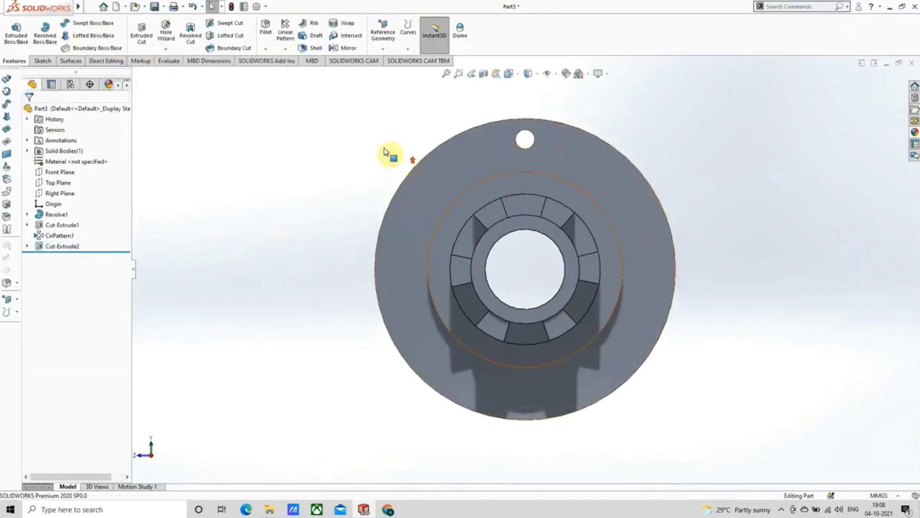
Step: Circular-pattern the flange hole around the raised step's cylindrical face with 6 equally spaced instances over 360 degrees
{"action": "left_click", "coordinate": [286, 49]}
{"action": "left_click", "coordinate": [296, 72]}
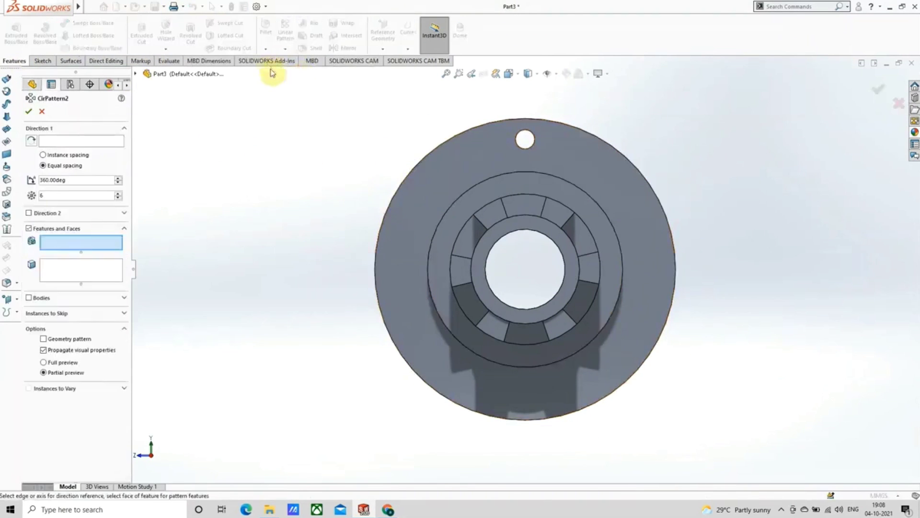
{"action": "middle_click_drag", "start_coordinate": [443, 199], "coordinate": [399, 222]}
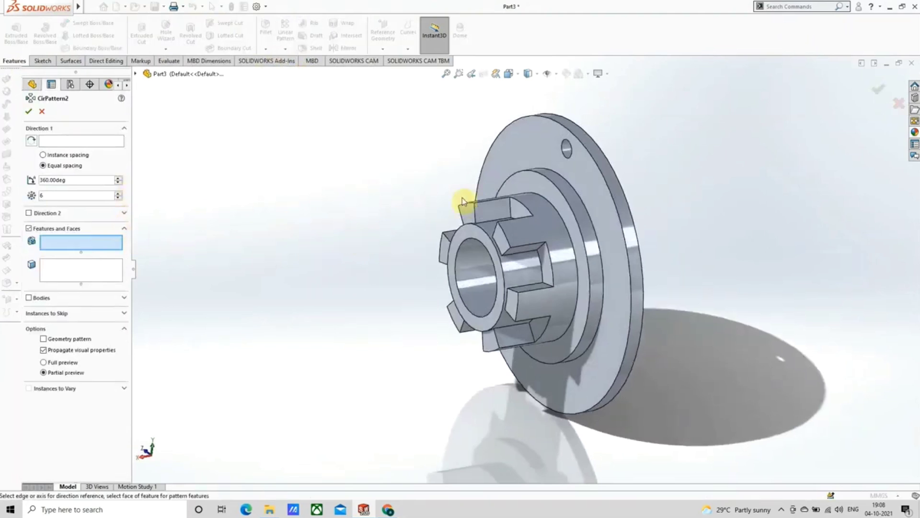
{"action": "left_click", "coordinate": [569, 149]}
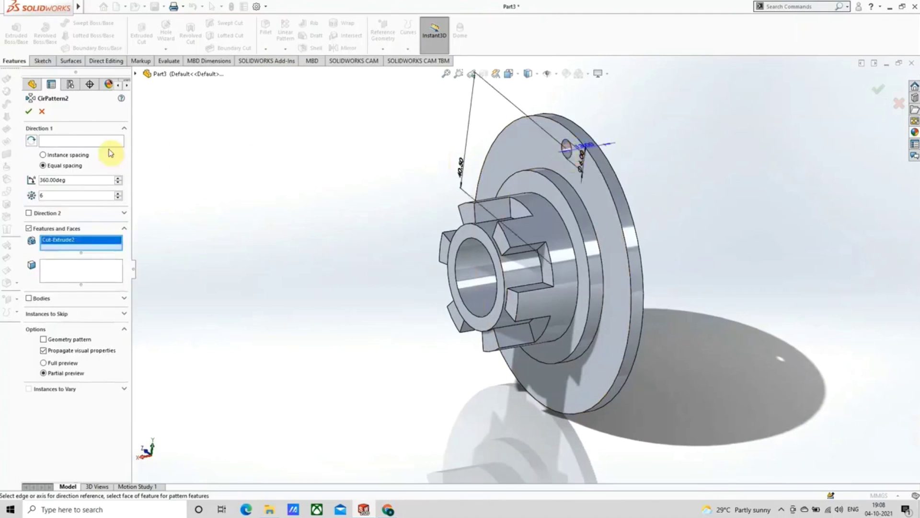
{"action": "left_click", "coordinate": [77, 140]}
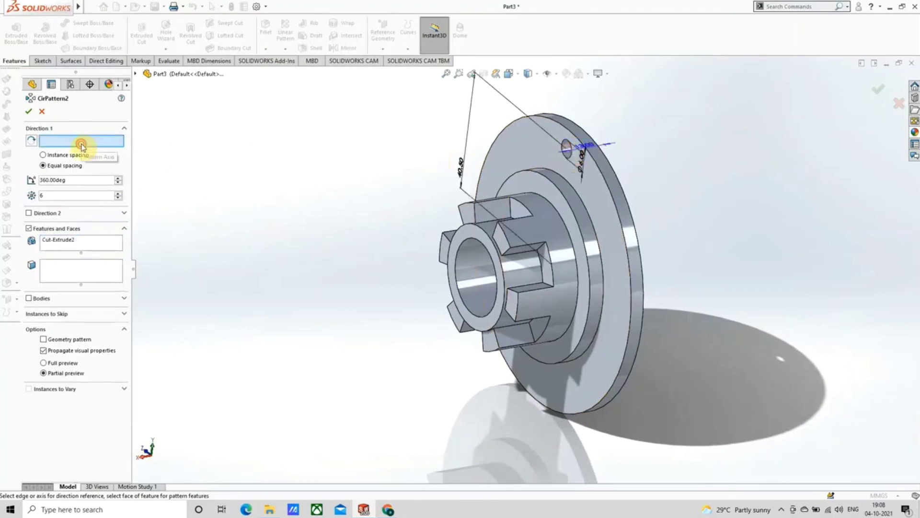
{"action": "left_click", "coordinate": [584, 233]}
{"action": "middle_click_drag", "start_coordinate": [585, 232], "coordinate": [559, 259]}
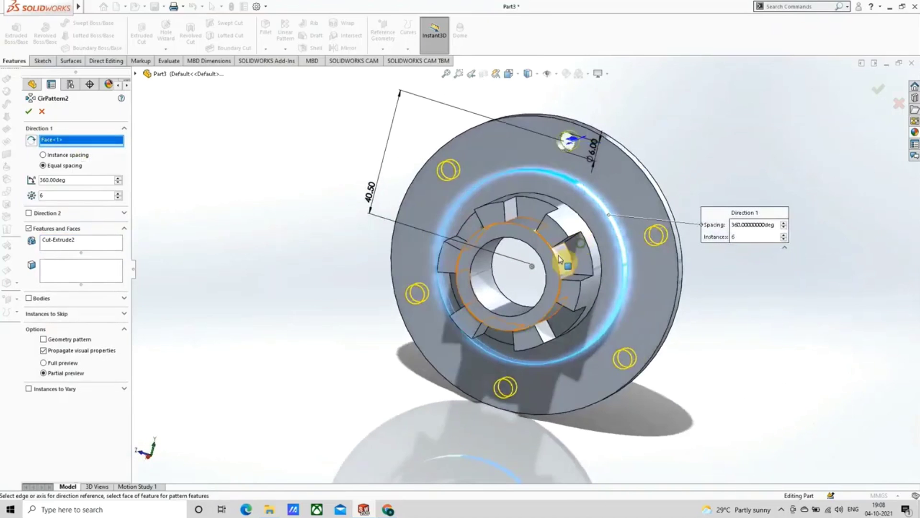
{"action": "left_click", "coordinate": [27, 113]}
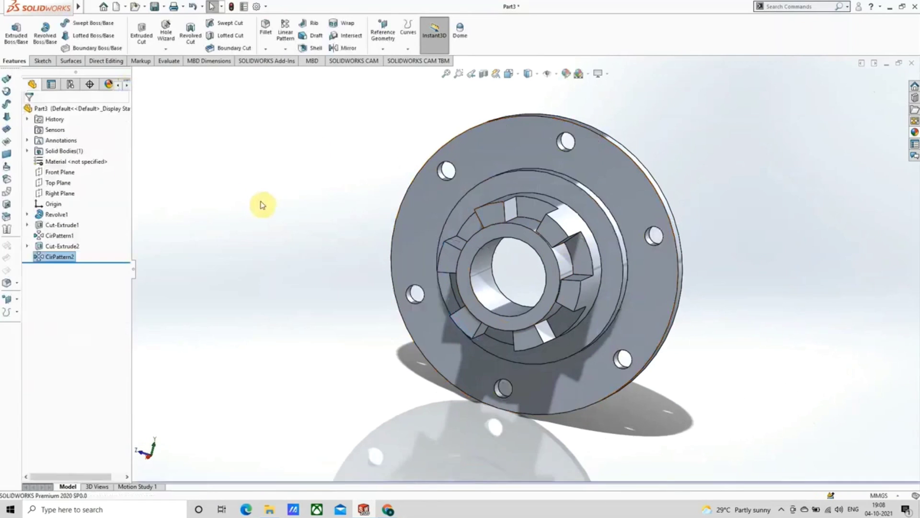
Step: Chamfer the outer edge of the central sleeve's front end by 1 mm at 45 degrees
{"action": "middle_click_drag", "start_coordinate": [405, 232], "coordinate": [472, 242]}
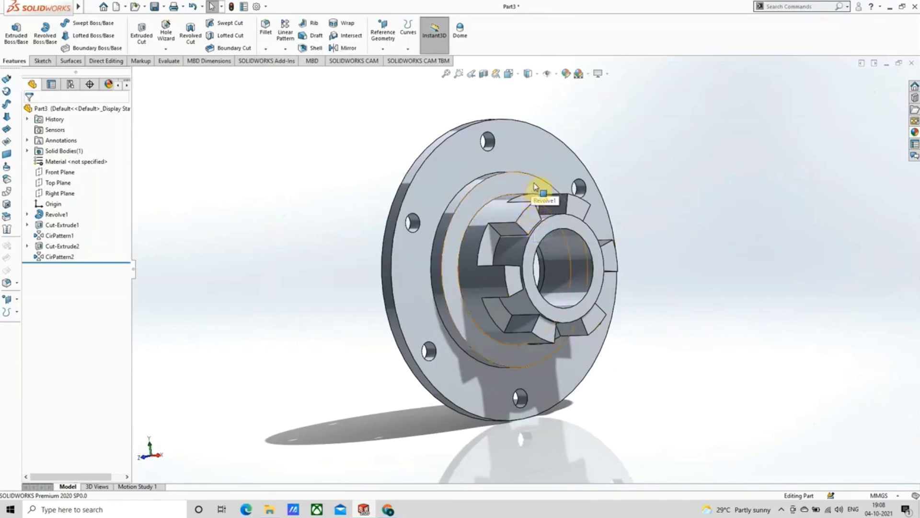
{"action": "left_click", "coordinate": [271, 50]}
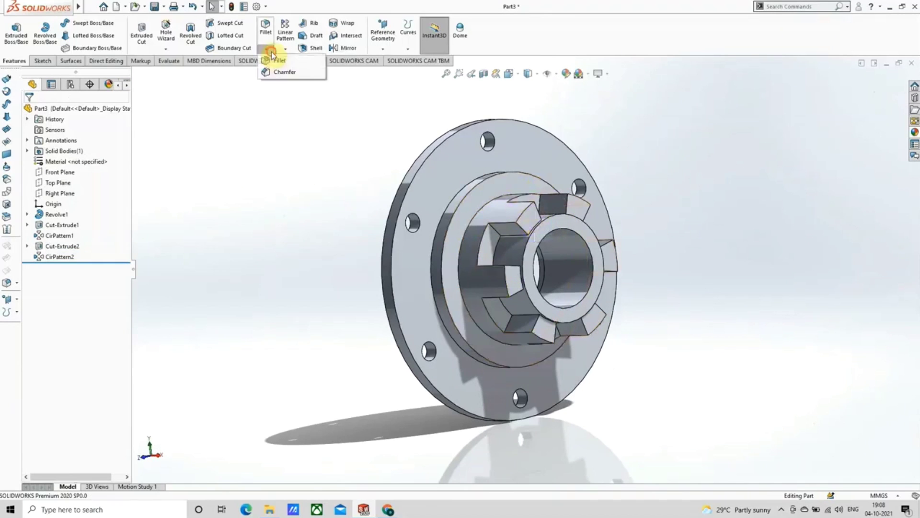
{"action": "left_click", "coordinate": [285, 72]}
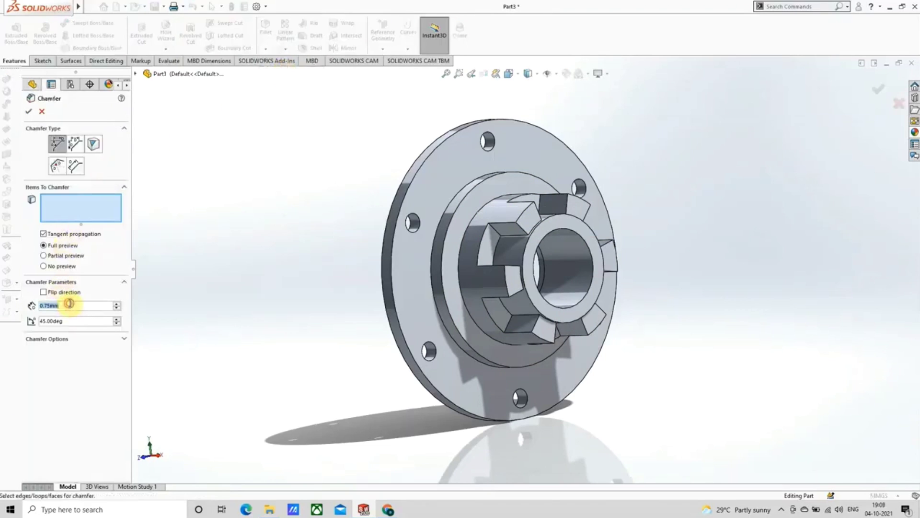
{"action": "type", "text": "1"}
{"action": "key", "text": "Return"}
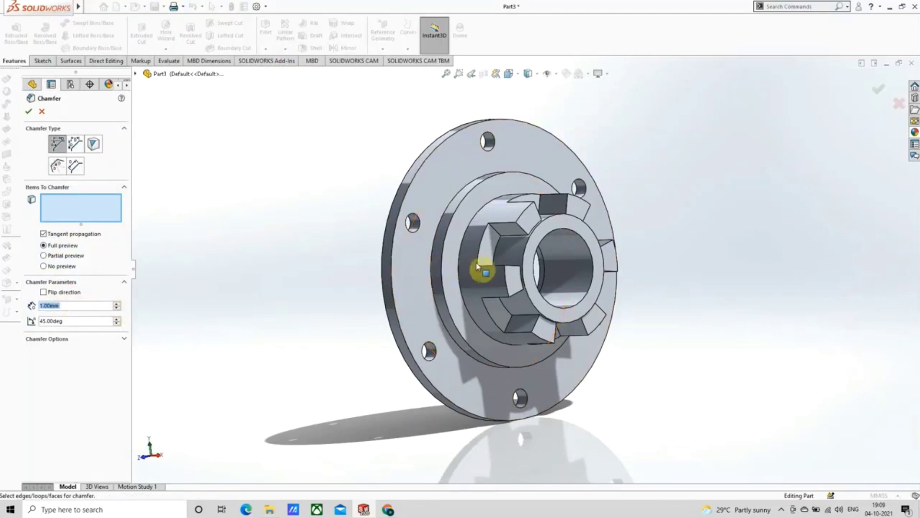
{"action": "left_click", "coordinate": [525, 261]}
{"action": "middle_click_drag", "start_coordinate": [505, 269], "coordinate": [497, 319]}
{"action": "scroll", "coordinate": [472, 273], "scroll_direction": "down", "scroll_amount": 3}
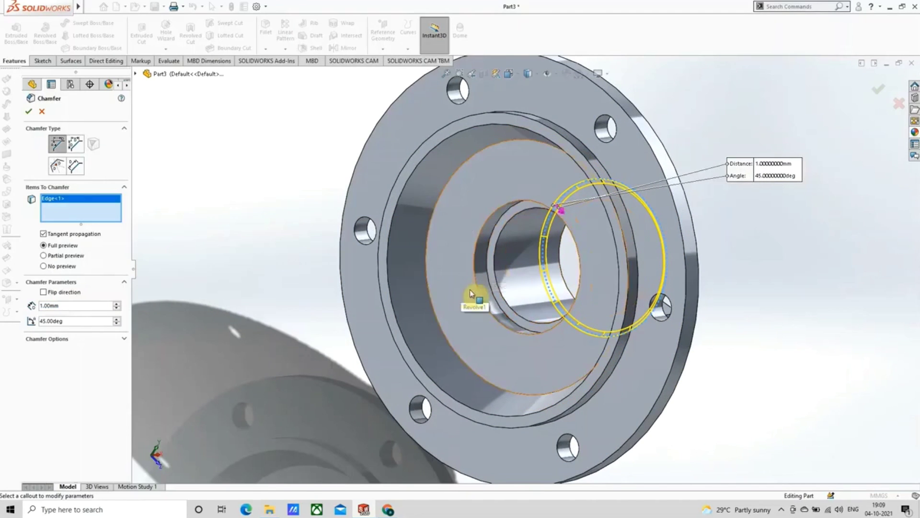
{"action": "middle_click_drag", "start_coordinate": [470, 290], "coordinate": [213, 226]}
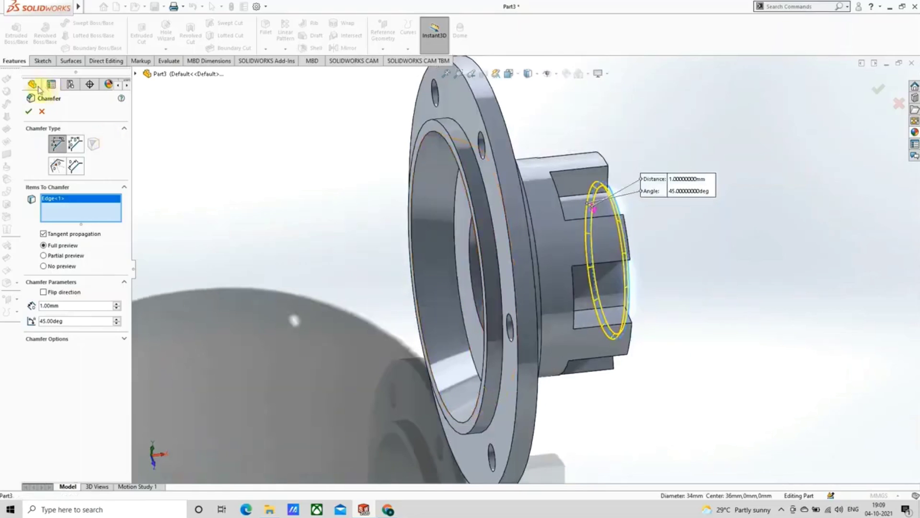
{"action": "left_click", "coordinate": [28, 111]}
Step: Fillet the circular edges at the base of the raised step and the base of the notched hub with a 1 mm radius
{"action": "middle_click_drag", "start_coordinate": [358, 198], "coordinate": [283, 212]}
{"action": "scroll", "coordinate": [276, 224], "scroll_direction": "up", "scroll_amount": 1}
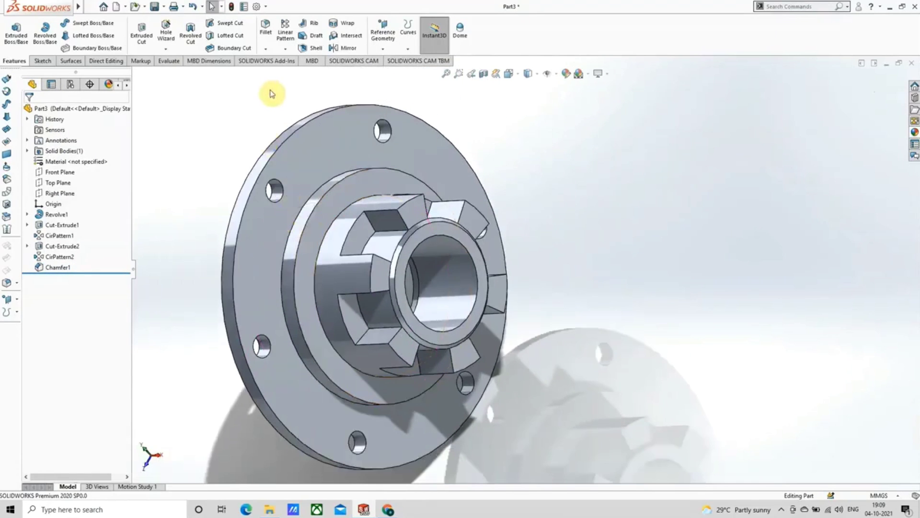
{"action": "left_click", "coordinate": [264, 38]}
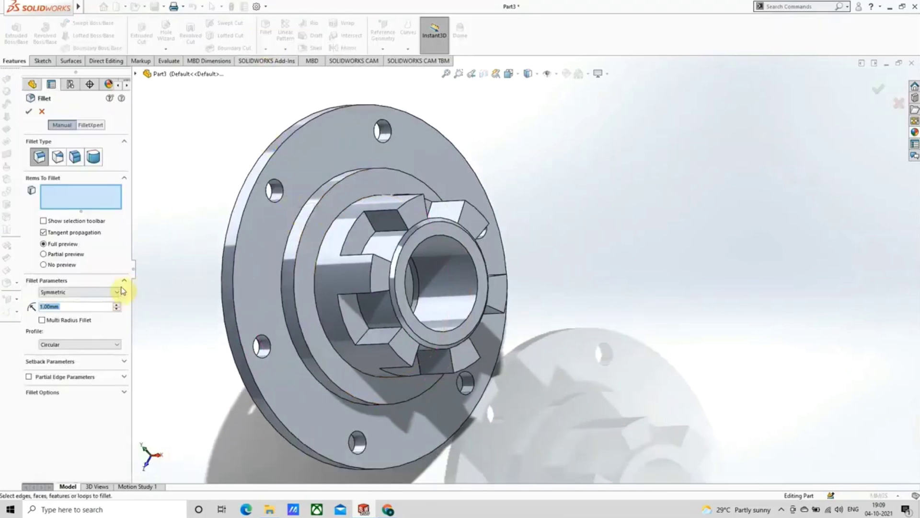
{"action": "scroll", "coordinate": [300, 263], "scroll_direction": "down", "scroll_amount": 2}
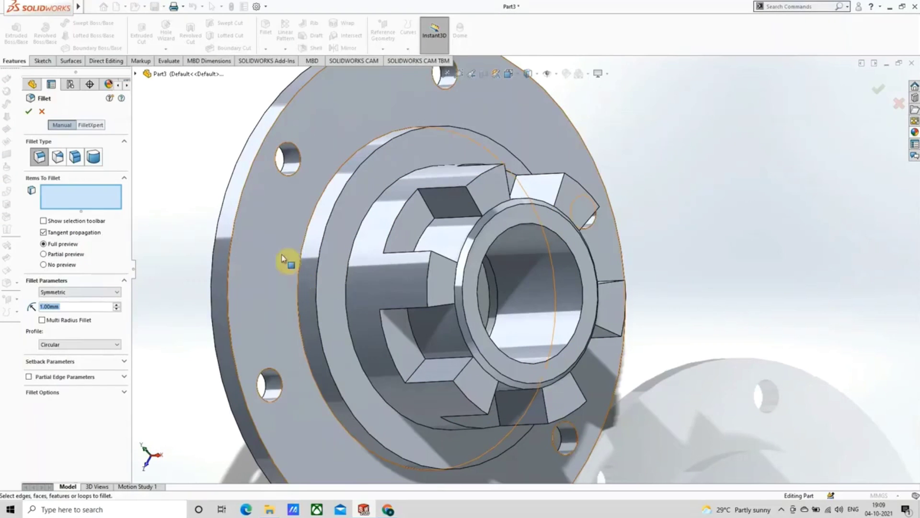
{"action": "left_click", "coordinate": [305, 236]}
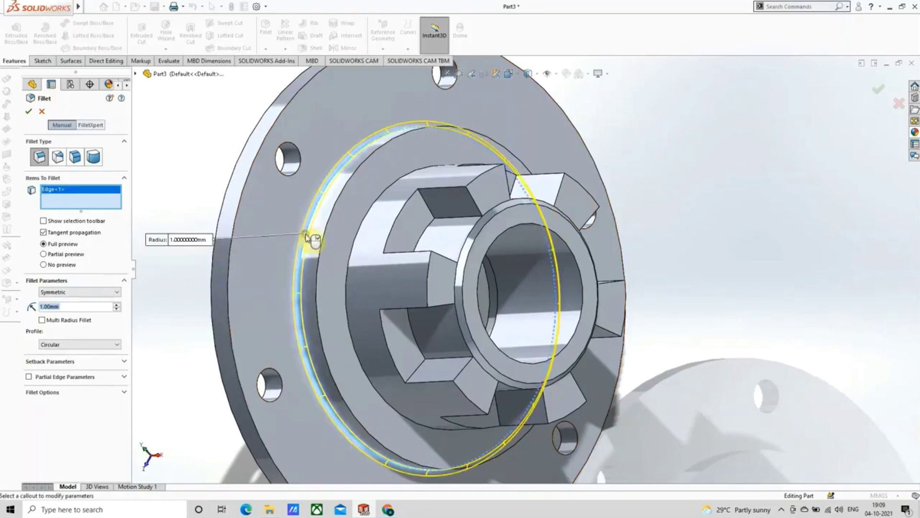
{"action": "left_click", "coordinate": [353, 265]}
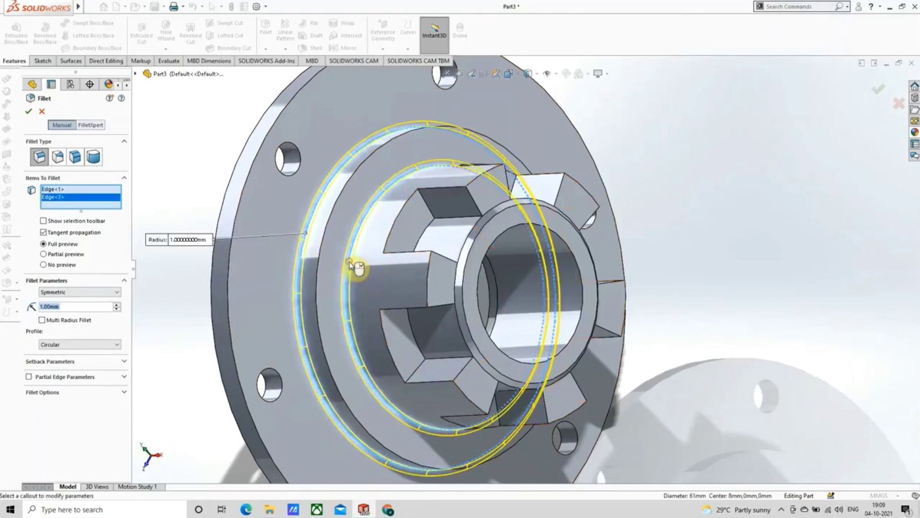
{"action": "left_click", "coordinate": [30, 112]}
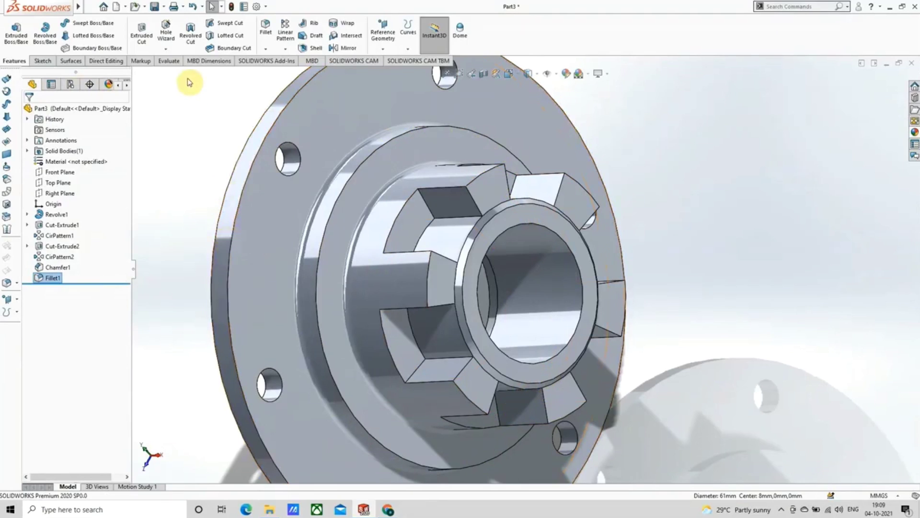
Step: Chamfer the outer front edge of the raised step by 1 mm at 45 degrees
{"action": "left_click", "coordinate": [267, 49]}
{"action": "left_click", "coordinate": [283, 71]}
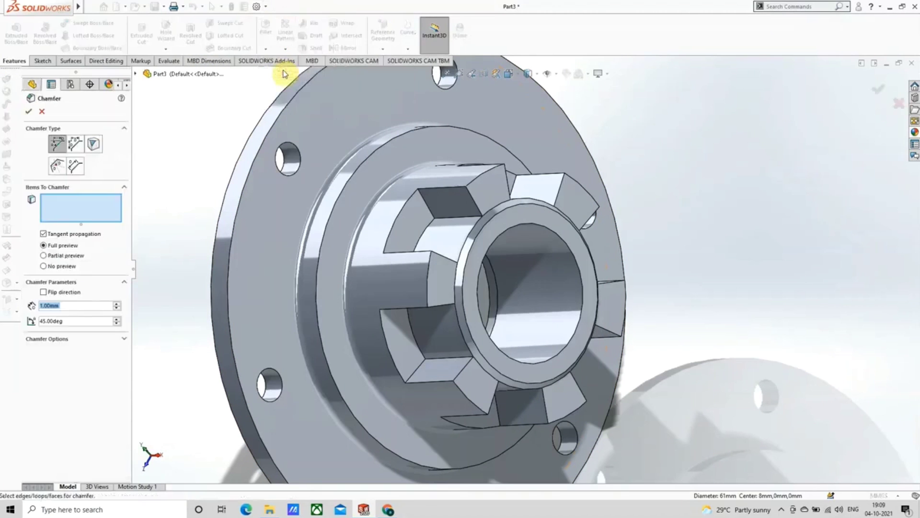
{"action": "left_click", "coordinate": [343, 203]}
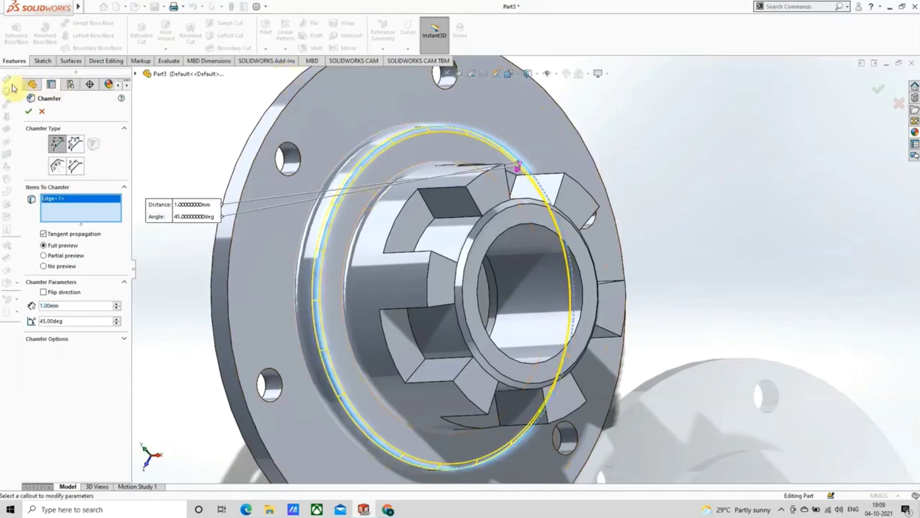
{"action": "left_click", "coordinate": [28, 113]}
Step: Chamfer the two concentric bore edges inside the rear recess by 1 mm at 45 degrees
{"action": "scroll", "coordinate": [230, 169], "scroll_direction": "up", "scroll_amount": 3}
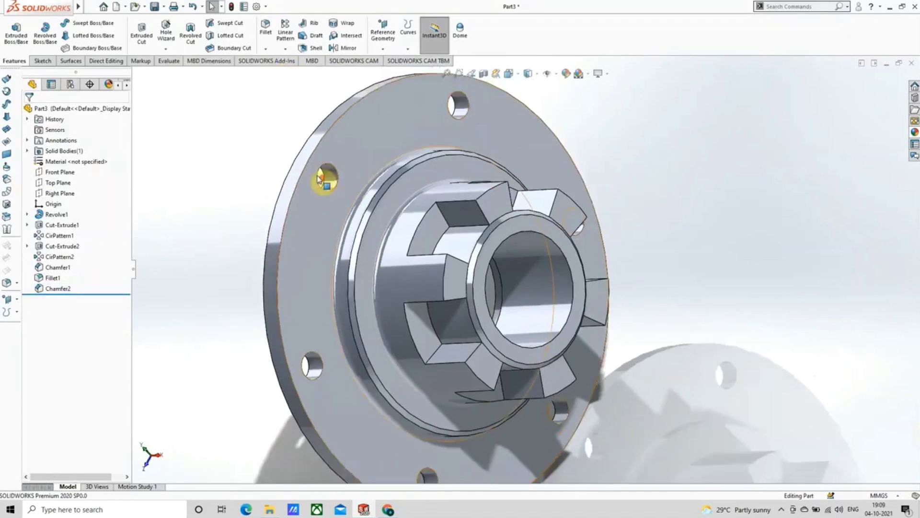
{"action": "middle_click_drag", "start_coordinate": [403, 249], "coordinate": [364, 270]}
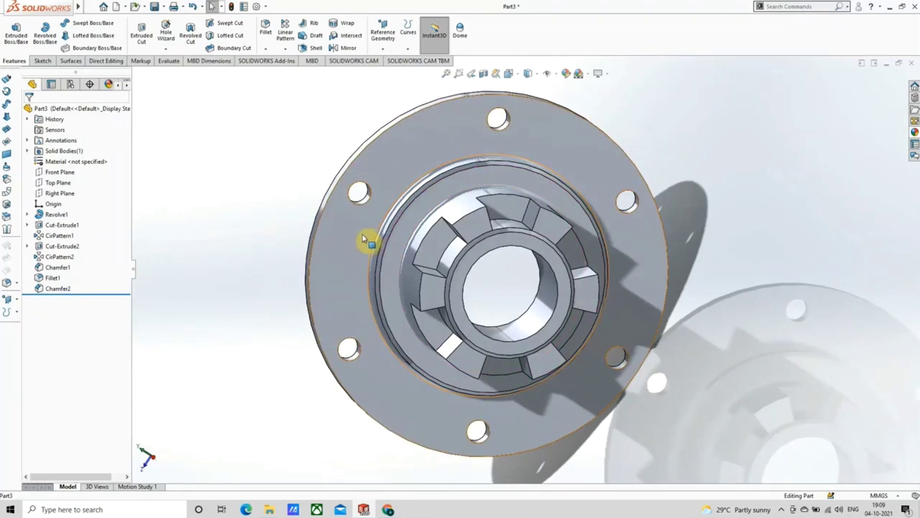
{"action": "left_click", "coordinate": [265, 48]}
{"action": "left_click", "coordinate": [282, 72]}
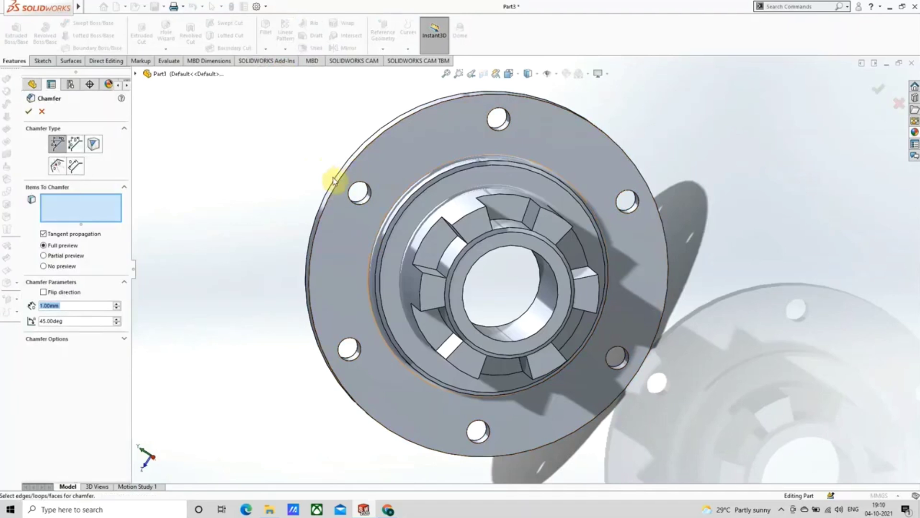
{"action": "middle_click_drag", "start_coordinate": [374, 258], "coordinate": [522, 251]}
{"action": "scroll", "coordinate": [293, 261], "scroll_direction": "down", "scroll_amount": 5}
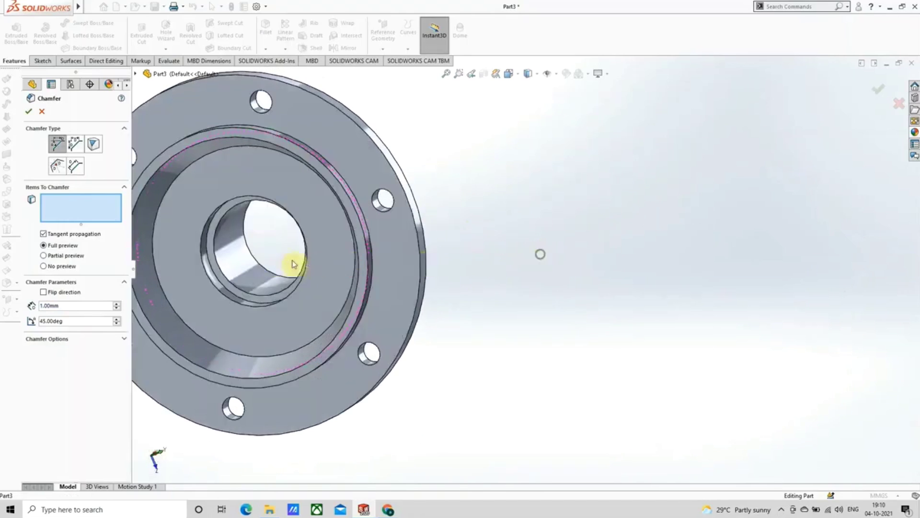
{"action": "left_click", "coordinate": [217, 272]}
{"action": "left_click", "coordinate": [237, 265]}
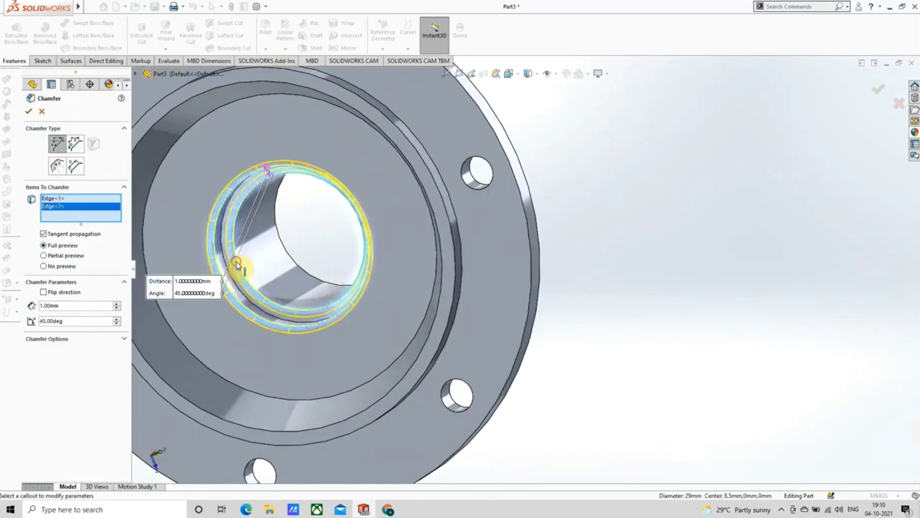
{"action": "left_click", "coordinate": [28, 112]}
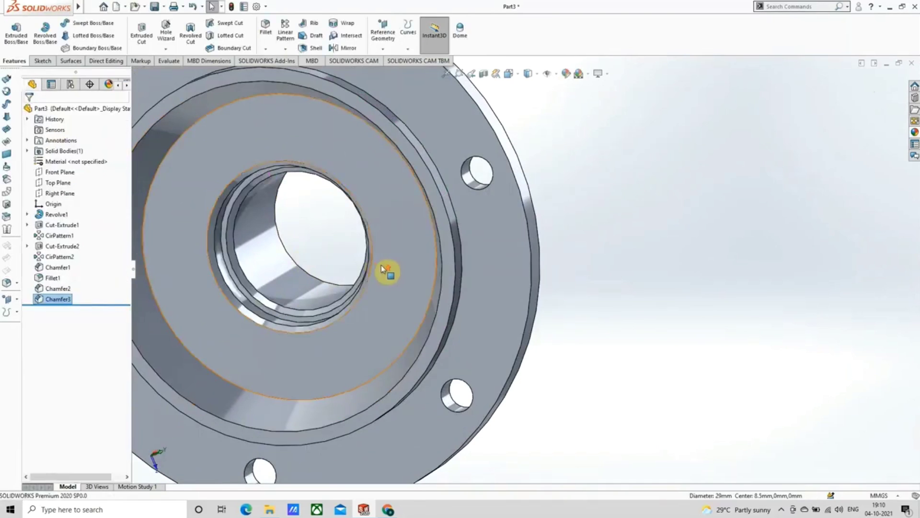
Step: Chamfer the twelve radial edges on the front ends of the six hub teeth by 2 mm at 45 degrees
{"action": "middle_click_drag", "start_coordinate": [386, 283], "coordinate": [424, 285]}
{"action": "left_click", "coordinate": [524, 245]}
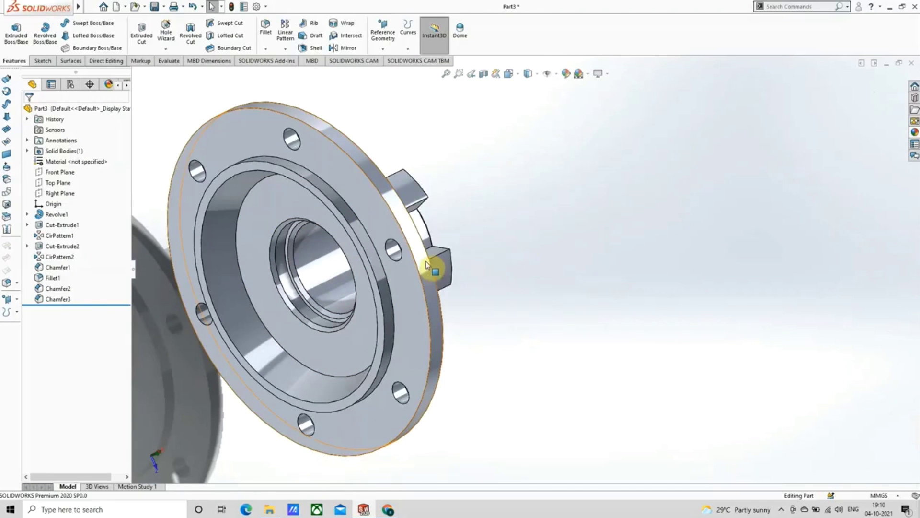
{"action": "middle_click_drag", "start_coordinate": [425, 262], "coordinate": [304, 160]}
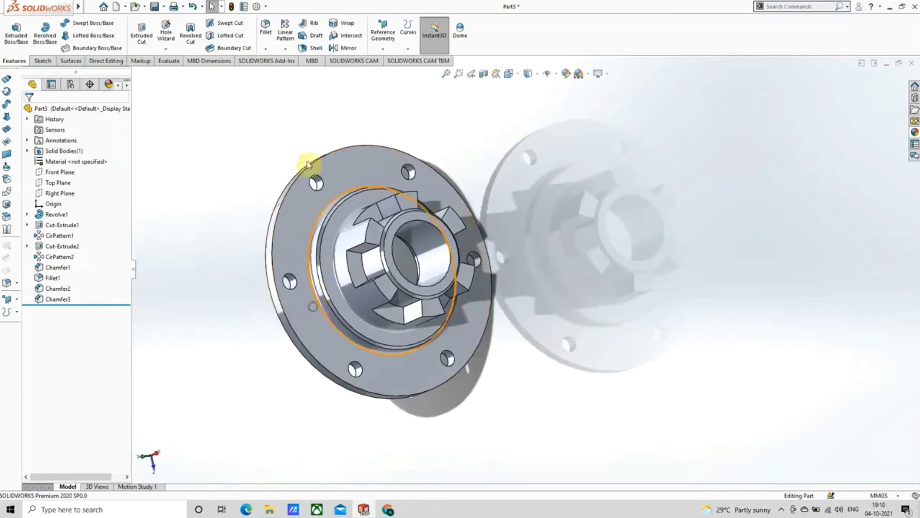
{"action": "left_click", "coordinate": [265, 49]}
{"action": "left_click", "coordinate": [271, 79]}
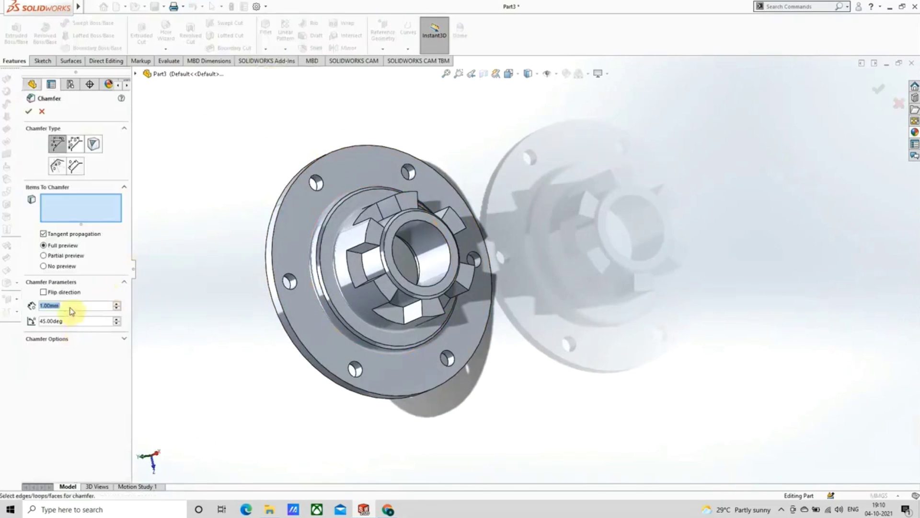
{"action": "type", "text": "2"}
{"action": "key", "text": "Return"}
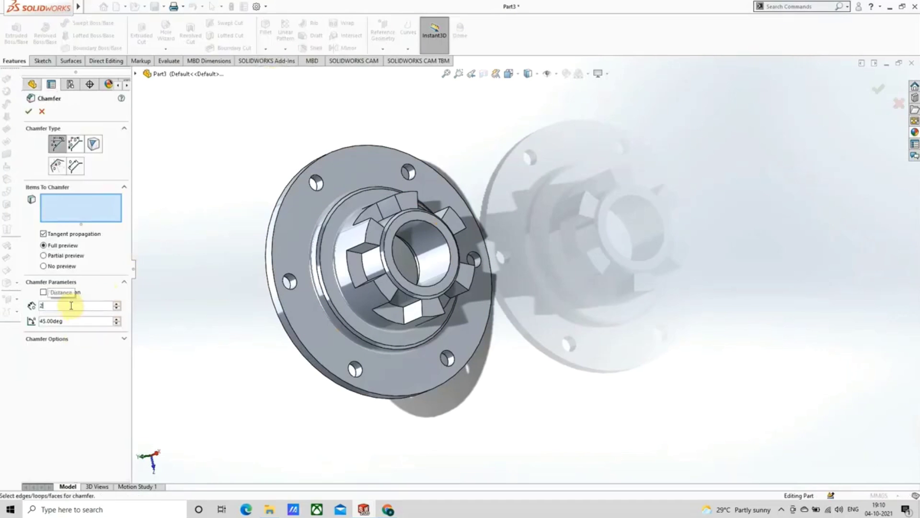
{"action": "scroll", "coordinate": [364, 265], "scroll_direction": "down", "scroll_amount": 5}
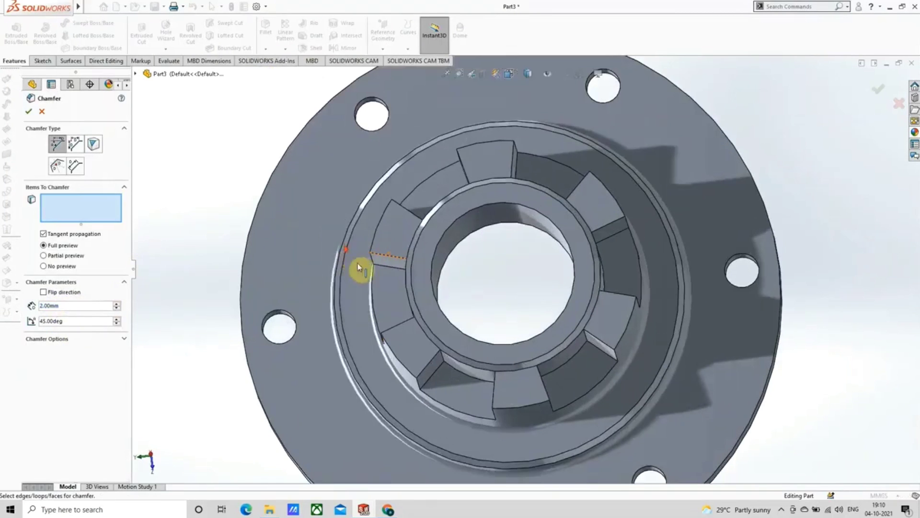
{"action": "left_click", "coordinate": [386, 258]}
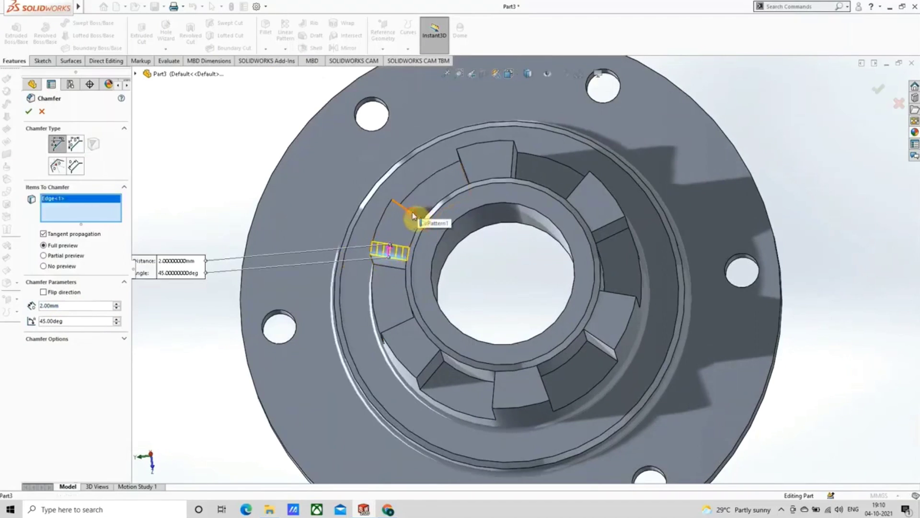
{"action": "left_click", "coordinate": [414, 216]}
{"action": "left_click", "coordinate": [466, 176]}
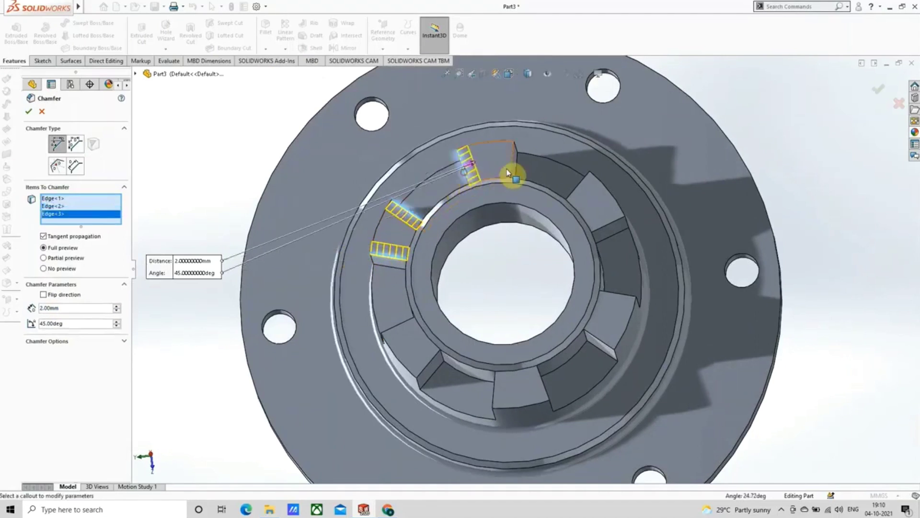
{"action": "left_click", "coordinate": [512, 171]}
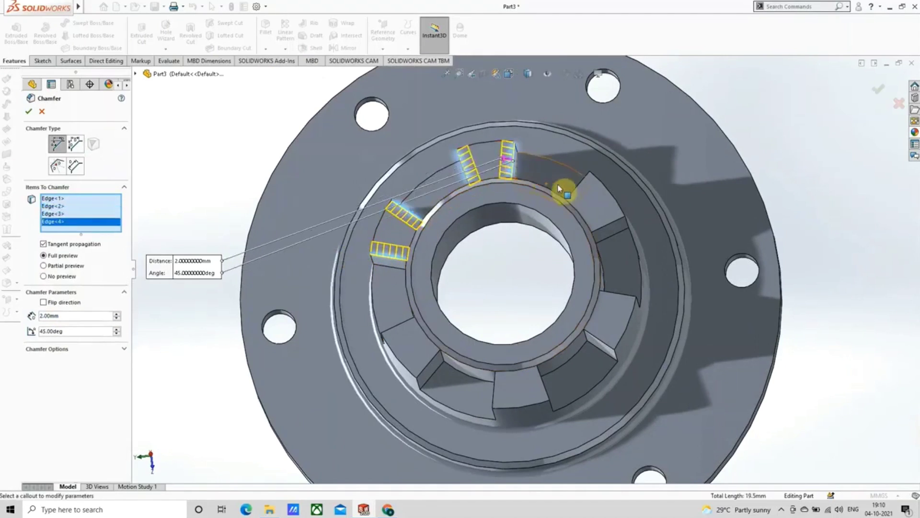
{"action": "left_click", "coordinate": [576, 192]}
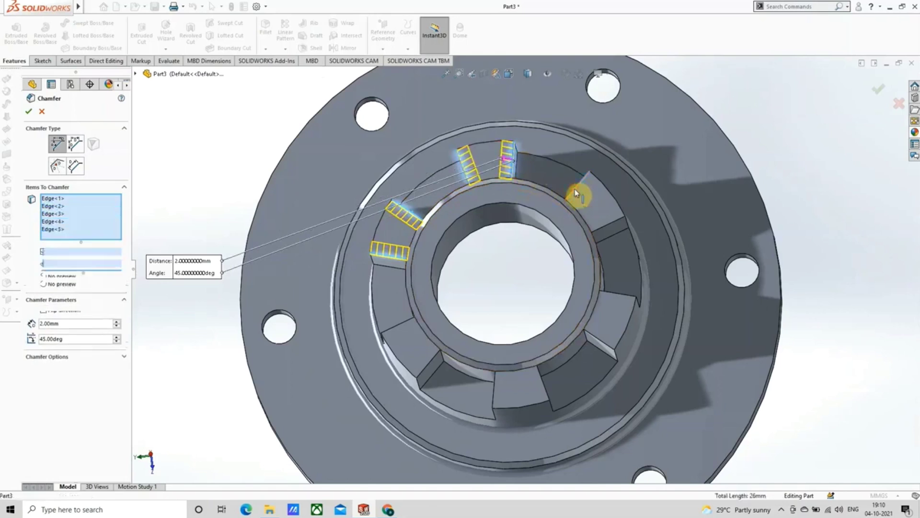
{"action": "left_click", "coordinate": [600, 228]}
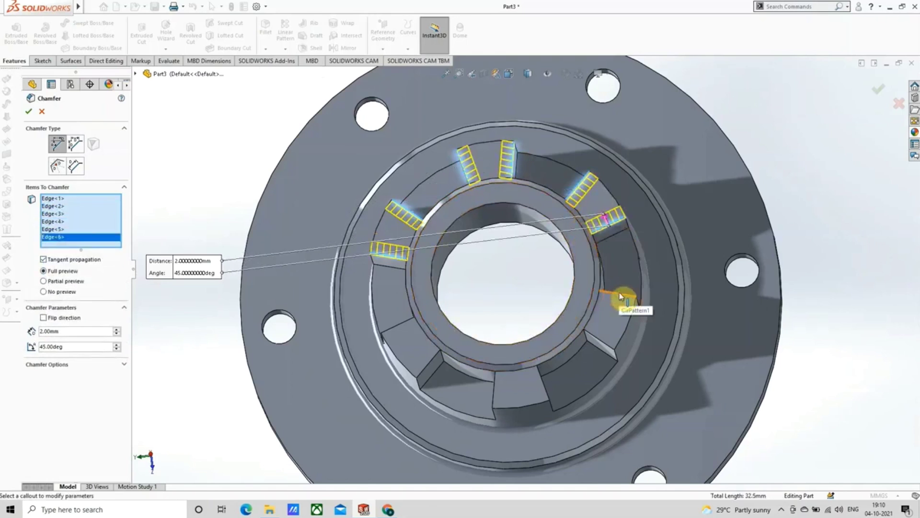
{"action": "left_click", "coordinate": [622, 296]}
{"action": "left_click", "coordinate": [598, 337]}
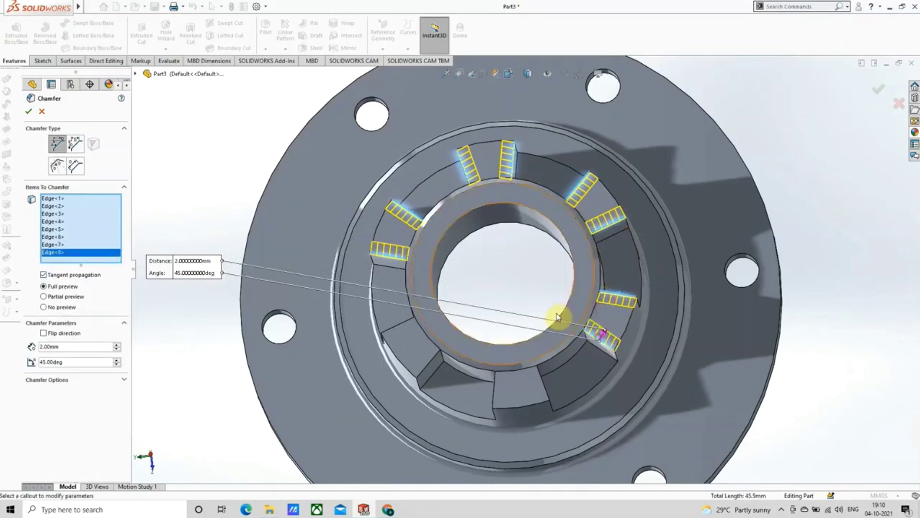
{"action": "left_click", "coordinate": [543, 382]}
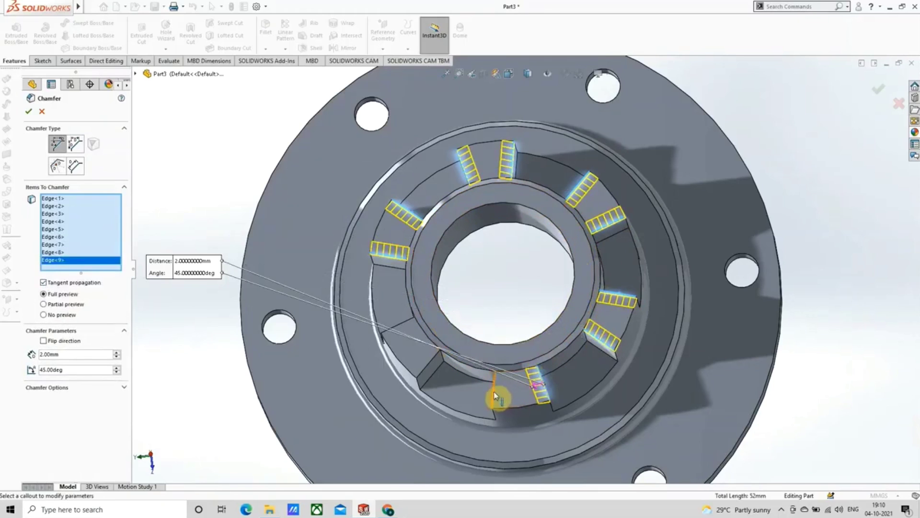
{"action": "left_click", "coordinate": [497, 394]}
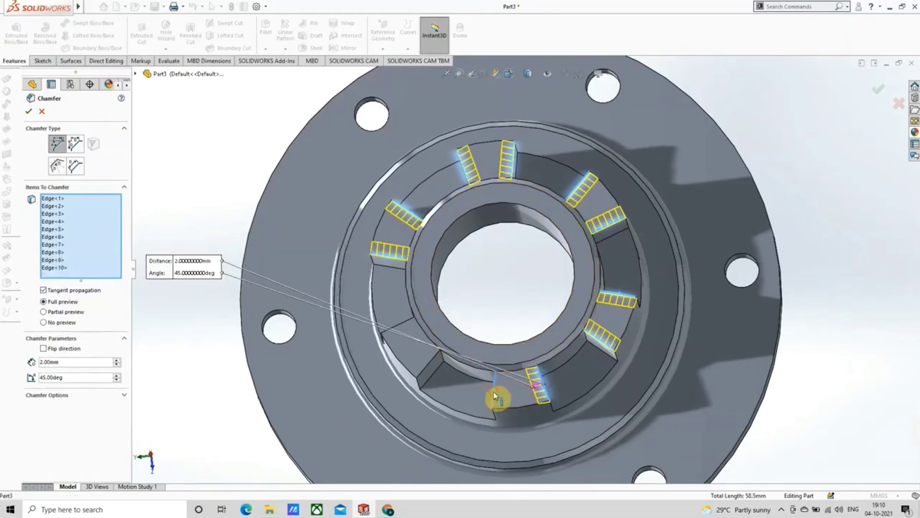
{"action": "left_click", "coordinate": [428, 364]}
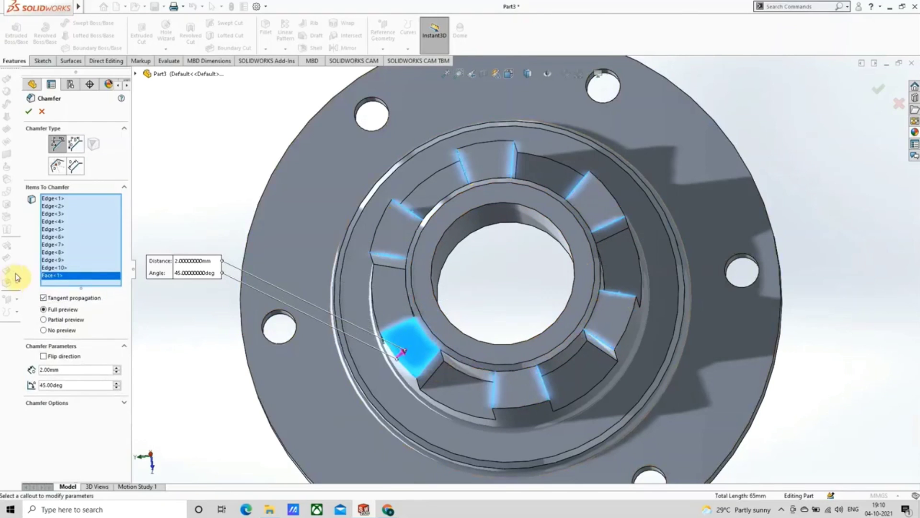
{"action": "right_click", "coordinate": [62, 278]}
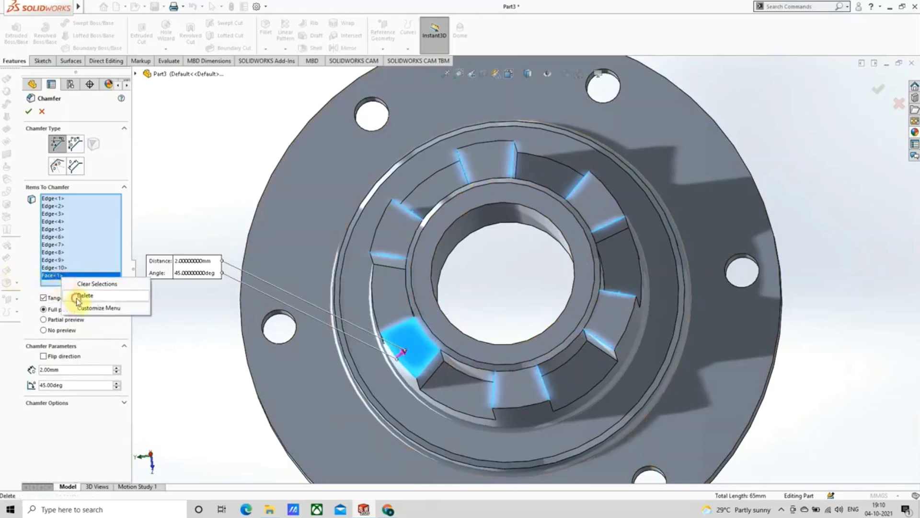
{"action": "left_click", "coordinate": [81, 295]}
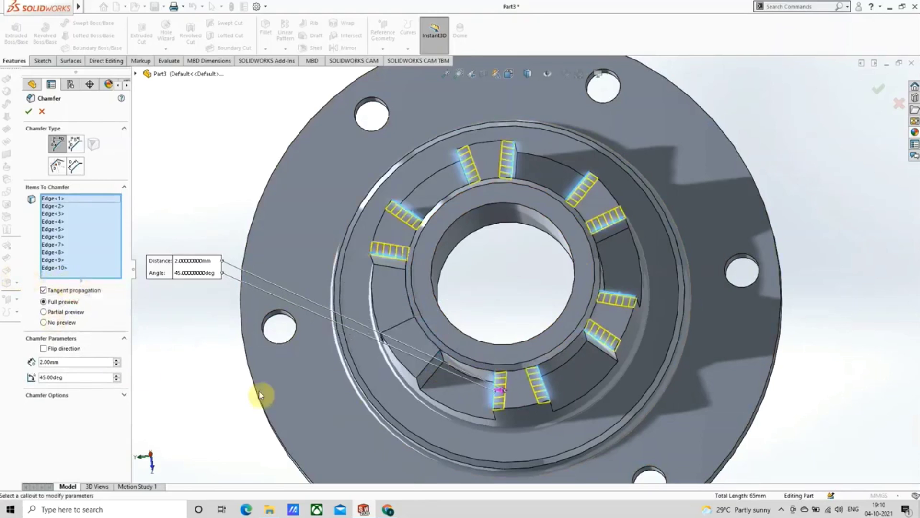
{"action": "left_click", "coordinate": [427, 370]}
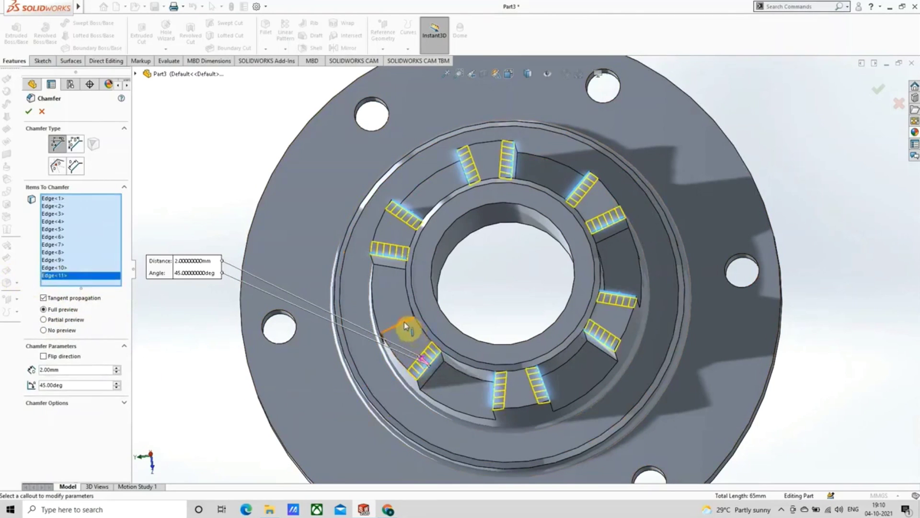
{"action": "left_click", "coordinate": [404, 322]}
{"action": "scroll", "coordinate": [359, 329], "scroll_direction": "up", "scroll_amount": 3}
{"action": "middle_click_drag", "start_coordinate": [357, 329], "coordinate": [418, 246]}
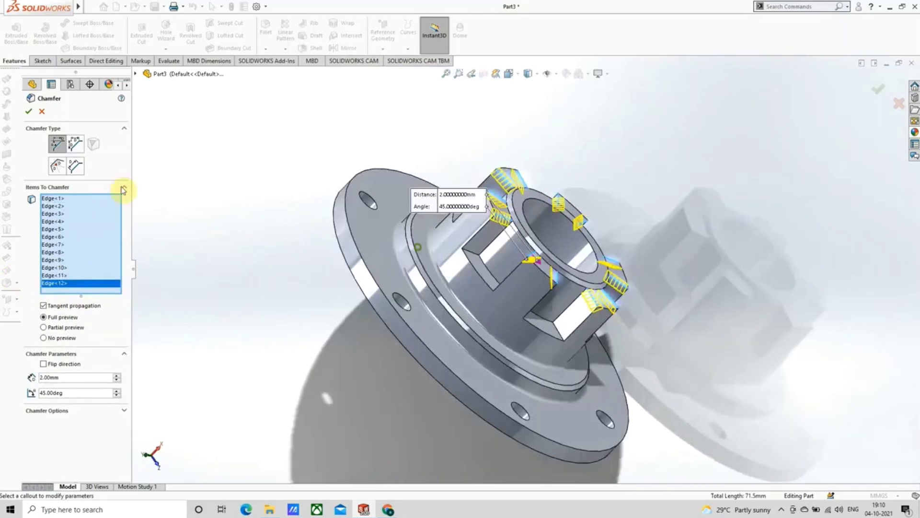
{"action": "left_click", "coordinate": [29, 112]}
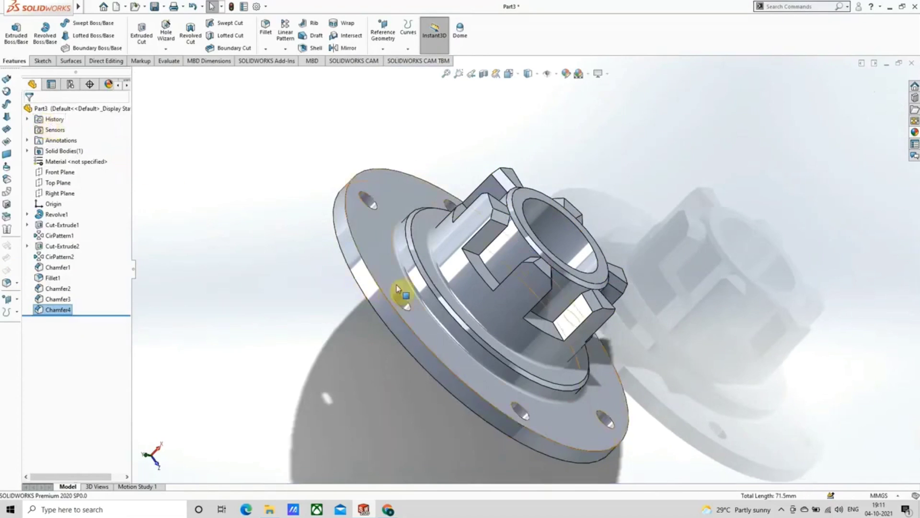
Step: Chamfer the circular edges at the floor and mouth of the rear recess by 0.75 mm at 45 degrees
{"action": "scroll", "coordinate": [316, 249], "scroll_direction": "up", "scroll_amount": 3}
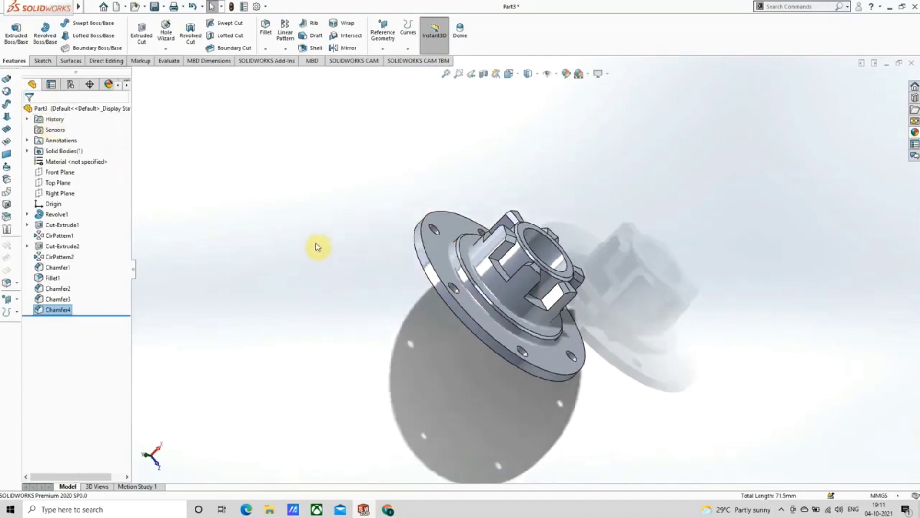
{"action": "middle_click_drag", "start_coordinate": [509, 267], "coordinate": [473, 288]}
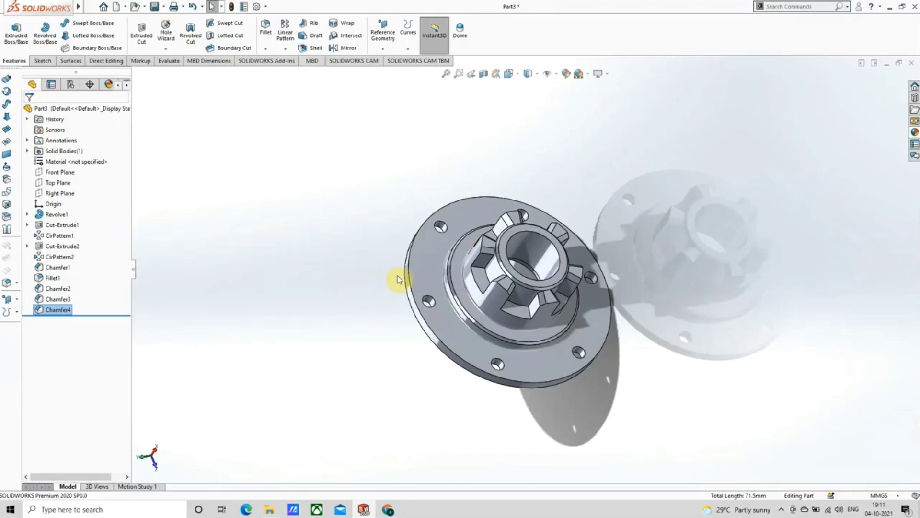
{"action": "left_click", "coordinate": [265, 48]}
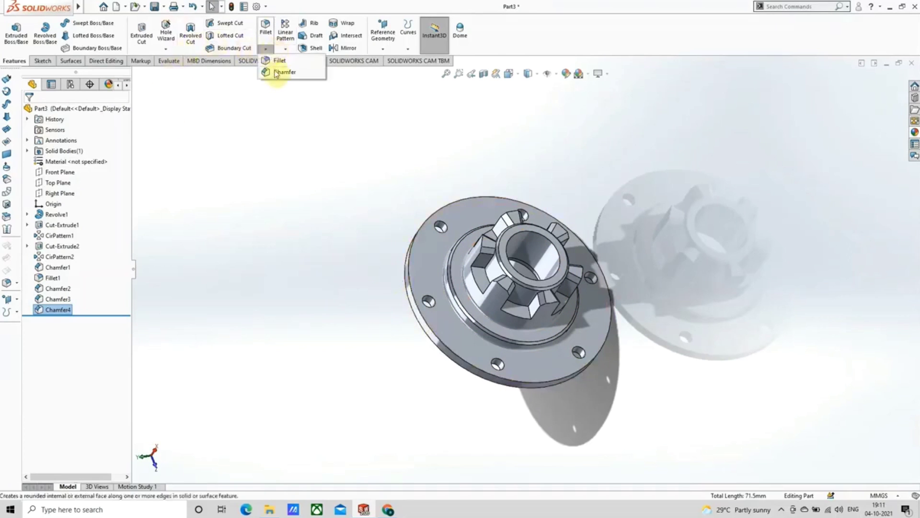
{"action": "left_click", "coordinate": [276, 73]}
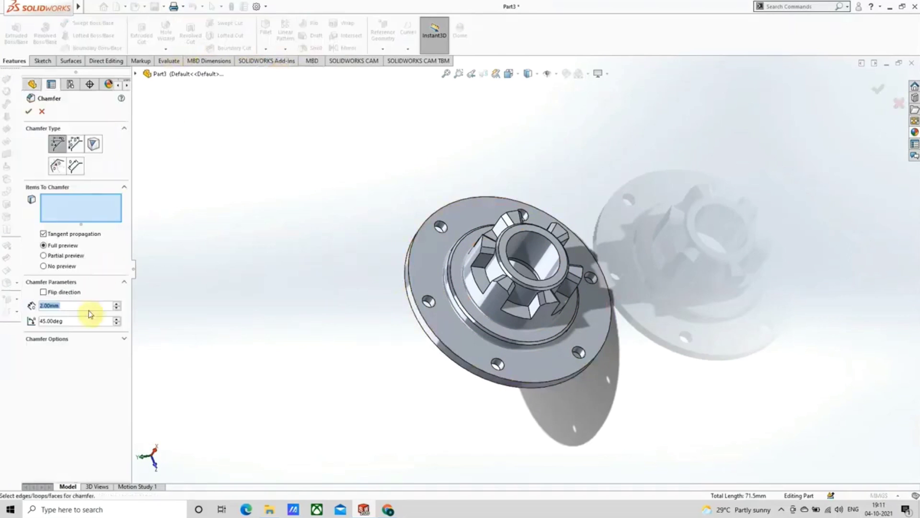
{"action": "type", "text": "0.75"}
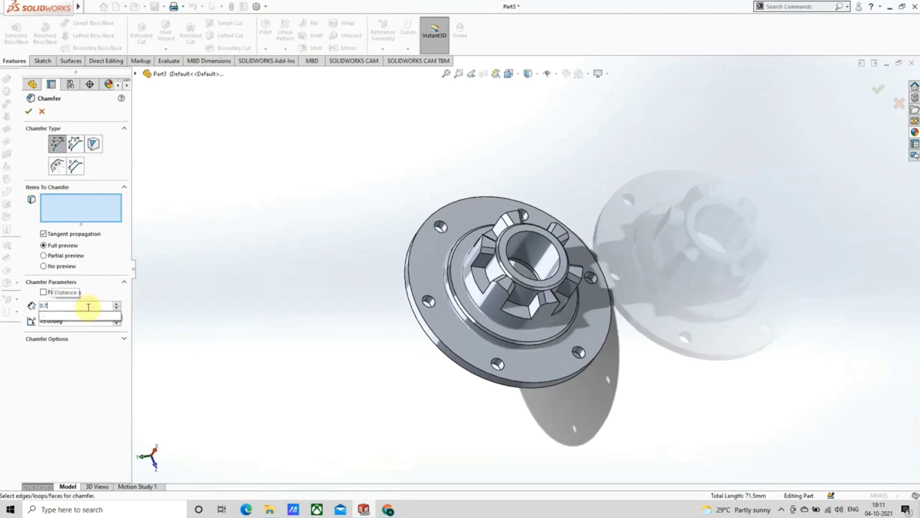
{"action": "key", "text": "Return"}
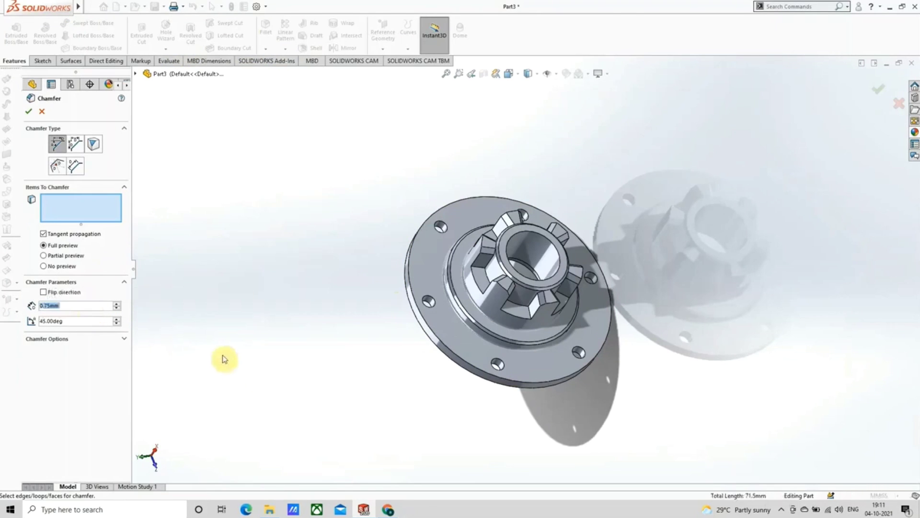
{"action": "middle_click_drag", "start_coordinate": [314, 405], "coordinate": [429, 246]}
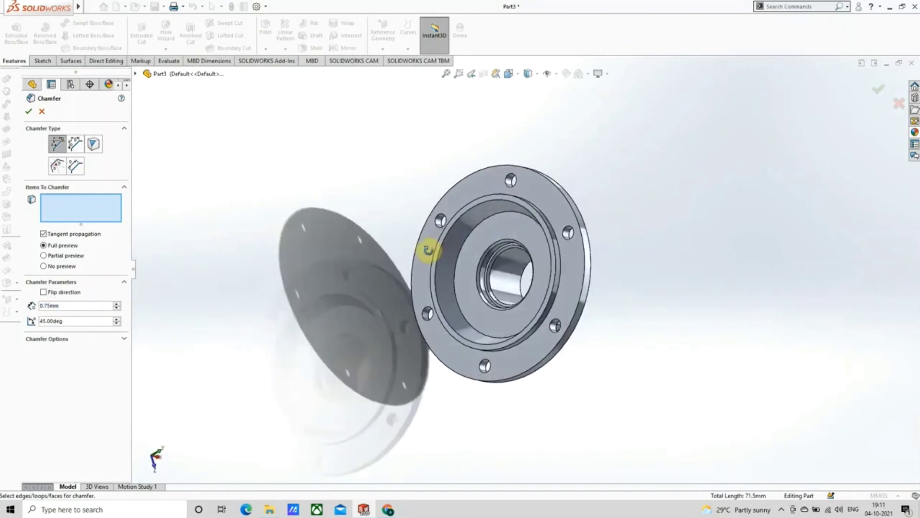
{"action": "scroll", "coordinate": [460, 268], "scroll_direction": "down", "scroll_amount": 2}
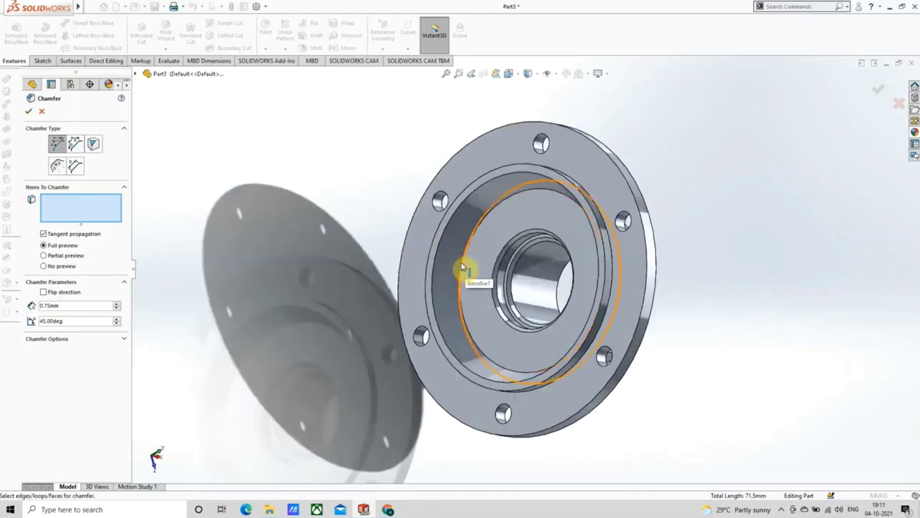
{"action": "left_click", "coordinate": [460, 282]}
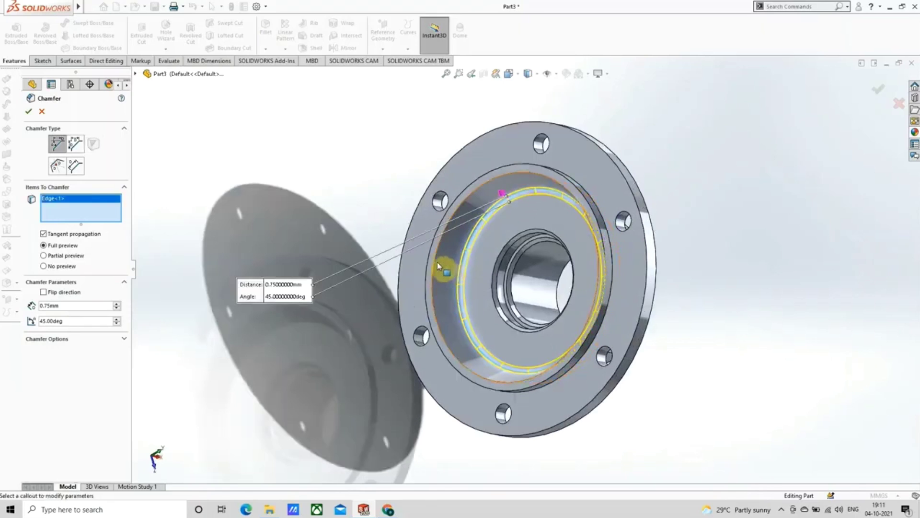
{"action": "left_click", "coordinate": [436, 264]}
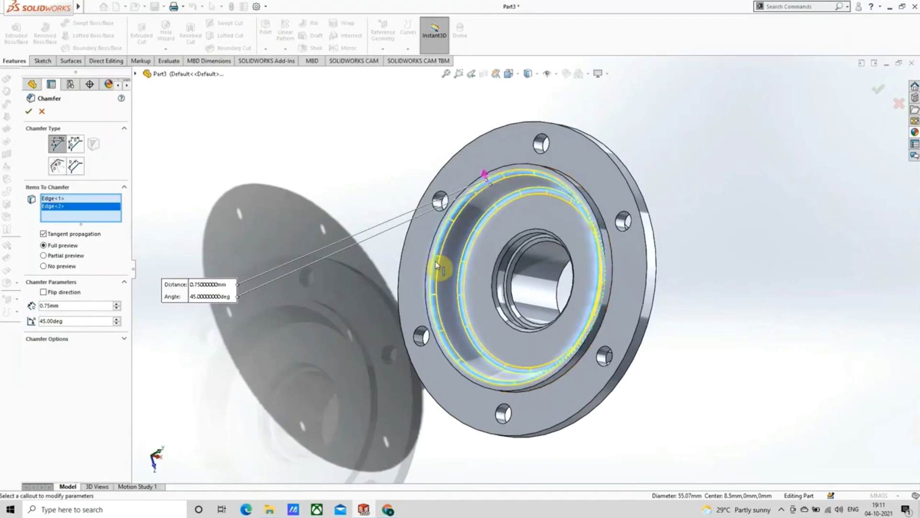
{"action": "left_click", "coordinate": [29, 112]}
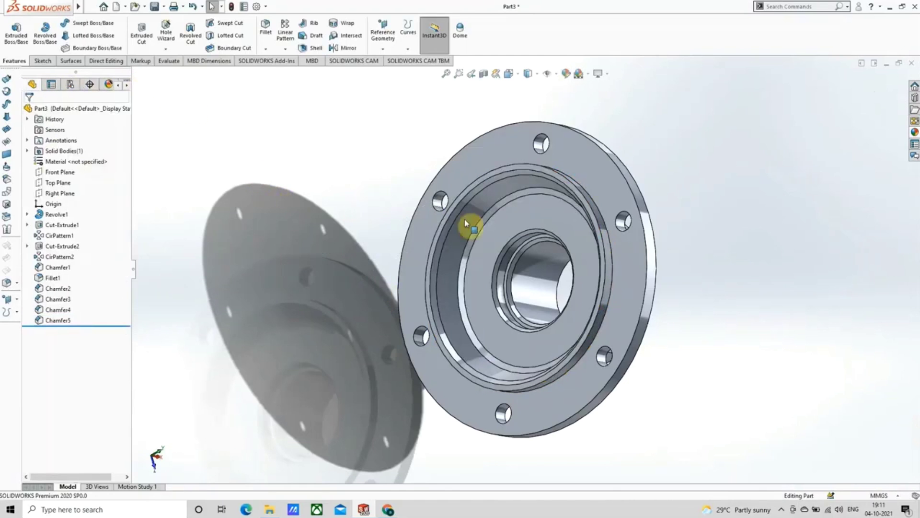
Step: Fillet the edges of the notched hub's outer cylindrical face with a 1 mm radius
{"action": "middle_click_drag", "start_coordinate": [553, 231], "coordinate": [477, 168]}
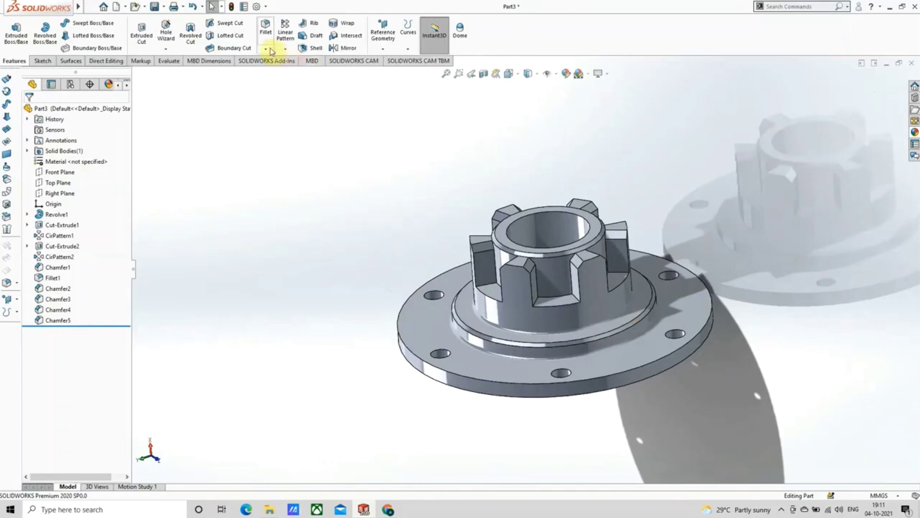
{"action": "left_click", "coordinate": [266, 32]}
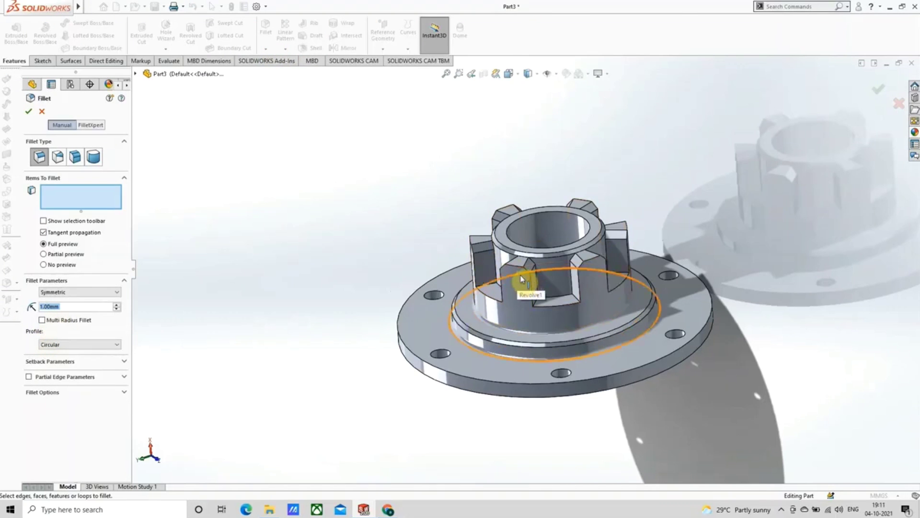
{"action": "left_click", "coordinate": [524, 279]}
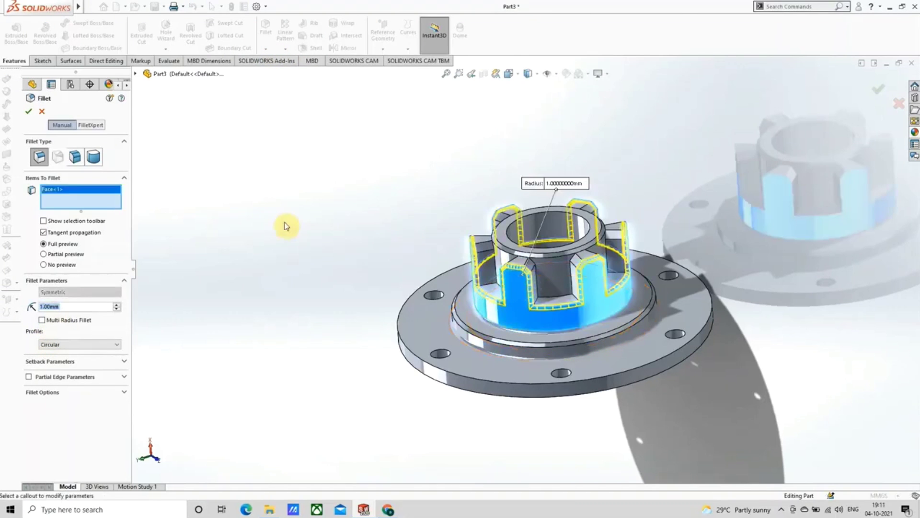
{"action": "left_click", "coordinate": [27, 113]}
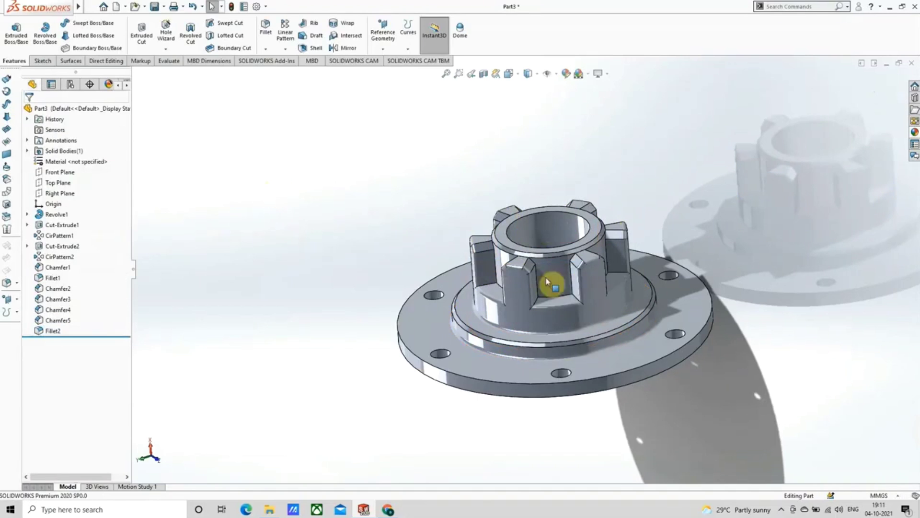
{"action": "scroll", "coordinate": [553, 284], "scroll_direction": "down", "scroll_amount": 3}
{"action": "middle_click_drag", "start_coordinate": [573, 263], "coordinate": [507, 341]}
{"action": "scroll", "coordinate": [524, 335], "scroll_direction": "up", "scroll_amount": 3}
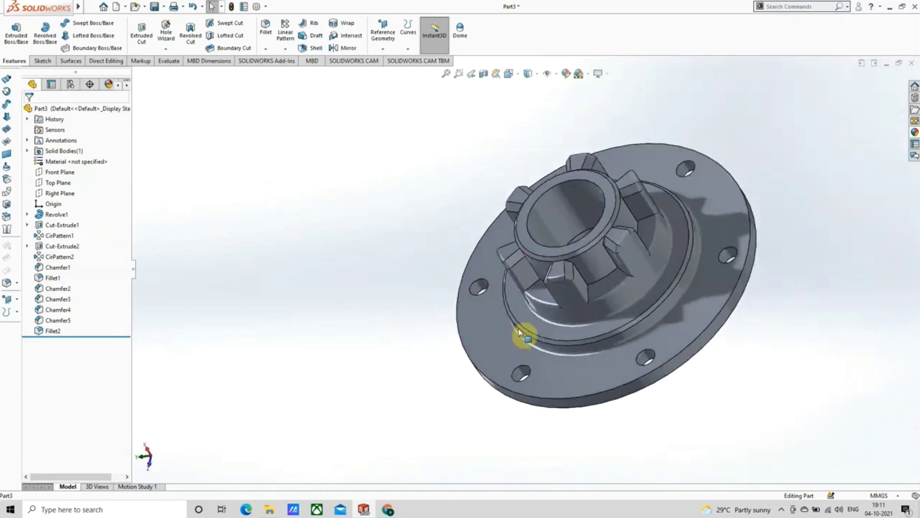
Step: Inspect the finished hub from several angles in shaded display without edges, and restore the shaded-with-edges display
{"action": "middle_click_drag", "start_coordinate": [516, 283], "coordinate": [530, 199]}
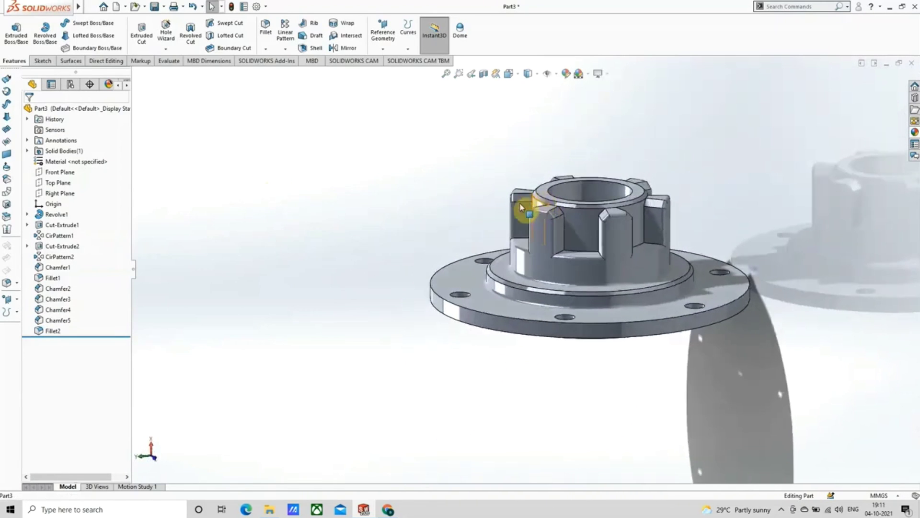
{"action": "left_click", "coordinate": [536, 74]}
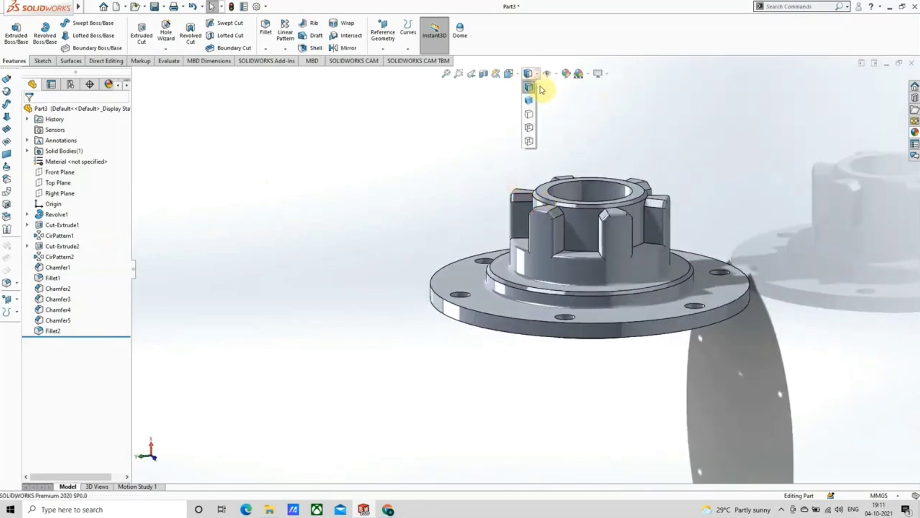
{"action": "left_click", "coordinate": [533, 101]}
{"action": "middle_click_drag", "start_coordinate": [663, 211], "coordinate": [621, 309]}
{"action": "left_click", "coordinate": [540, 76]}
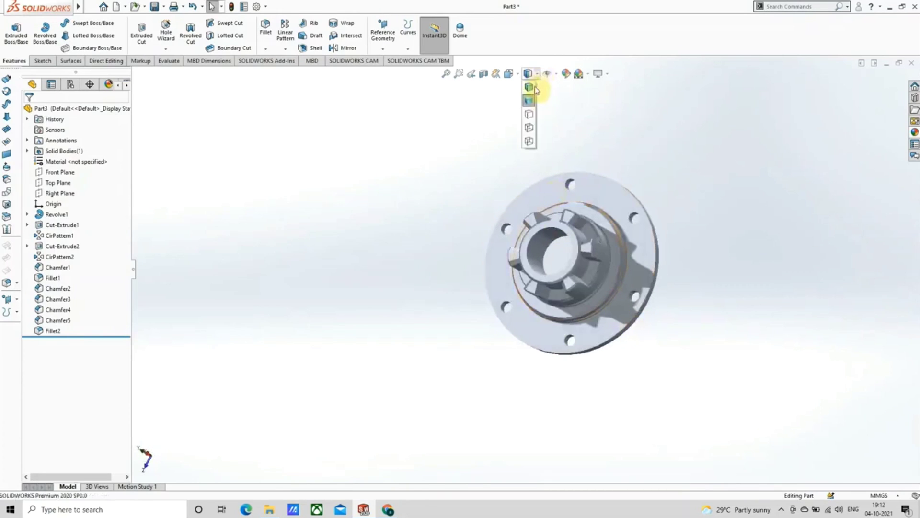
{"action": "left_click", "coordinate": [529, 87]}
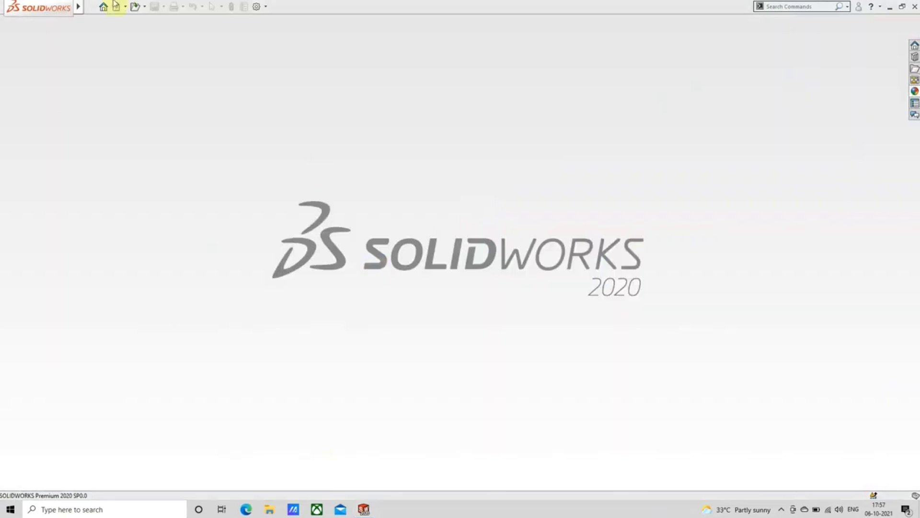
Step: Create a new part document and start a sketch on the Front Plane
{"action": "left_click", "coordinate": [116, 7]}
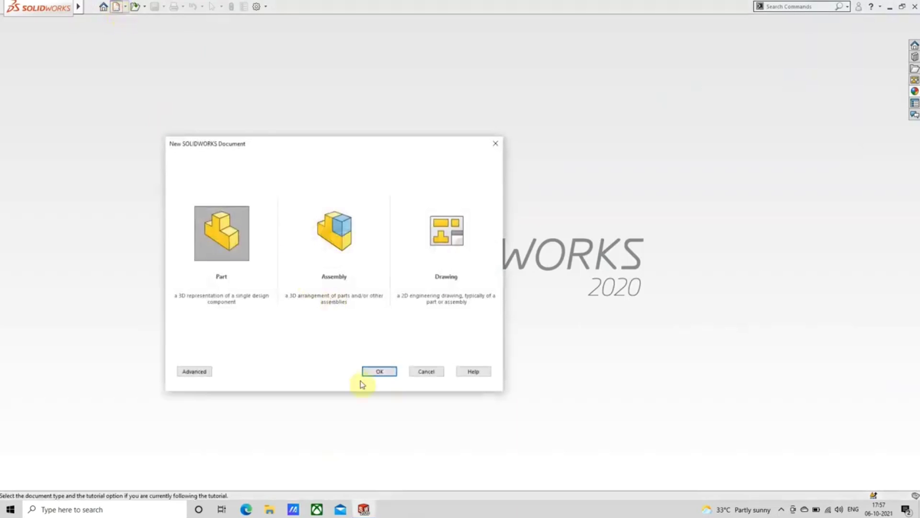
{"action": "left_click", "coordinate": [379, 371]}
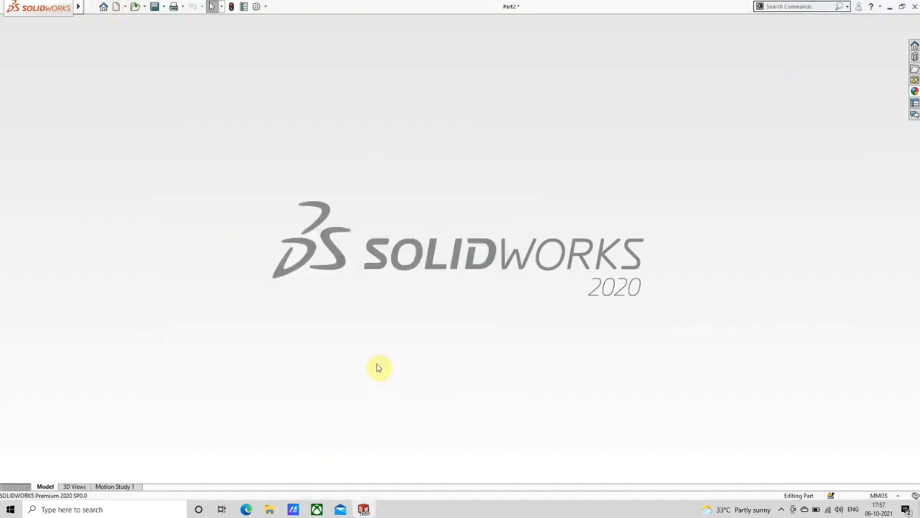
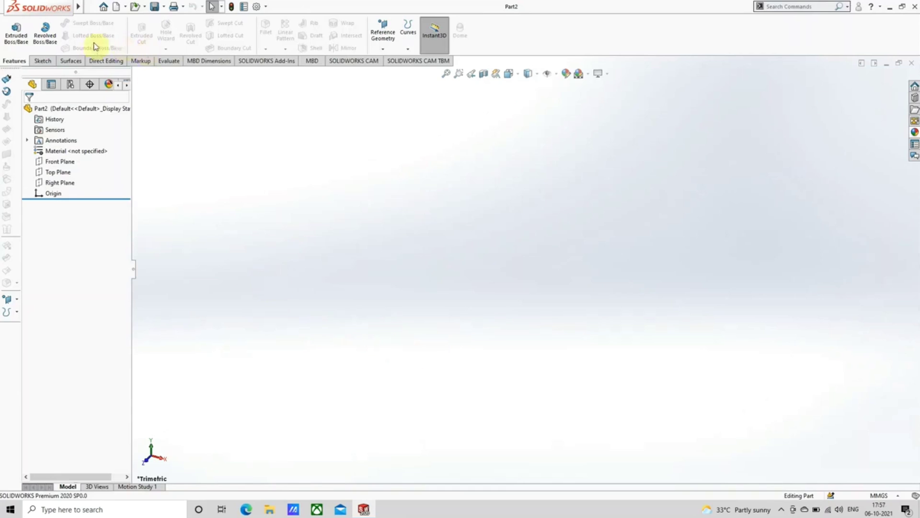
{"action": "left_click", "coordinate": [58, 162]}
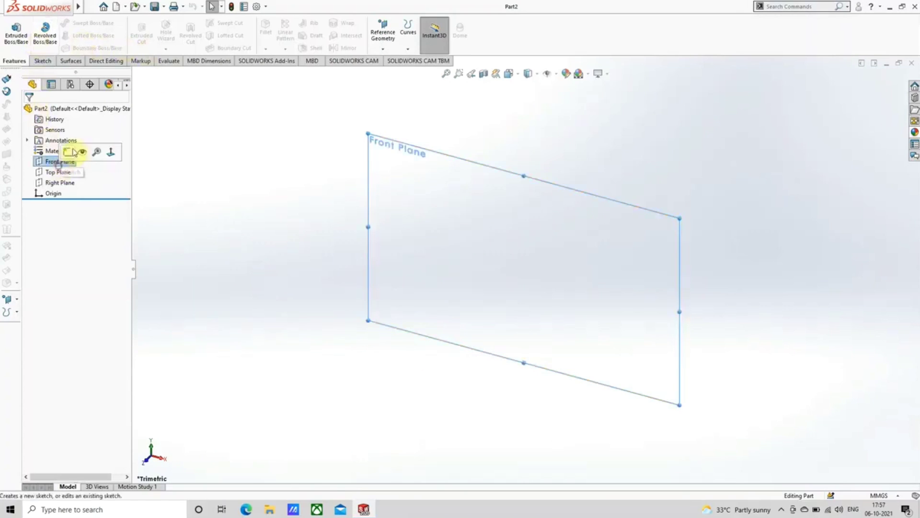
{"action": "left_click", "coordinate": [68, 153]}
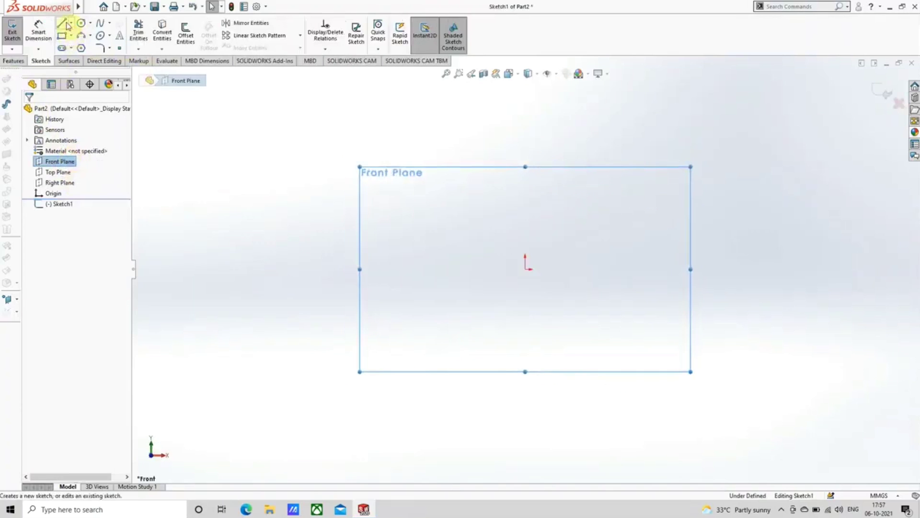
Step: Sketch a horizontal construction centerline about 142 mm long, starting at the origin and extending along positive X
{"action": "left_click", "coordinate": [70, 23]}
{"action": "left_click", "coordinate": [75, 48]}
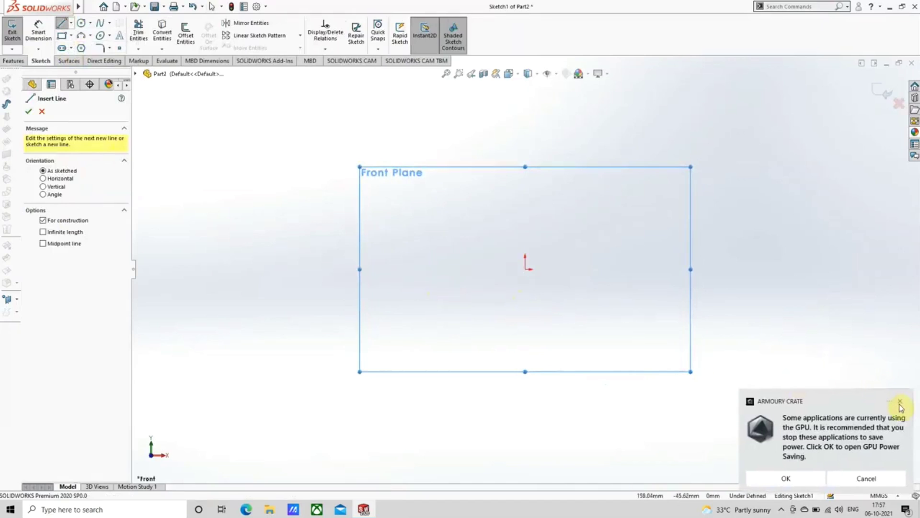
{"action": "left_click", "coordinate": [899, 402]}
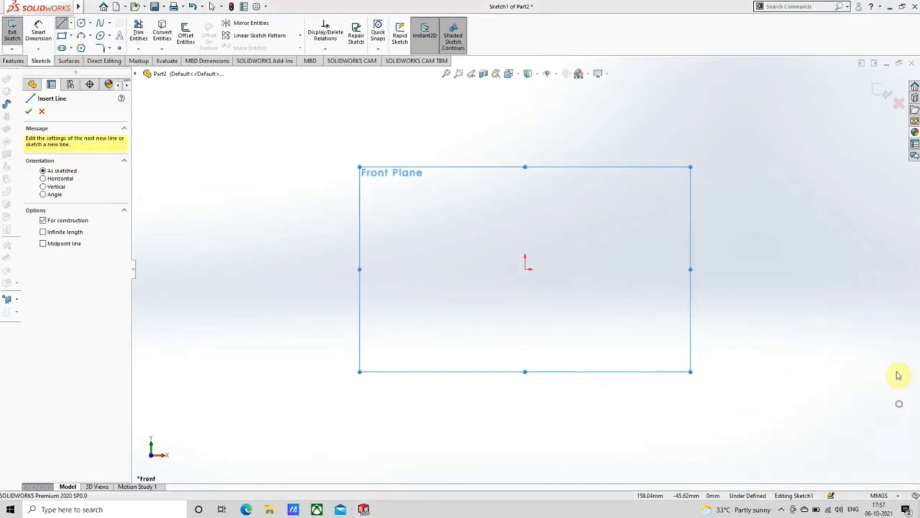
{"action": "left_click", "coordinate": [525, 270]}
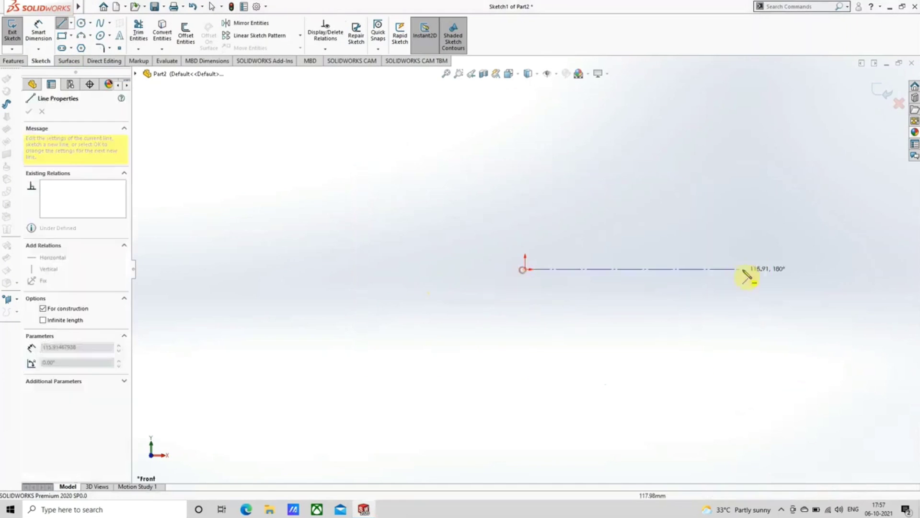
{"action": "left_click", "coordinate": [790, 269]}
{"action": "right_click", "coordinate": [791, 270]}
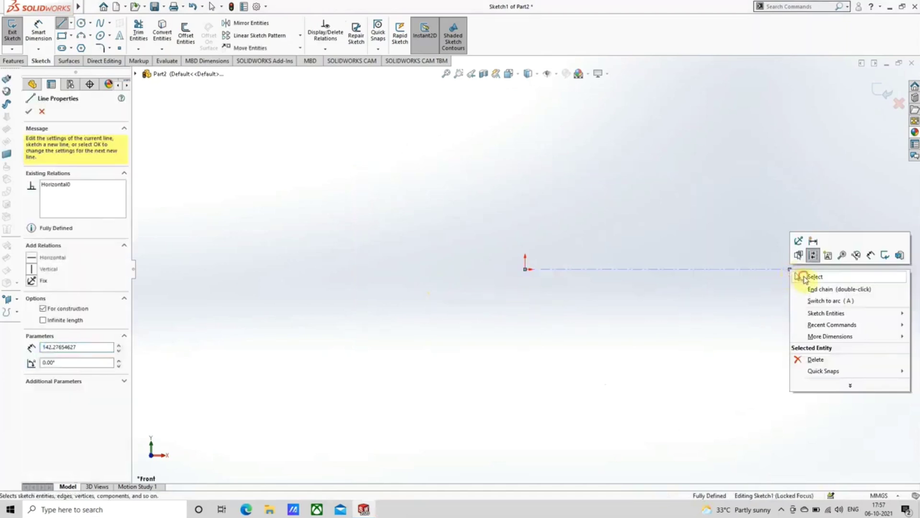
{"action": "left_click", "coordinate": [815, 277]}
Step: Sketch a vertical construction centerline about 31 mm long, going up from the origin
{"action": "left_click", "coordinate": [71, 24]}
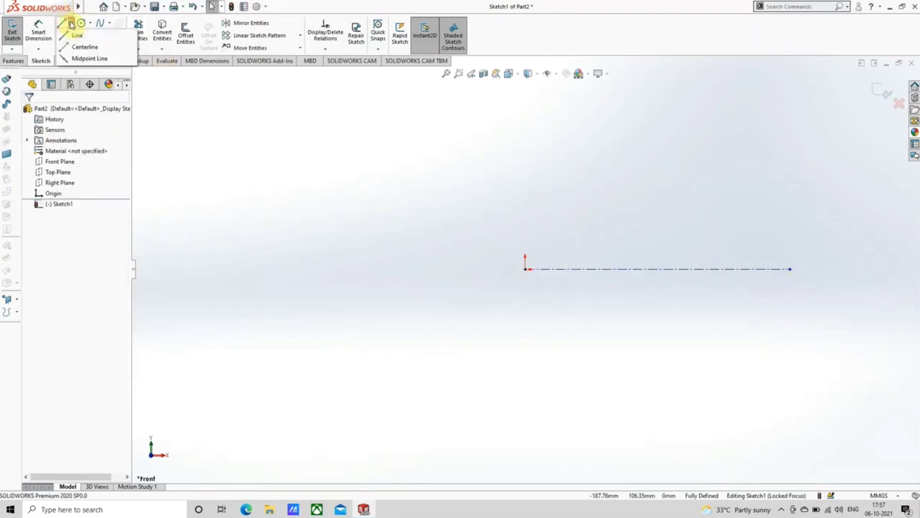
{"action": "left_click", "coordinate": [75, 35]}
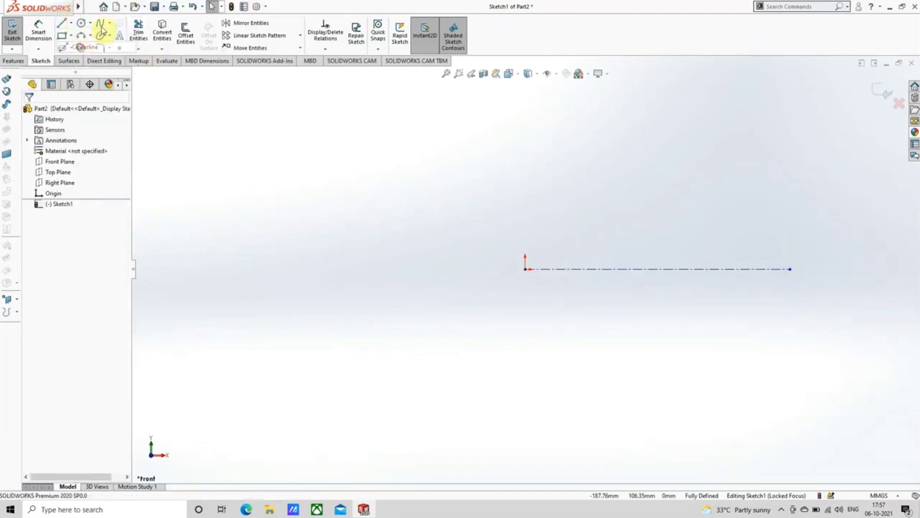
{"action": "left_click", "coordinate": [526, 269]}
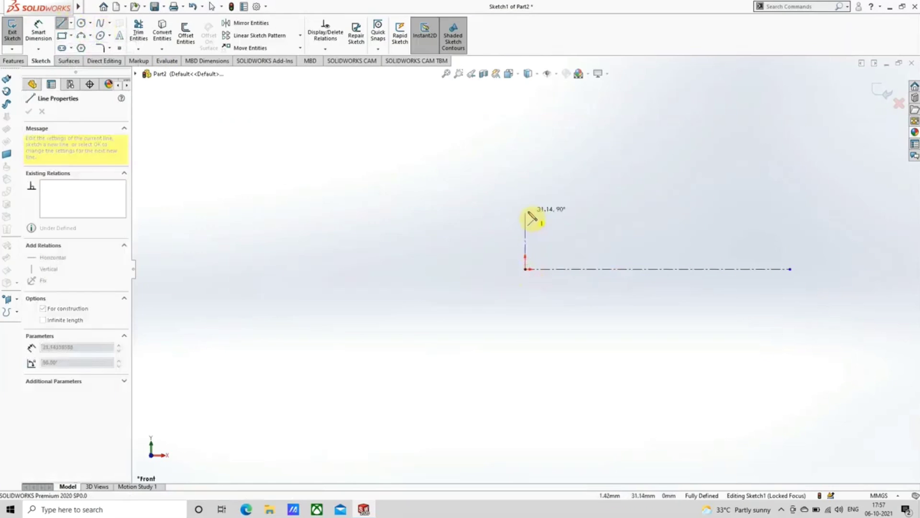
{"action": "left_click", "coordinate": [526, 211]}
{"action": "right_click", "coordinate": [526, 211]}
{"action": "left_click", "coordinate": [546, 219]}
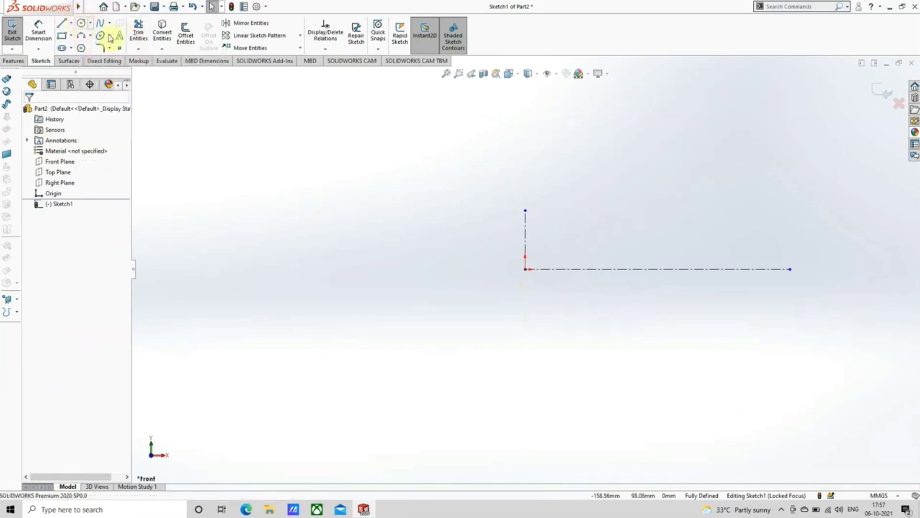
Step: Dimension the horizontal centerline's length to 116.5 mm
{"action": "left_click", "coordinate": [39, 34]}
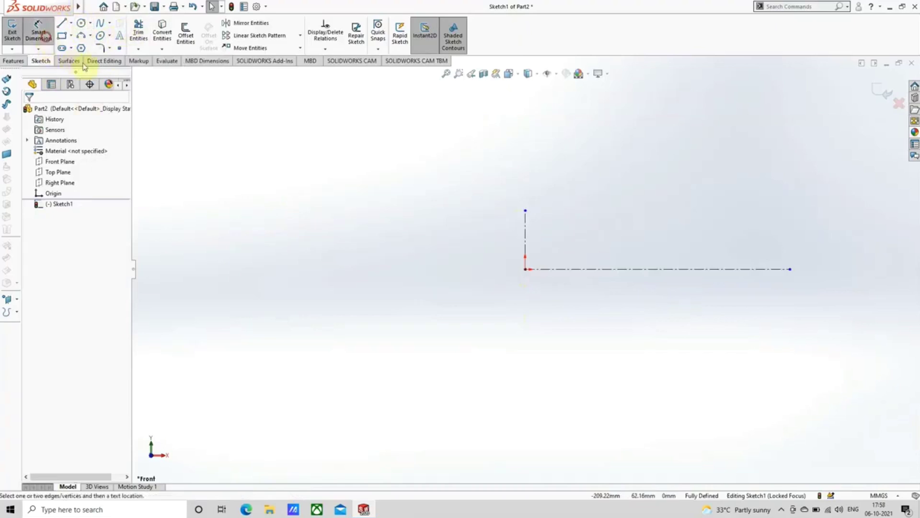
{"action": "left_click", "coordinate": [595, 270]}
{"action": "left_click", "coordinate": [601, 335]}
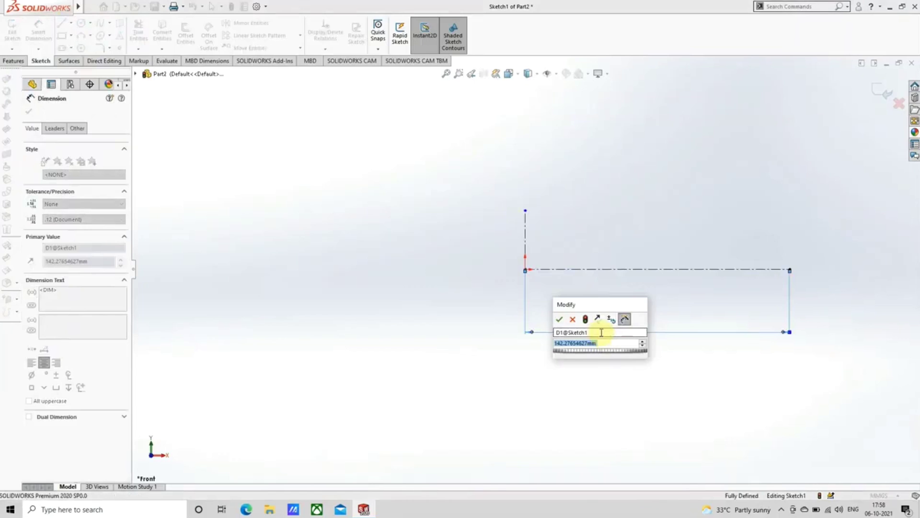
{"action": "type", "text": "116.5"}
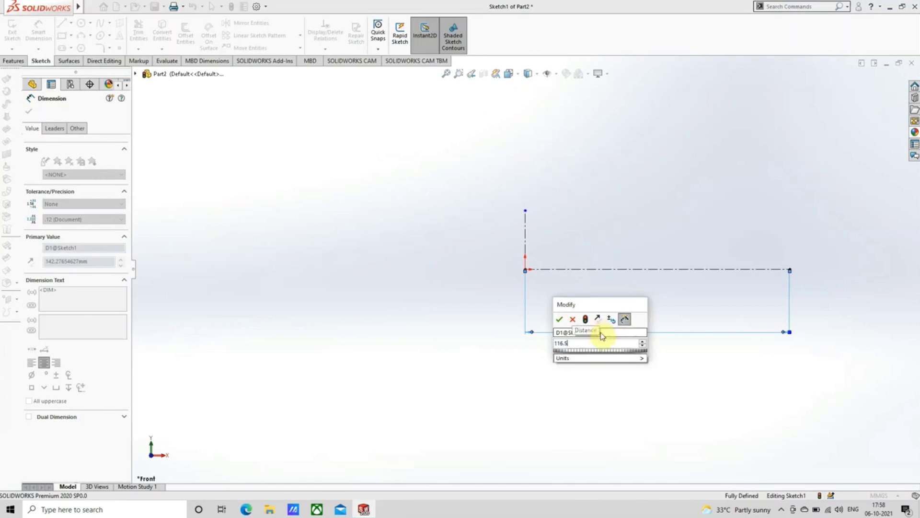
{"action": "key", "text": "Return"}
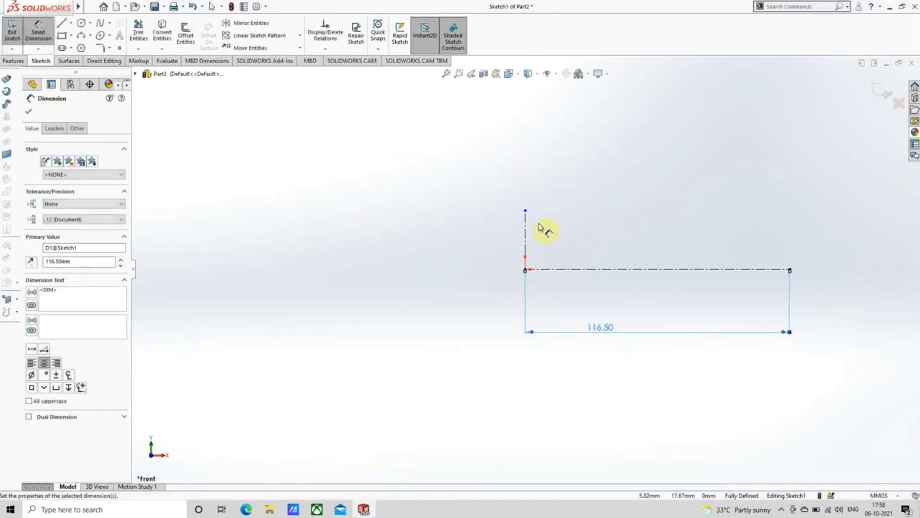
Step: Dimension the vertical centerline's length to 12 mm and finish dimensioning
{"action": "left_click", "coordinate": [527, 239]}
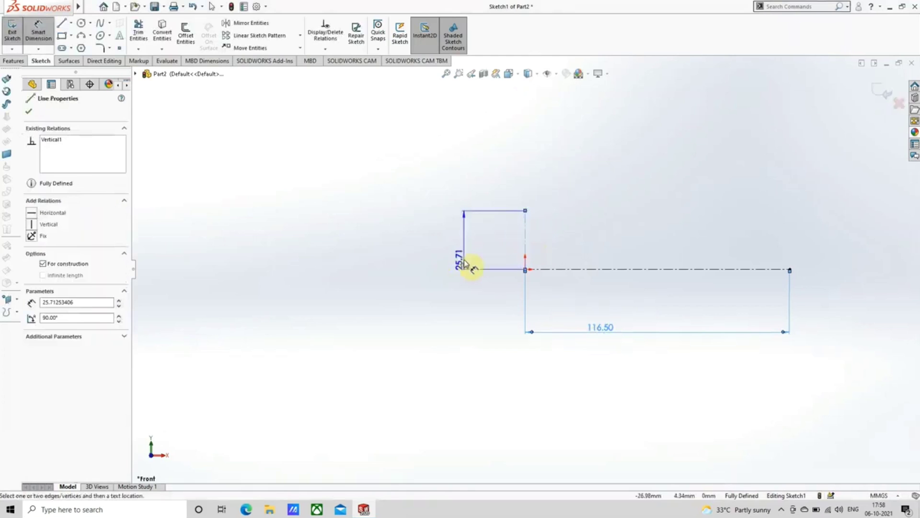
{"action": "left_click", "coordinate": [466, 261]}
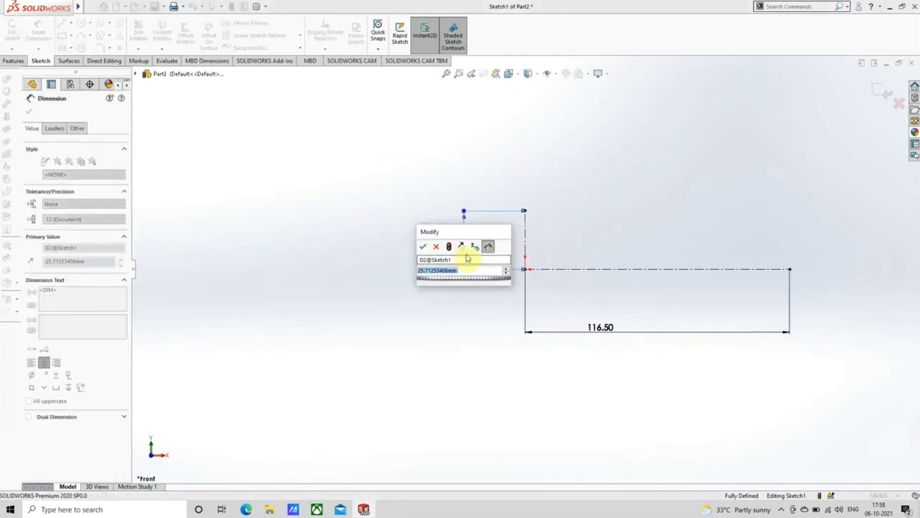
{"action": "type", "text": "12"}
{"action": "key", "text": "Return"}
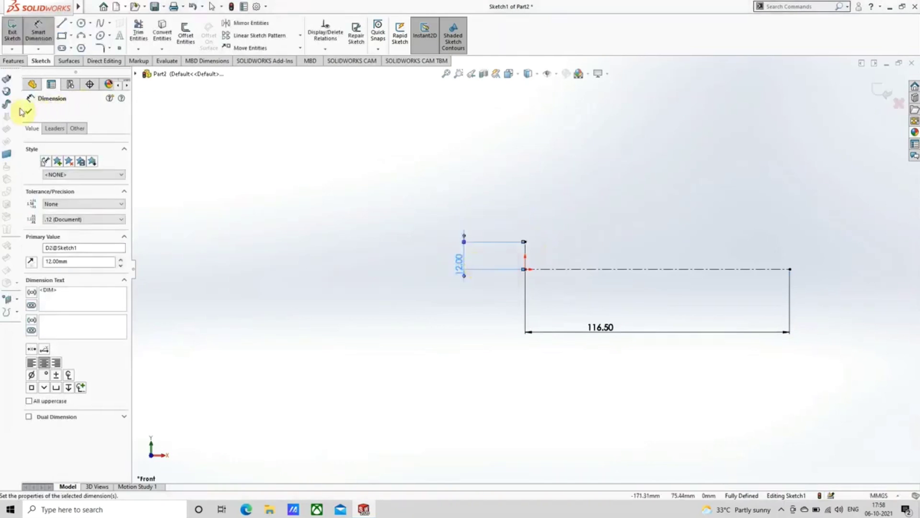
{"action": "left_click", "coordinate": [26, 111]}
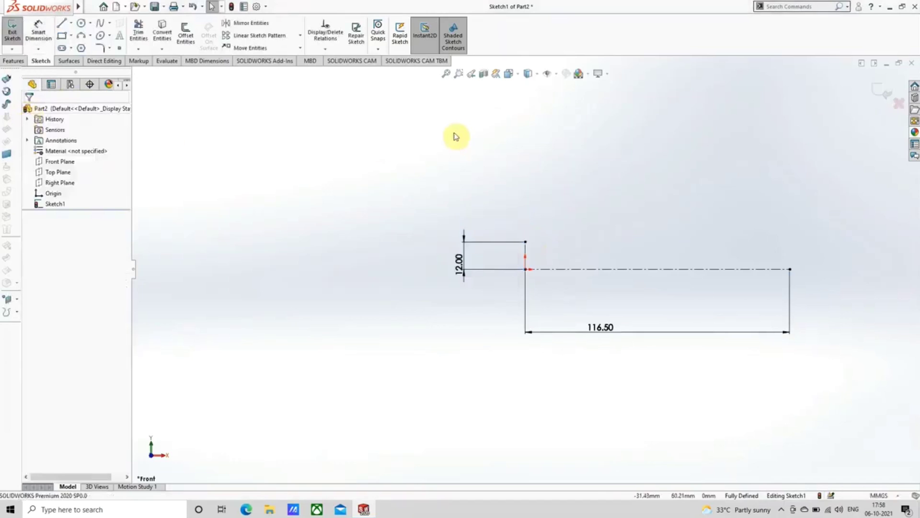
Step: Sketch the profile's first two steps from the vertical centerline's upper end: about 11.5 mm horizontal, a short rise, then about 17.5 mm horizontal
{"action": "scroll", "coordinate": [637, 236], "scroll_direction": "up", "scroll_amount": 3}
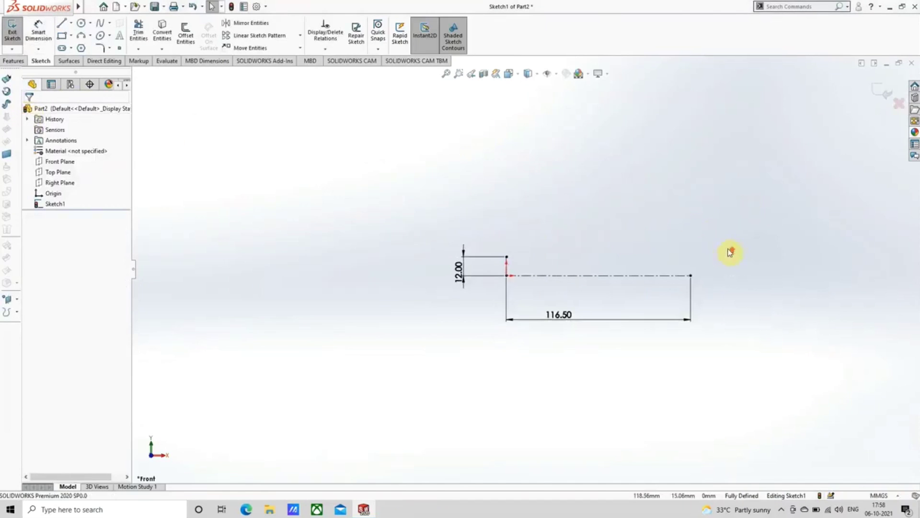
{"action": "scroll", "coordinate": [710, 255], "scroll_direction": "down", "scroll_amount": 2}
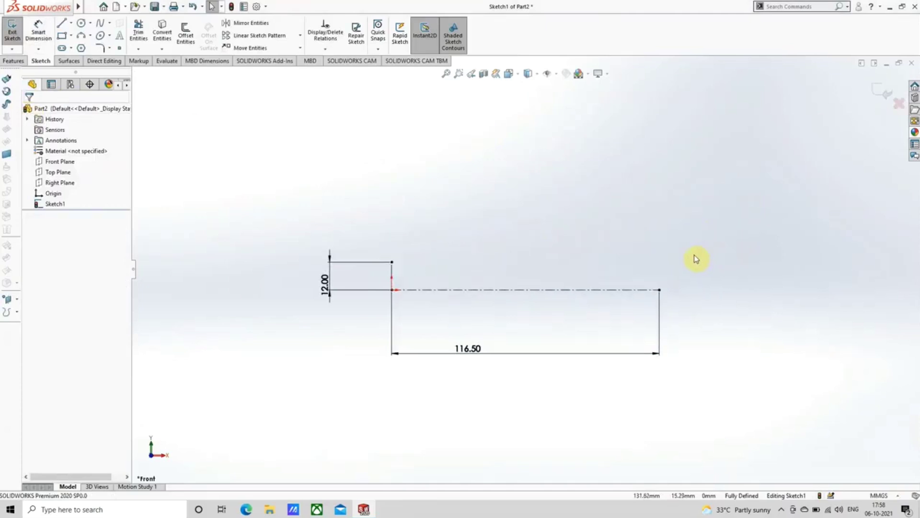
{"action": "left_click", "coordinate": [61, 23]}
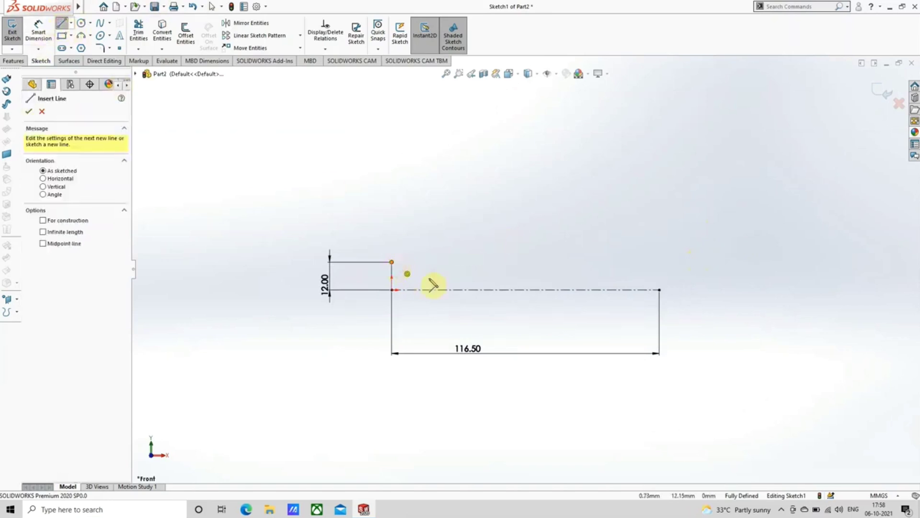
{"action": "scroll", "coordinate": [542, 262], "scroll_direction": "down", "scroll_amount": 3}
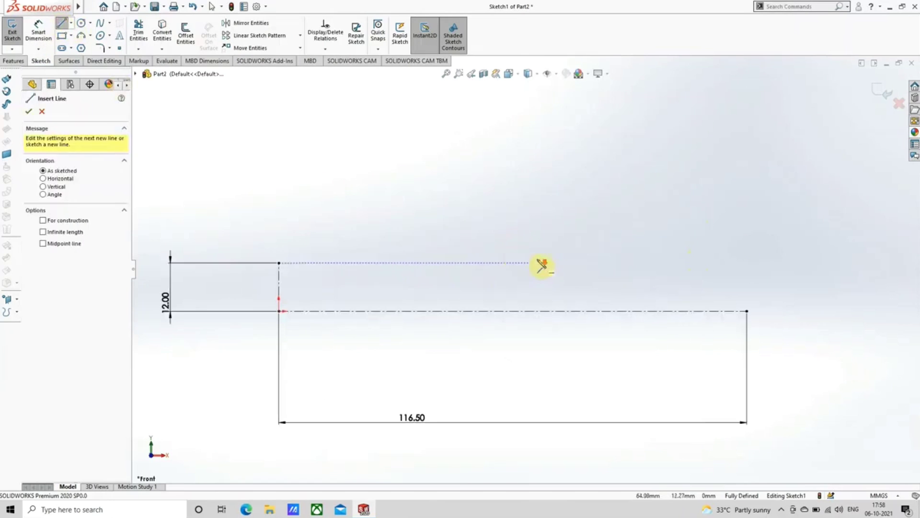
{"action": "left_click", "coordinate": [279, 263]}
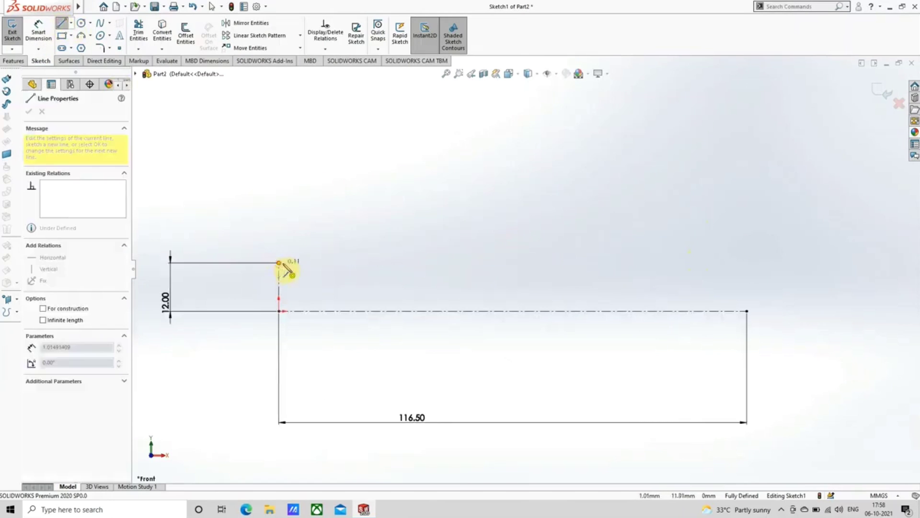
{"action": "left_click", "coordinate": [325, 263]}
{"action": "left_click", "coordinate": [326, 248]}
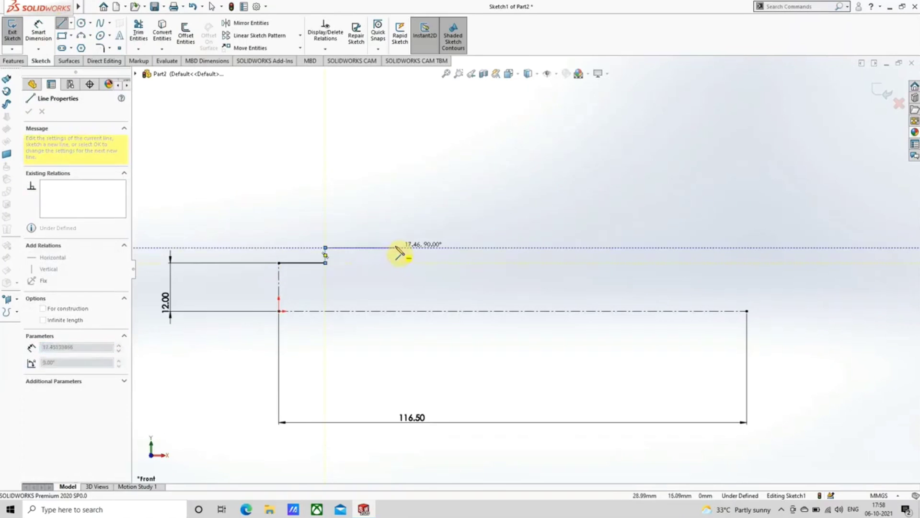
{"action": "left_click", "coordinate": [397, 248]}
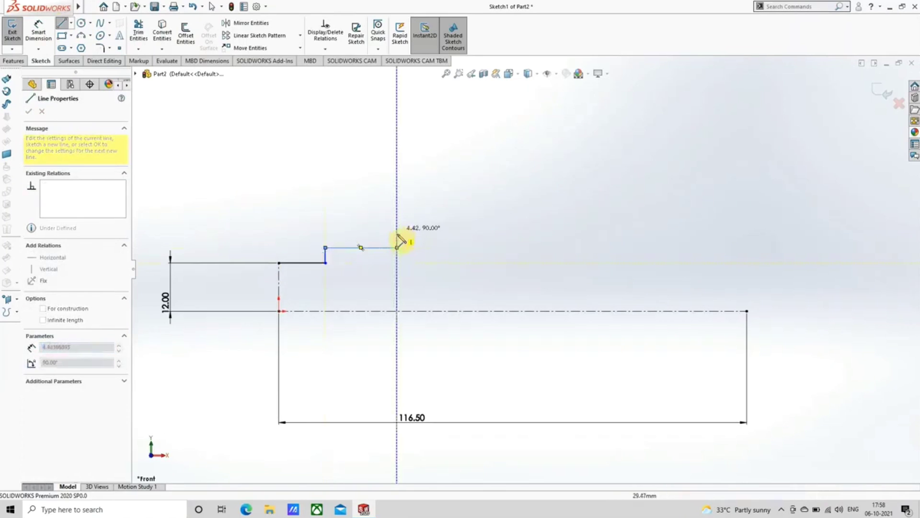
Step: Continue the profile with a narrow raised collar, a slightly lower horizontal segment about 22 mm long and a drop of about 3 mm
{"action": "left_click", "coordinate": [396, 237]}
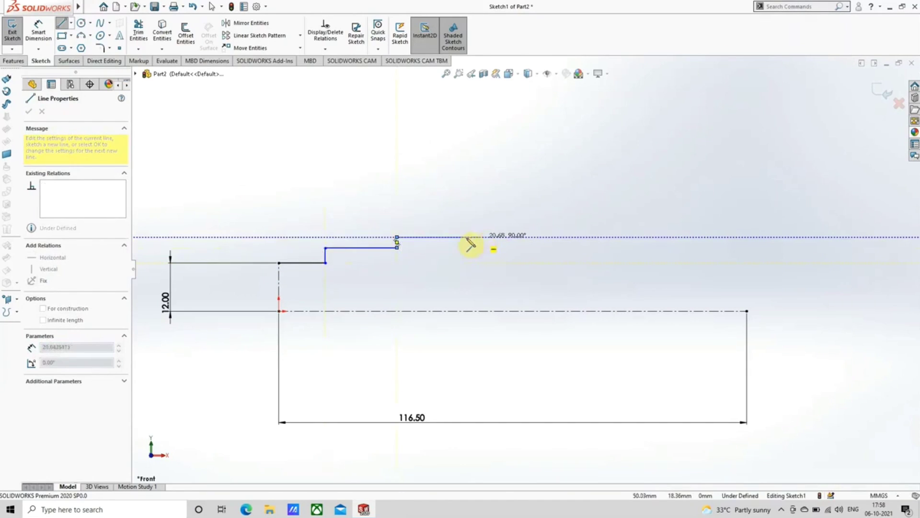
{"action": "left_click", "coordinate": [421, 237]}
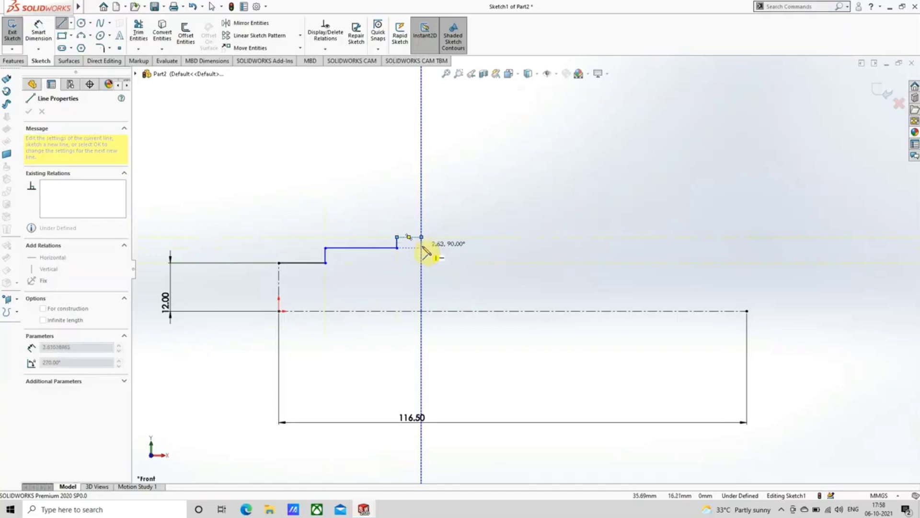
{"action": "left_click", "coordinate": [421, 243]}
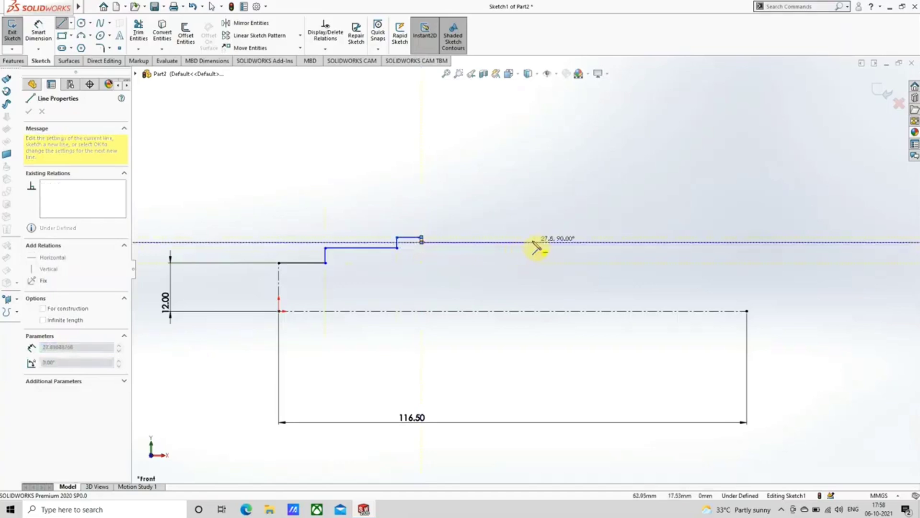
{"action": "left_click", "coordinate": [510, 246]}
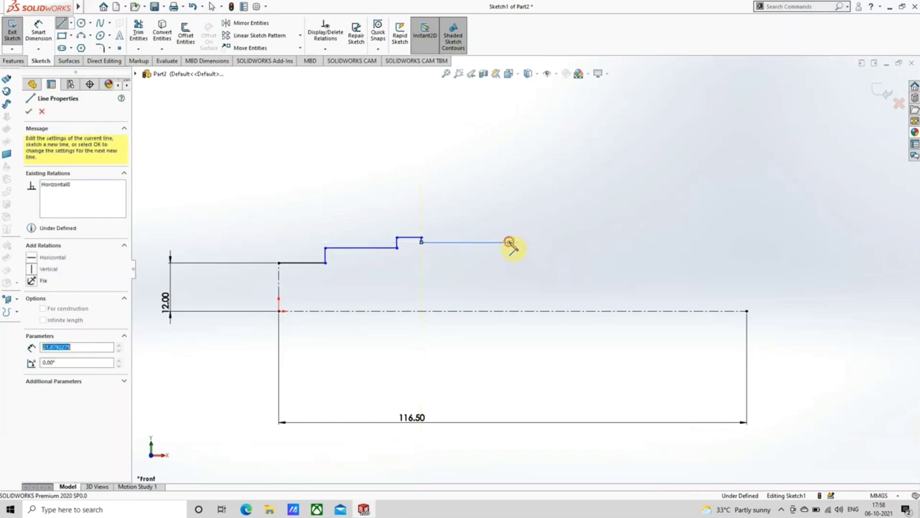
{"action": "left_click", "coordinate": [509, 255]}
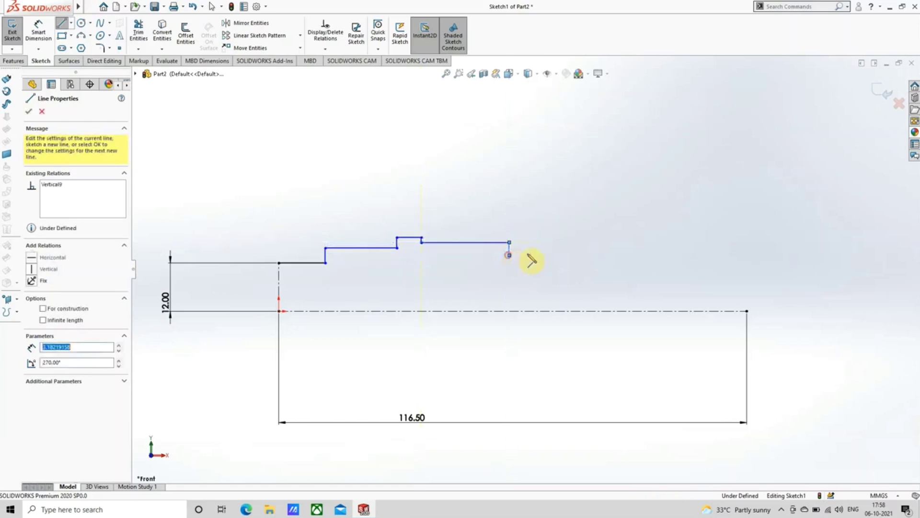
Step: Add a short horizontal segment, a short downward taper, and a horizontal segment about 17.7 mm long to the profile
{"action": "left_click", "coordinate": [535, 255]}
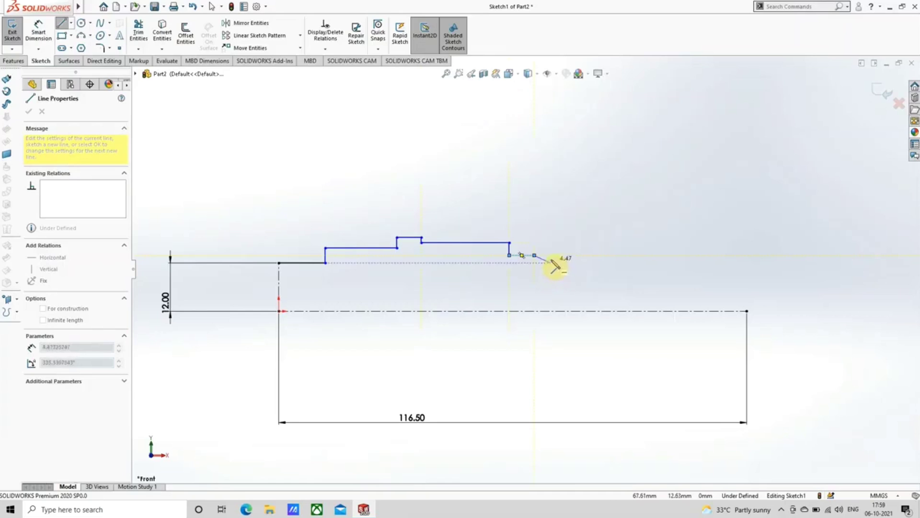
{"action": "left_click", "coordinate": [552, 260]}
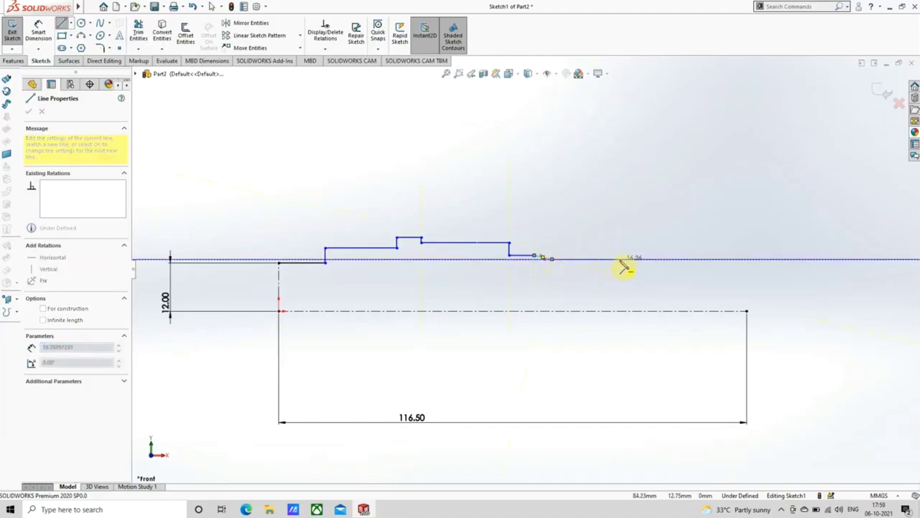
{"action": "left_click", "coordinate": [623, 259]}
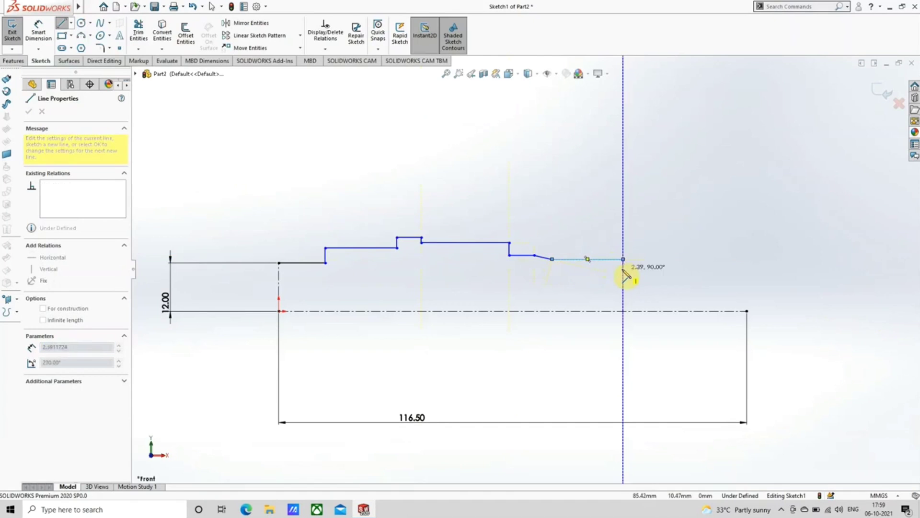
Step: Sketch a groove about 4.8 mm wide, extend the profile horizontally above the centerline's far end, and close it down to that endpoint
{"action": "left_click", "coordinate": [623, 270]}
{"action": "left_click", "coordinate": [643, 269]}
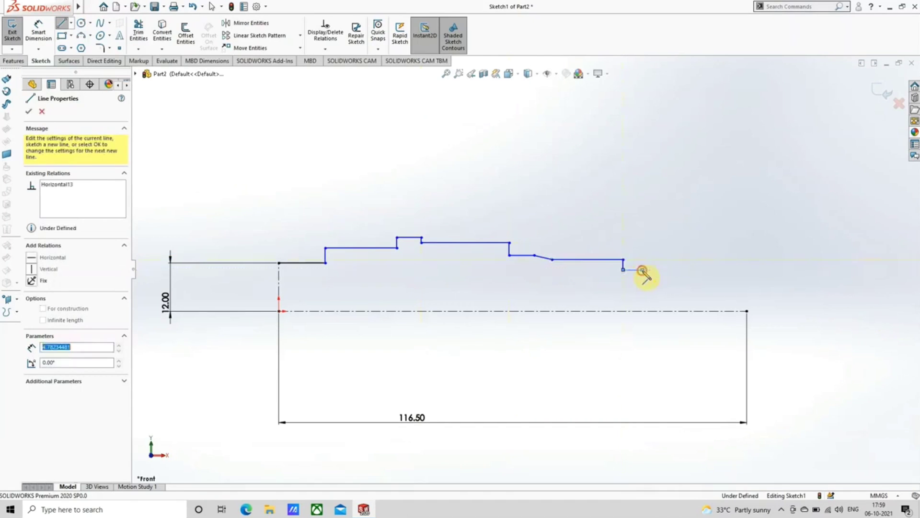
{"action": "left_click", "coordinate": [643, 259]}
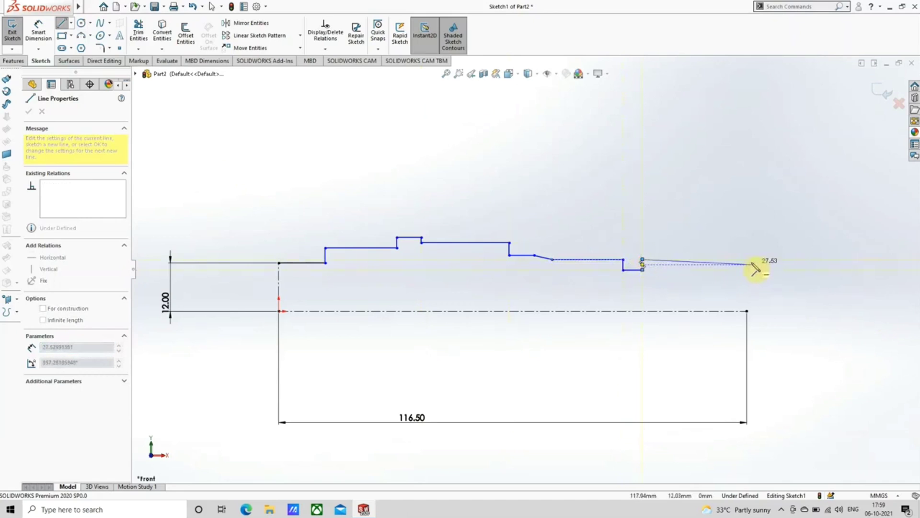
{"action": "left_click", "coordinate": [746, 262]}
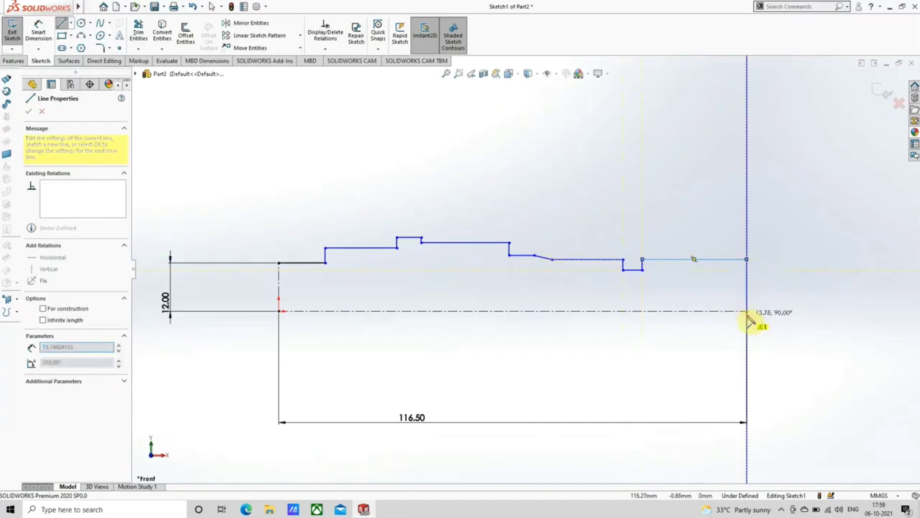
{"action": "left_click", "coordinate": [746, 311]}
{"action": "right_click", "coordinate": [746, 309]}
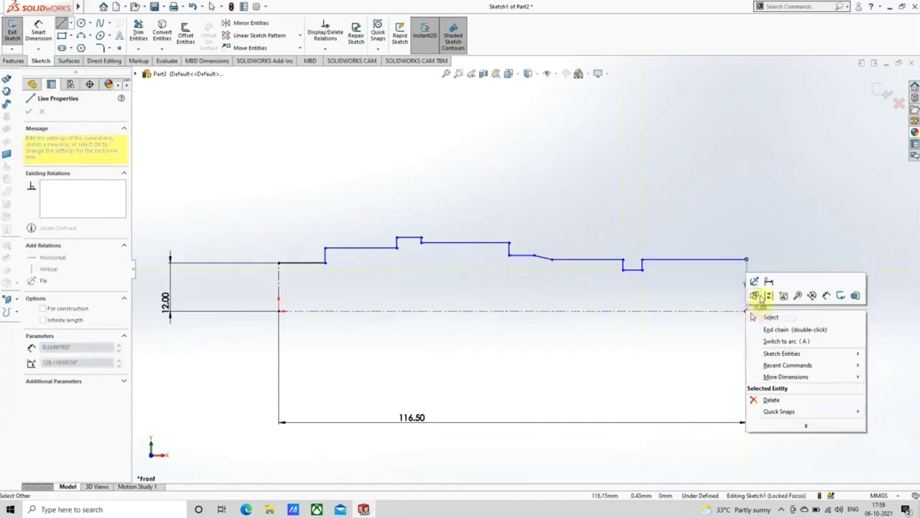
{"action": "left_click", "coordinate": [763, 317]}
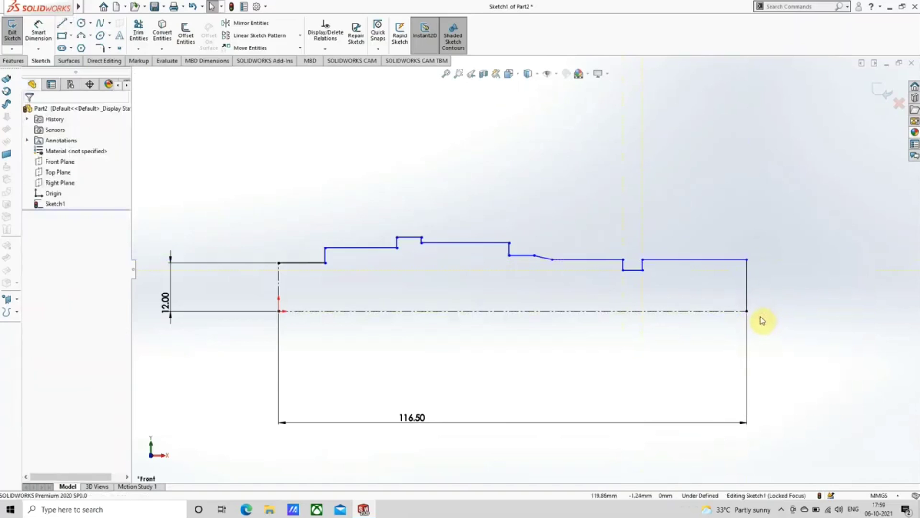
Step: Make the profile's first horizontal segment at the origin end and its last one at the far end collinear
{"action": "left_click", "coordinate": [303, 263]}
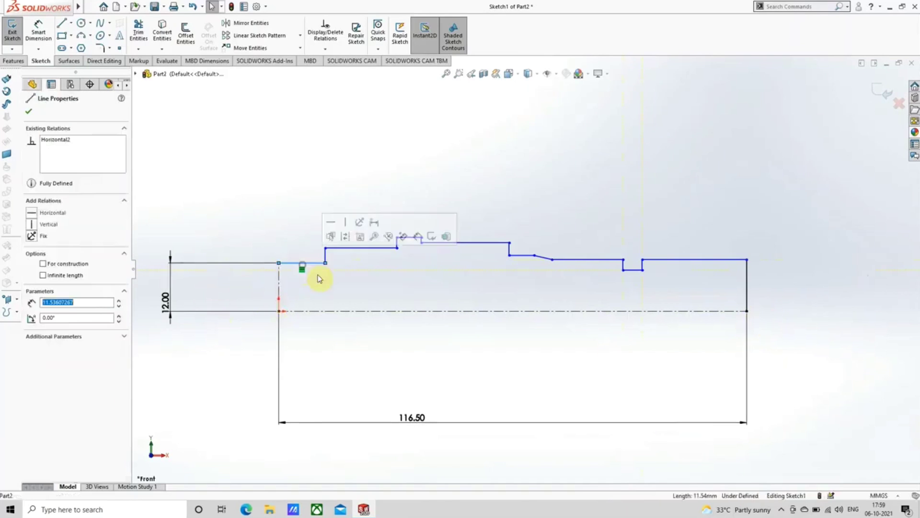
{"action": "left_click", "coordinate": [713, 260], "text": "ctrl"}
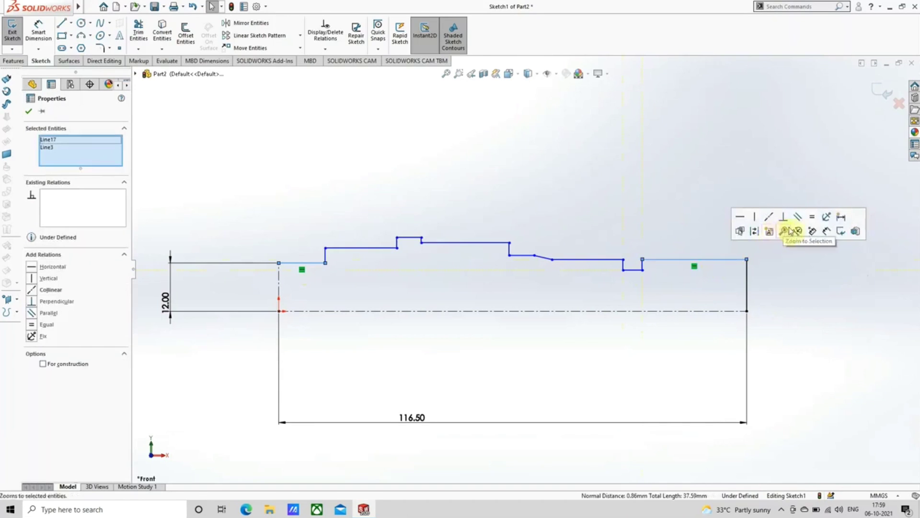
{"action": "left_click", "coordinate": [769, 216]}
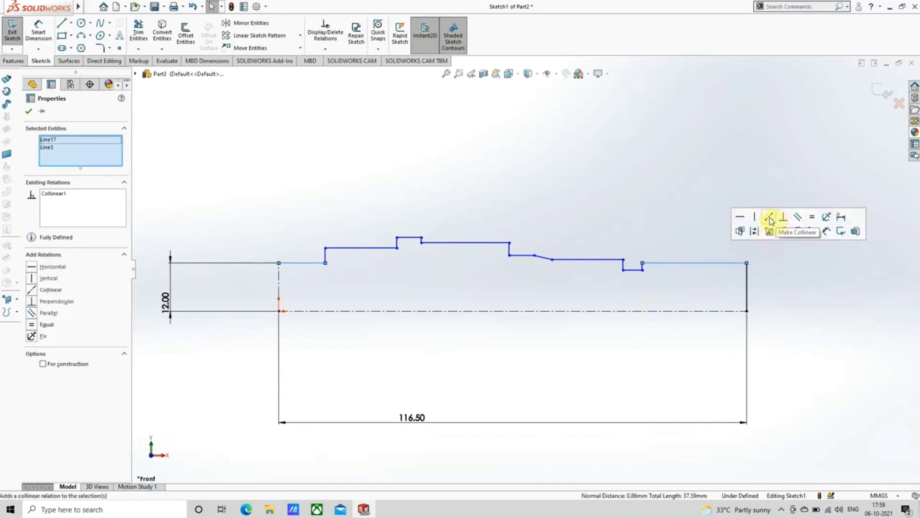
{"action": "left_click", "coordinate": [570, 275]}
Step: Select the horizontal profile segment between the taper and the groove
{"action": "left_click", "coordinate": [585, 259]}
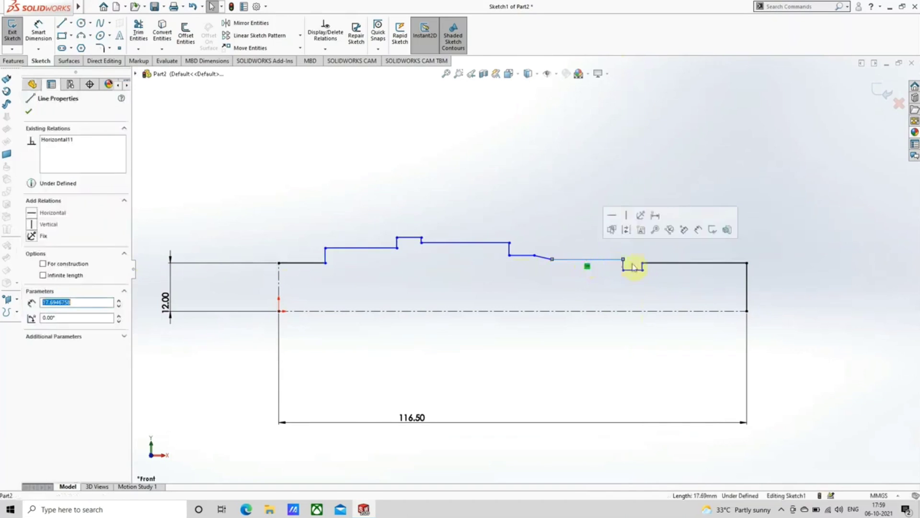
Step: Make the horizontal line between the taper and the groove collinear with the line at the shaft's right end
{"action": "left_click", "coordinate": [655, 264], "text": "ctrl"}
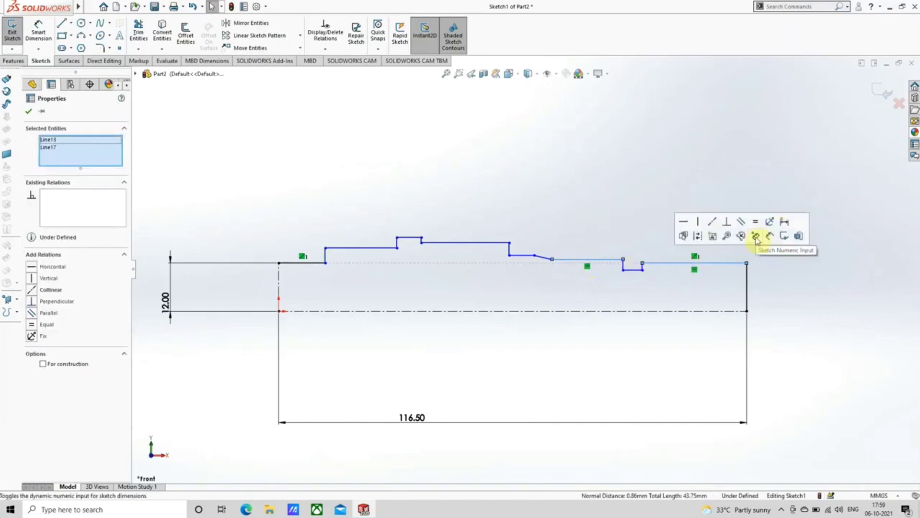
{"action": "left_click", "coordinate": [712, 223]}
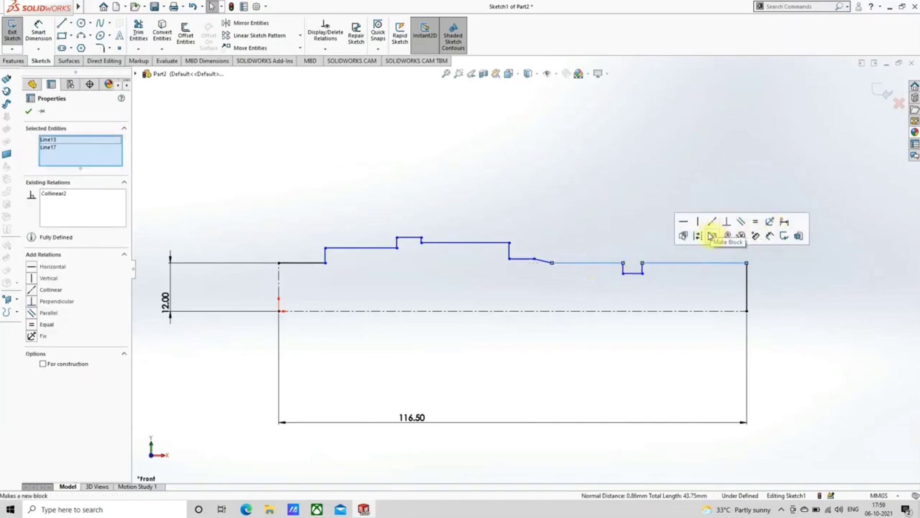
{"action": "left_click", "coordinate": [28, 113]}
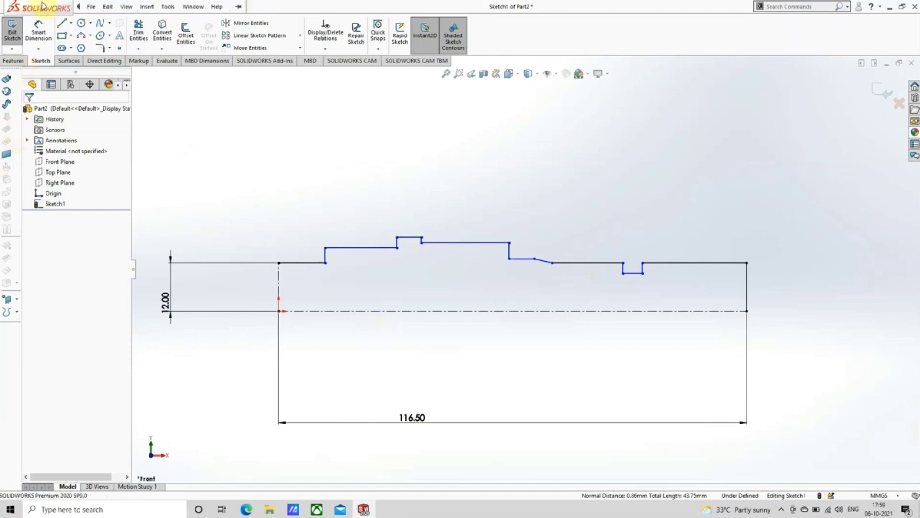
Step: Dimension the horizontal line at the shaft profile's right end to 2.50 mm
{"action": "left_click", "coordinate": [30, 41]}
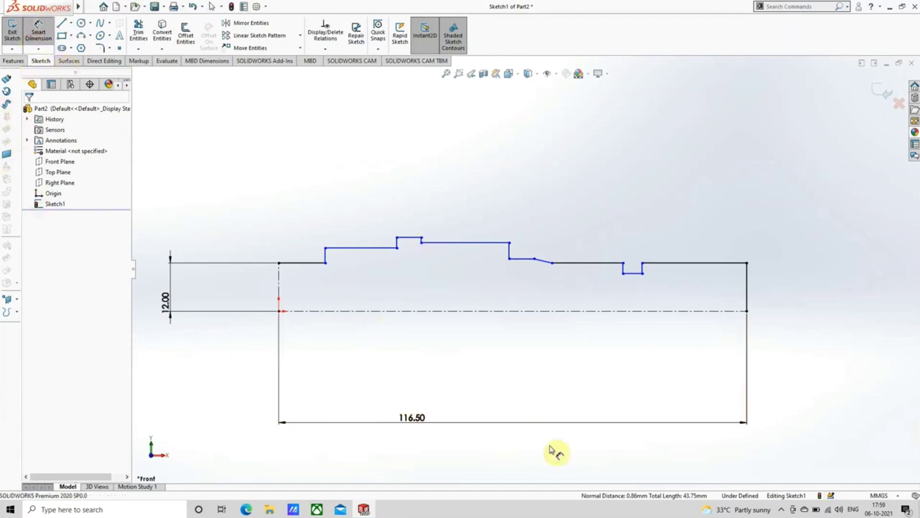
{"action": "left_click", "coordinate": [709, 263]}
{"action": "left_click", "coordinate": [710, 224]}
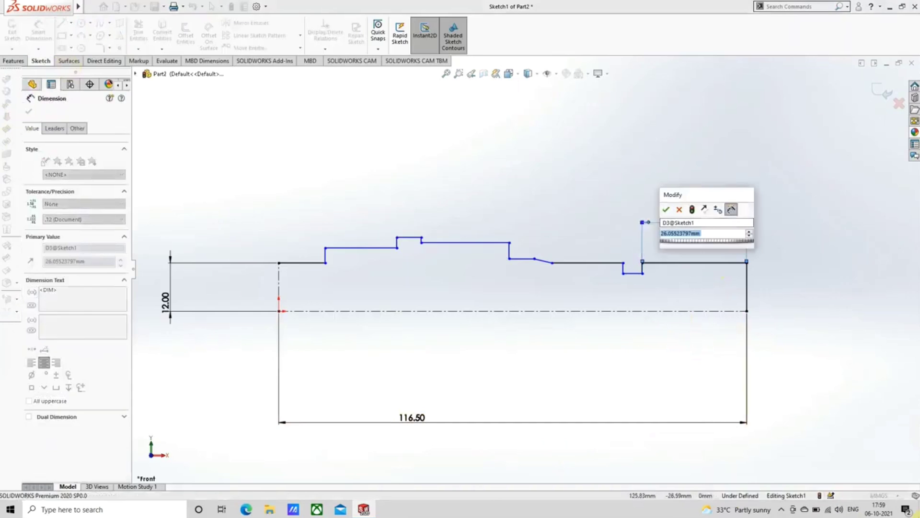
{"action": "type", "text": "23"}
{"action": "key", "text": "Return"}
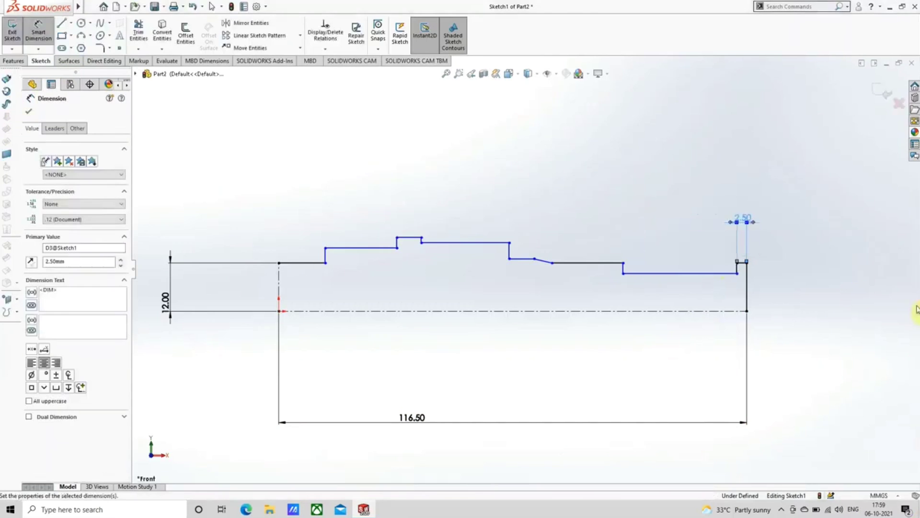
{"action": "left_click", "coordinate": [680, 273]}
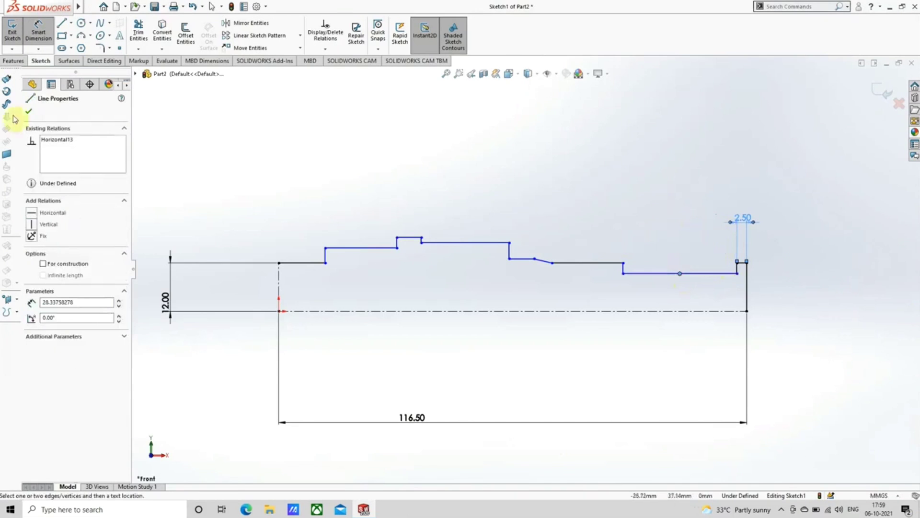
{"action": "left_click", "coordinate": [28, 111]}
{"action": "right_click", "coordinate": [522, 175]}
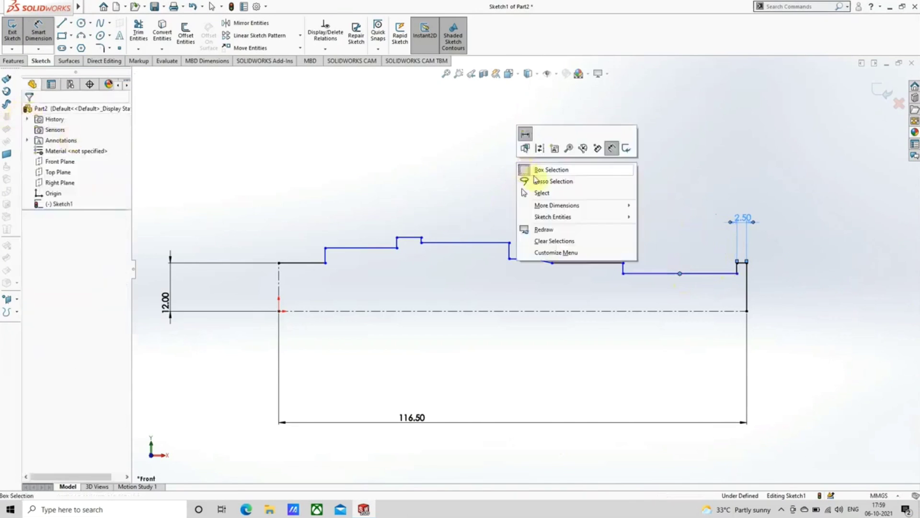
{"action": "left_click", "coordinate": [534, 195]}
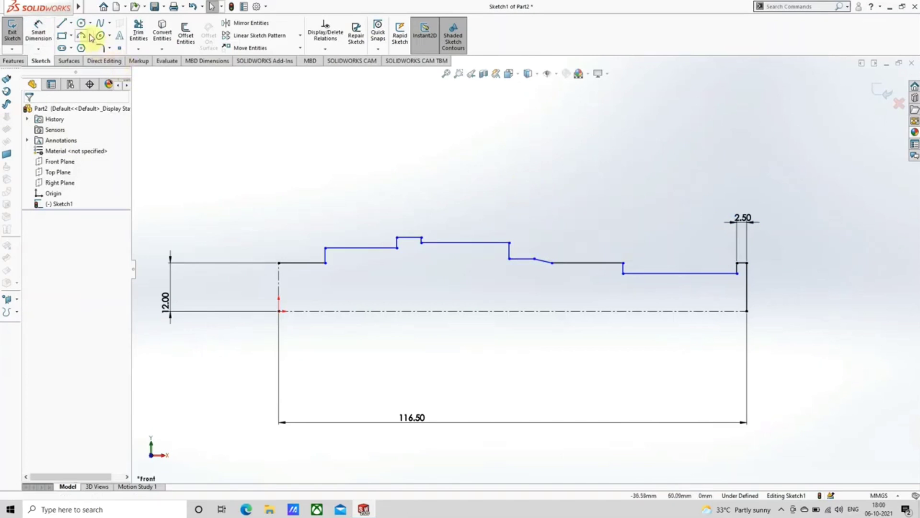
Step: Dimension the bottom line of the groove near the shaft's right end to a width of 2 mm
{"action": "left_click", "coordinate": [38, 31]}
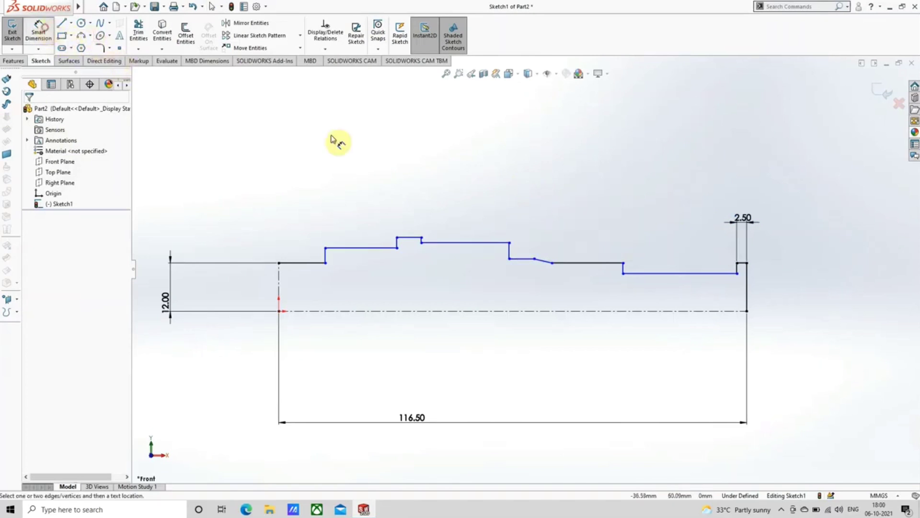
{"action": "left_click", "coordinate": [666, 273]}
{"action": "left_click", "coordinate": [671, 194]}
{"action": "type", "text": "2"}
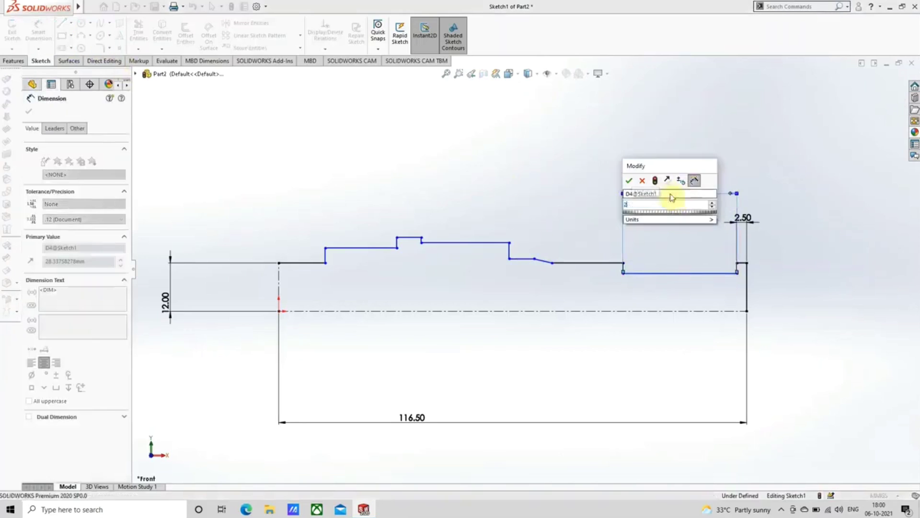
{"action": "key", "text": "Return"}
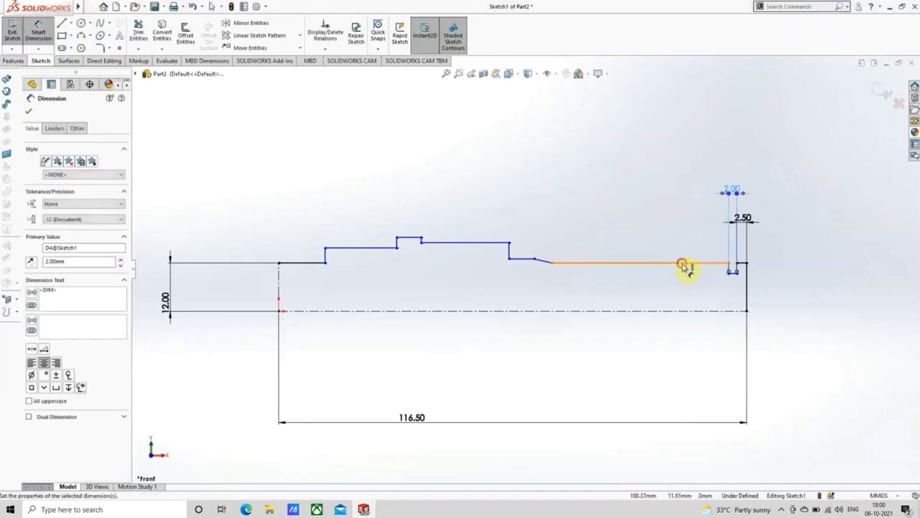
Step: Dimension the horizontal line between the taper and the groove to 21.5 mm
{"action": "left_click", "coordinate": [685, 263]}
{"action": "left_click", "coordinate": [675, 234]}
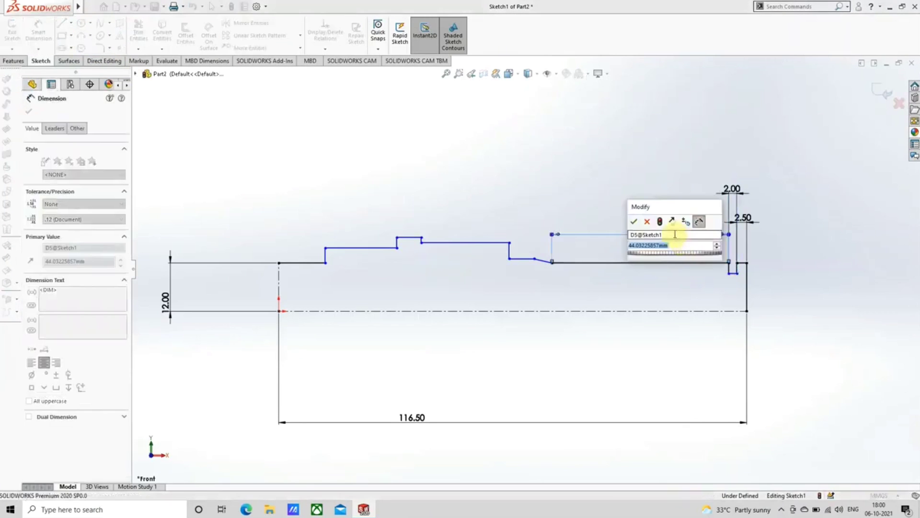
{"action": "type", "text": "21.5"}
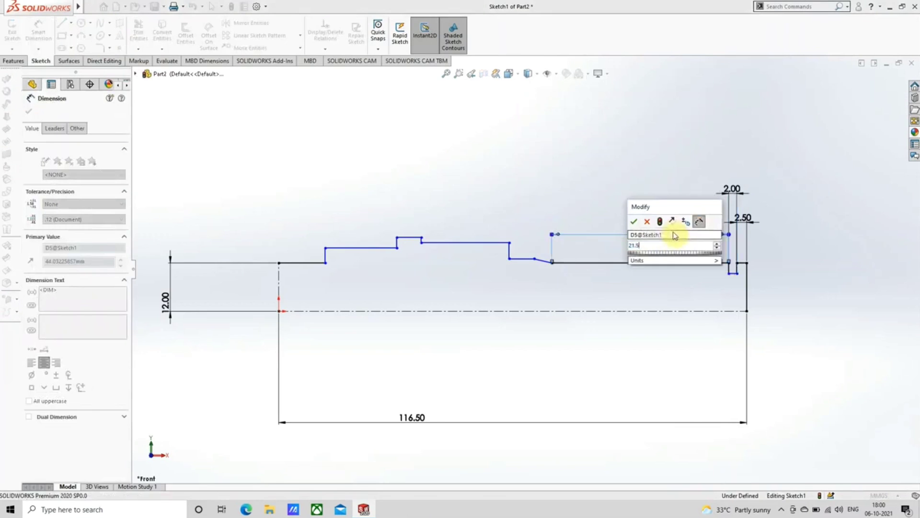
{"action": "key", "text": "Return"}
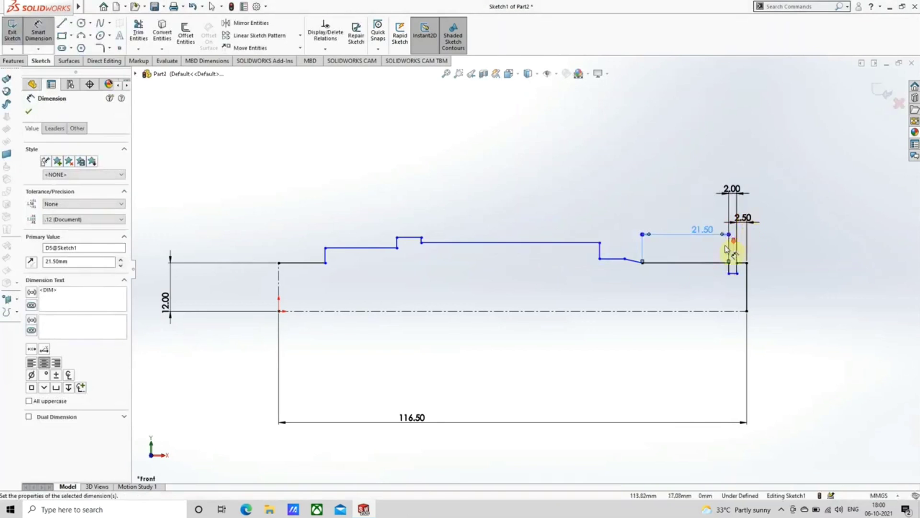
Step: Set the angle between the short taper line and the adjacent 21.50 mm horizontal line to 160 degrees
{"action": "scroll", "coordinate": [767, 242], "scroll_direction": "down", "scroll_amount": 2}
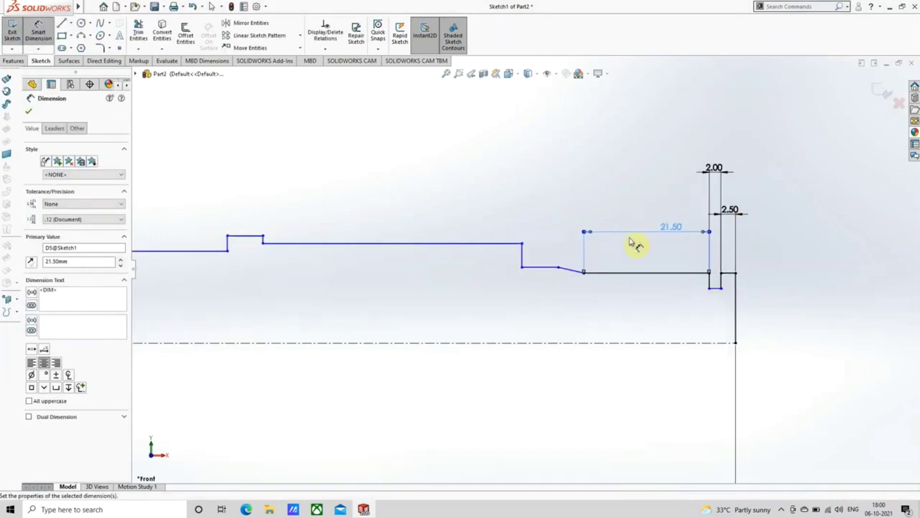
{"action": "left_click", "coordinate": [576, 273]}
{"action": "left_click", "coordinate": [614, 273]}
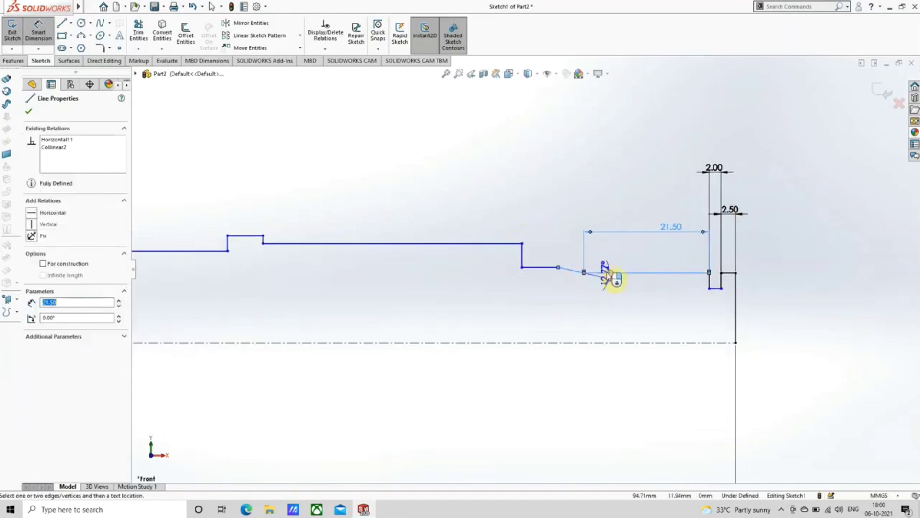
{"action": "left_click", "coordinate": [605, 269]}
{"action": "type", "text": "160"}
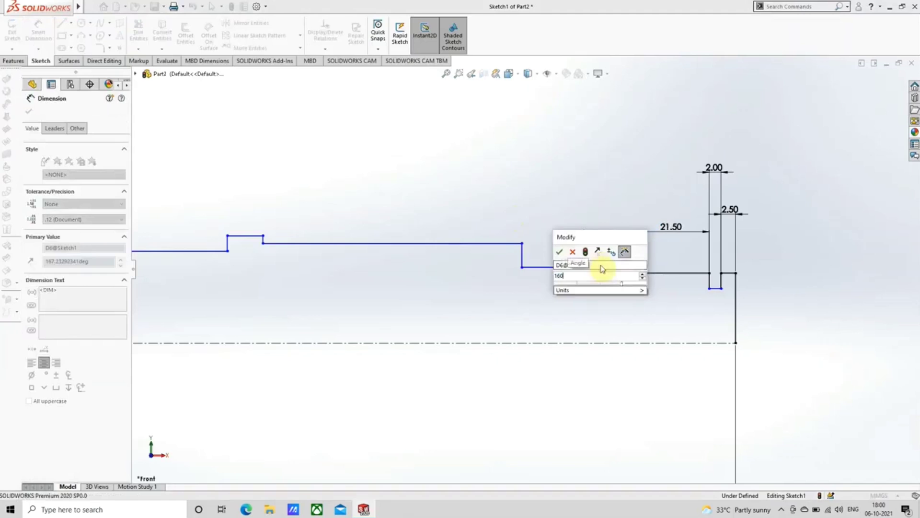
{"action": "key", "text": "Return"}
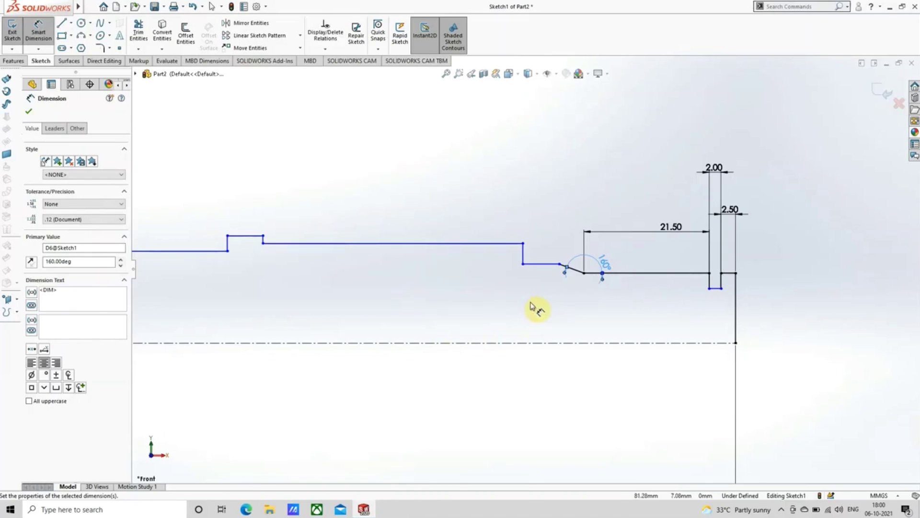
Step: Dimension the short horizontal line immediately left of the taper to 7 mm
{"action": "left_click", "coordinate": [540, 267]}
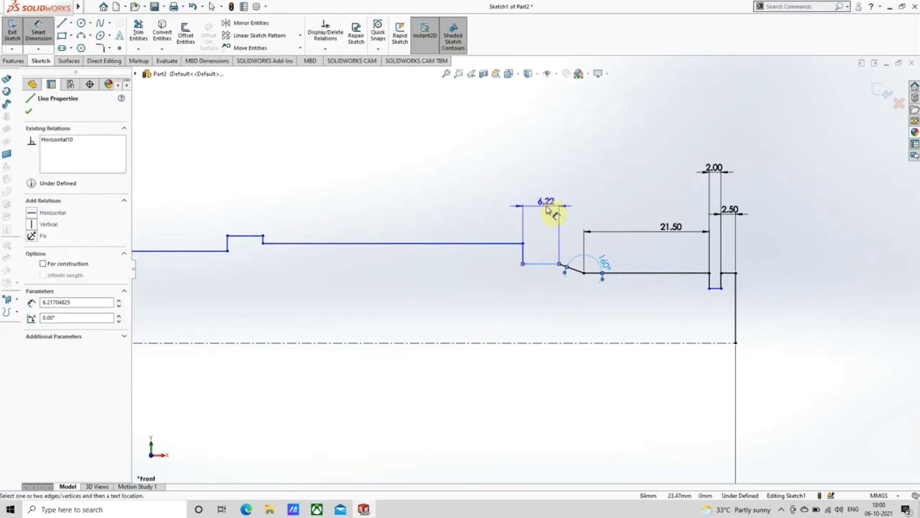
{"action": "left_click", "coordinate": [550, 212]}
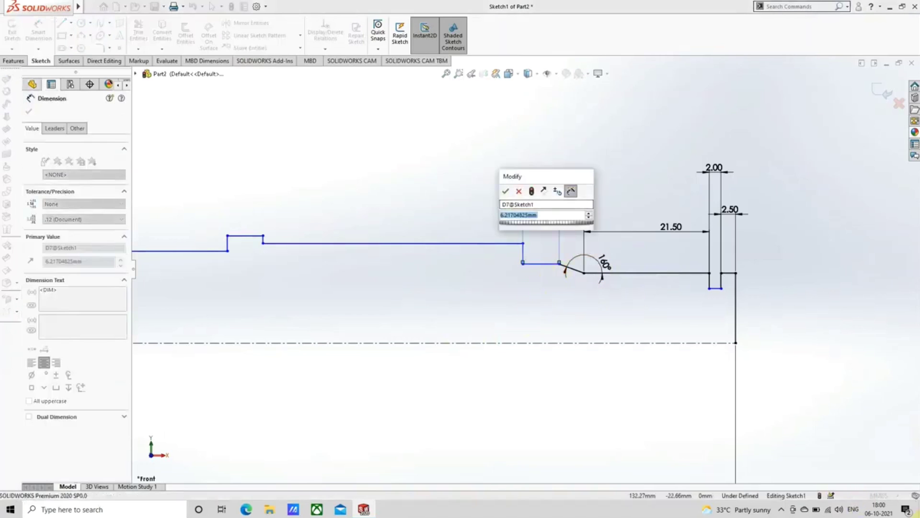
{"action": "type", "text": "7"}
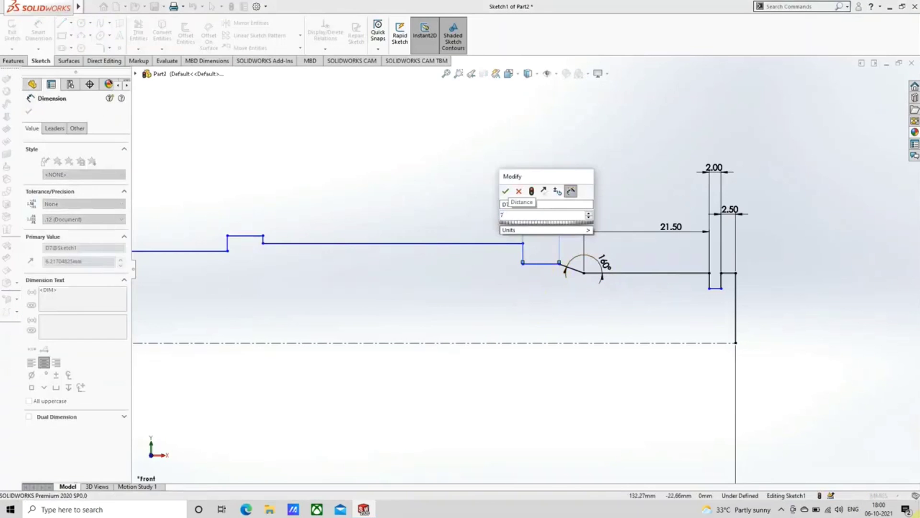
{"action": "key", "text": "Return"}
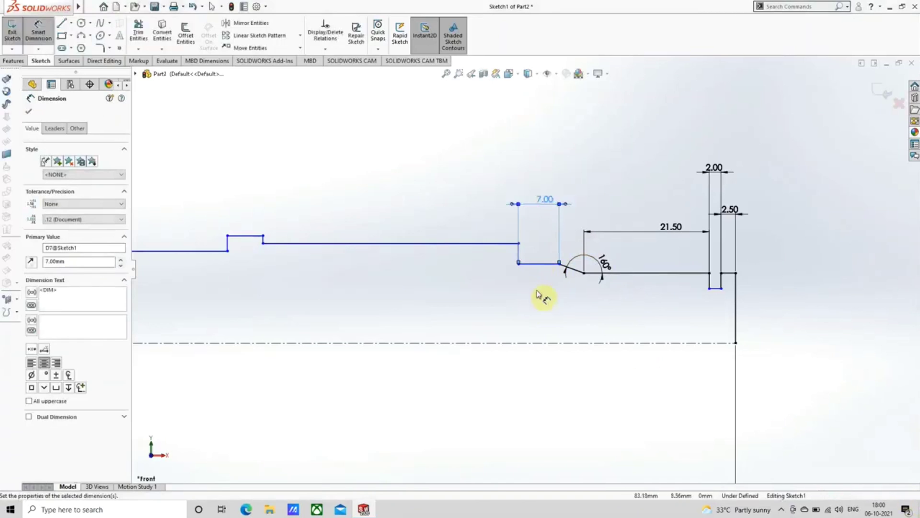
{"action": "left_click", "coordinate": [517, 256]}
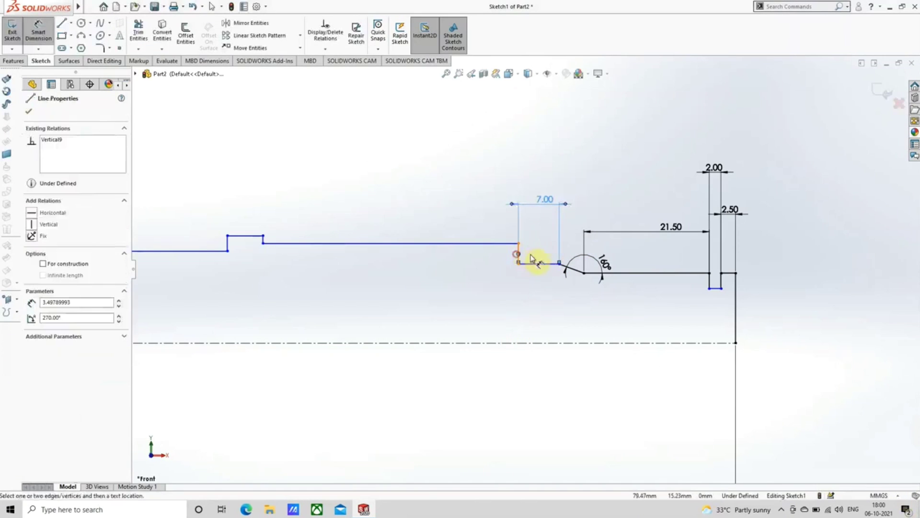
{"action": "left_click", "coordinate": [28, 111]}
{"action": "right_click", "coordinate": [214, 107]}
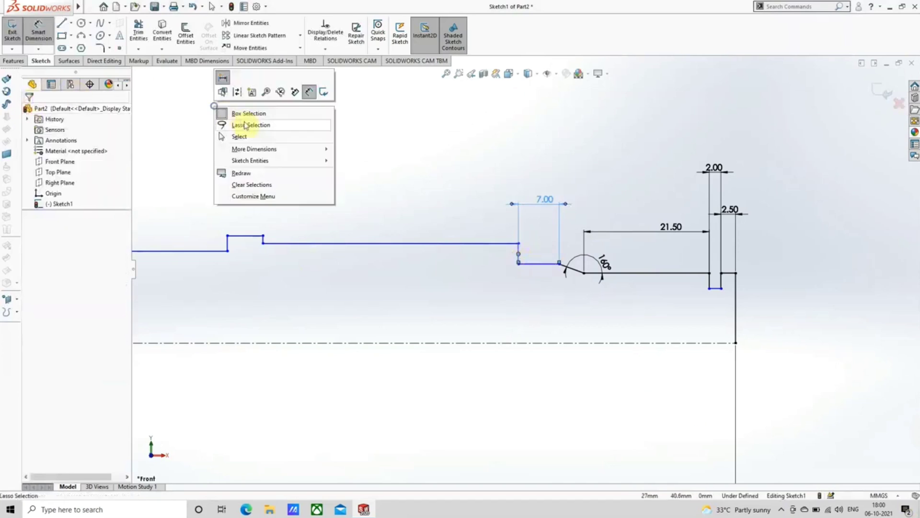
{"action": "left_click", "coordinate": [242, 136]}
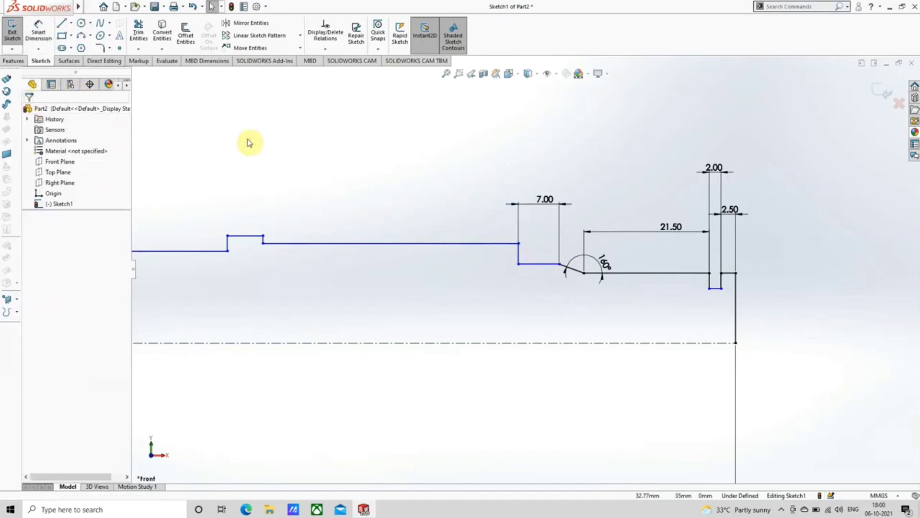
Step: Dimension the vertical step at the left end of the 7 mm line to a height of 2.75 mm
{"action": "left_click", "coordinate": [38, 33]}
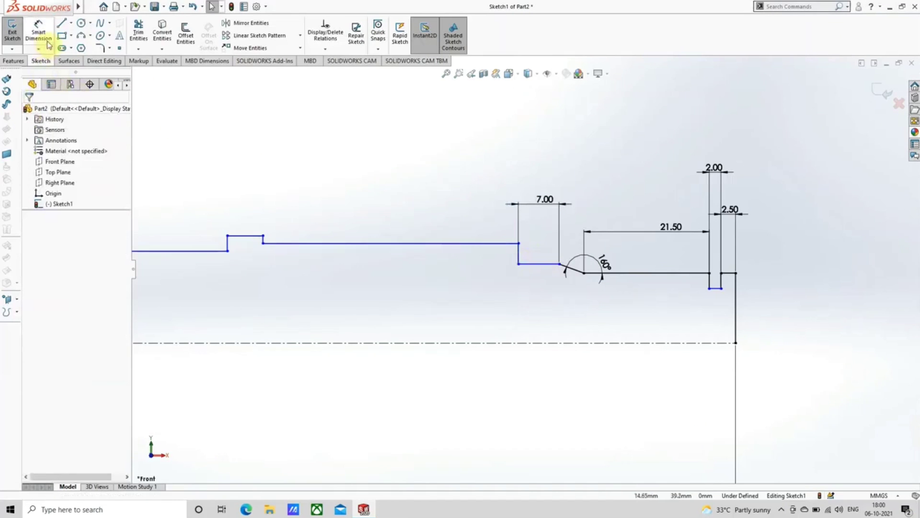
{"action": "scroll", "coordinate": [515, 259], "scroll_direction": "down", "scroll_amount": 2}
{"action": "left_click", "coordinate": [512, 258]}
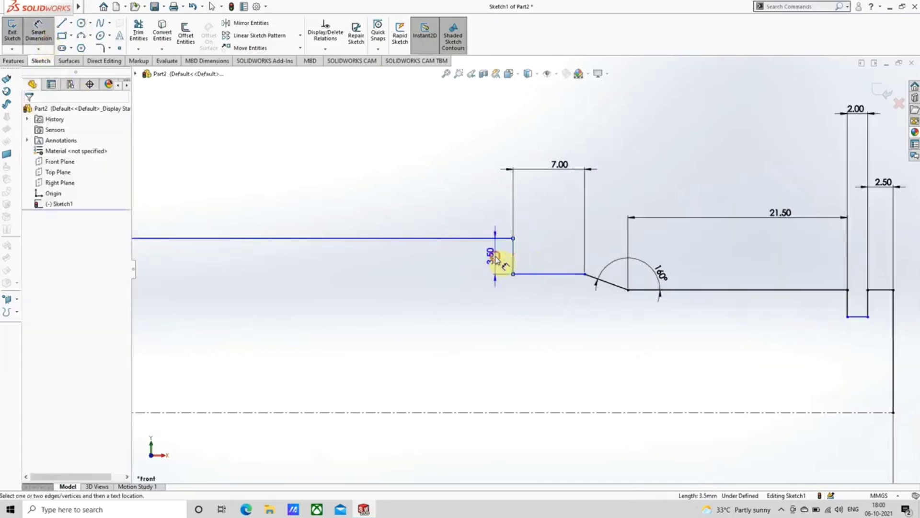
{"action": "left_click", "coordinate": [496, 261]}
{"action": "type", "text": "2.75"}
{"action": "key", "text": "Return"}
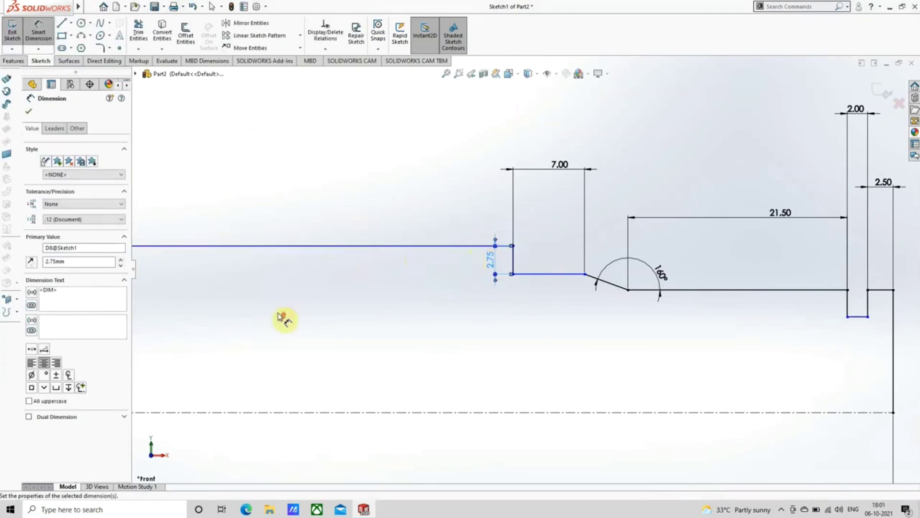
Step: Dimension the top line of the raised collar at 16.75 mm from the centerline
{"action": "scroll", "coordinate": [283, 318], "scroll_direction": "up", "scroll_amount": 4}
{"action": "left_click", "coordinate": [283, 248]}
{"action": "left_click", "coordinate": [317, 338]}
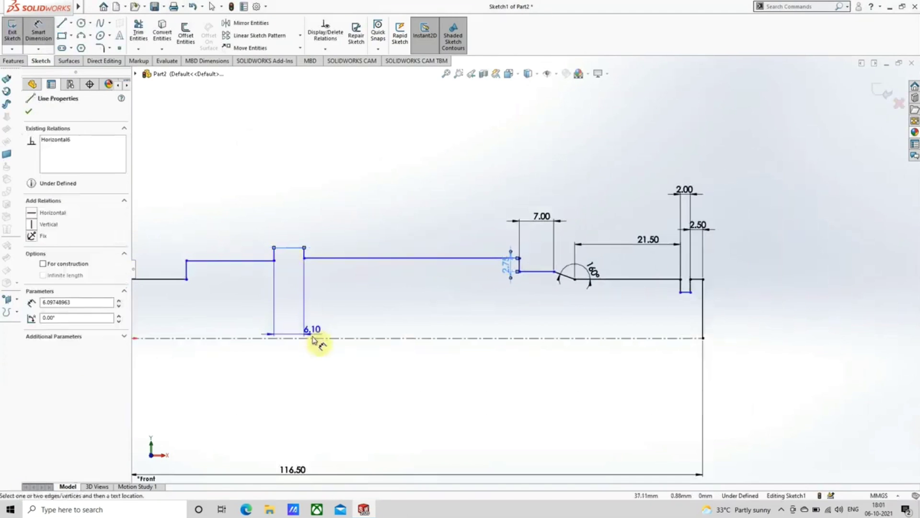
{"action": "left_click", "coordinate": [294, 315]}
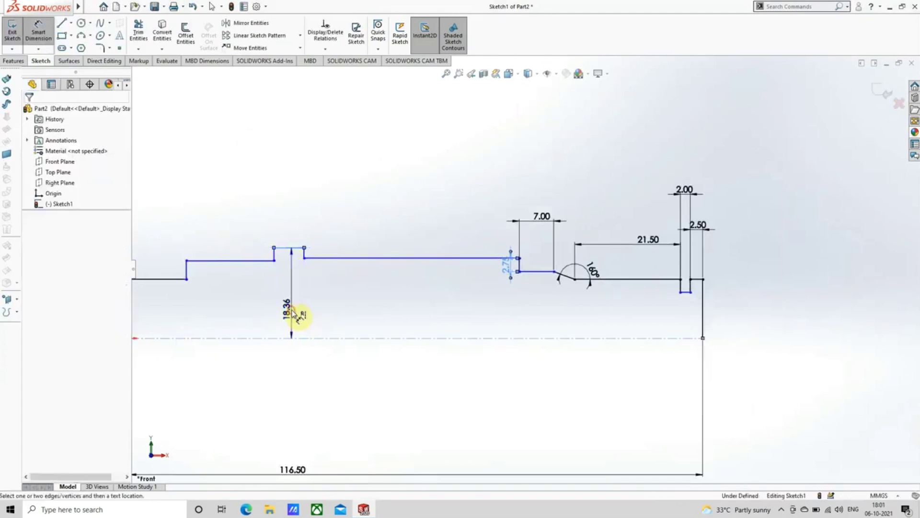
{"action": "type", "text": "16.75"}
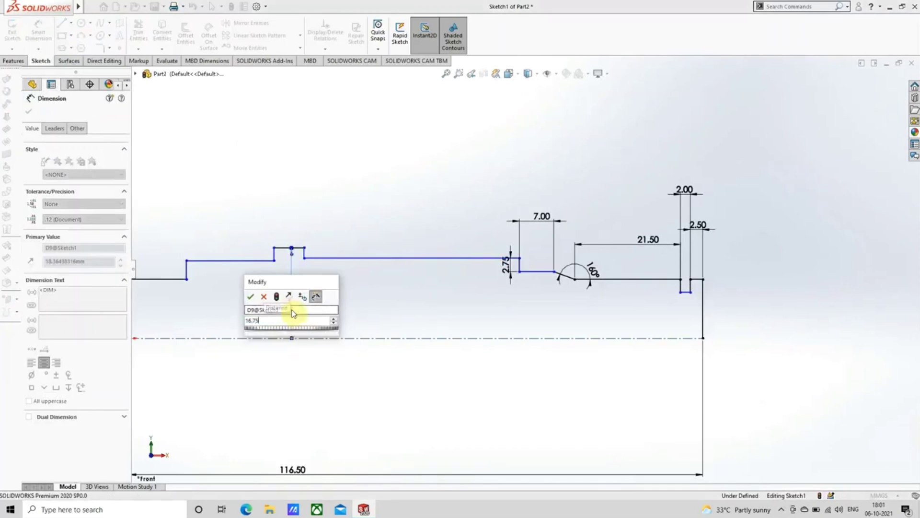
{"action": "key", "text": "Return"}
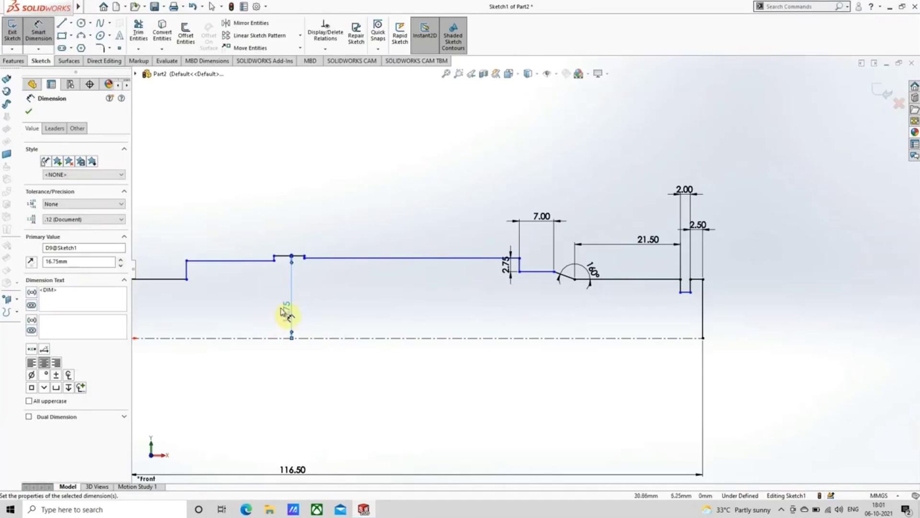
Step: Dimension the long horizontal line to the right of the raised collar at 15.25 mm from the centerline
{"action": "left_click", "coordinate": [360, 258]}
{"action": "left_click", "coordinate": [373, 338]}
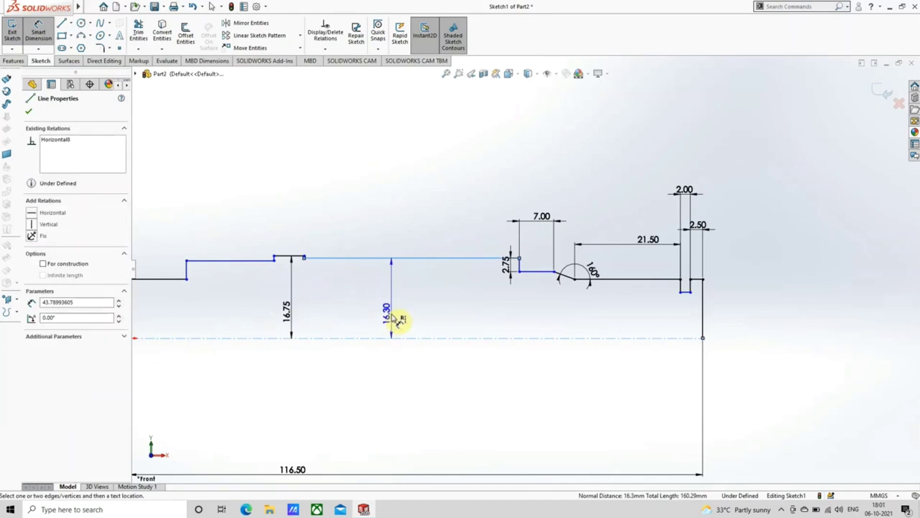
{"action": "left_click", "coordinate": [387, 319]}
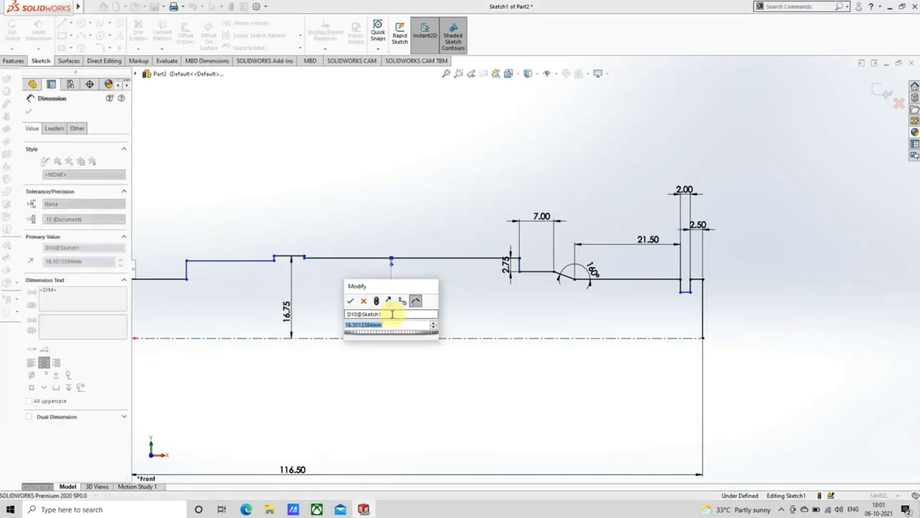
{"action": "type", "text": "15.25"}
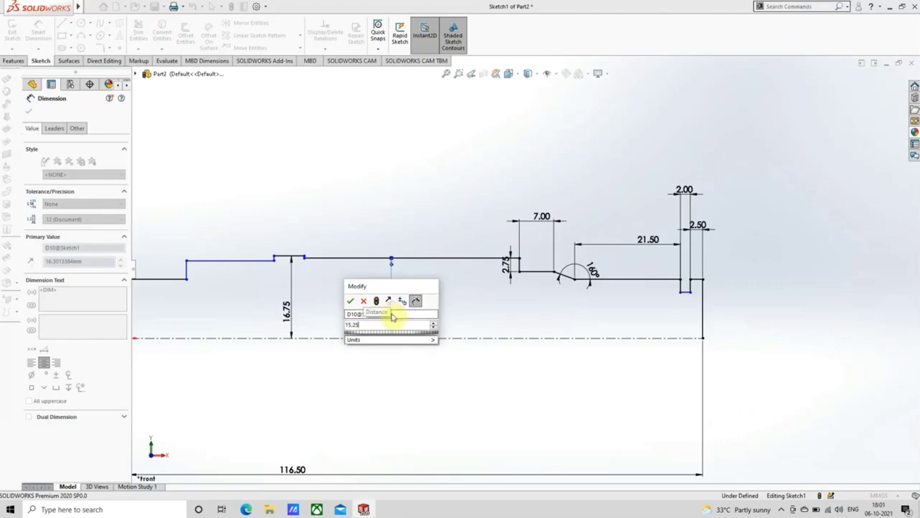
{"action": "key", "text": "Return"}
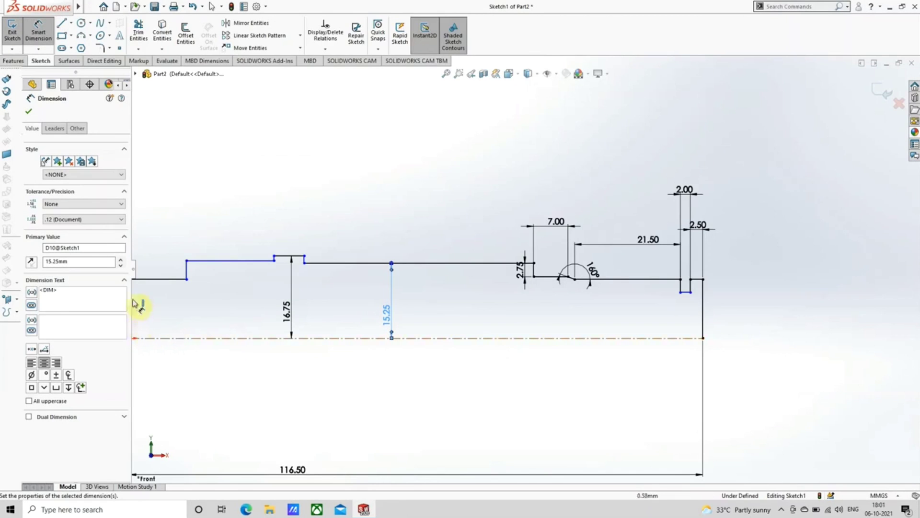
Step: Dimension the horizontal line immediately left of the raised collar to a length of 20 mm
{"action": "scroll", "coordinate": [235, 309], "scroll_direction": "up", "scroll_amount": 1}
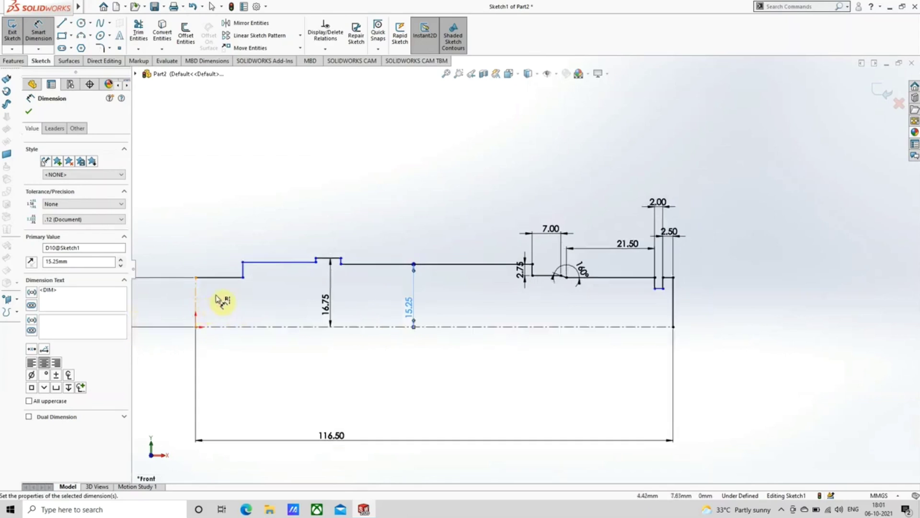
{"action": "left_click", "coordinate": [283, 262]}
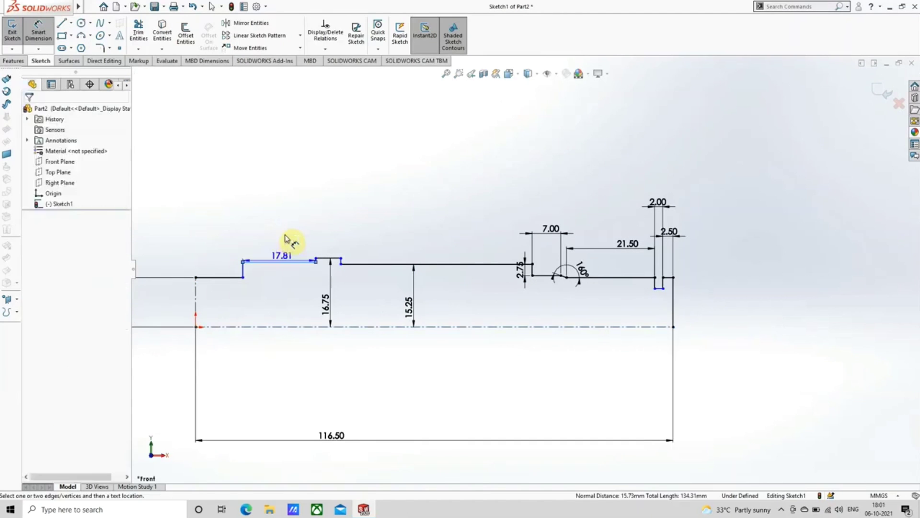
{"action": "left_click", "coordinate": [290, 242]}
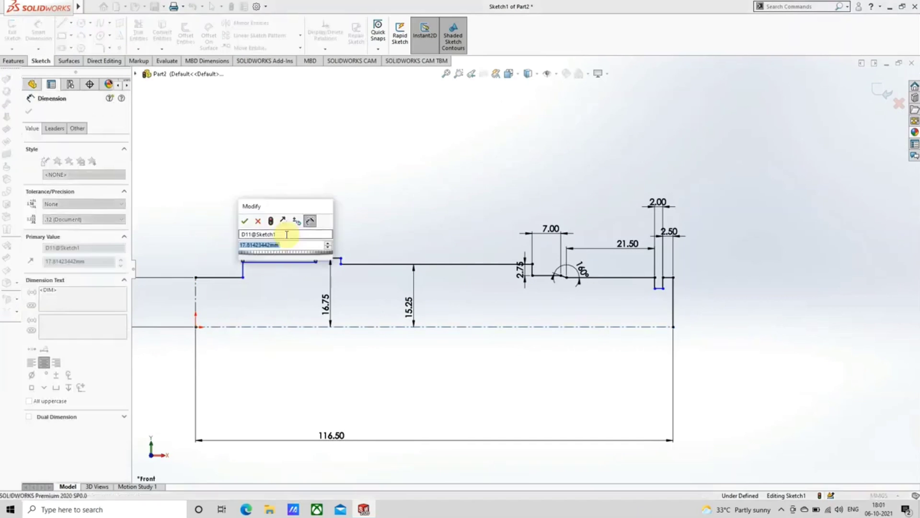
{"action": "type", "text": "20"}
{"action": "key", "text": "Return"}
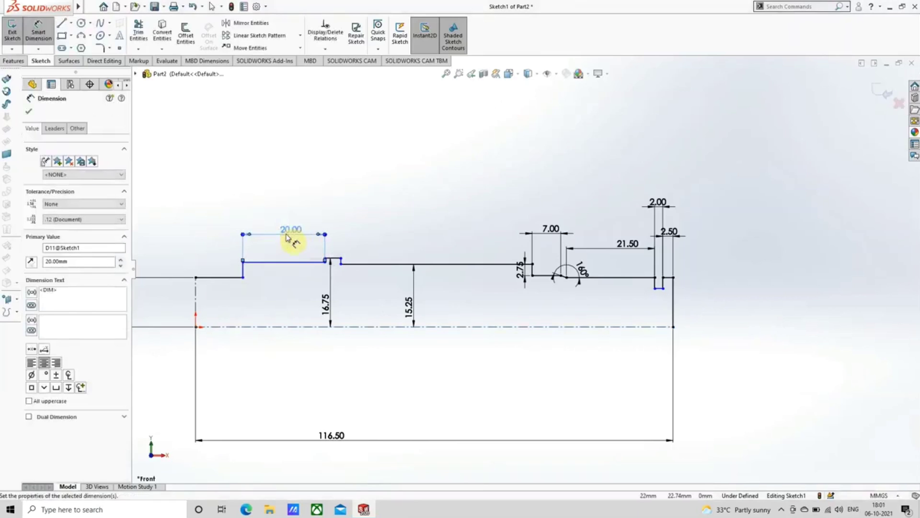
Step: Add a length dimension to the leftmost horizontal line, try 22 mm, and undo that value
{"action": "left_click", "coordinate": [218, 277]}
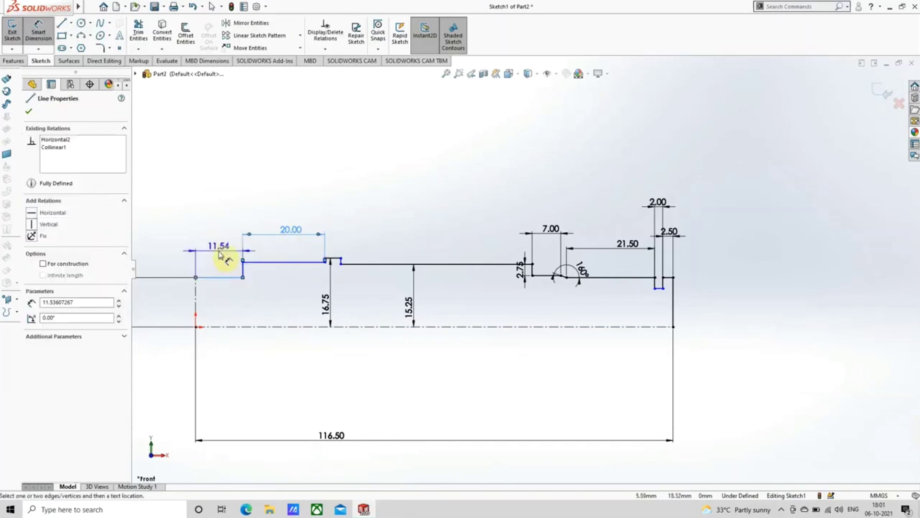
{"action": "left_click", "coordinate": [218, 253]}
{"action": "type", "text": "22"}
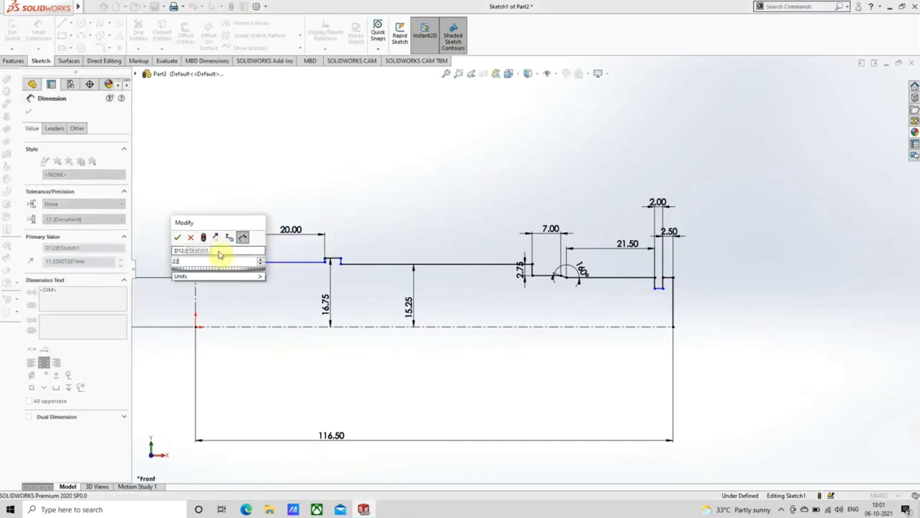
{"action": "key", "text": "Return"}
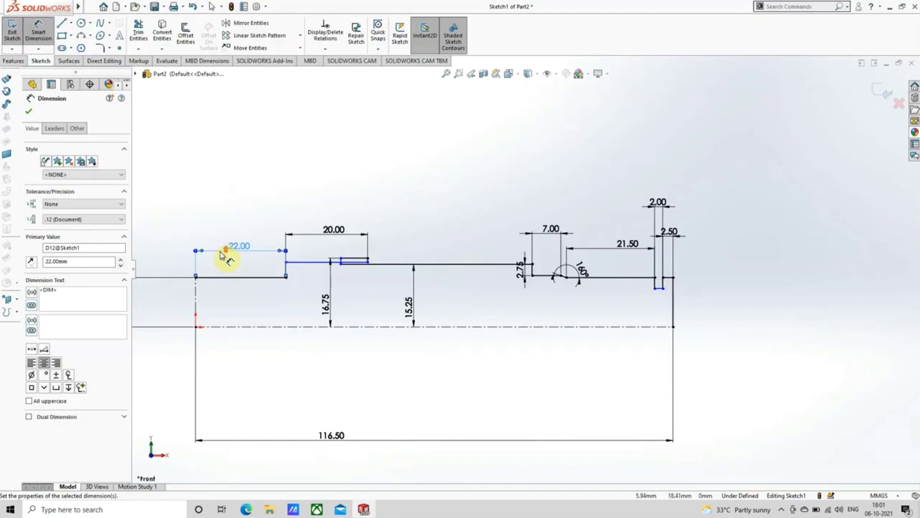
{"action": "key", "text": "z"}
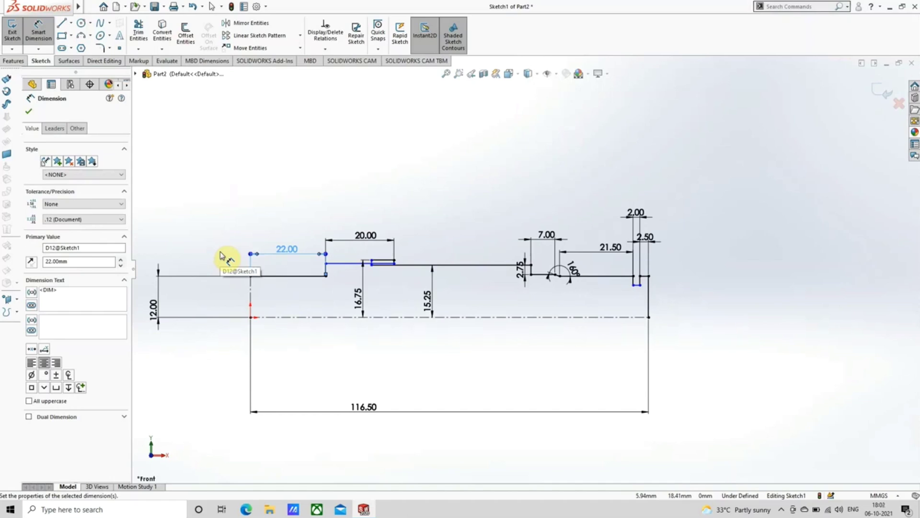
{"action": "key", "text": "ctrl+z"}
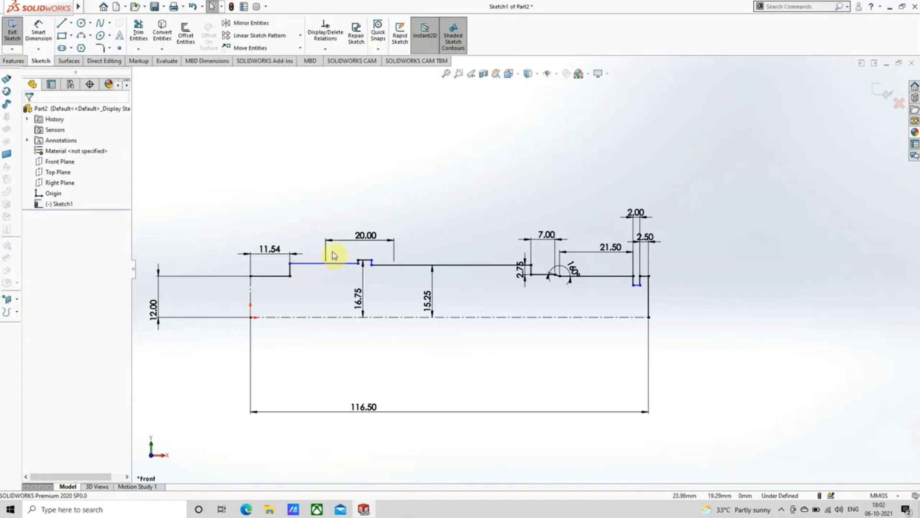
Step: Delete the misplaced 20 mm dimension above the raised collar
{"action": "left_click", "coordinate": [365, 237]}
{"action": "left_click", "coordinate": [357, 238]}
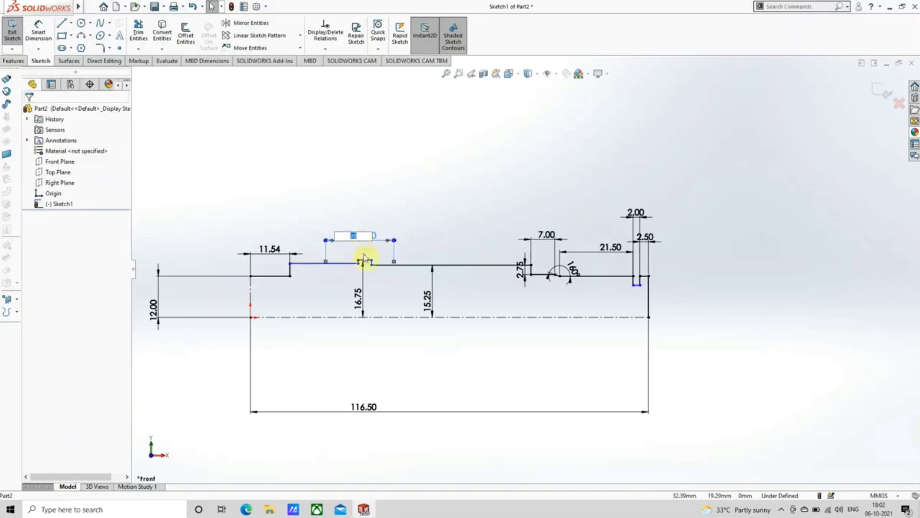
{"action": "left_click", "coordinate": [366, 254]}
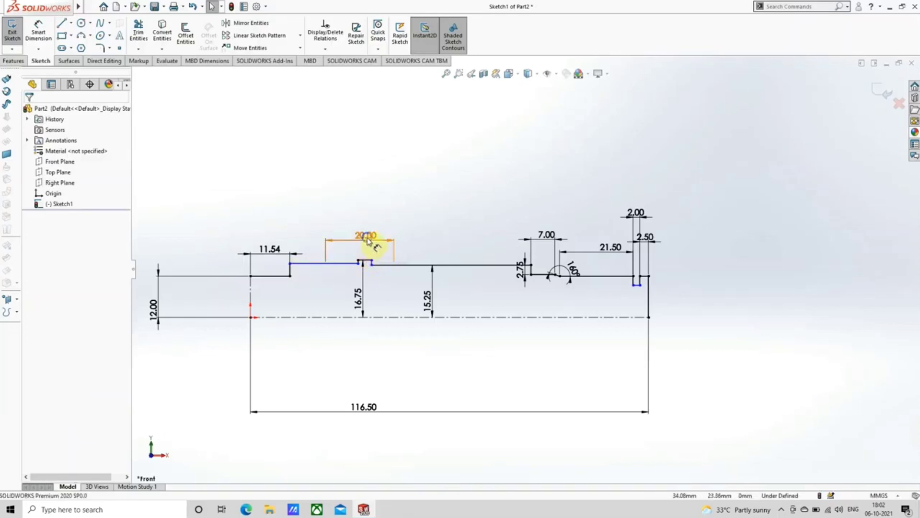
{"action": "right_click", "coordinate": [369, 242]}
{"action": "key", "text": "Escape"}
{"action": "key", "text": "Delete"}
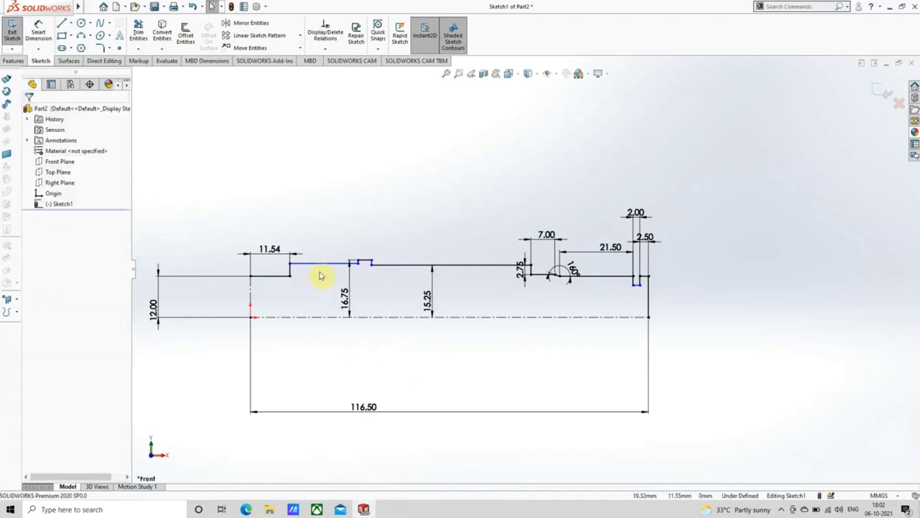
Step: Try to set the leftmost horizontal line's existing dimension to 22 mm, and undo the change
{"action": "left_click", "coordinate": [271, 250]}
{"action": "left_click", "coordinate": [275, 254]}
{"action": "type", "text": "22"}
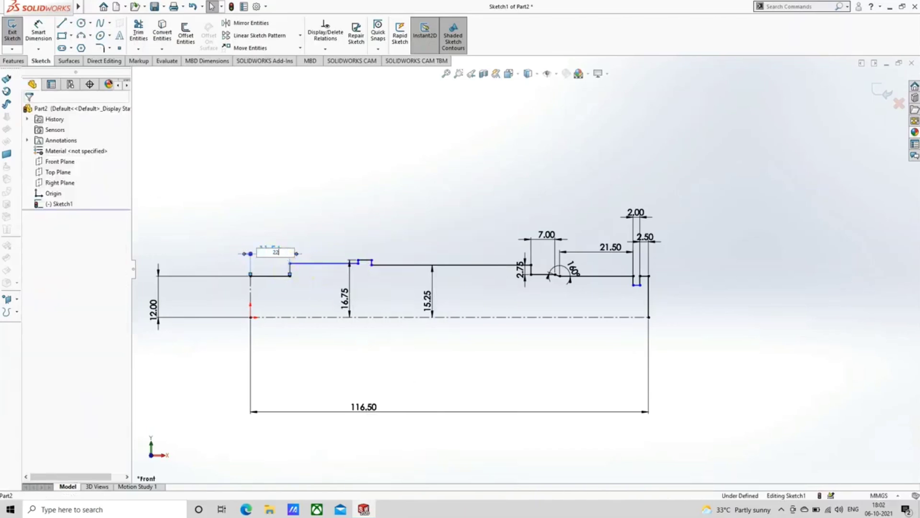
{"action": "key", "text": "Return"}
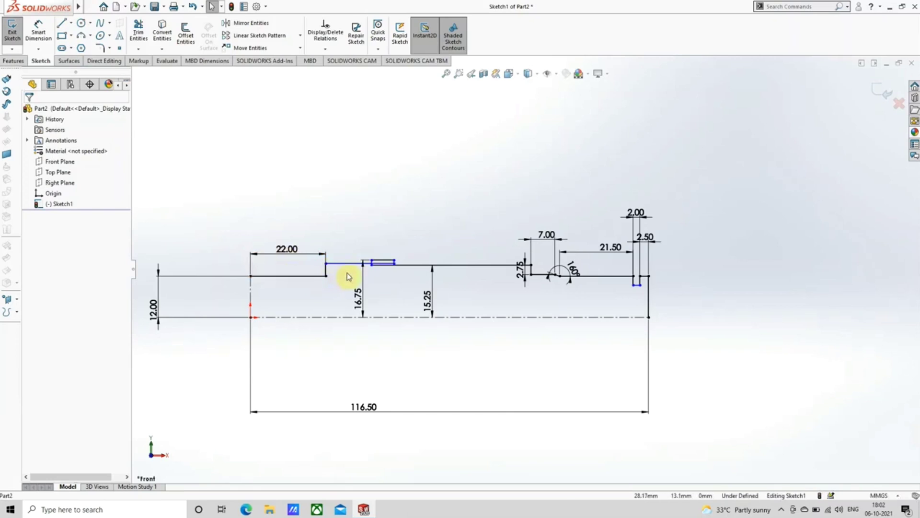
{"action": "key", "text": "ctrl+z"}
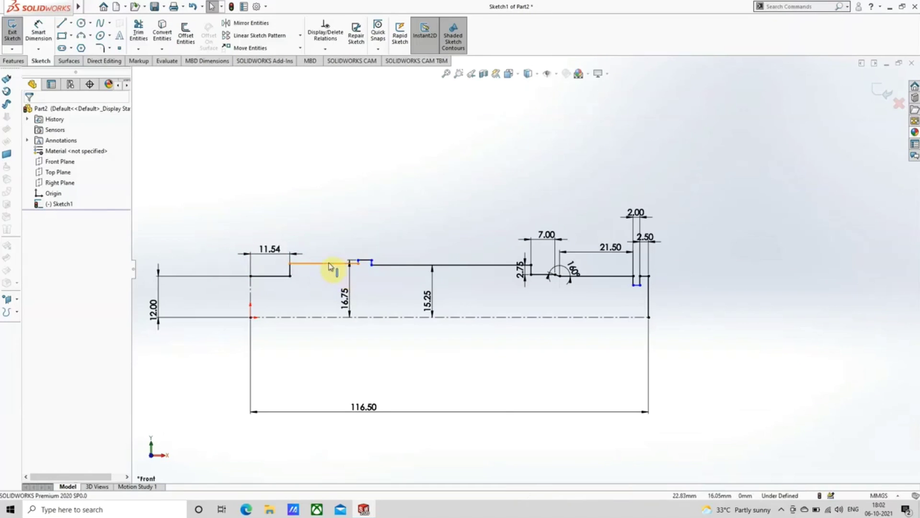
Step: Recreate the 20 mm length dimension on the horizontal line between the leftmost step and the raised collar
{"action": "left_click", "coordinate": [38, 30]}
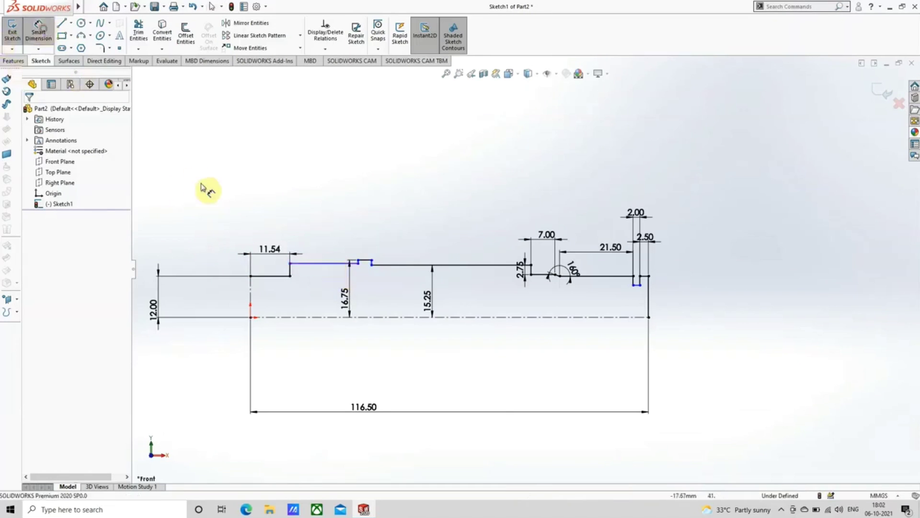
{"action": "left_click", "coordinate": [335, 264]}
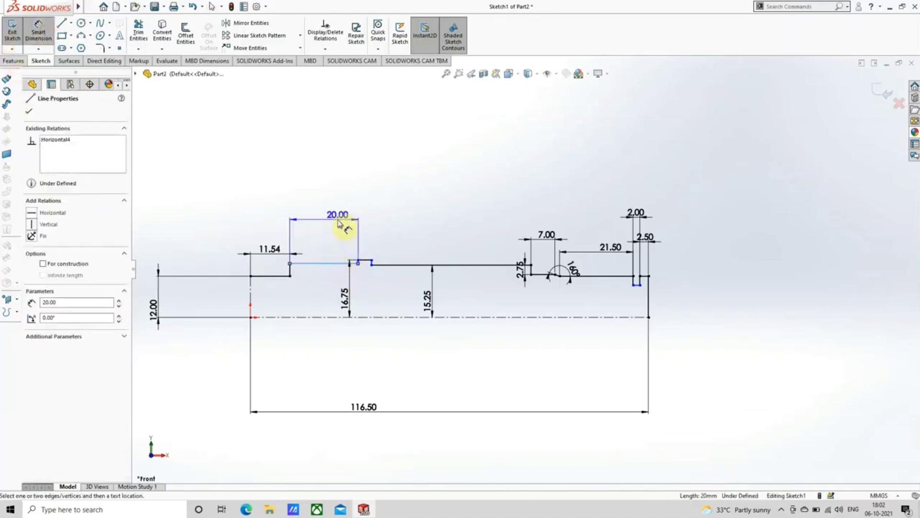
{"action": "left_click", "coordinate": [338, 222]}
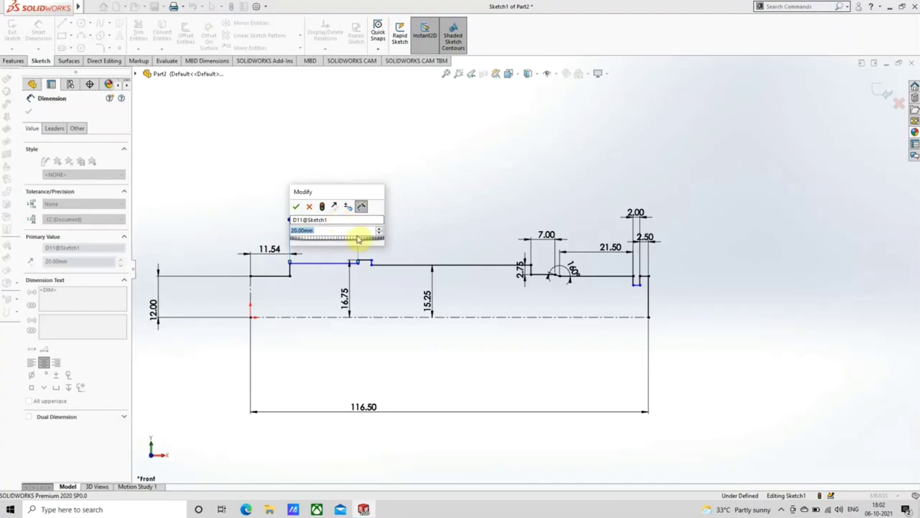
{"action": "key", "text": "Return"}
Step: Reposition the 16.75 mm height dimension directly beneath the raised collar's top line
{"action": "scroll", "coordinate": [369, 283], "scroll_direction": "down", "scroll_amount": 2}
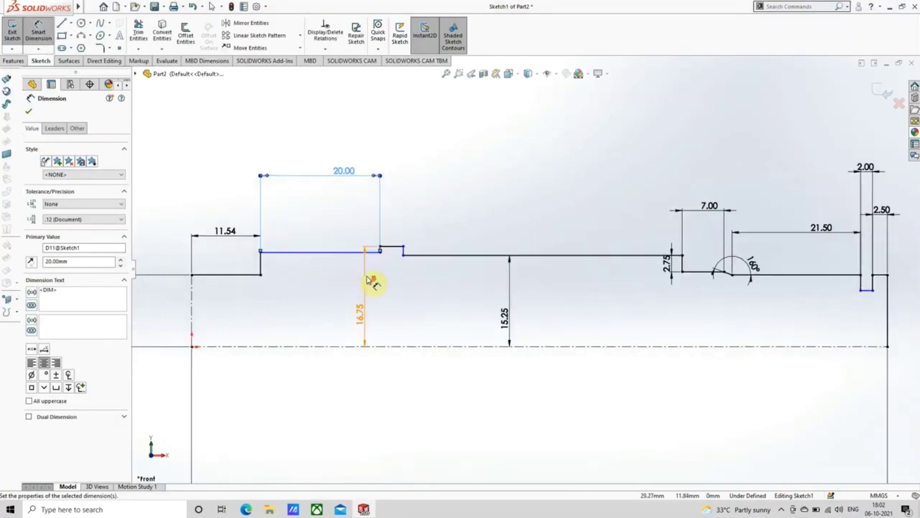
{"action": "scroll", "coordinate": [369, 283], "scroll_direction": "down", "scroll_amount": 2}
{"action": "key", "text": "Escape"}
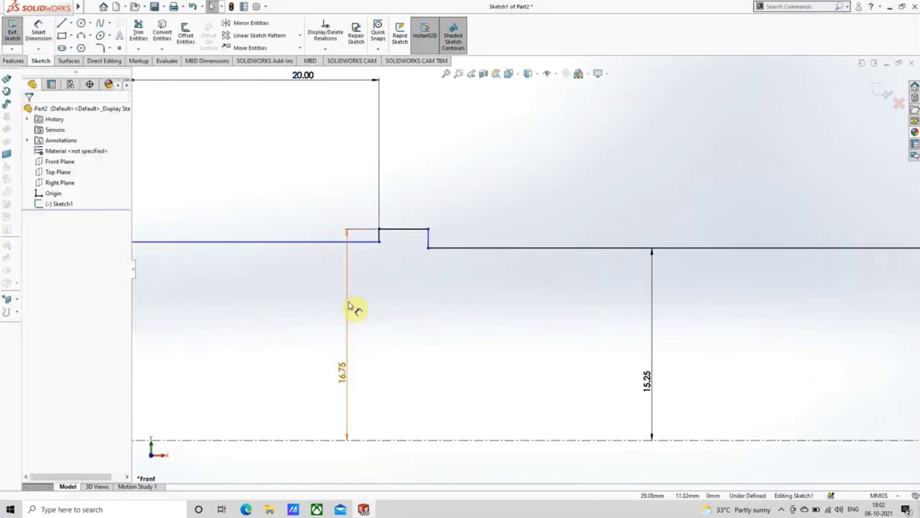
{"action": "left_click_drag", "start_coordinate": [350, 305], "coordinate": [412, 303]}
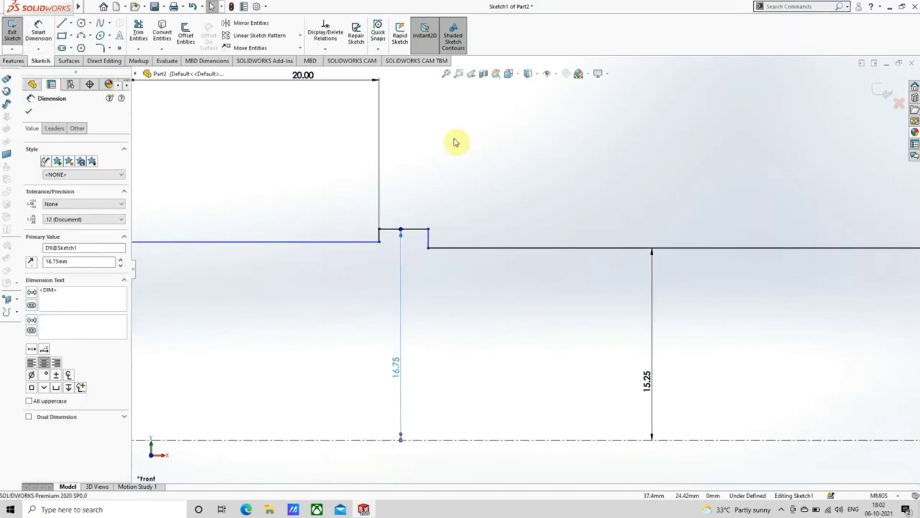
{"action": "key", "text": "Escape"}
{"action": "scroll", "coordinate": [431, 195], "scroll_direction": "up", "scroll_amount": 3}
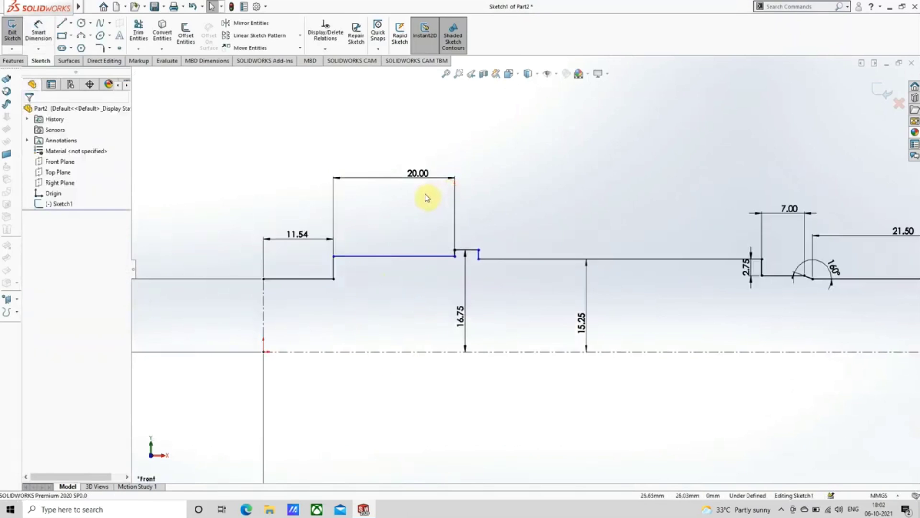
{"action": "left_click", "coordinate": [299, 236]}
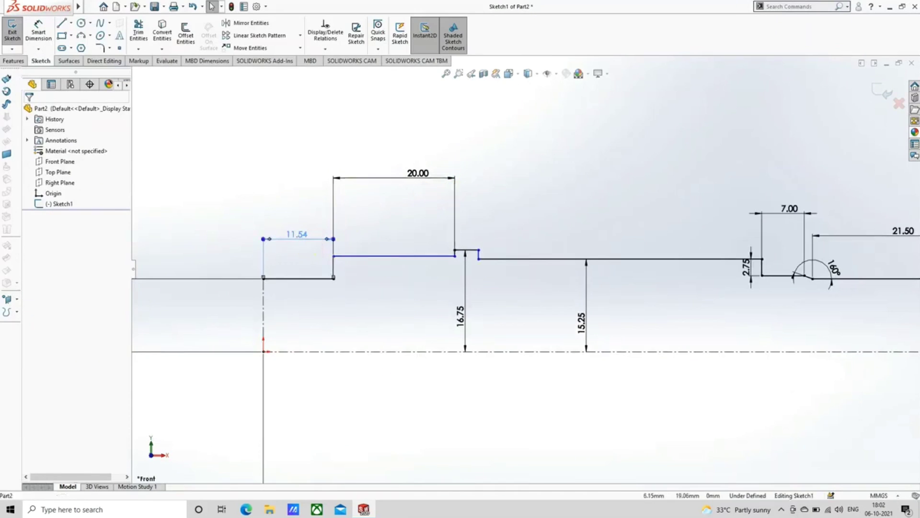
{"action": "key", "text": "Escape"}
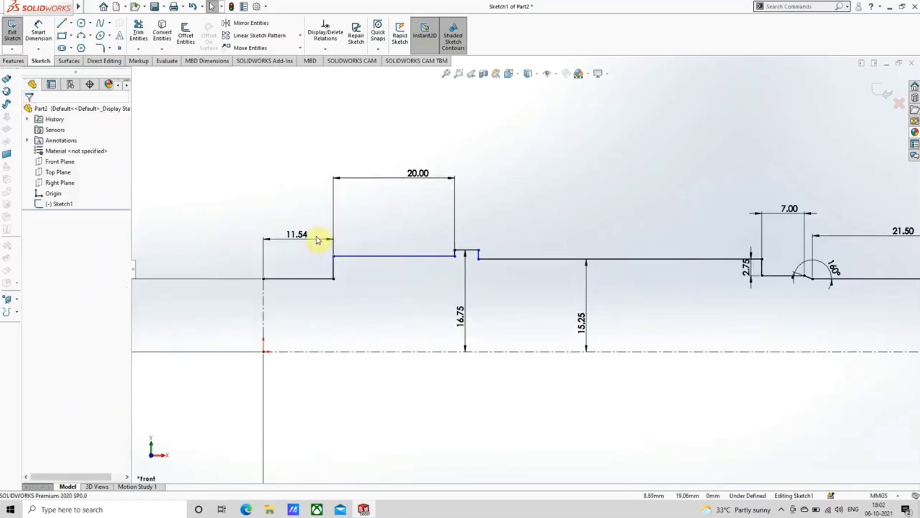
{"action": "left_click", "coordinate": [439, 258]}
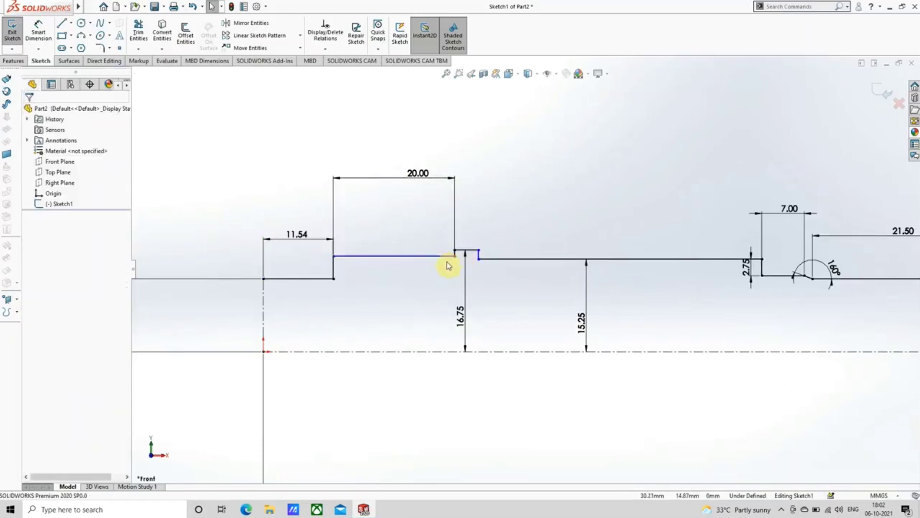
{"action": "scroll", "coordinate": [529, 268], "scroll_direction": "up", "scroll_amount": 3}
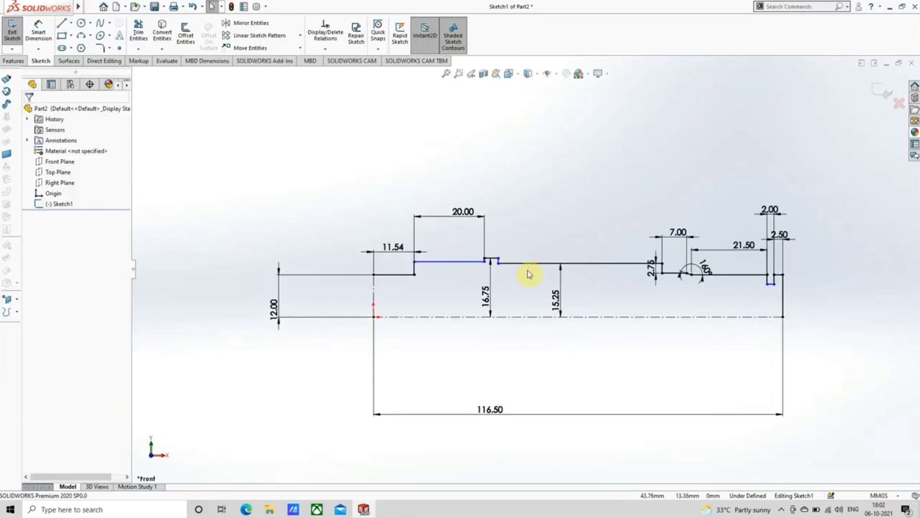
{"action": "scroll", "coordinate": [519, 270], "scroll_direction": "down", "scroll_amount": 5}
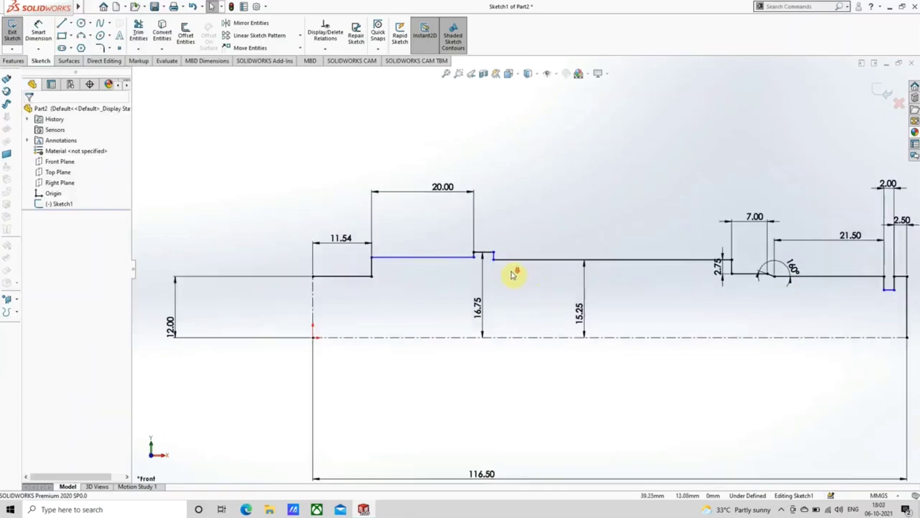
Step: Try widening the raised collar by pulling its right vertical edge outward, and bring the edge back close to the left one
{"action": "left_click_drag", "start_coordinate": [479, 239], "coordinate": [555, 242]}
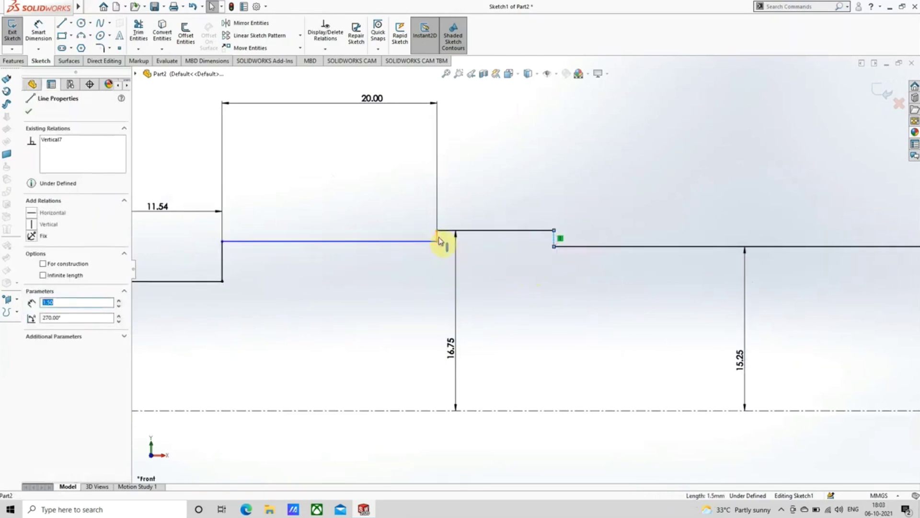
{"action": "left_click", "coordinate": [437, 237]}
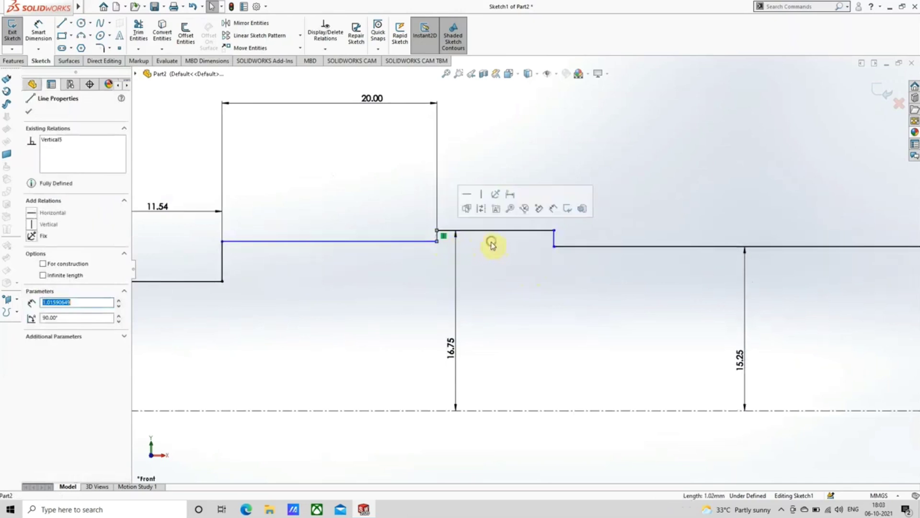
{"action": "left_click_drag", "start_coordinate": [552, 239], "coordinate": [483, 238]}
{"action": "left_click", "coordinate": [484, 202]}
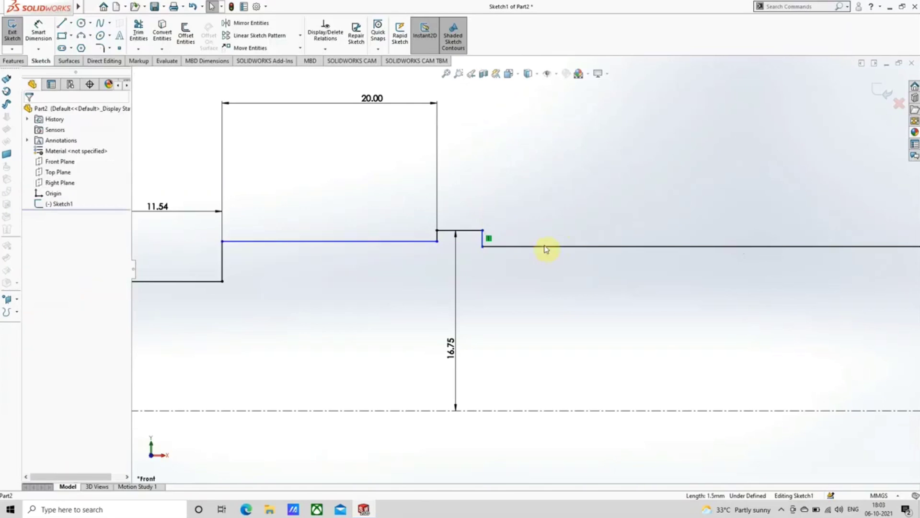
{"action": "scroll", "coordinate": [552, 252], "scroll_direction": "up", "scroll_amount": 3}
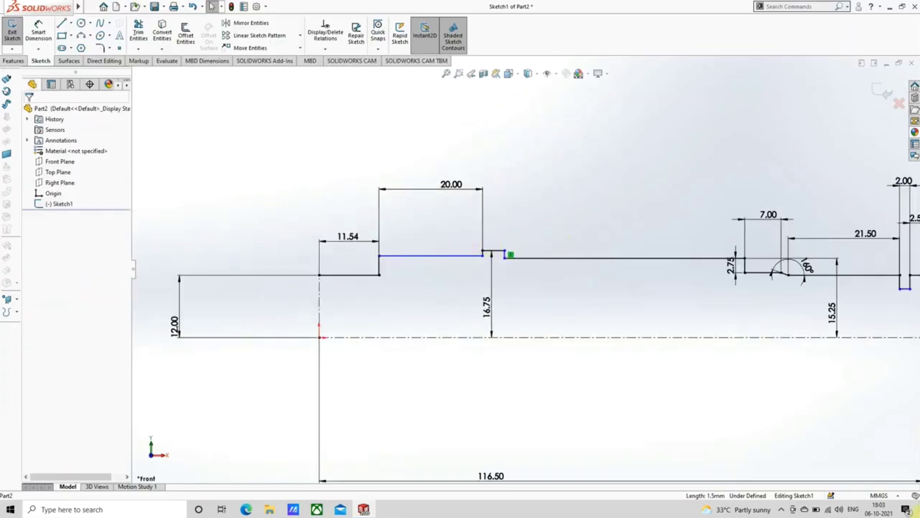
Step: Dimension the length of the raised collar's top line as 6.5 mm, placing the dimension above the collar
{"action": "scroll", "coordinate": [779, 367], "scroll_direction": "up", "scroll_amount": 3}
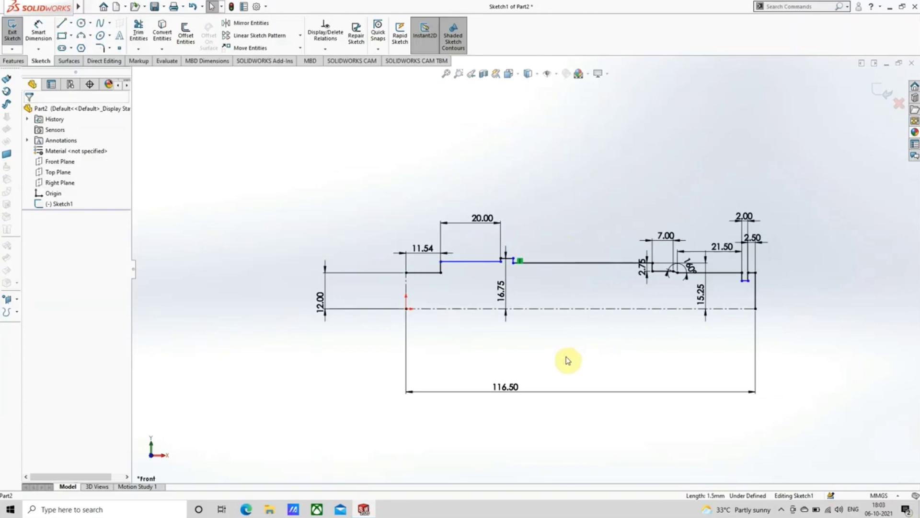
{"action": "scroll", "coordinate": [531, 288], "scroll_direction": "down", "scroll_amount": 3}
{"action": "mouse_move", "coordinate": [33, 6]}
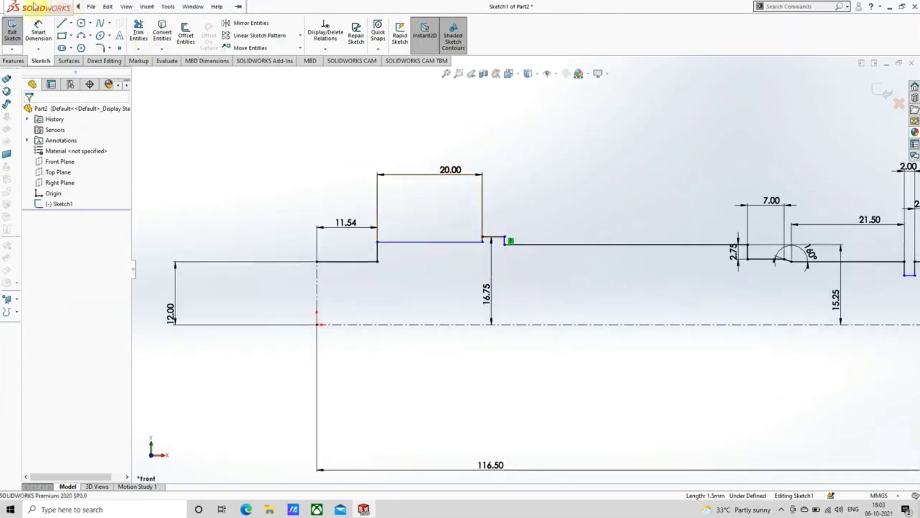
{"action": "left_click", "coordinate": [39, 33]}
{"action": "left_click", "coordinate": [494, 237]}
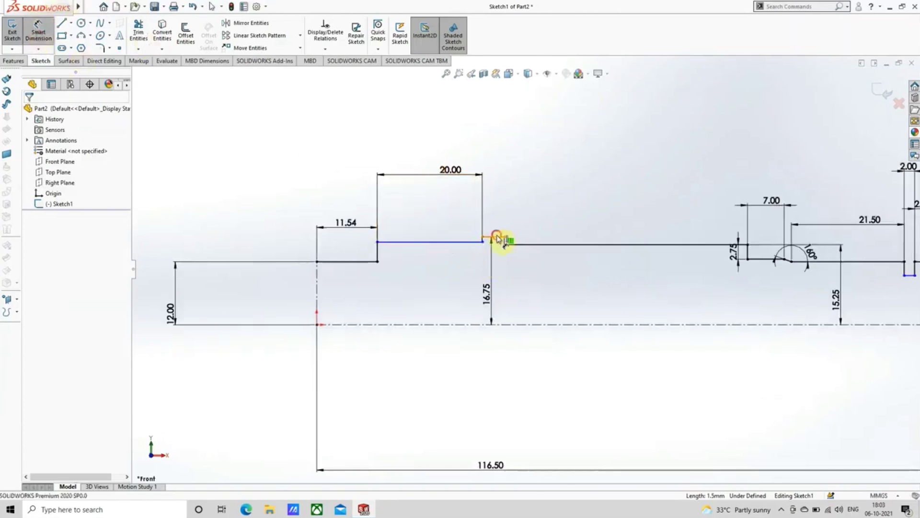
{"action": "left_click", "coordinate": [502, 211]}
{"action": "type", "text": "6"}
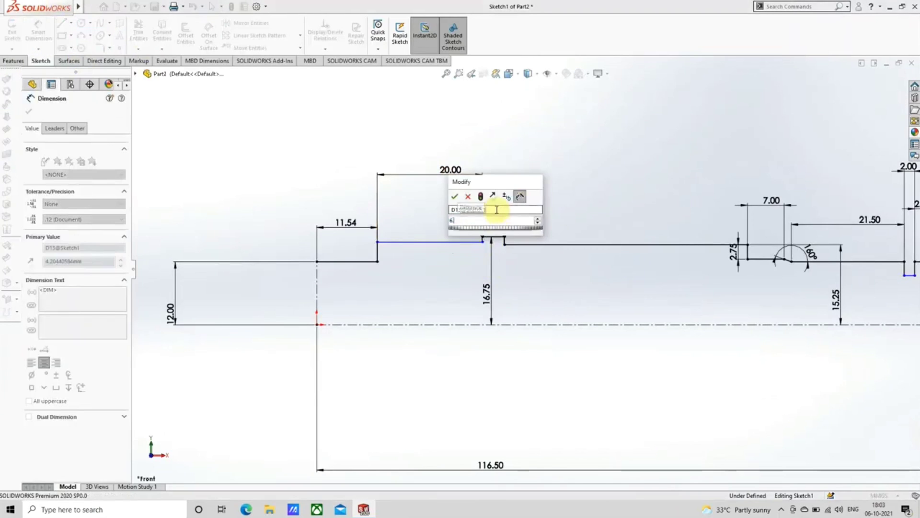
{"action": "type", "text": ".5"}
{"action": "key", "text": "Return"}
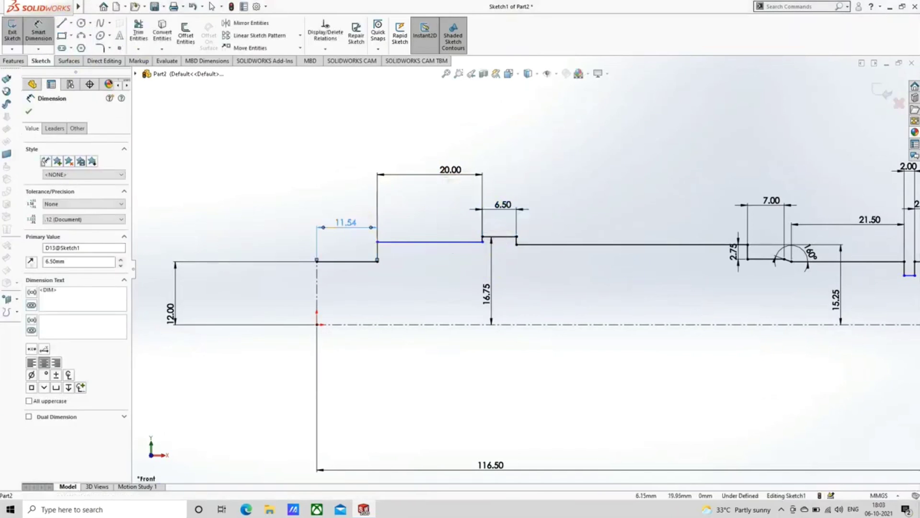
Step: Set the length dimension of the leftmost horizontal line of the profile to 22 mm
{"action": "double_click", "coordinate": [352, 225]}
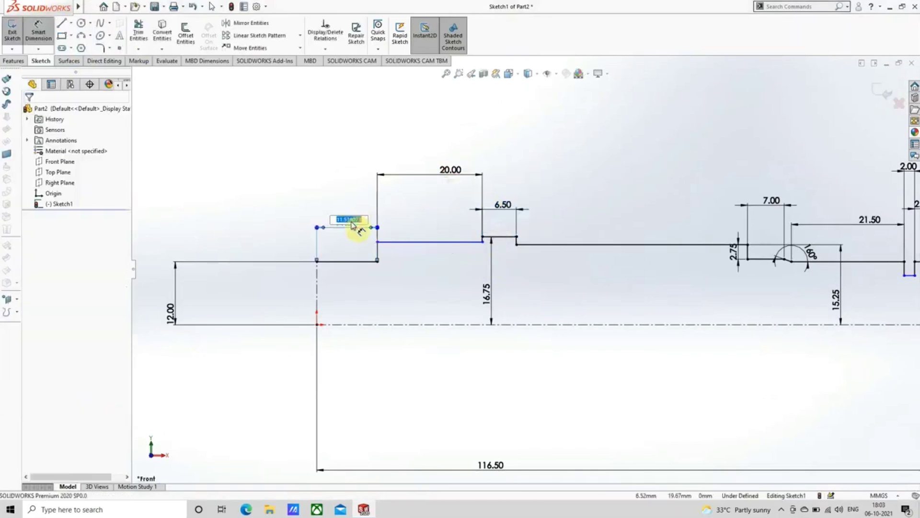
{"action": "type", "text": "22"}
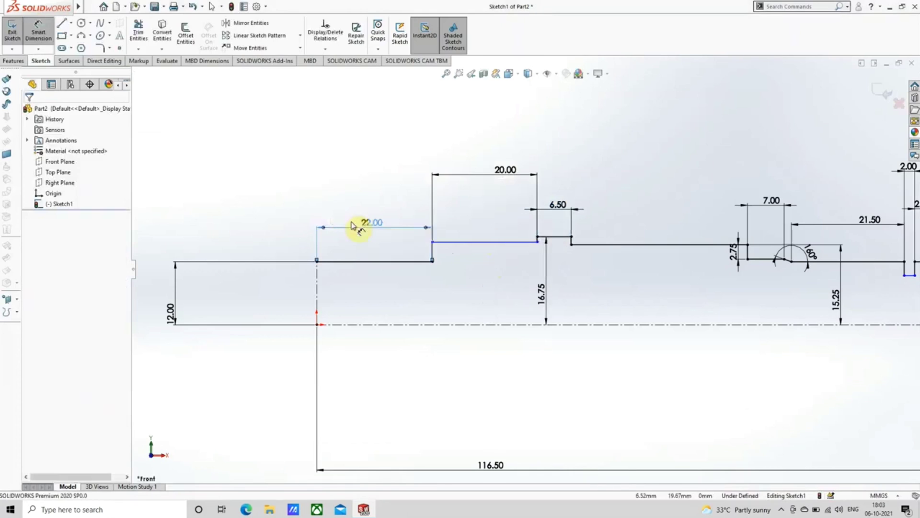
{"action": "key", "text": "Return"}
Step: Dimension the depth of the narrow groove near the shaft's right end as 2.5 mm
{"action": "scroll", "coordinate": [561, 254], "scroll_direction": "up", "scroll_amount": 3}
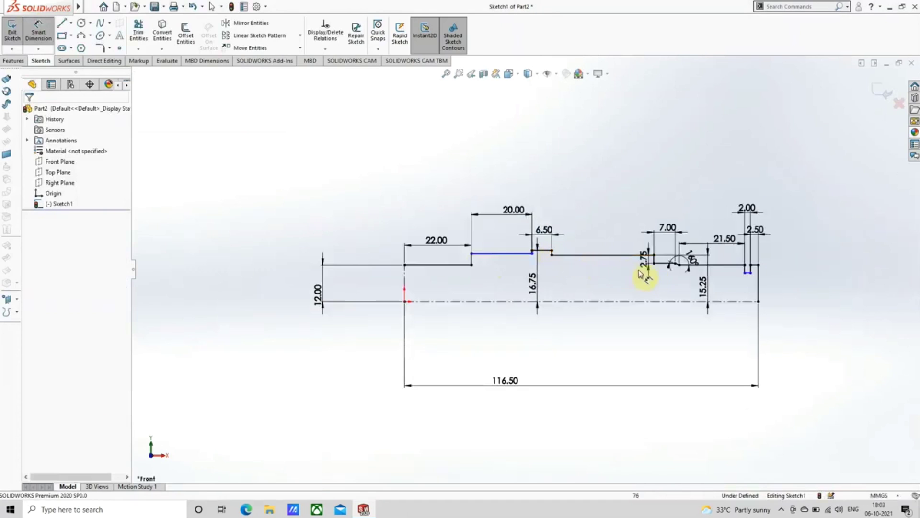
{"action": "scroll", "coordinate": [704, 287], "scroll_direction": "down", "scroll_amount": 3}
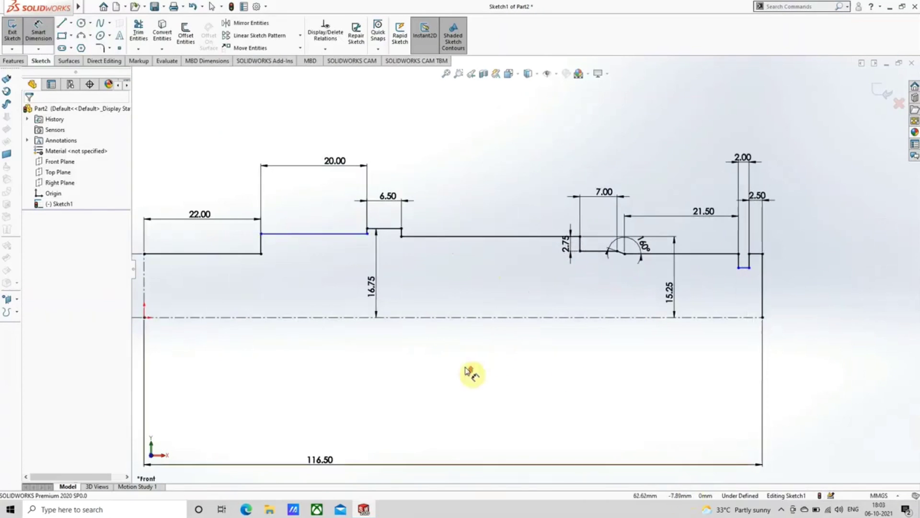
{"action": "scroll", "coordinate": [455, 350], "scroll_direction": "up", "scroll_amount": 2}
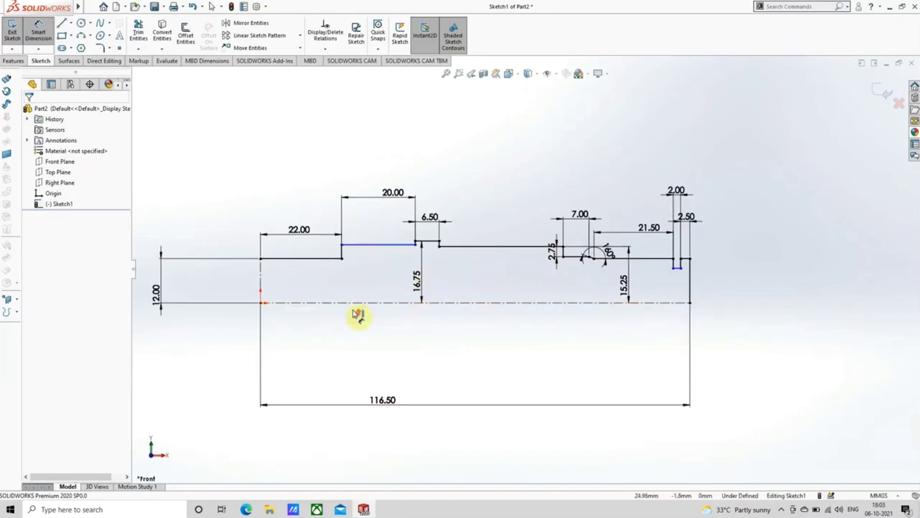
{"action": "scroll", "coordinate": [360, 315], "scroll_direction": "up", "scroll_amount": 2}
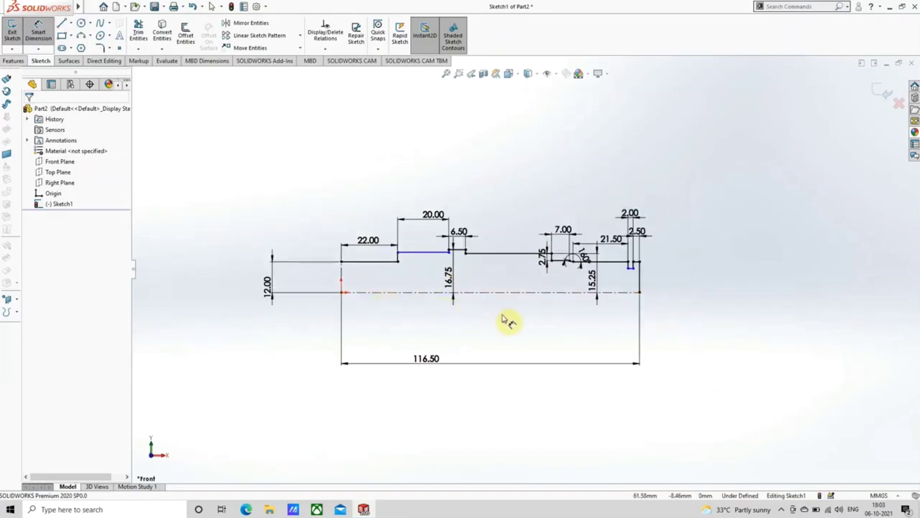
{"action": "scroll", "coordinate": [652, 274], "scroll_direction": "down", "scroll_amount": 3}
{"action": "scroll", "coordinate": [650, 269], "scroll_direction": "up", "scroll_amount": 1}
{"action": "scroll", "coordinate": [561, 247], "scroll_direction": "down", "scroll_amount": 3}
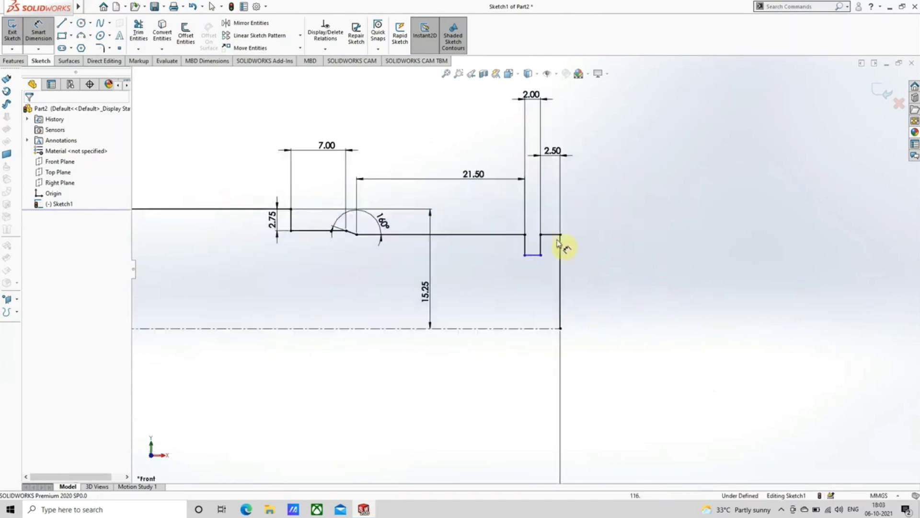
{"action": "left_click", "coordinate": [542, 248]}
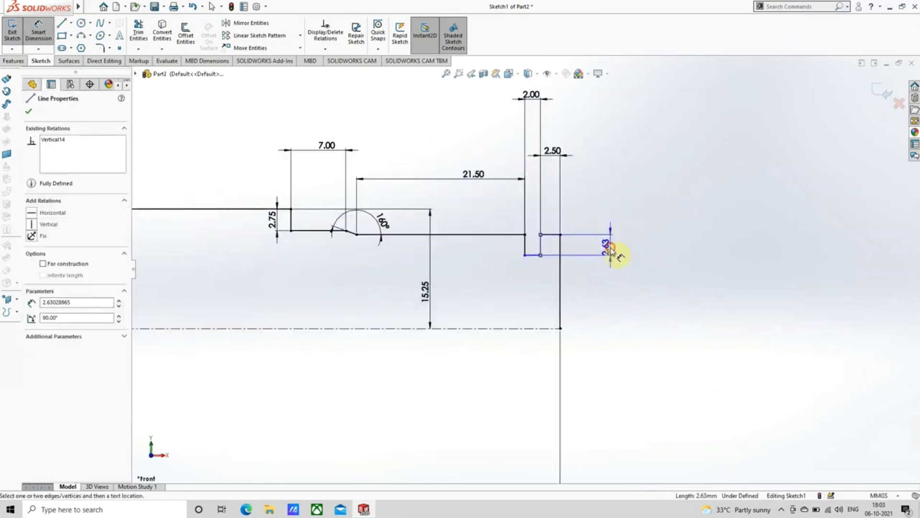
{"action": "left_click", "coordinate": [608, 251]}
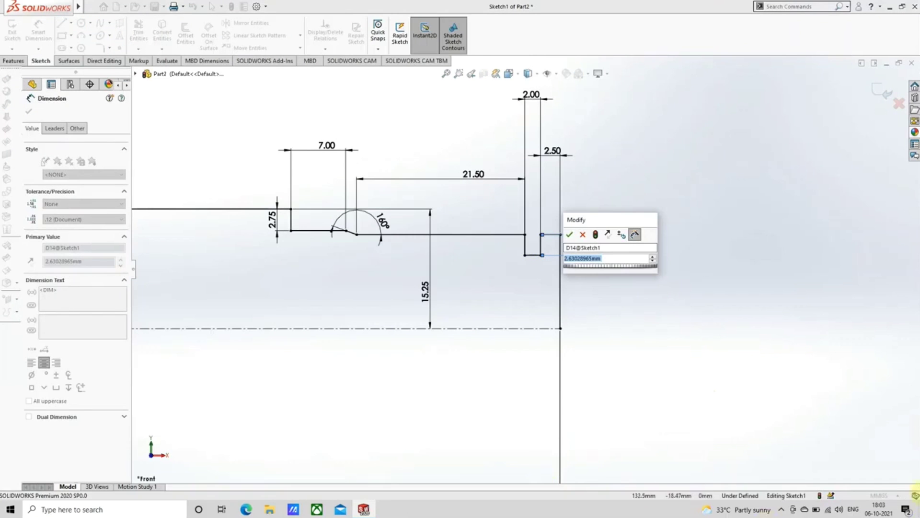
{"action": "type", "text": "2.50mm"}
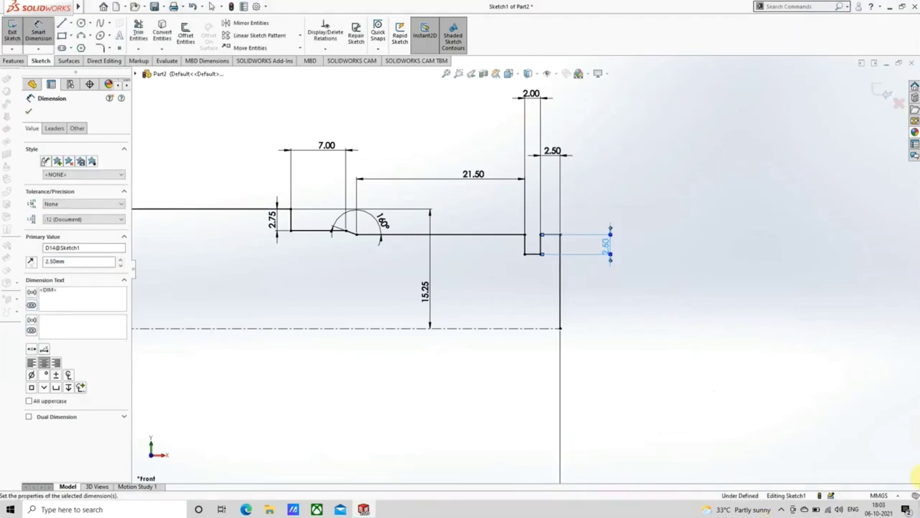
{"action": "key", "text": "Return"}
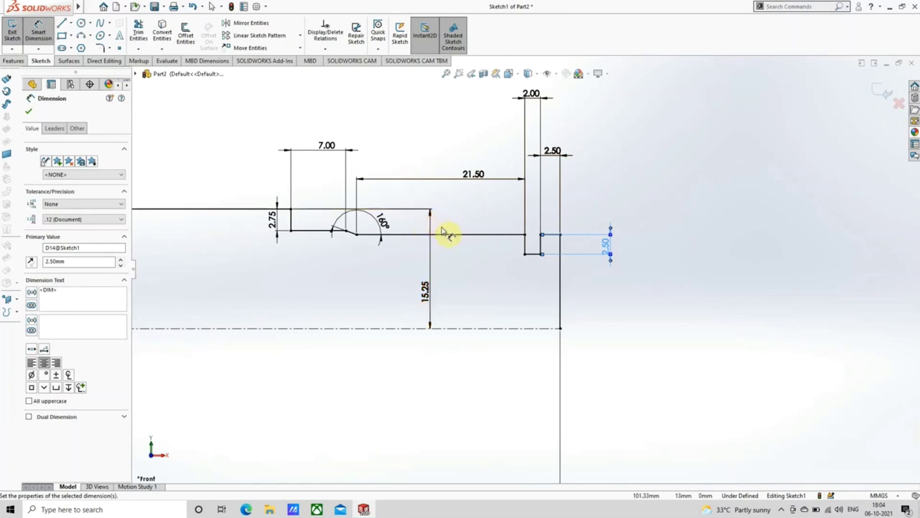
{"action": "key", "text": "Escape"}
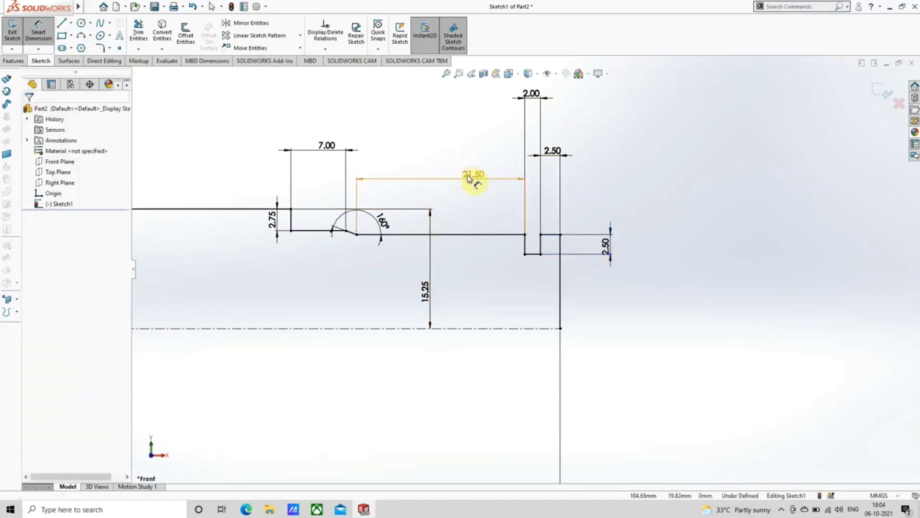
Step: Try to set the 21.5 mm length between the angled relief and the narrow groove to 20 mm, and undo the change
{"action": "double_click", "coordinate": [473, 175]}
{"action": "type", "text": "20"}
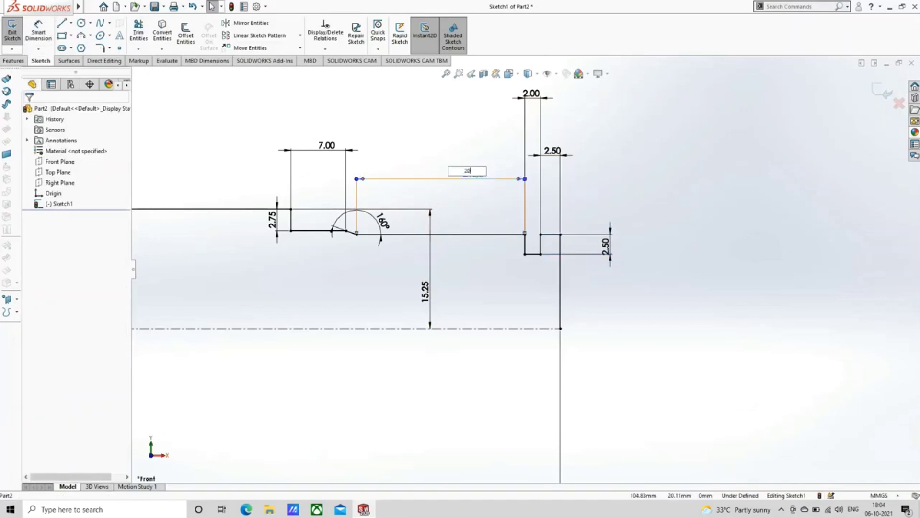
{"action": "key", "text": "Return"}
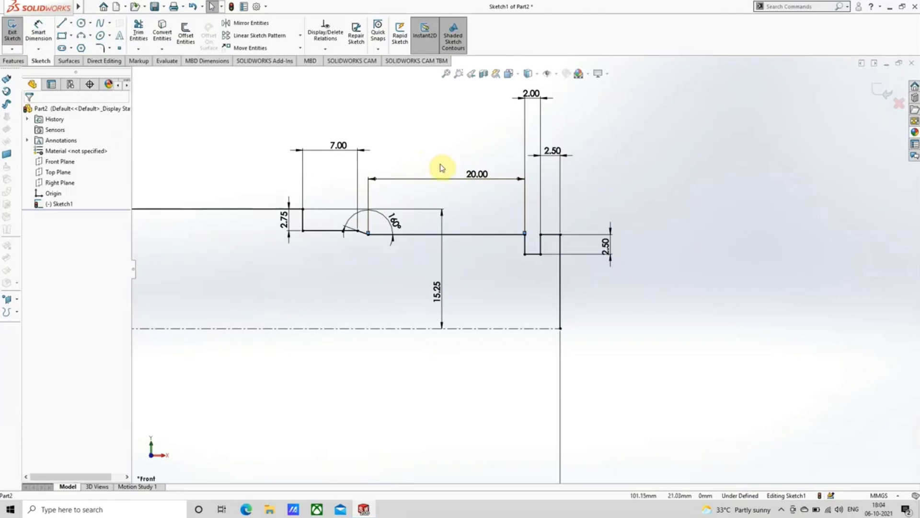
{"action": "key", "text": "ctrl+z"}
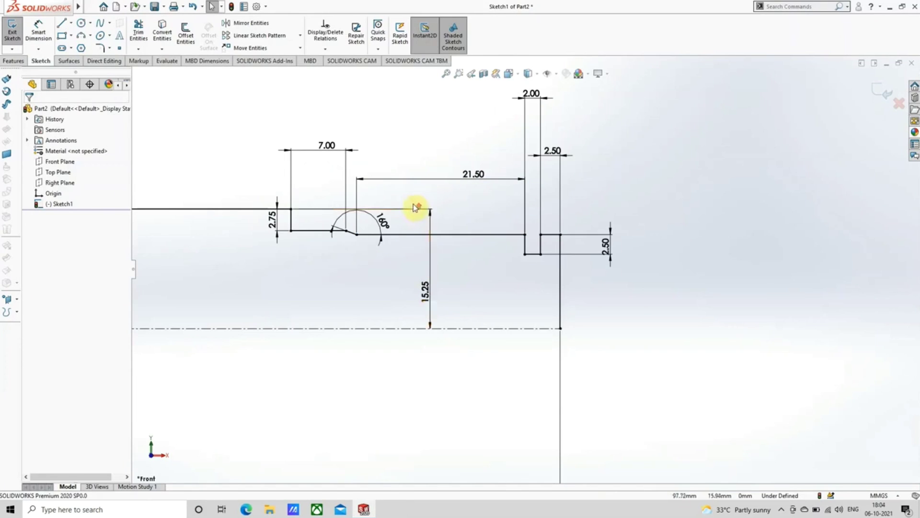
Step: Set the length of the relief's horizontal bottom line, beside the 160° corner, to 8 mm
{"action": "scroll", "coordinate": [415, 207], "scroll_direction": "up", "scroll_amount": 2}
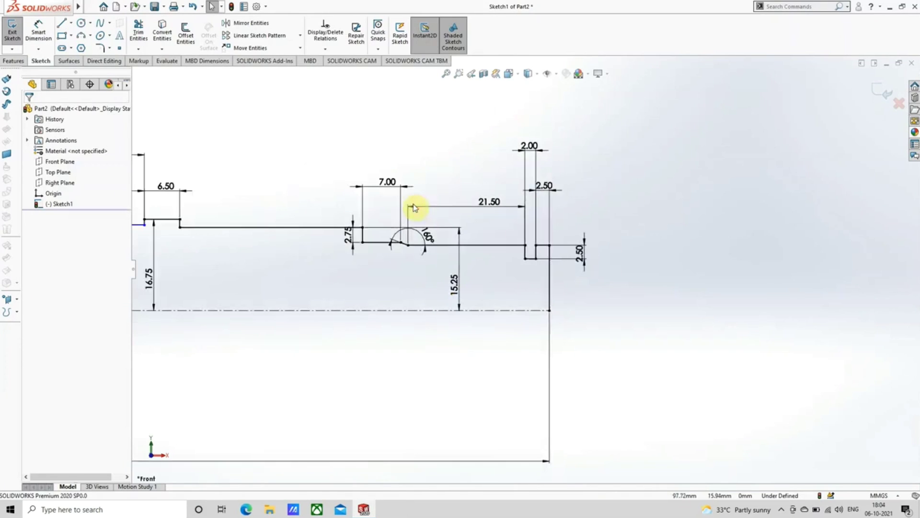
{"action": "left_click", "coordinate": [387, 182]}
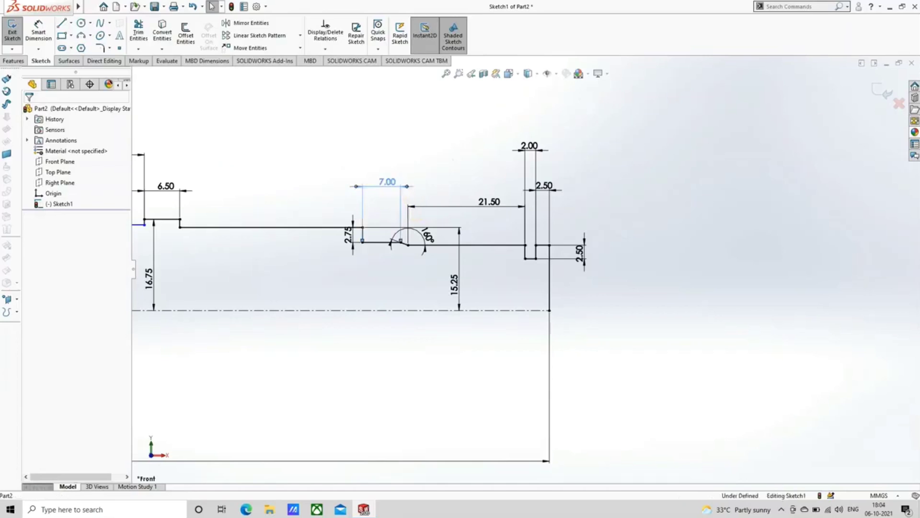
{"action": "left_click_drag", "start_coordinate": [387, 182], "coordinate": [391, 185]}
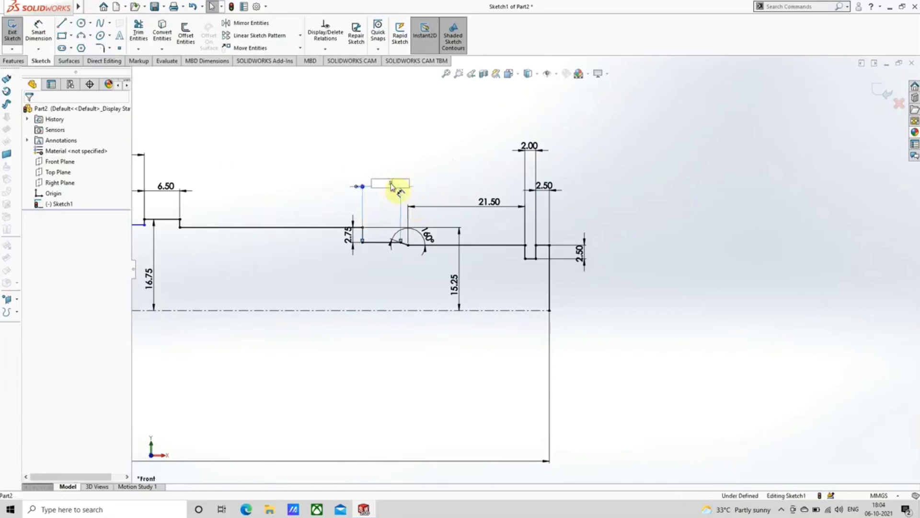
{"action": "key", "text": "Return"}
{"action": "left_click", "coordinate": [394, 160]}
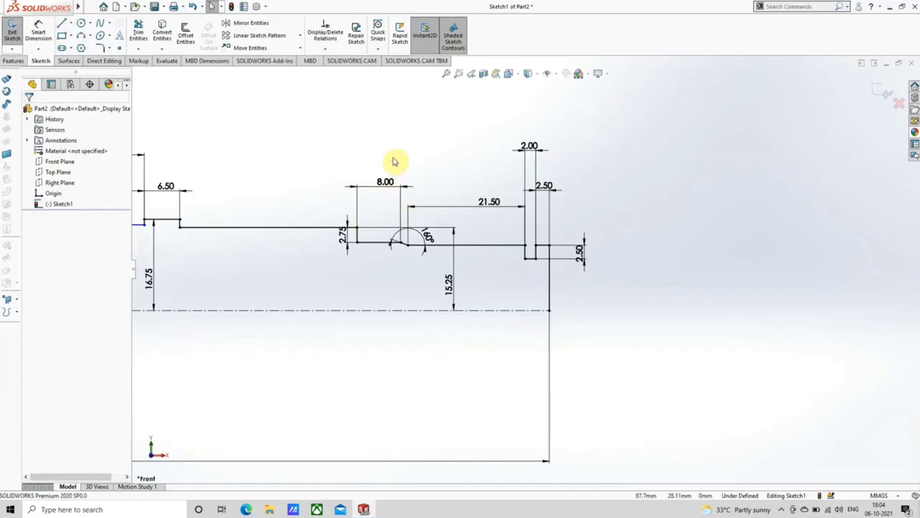
Step: Close the profile with a vertical line from the upper left corner to the origin and a horizontal line along the centerline to the right end
{"action": "scroll", "coordinate": [394, 160], "scroll_direction": "up", "scroll_amount": 4}
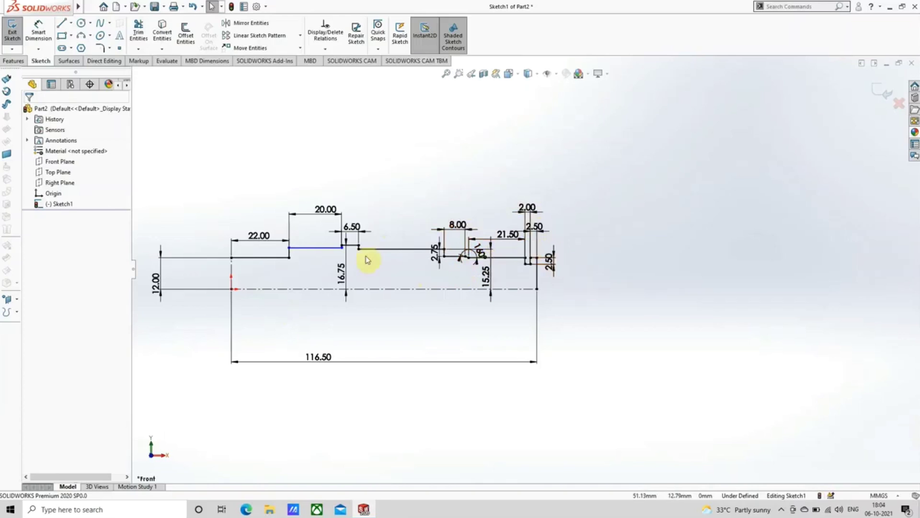
{"action": "left_click", "coordinate": [61, 23]}
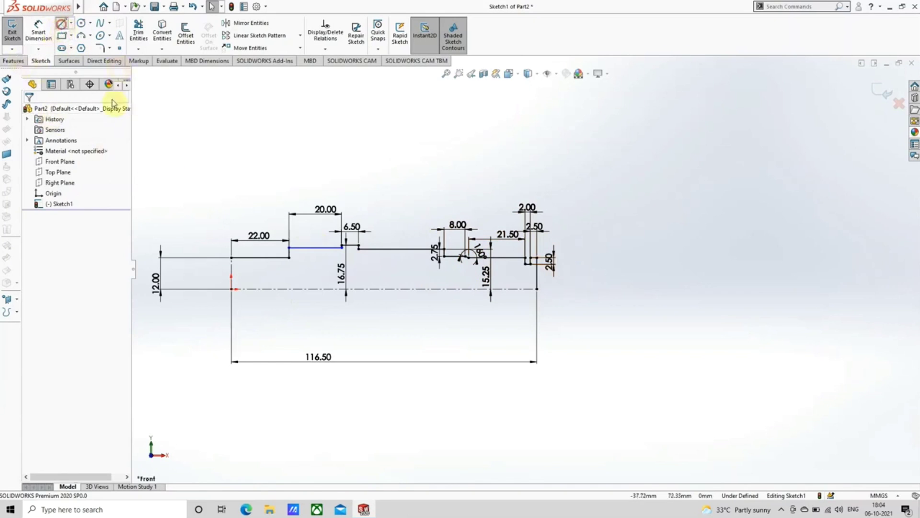
{"action": "left_click", "coordinate": [231, 259]}
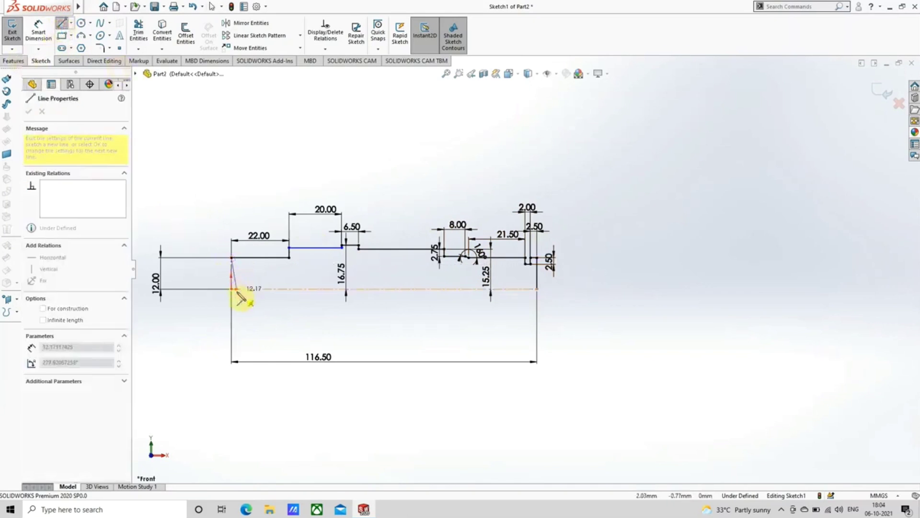
{"action": "left_click", "coordinate": [231, 289]}
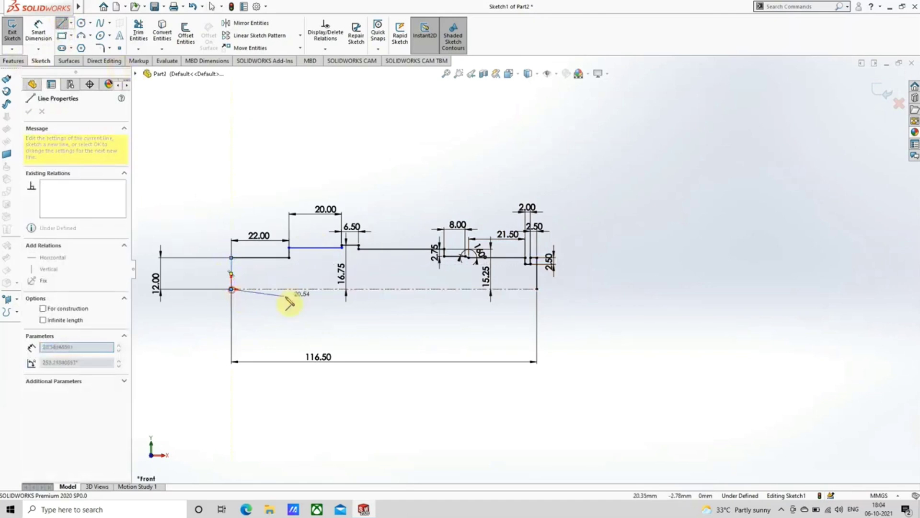
{"action": "left_click", "coordinate": [537, 289]}
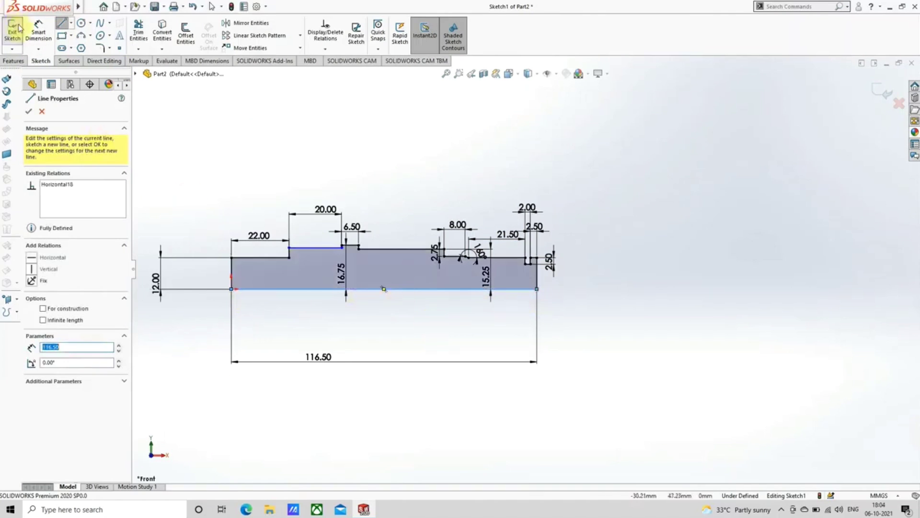
Step: Revolve the closed profile 360° about its bottom line into a solid shaft
{"action": "left_click", "coordinate": [13, 61]}
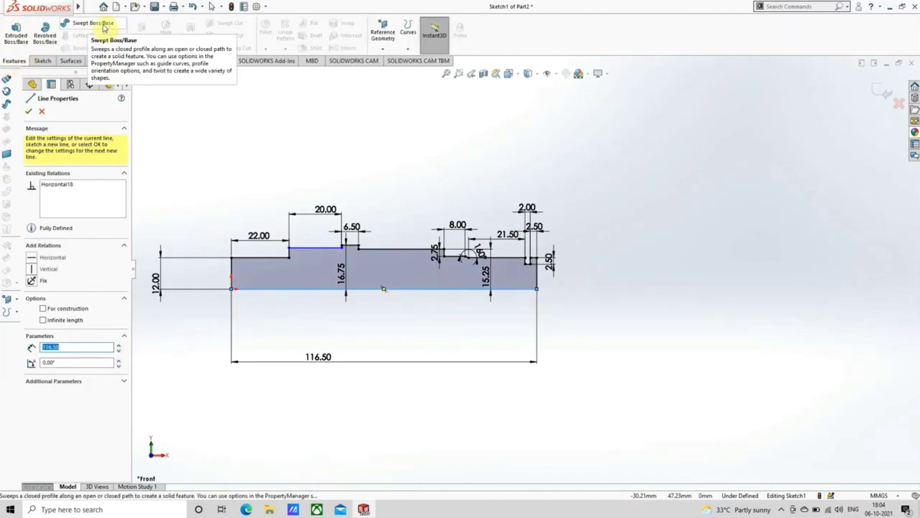
{"action": "left_click", "coordinate": [46, 38]}
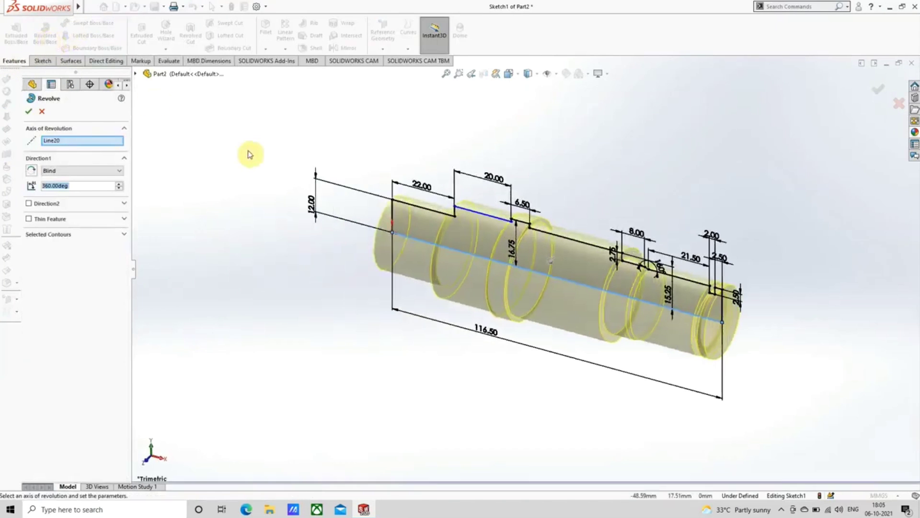
{"action": "left_click", "coordinate": [28, 111]}
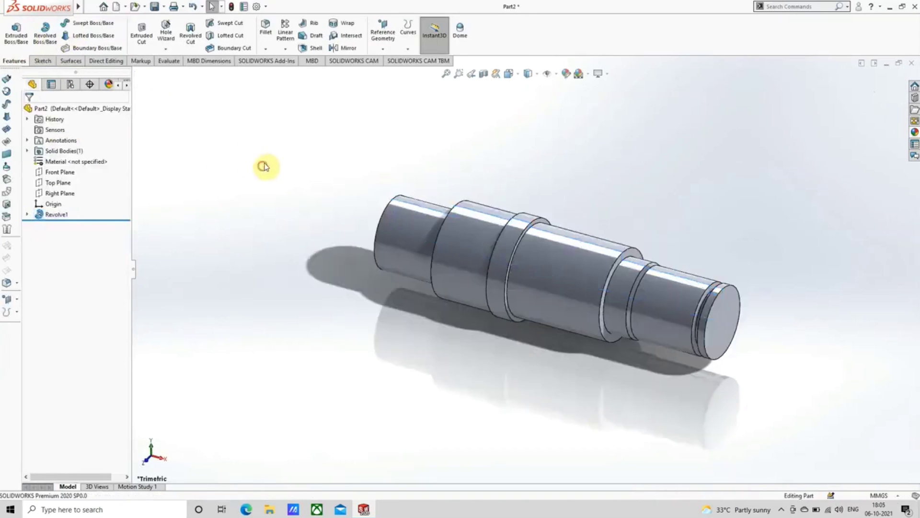
Step: Start a new sketch on the circular end face of the shaft's 22 mm long end section
{"action": "scroll", "coordinate": [337, 190], "scroll_direction": "up", "scroll_amount": 3}
{"action": "middle_click_drag", "start_coordinate": [337, 189], "coordinate": [359, 189]}
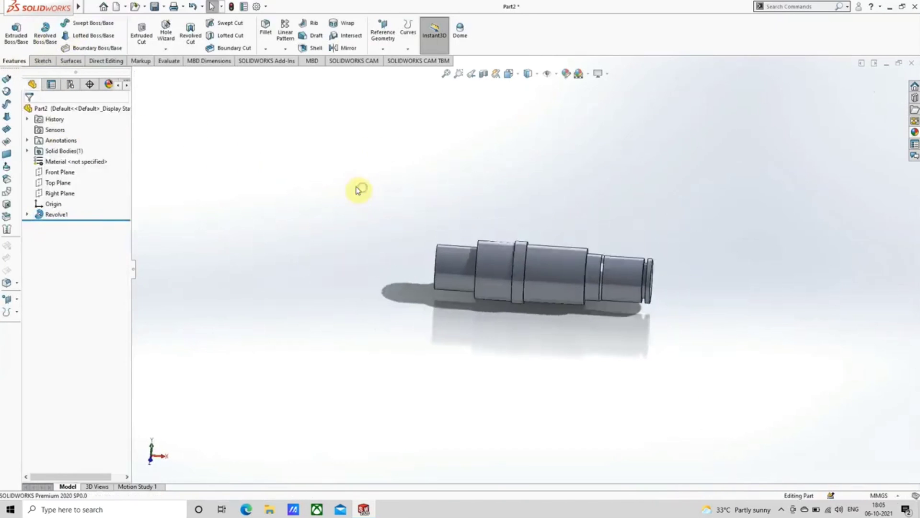
{"action": "scroll", "coordinate": [479, 265], "scroll_direction": "down", "scroll_amount": 2}
{"action": "middle_click_drag", "start_coordinate": [479, 265], "coordinate": [540, 232]}
{"action": "left_click", "coordinate": [481, 288]}
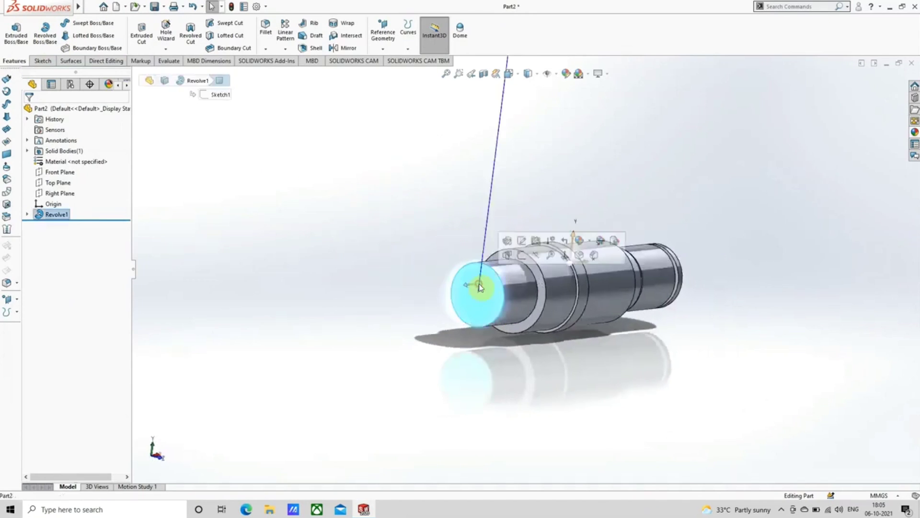
{"action": "left_click", "coordinate": [522, 255]}
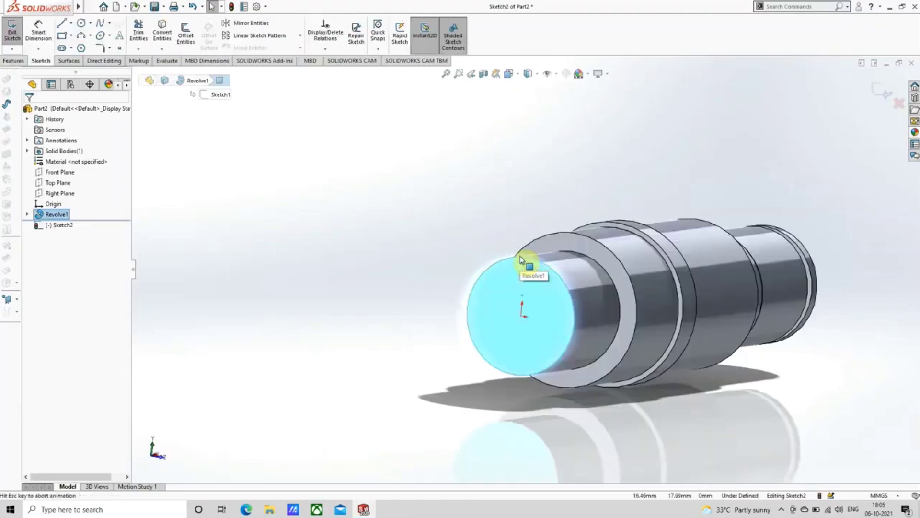
Step: Sketch a construction circle about 16 mm in diameter centred on the origin of the end face
{"action": "left_click", "coordinate": [285, 250]}
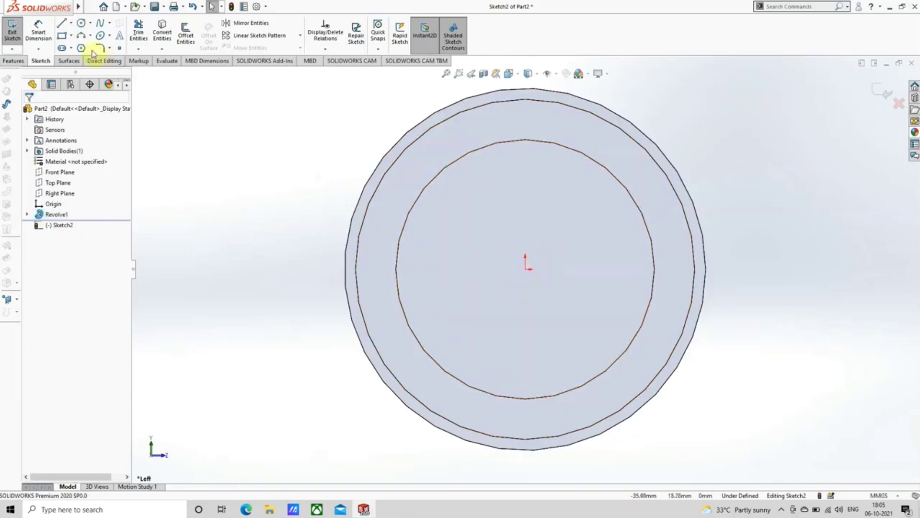
{"action": "left_click", "coordinate": [81, 25]}
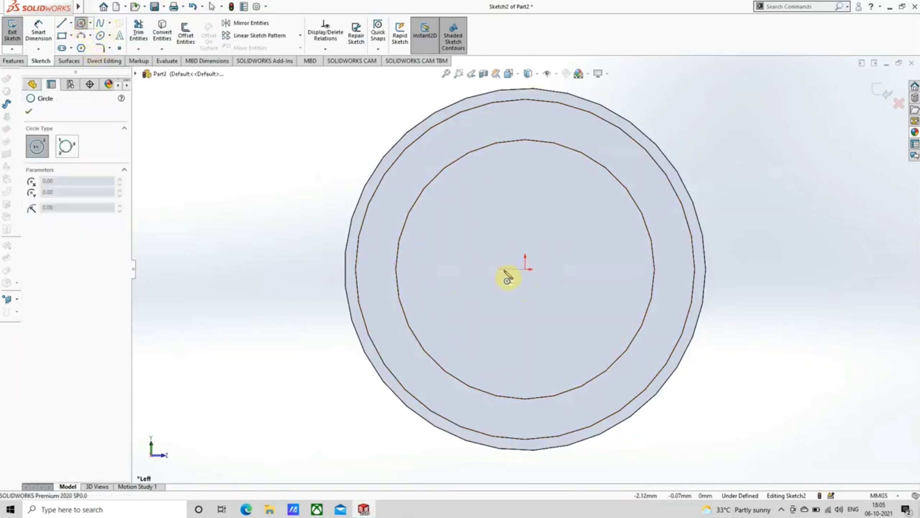
{"action": "left_click", "coordinate": [526, 269]}
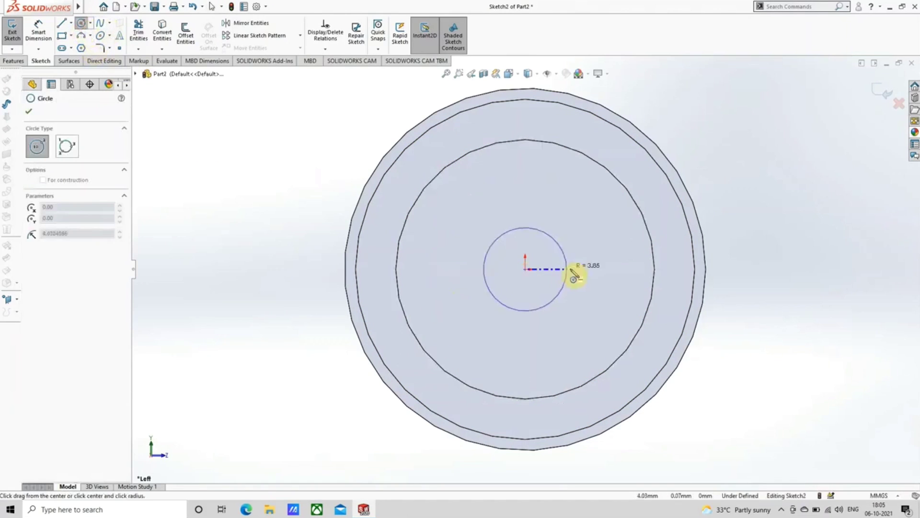
{"action": "left_click", "coordinate": [612, 268]}
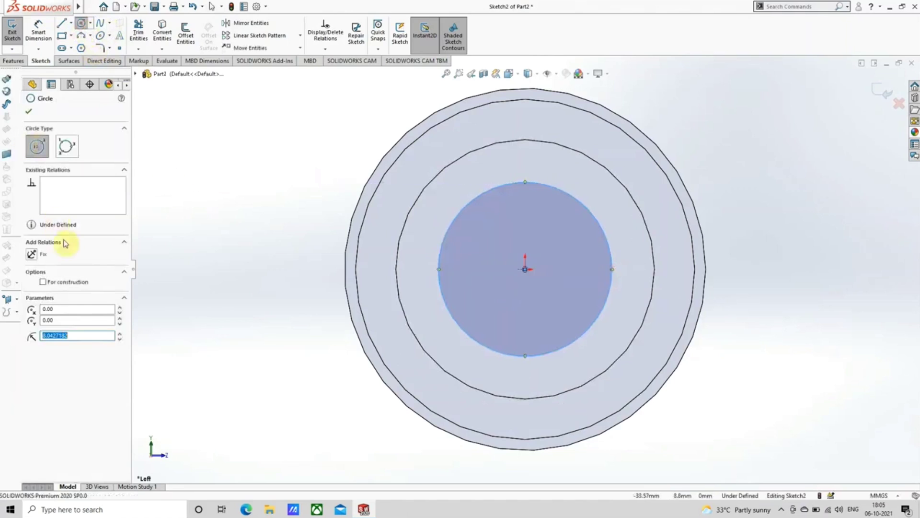
{"action": "left_click", "coordinate": [67, 284]}
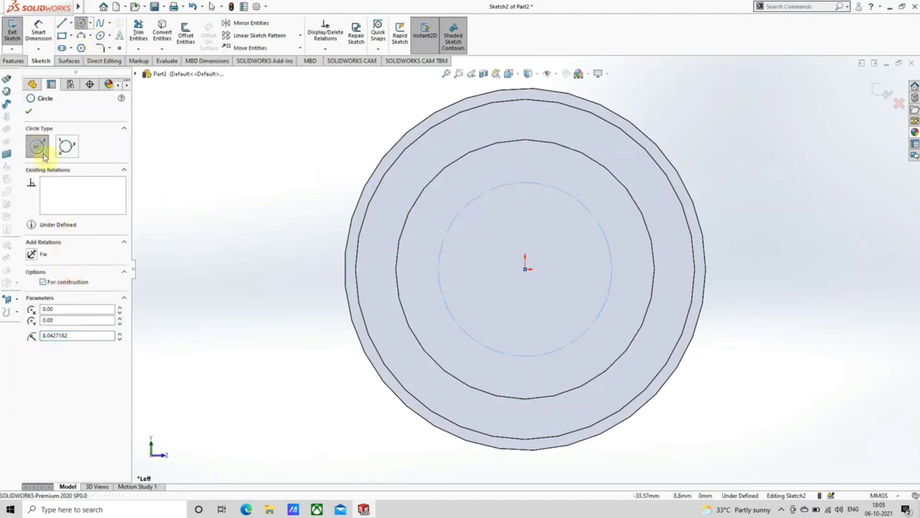
{"action": "left_click", "coordinate": [29, 111]}
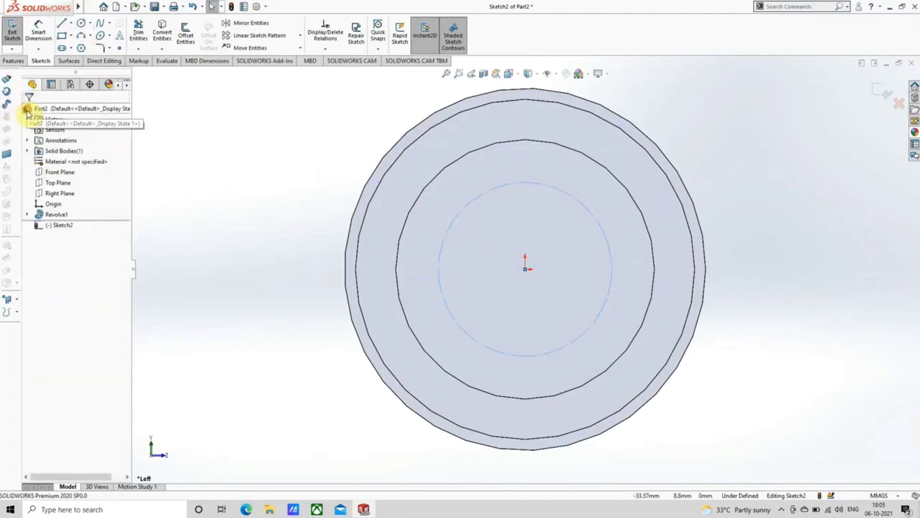
Step: Set the construction circle's diameter to 21.5 mm
{"action": "left_click", "coordinate": [42, 32]}
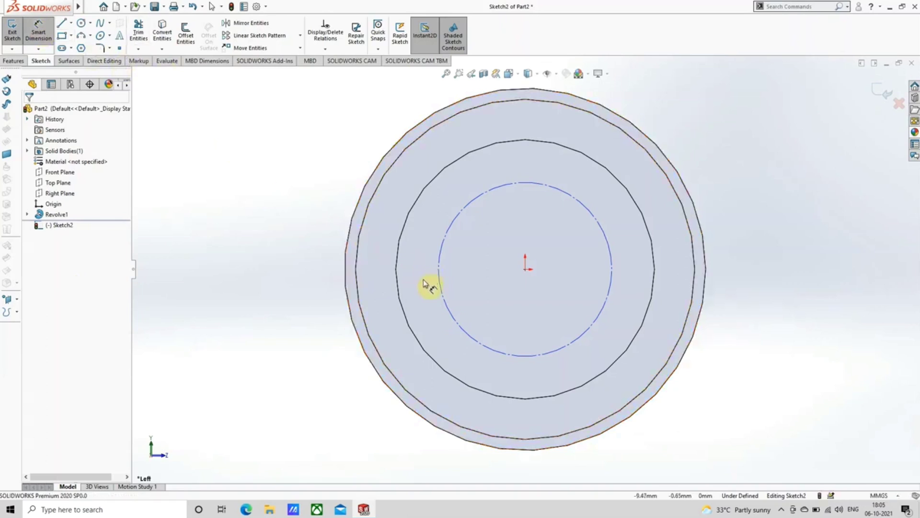
{"action": "left_click", "coordinate": [441, 302]}
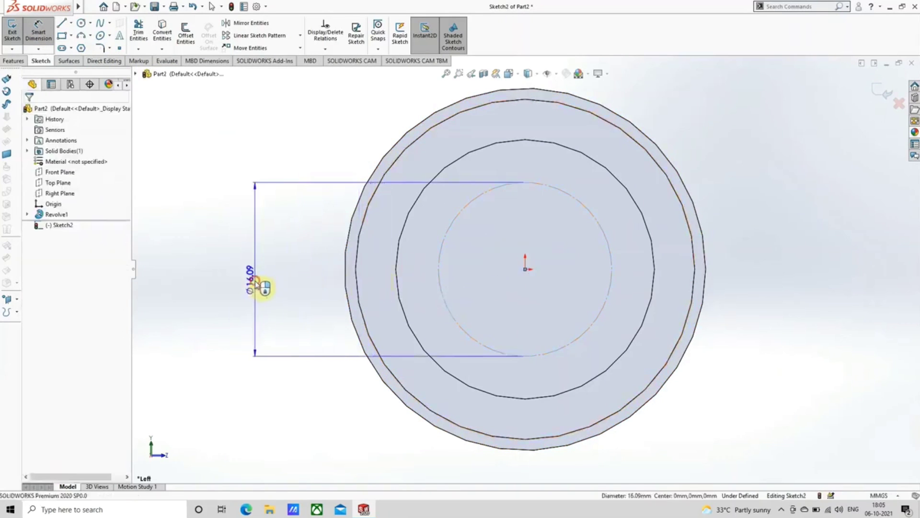
{"action": "left_click", "coordinate": [254, 283]}
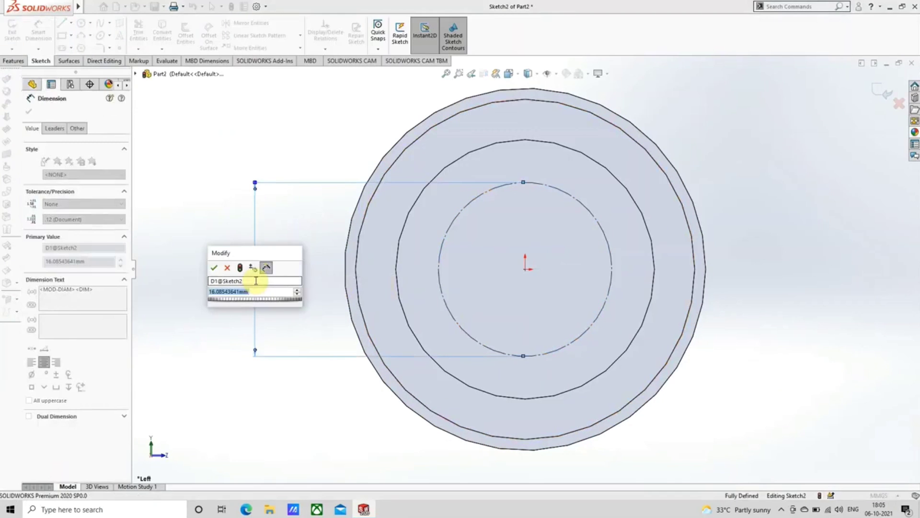
{"action": "type", "text": "2."}
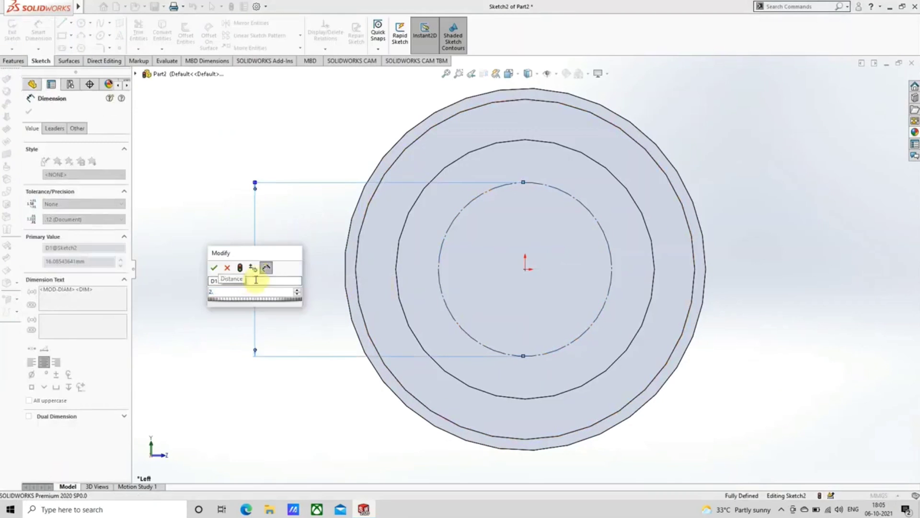
{"action": "type", "text": "1.5"}
{"action": "key", "text": "Return"}
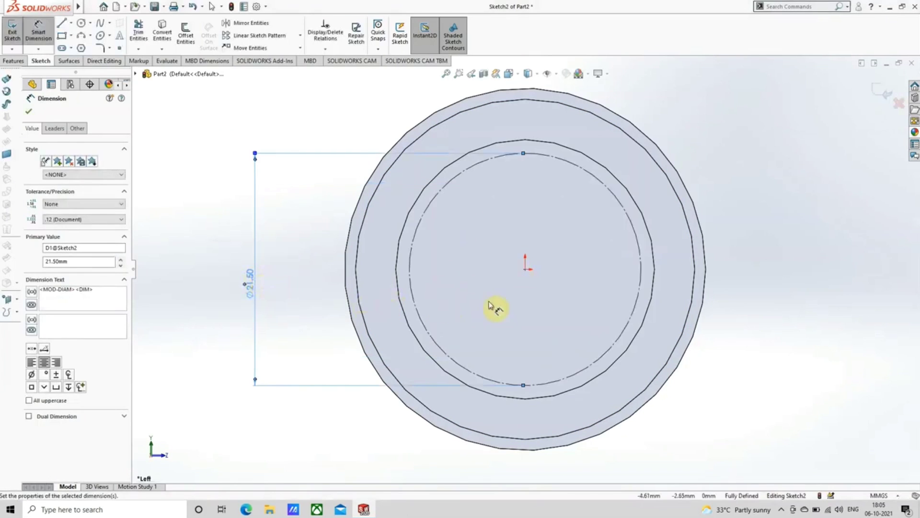
{"action": "left_click", "coordinate": [28, 111]}
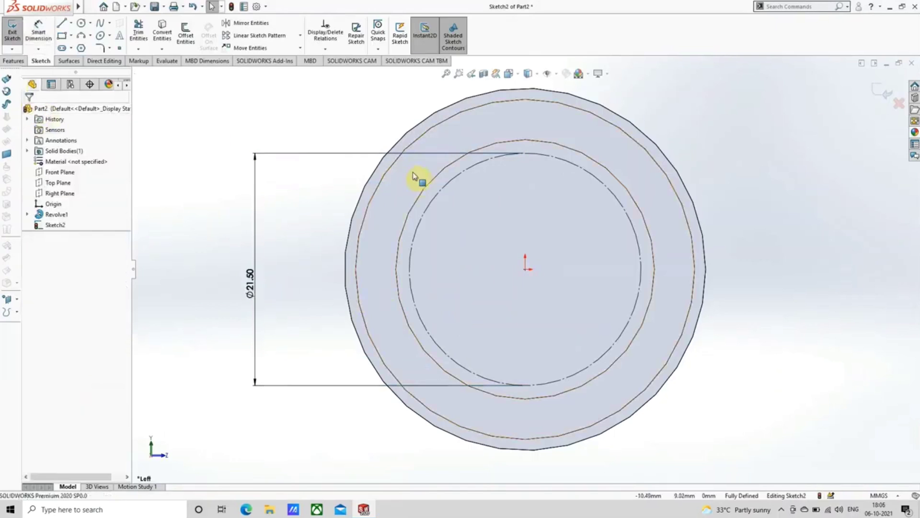
Step: Convert the end face's circular outer edge into a sketch circle and make it construction geometry
{"action": "left_click", "coordinate": [425, 194]}
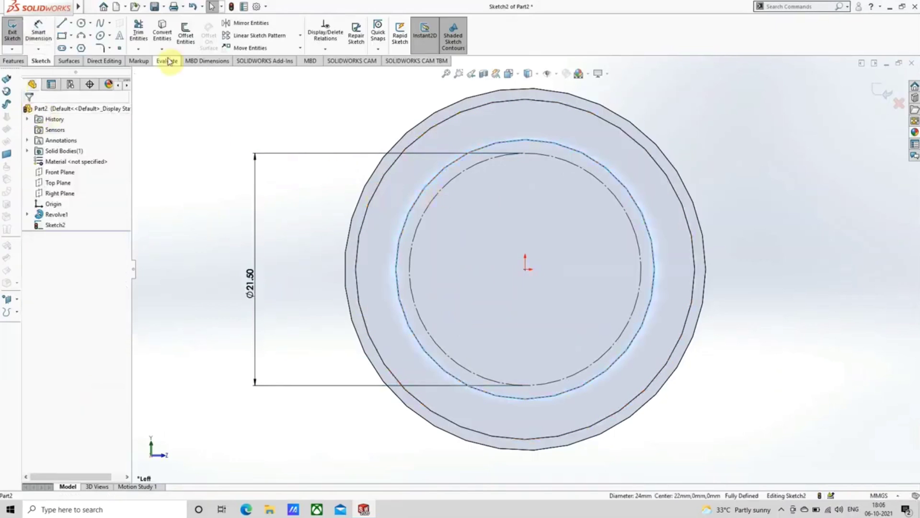
{"action": "left_click", "coordinate": [162, 32]}
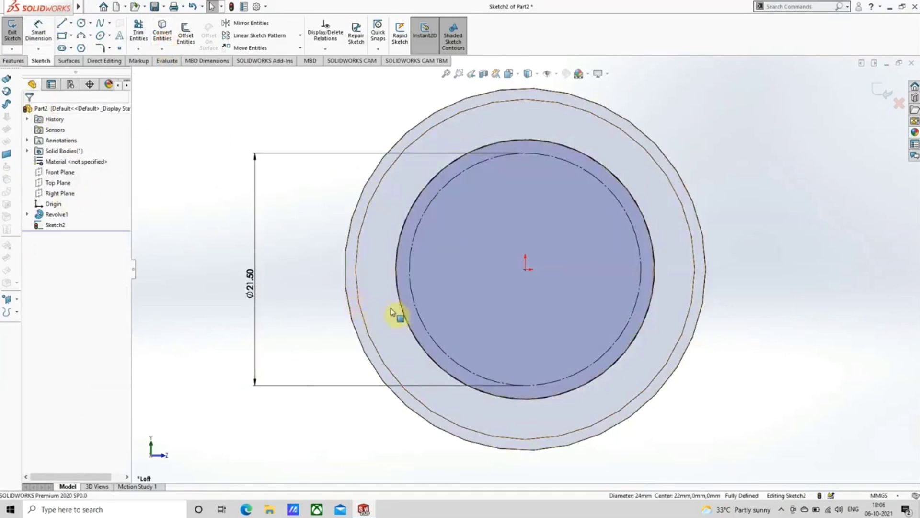
{"action": "left_click", "coordinate": [396, 267]}
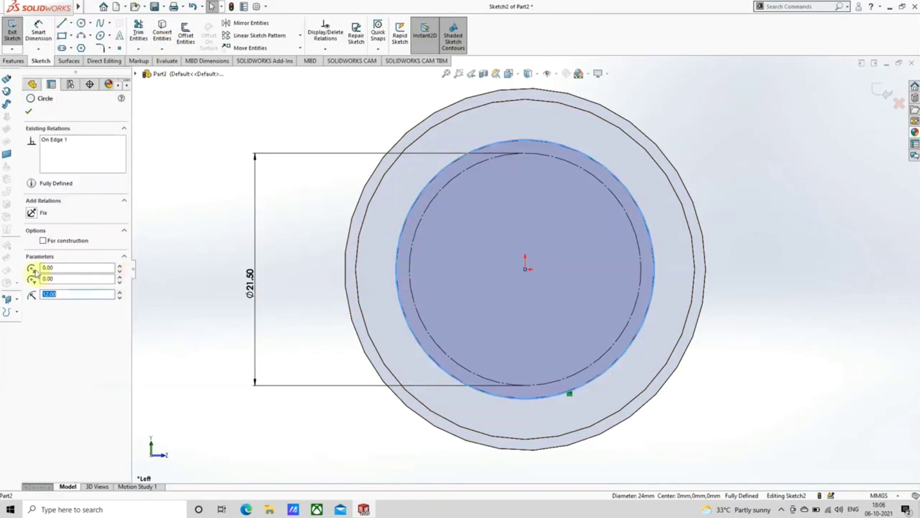
{"action": "left_click", "coordinate": [43, 241]}
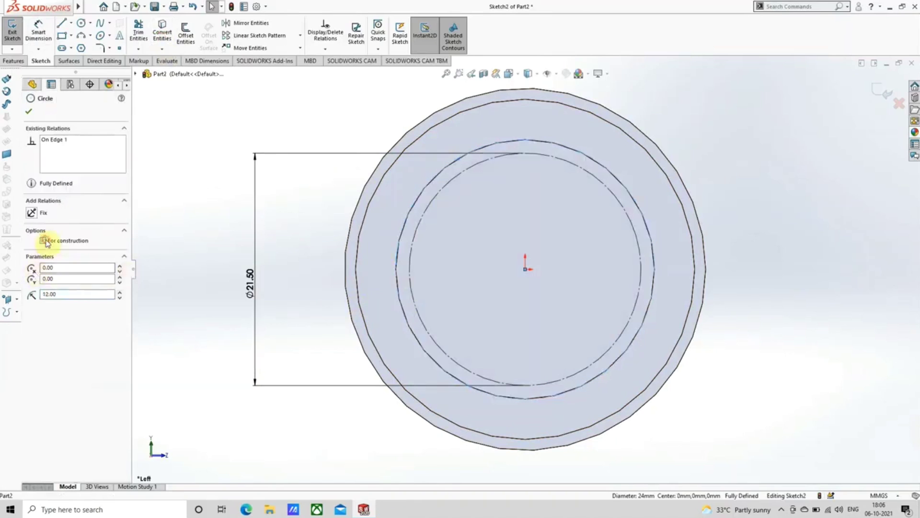
{"action": "left_click", "coordinate": [179, 245]}
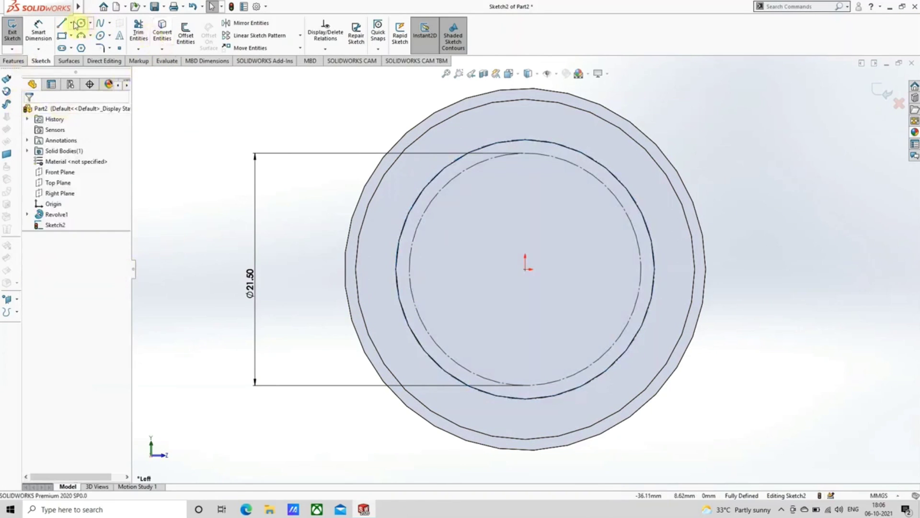
Step: Draw a vertical centerline from the origin up to the top of the converted edge circle
{"action": "left_click", "coordinate": [72, 23]}
{"action": "left_click", "coordinate": [79, 47]}
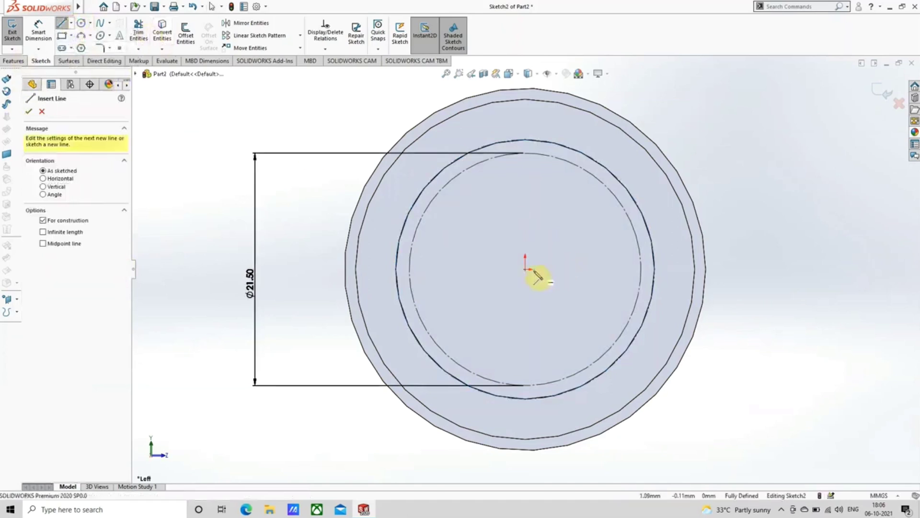
{"action": "left_click", "coordinate": [525, 269]}
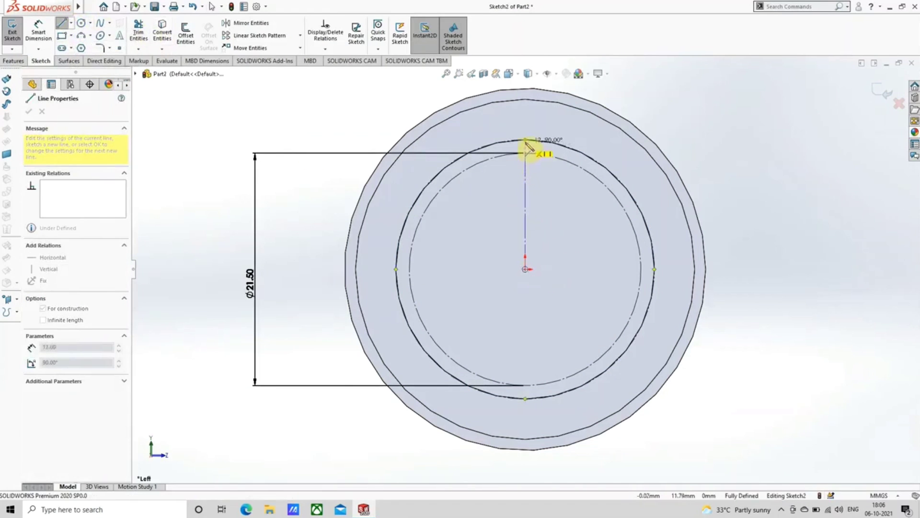
{"action": "left_click", "coordinate": [526, 140]}
{"action": "right_click", "coordinate": [438, 233]}
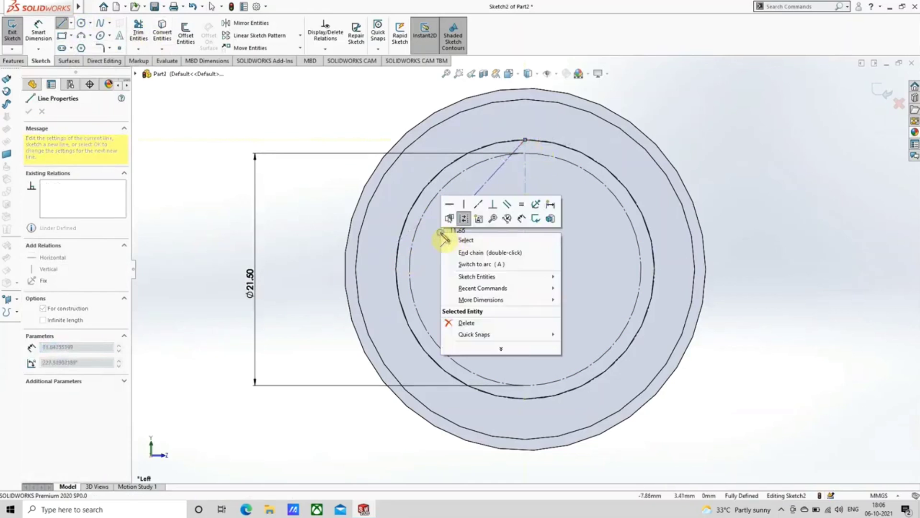
{"action": "left_click", "coordinate": [465, 241]}
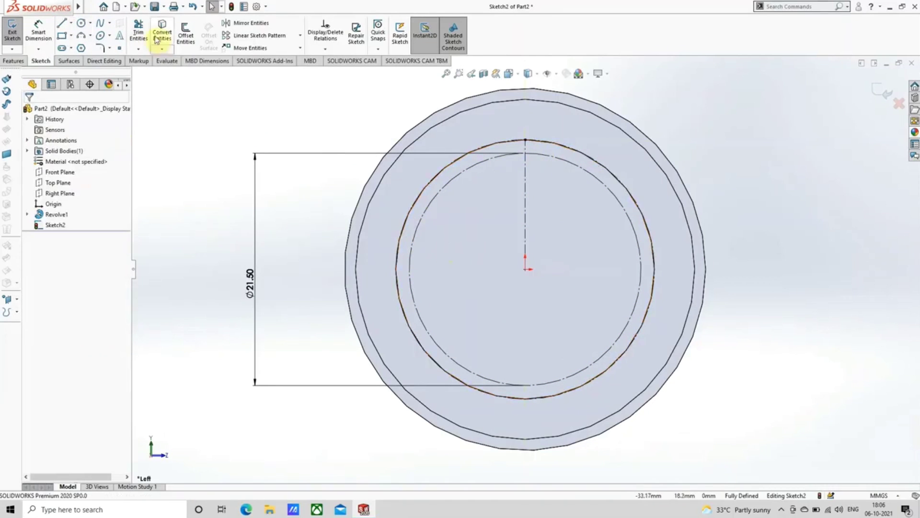
Step: Sketch a circle about 5.5 mm in diameter, centred on the 21.5 mm construction circle just right of the vertical centerline
{"action": "left_click", "coordinate": [80, 23]}
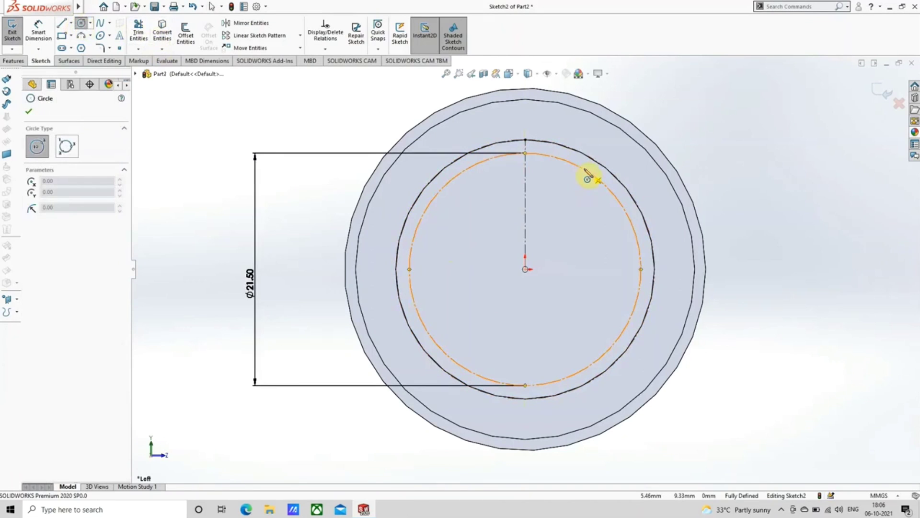
{"action": "left_click", "coordinate": [584, 169]}
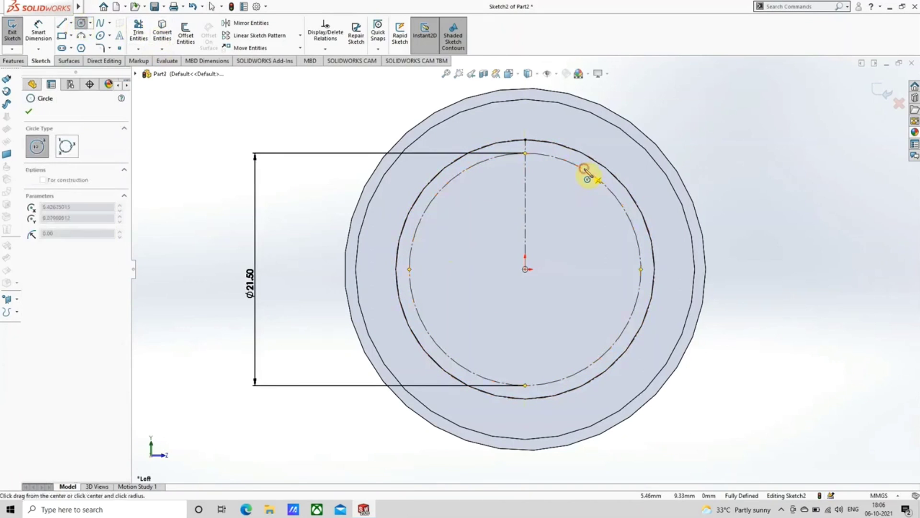
{"action": "left_click", "coordinate": [613, 162]}
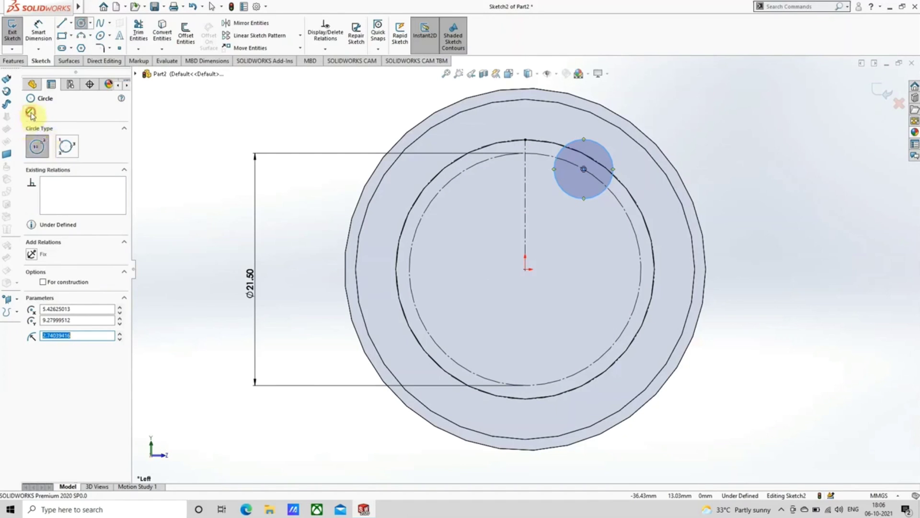
{"action": "left_click", "coordinate": [28, 114]}
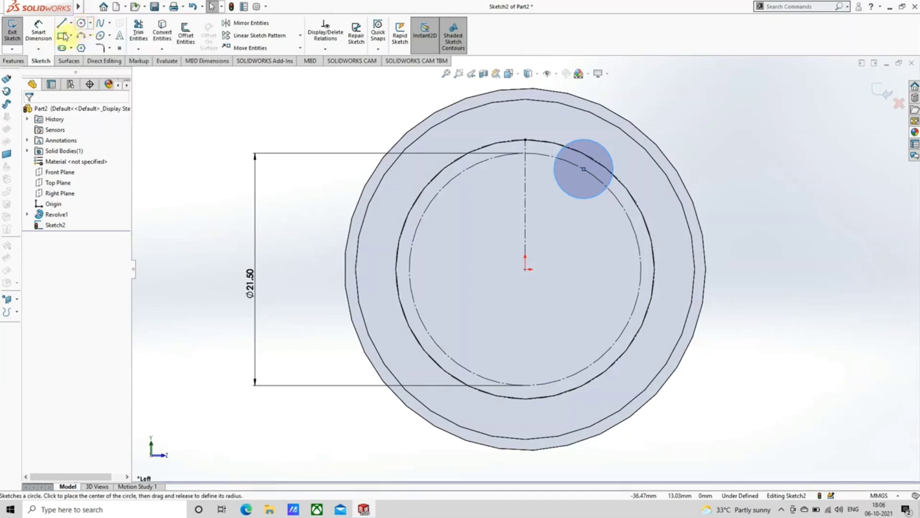
Step: Set the small circle's diameter to 6.4 mm
{"action": "left_click", "coordinate": [39, 35]}
{"action": "left_click", "coordinate": [48, 48]}
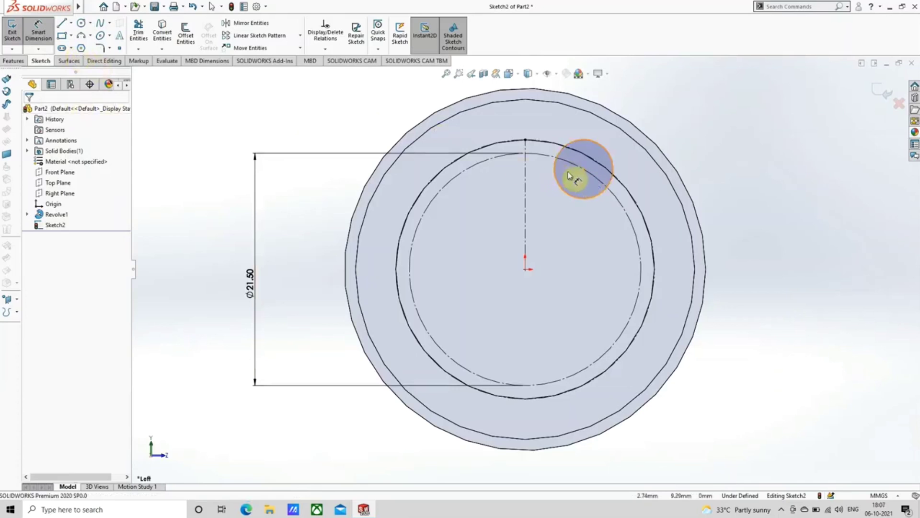
{"action": "left_click", "coordinate": [614, 164]}
{"action": "left_click", "coordinate": [697, 156]}
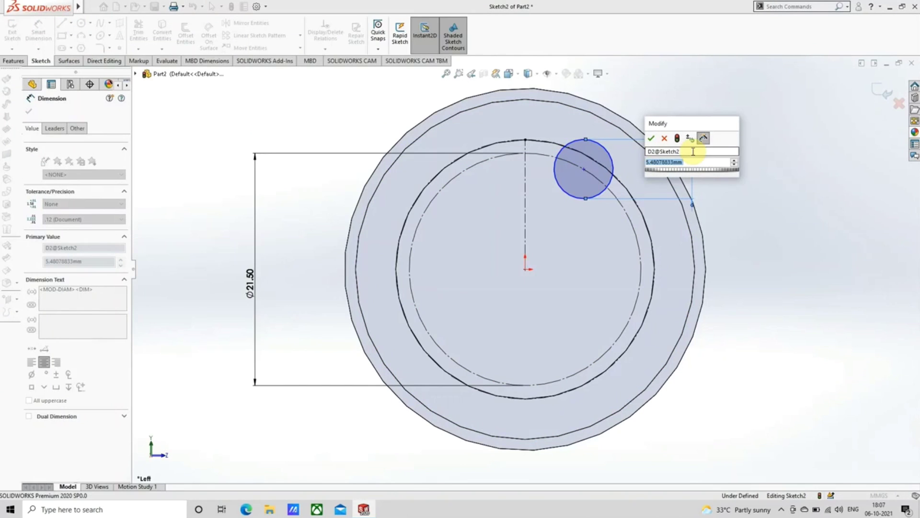
{"action": "type", "text": "6.4"}
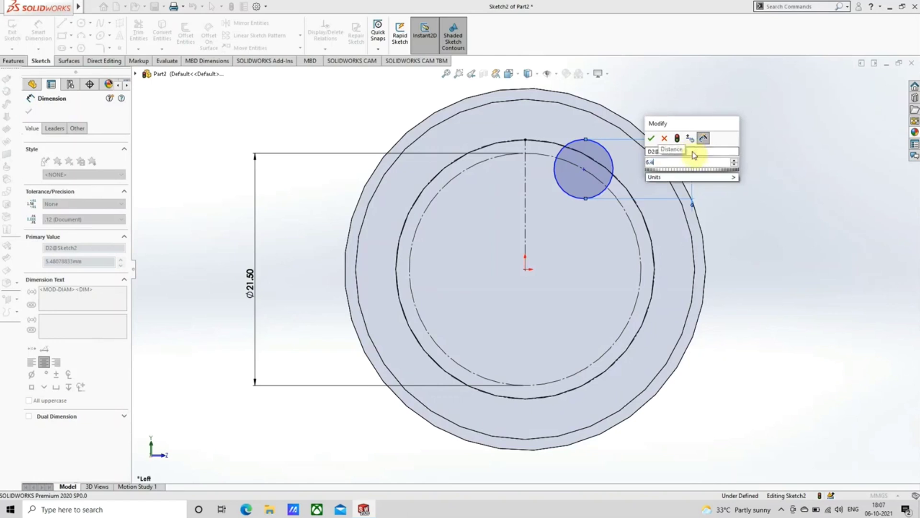
{"action": "key", "text": "Return"}
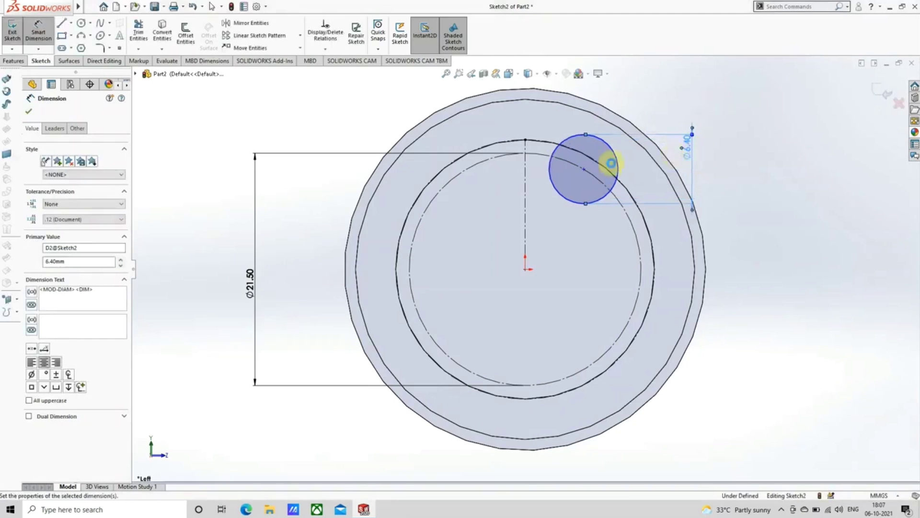
Step: Dimension the horizontal distance between the small circle's centre and the vertical centerline as 3.8 mm
{"action": "left_click", "coordinate": [584, 172]}
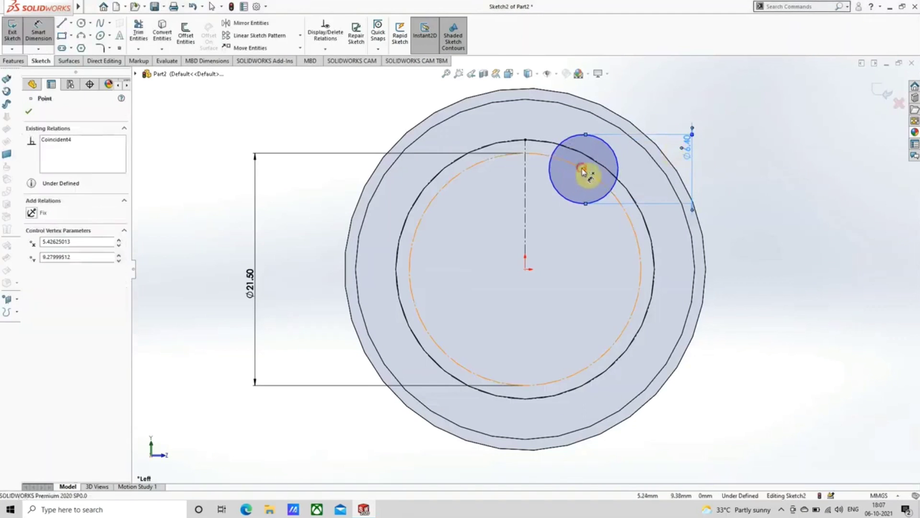
{"action": "left_click", "coordinate": [525, 176]}
{"action": "left_click", "coordinate": [547, 315]}
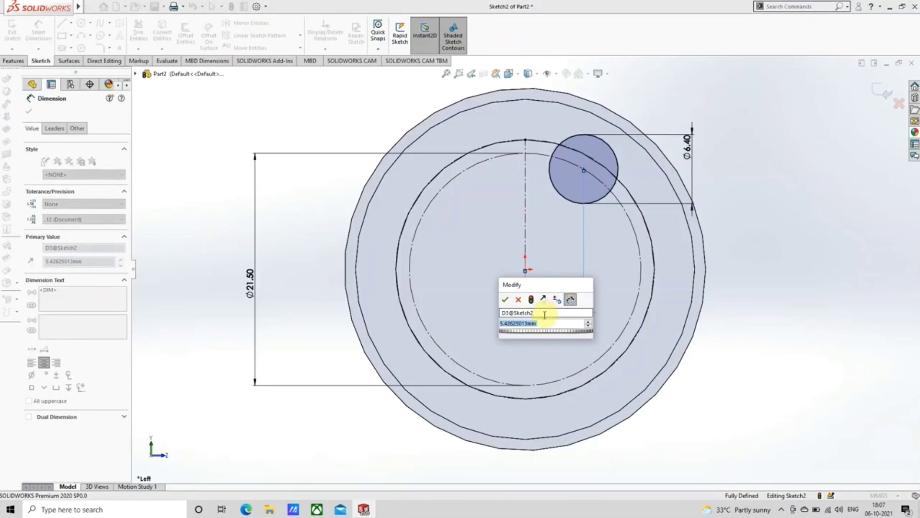
{"action": "type", "text": "5.43"}
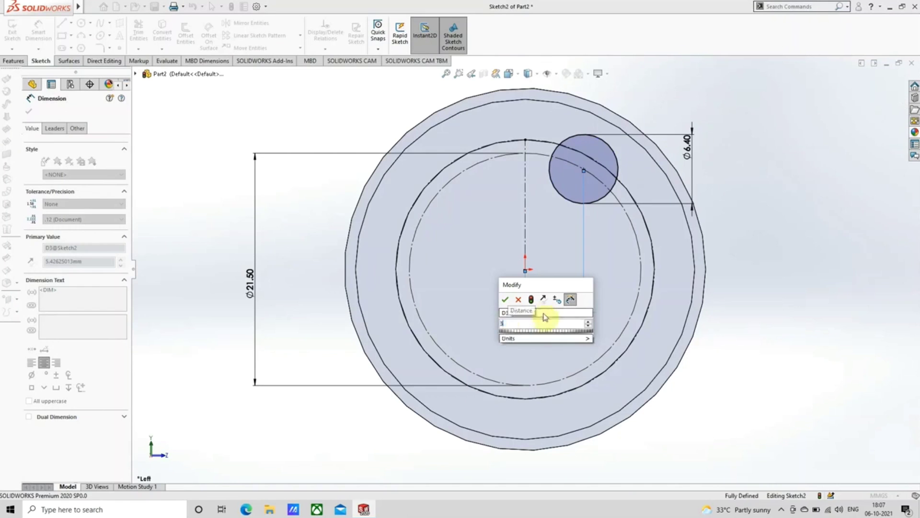
{"action": "key", "text": "Return"}
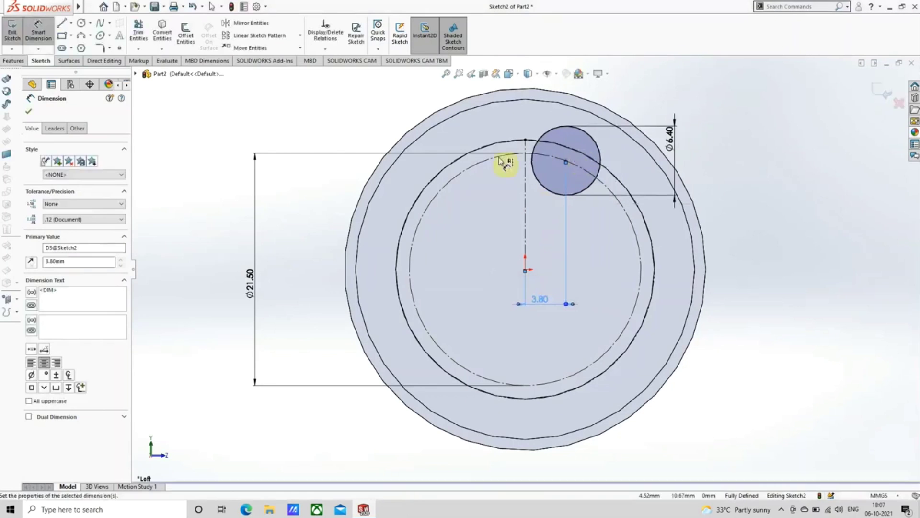
{"action": "left_click", "coordinate": [31, 112]}
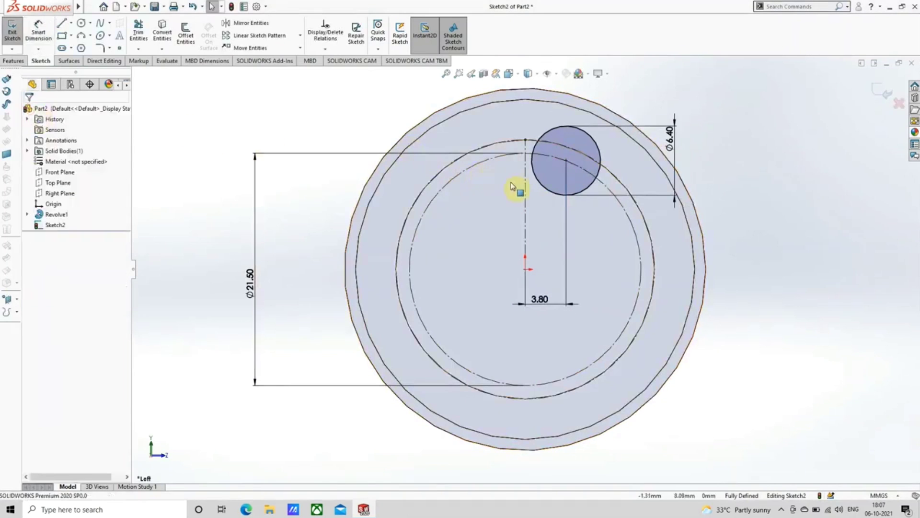
Step: Convert the 6.4 mm circle beside the vertical centerline to construction geometry
{"action": "left_click", "coordinate": [555, 196]}
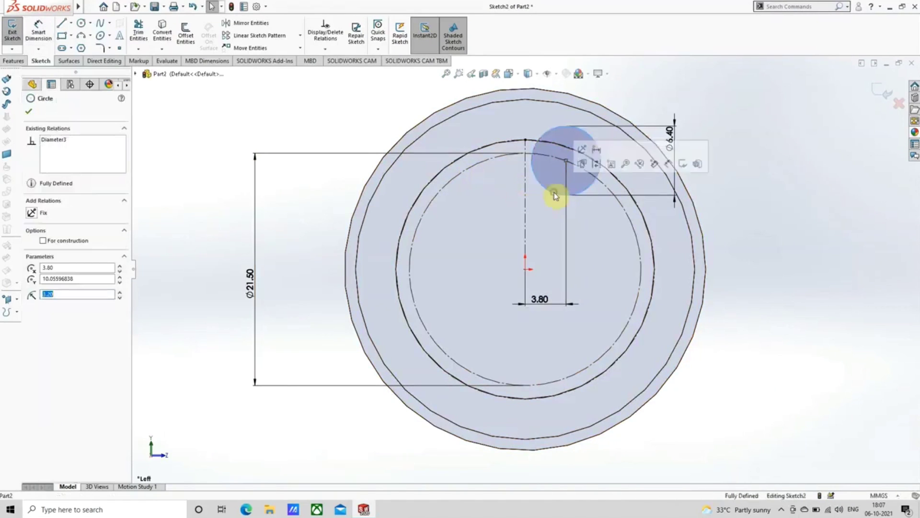
{"action": "left_click", "coordinate": [50, 243]}
{"action": "left_click", "coordinate": [221, 116]}
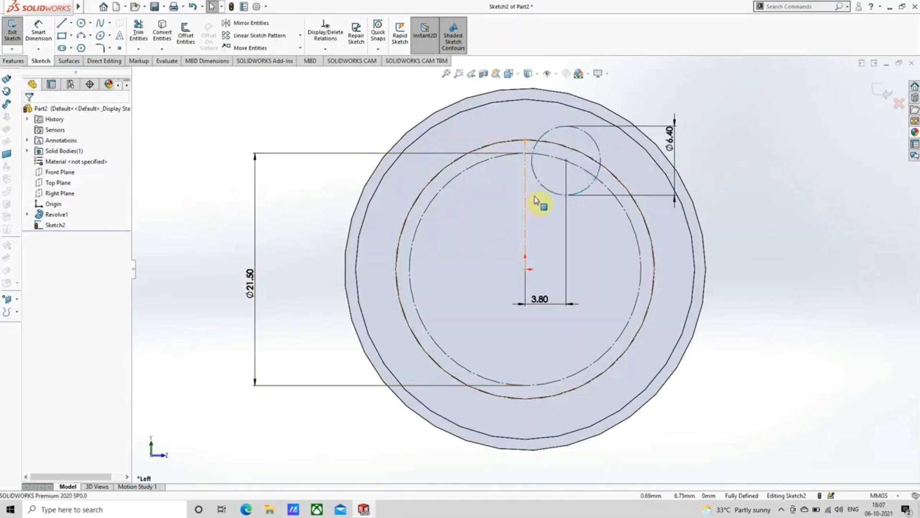
Step: Mirror the 6.4 mm construction circle about the vertical centerline, keeping the original
{"action": "left_click", "coordinate": [550, 191]}
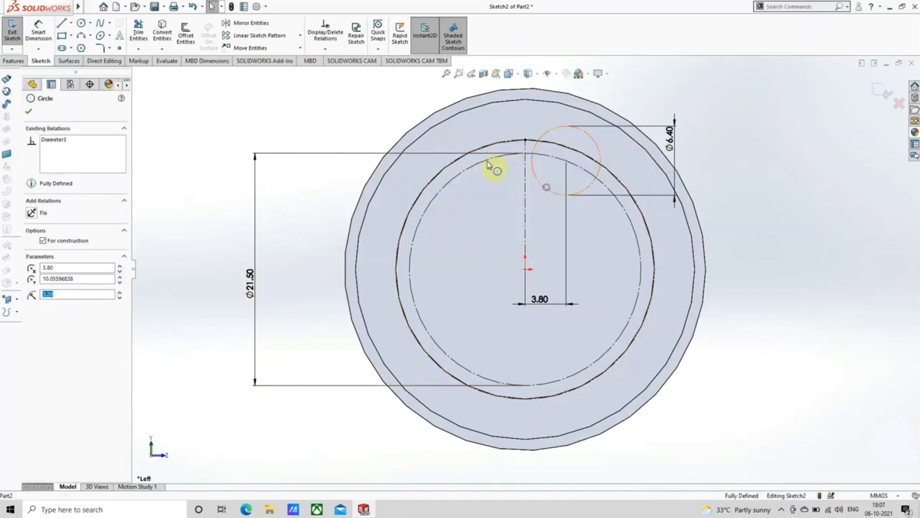
{"action": "left_click", "coordinate": [240, 27]}
{"action": "left_click", "coordinate": [70, 231]}
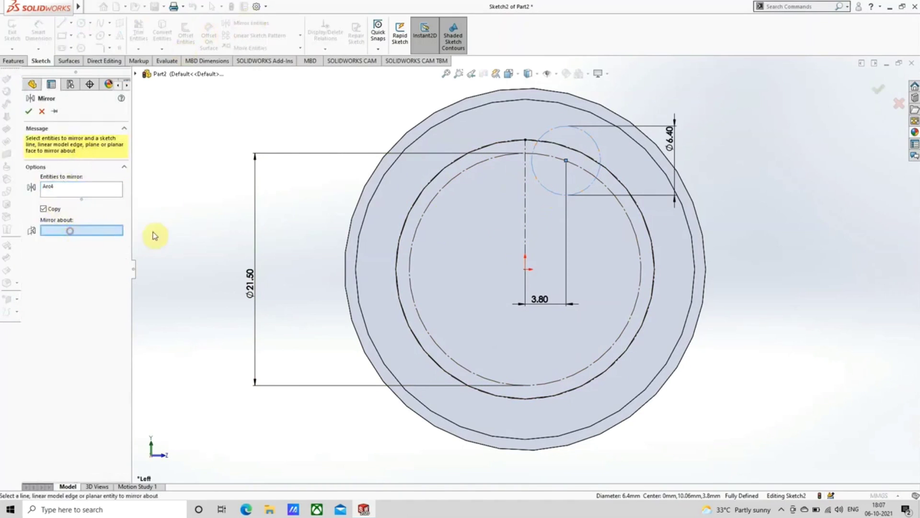
{"action": "left_click", "coordinate": [525, 207]}
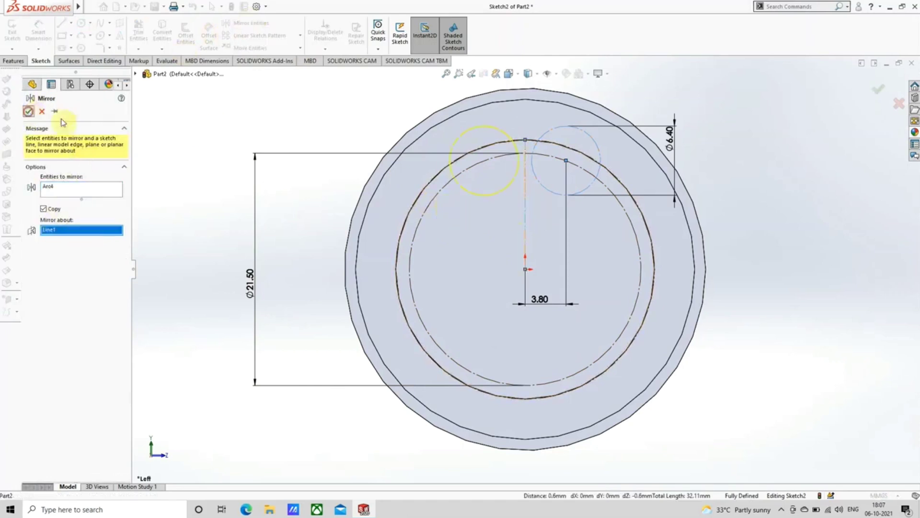
Step: Draw a three-point arc along the 21.5 mm construction circle, spanning the gap between the two 6.4 mm circles
{"action": "left_click", "coordinate": [81, 38]}
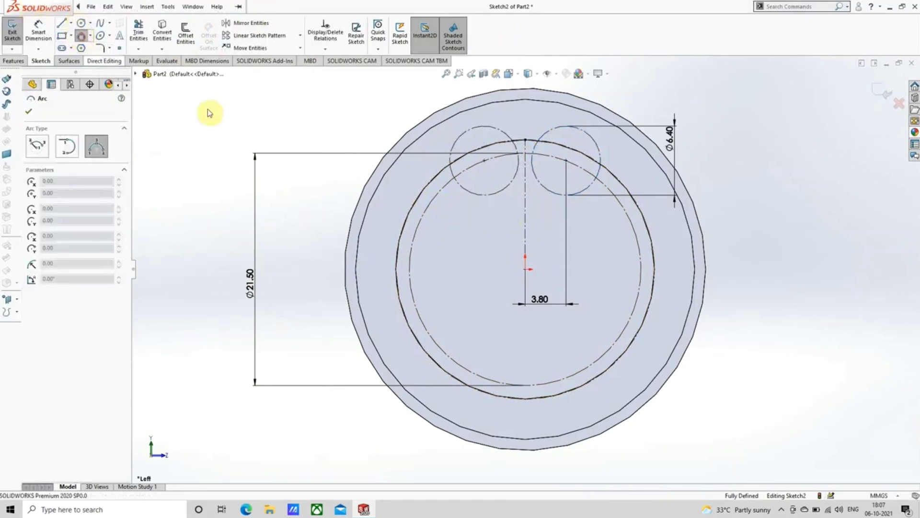
{"action": "scroll", "coordinate": [537, 177], "scroll_direction": "down", "scroll_amount": 3}
{"action": "scroll", "coordinate": [494, 208], "scroll_direction": "down", "scroll_amount": 5}
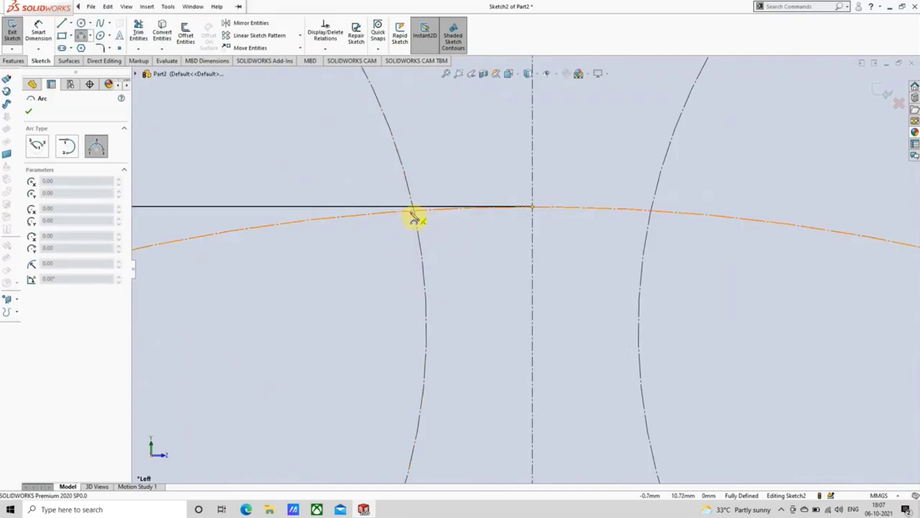
{"action": "left_click", "coordinate": [415, 212]}
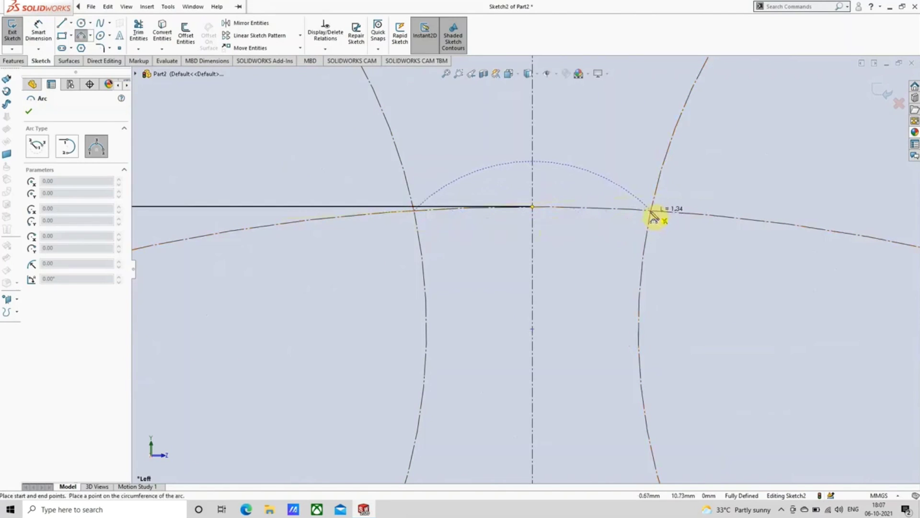
{"action": "left_click", "coordinate": [544, 208]}
{"action": "scroll", "coordinate": [506, 242], "scroll_direction": "up", "scroll_amount": 4}
{"action": "scroll", "coordinate": [503, 200], "scroll_direction": "down", "scroll_amount": 2}
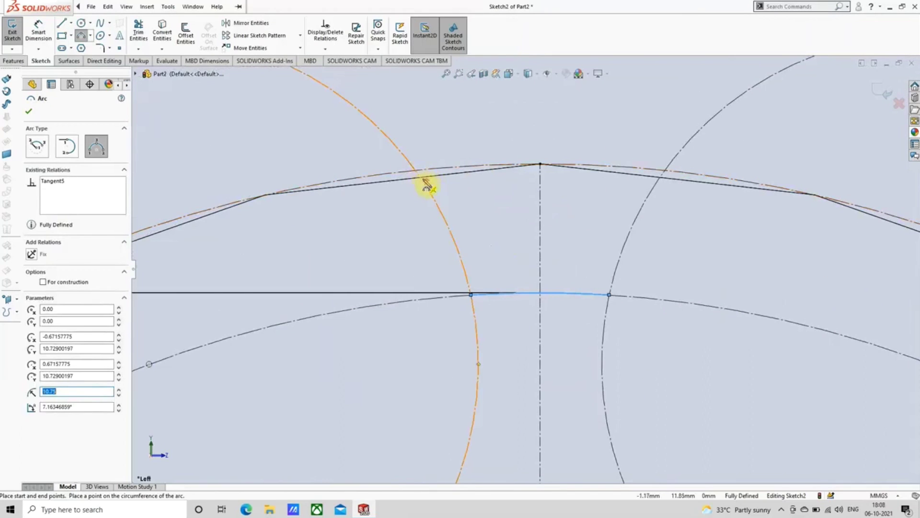
Step: Draw a three-point arc along the top of the converted edge circle, ending at its intersections with the two 6.4 mm circles
{"action": "scroll", "coordinate": [446, 198], "scroll_direction": "up", "scroll_amount": 2}
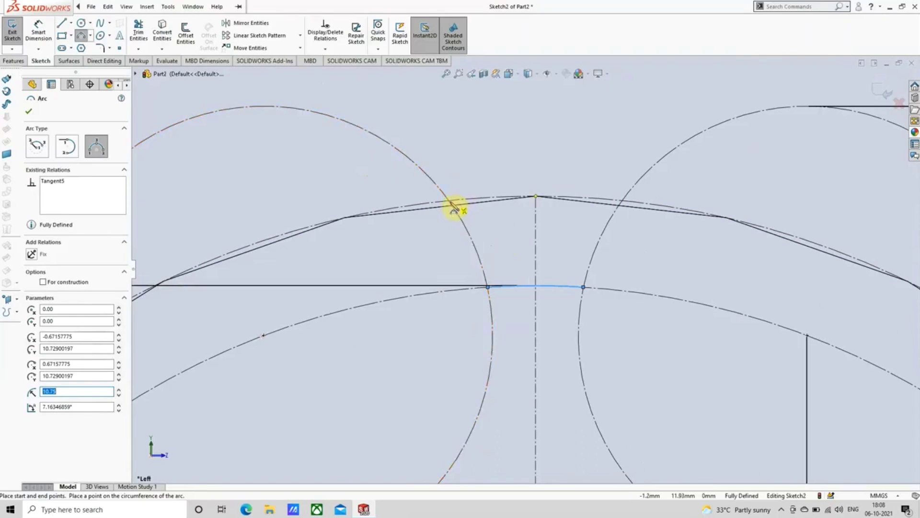
{"action": "left_click", "coordinate": [452, 208]}
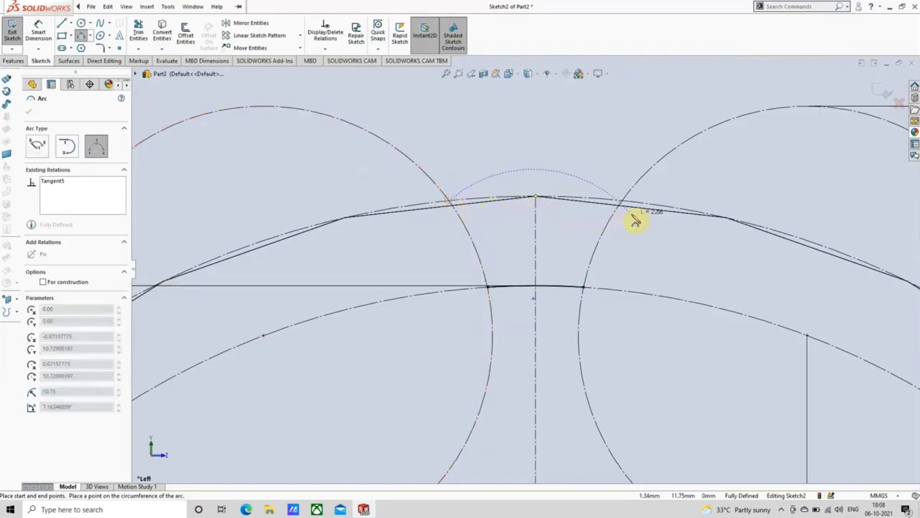
{"action": "left_click", "coordinate": [598, 204]}
{"action": "left_click", "coordinate": [538, 199]}
{"action": "scroll", "coordinate": [479, 259], "scroll_direction": "up", "scroll_amount": 4}
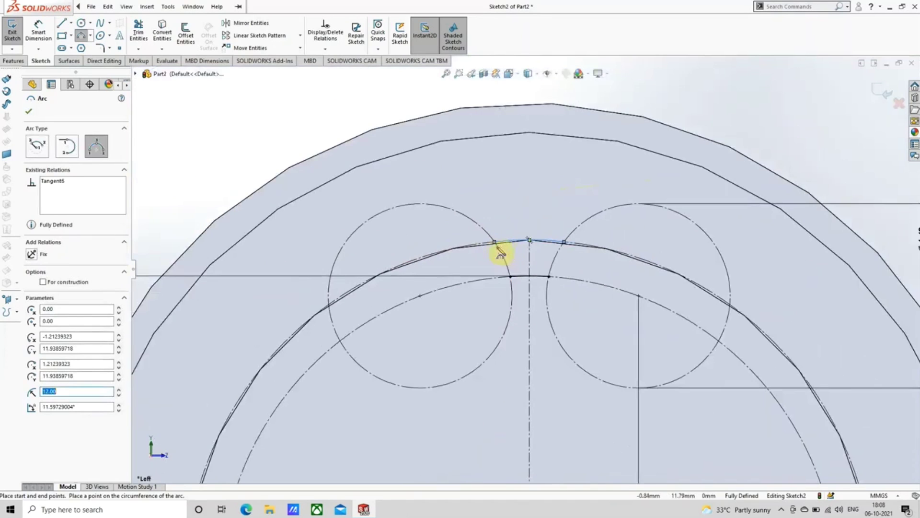
Step: Close the groove profile with two three-point side arcs that follow the 6.4 mm circles between the lower and upper arcs
{"action": "scroll", "coordinate": [500, 253], "scroll_direction": "up", "scroll_amount": 3}
{"action": "scroll", "coordinate": [438, 251], "scroll_direction": "down", "scroll_amount": 2}
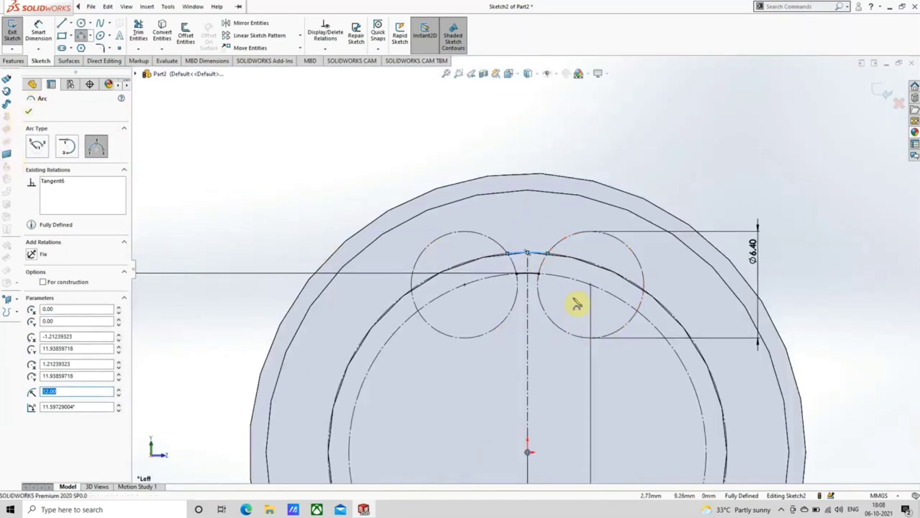
{"action": "scroll", "coordinate": [580, 304], "scroll_direction": "down", "scroll_amount": 4}
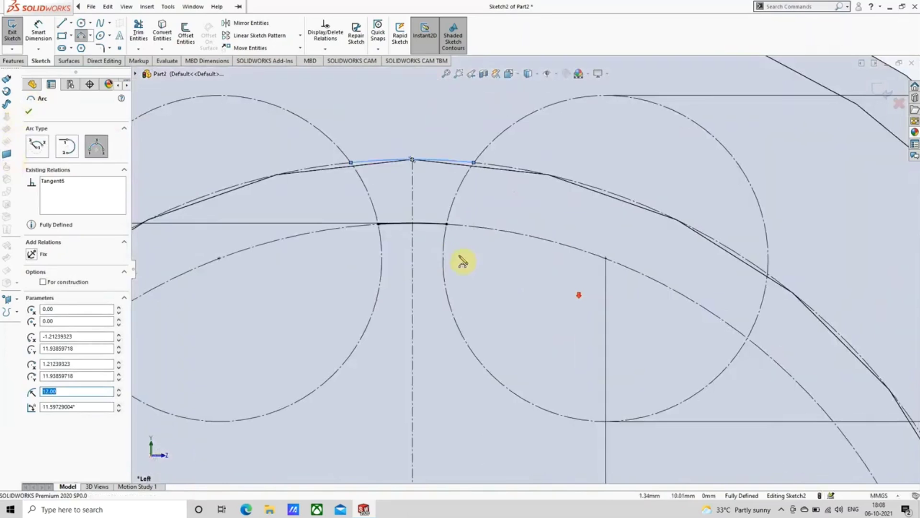
{"action": "left_click", "coordinate": [377, 223]}
{"action": "left_click", "coordinate": [350, 163]}
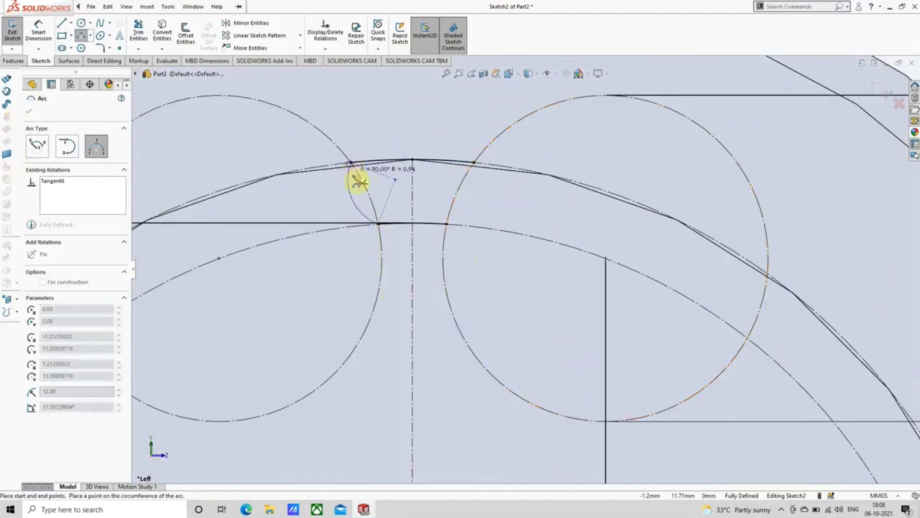
{"action": "left_click", "coordinate": [368, 193]}
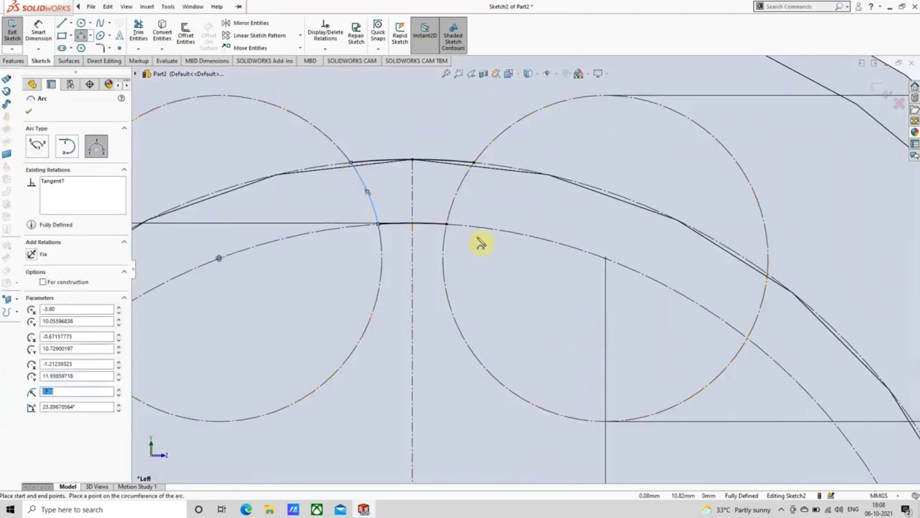
{"action": "left_click", "coordinate": [447, 224]}
{"action": "left_click", "coordinate": [474, 163]}
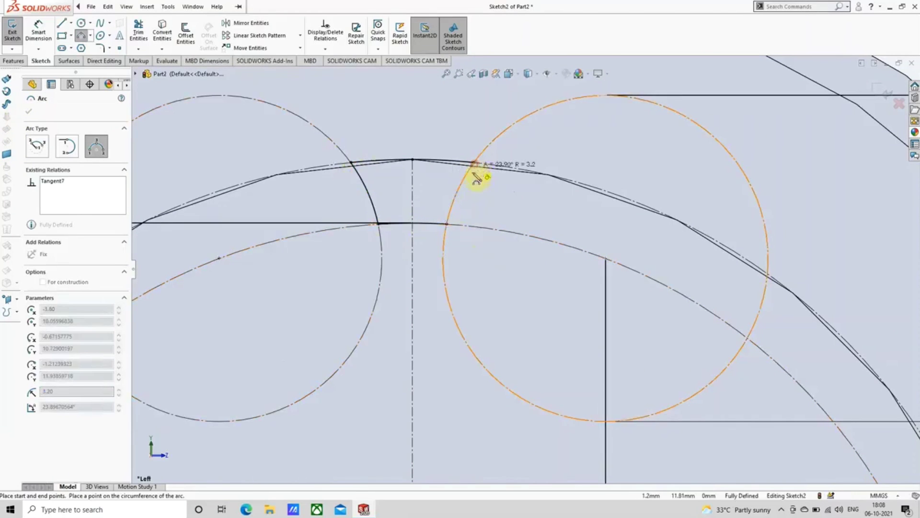
{"action": "left_click", "coordinate": [456, 191]}
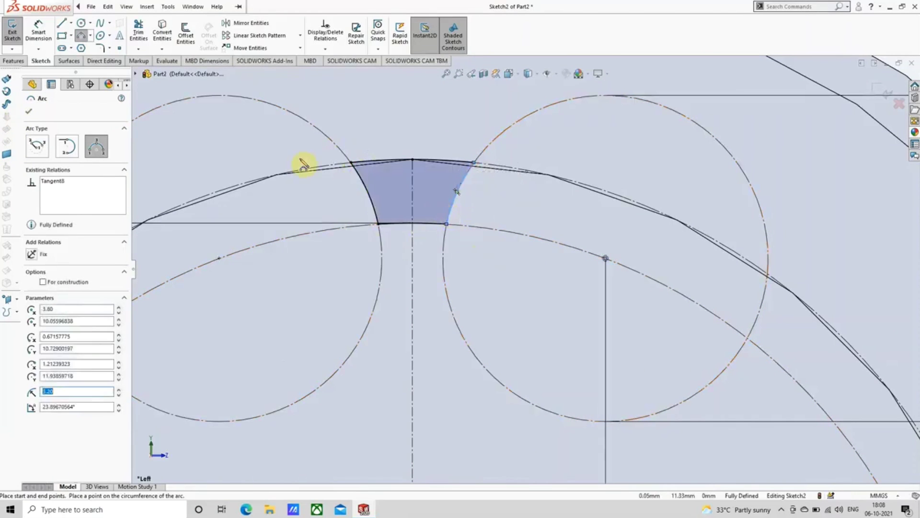
{"action": "left_click", "coordinate": [28, 113]}
{"action": "key", "text": "f"}
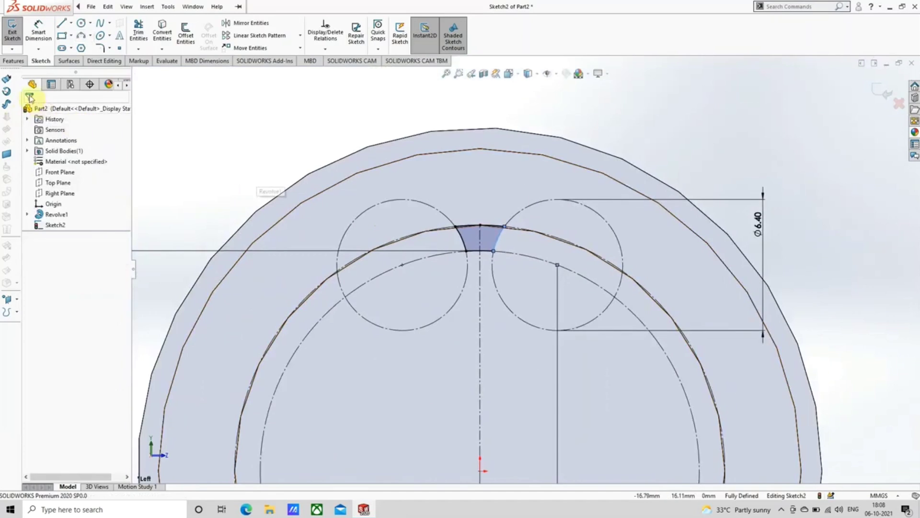
Step: Extrude-cut the closed groove profile into the shaft end to a blind depth of 21.5 mm
{"action": "left_click", "coordinate": [16, 59]}
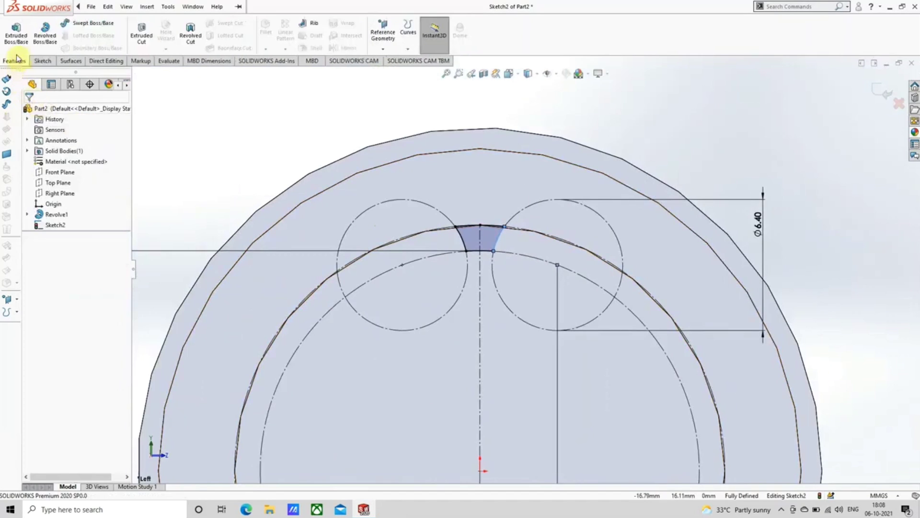
{"action": "left_click", "coordinate": [141, 33]}
{"action": "left_click", "coordinate": [415, 246]}
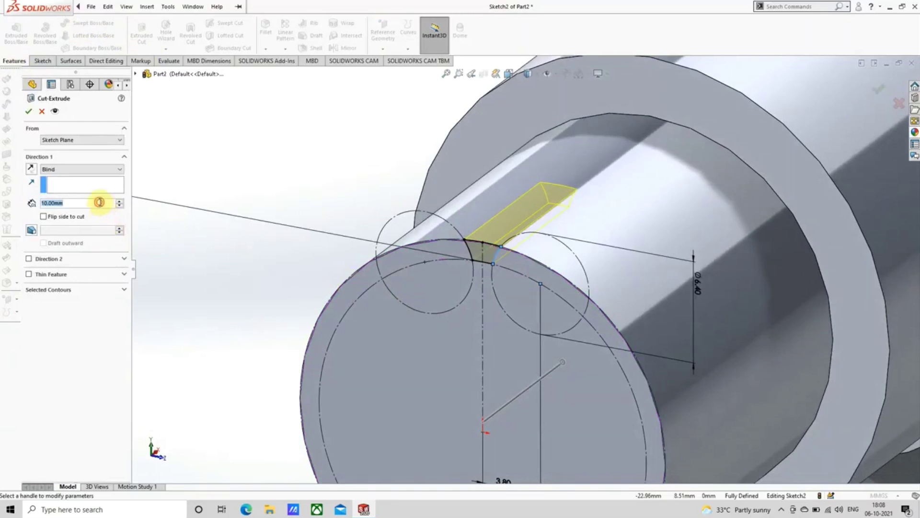
{"action": "type", "text": "2"}
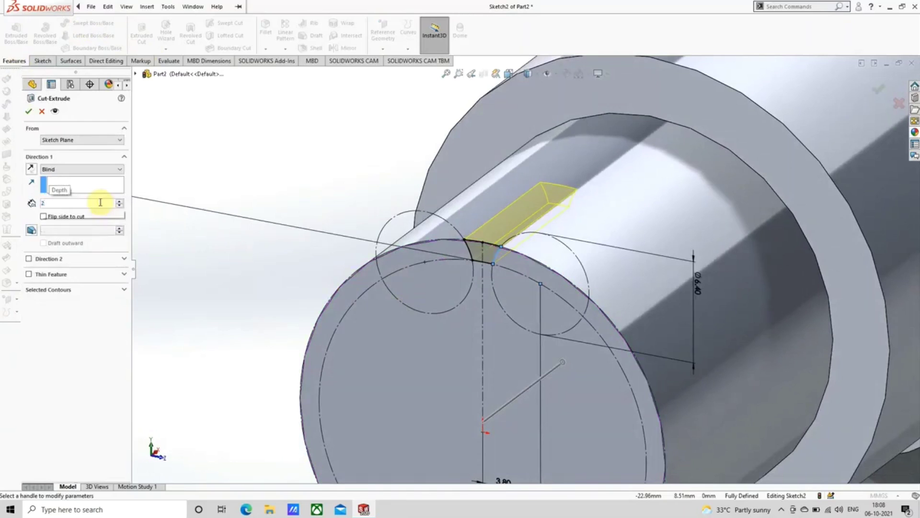
{"action": "type", "text": "1.5"}
{"action": "key", "text": "Return"}
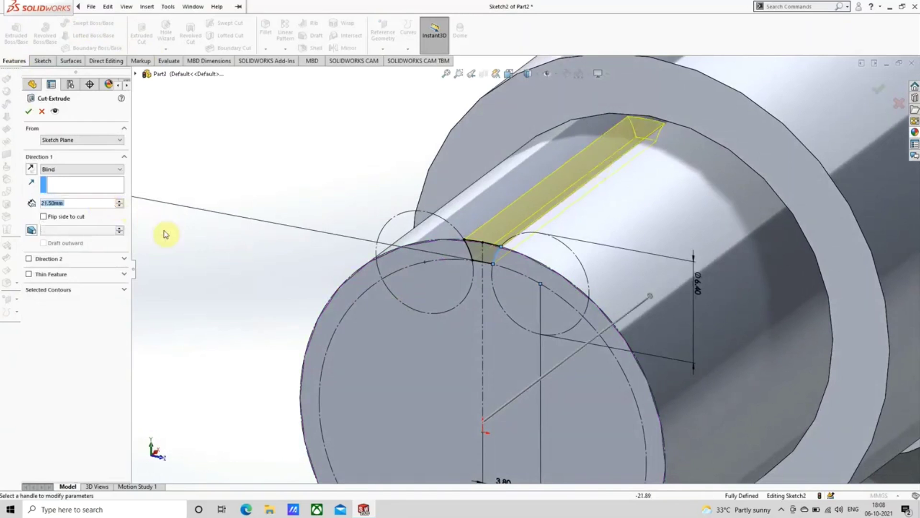
{"action": "left_click", "coordinate": [30, 112]}
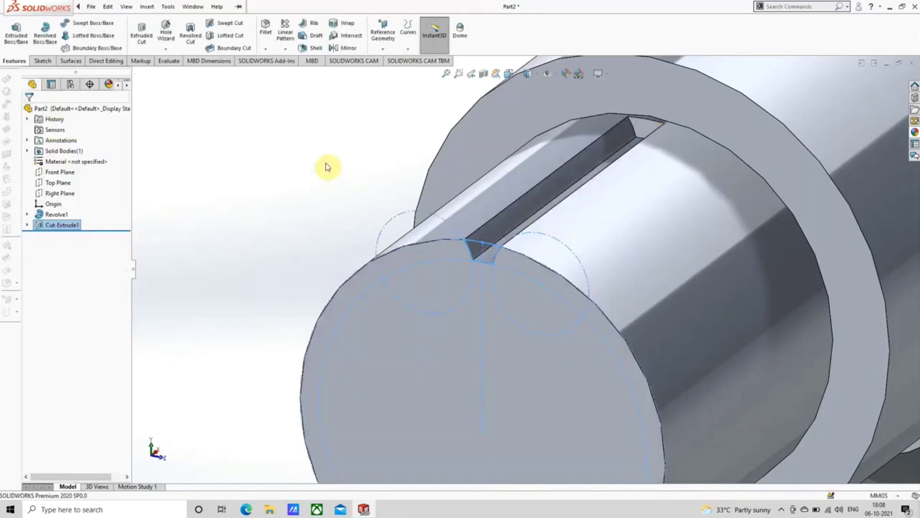
{"action": "scroll", "coordinate": [450, 224], "scroll_direction": "up", "scroll_amount": 5}
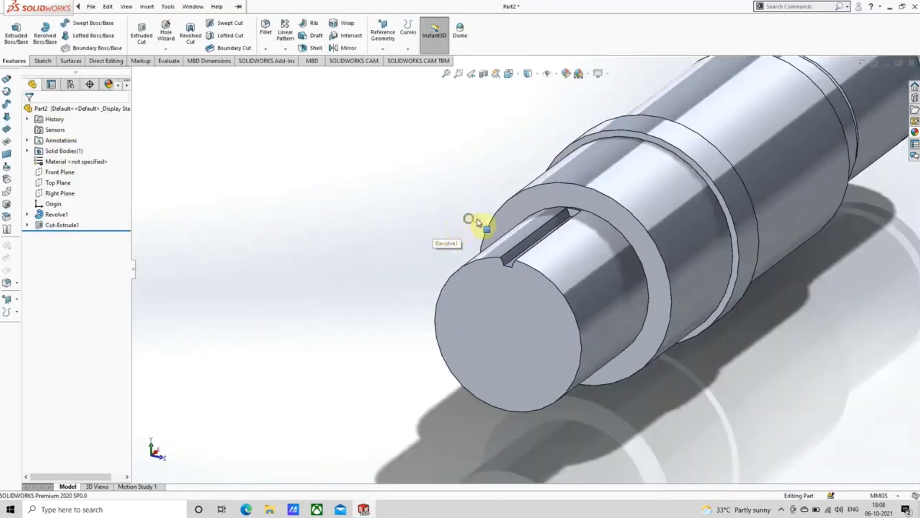
{"action": "mouse_move", "coordinate": [478, 223]}
{"action": "middle_mouse_down"}
{"action": "mouse_move", "coordinate": [478, 181]}
{"action": "mouse_move", "coordinate": [452, 220]}
{"action": "mouse_move", "coordinate": [479, 240]}
{"action": "mouse_move", "coordinate": [480, 220]}
{"action": "mouse_move", "coordinate": [481, 228]}
{"action": "middle_mouse_up"}
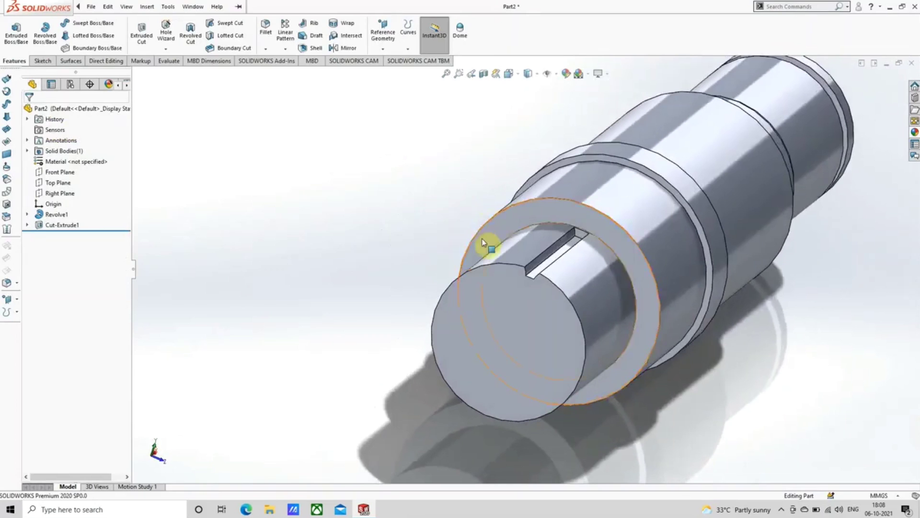
{"action": "scroll", "coordinate": [485, 256], "scroll_direction": "down", "scroll_amount": 3}
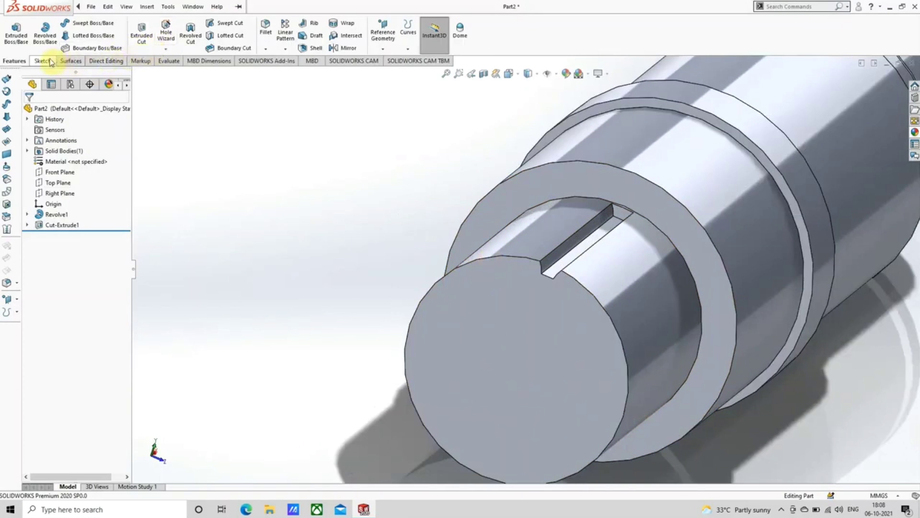
{"action": "left_click", "coordinate": [265, 29]}
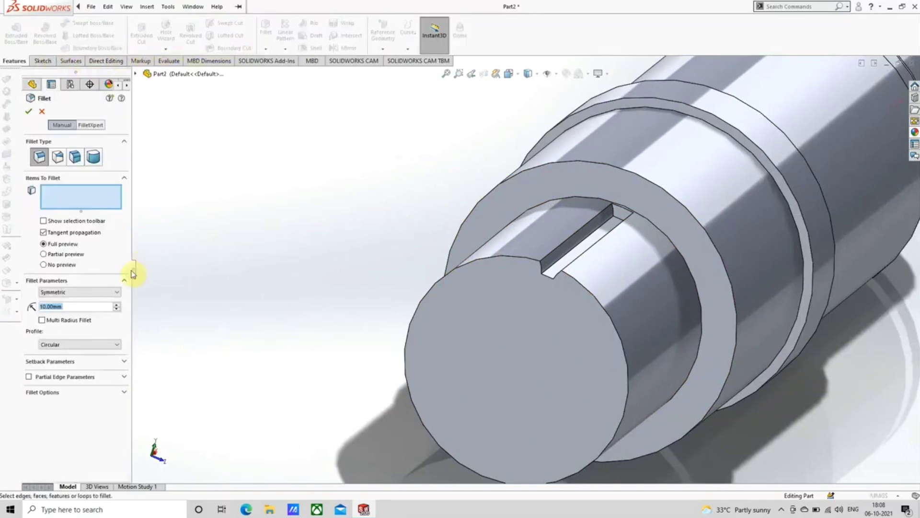
{"action": "type", "text": "1"}
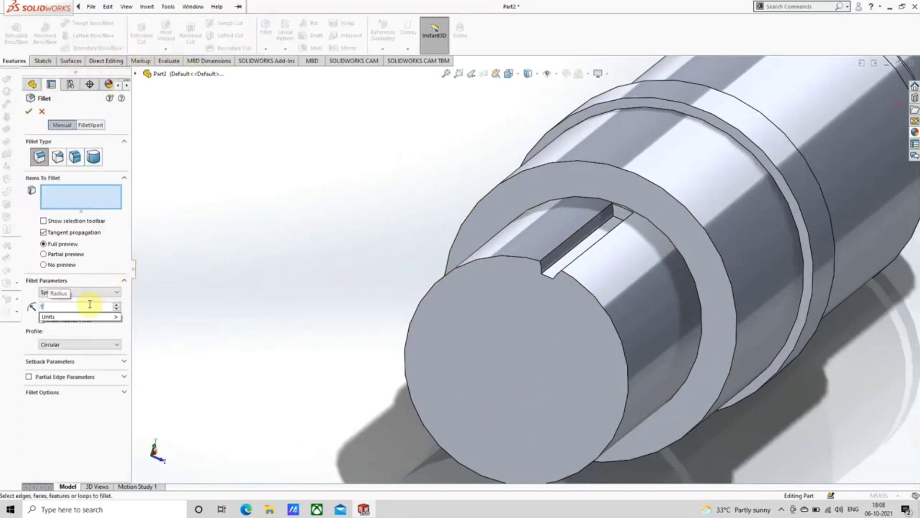
{"action": "key", "text": "Return"}
{"action": "scroll", "coordinate": [570, 307], "scroll_direction": "down", "scroll_amount": 5}
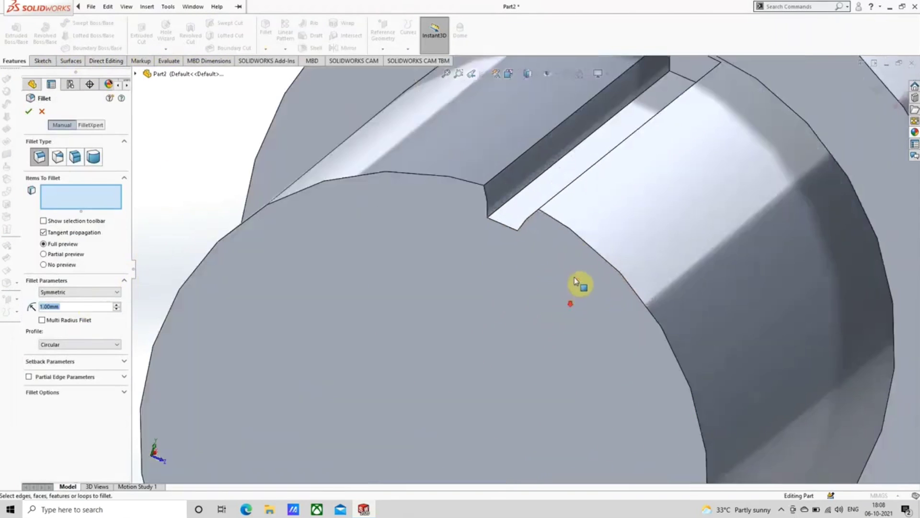
{"action": "left_click", "coordinate": [510, 207]}
{"action": "middle_click_drag", "start_coordinate": [531, 214], "coordinate": [565, 223]}
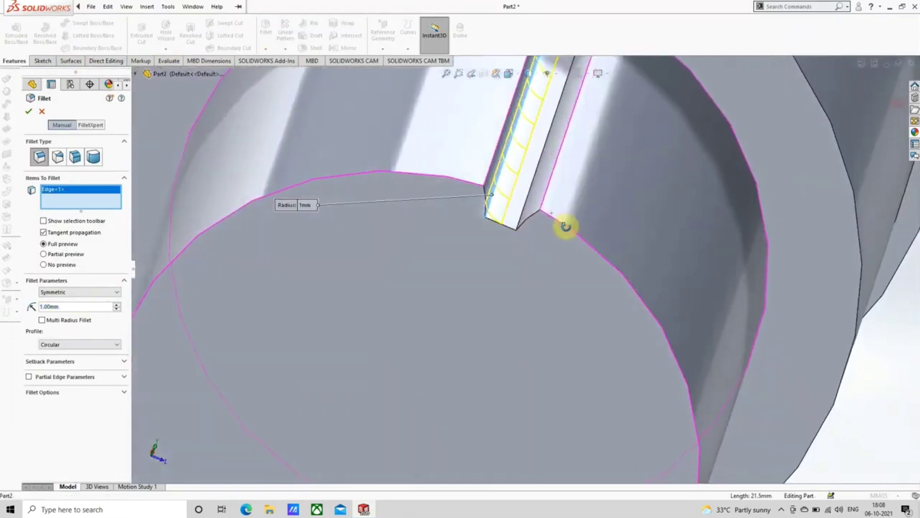
{"action": "left_click", "coordinate": [42, 111]}
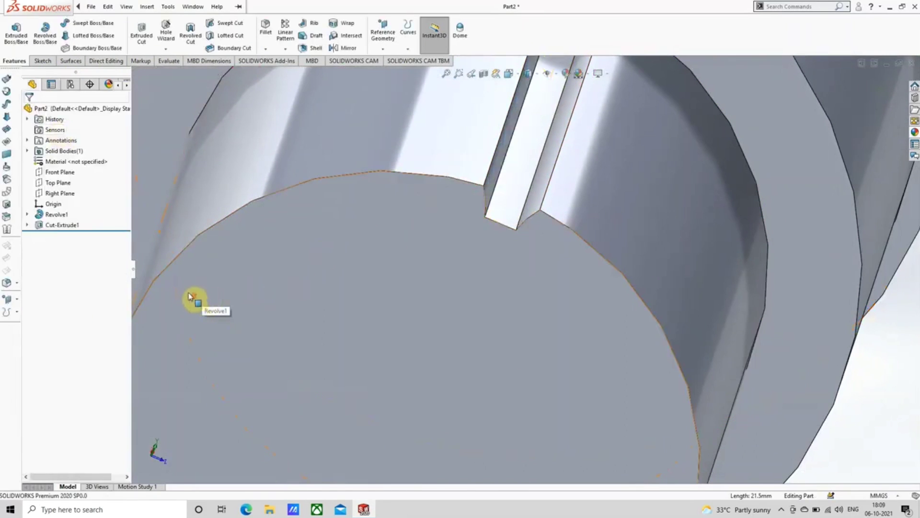
Step: Fillet the two long bottom edges of the groove with a 0.25 mm radius
{"action": "scroll", "coordinate": [194, 293], "scroll_direction": "up", "scroll_amount": 1}
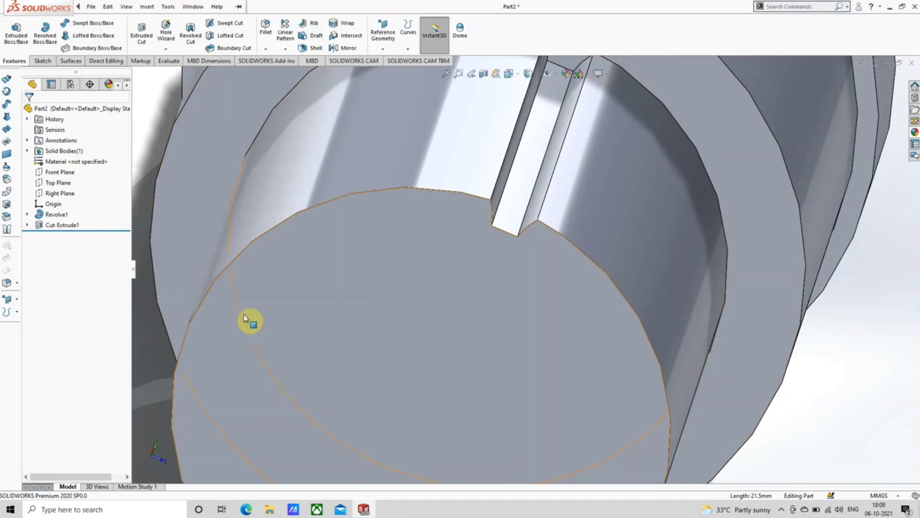
{"action": "scroll", "coordinate": [298, 287], "scroll_direction": "up", "scroll_amount": 3}
{"action": "middle_click_drag", "start_coordinate": [465, 287], "coordinate": [432, 264]}
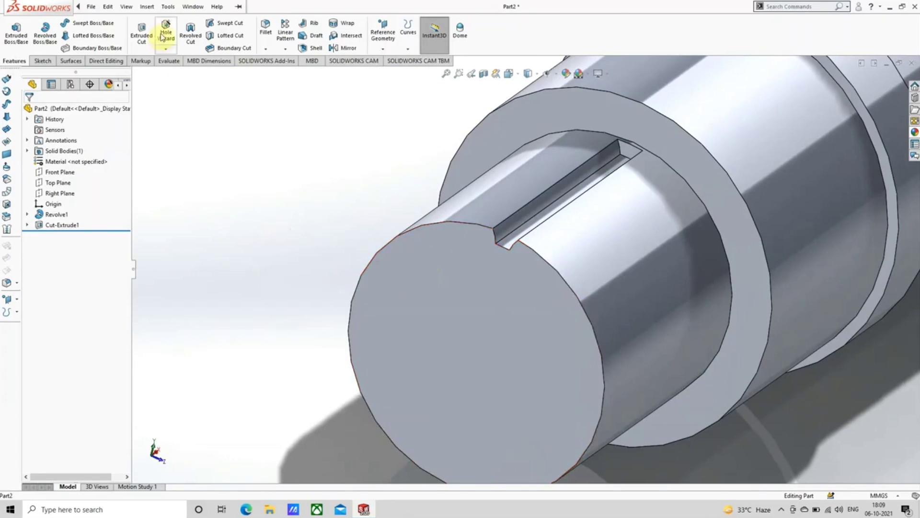
{"action": "left_click", "coordinate": [267, 30]}
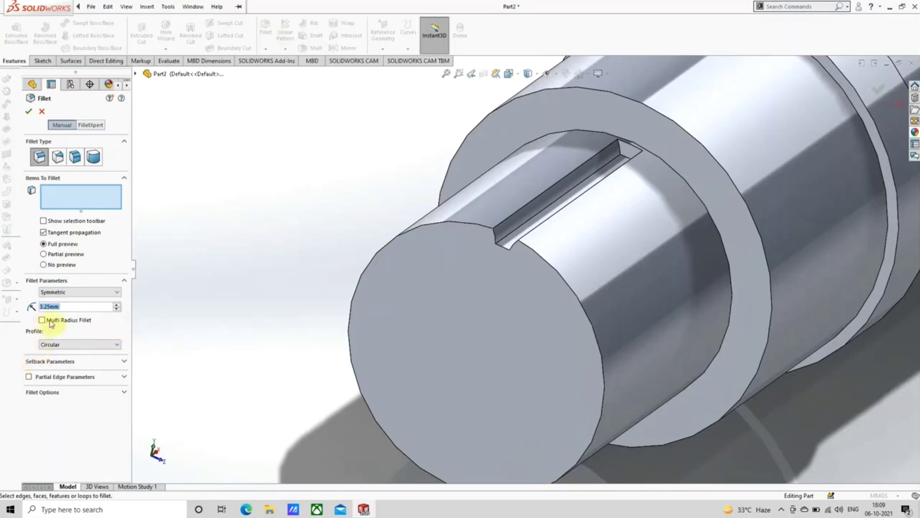
{"action": "type", "text": "0.25"}
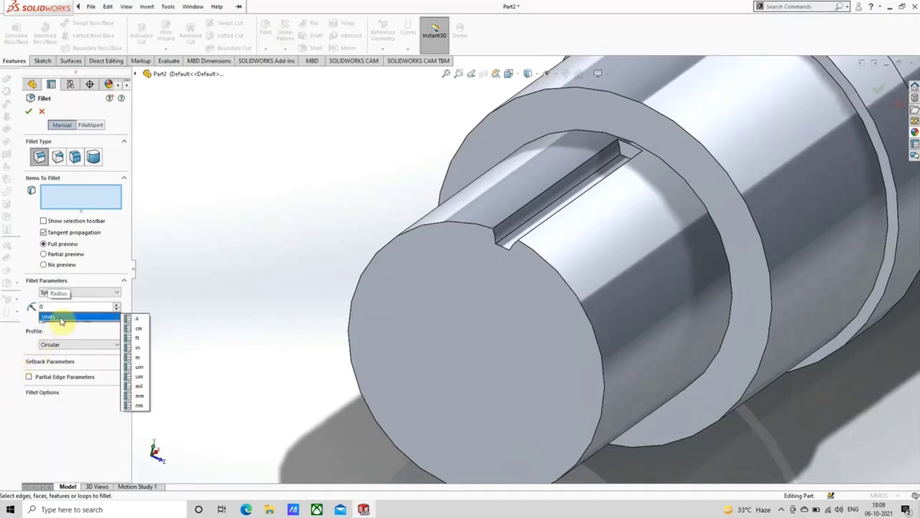
{"action": "mouse_move", "coordinate": [116, 317]}
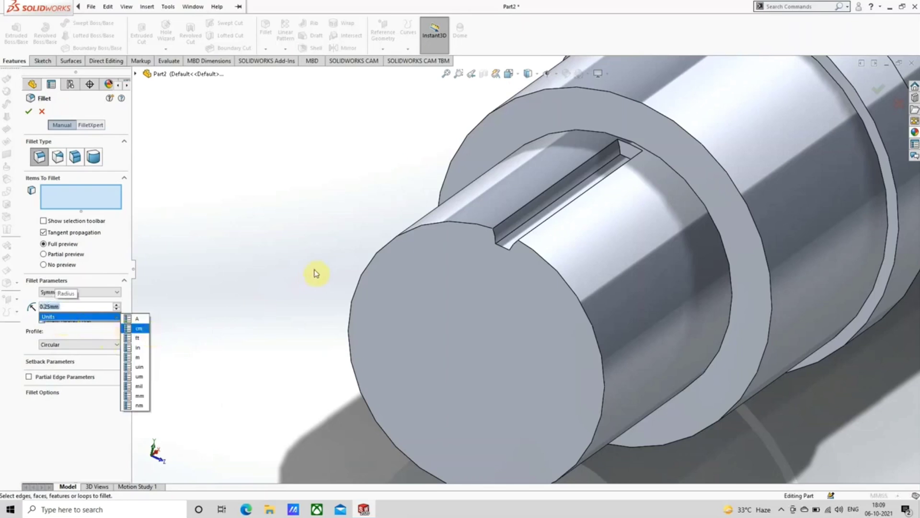
{"action": "scroll", "coordinate": [591, 204], "scroll_direction": "down", "scroll_amount": 2}
{"action": "scroll", "coordinate": [532, 240], "scroll_direction": "down", "scroll_amount": 2}
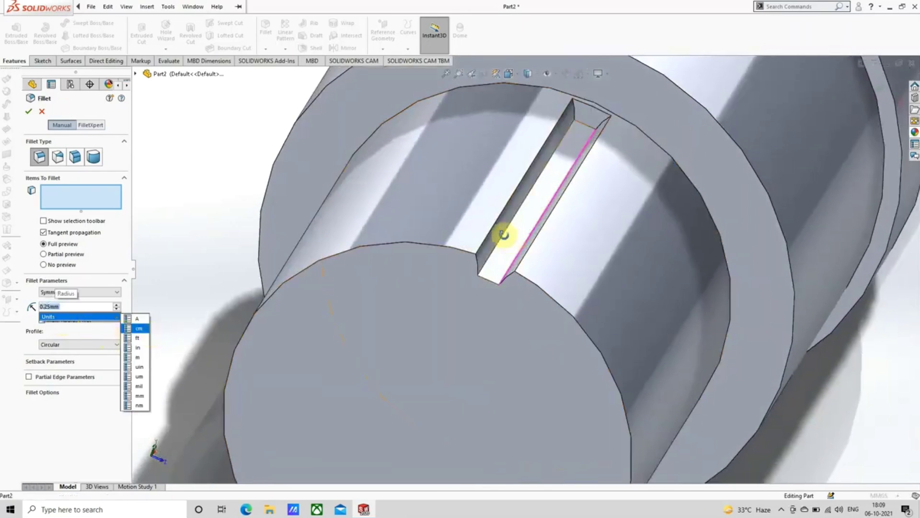
{"action": "left_click", "coordinate": [501, 237]}
{"action": "left_click", "coordinate": [528, 244]}
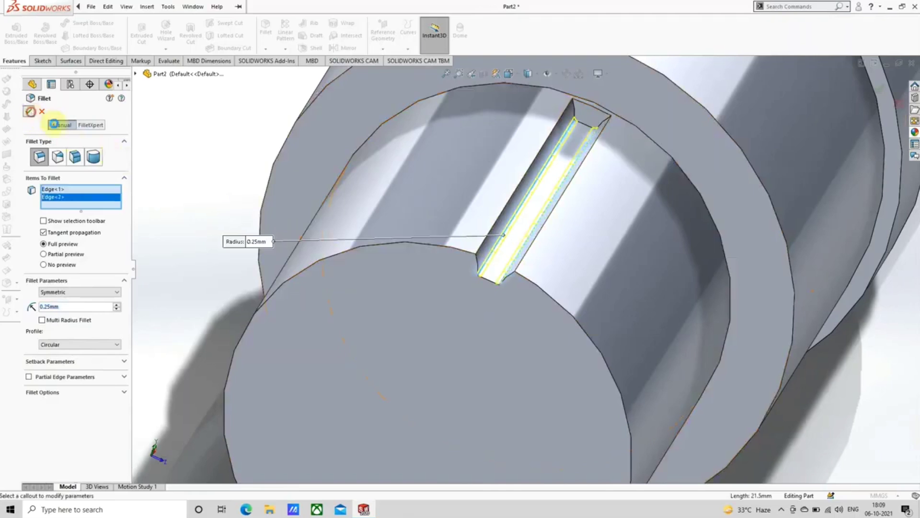
{"action": "left_click", "coordinate": [28, 110]}
Step: Try to fillet the edge at the groove's inner end with a 3.25 mm radius
{"action": "scroll", "coordinate": [513, 229], "scroll_direction": "up", "scroll_amount": 3}
{"action": "scroll", "coordinate": [500, 290], "scroll_direction": "down", "scroll_amount": 2}
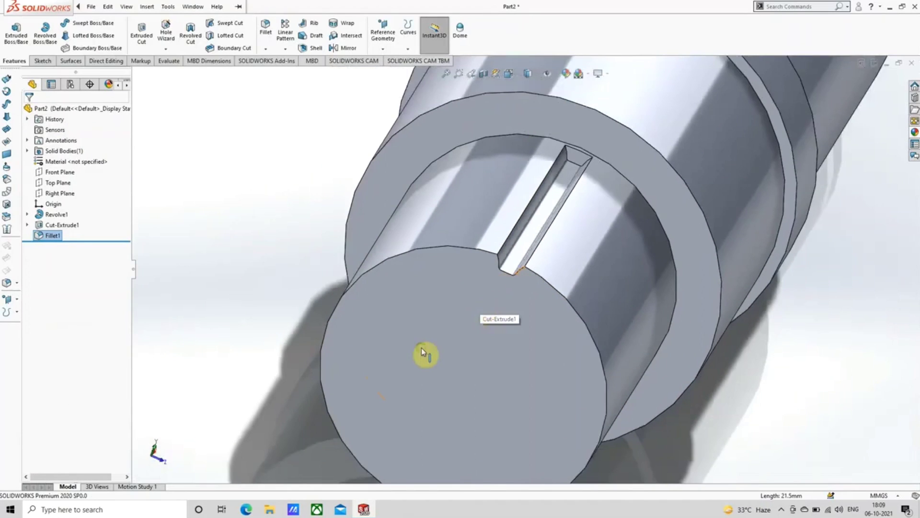
{"action": "middle_click_drag", "start_coordinate": [421, 347], "coordinate": [407, 321]}
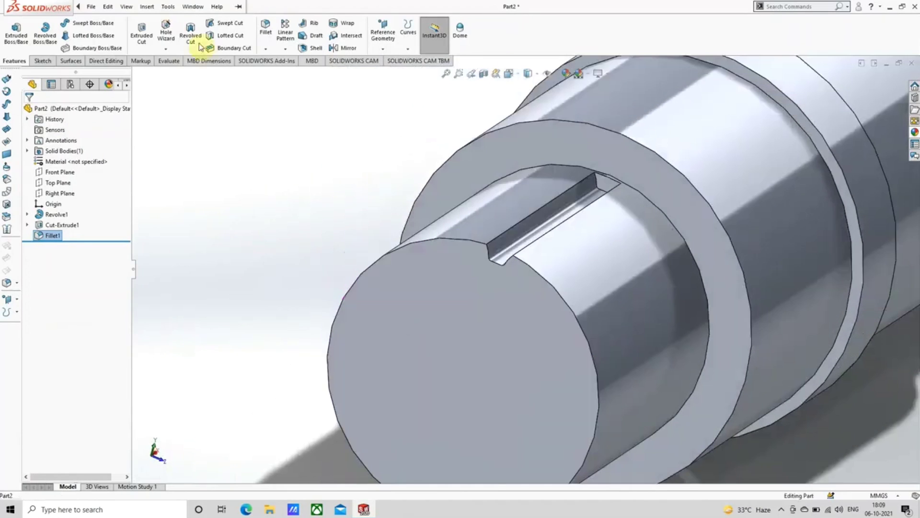
{"action": "left_click", "coordinate": [266, 30]}
{"action": "scroll", "coordinate": [596, 195], "scroll_direction": "down", "scroll_amount": 6}
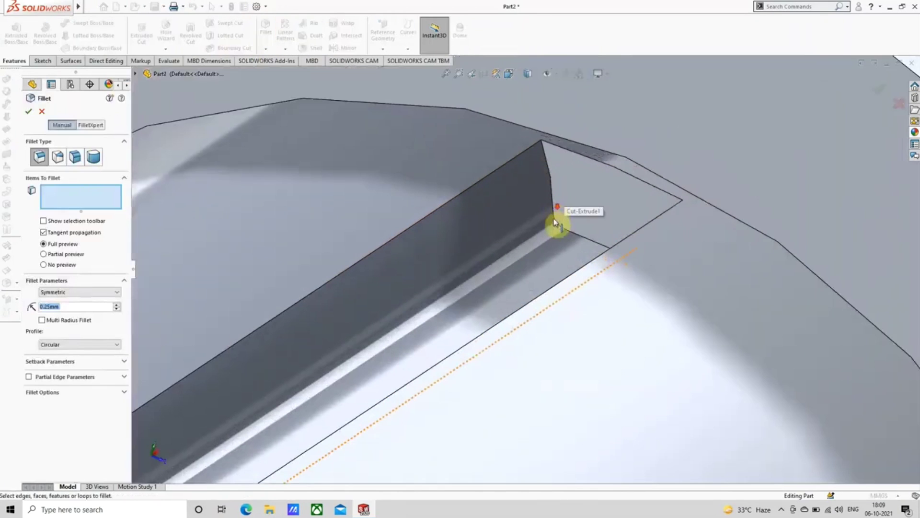
{"action": "left_click", "coordinate": [576, 235]}
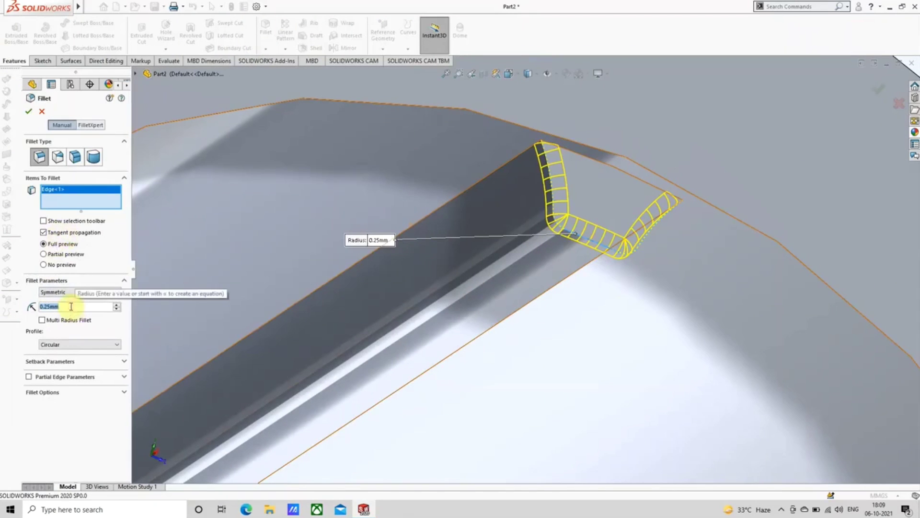
{"action": "type", "text": "3.25"}
{"action": "key", "text": "Return"}
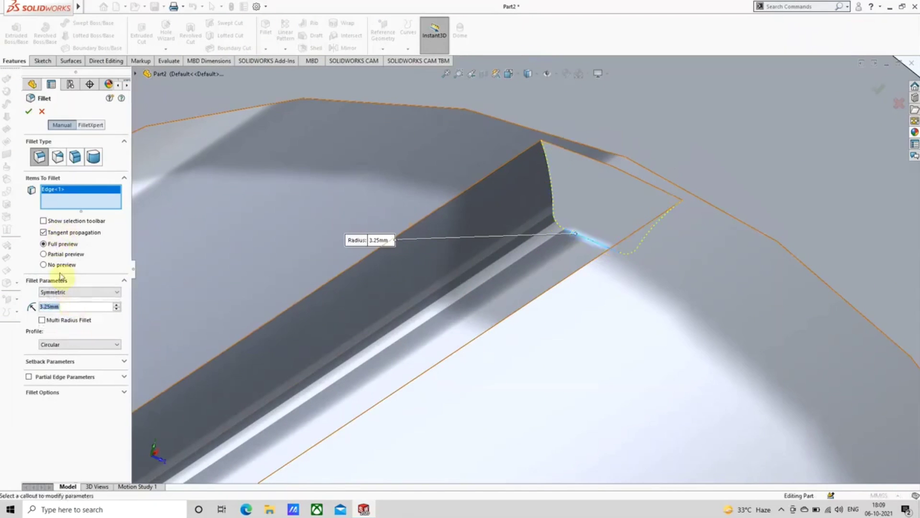
{"action": "left_click", "coordinate": [29, 110]}
{"action": "scroll", "coordinate": [267, 199], "scroll_direction": "up", "scroll_amount": 5}
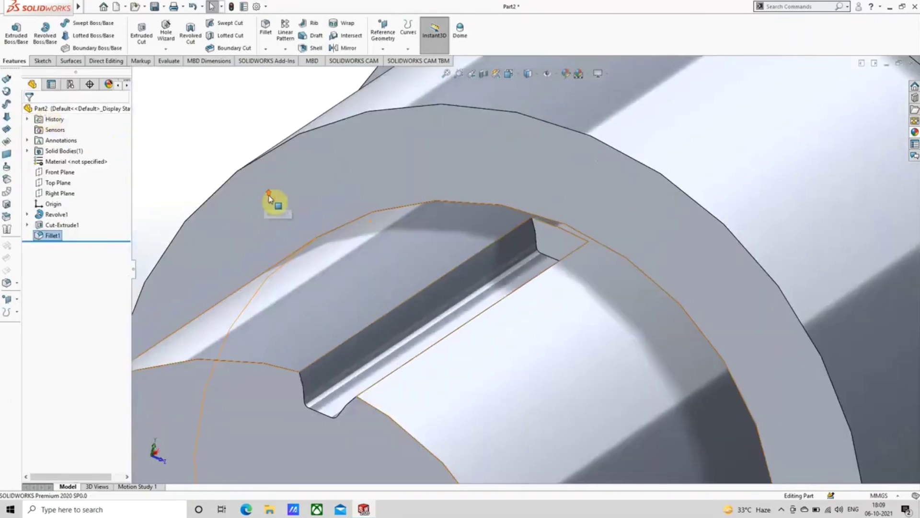
Step: Circular-pattern the groove cut around the shaft end's cylindrical face, with 22 equally spaced instances over 360 degrees
{"action": "left_click", "coordinate": [268, 196]}
{"action": "scroll", "coordinate": [254, 230], "scroll_direction": "up", "scroll_amount": 3}
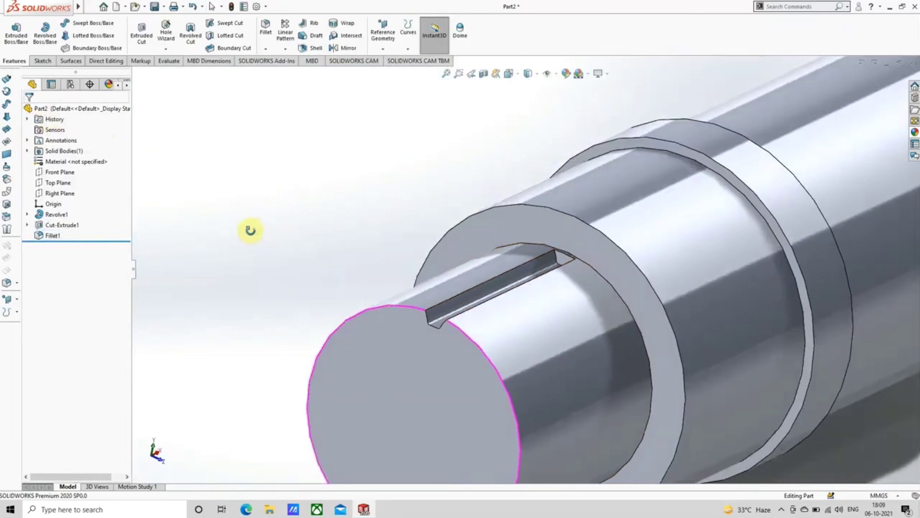
{"action": "scroll", "coordinate": [407, 263], "scroll_direction": "up", "scroll_amount": 2}
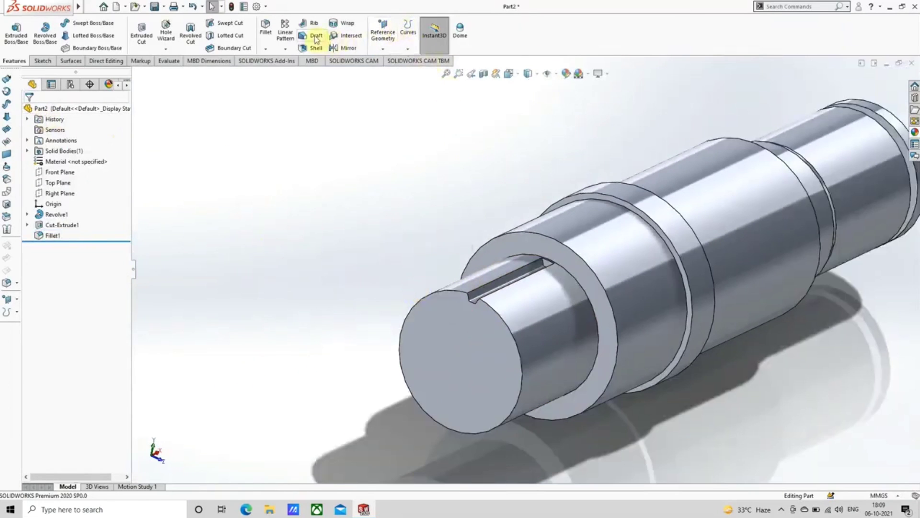
{"action": "left_click", "coordinate": [285, 49]}
{"action": "left_click", "coordinate": [302, 72]}
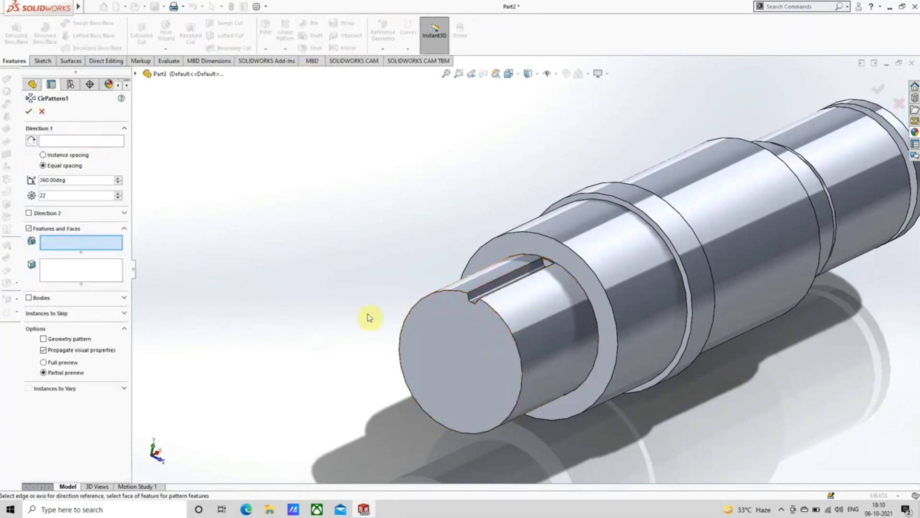
{"action": "left_click", "coordinate": [474, 297]}
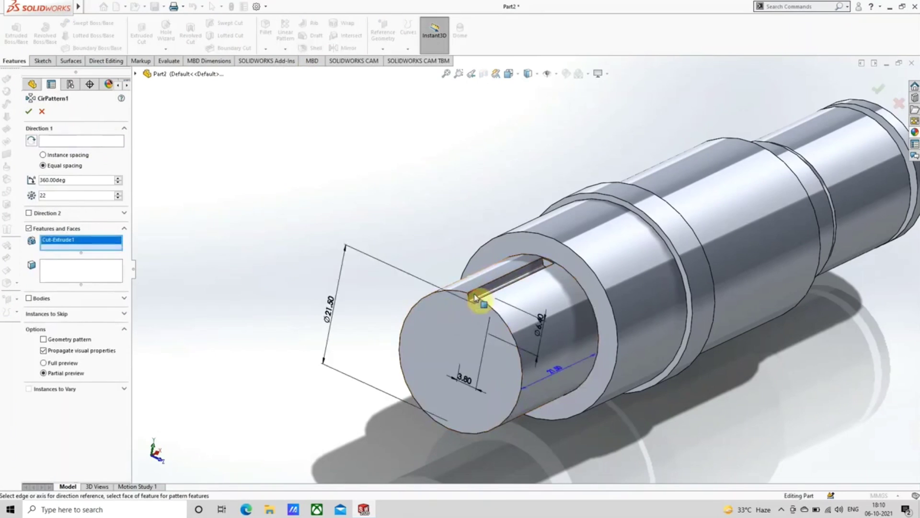
{"action": "left_click", "coordinate": [71, 141]}
{"action": "left_click", "coordinate": [566, 337]}
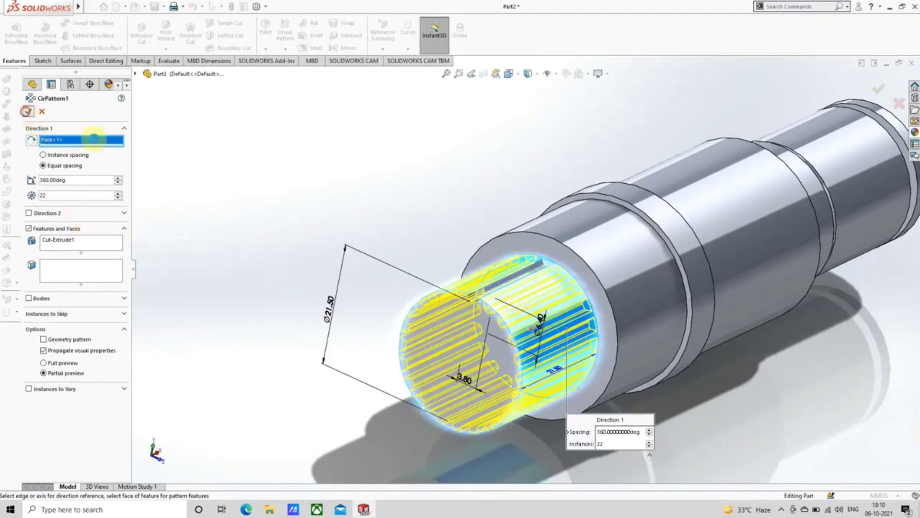
{"action": "scroll", "coordinate": [563, 344], "scroll_direction": "up", "scroll_amount": 2}
{"action": "middle_click_drag", "start_coordinate": [564, 336], "coordinate": [487, 335]}
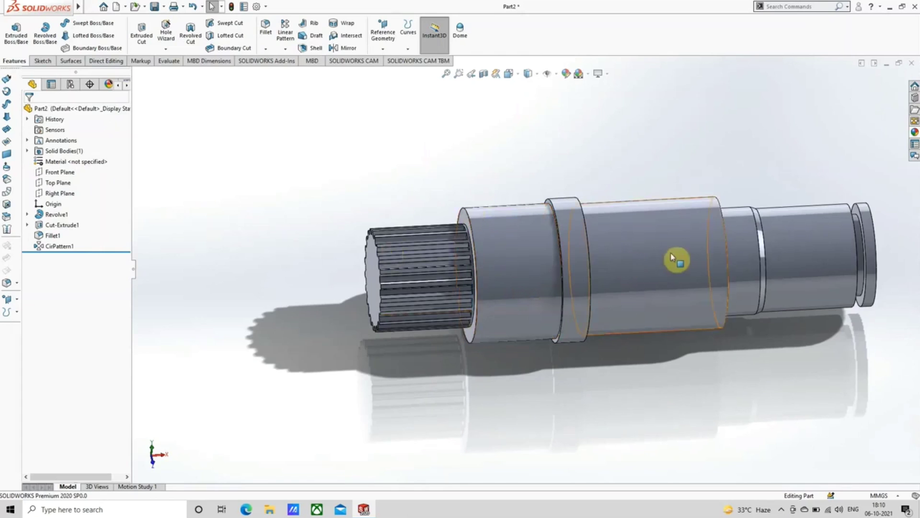
Step: Select the flat end face of the shaft opposite the splined end
{"action": "scroll", "coordinate": [667, 253], "scroll_direction": "up", "scroll_amount": 1}
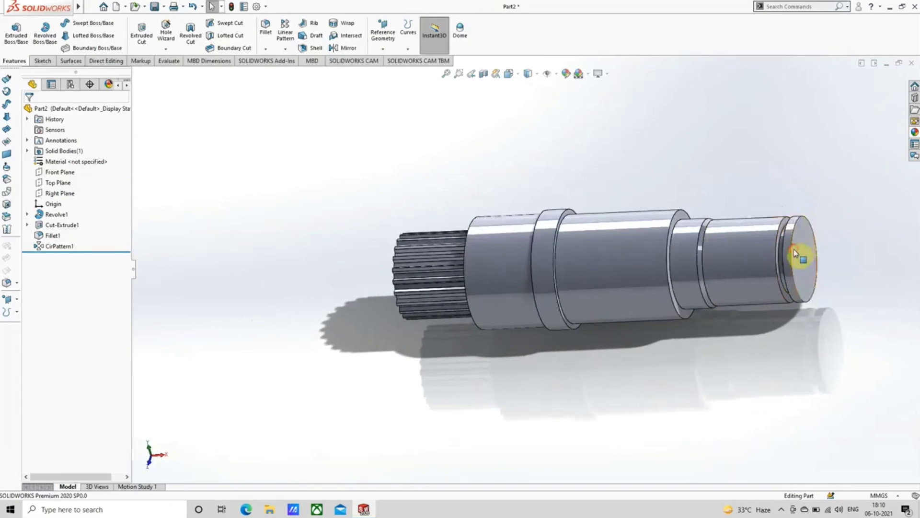
{"action": "left_click", "coordinate": [796, 253]}
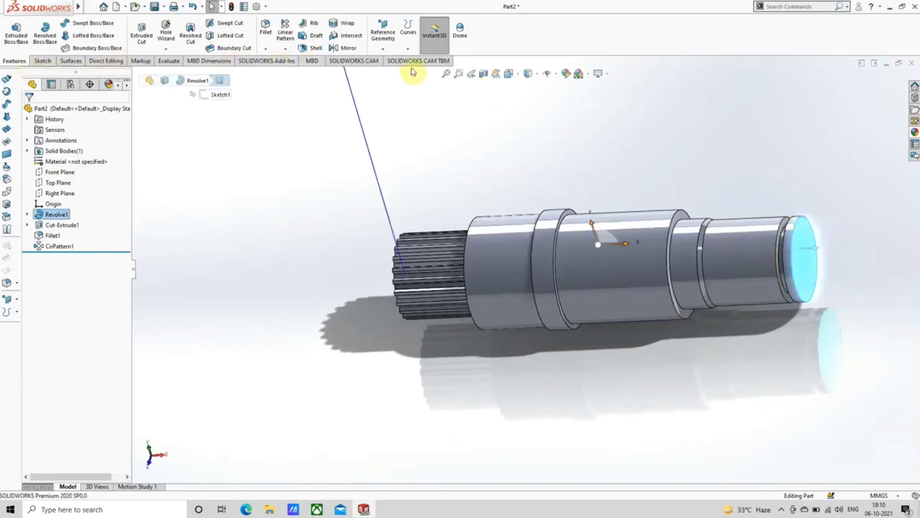
{"action": "left_click", "coordinate": [382, 49]}
{"action": "left_click", "coordinate": [378, 79]}
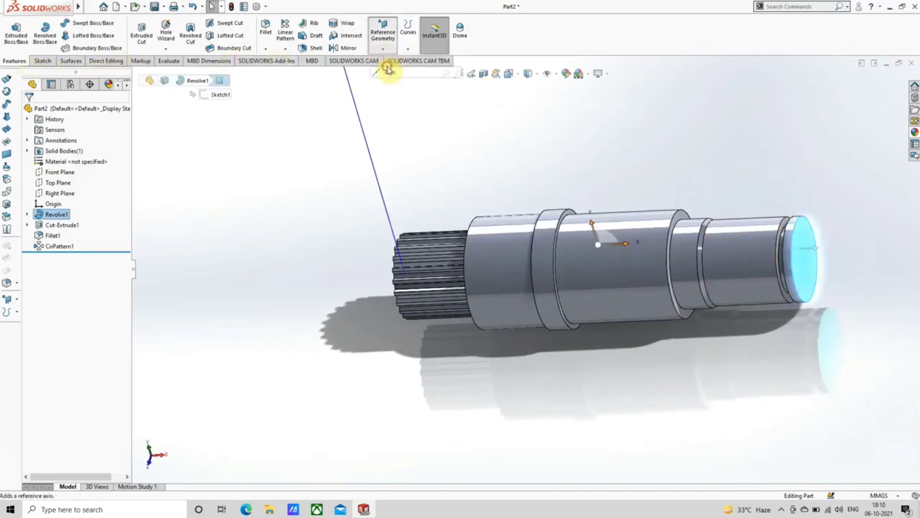
{"action": "middle_click_drag", "start_coordinate": [458, 189], "coordinate": [474, 193]}
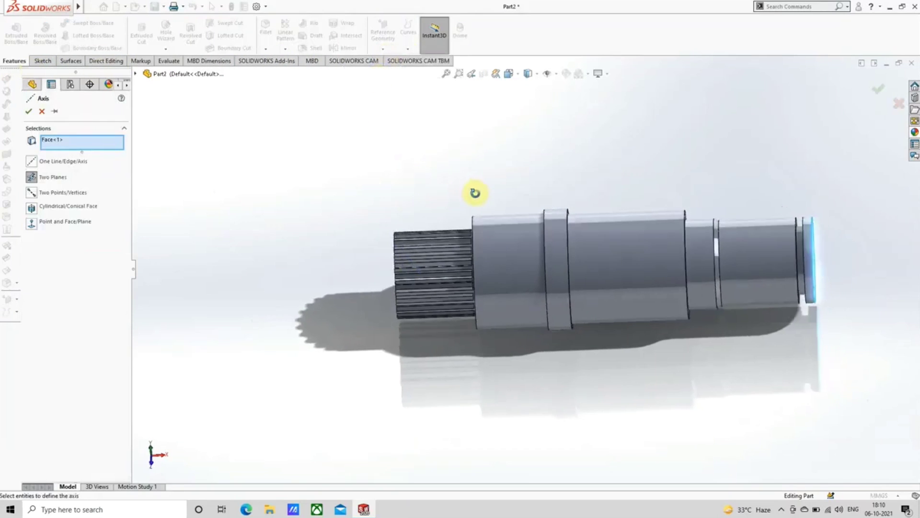
{"action": "left_click", "coordinate": [42, 110]}
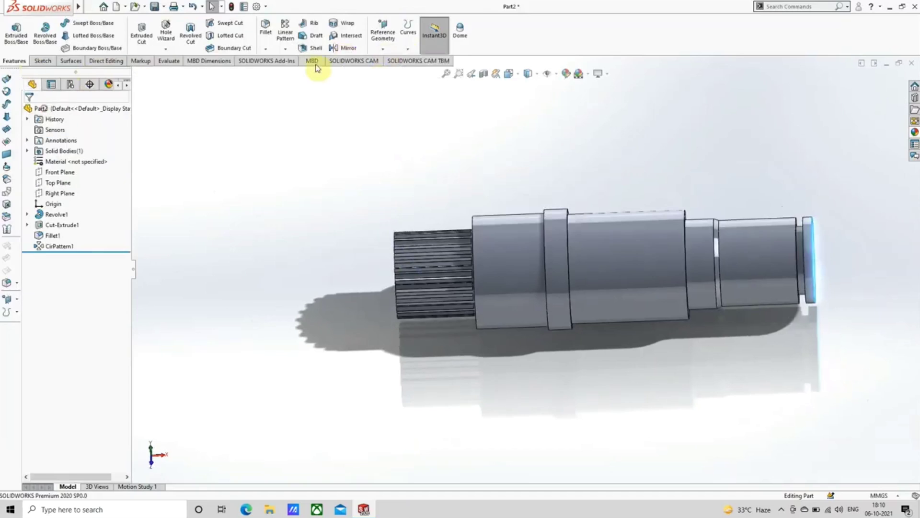
Step: Create a reference plane offset 58.25 mm from the selected end face, flipped inward to the middle of the shaft
{"action": "left_click", "coordinate": [386, 48]}
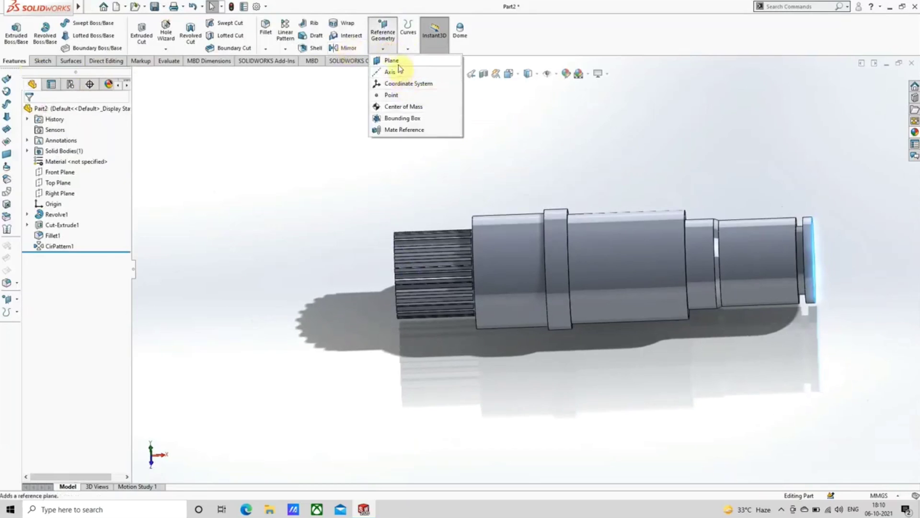
{"action": "left_click", "coordinate": [398, 63]}
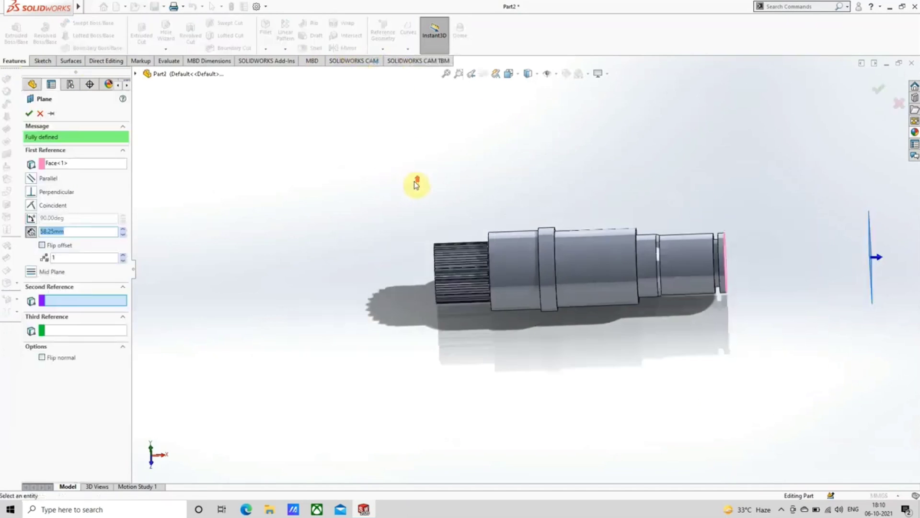
{"action": "left_click", "coordinate": [41, 245]}
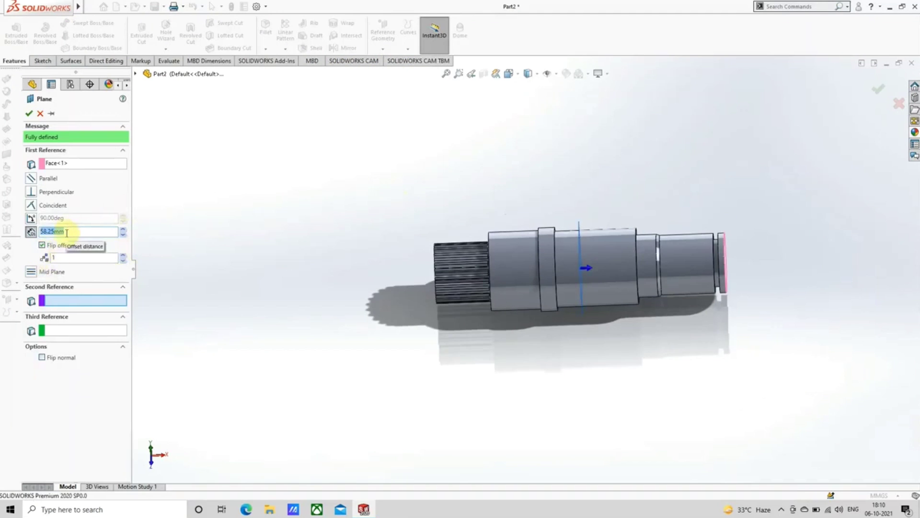
{"action": "left_click", "coordinate": [28, 114]}
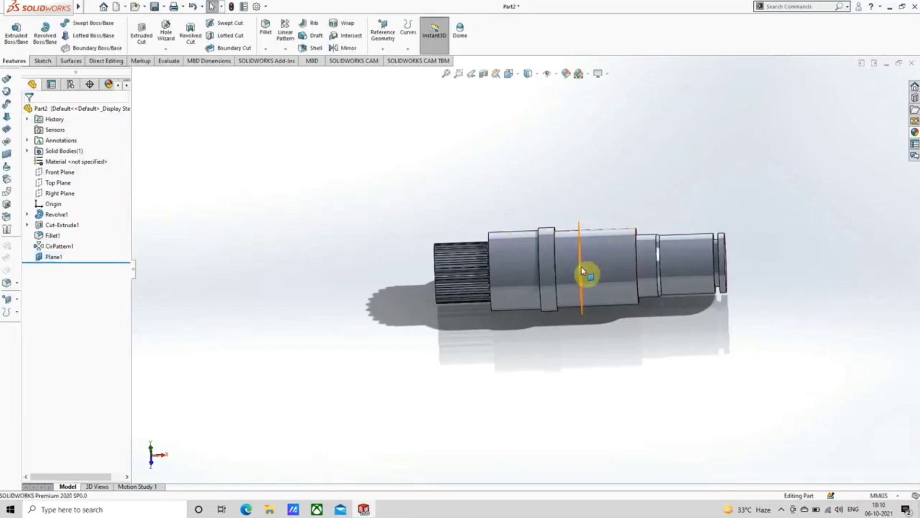
Step: Mirror the groove cut and its circular pattern about the mid-shaft reference plane onto the opposite end
{"action": "scroll", "coordinate": [582, 269], "scroll_direction": "down", "scroll_amount": 2}
{"action": "middle_click_drag", "start_coordinate": [571, 270], "coordinate": [533, 274]}
{"action": "left_click", "coordinate": [573, 209]}
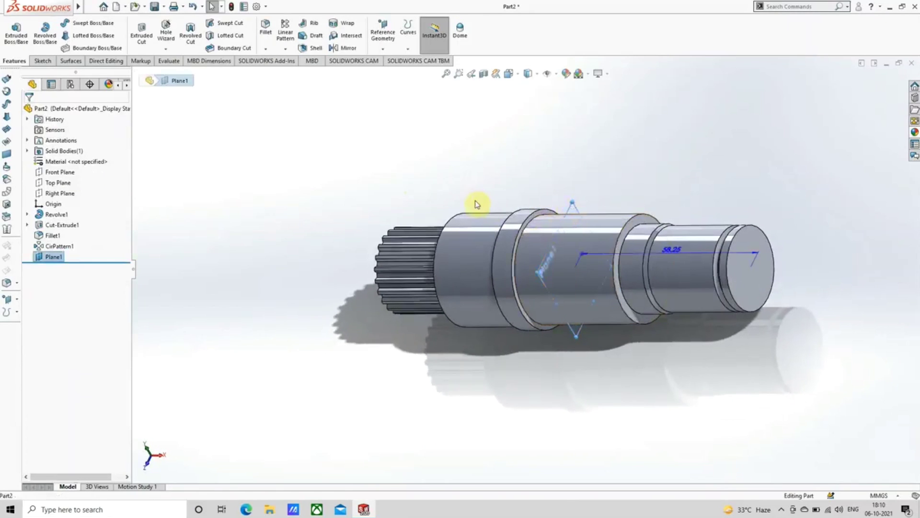
{"action": "scroll", "coordinate": [480, 202], "scroll_direction": "up", "scroll_amount": 1}
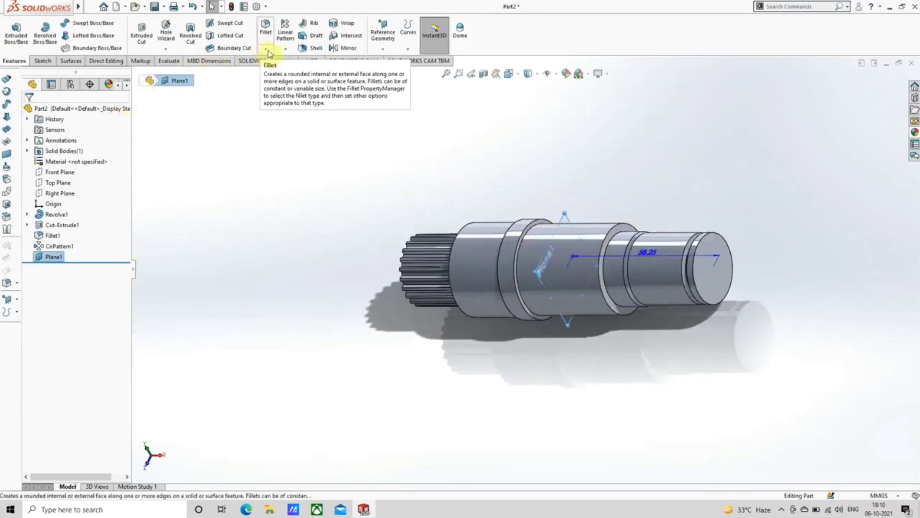
{"action": "left_click", "coordinate": [285, 49]}
{"action": "left_click", "coordinate": [298, 83]}
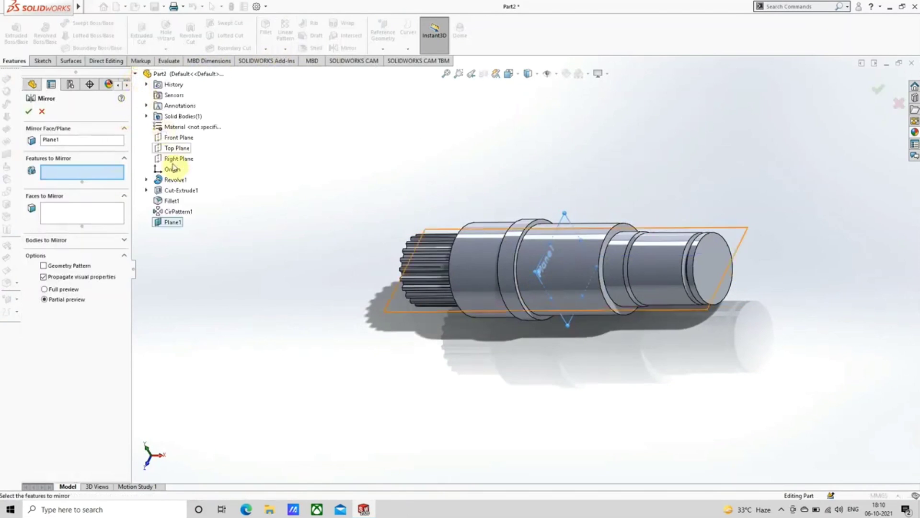
{"action": "left_click", "coordinate": [174, 192]}
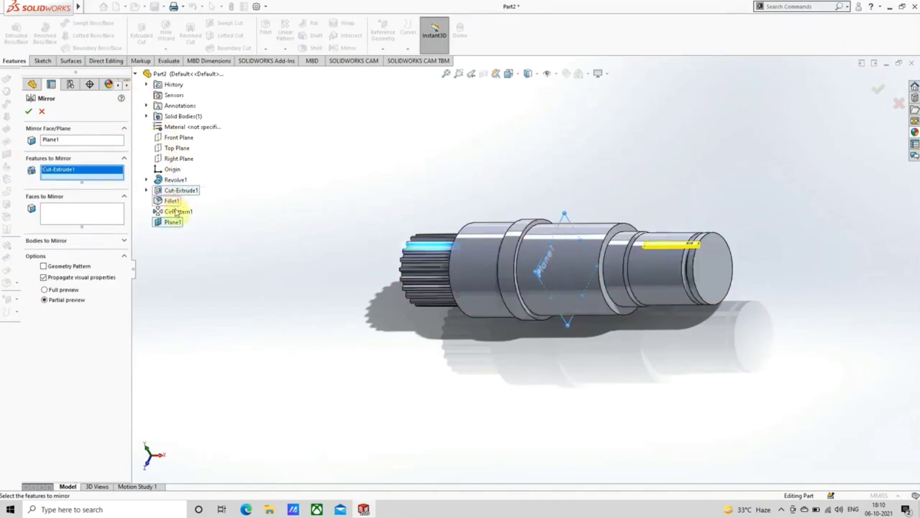
{"action": "left_click", "coordinate": [178, 214]}
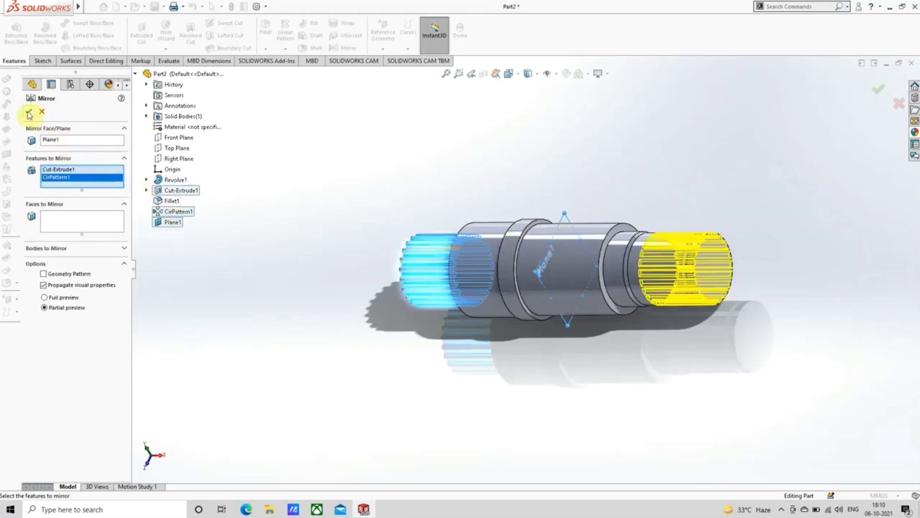
{"action": "key", "text": "Return"}
Step: Hide the reference plane in the middle of the shaft
{"action": "middle_click_drag", "start_coordinate": [445, 247], "coordinate": [488, 272]}
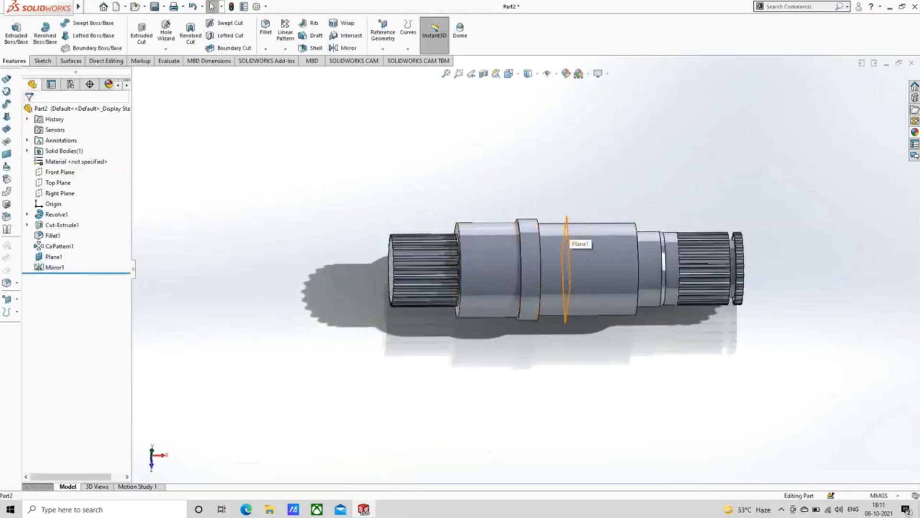
{"action": "left_click", "coordinate": [568, 224]}
{"action": "left_click", "coordinate": [625, 195]}
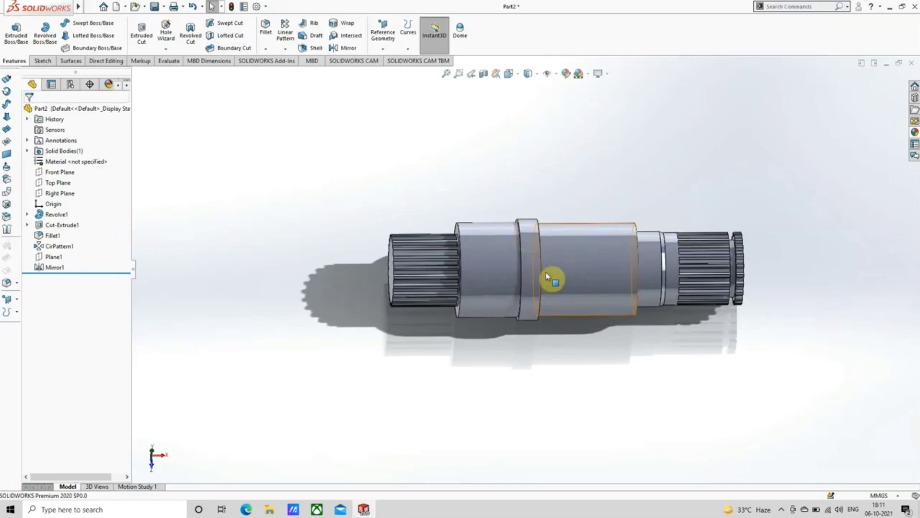
Step: Fillet both outer edges of the shaft's collar and the end edge of the adjacent long cylindrical section with a 1 mm radius
{"action": "middle_click_drag", "start_coordinate": [595, 288], "coordinate": [530, 312]}
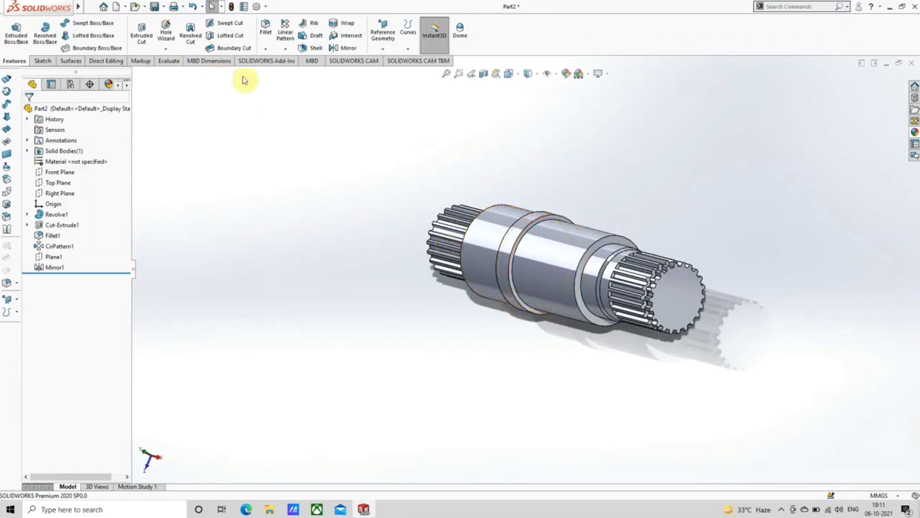
{"action": "left_click", "coordinate": [263, 29]}
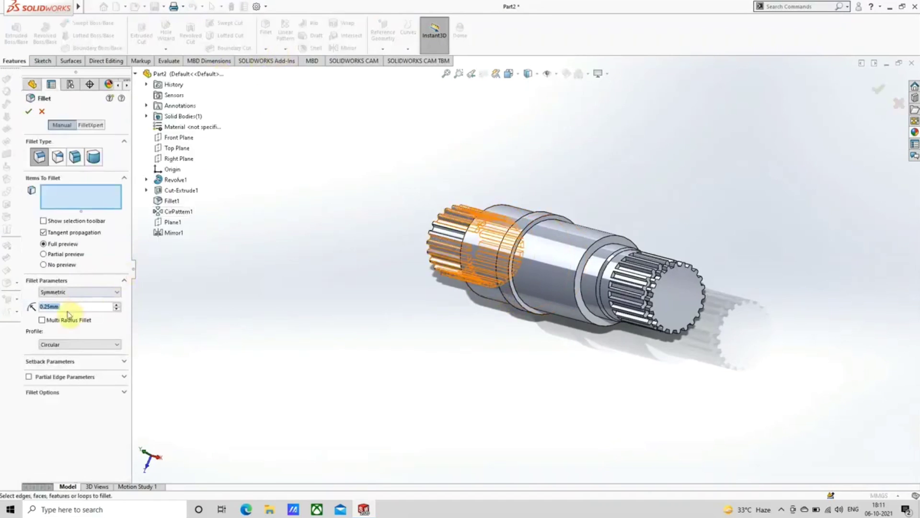
{"action": "type", "text": "1"}
{"action": "key", "text": "Return"}
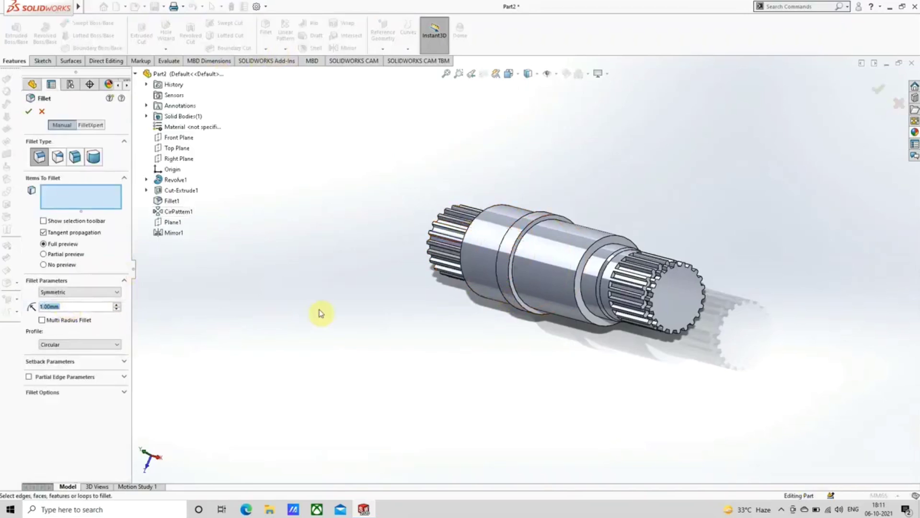
{"action": "scroll", "coordinate": [601, 251], "scroll_direction": "down", "scroll_amount": 3}
{"action": "left_click", "coordinate": [541, 285]}
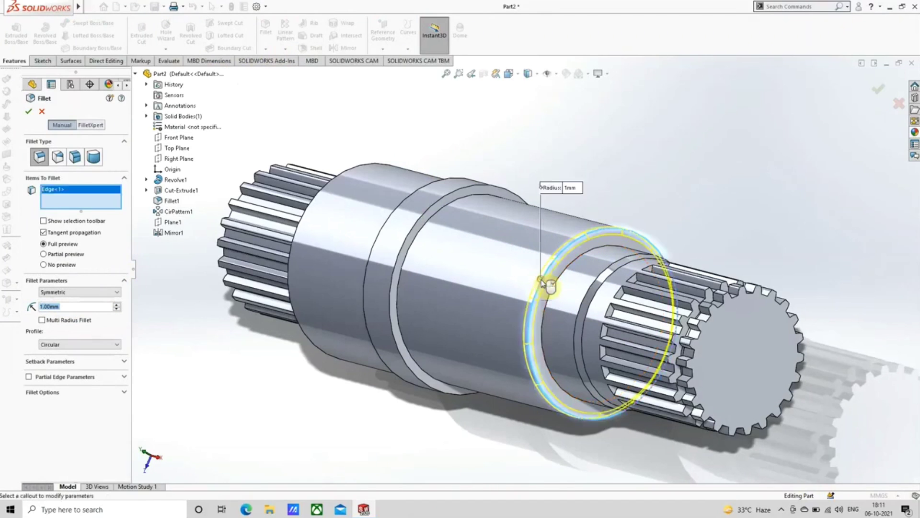
{"action": "scroll", "coordinate": [476, 283], "scroll_direction": "down", "scroll_amount": 2}
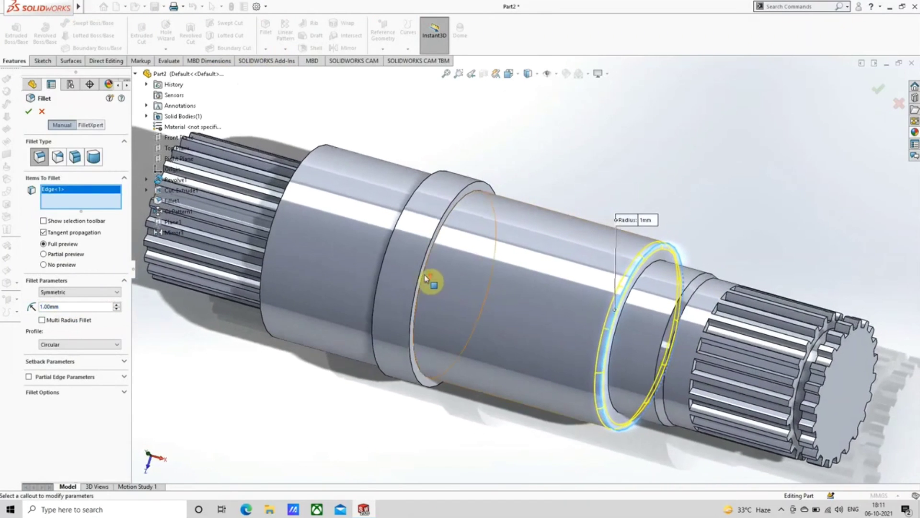
{"action": "scroll", "coordinate": [435, 277], "scroll_direction": "down", "scroll_amount": 4}
{"action": "left_click", "coordinate": [437, 277]}
{"action": "middle_click_drag", "start_coordinate": [431, 267], "coordinate": [383, 260]}
{"action": "left_click", "coordinate": [377, 261]}
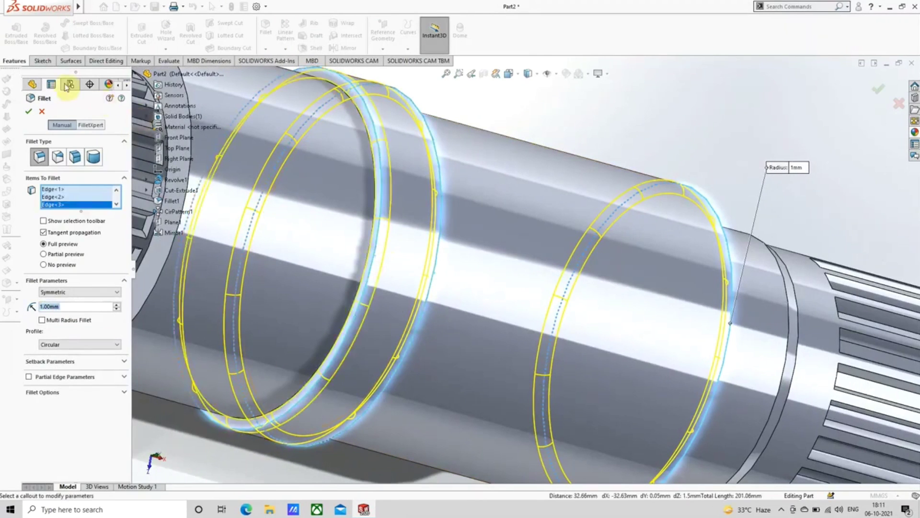
{"action": "left_click", "coordinate": [29, 111]}
{"action": "scroll", "coordinate": [412, 180], "scroll_direction": "up", "scroll_amount": 5}
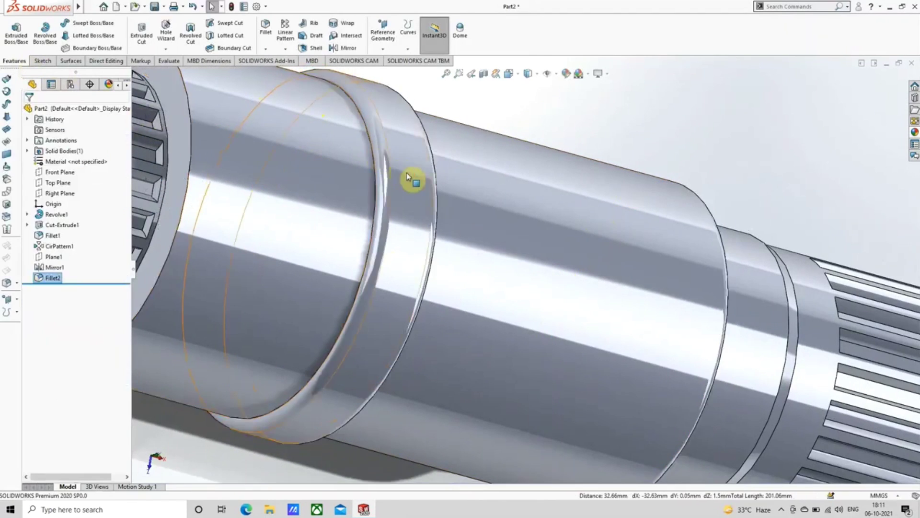
{"action": "left_click", "coordinate": [431, 157]}
{"action": "middle_click_drag", "start_coordinate": [468, 182], "coordinate": [415, 152]}
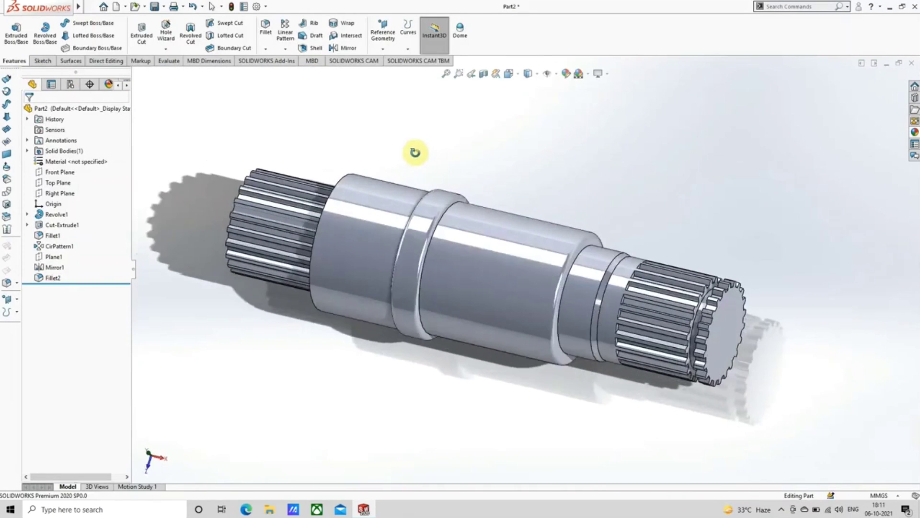
{"action": "scroll", "coordinate": [411, 213], "scroll_direction": "up", "scroll_amount": 2}
{"action": "middle_click_drag", "start_coordinate": [427, 287], "coordinate": [415, 181]}
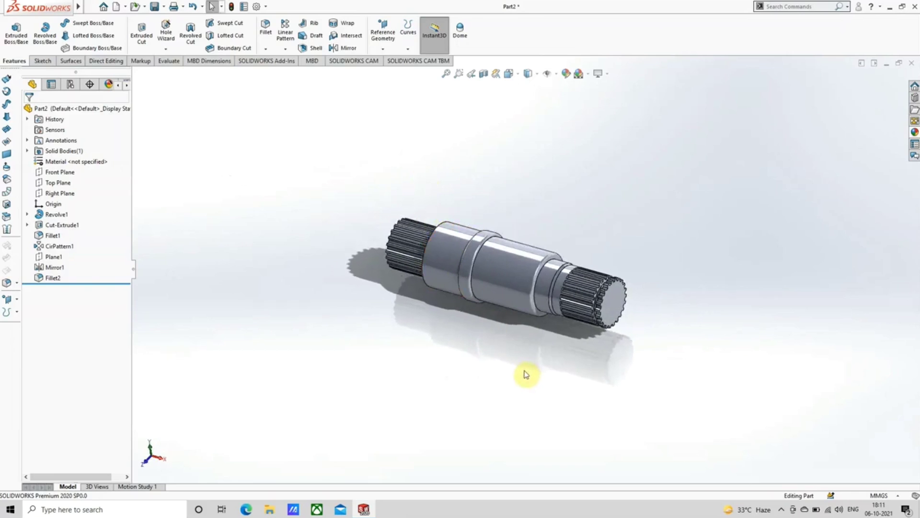
Step: Save the part as Gearboxpart3 in the NISSAN GTR35 folder
{"action": "key", "text": "ctrl+s"}
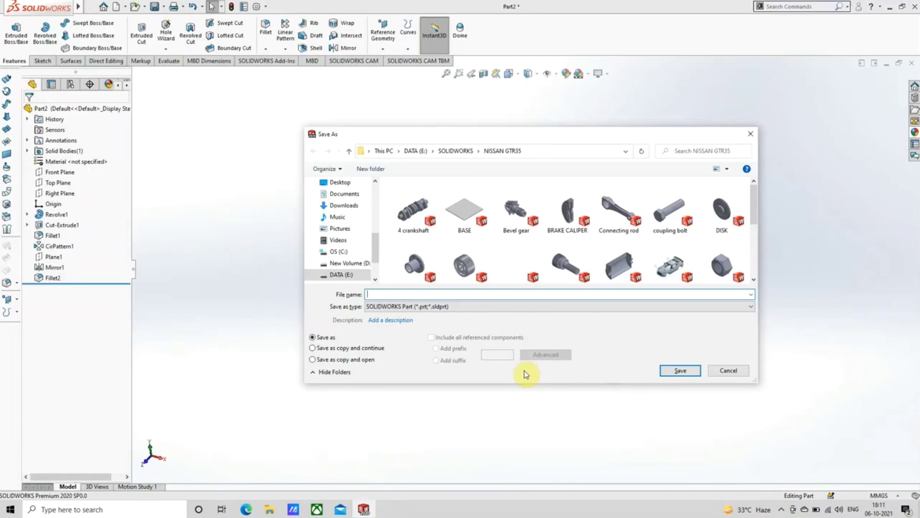
{"action": "type", "text": "P"}
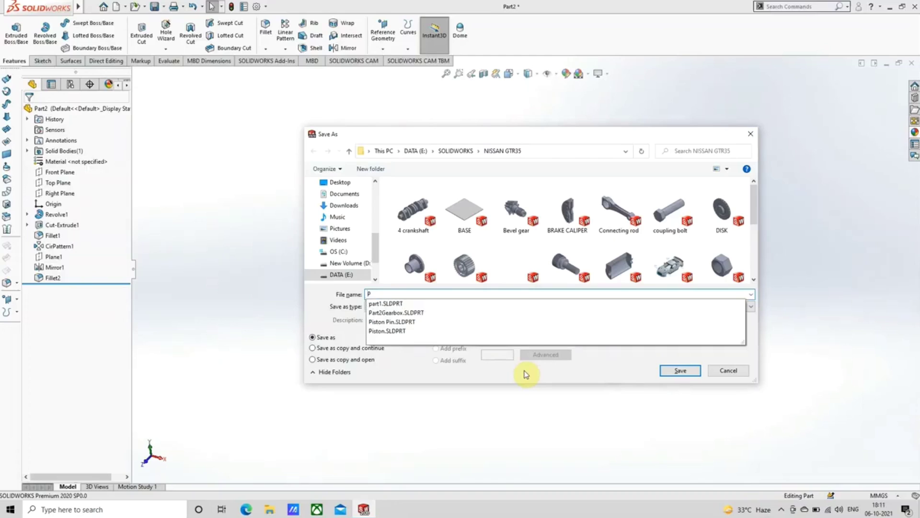
{"action": "type", "text": "a"}
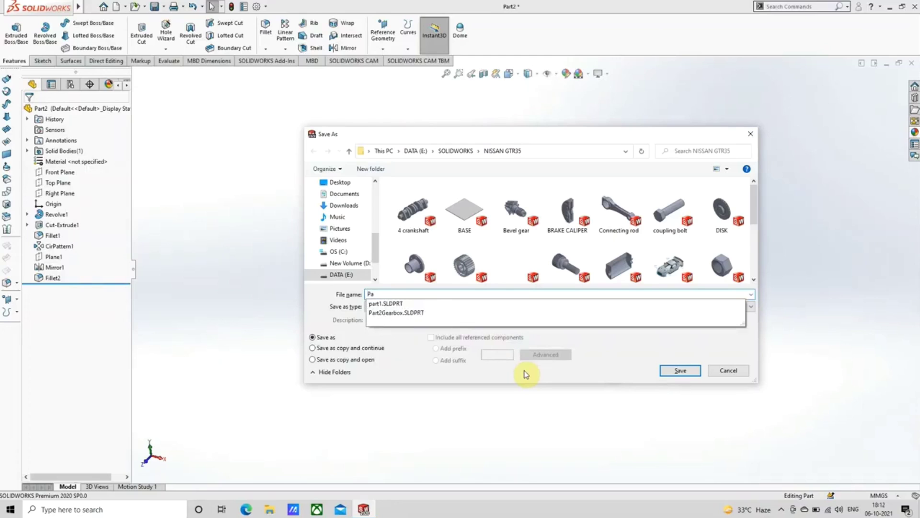
{"action": "type", "text": "rt"}
{"action": "key", "text": "BackSpace"}
{"action": "key", "text": "BackSpace"}
{"action": "key", "text": "BackSpace"}
{"action": "key", "text": "BackSpace"}
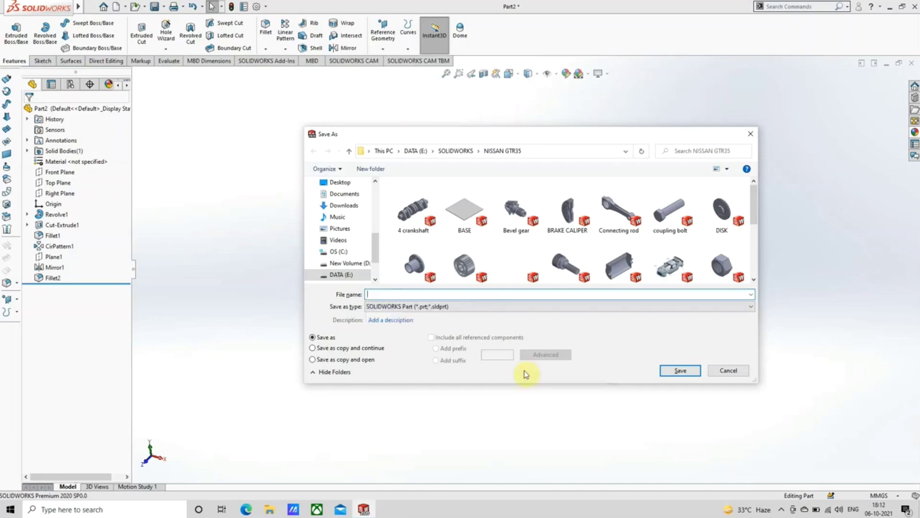
{"action": "type", "text": "Gear"}
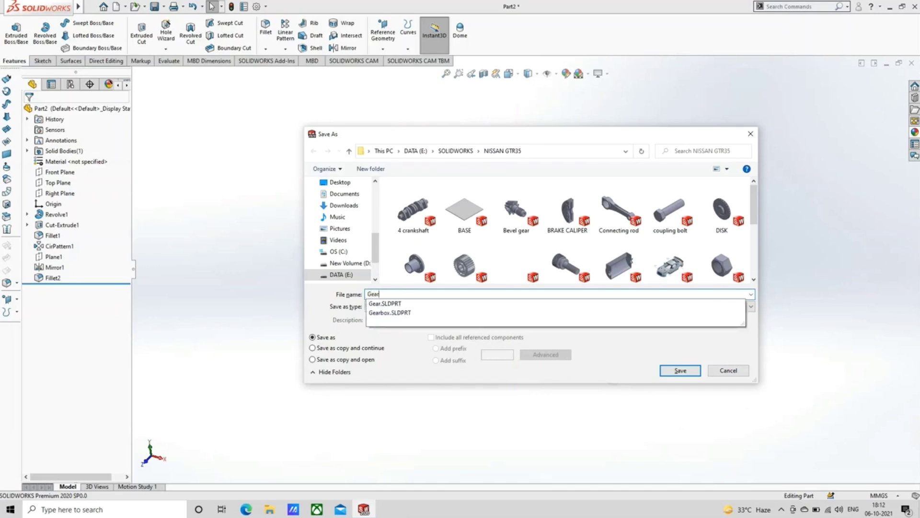
{"action": "type", "text": "boxpart3"}
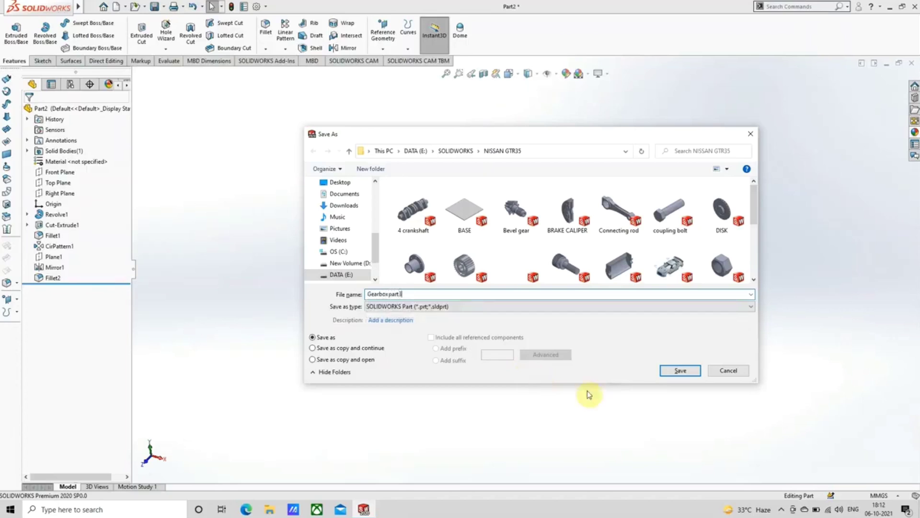
{"action": "left_click", "coordinate": [699, 368]}
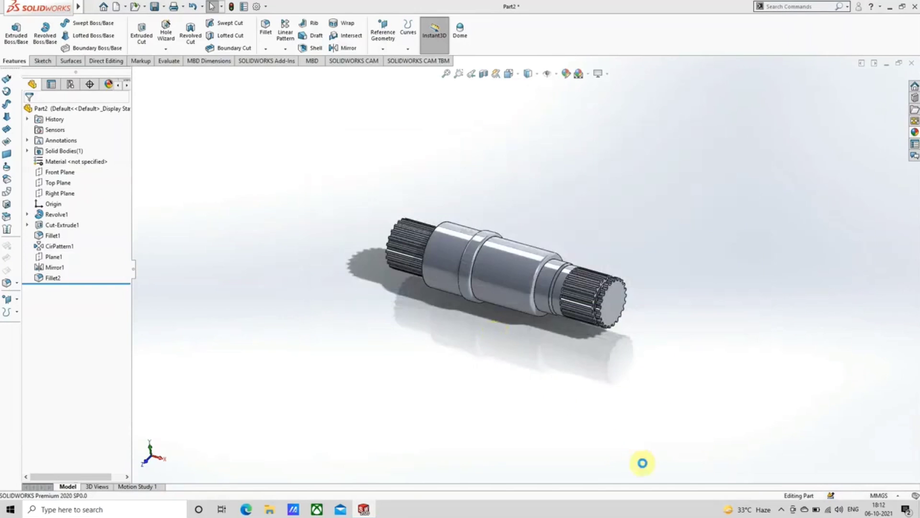
{"action": "left_click", "coordinate": [782, 510]}
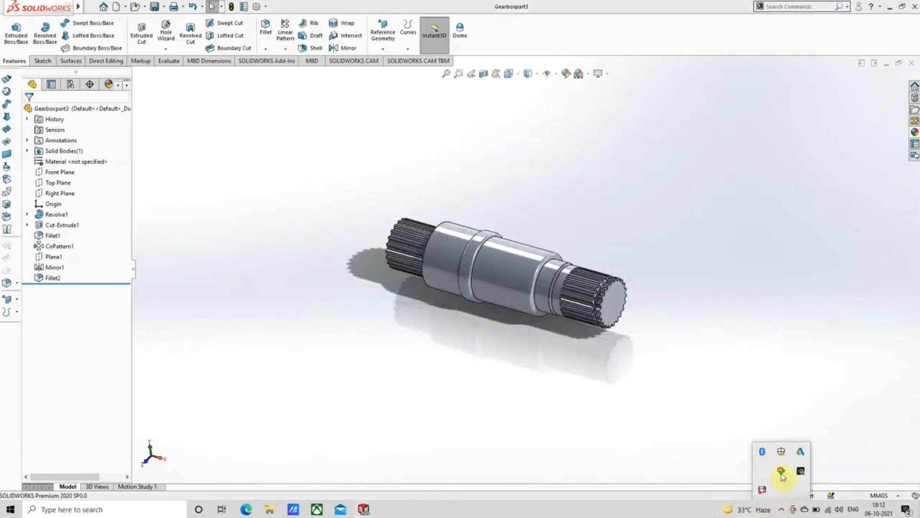
{"action": "right_click", "coordinate": [764, 490]}
{"action": "left_click", "coordinate": [786, 397]}
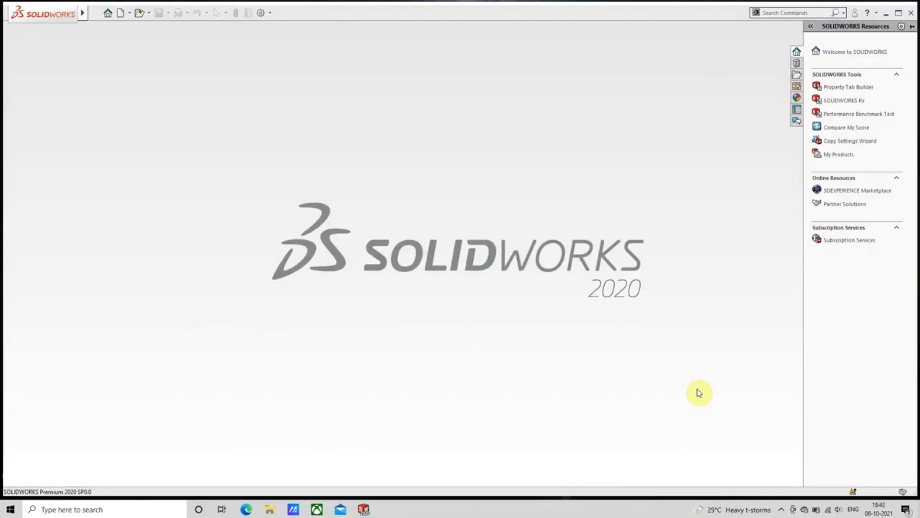
Step: Create a new empty assembly document, dismissing the prompt to insert an existing component
{"action": "left_click", "coordinate": [121, 13]}
{"action": "left_click", "coordinate": [331, 240]}
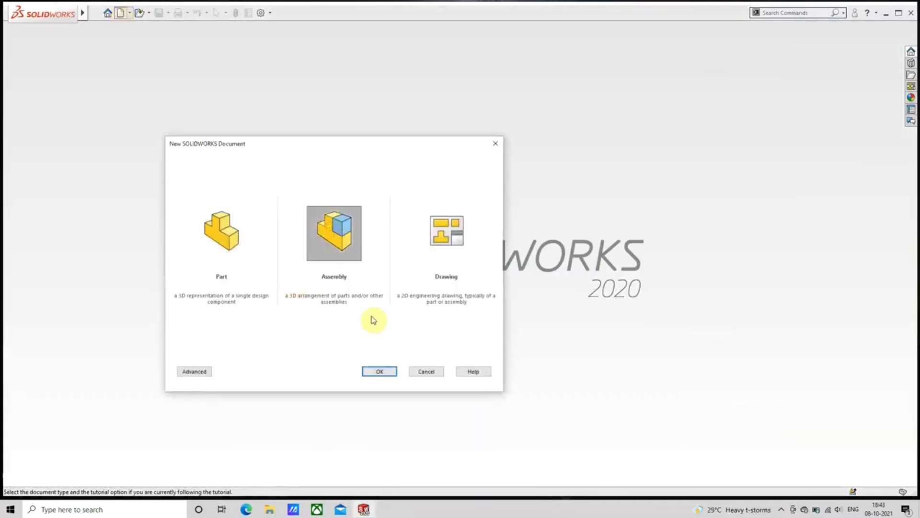
{"action": "left_click", "coordinate": [386, 374]}
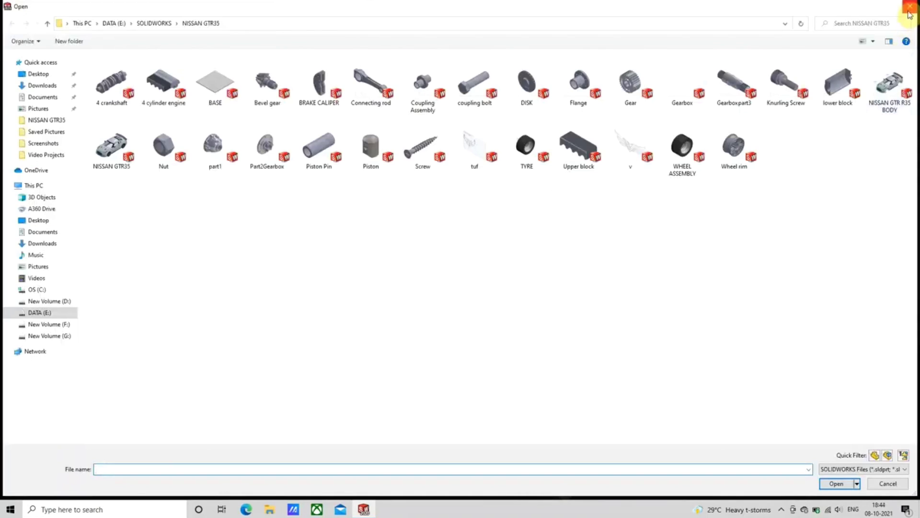
{"action": "left_click", "coordinate": [909, 6]}
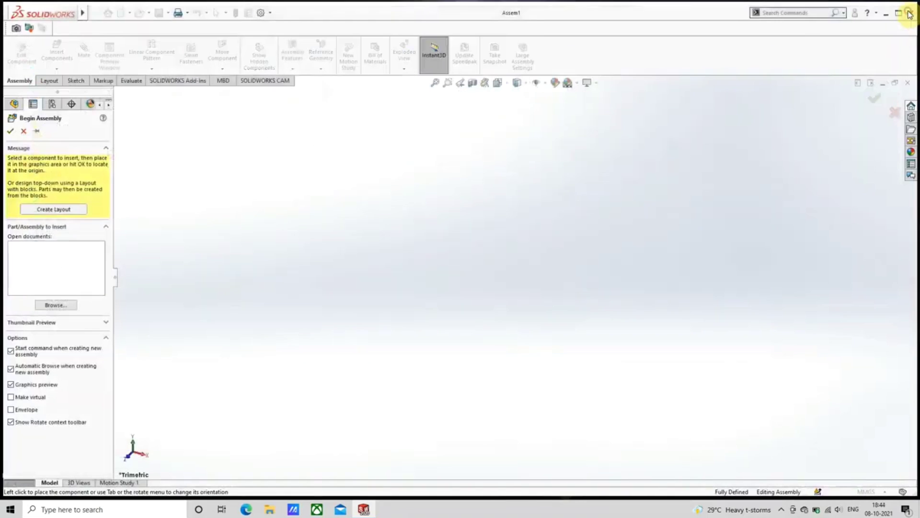
{"action": "left_click", "coordinate": [894, 113]}
Step: Open the Design Library and add in the Toolbox
{"action": "left_click", "coordinate": [911, 118]}
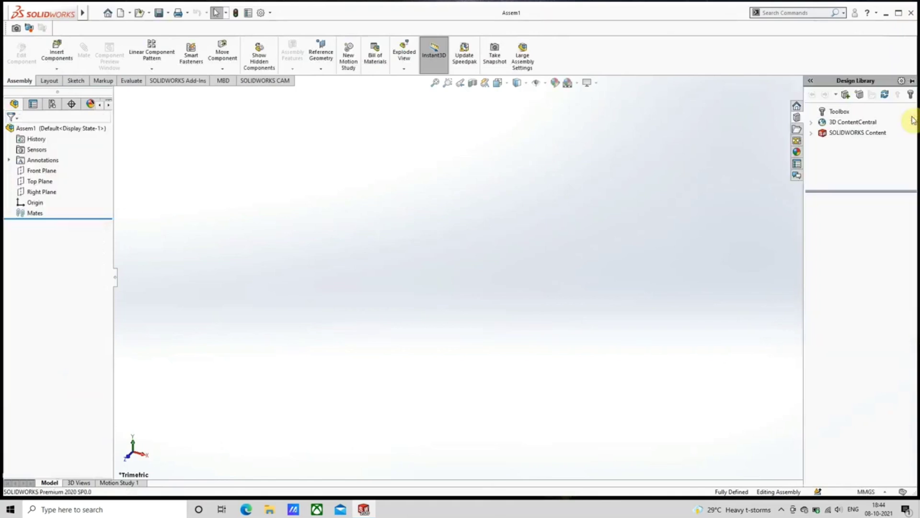
{"action": "left_click", "coordinate": [821, 123]}
{"action": "left_click", "coordinate": [836, 112]}
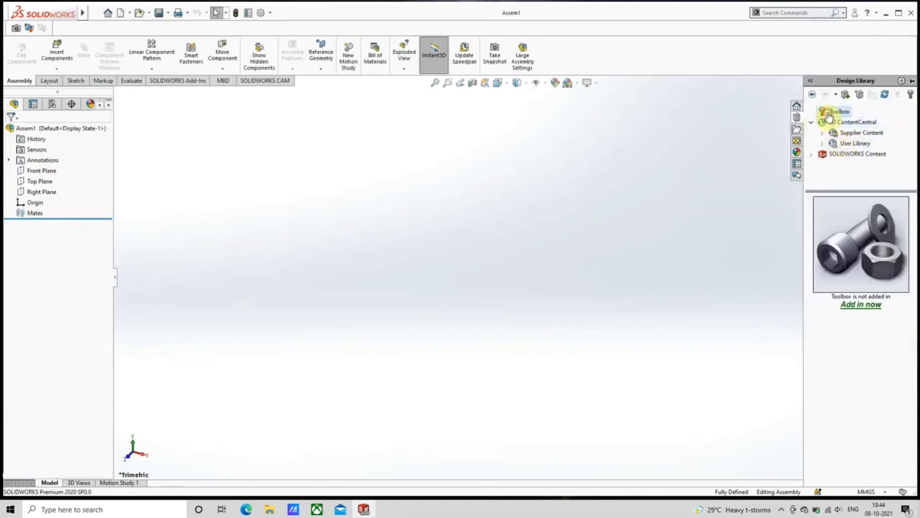
{"action": "left_click", "coordinate": [863, 304]}
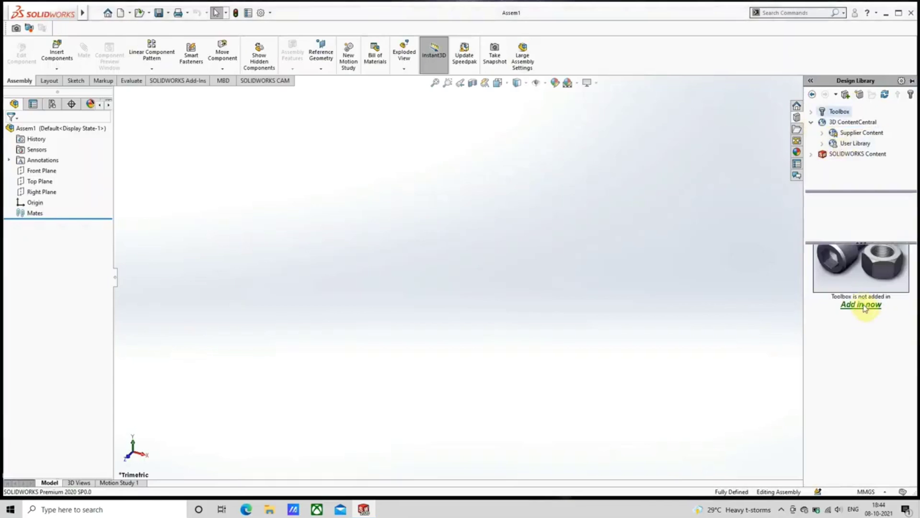
Step: Insert a Straight Miter Gear from the Toolbox's ISO Power Transmission gears into the assembly
{"action": "scroll", "coordinate": [864, 347], "scroll_direction": "down", "scroll_amount": 2}
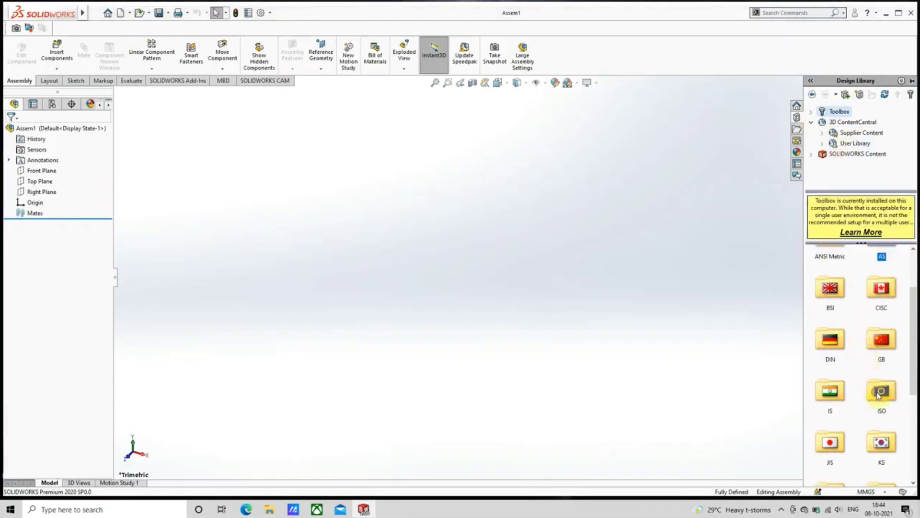
{"action": "double_click", "coordinate": [879, 379]}
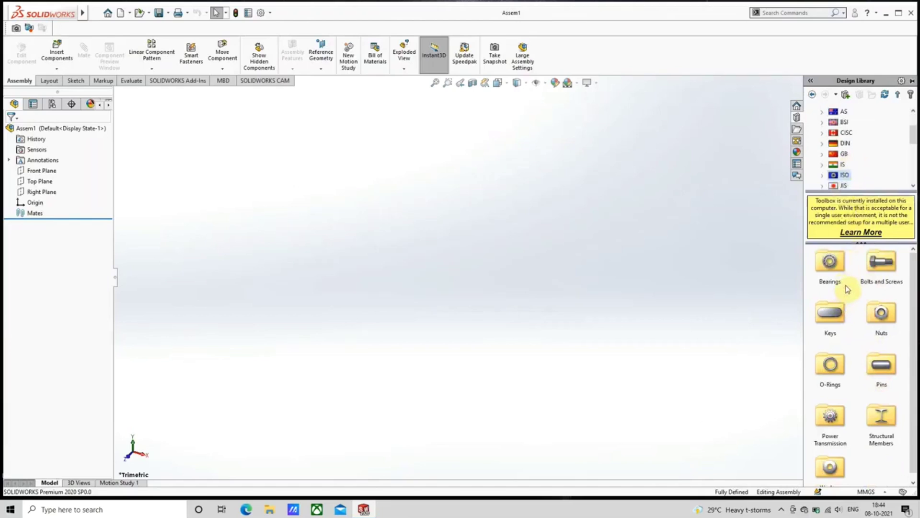
{"action": "scroll", "coordinate": [842, 301], "scroll_direction": "down", "scroll_amount": 1}
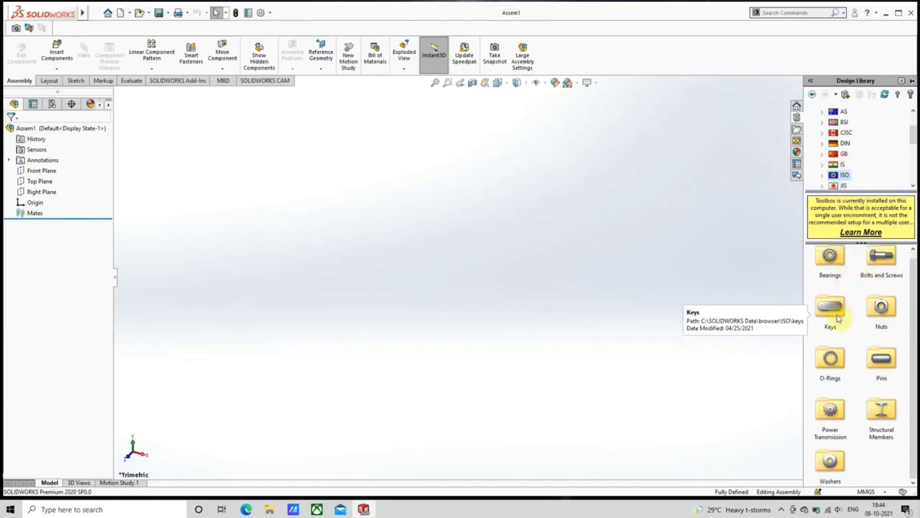
{"action": "left_click", "coordinate": [822, 175]}
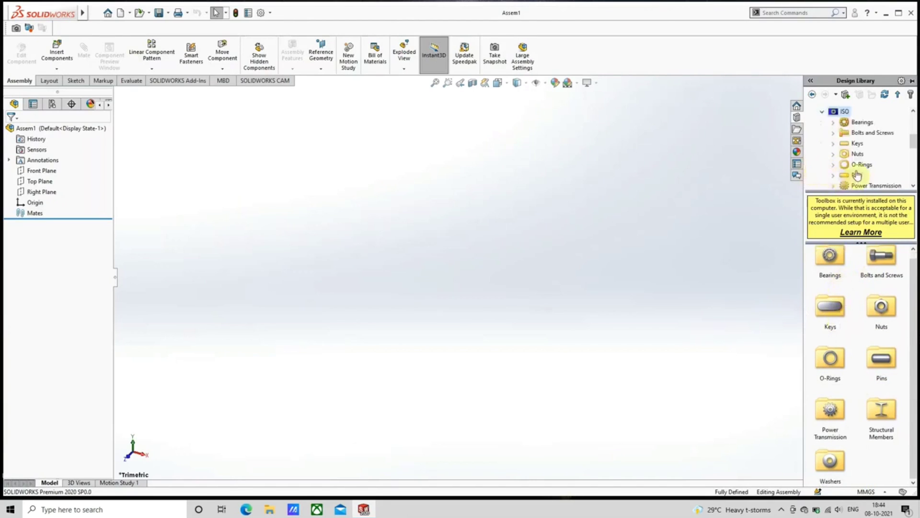
{"action": "scroll", "coordinate": [859, 171], "scroll_direction": "down", "scroll_amount": 1}
{"action": "left_click", "coordinate": [859, 154]}
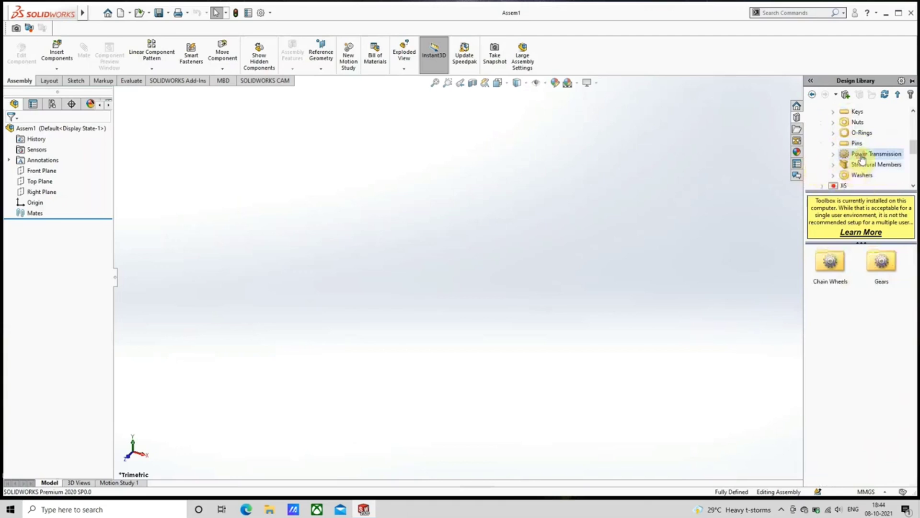
{"action": "left_click", "coordinate": [881, 267]}
{"action": "double_click", "coordinate": [881, 268]}
{"action": "mouse_move", "coordinate": [880, 268]}
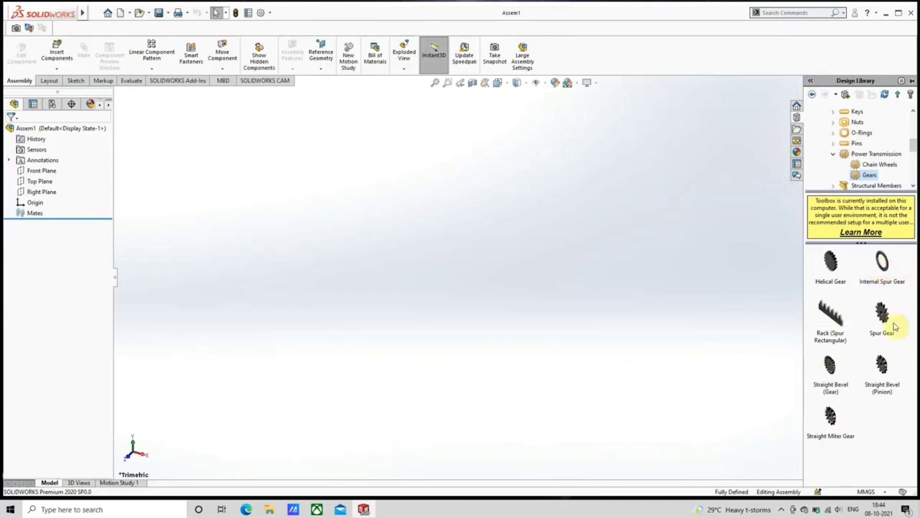
{"action": "left_click_drag", "start_coordinate": [830, 417], "coordinate": [529, 238]}
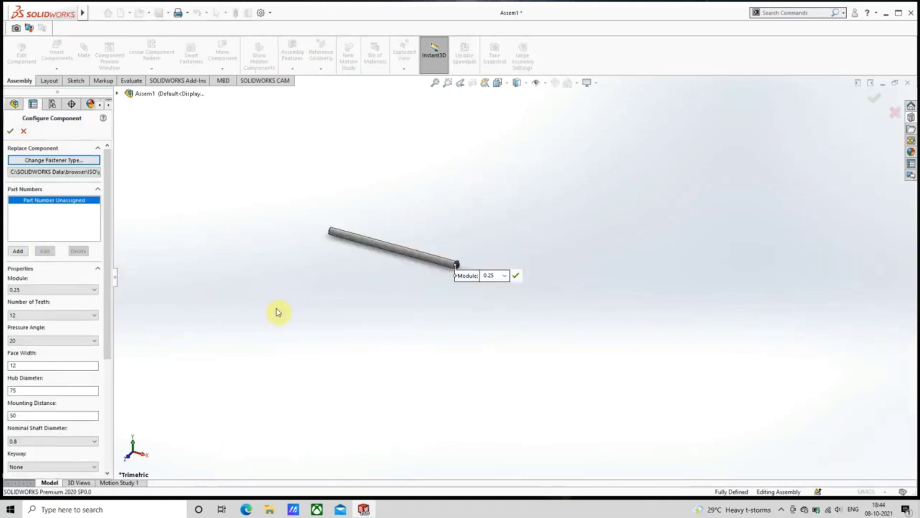
Step: Set the miter gear's module to 4 and number of teeth to 13, and place only this one copy
{"action": "left_click", "coordinate": [505, 275]}
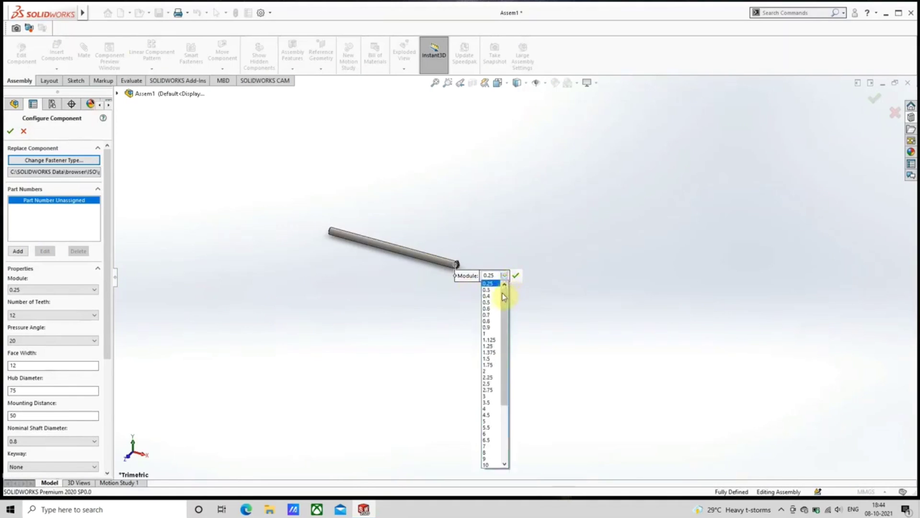
{"action": "left_click", "coordinate": [488, 408]}
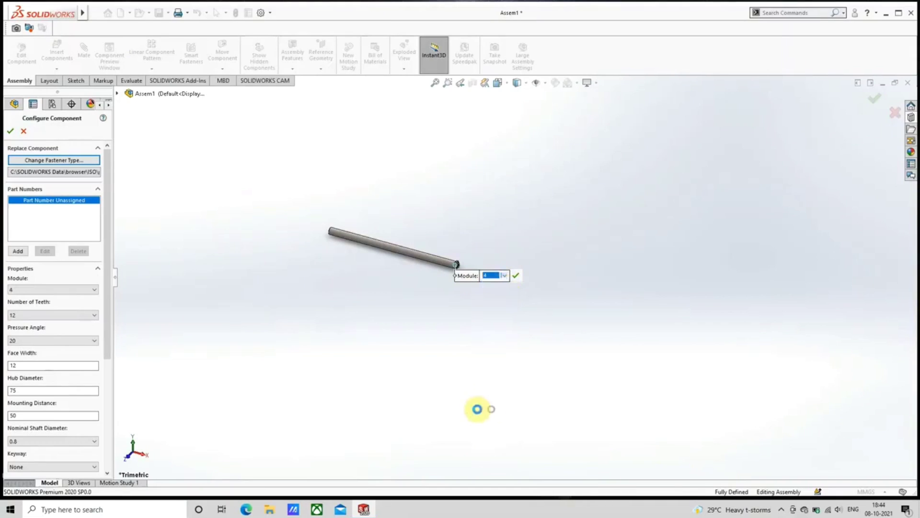
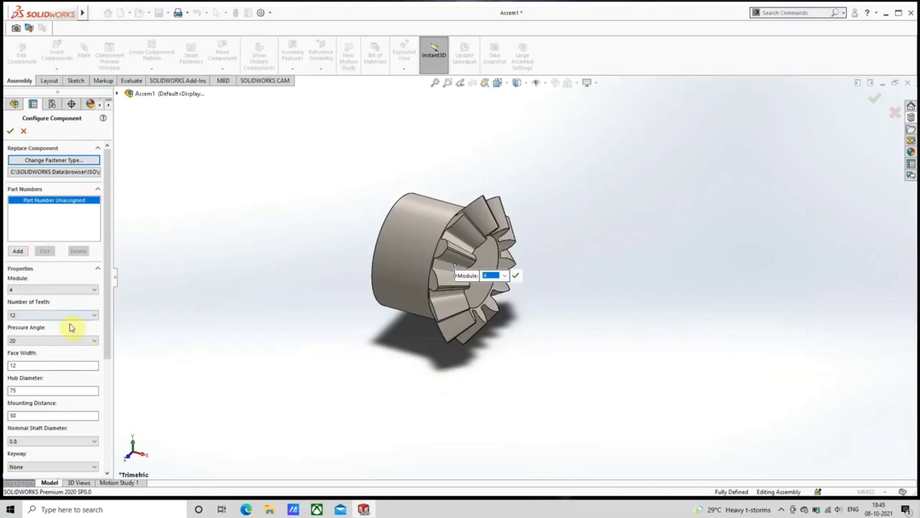
{"action": "scroll", "coordinate": [70, 316], "scroll_direction": "down", "scroll_amount": 1}
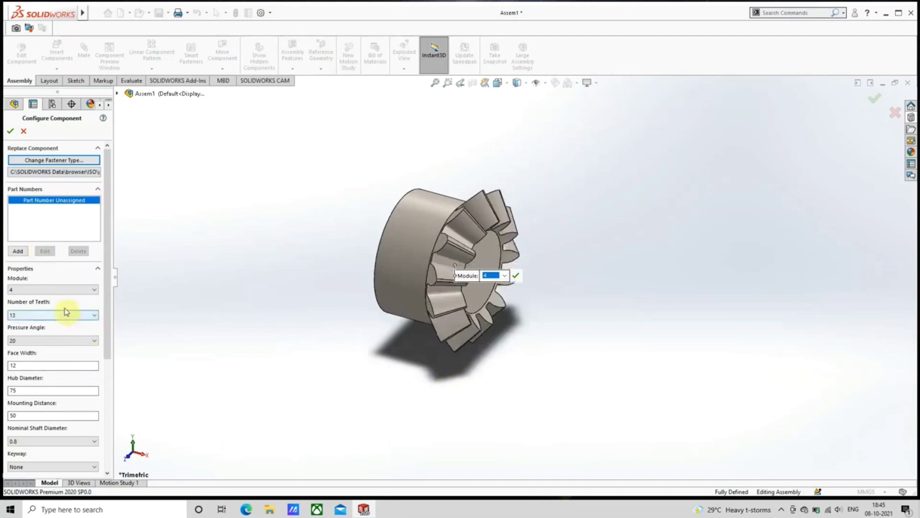
{"action": "scroll", "coordinate": [187, 327], "scroll_direction": "down", "scroll_amount": 1}
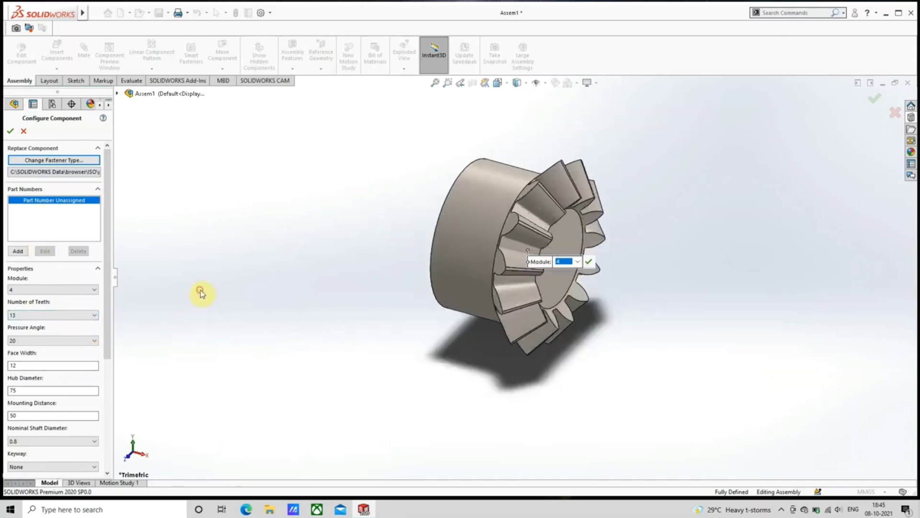
{"action": "left_click", "coordinate": [589, 263]}
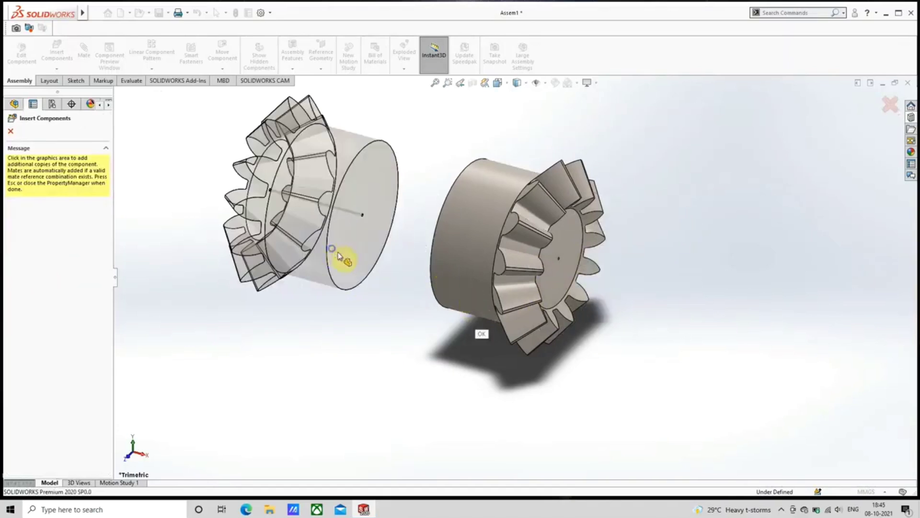
{"action": "left_click", "coordinate": [10, 131]}
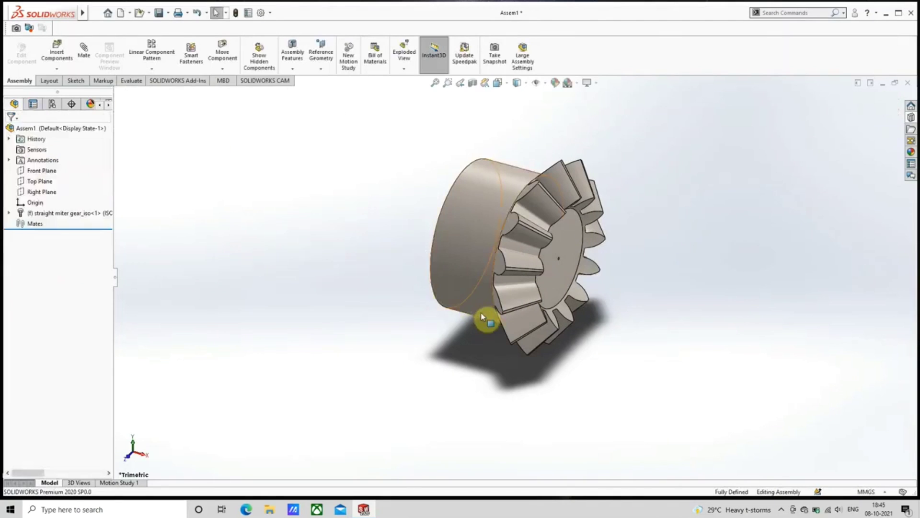
Step: Reopen the placed gear's Toolbox configuration and set the pressure angle to 14.5, with 13 teeth
{"action": "right_click", "coordinate": [558, 272]}
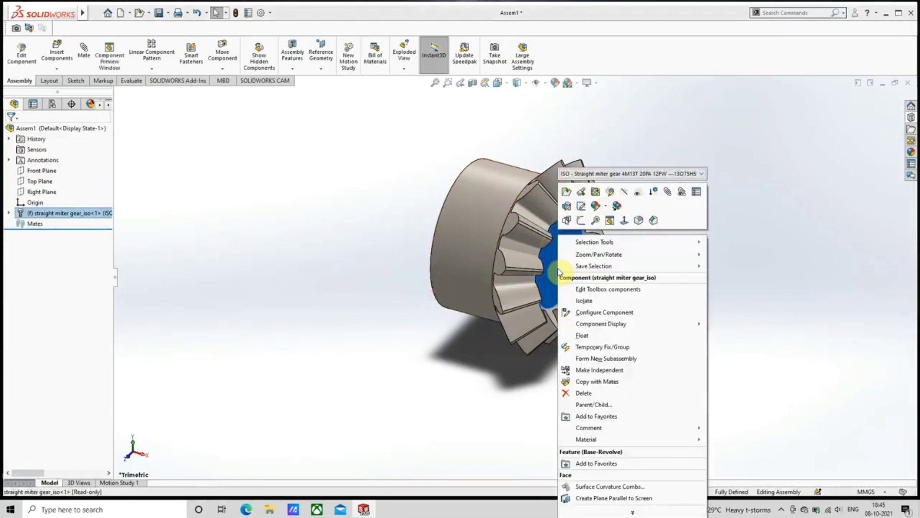
{"action": "left_click", "coordinate": [594, 290]}
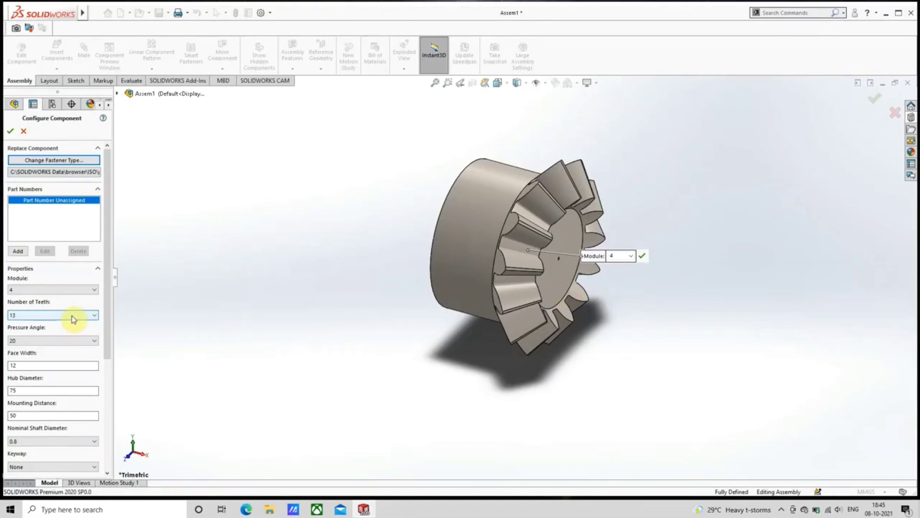
{"action": "left_click", "coordinate": [75, 341]}
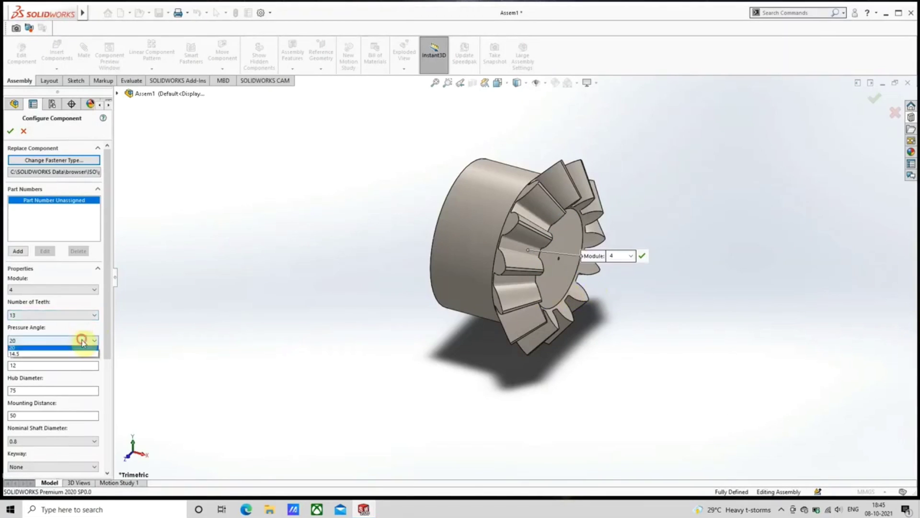
{"action": "left_click", "coordinate": [71, 356]}
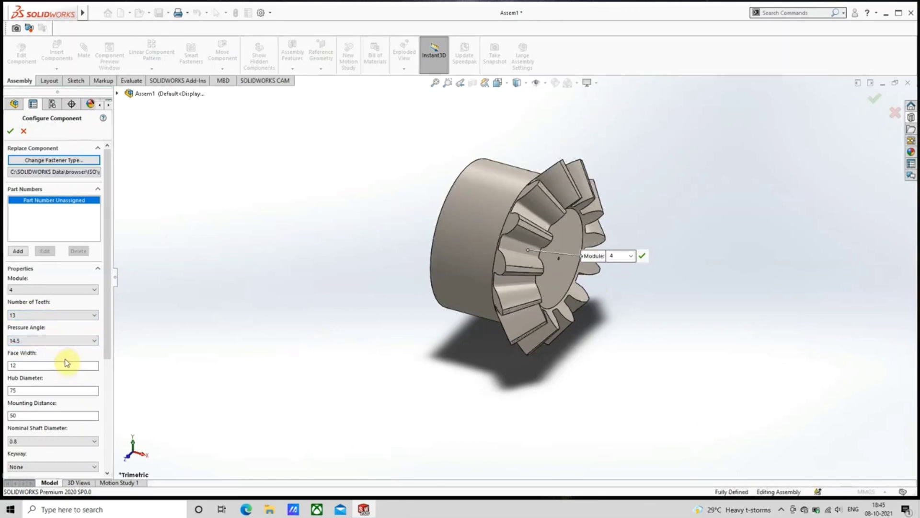
{"action": "double_click", "coordinate": [61, 390]}
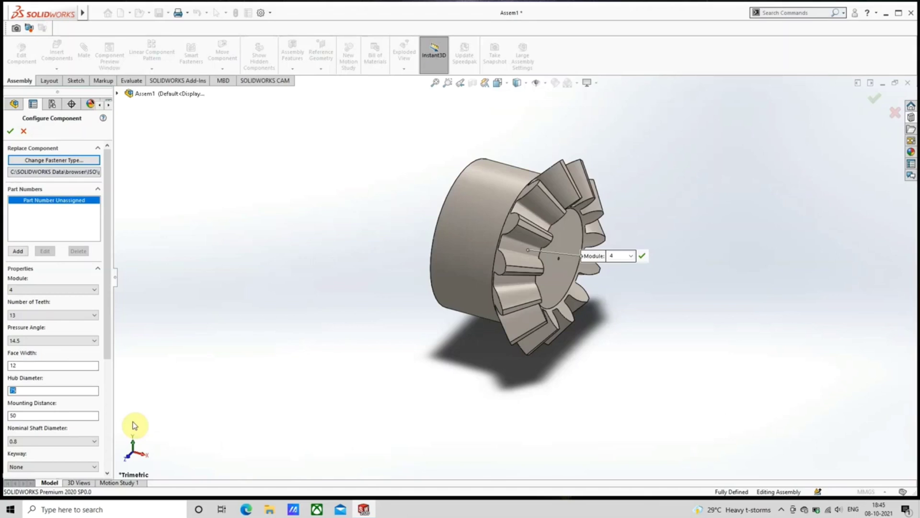
{"action": "left_click", "coordinate": [35, 315]}
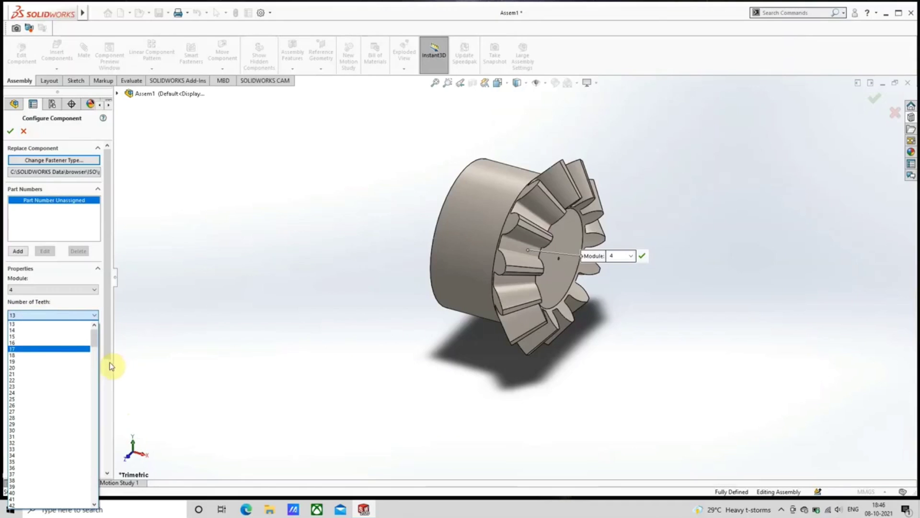
{"action": "left_click", "coordinate": [31, 326]}
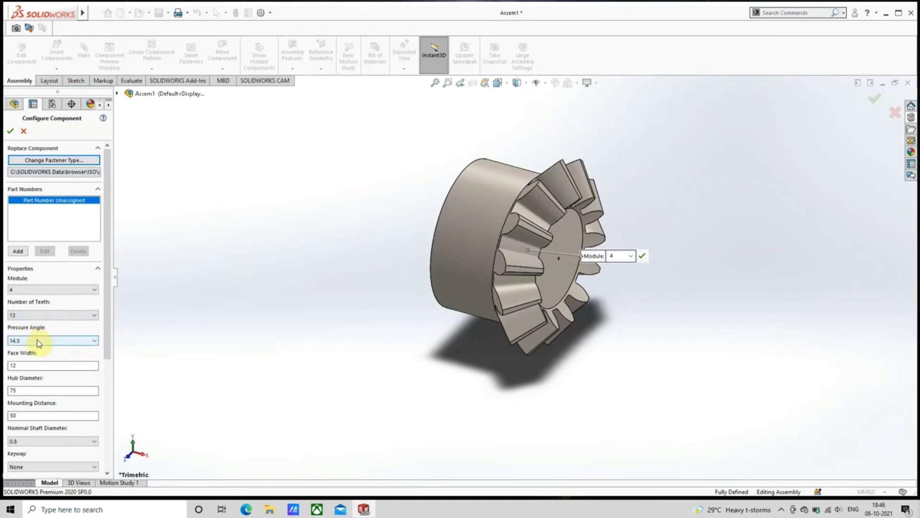
Step: Try a face width of 28 for the miter gear
{"action": "double_click", "coordinate": [43, 366]}
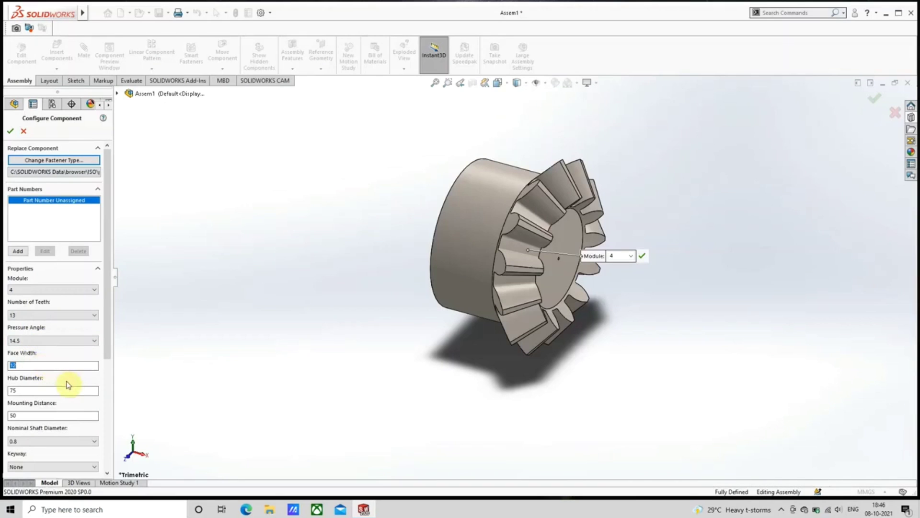
{"action": "type", "text": "28"}
{"action": "left_click", "coordinate": [66, 380]}
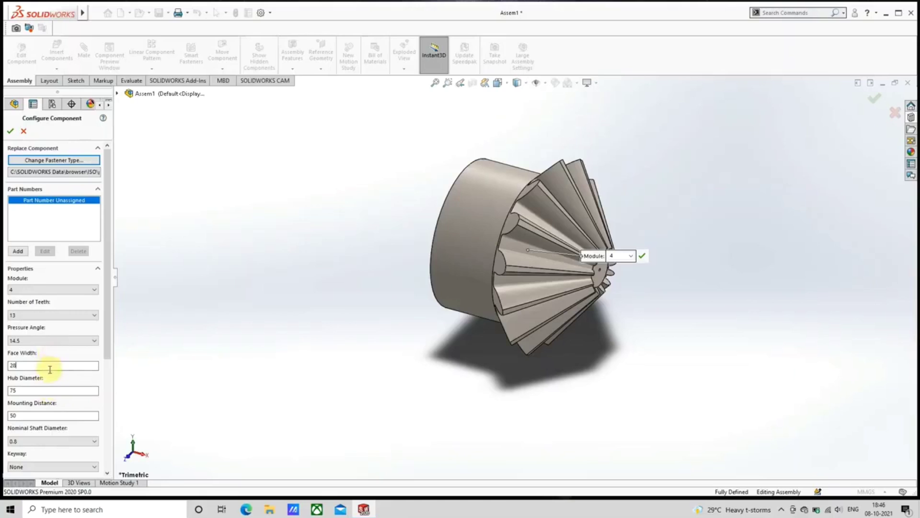
Step: Set the miter gear's face width to 14 and its hub diameter to 28
{"action": "double_click", "coordinate": [50, 369]}
{"action": "type", "text": "14"}
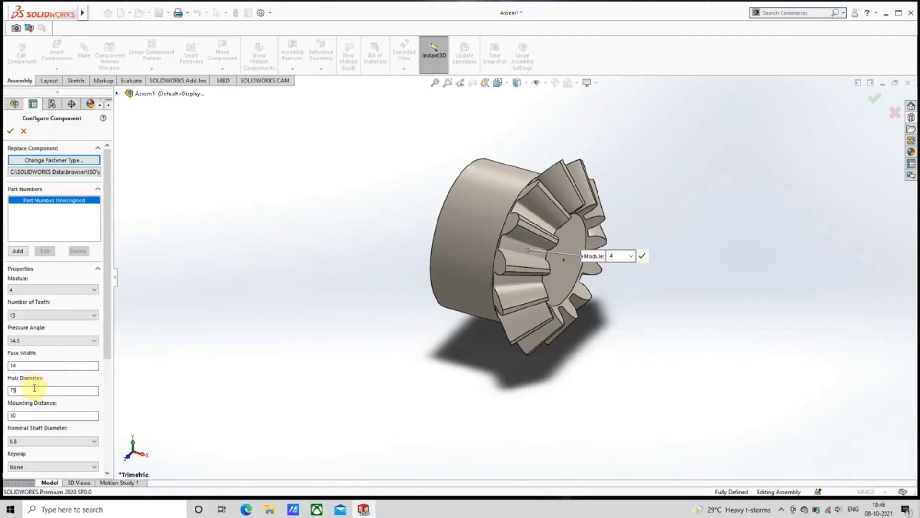
{"action": "double_click", "coordinate": [38, 390]}
{"action": "type", "text": "28"}
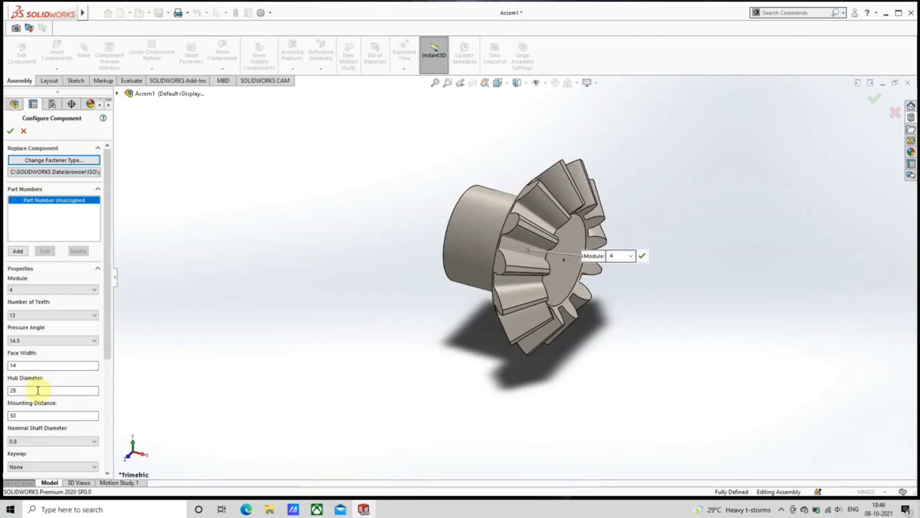
Step: Set the miter gear's mounting distance to 35 and apply the component configuration
{"action": "double_click", "coordinate": [19, 416]}
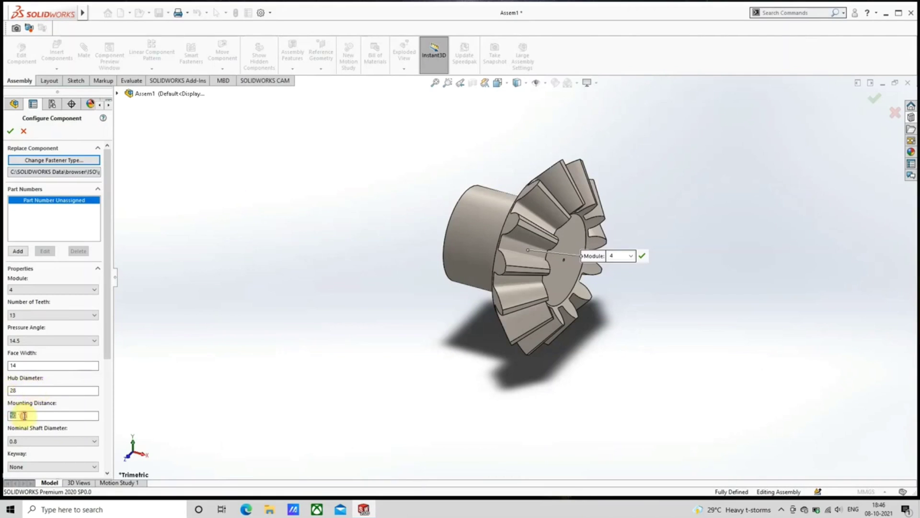
{"action": "type", "text": "35"}
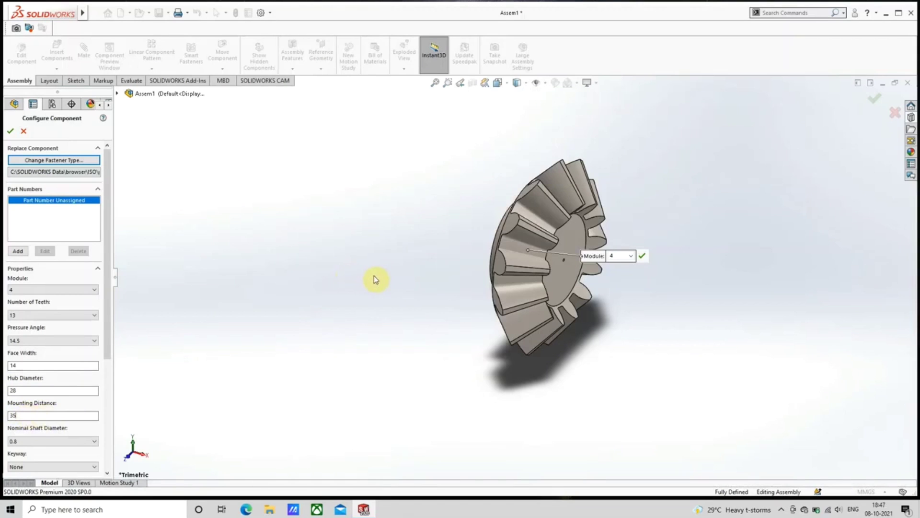
{"action": "scroll", "coordinate": [71, 389], "scroll_direction": "down", "scroll_amount": 3}
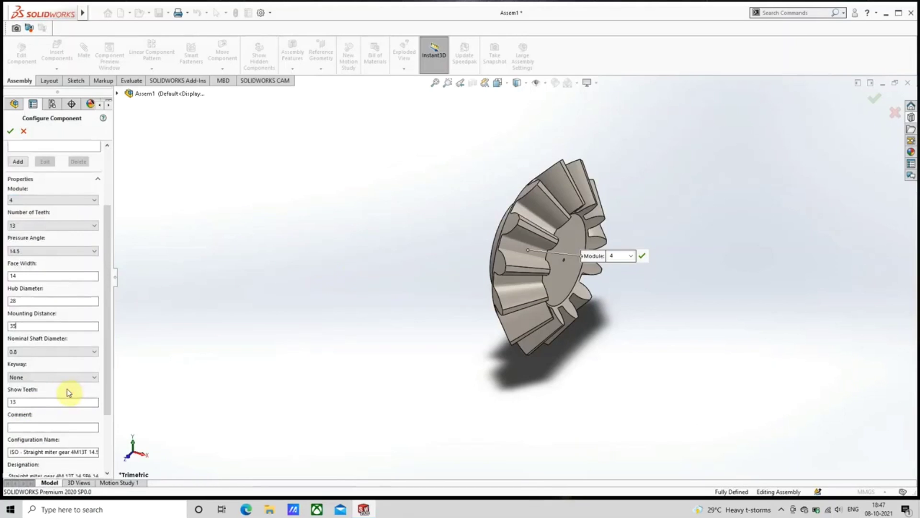
{"action": "scroll", "coordinate": [69, 392], "scroll_direction": "down", "scroll_amount": 3}
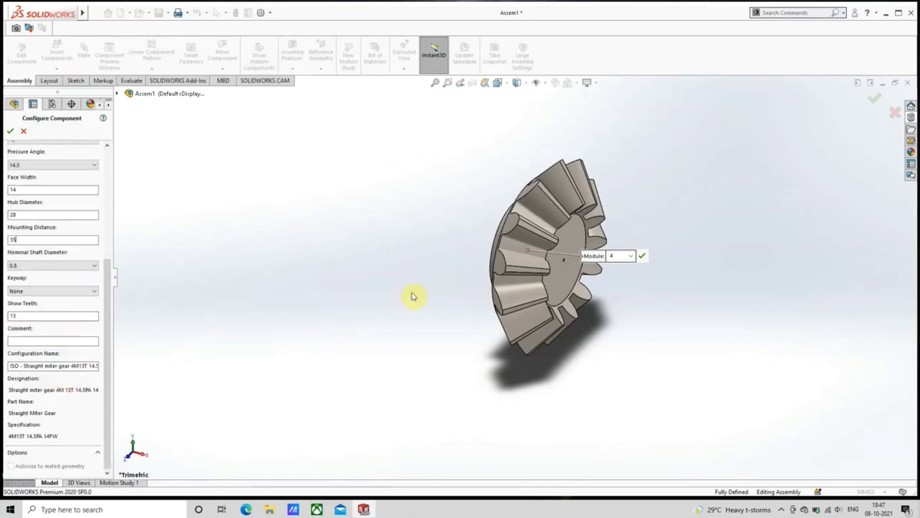
{"action": "middle_click_drag", "start_coordinate": [419, 293], "coordinate": [407, 316]}
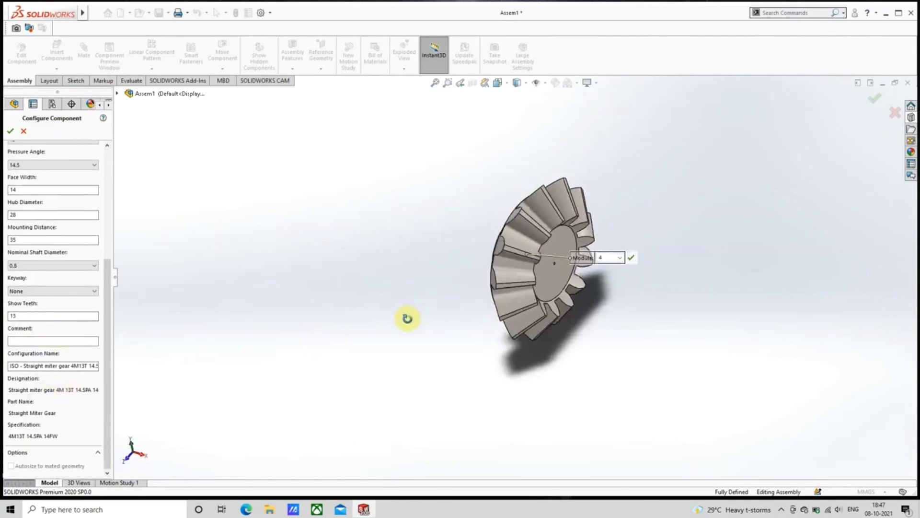
{"action": "left_click", "coordinate": [10, 131]}
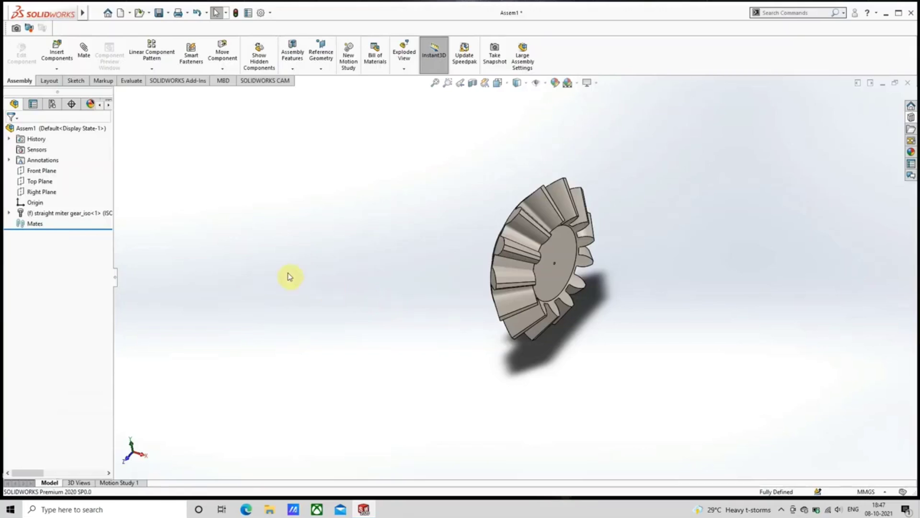
Step: Float the fixed miter gear component so that it can be mated in the assembly
{"action": "left_click", "coordinate": [77, 214]}
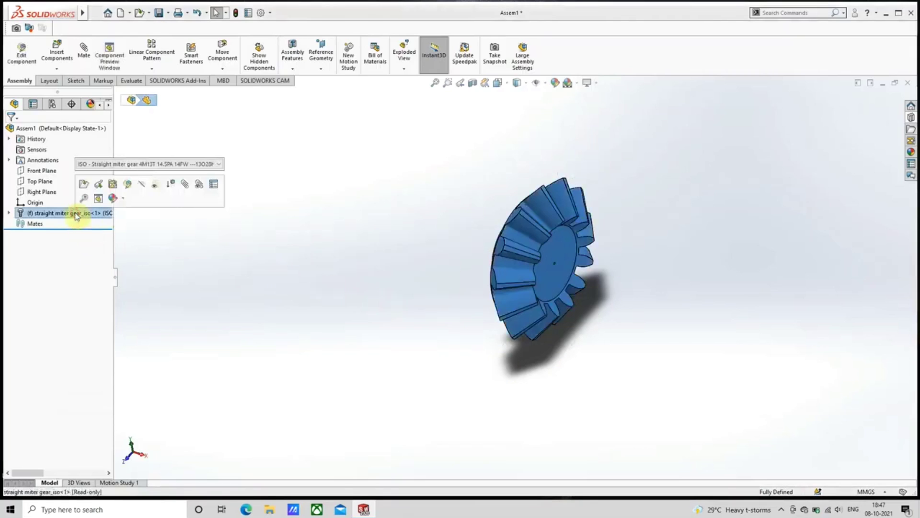
{"action": "left_click", "coordinate": [33, 202]}
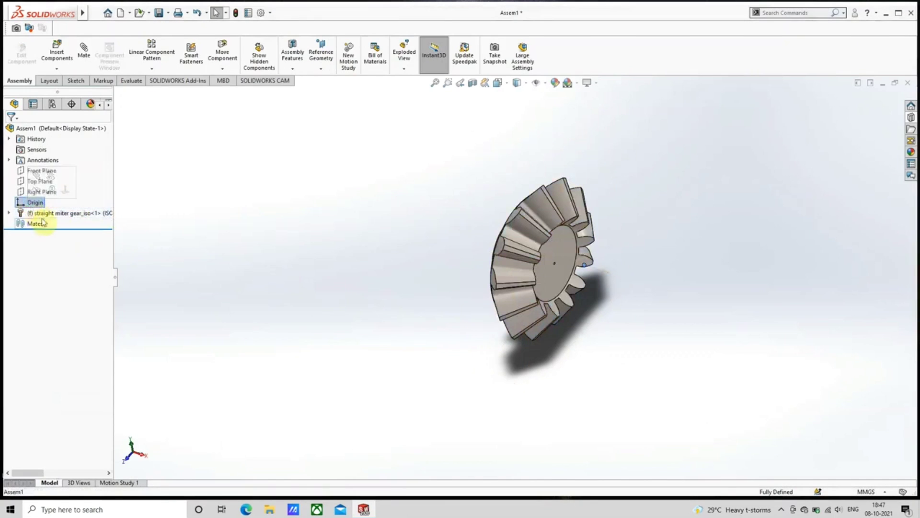
{"action": "left_click", "coordinate": [37, 213]}
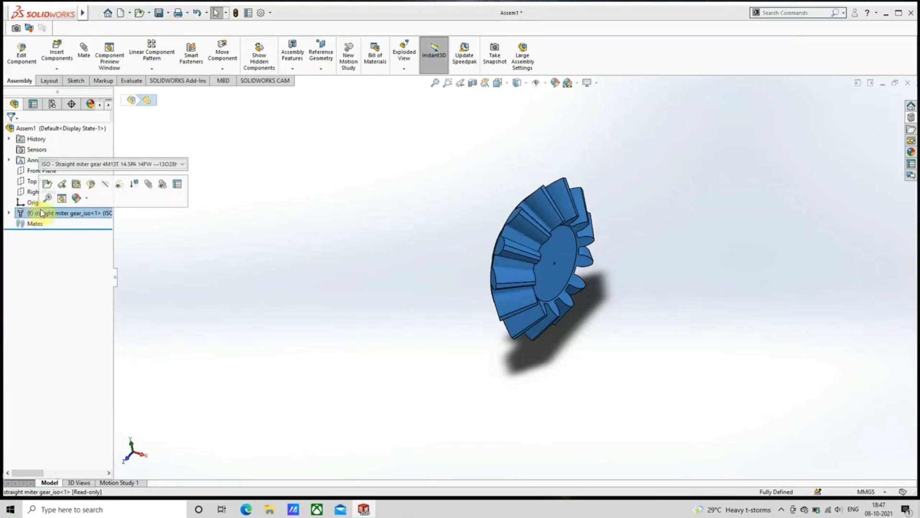
{"action": "right_click", "coordinate": [44, 214]}
{"action": "left_click", "coordinate": [86, 312]}
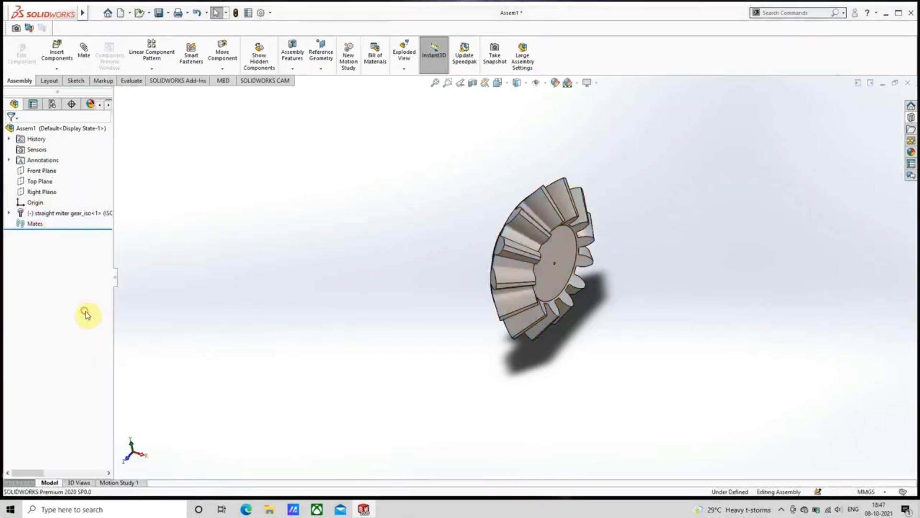
{"action": "left_click", "coordinate": [58, 212]}
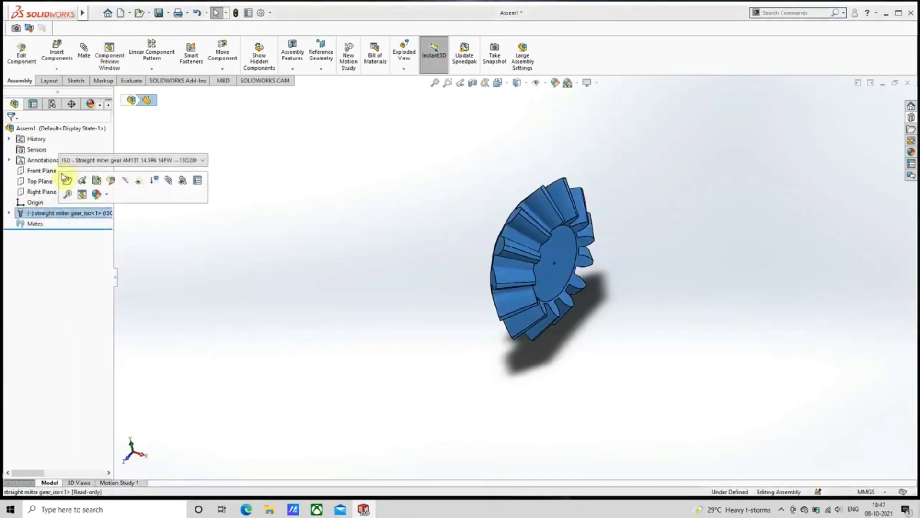
{"action": "left_click", "coordinate": [34, 201], "text": "ctrl"}
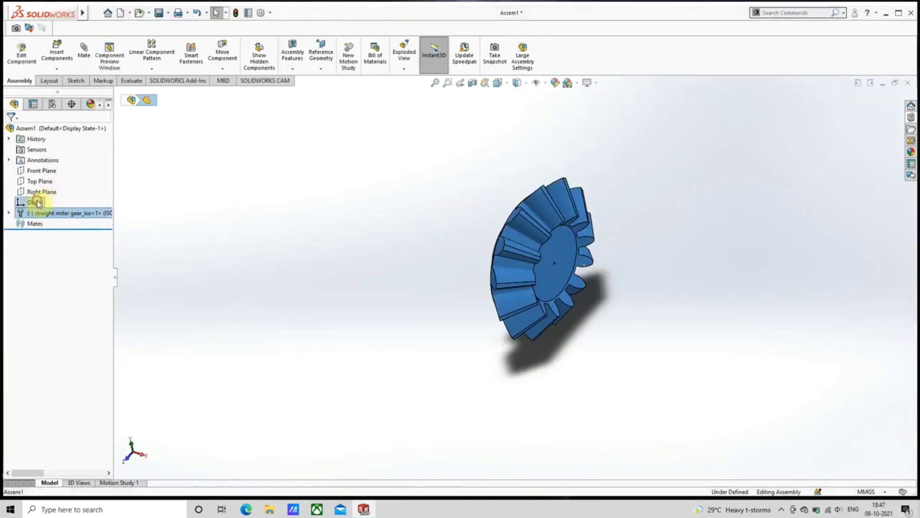
{"action": "left_click", "coordinate": [83, 51]}
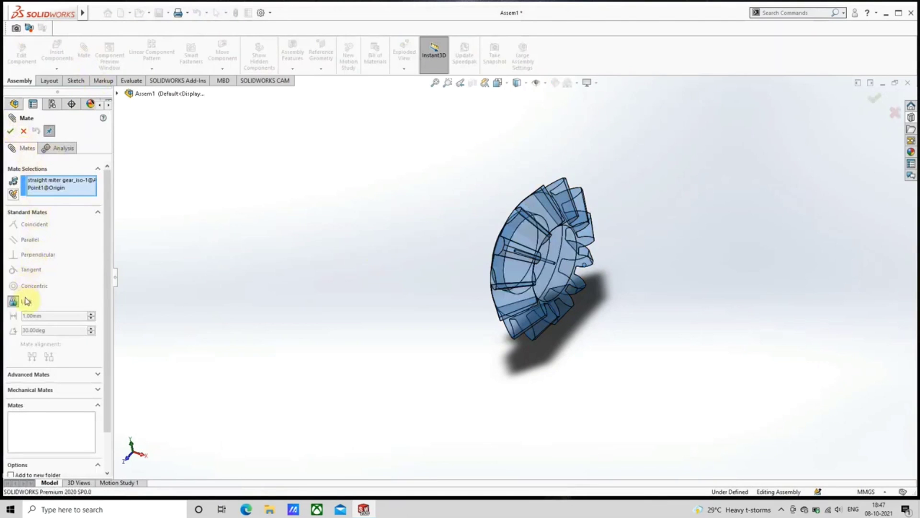
{"action": "key", "text": "Escape"}
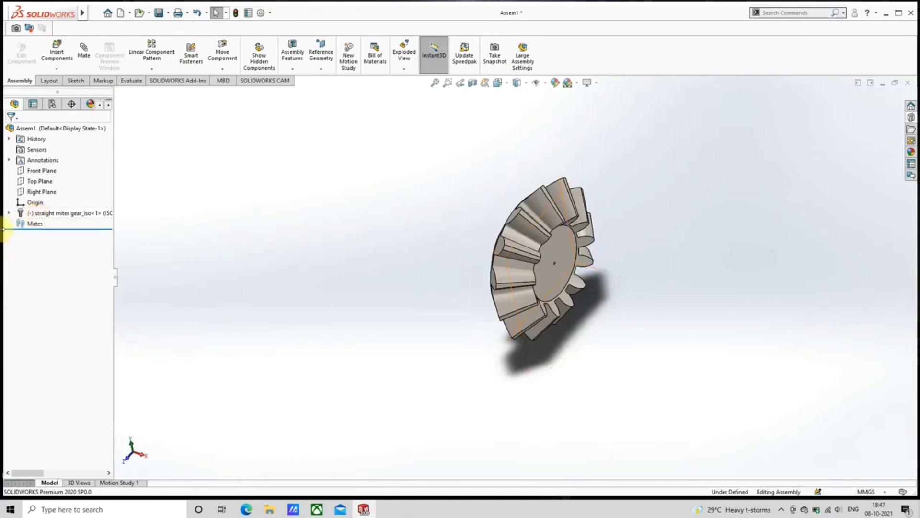
Step: Mate the miter gear's origin coincident with the assembly origin, with axes aligned
{"action": "left_click", "coordinate": [8, 213]}
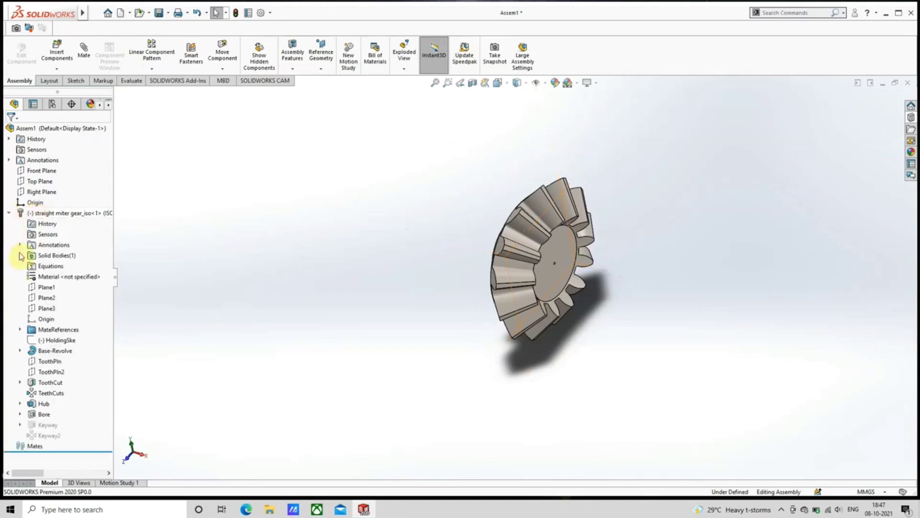
{"action": "left_click", "coordinate": [44, 319]}
{"action": "left_click", "coordinate": [31, 204], "text": "ctrl"}
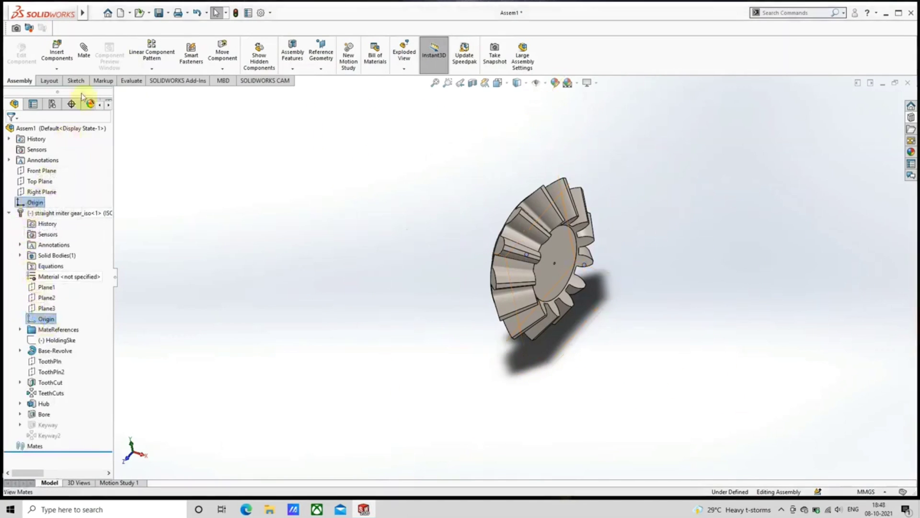
{"action": "left_click", "coordinate": [85, 49]}
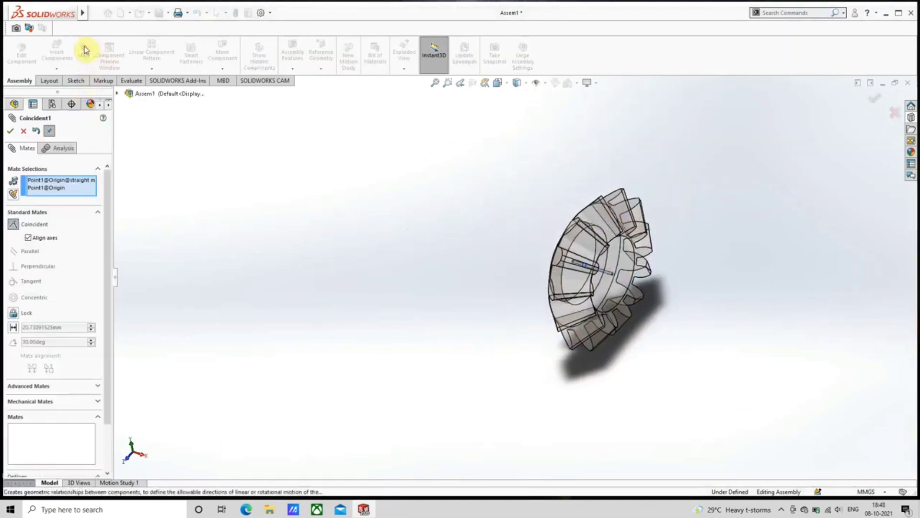
{"action": "left_click", "coordinate": [10, 131]}
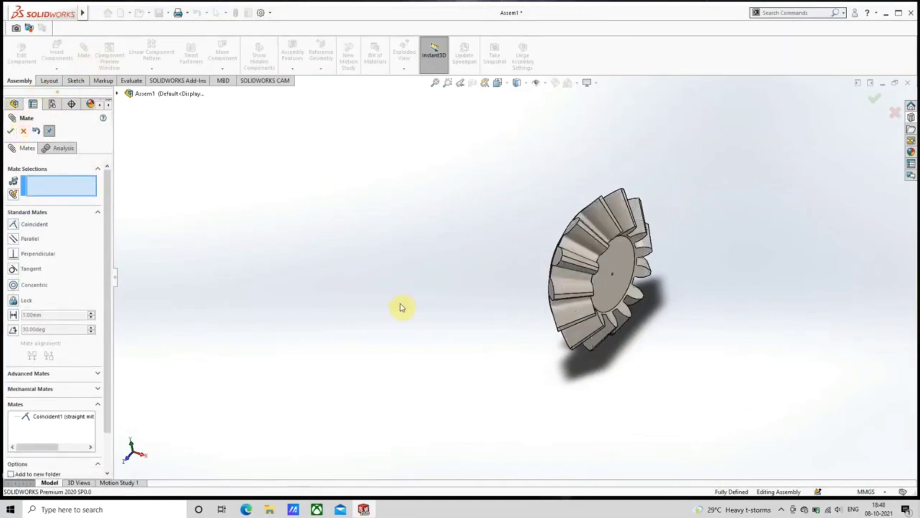
{"action": "mouse_move", "coordinate": [403, 306]}
{"action": "middle_mouse_down"}
{"action": "mouse_move", "coordinate": [407, 297]}
{"action": "mouse_move", "coordinate": [407, 316]}
{"action": "middle_mouse_up"}
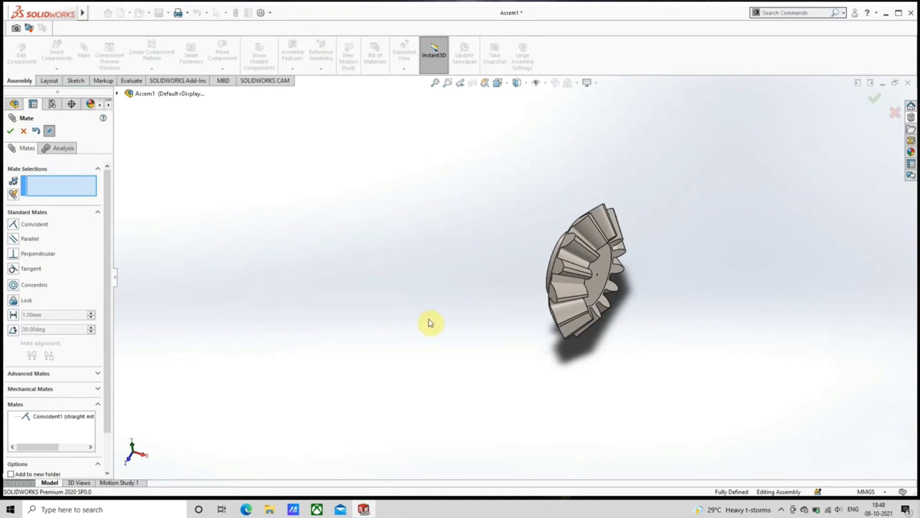
{"action": "left_click", "coordinate": [10, 132]}
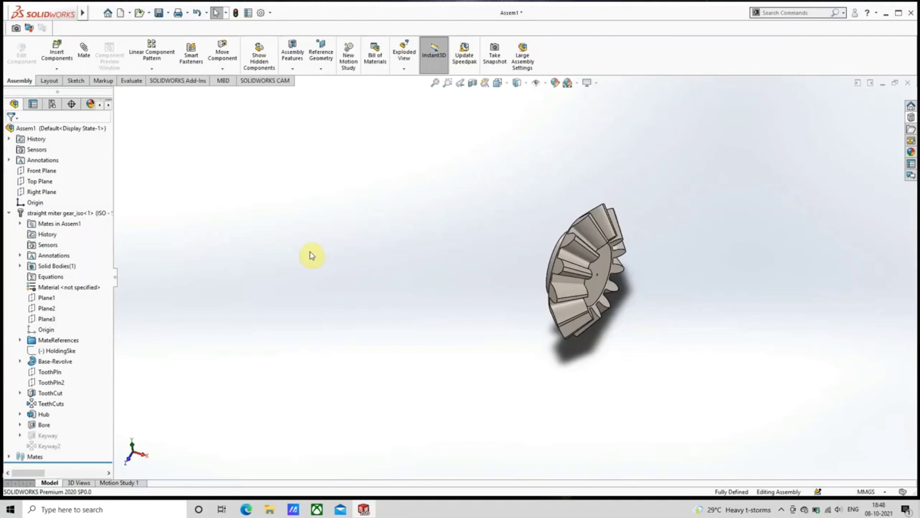
Step: Save the assembly as gearassembly1 in the NISSAN GTR35 folder
{"action": "key", "text": "ctrl+s"}
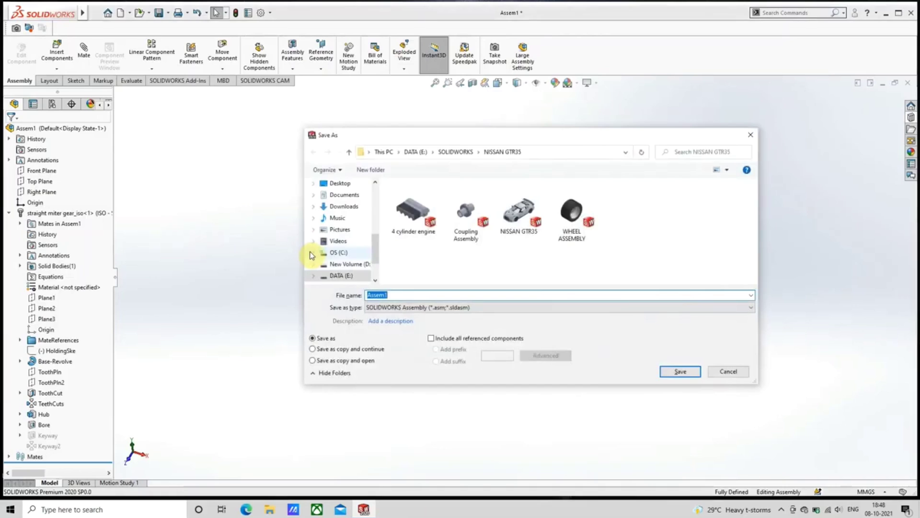
{"action": "key", "text": "BackSpace"}
{"action": "type", "text": "gear"}
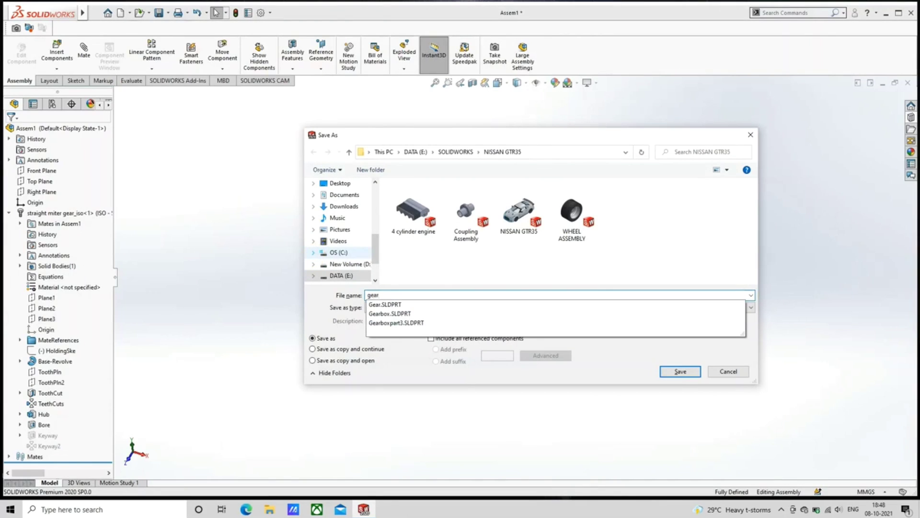
{"action": "type", "text": "ssembly1"}
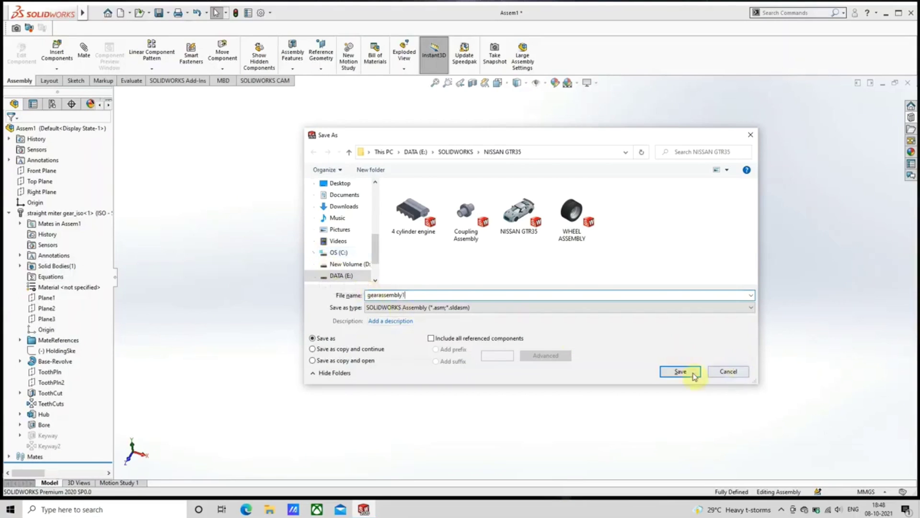
{"action": "left_click", "coordinate": [679, 375]}
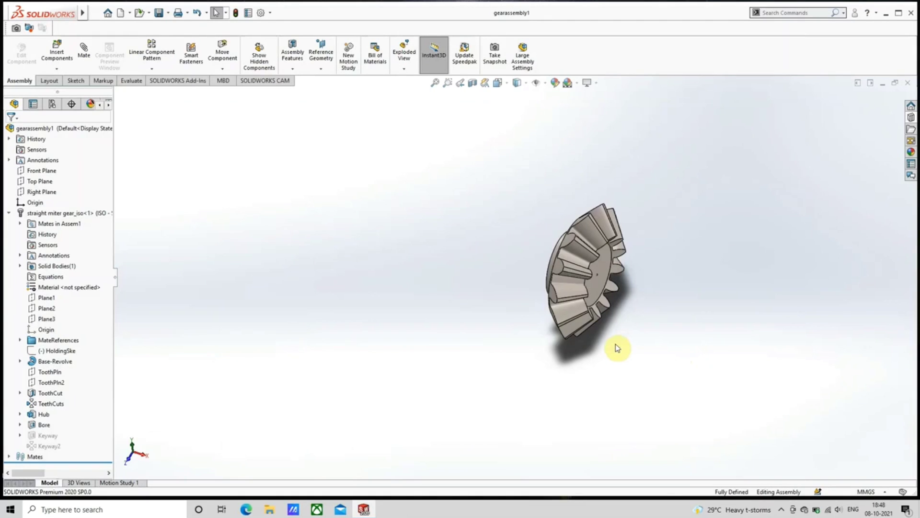
Step: Insert the Gearboxpart3 shaft into the assembly and place it beside the miter gear's hub side
{"action": "scroll", "coordinate": [437, 245], "scroll_direction": "up", "scroll_amount": 1}
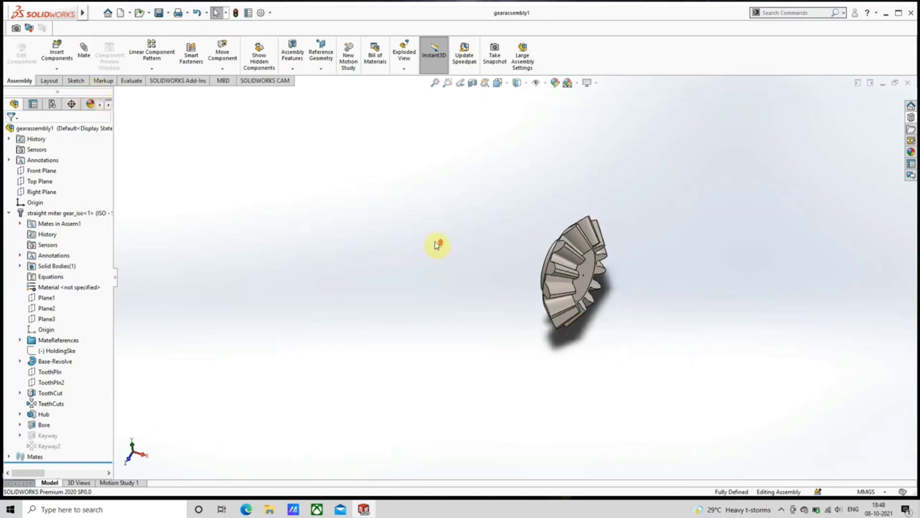
{"action": "middle_click_drag", "start_coordinate": [437, 245], "coordinate": [337, 220]}
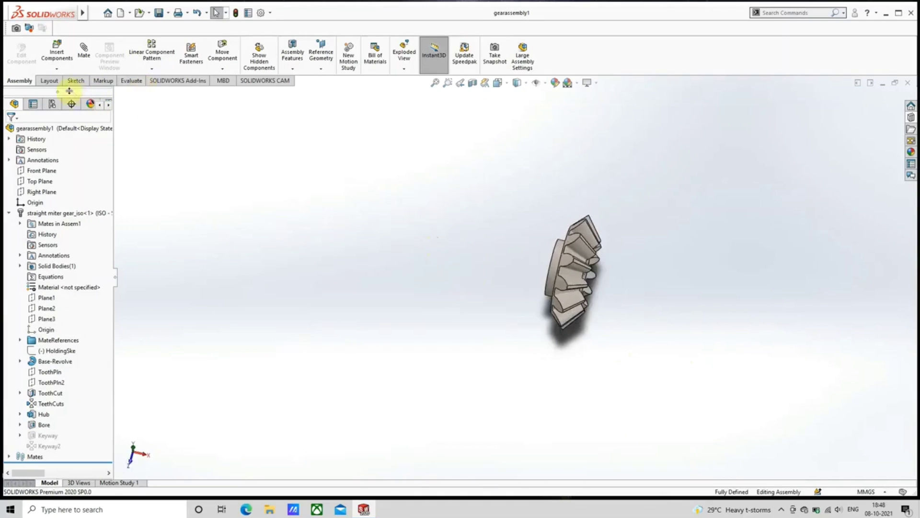
{"action": "left_click", "coordinate": [58, 56]}
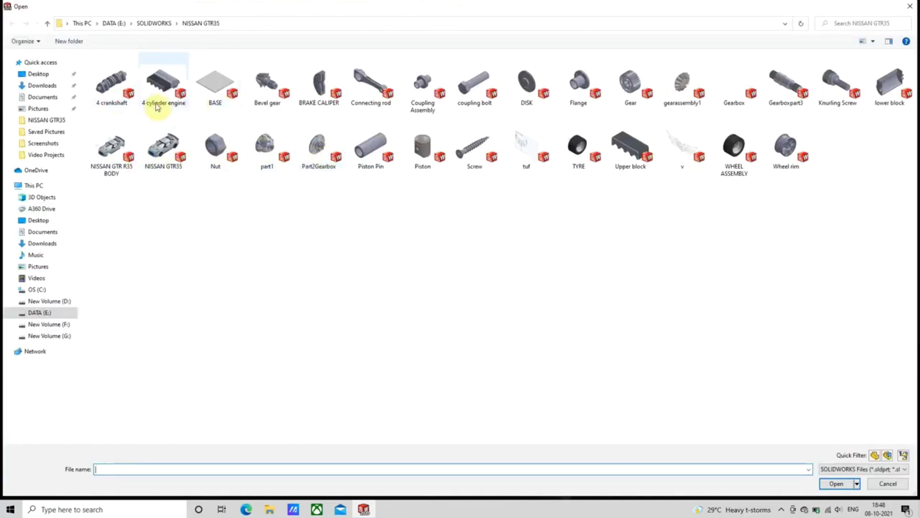
{"action": "left_click", "coordinate": [788, 85]}
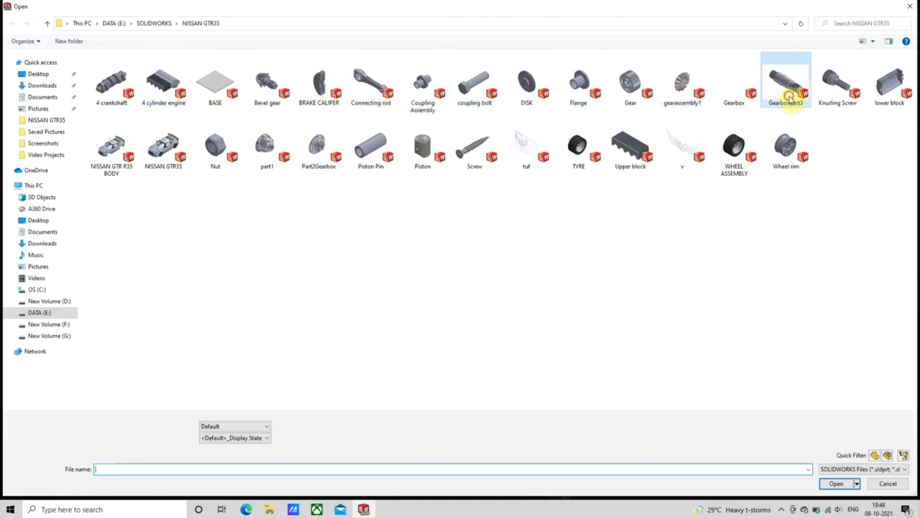
{"action": "left_click", "coordinate": [834, 484]}
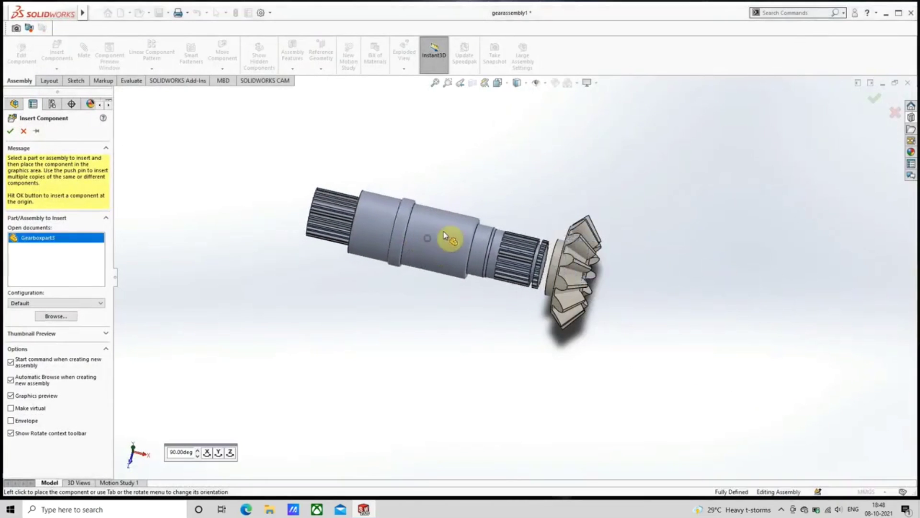
{"action": "left_click", "coordinate": [431, 243]}
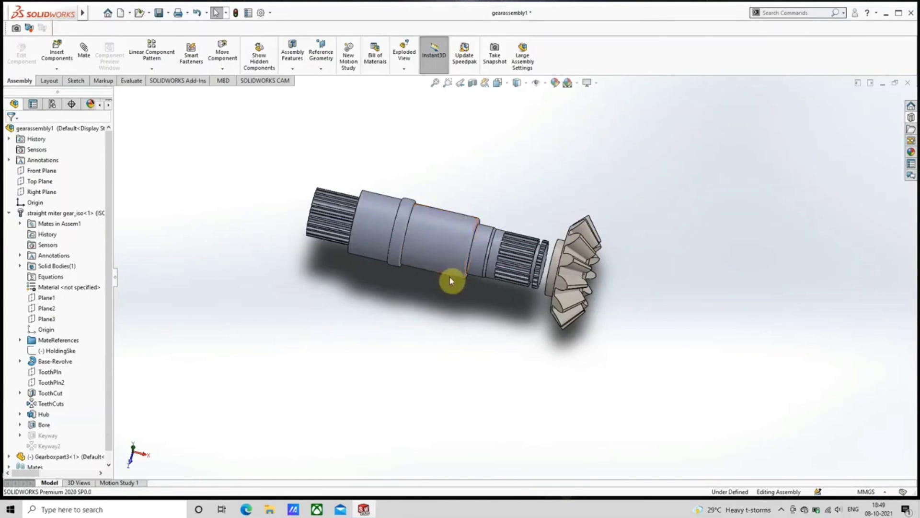
{"action": "scroll", "coordinate": [501, 288], "scroll_direction": "down", "scroll_amount": 2}
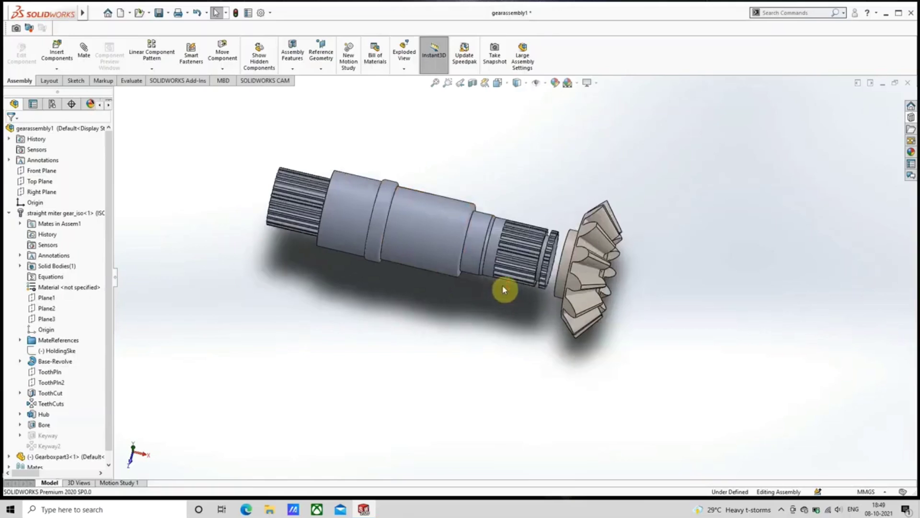
{"action": "scroll", "coordinate": [503, 289], "scroll_direction": "up", "scroll_amount": 2}
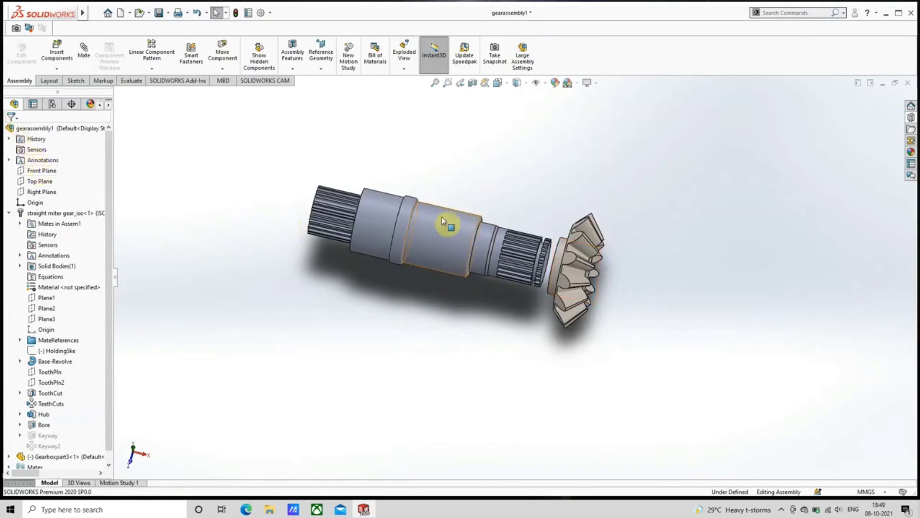
{"action": "middle_click_drag", "start_coordinate": [421, 217], "coordinate": [450, 240]}
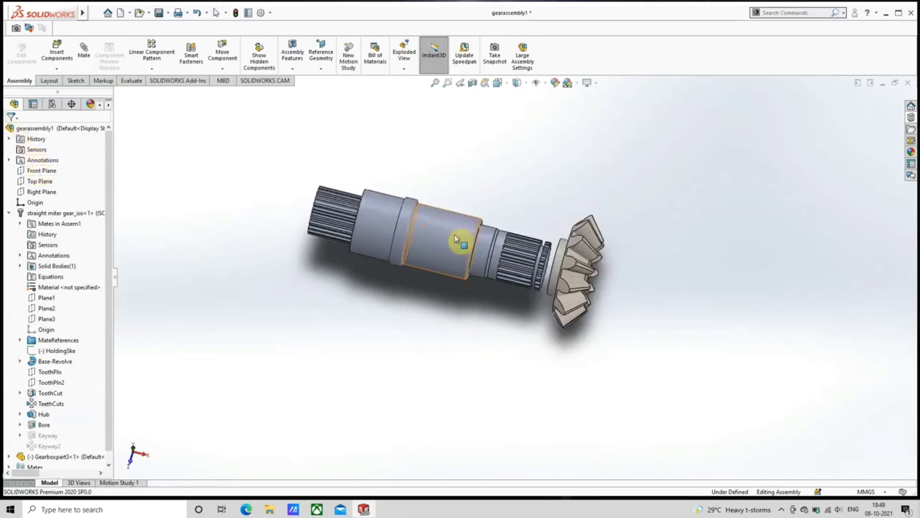
Step: Rotate the gearbox shaft freely so its ungrooved splined end faces the miter gear
{"action": "left_click", "coordinate": [415, 236]}
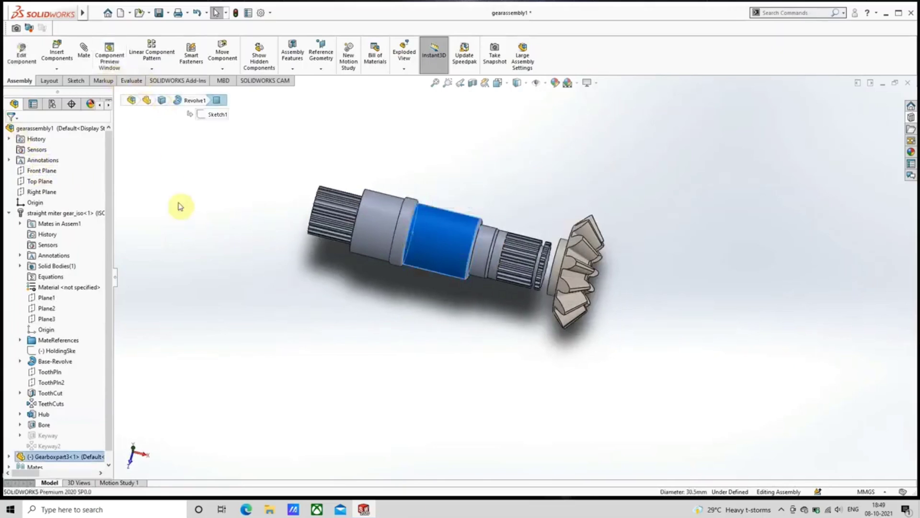
{"action": "left_click", "coordinate": [185, 226]}
{"action": "left_click", "coordinate": [221, 70]}
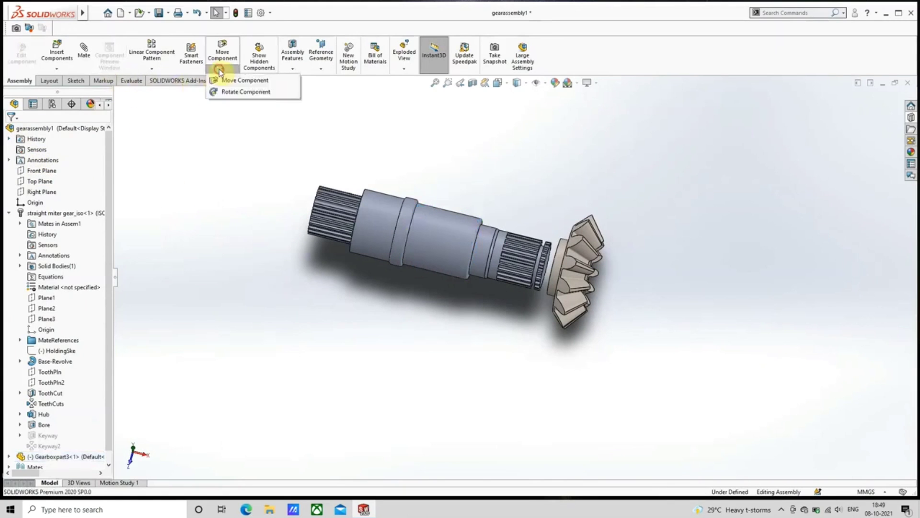
{"action": "left_click", "coordinate": [233, 92]}
{"action": "left_click", "coordinate": [469, 236]}
{"action": "left_click_drag", "start_coordinate": [469, 237], "coordinate": [296, 156]}
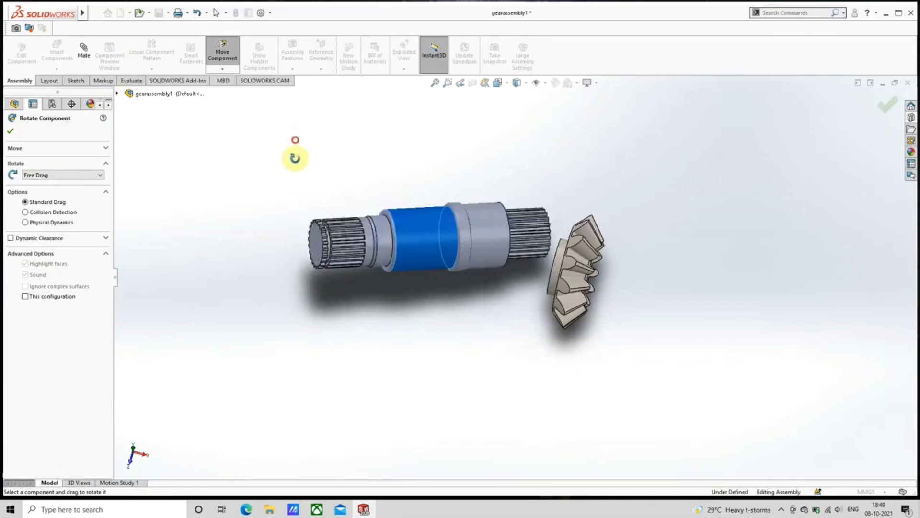
{"action": "left_click_drag", "start_coordinate": [329, 250], "coordinate": [317, 177]}
{"action": "left_click", "coordinate": [11, 133]}
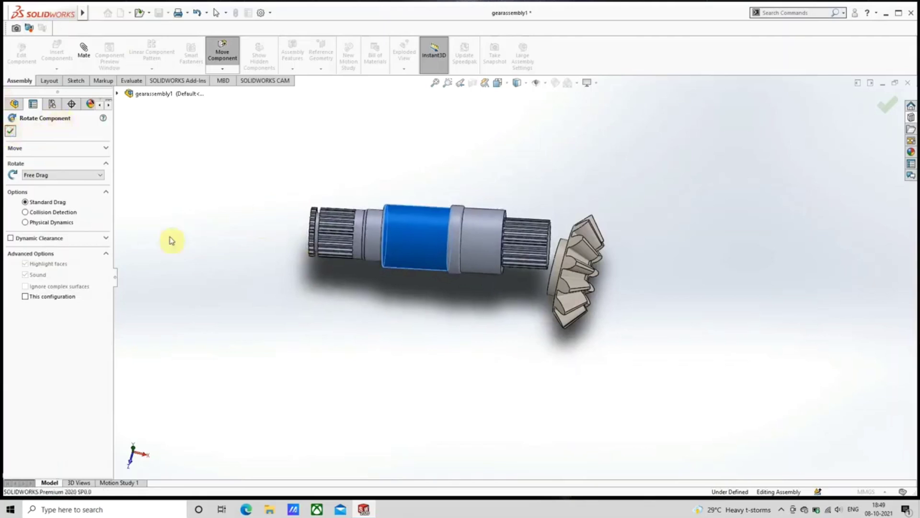
{"action": "left_click", "coordinate": [409, 259]}
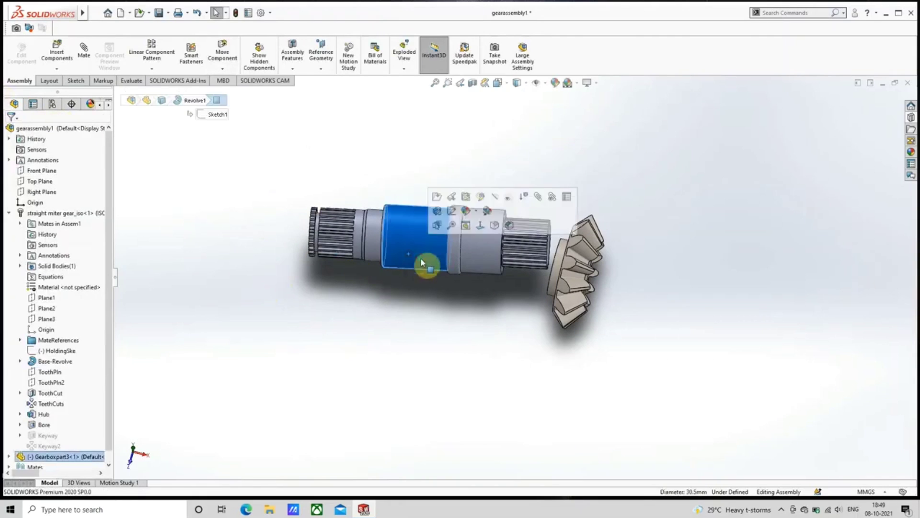
{"action": "scroll", "coordinate": [563, 281], "scroll_direction": "down", "scroll_amount": 2}
{"action": "scroll", "coordinate": [563, 281], "scroll_direction": "up", "scroll_amount": 1}
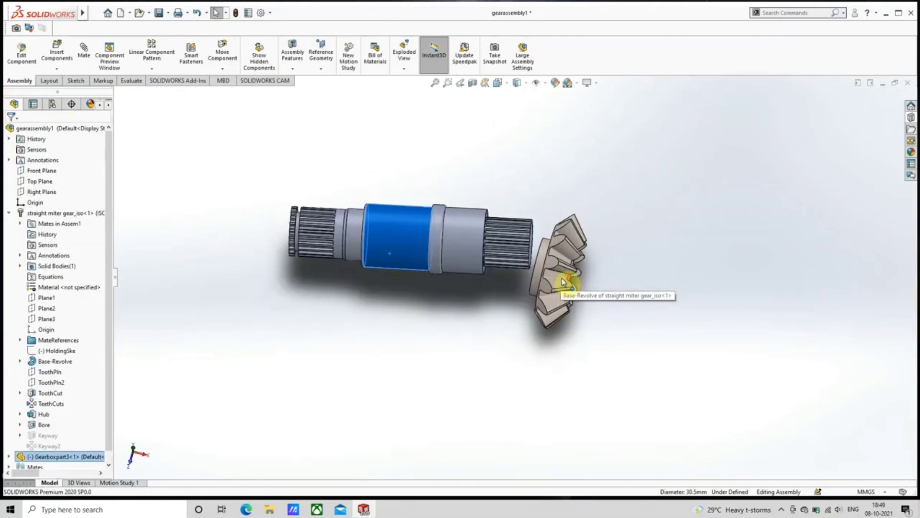
{"action": "key", "text": "Escape"}
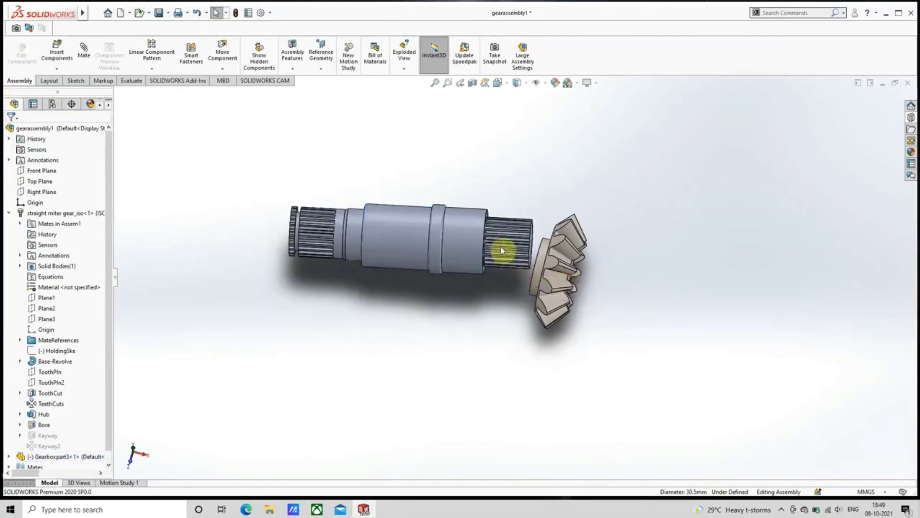
{"action": "left_click", "coordinate": [221, 52]}
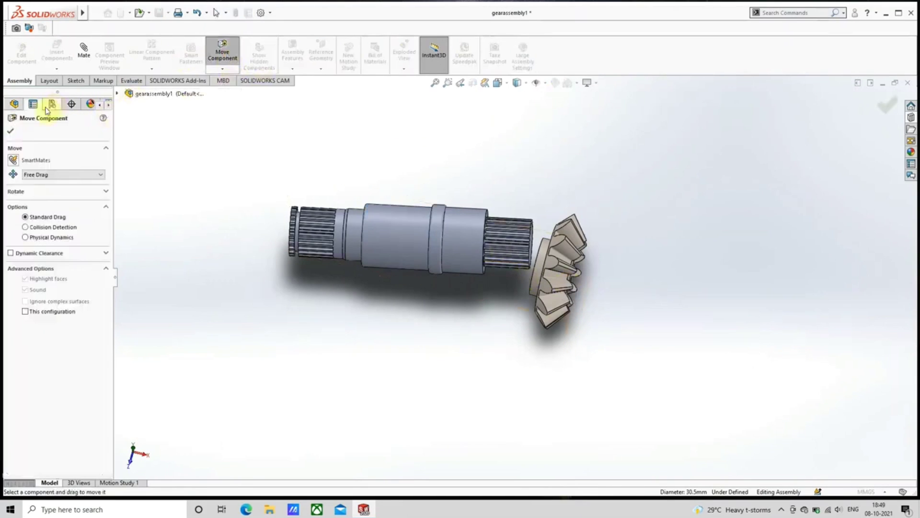
{"action": "left_click", "coordinate": [10, 131]}
{"action": "left_click", "coordinate": [226, 71]}
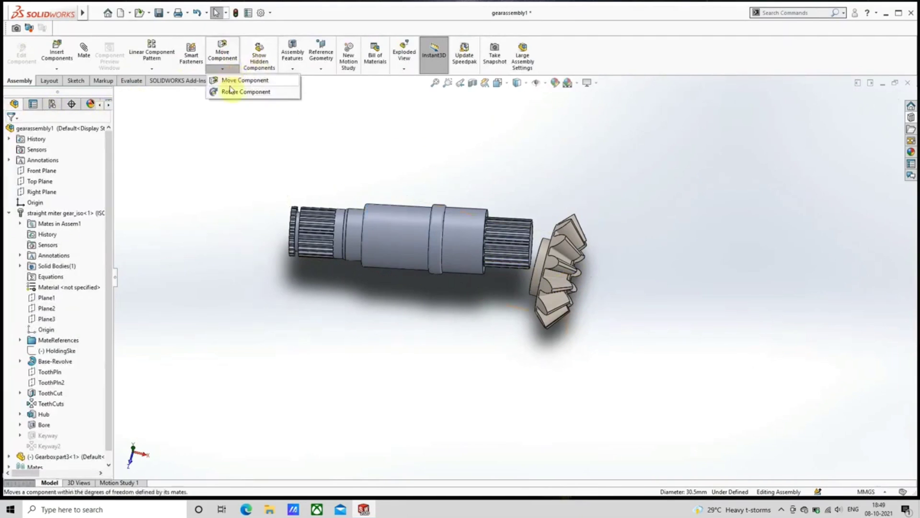
{"action": "left_click", "coordinate": [303, 153]}
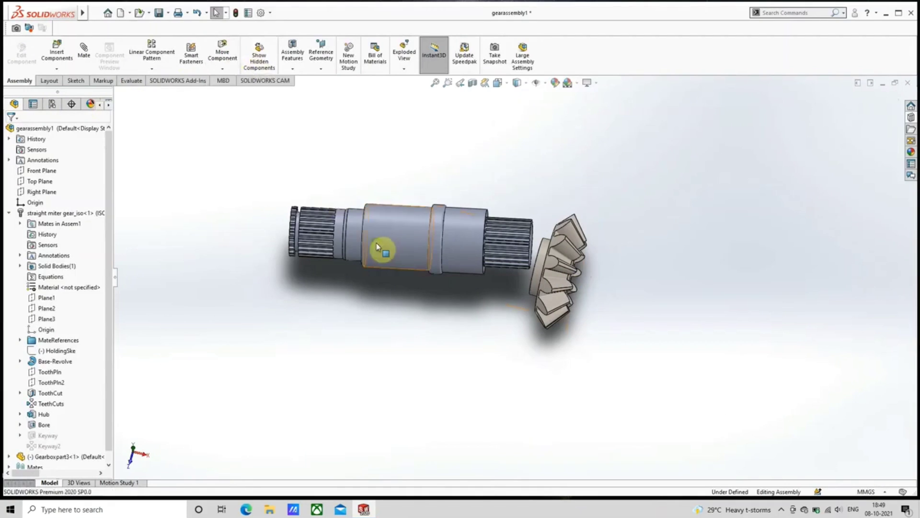
Step: Rotate the gearbox shaft freely so its grooved splined end faces the miter gear's hub
{"action": "middle_click_drag", "start_coordinate": [382, 237], "coordinate": [178, 230]}
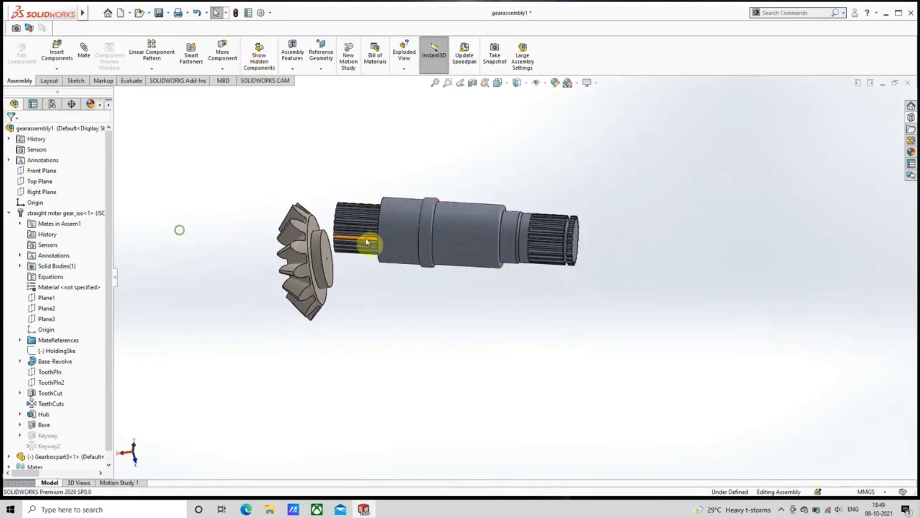
{"action": "left_click", "coordinate": [217, 72]}
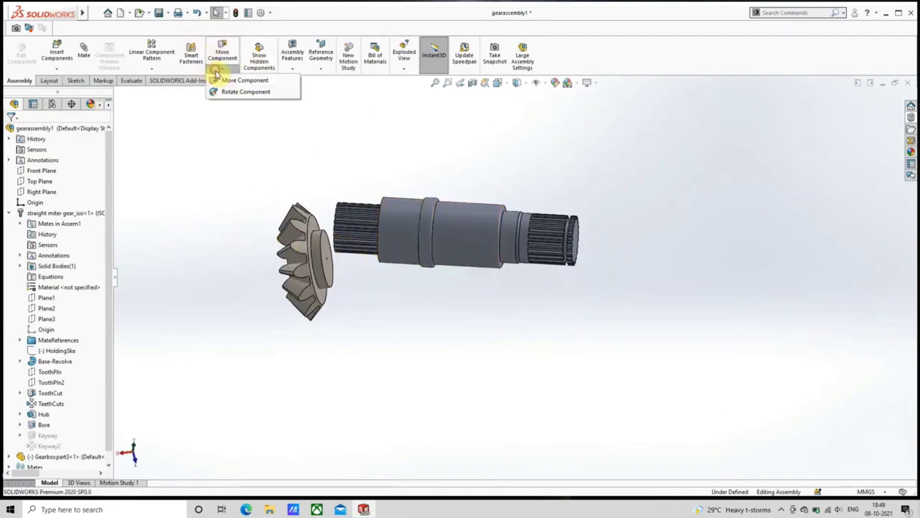
{"action": "left_click", "coordinate": [240, 92]}
{"action": "left_click_drag", "start_coordinate": [512, 240], "coordinate": [364, 292]}
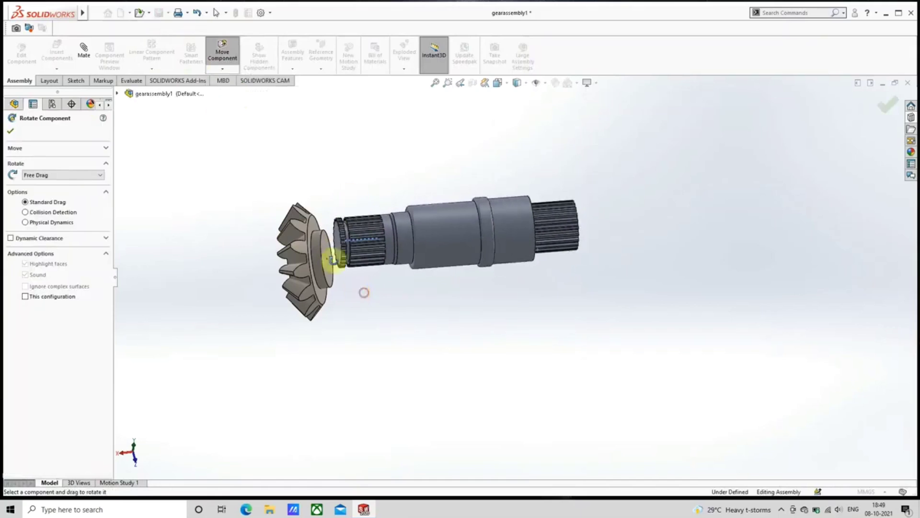
{"action": "left_click", "coordinate": [10, 131]}
Step: Select the shaft's large cylindrical face and look for matching round geometry on the miter gear's toothed side
{"action": "scroll", "coordinate": [416, 303], "scroll_direction": "down", "scroll_amount": 2}
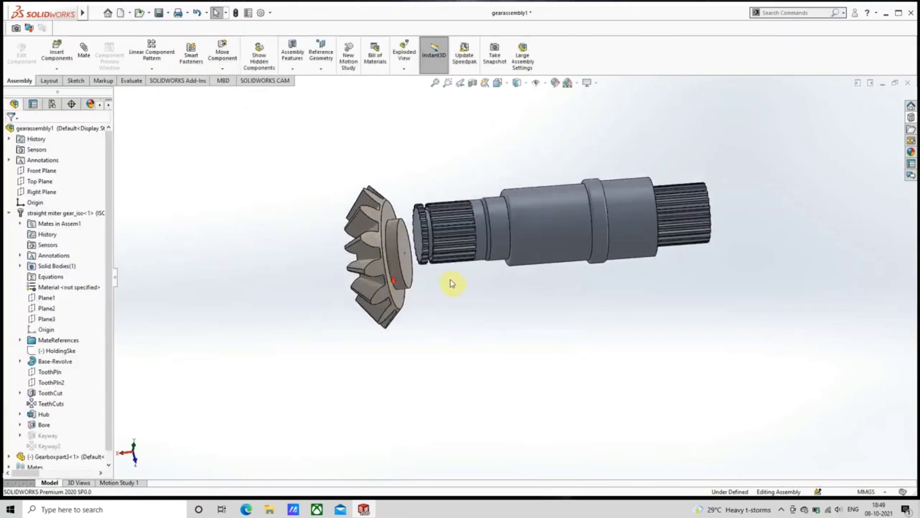
{"action": "left_click", "coordinate": [568, 220]}
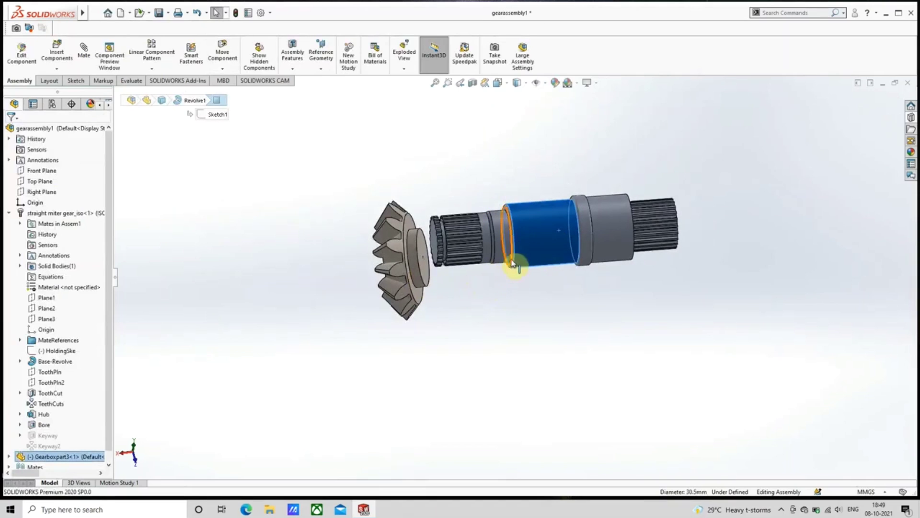
{"action": "middle_click_drag", "start_coordinate": [514, 261], "coordinate": [537, 256]}
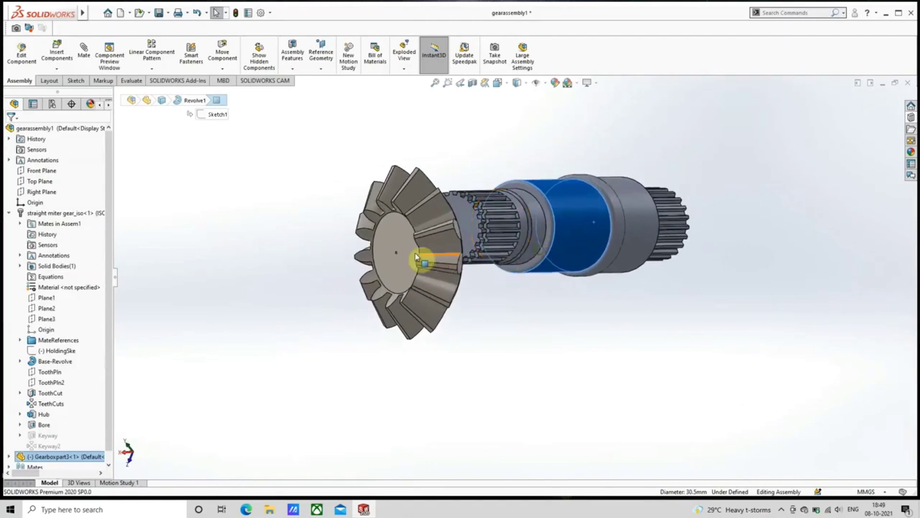
{"action": "scroll", "coordinate": [401, 256], "scroll_direction": "down", "scroll_amount": 5}
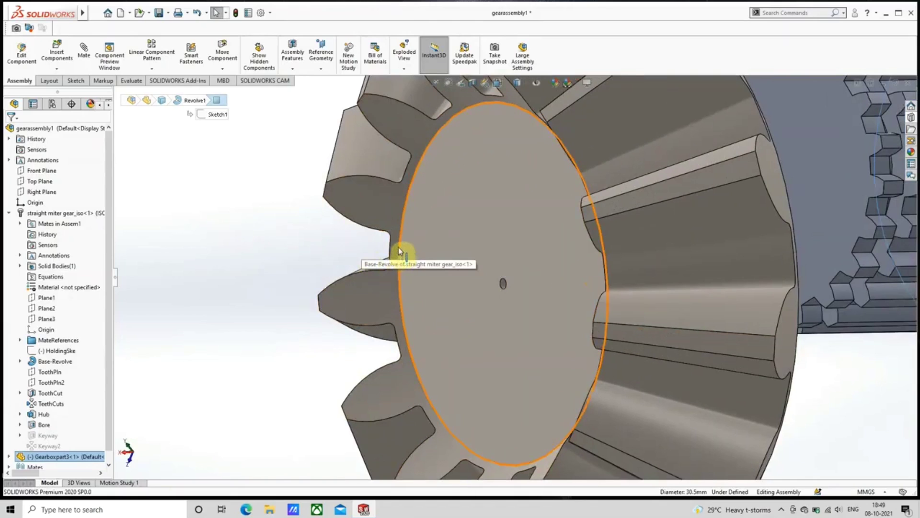
{"action": "scroll", "coordinate": [402, 246], "scroll_direction": "down", "scroll_amount": 4}
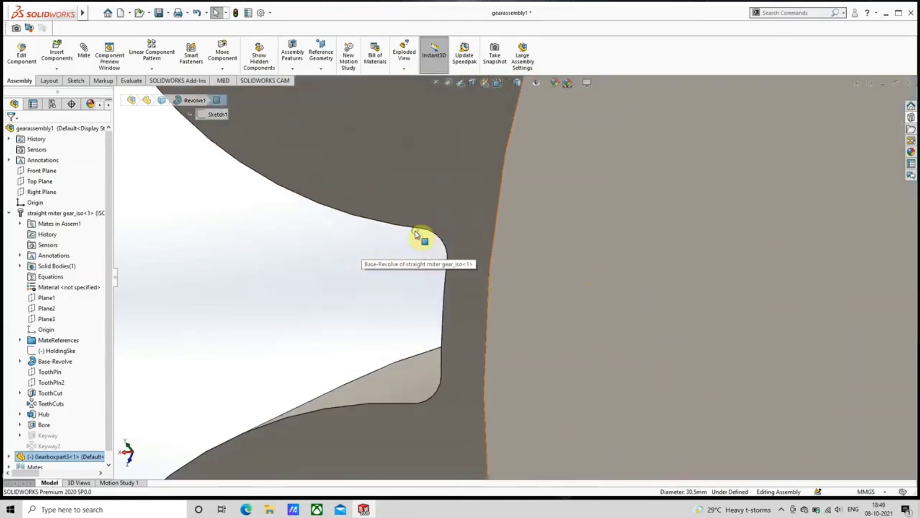
{"action": "scroll", "coordinate": [416, 234], "scroll_direction": "up", "scroll_amount": 6}
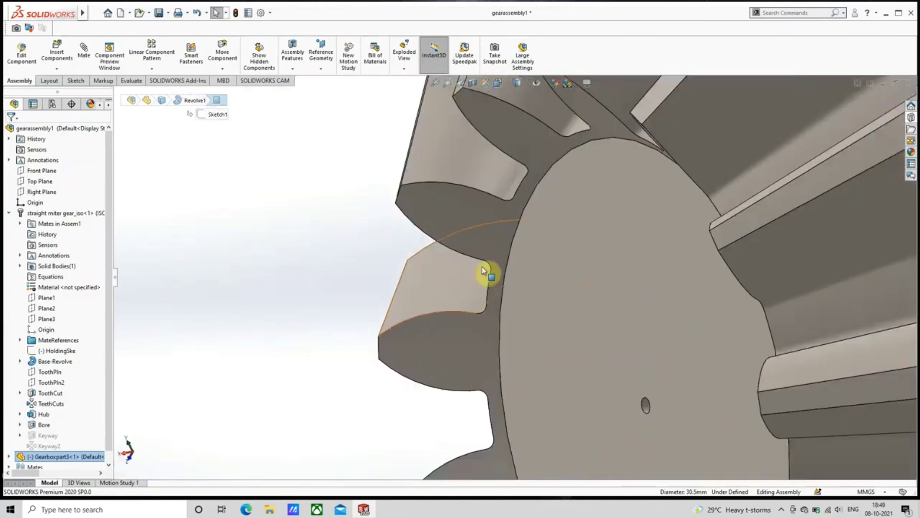
Step: Add a concentric mate between the shaft's large cylindrical face and the circular edge of the miter gear's front face
{"action": "scroll", "coordinate": [483, 271], "scroll_direction": "up", "scroll_amount": 4}
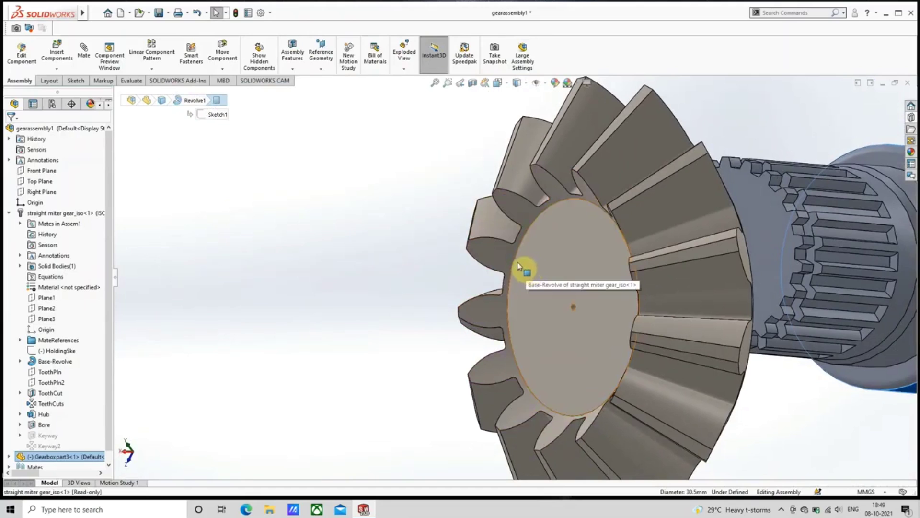
{"action": "left_click", "coordinate": [520, 264]}
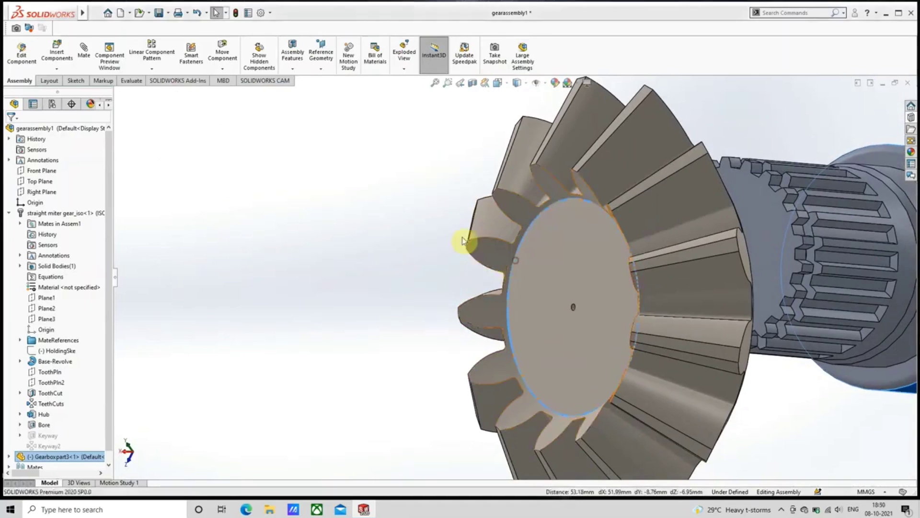
{"action": "left_click", "coordinate": [84, 52]}
{"action": "scroll", "coordinate": [357, 192], "scroll_direction": "up", "scroll_amount": 5}
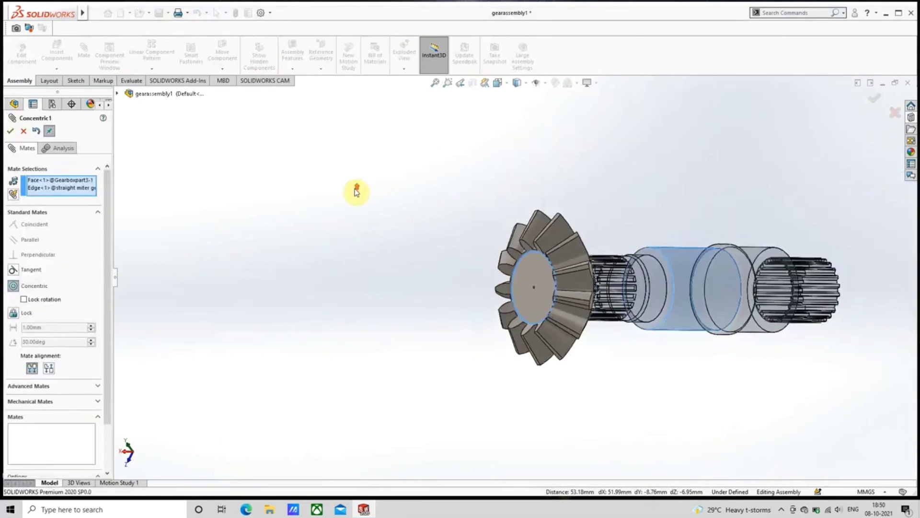
{"action": "left_click", "coordinate": [10, 131]}
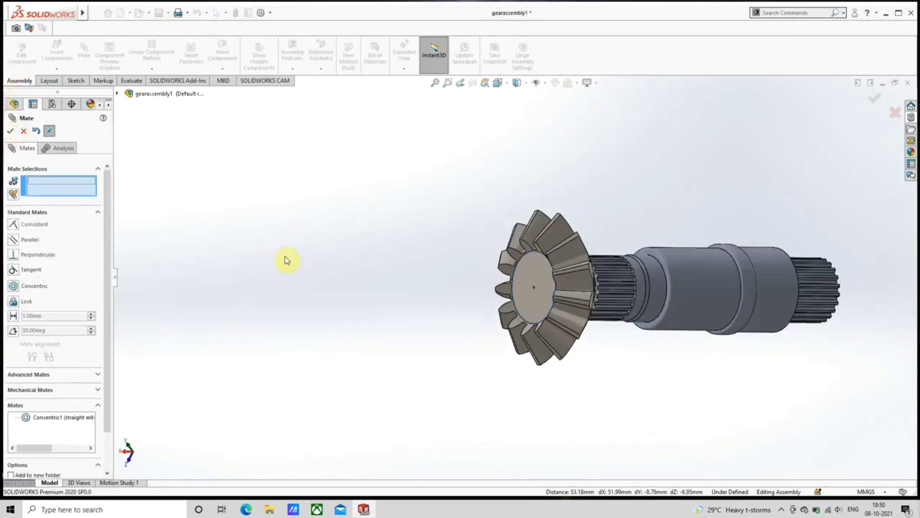
Step: Slide the shaft along its axis until its splined end passes through the miter gear, and finish mating
{"action": "left_click_drag", "start_coordinate": [692, 308], "coordinate": [594, 308]}
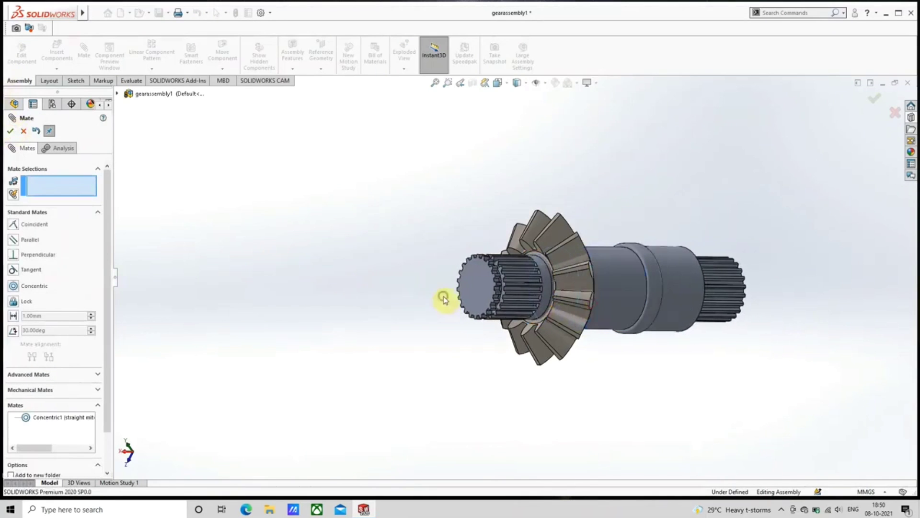
{"action": "middle_click_drag", "start_coordinate": [444, 298], "coordinate": [423, 289]}
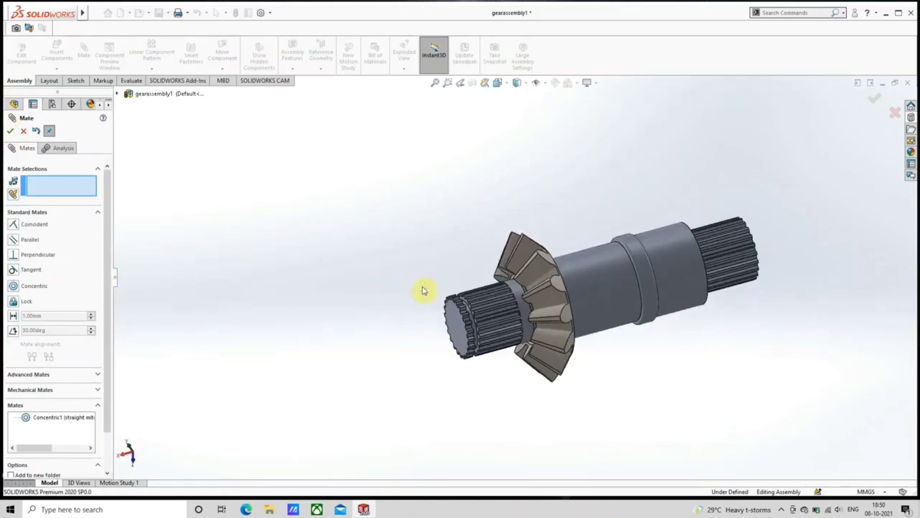
{"action": "left_click", "coordinate": [11, 131]}
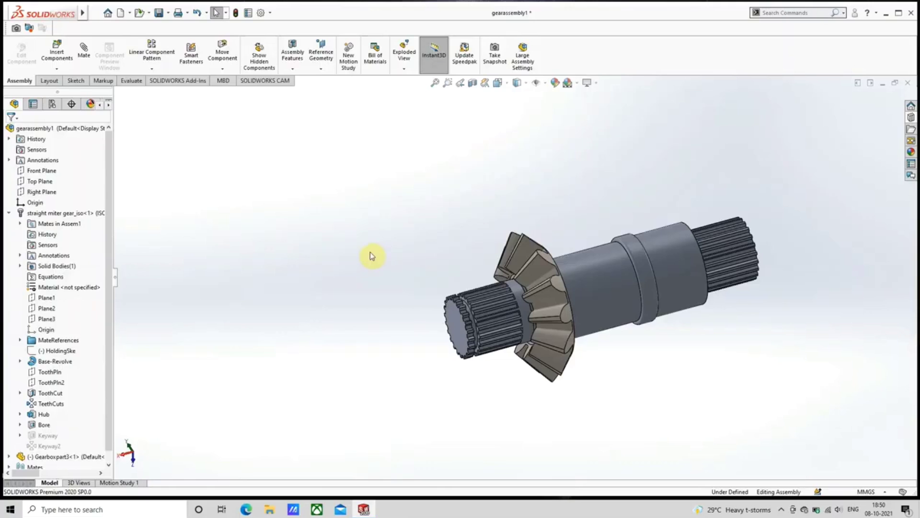
Step: Add a coincident mate between the side face of the groove in the shaft's splined end and the miter gear's flat front face
{"action": "left_click", "coordinate": [83, 50]}
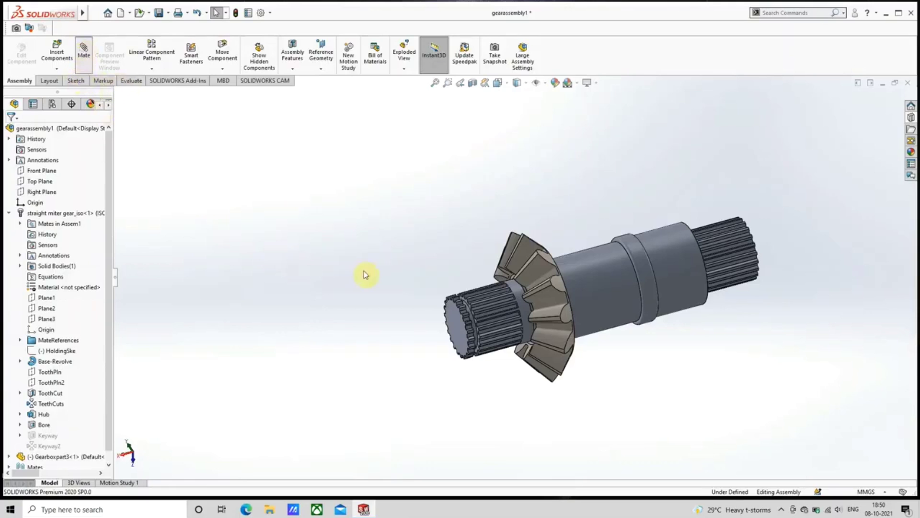
{"action": "scroll", "coordinate": [491, 316], "scroll_direction": "down", "scroll_amount": 5}
{"action": "scroll", "coordinate": [512, 291], "scroll_direction": "down", "scroll_amount": 3}
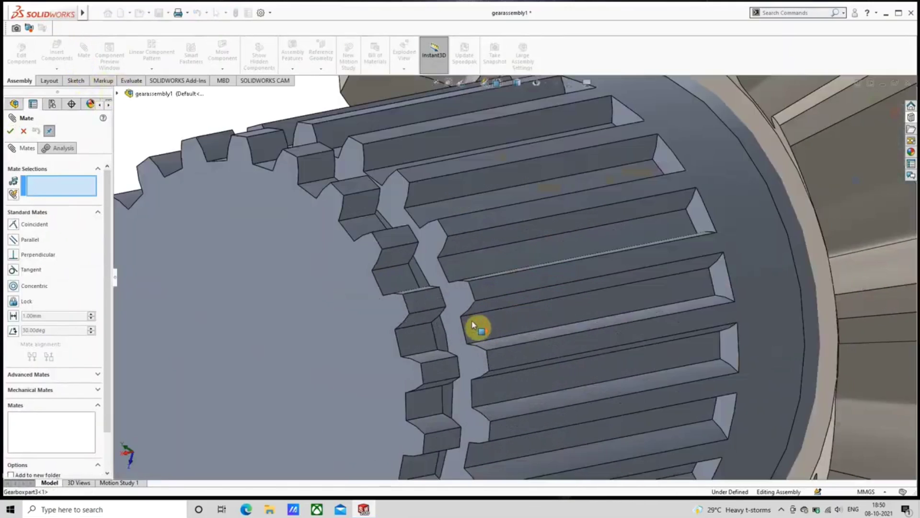
{"action": "left_click", "coordinate": [466, 307]}
{"action": "scroll", "coordinate": [475, 297], "scroll_direction": "up", "scroll_amount": 5}
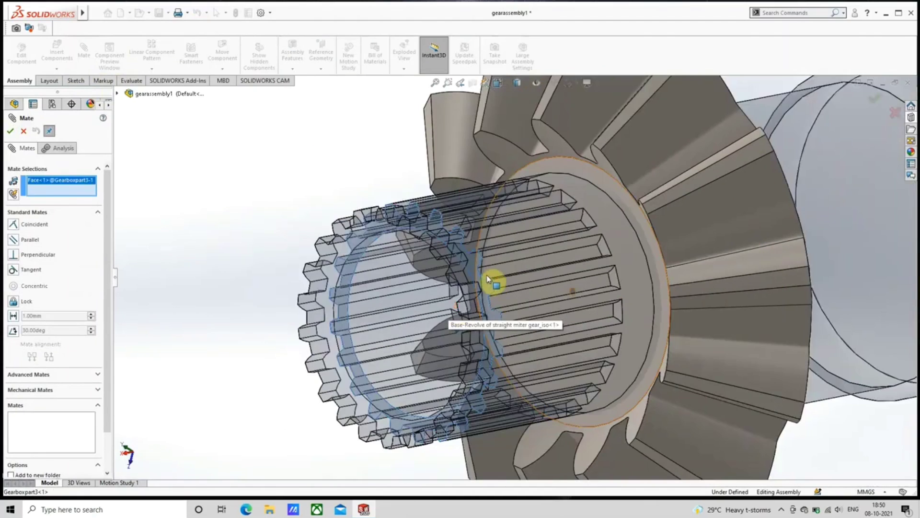
{"action": "scroll", "coordinate": [589, 255], "scroll_direction": "down", "scroll_amount": 4}
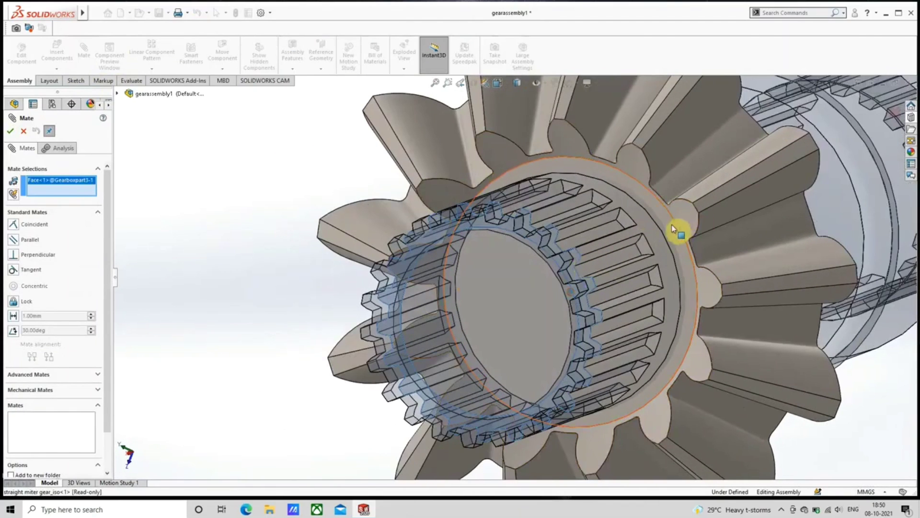
{"action": "left_click", "coordinate": [683, 223]}
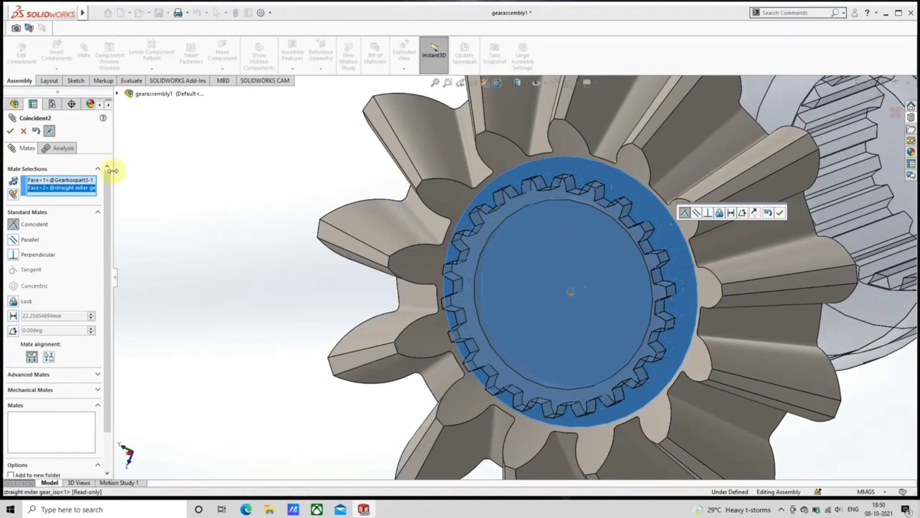
{"action": "left_click", "coordinate": [10, 131]}
{"action": "scroll", "coordinate": [497, 266], "scroll_direction": "up", "scroll_amount": 3}
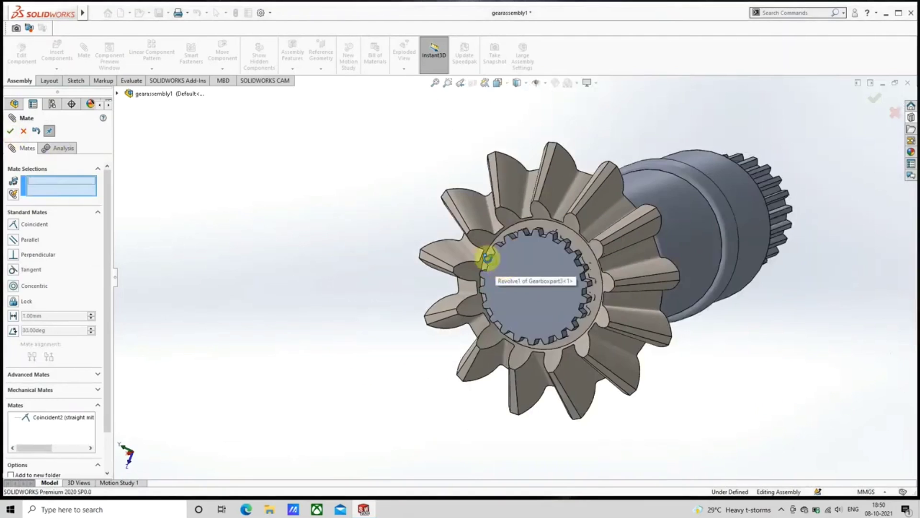
{"action": "middle_click_drag", "start_coordinate": [487, 257], "coordinate": [444, 273]}
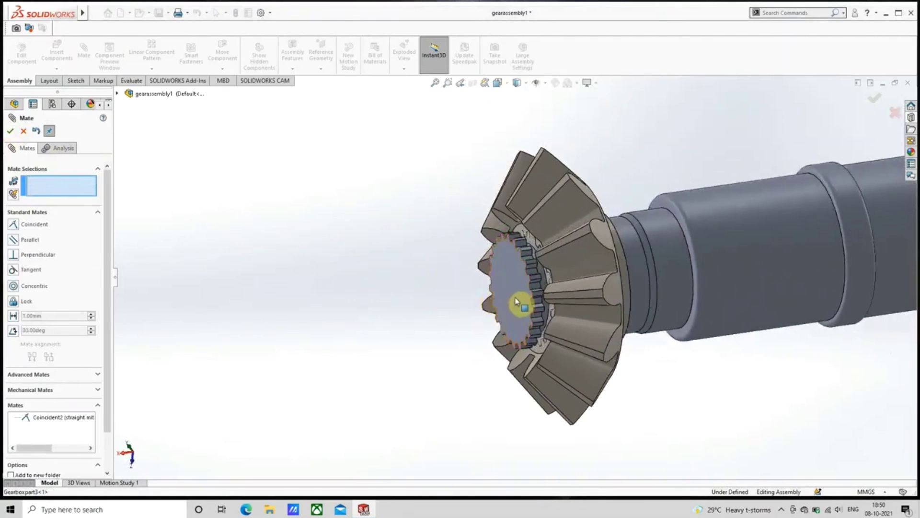
{"action": "middle_click_drag", "start_coordinate": [520, 302], "coordinate": [575, 292]}
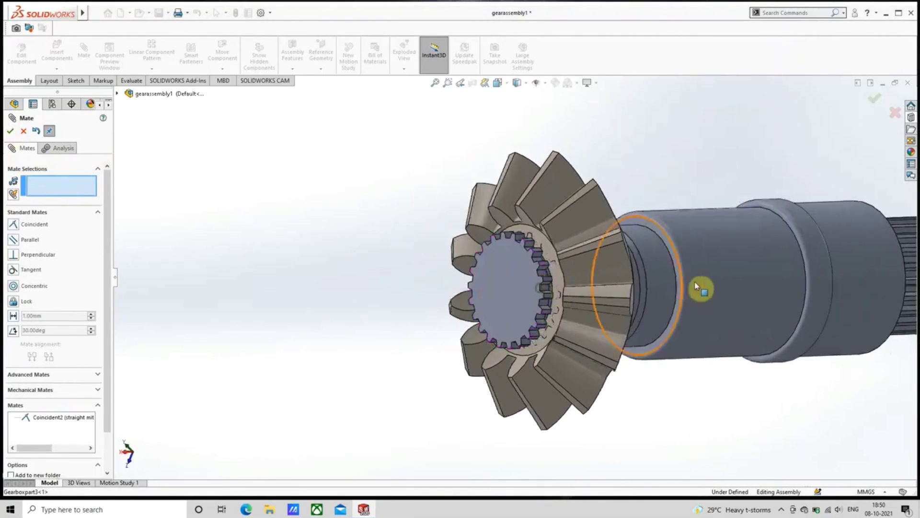
{"action": "left_click", "coordinate": [653, 269]}
{"action": "left_click", "coordinate": [708, 309]}
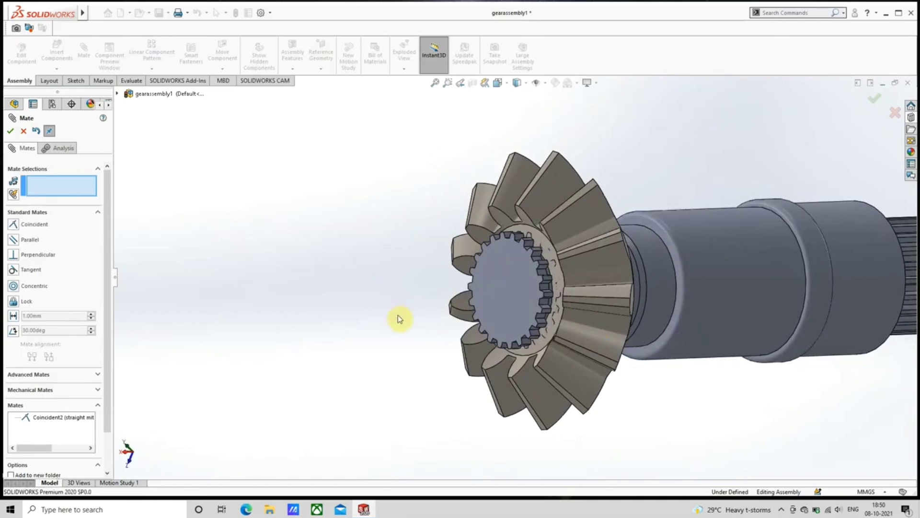
{"action": "left_click", "coordinate": [10, 131]}
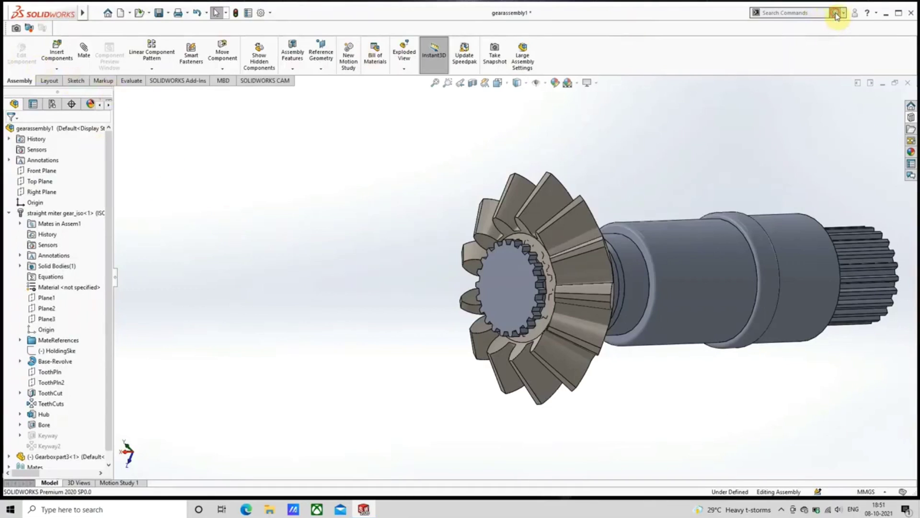
Step: Search the available commands for "combine"
{"action": "left_click", "coordinate": [821, 12]}
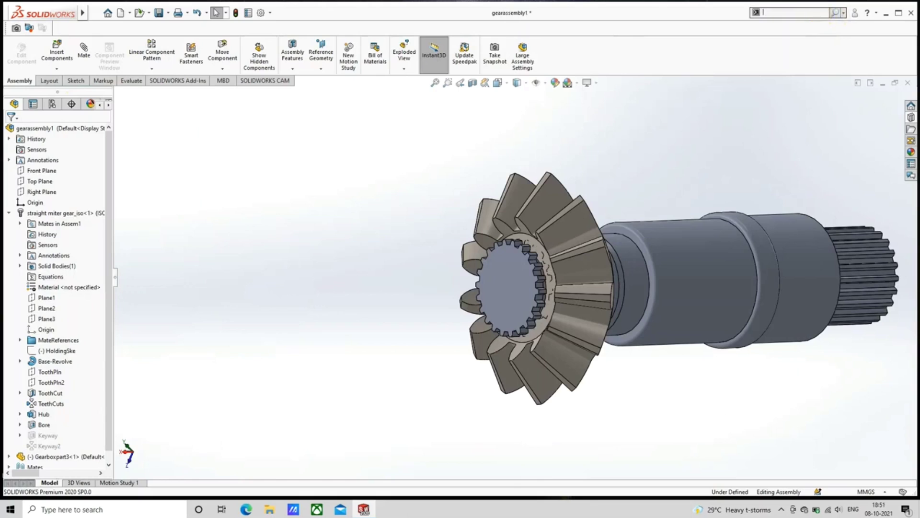
{"action": "type", "text": "co"}
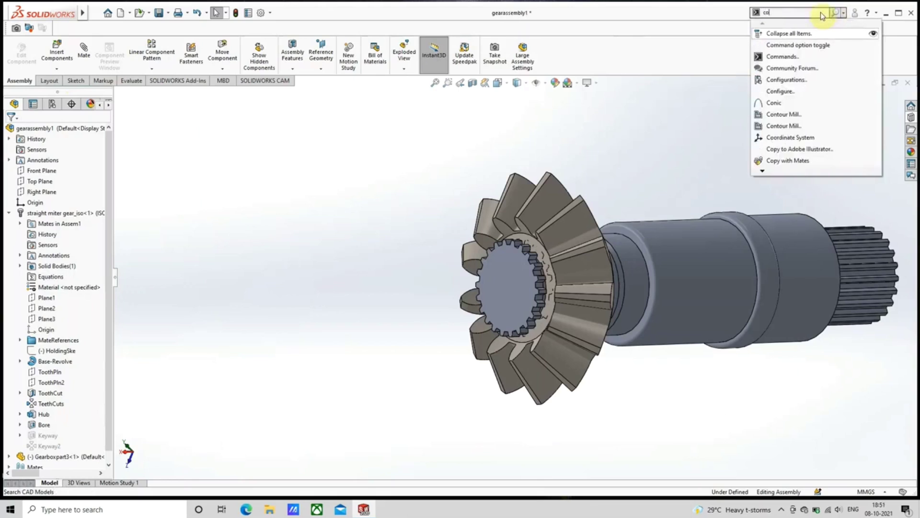
{"action": "type", "text": "m"}
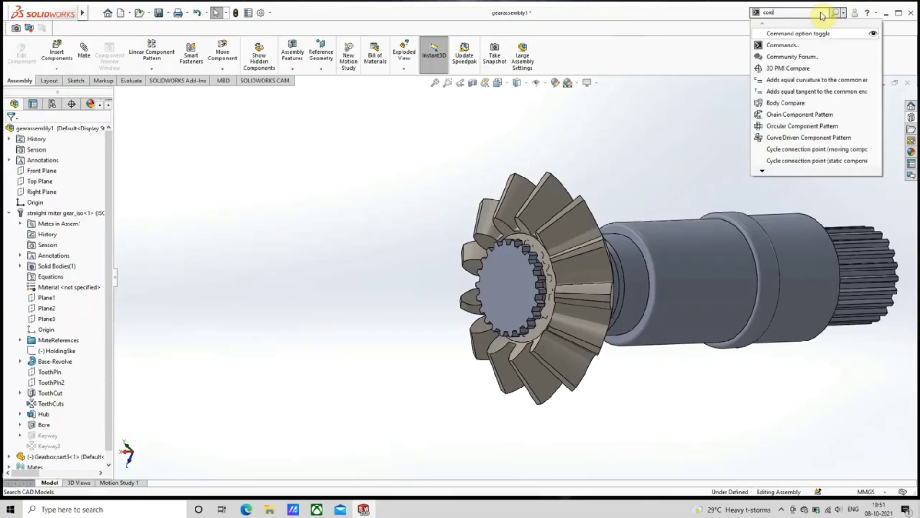
{"action": "type", "text": "b"}
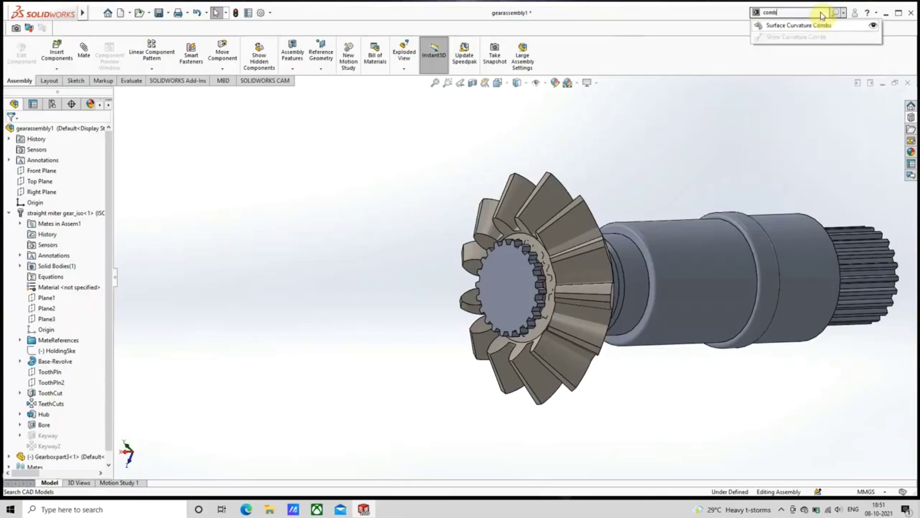
{"action": "type", "text": "in"}
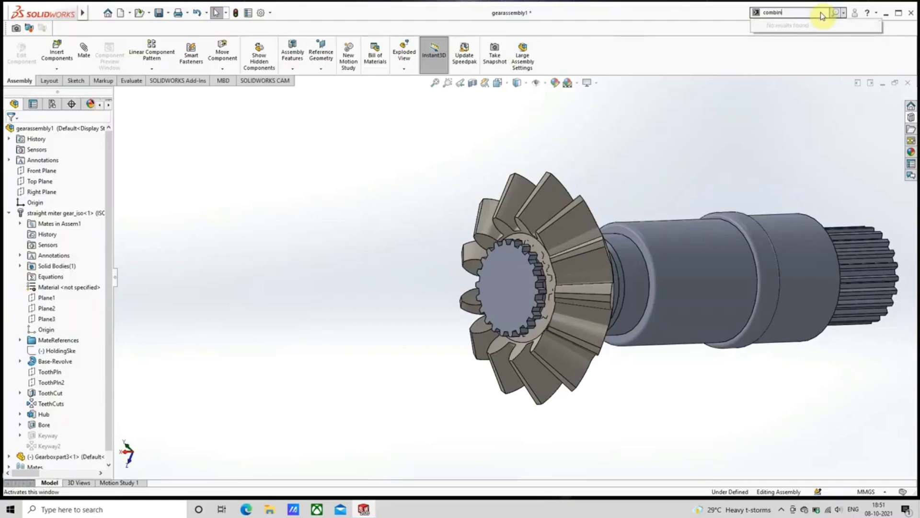
{"action": "type", "text": "e"}
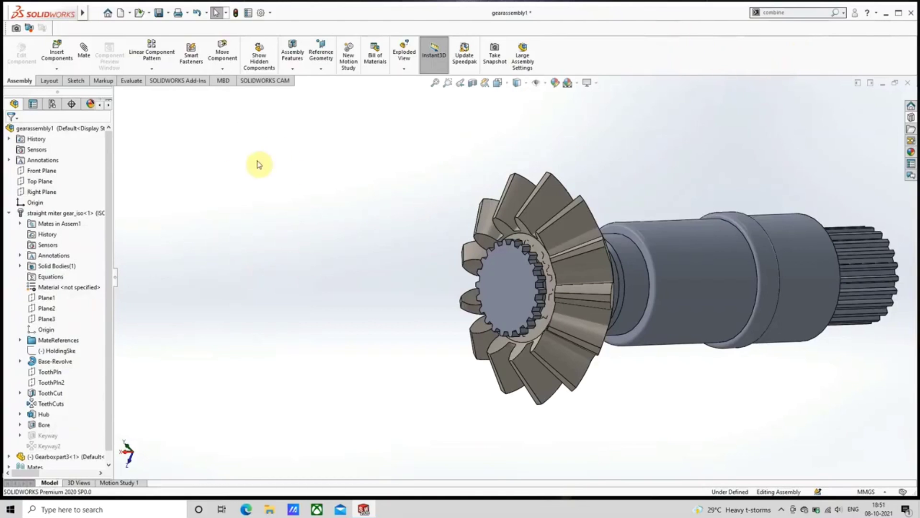
{"action": "left_click", "coordinate": [317, 70]}
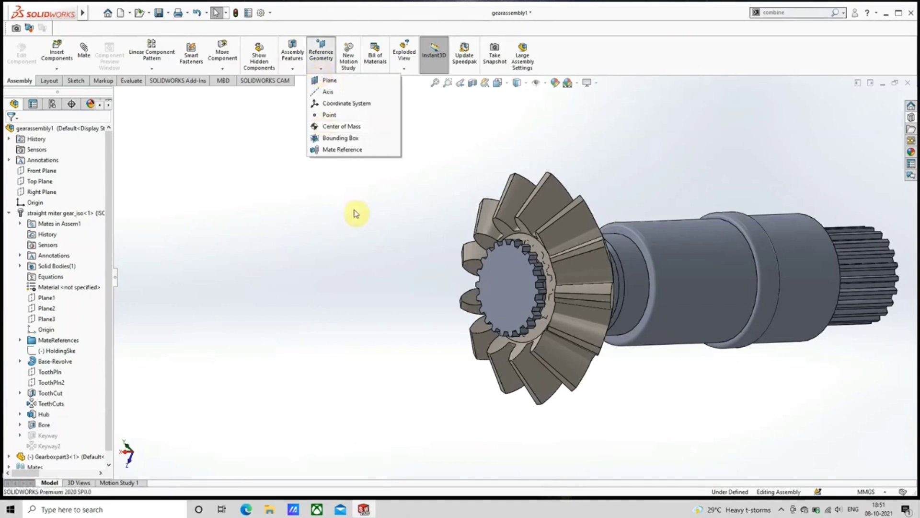
{"action": "left_click", "coordinate": [384, 251]}
{"action": "scroll", "coordinate": [399, 249], "scroll_direction": "up", "scroll_amount": 1}
{"action": "middle_click_drag", "start_coordinate": [439, 262], "coordinate": [392, 272]}
{"action": "left_click", "coordinate": [613, 249]}
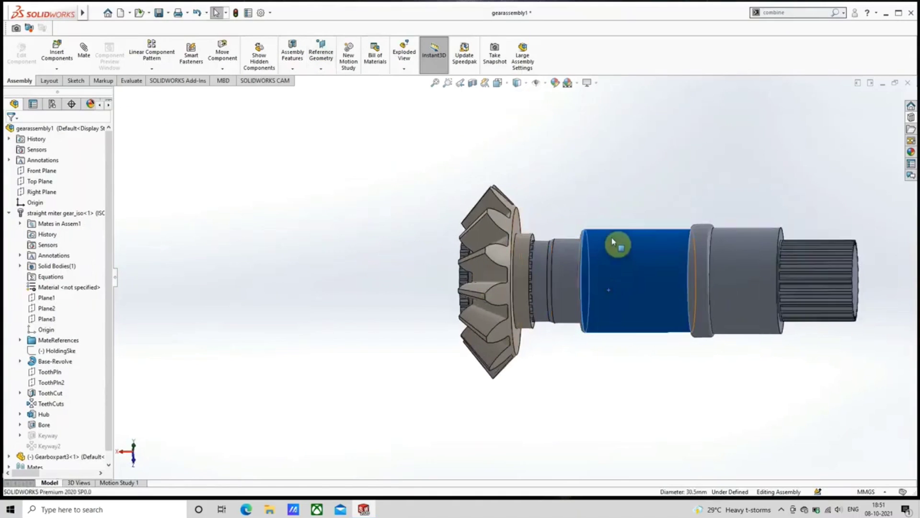
{"action": "left_click_drag", "start_coordinate": [612, 284], "coordinate": [605, 301]}
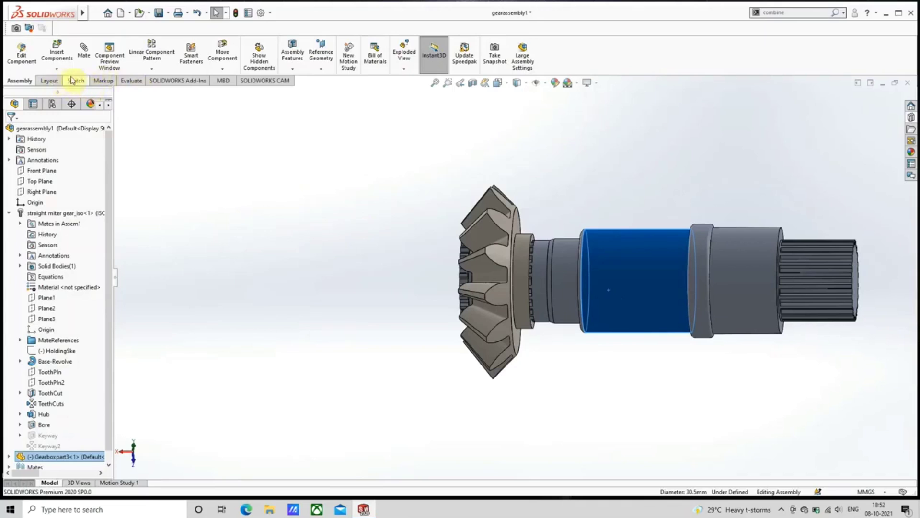
{"action": "left_click", "coordinate": [102, 81]}
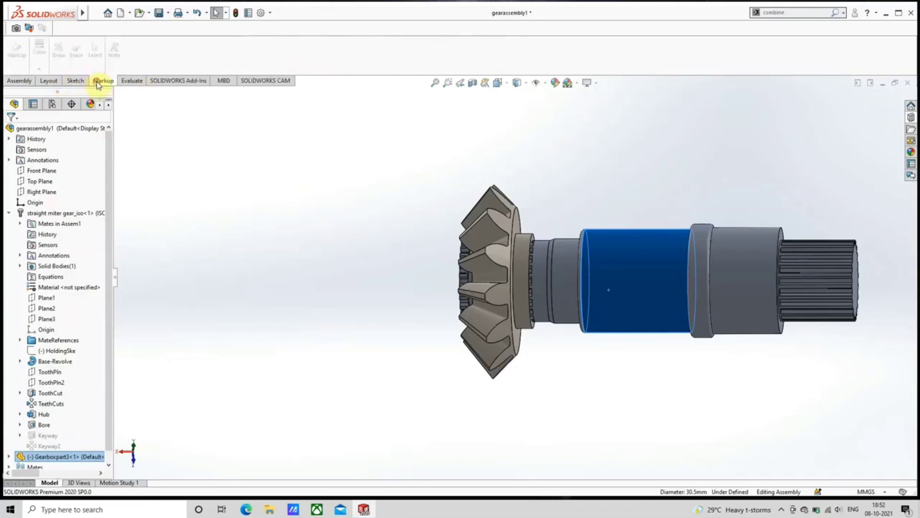
{"action": "left_click", "coordinate": [132, 82]}
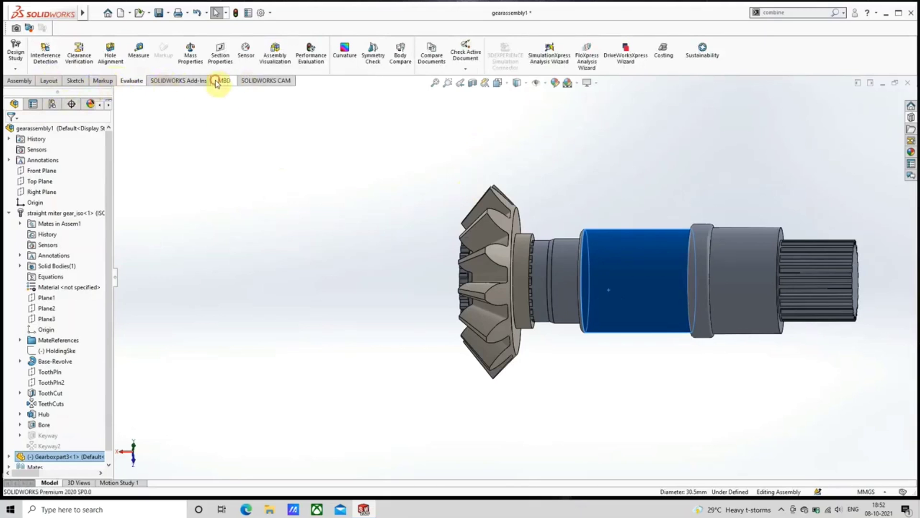
{"action": "left_click", "coordinate": [196, 83]}
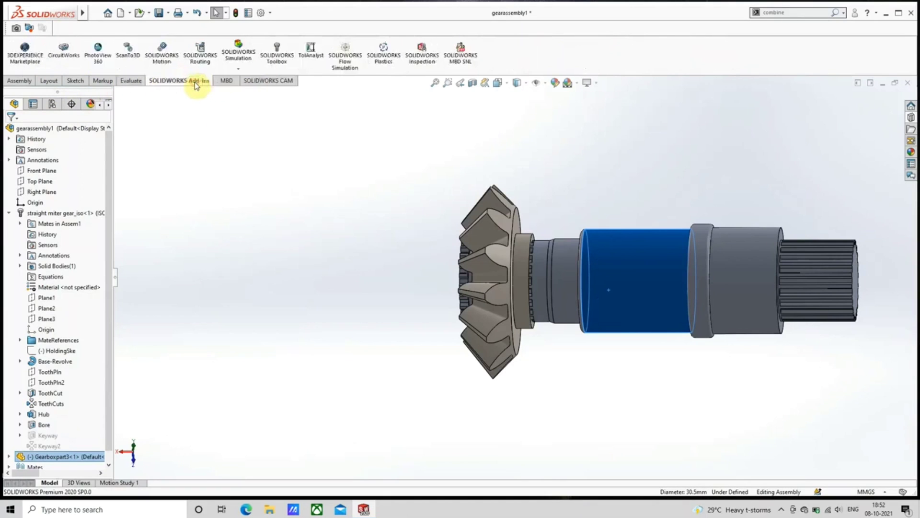
{"action": "left_click", "coordinate": [129, 82]}
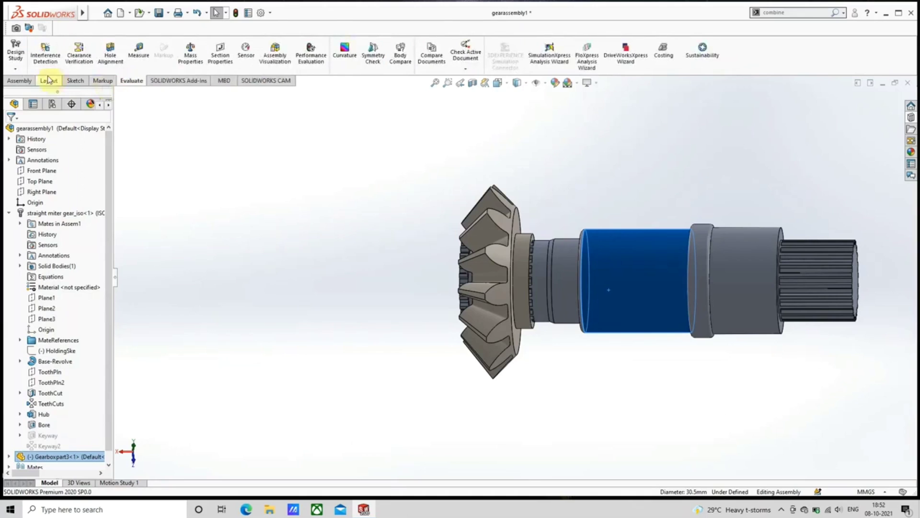
{"action": "left_click", "coordinate": [19, 80]}
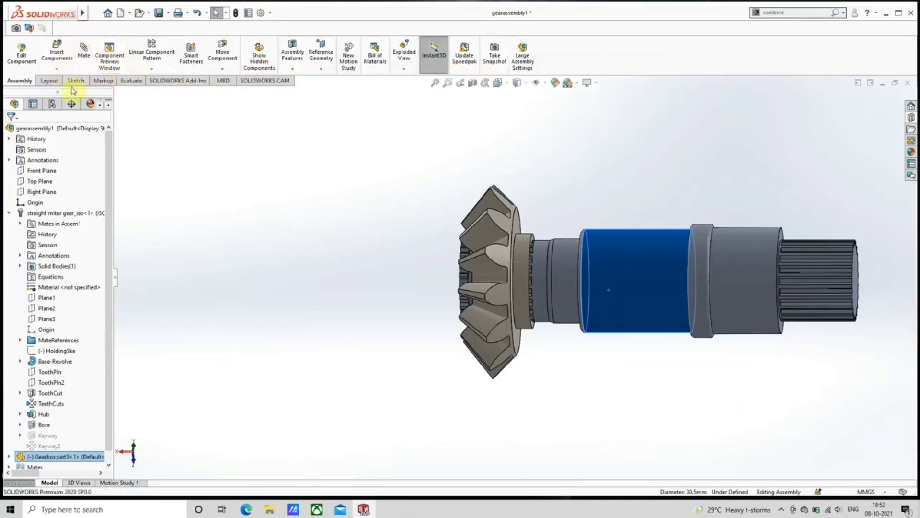
{"action": "left_click", "coordinate": [54, 82]}
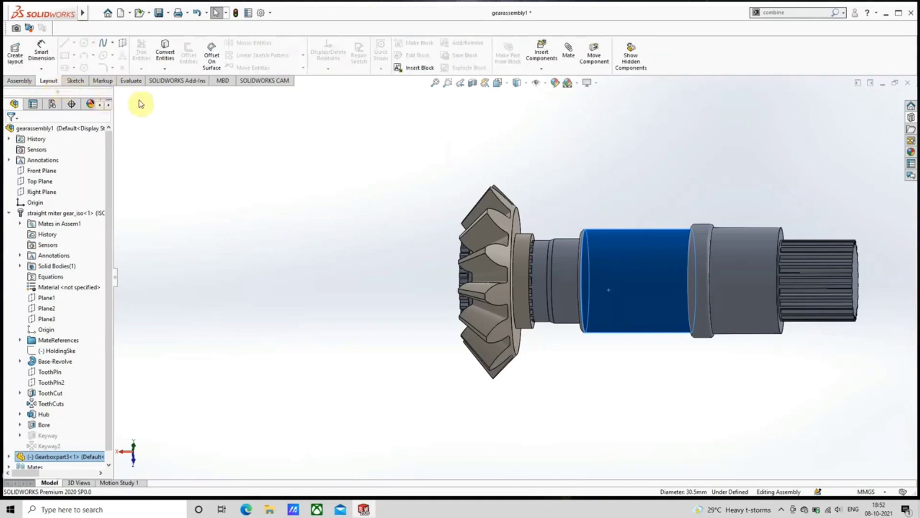
{"action": "left_click", "coordinate": [241, 193]}
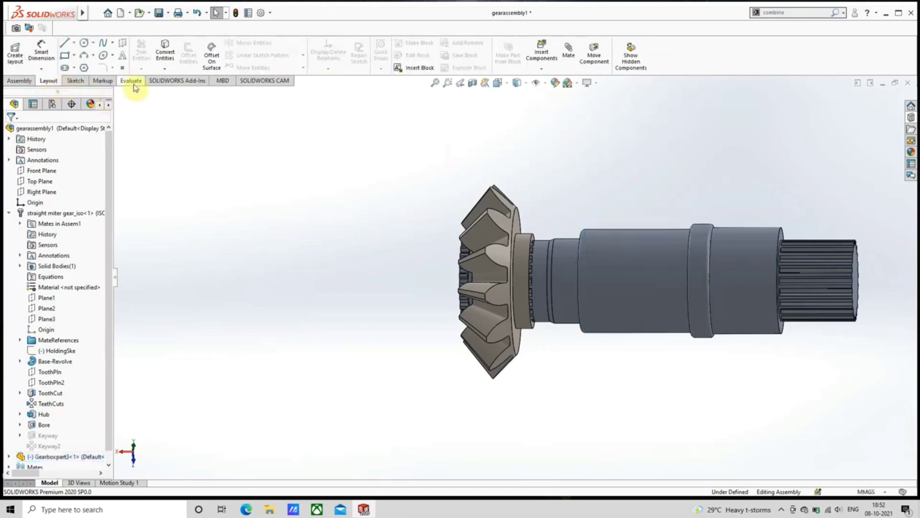
{"action": "left_click", "coordinate": [75, 81]}
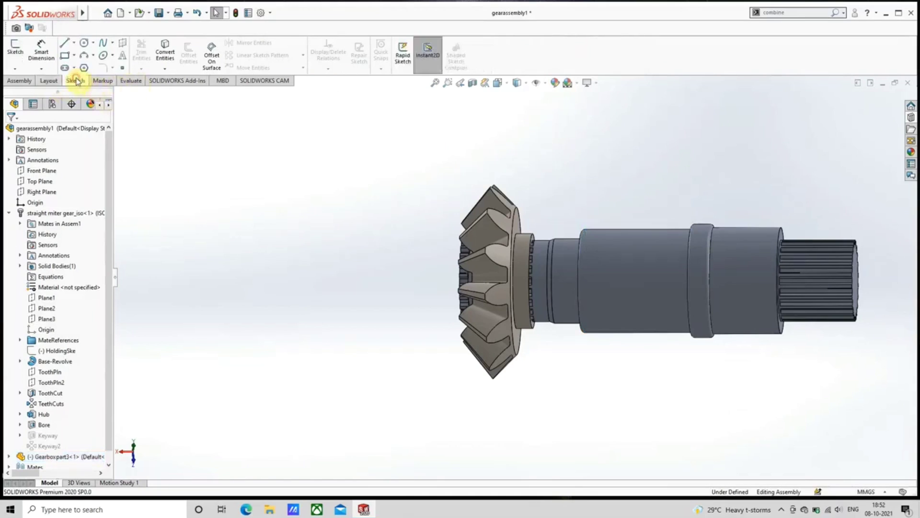
{"action": "left_click", "coordinate": [104, 81]}
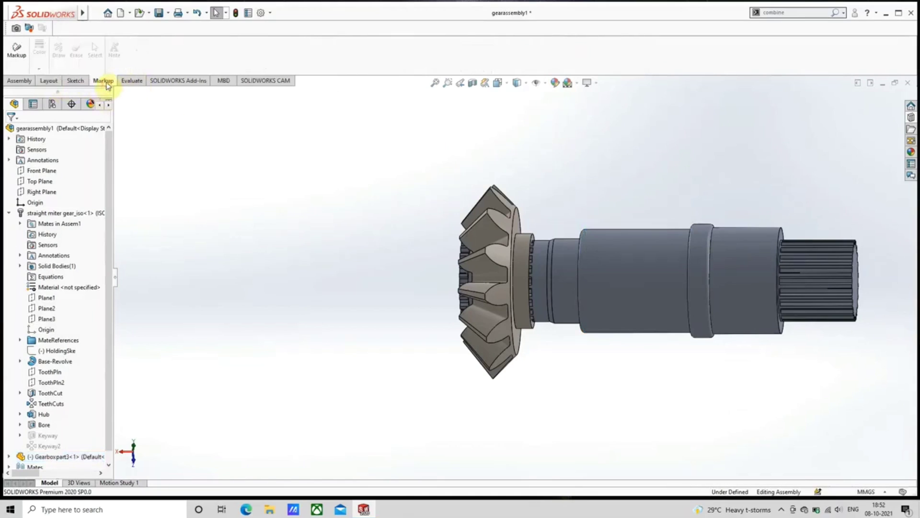
Step: Look through the evaluation tools, add-ins and available toolbars for a command that combines parts
{"action": "left_click", "coordinate": [135, 81]}
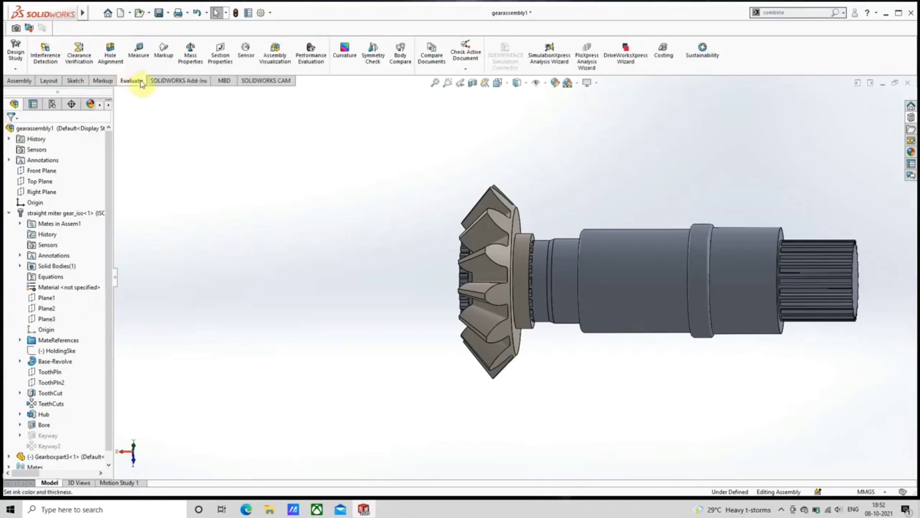
{"action": "left_click", "coordinate": [159, 80]}
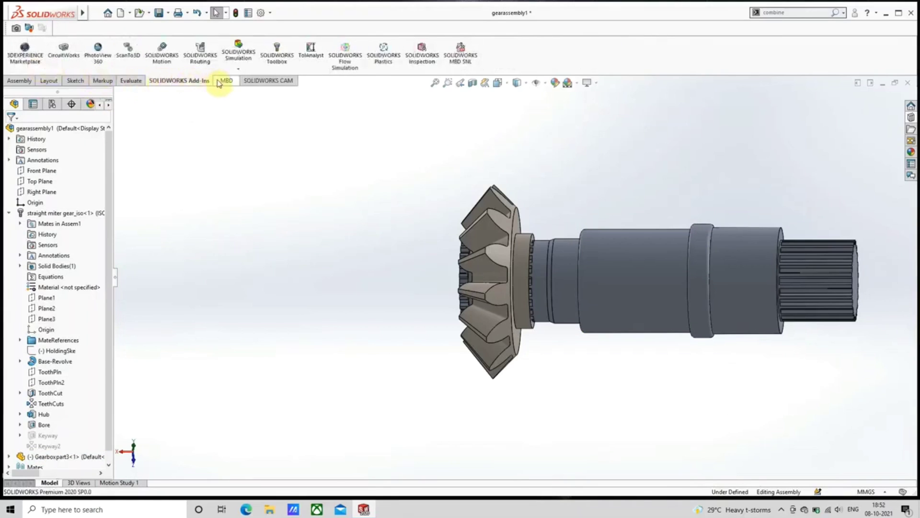
{"action": "right_click", "coordinate": [512, 60]}
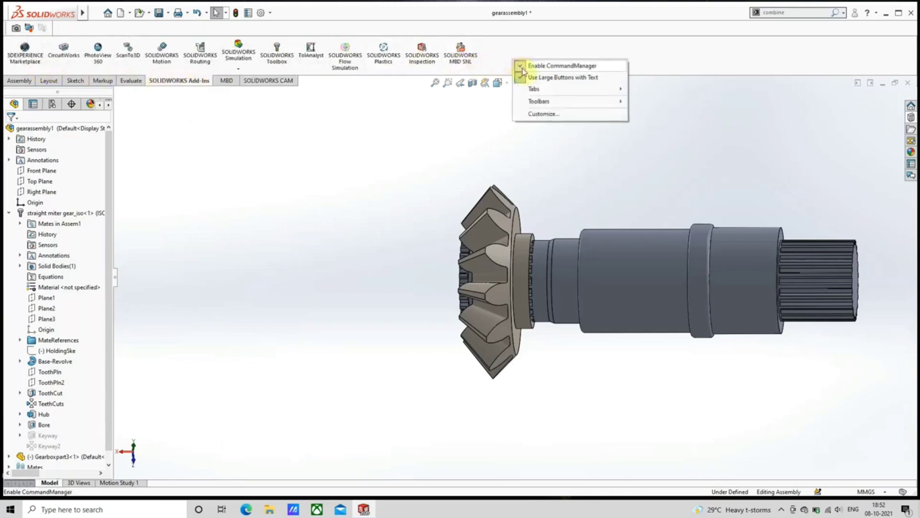
{"action": "left_click", "coordinate": [571, 101]}
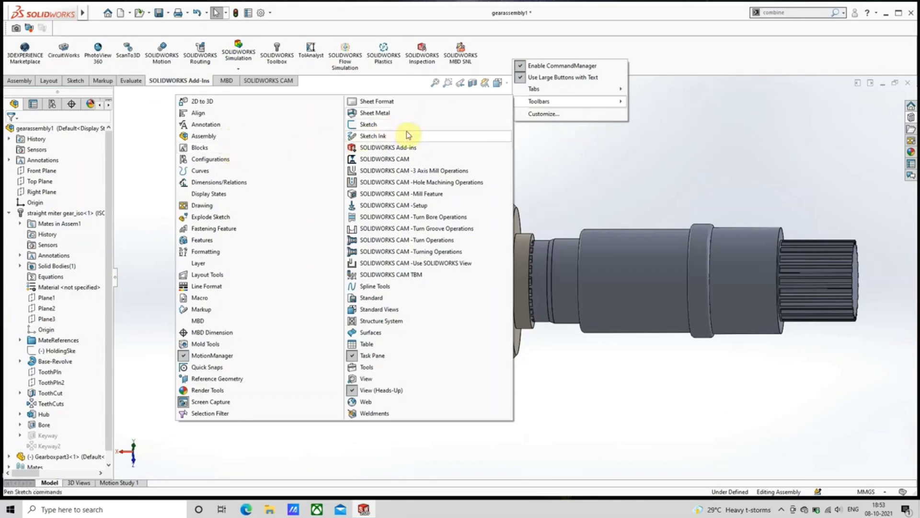
{"action": "mouse_move", "coordinate": [557, 92]}
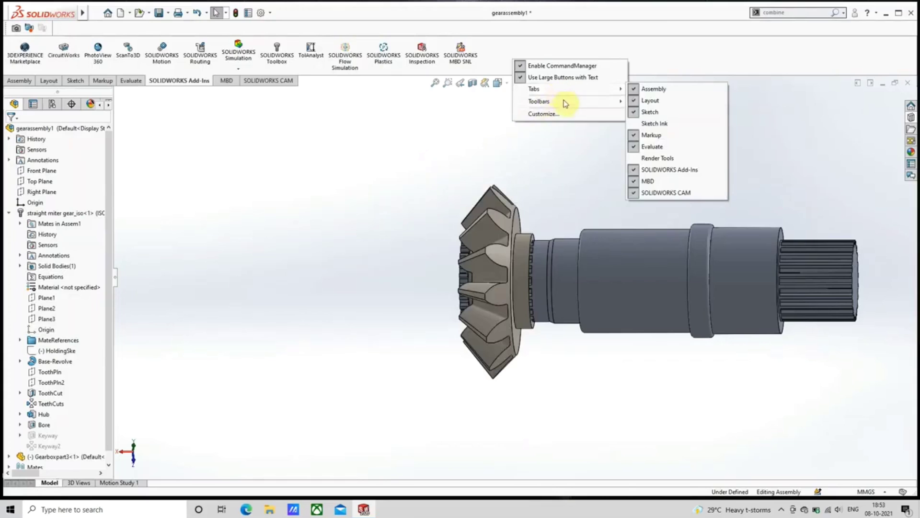
Step: Browse the toolbar list and the Assembly command category in the customization settings for a combine tool, leaving the settings unchanged
{"action": "left_click", "coordinate": [568, 116]}
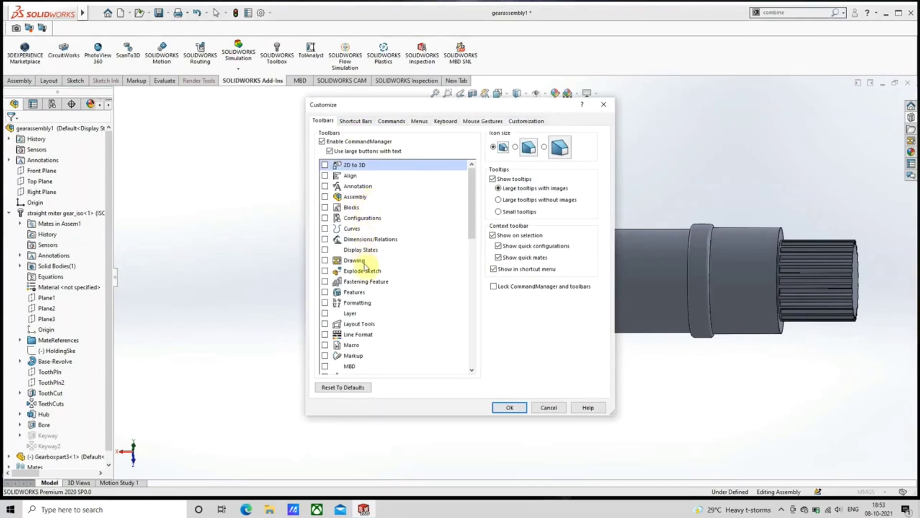
{"action": "scroll", "coordinate": [372, 283], "scroll_direction": "down", "scroll_amount": 1}
{"action": "scroll", "coordinate": [372, 284], "scroll_direction": "down", "scroll_amount": 4}
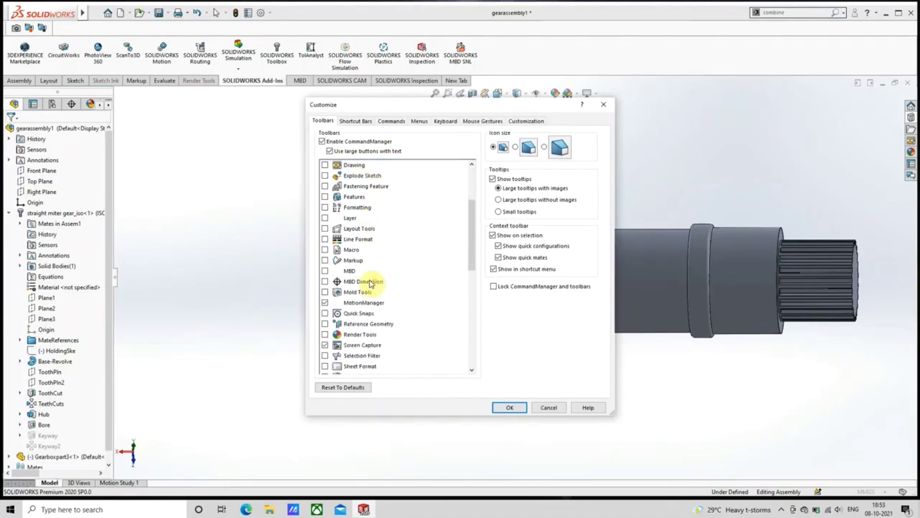
{"action": "scroll", "coordinate": [372, 284], "scroll_direction": "down", "scroll_amount": 2}
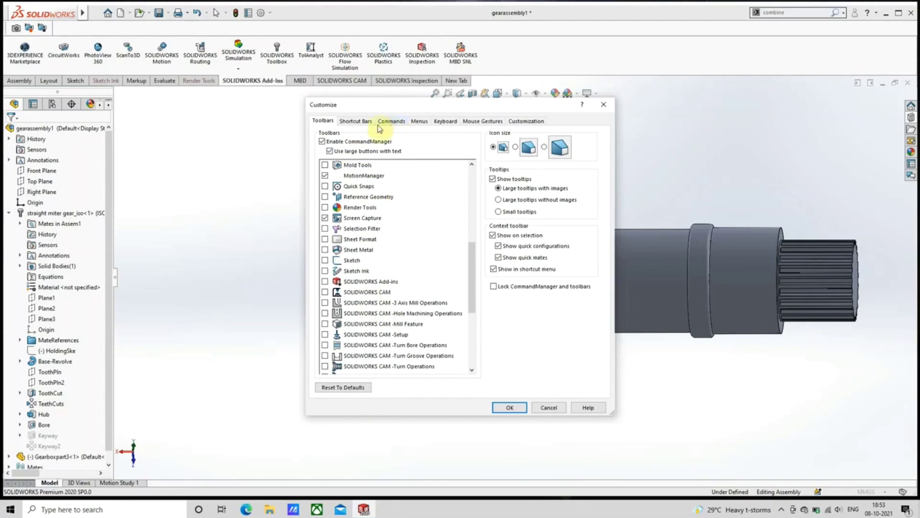
{"action": "left_click", "coordinate": [355, 121]}
{"action": "left_click", "coordinate": [389, 122]}
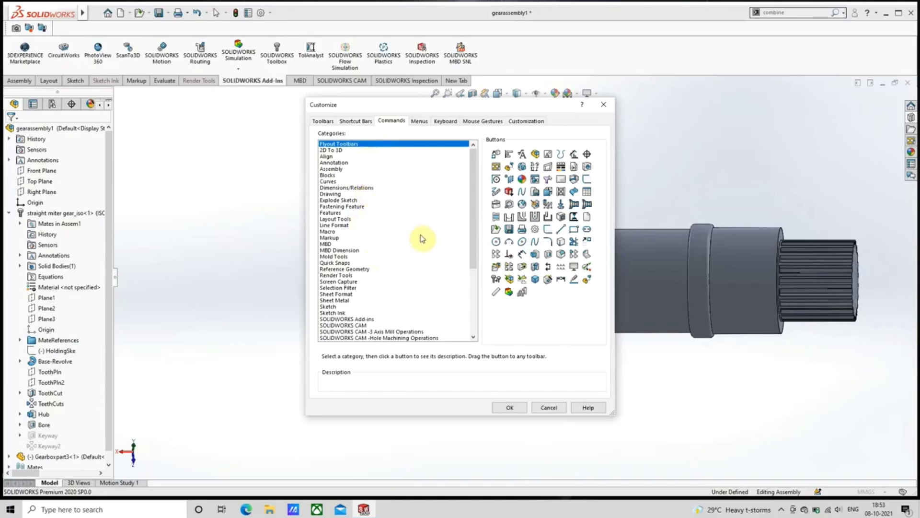
{"action": "mouse_move", "coordinate": [476, 202]}
{"action": "left_mouse_down"}
{"action": "mouse_move", "coordinate": [479, 303]}
{"action": "mouse_move", "coordinate": [469, 194]}
{"action": "left_mouse_up"}
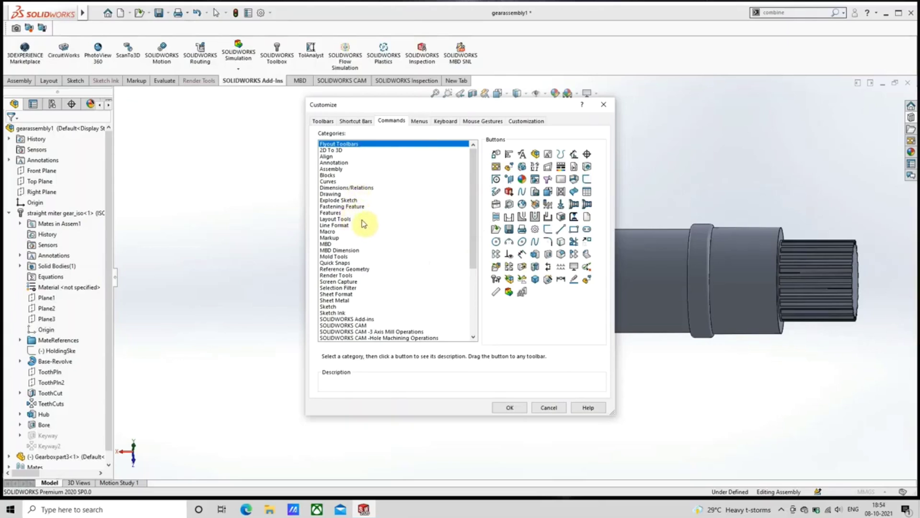
{"action": "left_click", "coordinate": [336, 169]}
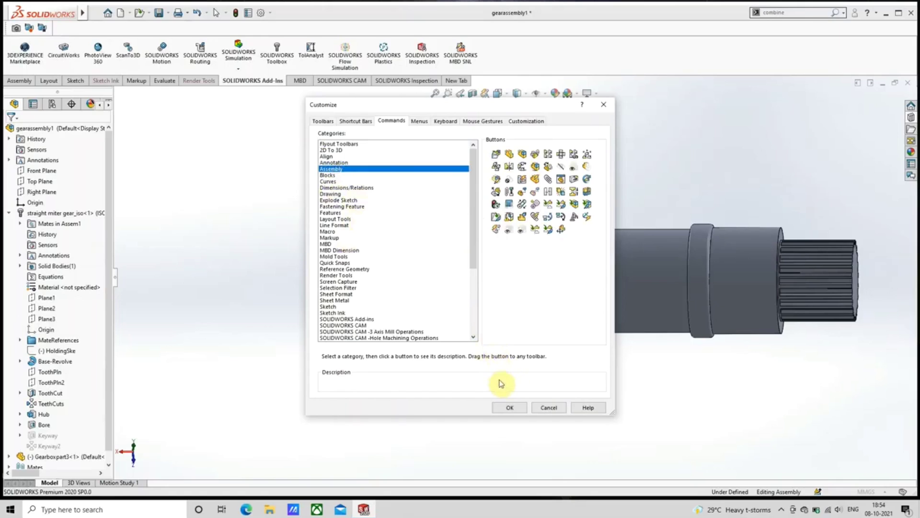
{"action": "left_click", "coordinate": [547, 407]}
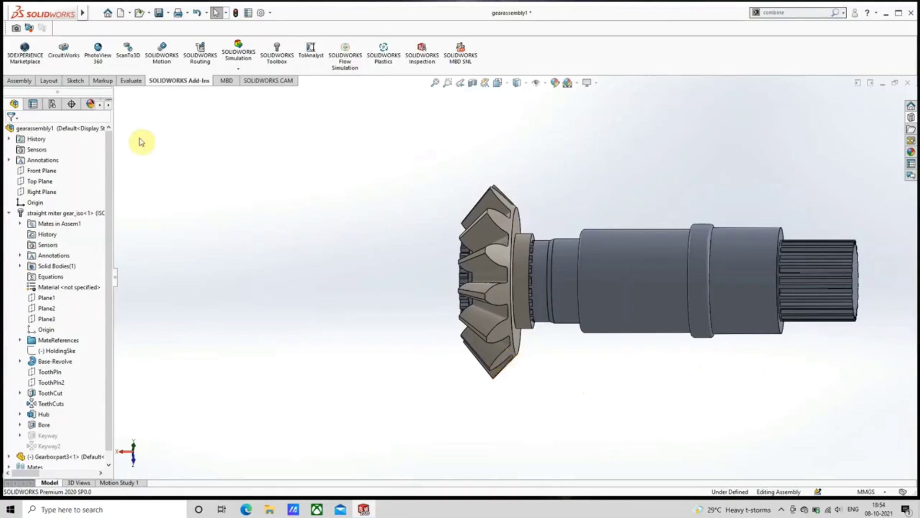
Step: Search the available commands for "co" and read through the matches for a combine command
{"action": "left_click", "coordinate": [812, 9]}
{"action": "key", "text": "BackSpace"}
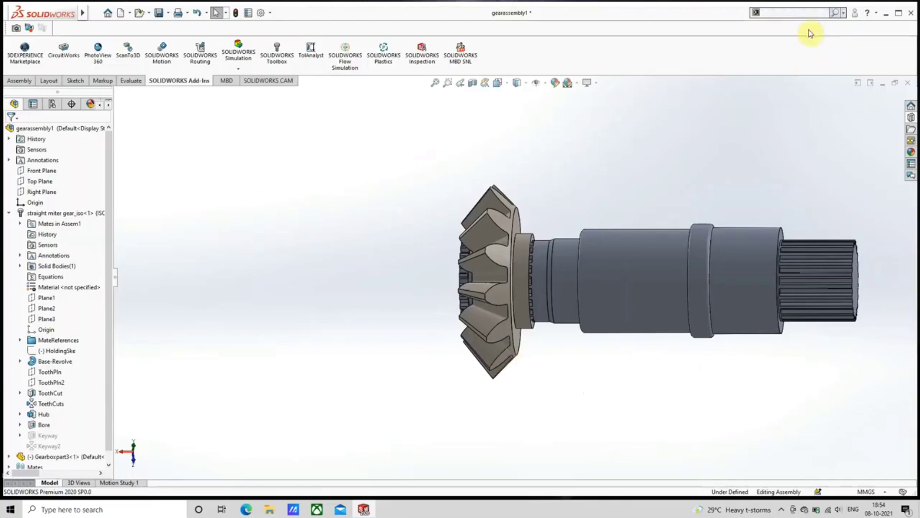
{"action": "type", "text": "co"}
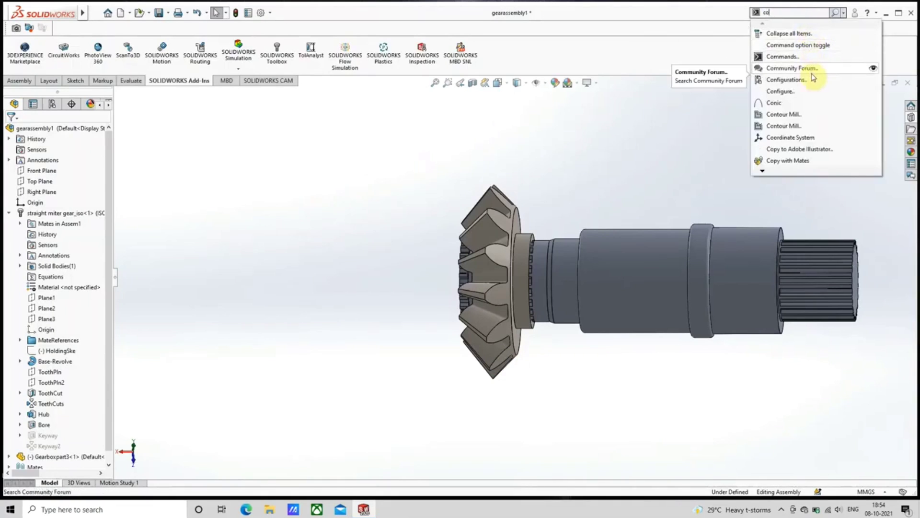
{"action": "left_click", "coordinate": [762, 171]}
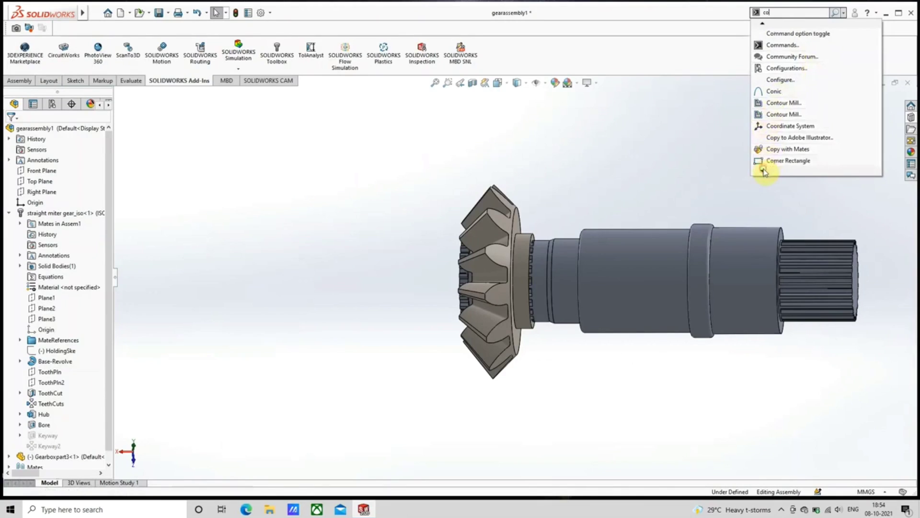
{"action": "left_click", "coordinate": [763, 171]}
{"action": "left_click", "coordinate": [763, 170]}
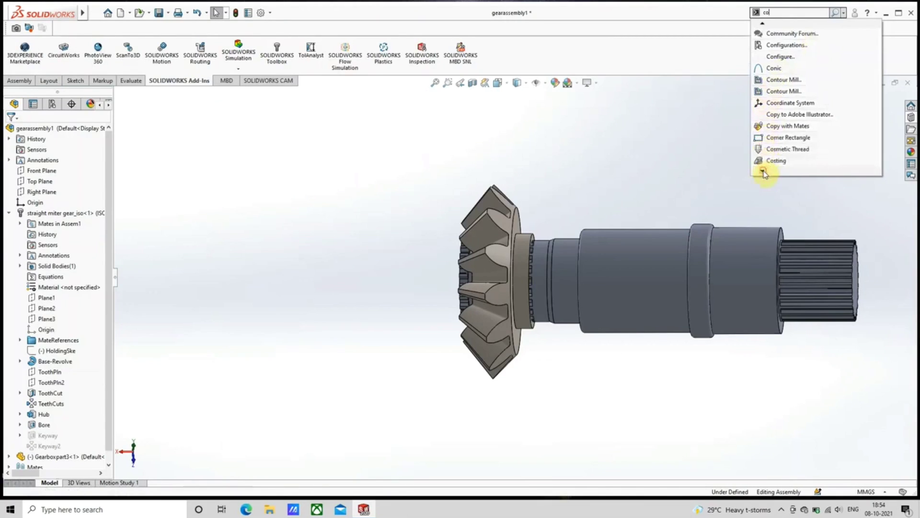
{"action": "left_click", "coordinate": [763, 171]}
{"action": "left_click", "coordinate": [762, 170]}
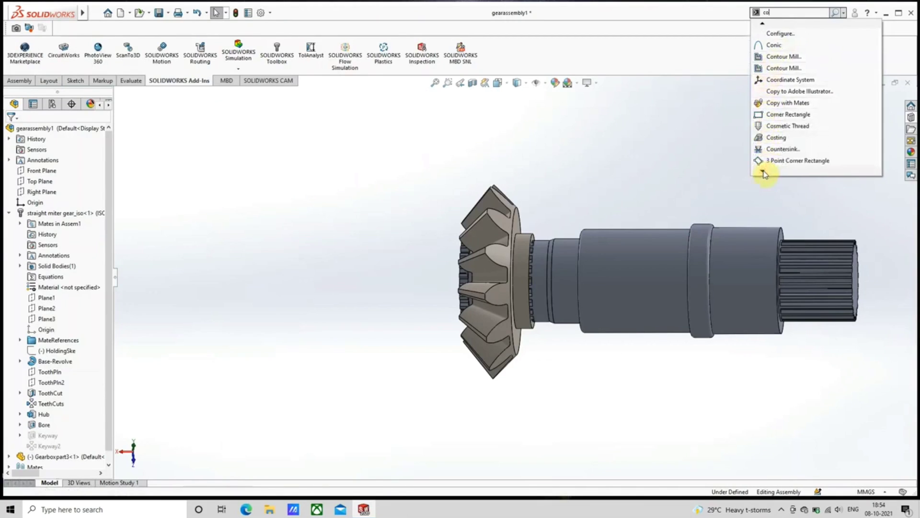
{"action": "left_click", "coordinate": [763, 170]}
{"action": "left_click", "coordinate": [762, 171]}
{"action": "left_click", "coordinate": [763, 171]}
{"action": "left_click", "coordinate": [762, 170]}
{"action": "left_click", "coordinate": [763, 171]}
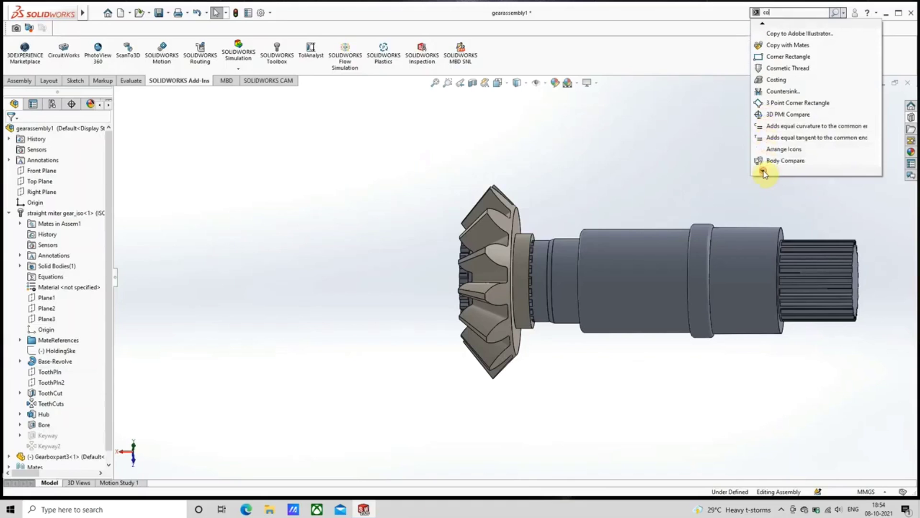
{"action": "left_click", "coordinate": [762, 171]}
{"action": "left_click", "coordinate": [763, 171]}
{"action": "left_click", "coordinate": [763, 170]}
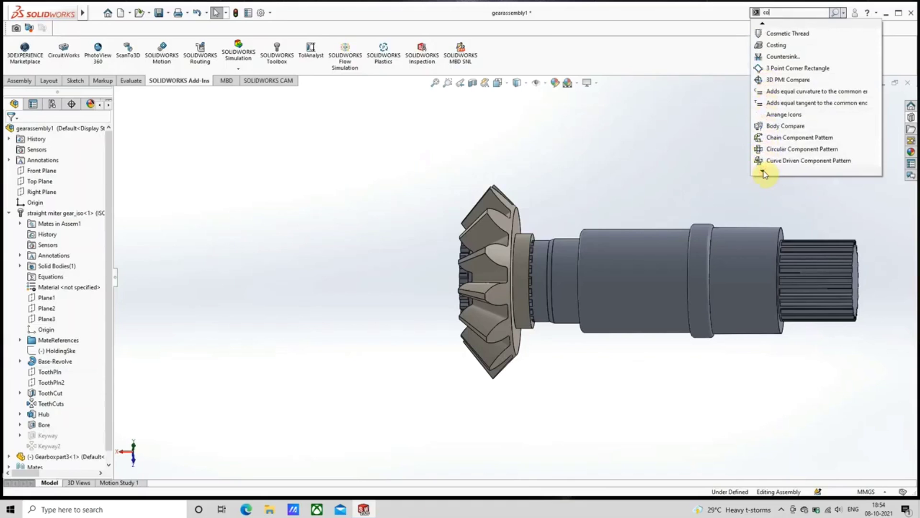
{"action": "left_click", "coordinate": [763, 170]}
{"action": "left_click", "coordinate": [762, 170]}
{"action": "left_click", "coordinate": [763, 171]}
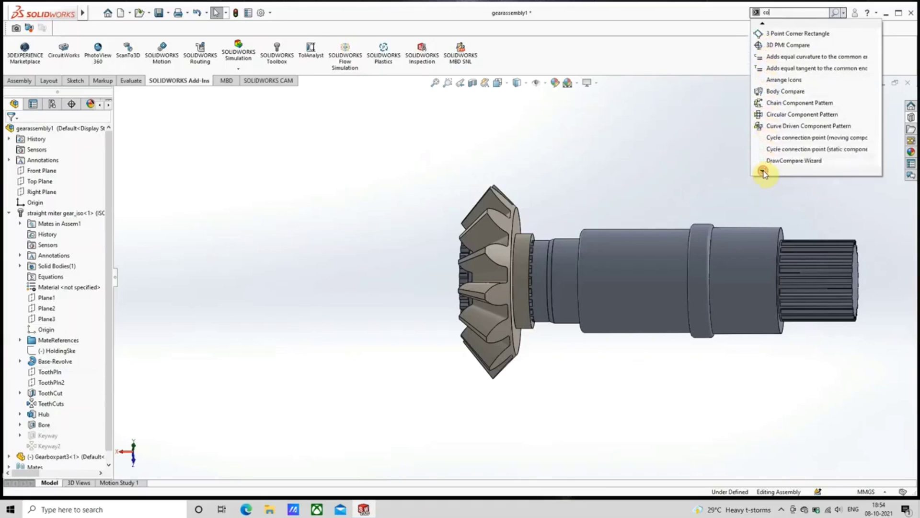
{"action": "left_click", "coordinate": [763, 170]}
{"action": "left_click", "coordinate": [762, 170]}
{"action": "left_click", "coordinate": [762, 171]}
{"action": "left_click", "coordinate": [763, 171]}
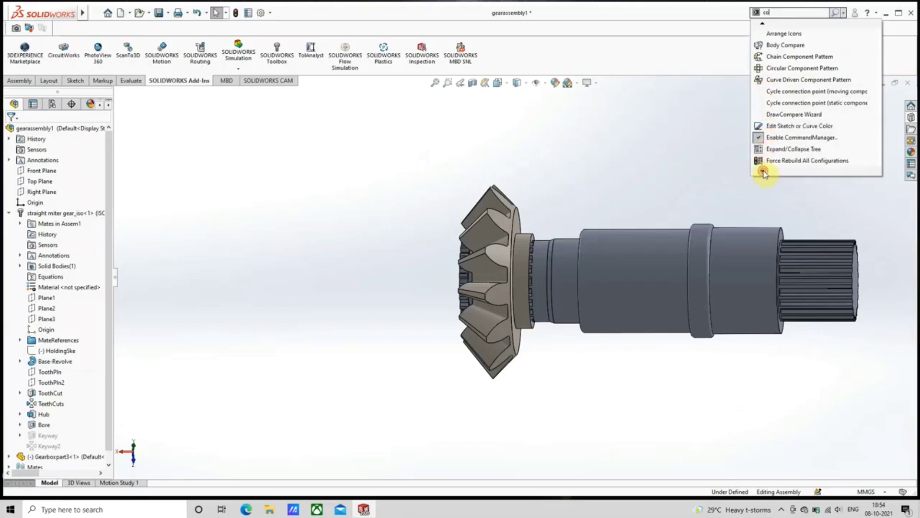
{"action": "left_click", "coordinate": [763, 171]}
{"action": "left_click", "coordinate": [762, 171]}
{"action": "left_click", "coordinate": [763, 170]}
{"action": "left_click", "coordinate": [763, 170]}
{"action": "left_click", "coordinate": [762, 170]}
{"action": "left_click", "coordinate": [762, 171]}
{"action": "left_click", "coordinate": [763, 170]}
{"action": "left_click", "coordinate": [763, 171]}
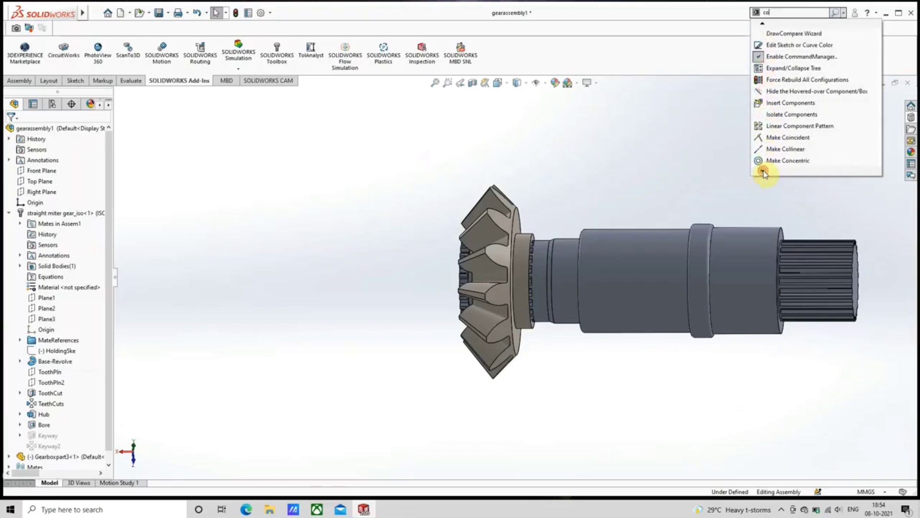
{"action": "left_click", "coordinate": [763, 170]}
{"action": "left_click", "coordinate": [763, 170]}
{"action": "left_click", "coordinate": [762, 170]}
{"action": "left_click", "coordinate": [763, 170]}
{"action": "left_click", "coordinate": [763, 170]}
{"action": "left_click", "coordinate": [763, 171]}
{"action": "left_click", "coordinate": [763, 170]}
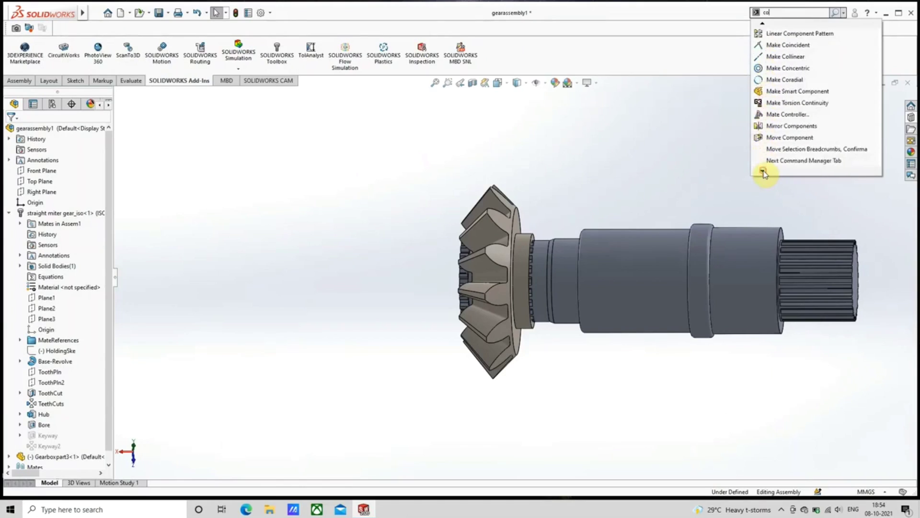
{"action": "left_click", "coordinate": [762, 170]}
{"action": "left_click", "coordinate": [763, 171]}
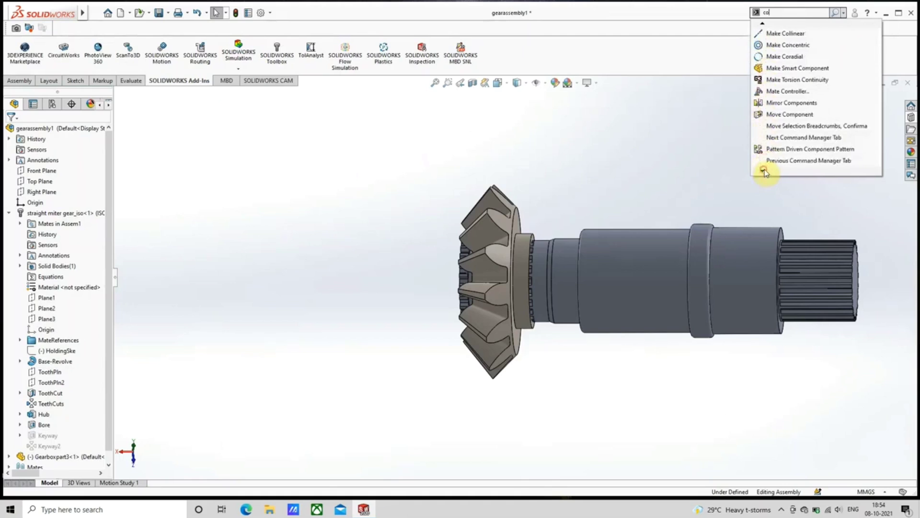
{"action": "left_click", "coordinate": [695, 168]}
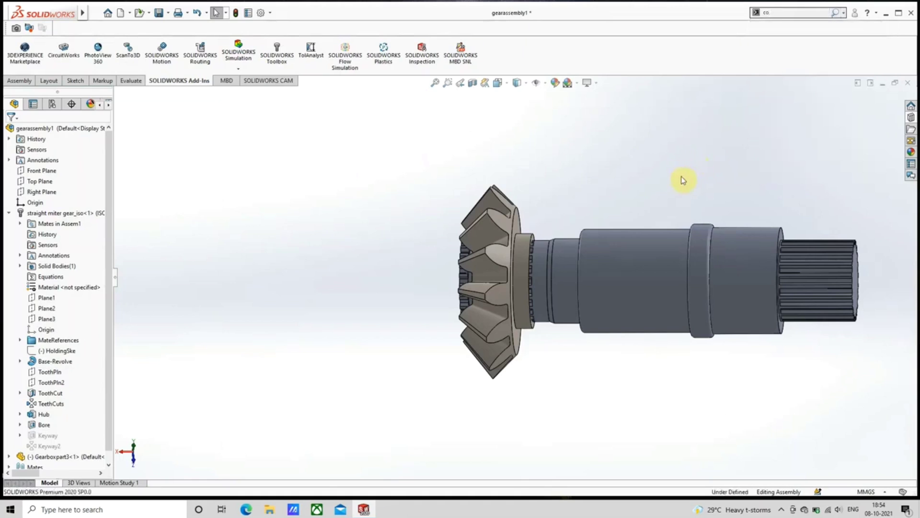
Step: Select the shaft's large cylindrical face and a miter gear tooth face, and check the available tools for a way to combine them
{"action": "scroll", "coordinate": [682, 179], "scroll_direction": "down", "scroll_amount": 2}
{"action": "left_click", "coordinate": [559, 314]}
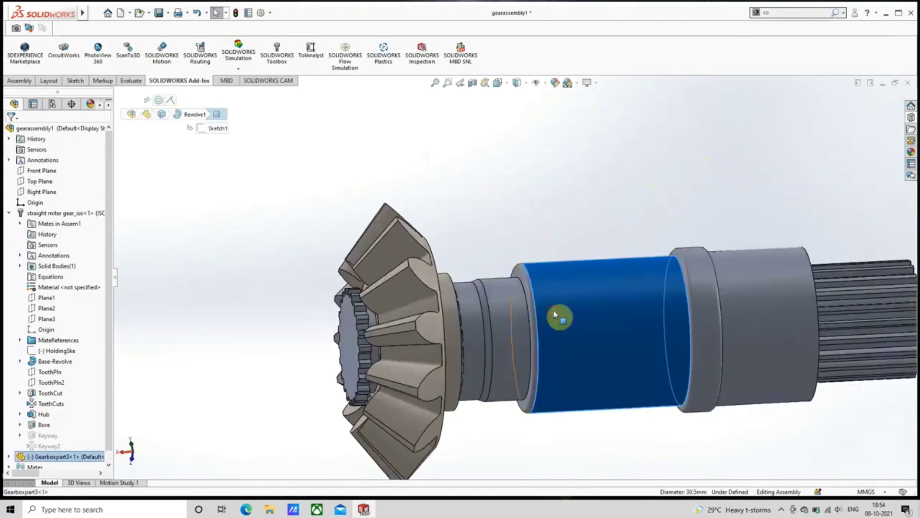
{"action": "left_click", "coordinate": [407, 308]}
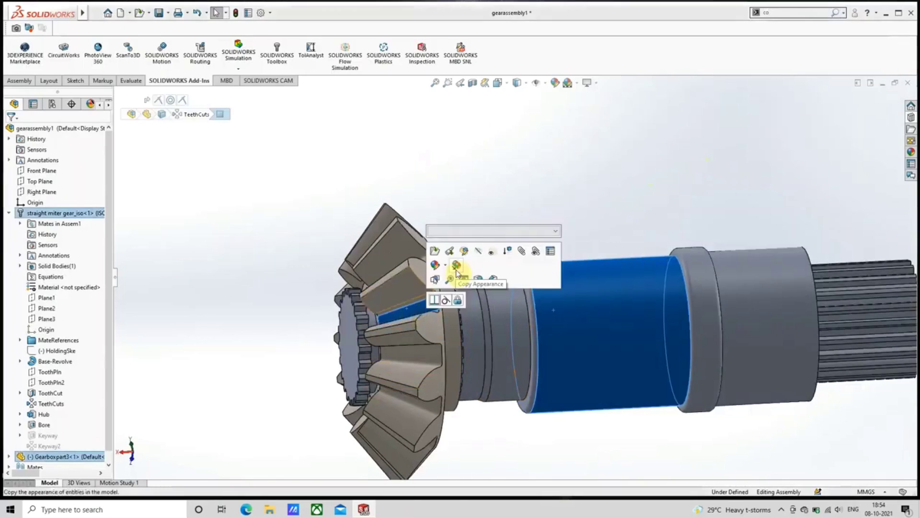
{"action": "scroll", "coordinate": [518, 275], "scroll_direction": "up", "scroll_amount": 3}
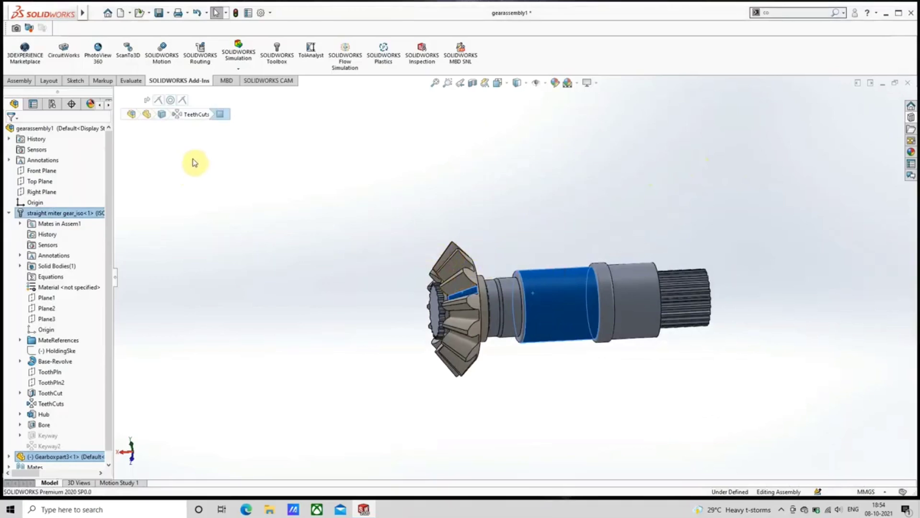
{"action": "mouse_move", "coordinate": [81, 15]}
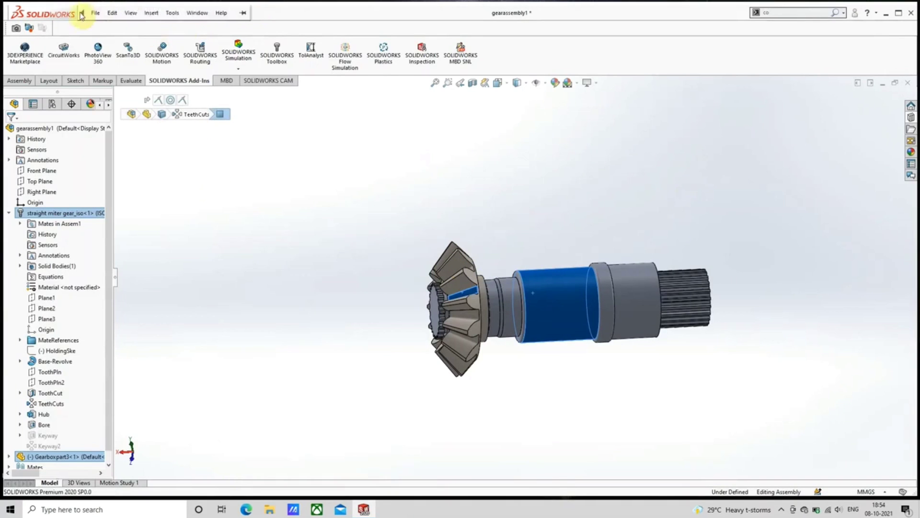
{"action": "left_click", "coordinate": [172, 13]}
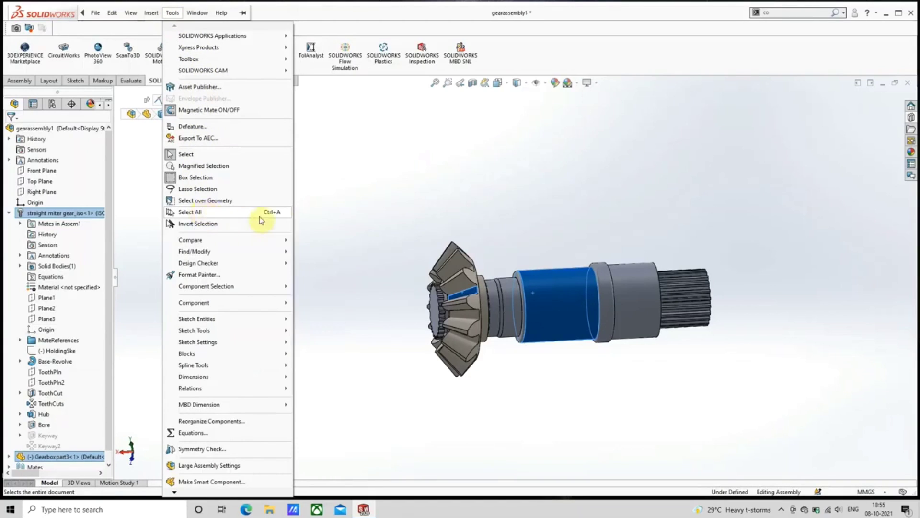
{"action": "left_click", "coordinate": [342, 215]}
Step: Examine how the shaft's splined end fits in the miter gear's bore from several angles
{"action": "scroll", "coordinate": [476, 294], "scroll_direction": "down", "scroll_amount": 3}
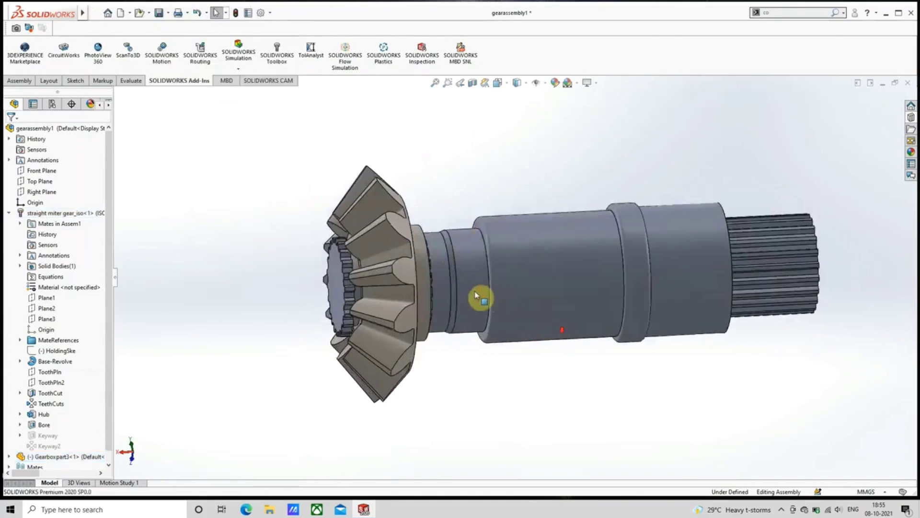
{"action": "middle_click_drag", "start_coordinate": [534, 365], "coordinate": [503, 309]}
{"action": "left_click", "coordinate": [510, 293]}
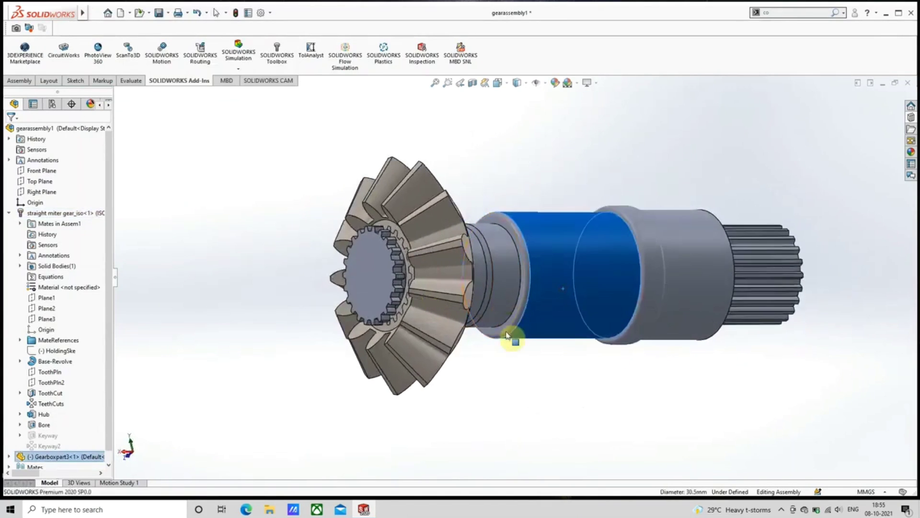
{"action": "scroll", "coordinate": [391, 267], "scroll_direction": "down", "scroll_amount": 5}
{"action": "middle_click_drag", "start_coordinate": [421, 257], "coordinate": [383, 285]}
{"action": "scroll", "coordinate": [480, 254], "scroll_direction": "up", "scroll_amount": 6}
{"action": "left_click", "coordinate": [416, 165]}
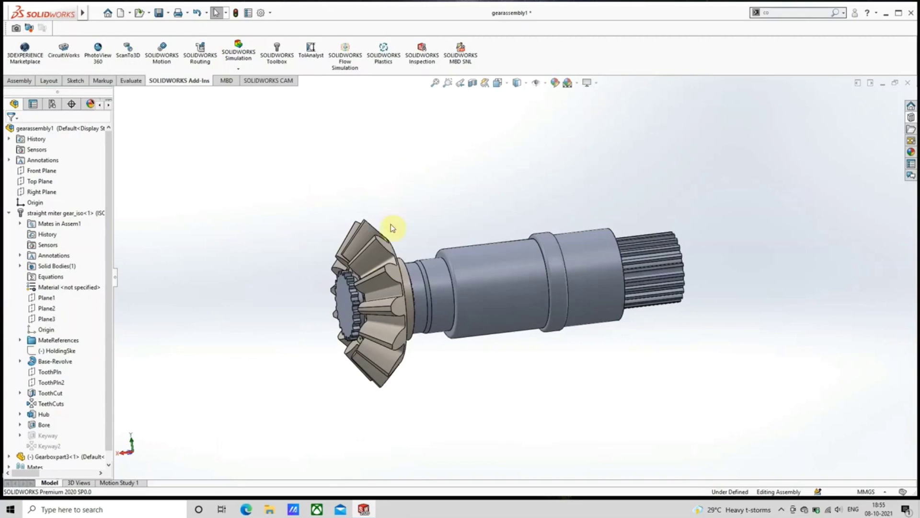
{"action": "scroll", "coordinate": [379, 323], "scroll_direction": "down", "scroll_amount": 8}
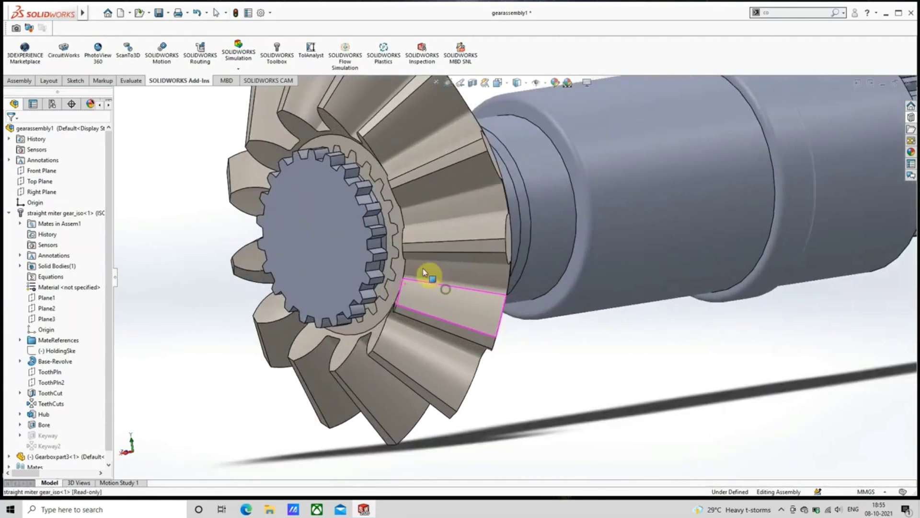
{"action": "middle_click_drag", "start_coordinate": [423, 272], "coordinate": [650, 195]}
{"action": "left_click", "coordinate": [649, 237]}
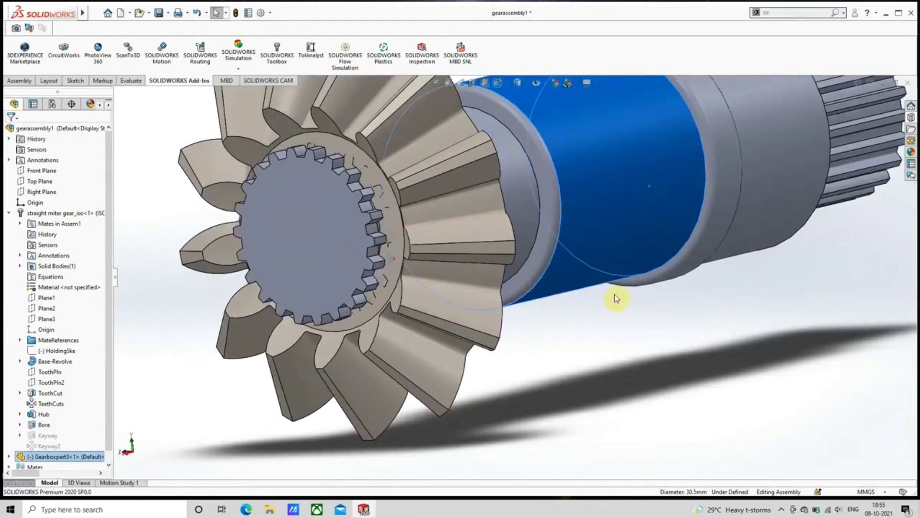
Step: Try to convert the outline of the shaft's spline faces into sketch entities on the miter gear
{"action": "scroll", "coordinate": [302, 150], "scroll_direction": "down", "scroll_amount": 2}
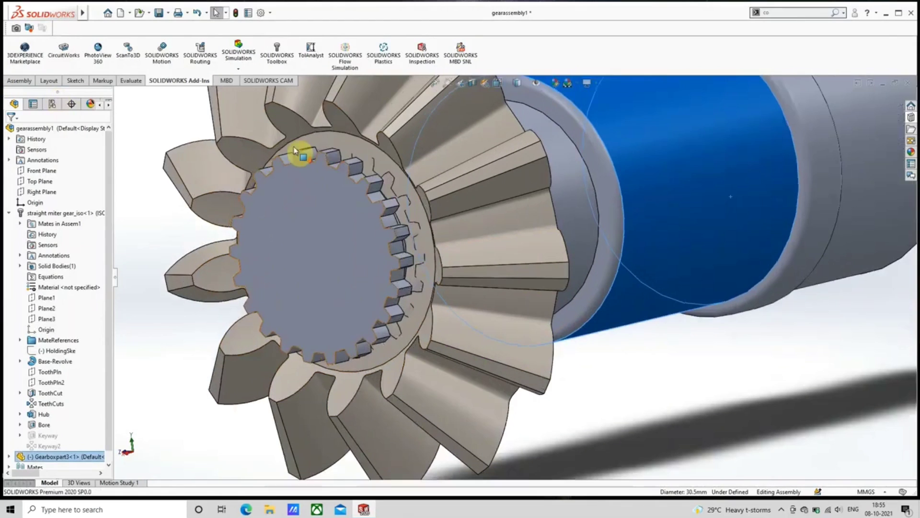
{"action": "left_click", "coordinate": [70, 81]}
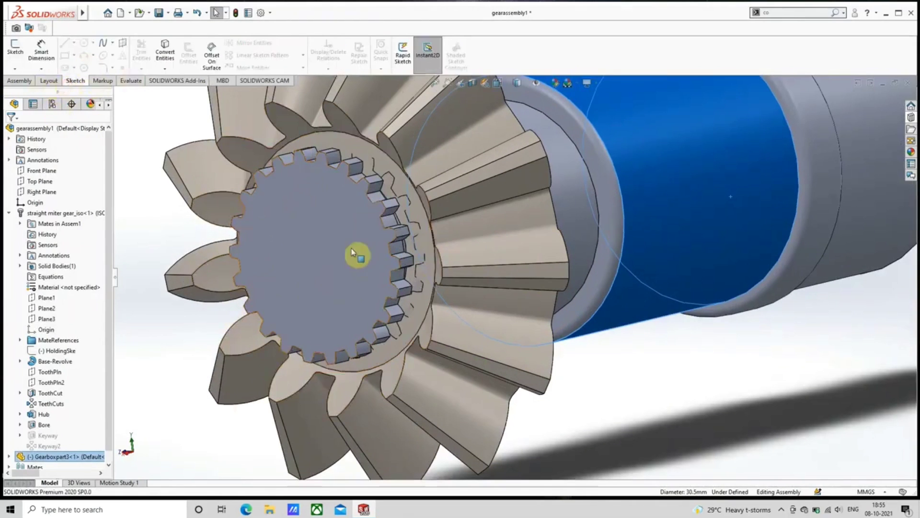
{"action": "left_click", "coordinate": [394, 183]}
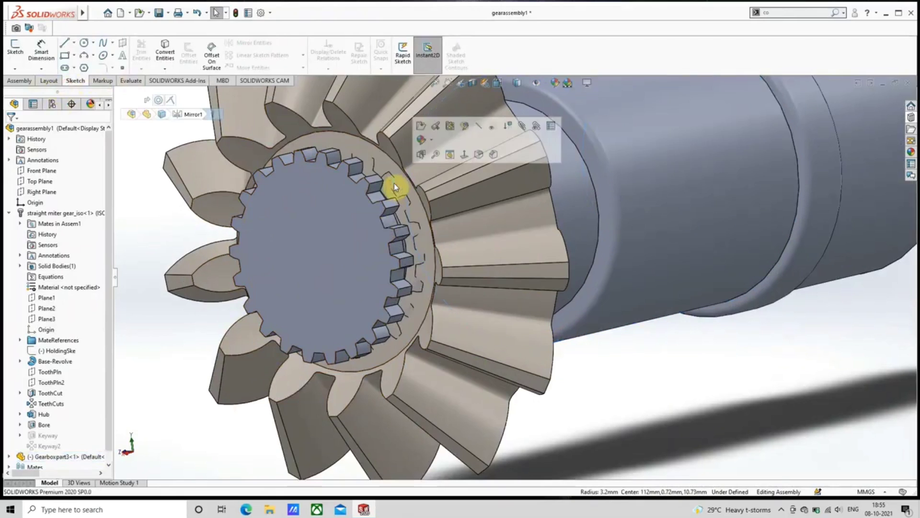
{"action": "left_click", "coordinate": [166, 50]}
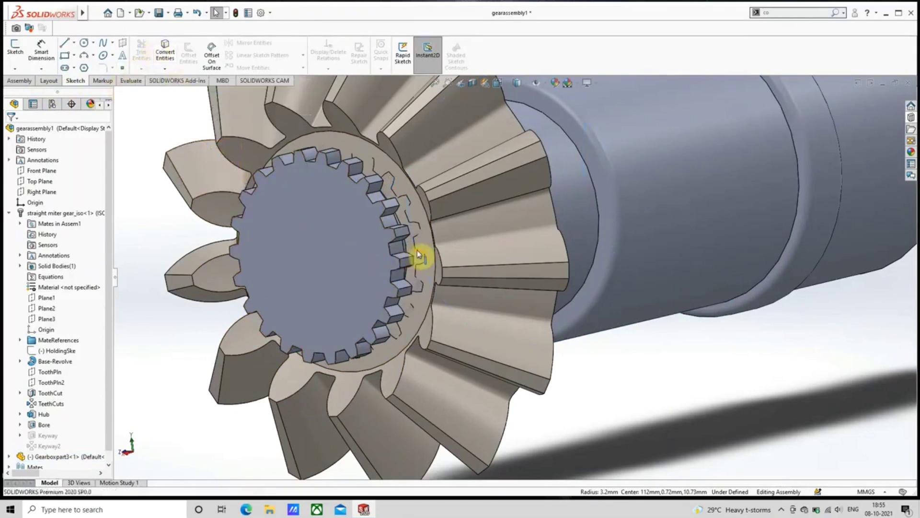
{"action": "scroll", "coordinate": [431, 261], "scroll_direction": "down", "scroll_amount": 5}
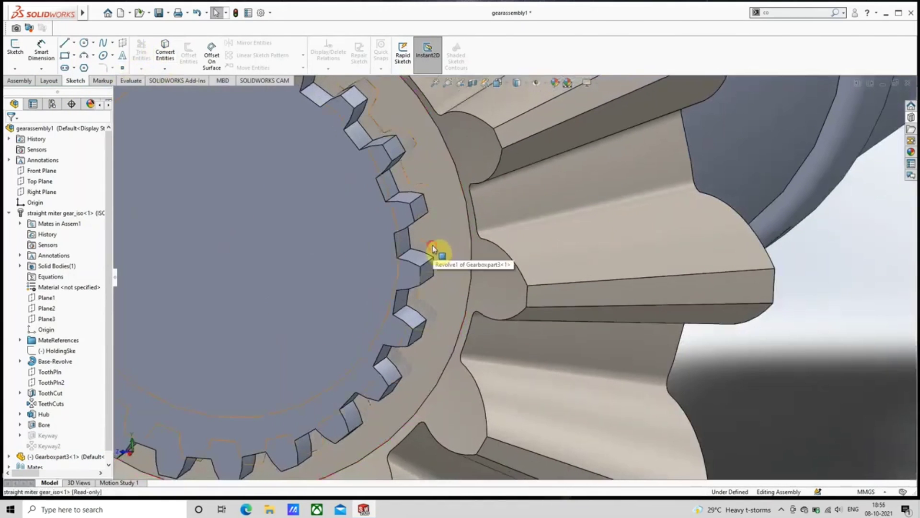
{"action": "left_click", "coordinate": [432, 250]}
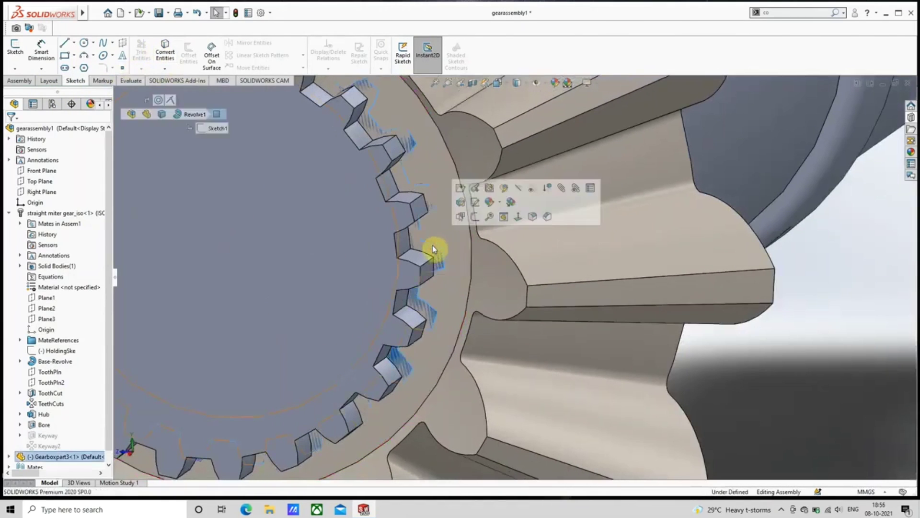
{"action": "left_click", "coordinate": [167, 54]}
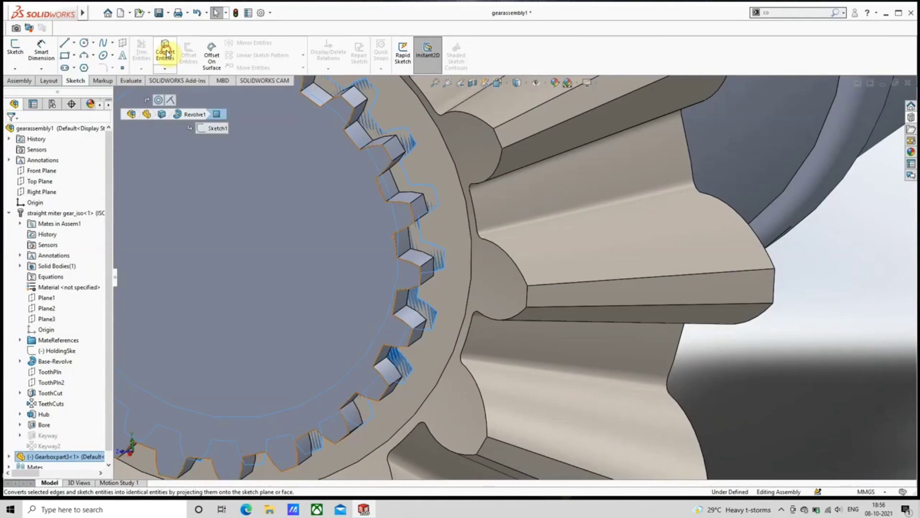
Step: Start a sketch on the miter gear's flat end face and convert the shaft's spline profile into it with Convert Entities
{"action": "left_click", "coordinate": [441, 176]}
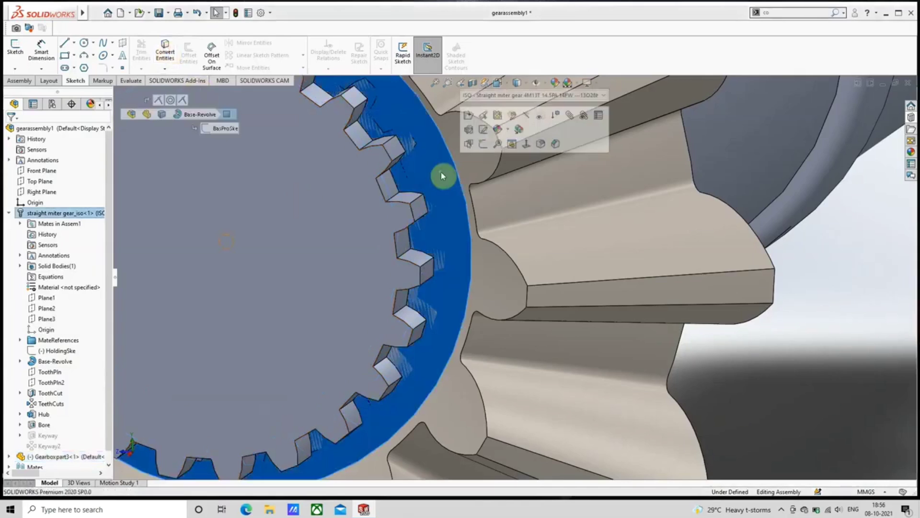
{"action": "left_click", "coordinate": [479, 147]}
{"action": "scroll", "coordinate": [438, 192], "scroll_direction": "up", "scroll_amount": 5}
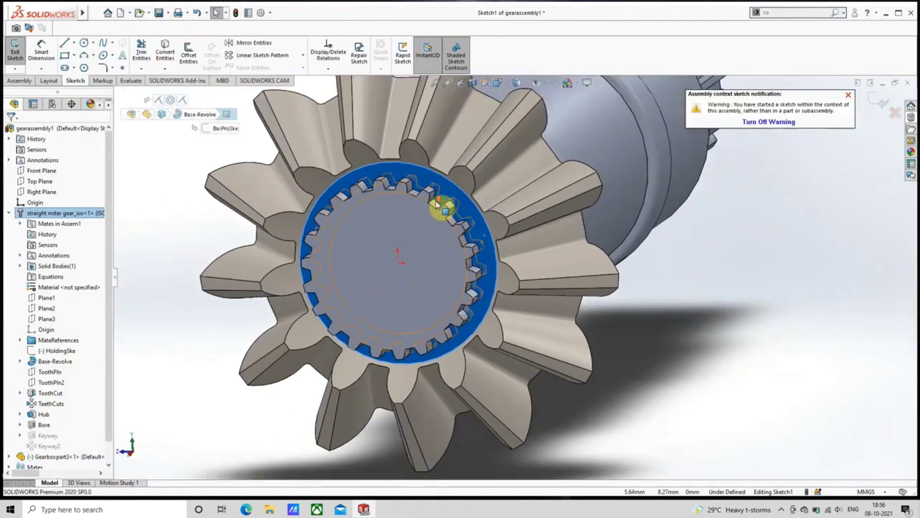
{"action": "left_click", "coordinate": [190, 218]}
{"action": "scroll", "coordinate": [476, 234], "scroll_direction": "down", "scroll_amount": 2}
{"action": "scroll", "coordinate": [474, 235], "scroll_direction": "up", "scroll_amount": 1}
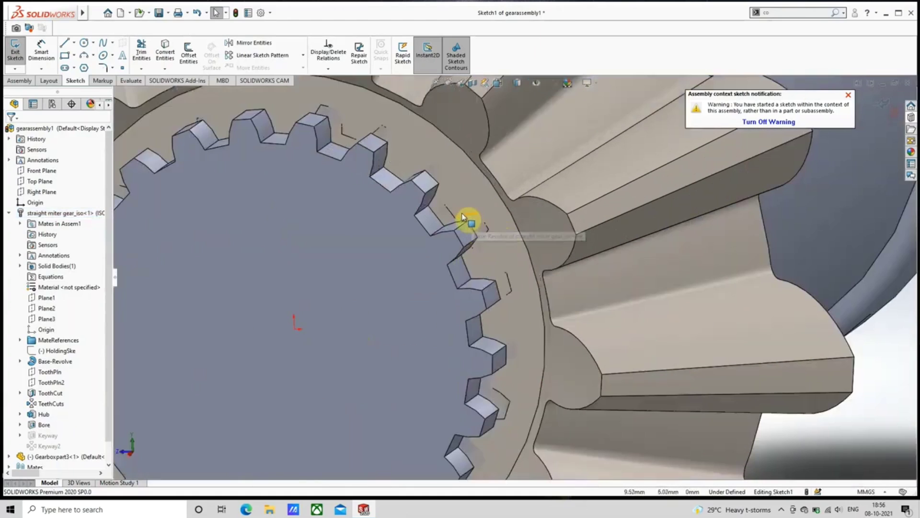
{"action": "scroll", "coordinate": [470, 242], "scroll_direction": "up", "scroll_amount": 2}
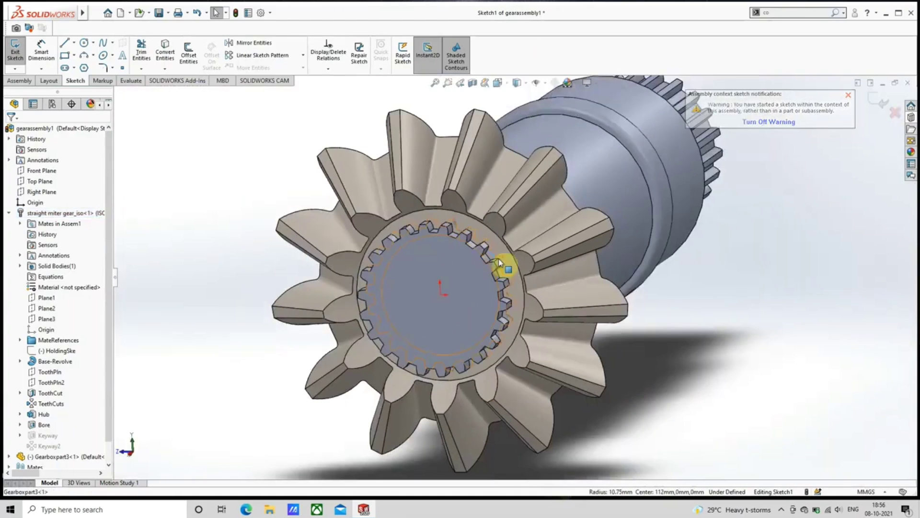
{"action": "scroll", "coordinate": [498, 261], "scroll_direction": "down", "scroll_amount": 3}
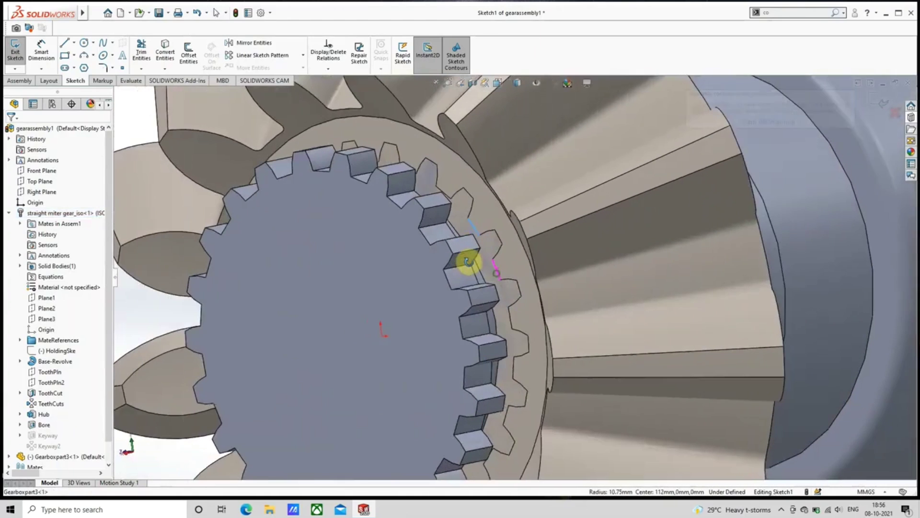
{"action": "left_click", "coordinate": [507, 284]}
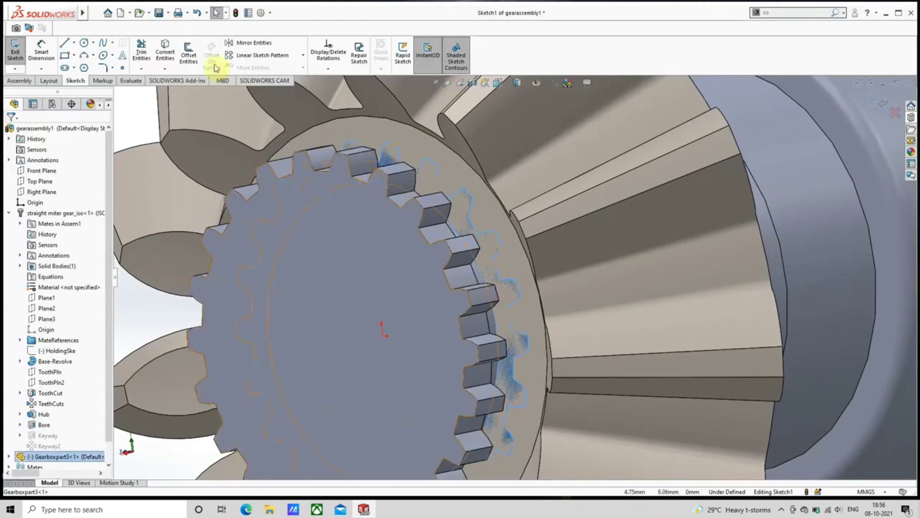
{"action": "left_click", "coordinate": [167, 58]}
Step: Exit the sketch and examine the converted spline profile on the gear's end face
{"action": "scroll", "coordinate": [355, 261], "scroll_direction": "up", "scroll_amount": 3}
{"action": "mouse_move", "coordinate": [335, 245]}
{"action": "middle_mouse_down"}
{"action": "mouse_move", "coordinate": [360, 251]}
{"action": "mouse_move", "coordinate": [362, 261]}
{"action": "mouse_move", "coordinate": [341, 220]}
{"action": "mouse_move", "coordinate": [312, 261]}
{"action": "mouse_move", "coordinate": [353, 269]}
{"action": "middle_mouse_up"}
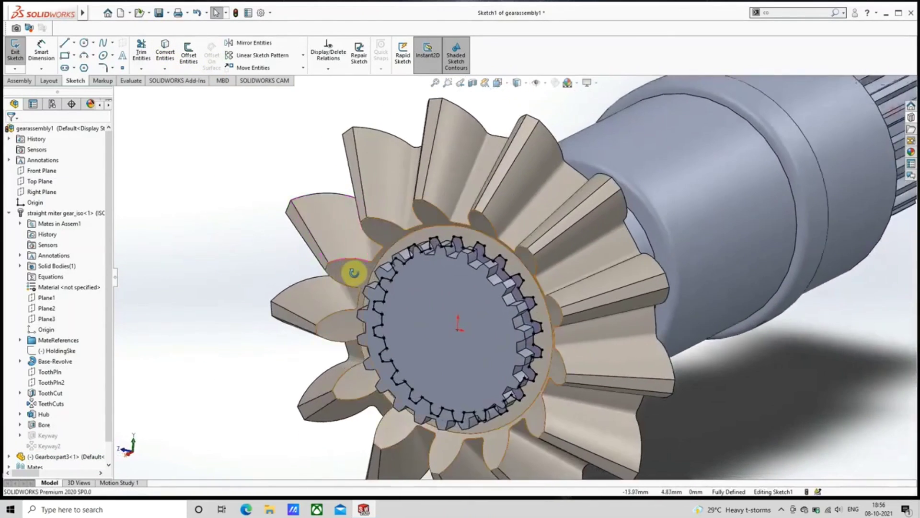
{"action": "left_click", "coordinate": [11, 83]}
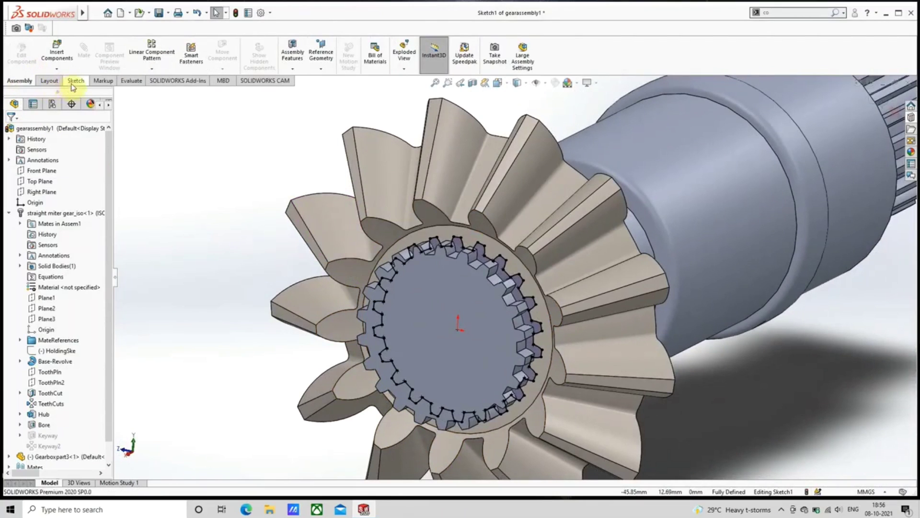
{"action": "scroll", "coordinate": [377, 212], "scroll_direction": "up", "scroll_amount": 4}
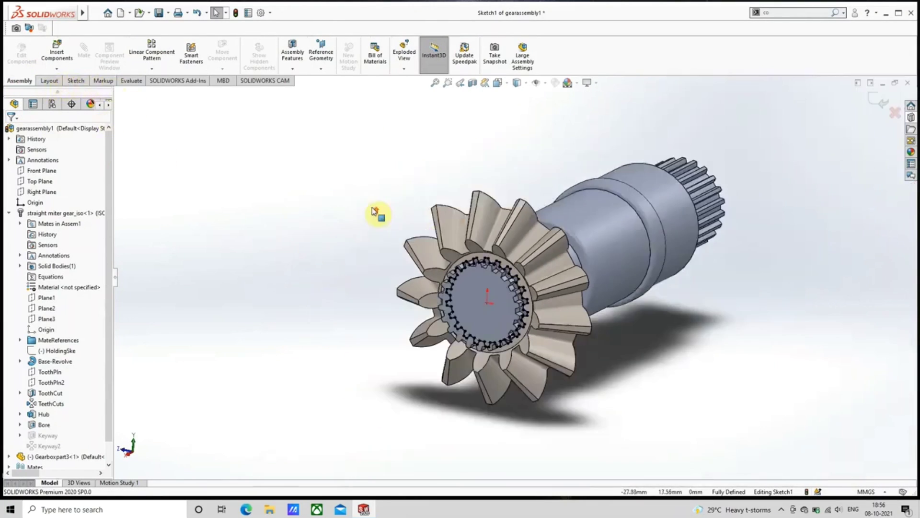
{"action": "middle_click_drag", "start_coordinate": [378, 212], "coordinate": [320, 221]}
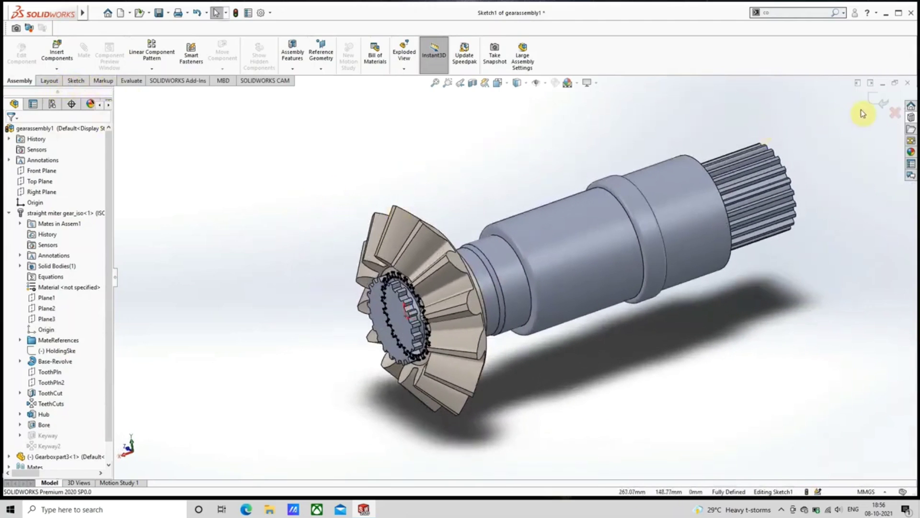
{"action": "left_click", "coordinate": [307, 250]}
{"action": "scroll", "coordinate": [398, 276], "scroll_direction": "down", "scroll_amount": 5}
{"action": "middle_click_drag", "start_coordinate": [460, 290], "coordinate": [488, 288]}
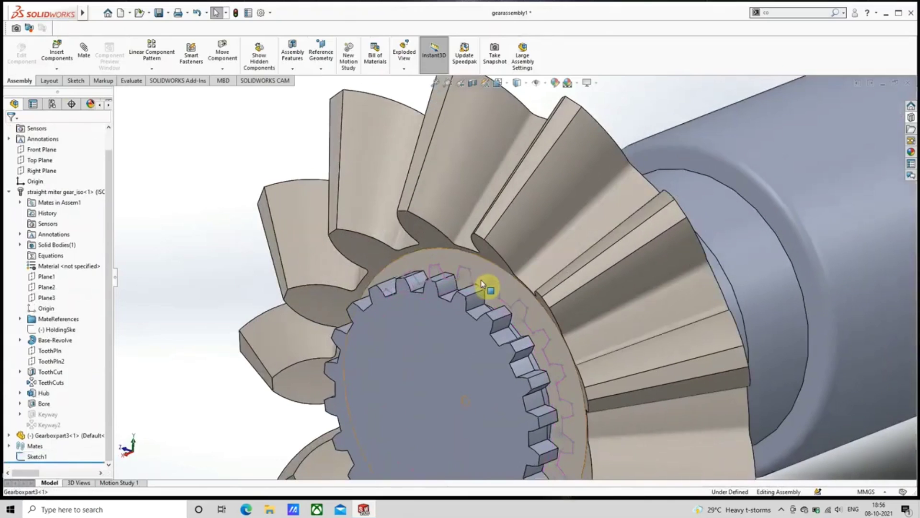
{"action": "scroll", "coordinate": [487, 285], "scroll_direction": "up", "scroll_amount": 5}
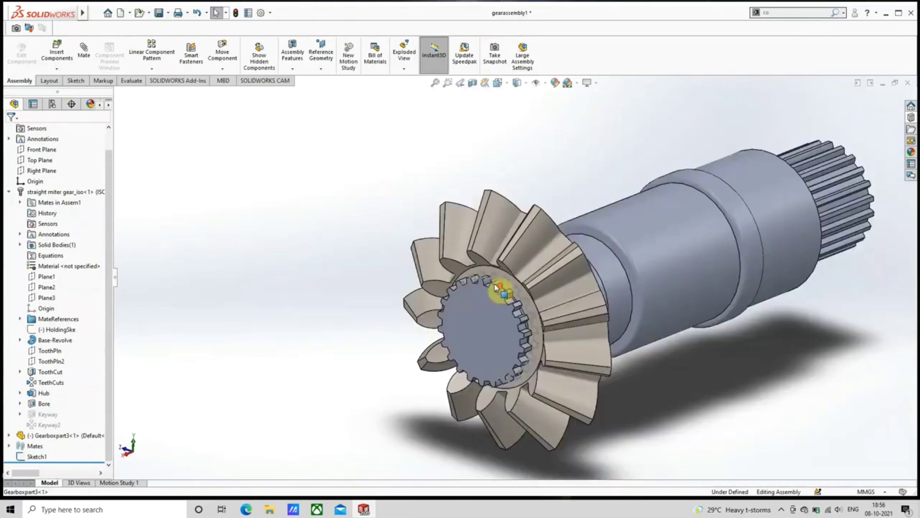
Step: Open the miter gear part in its own window, inspect its bore side, and close it to return to the assembly
{"action": "right_click", "coordinate": [502, 229]}
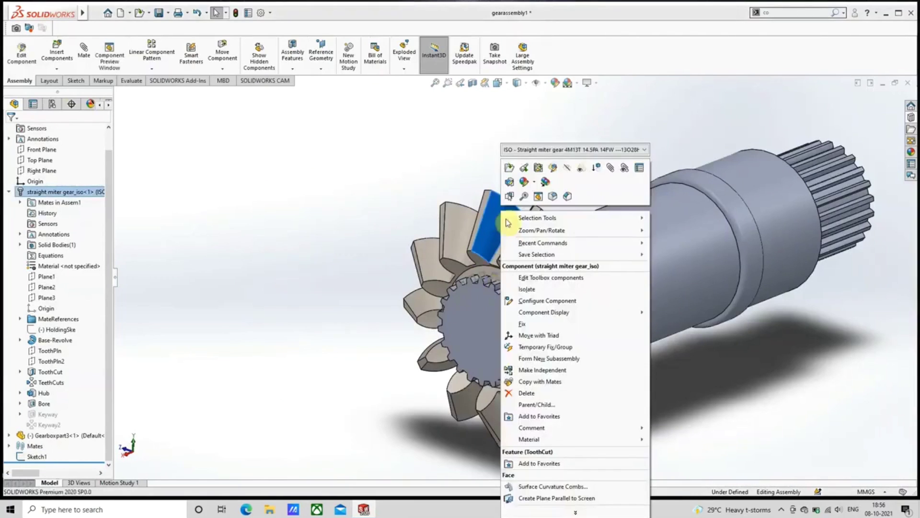
{"action": "left_click", "coordinate": [512, 175]}
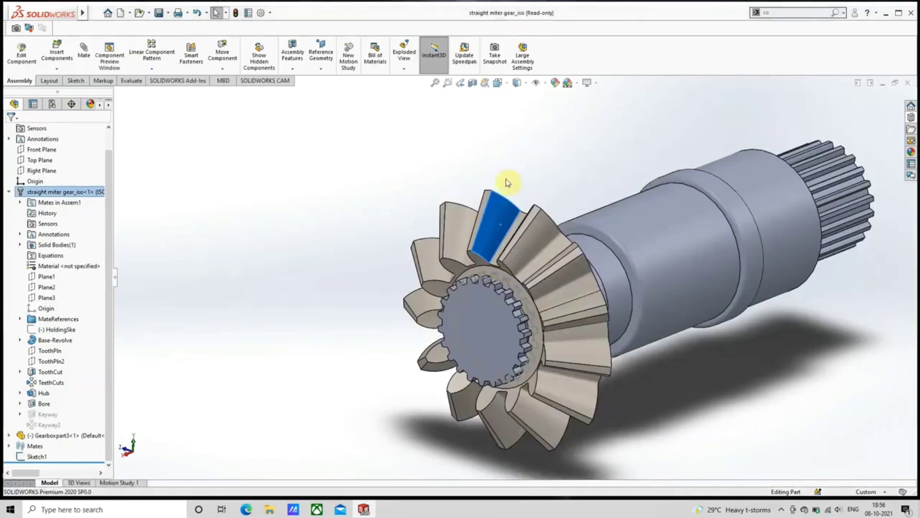
{"action": "left_click", "coordinate": [518, 269]}
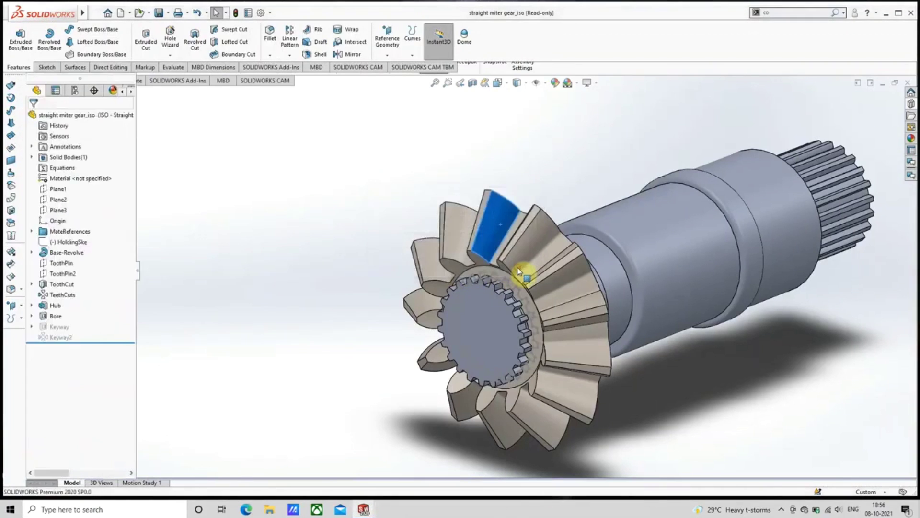
{"action": "middle_click_drag", "start_coordinate": [365, 263], "coordinate": [503, 257]}
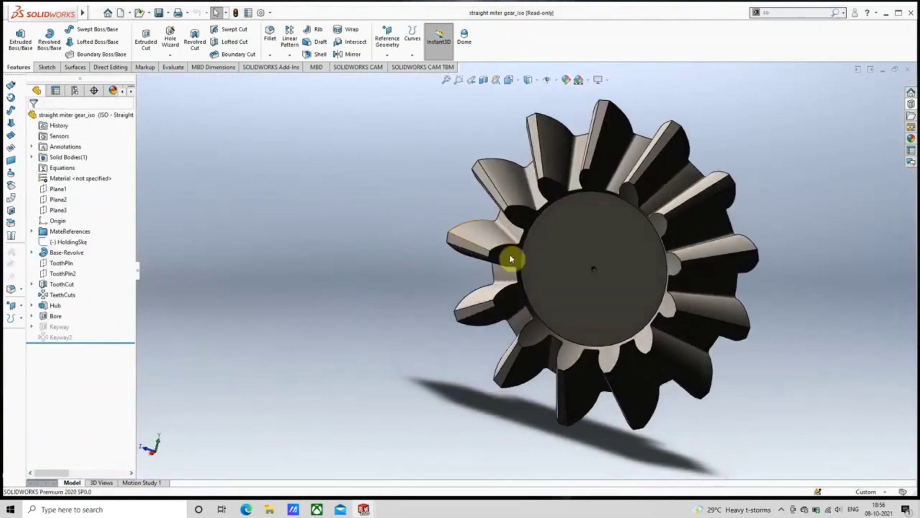
{"action": "scroll", "coordinate": [527, 300], "scroll_direction": "up", "scroll_amount": 5}
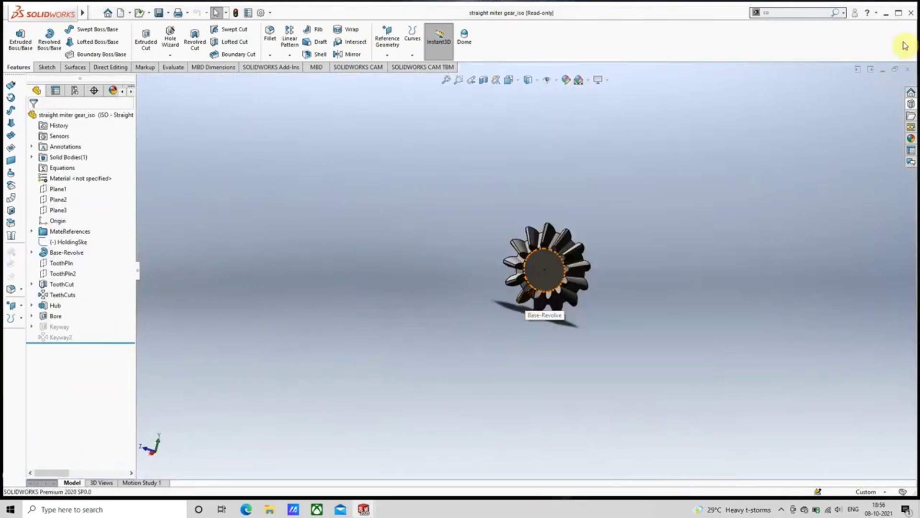
{"action": "left_click", "coordinate": [909, 70]}
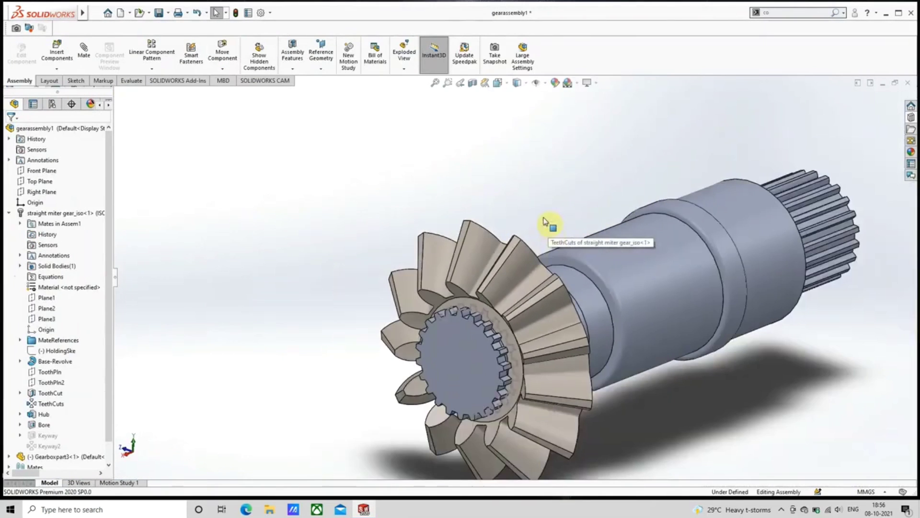
Step: Close the assembly, saving all modified documents
{"action": "middle_click_drag", "start_coordinate": [545, 222], "coordinate": [522, 180]}
{"action": "scroll", "coordinate": [467, 252], "scroll_direction": "down", "scroll_amount": 5}
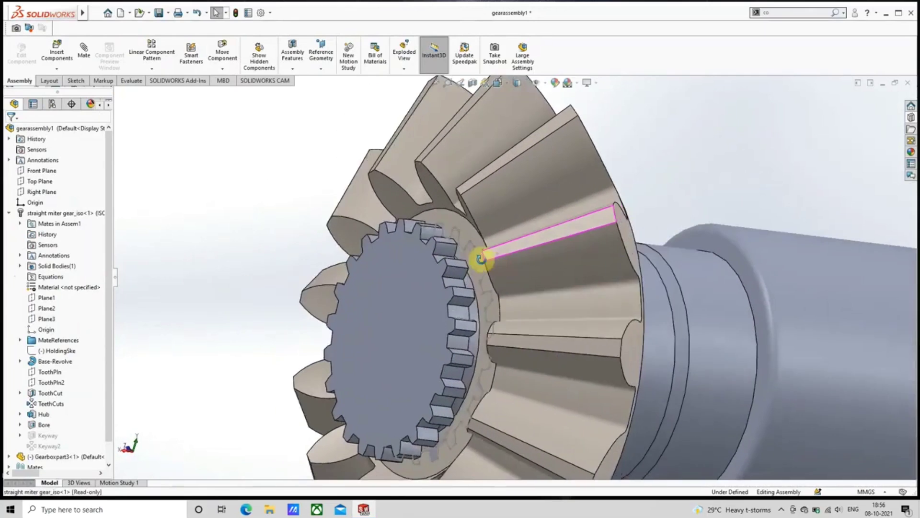
{"action": "left_click", "coordinate": [907, 85]}
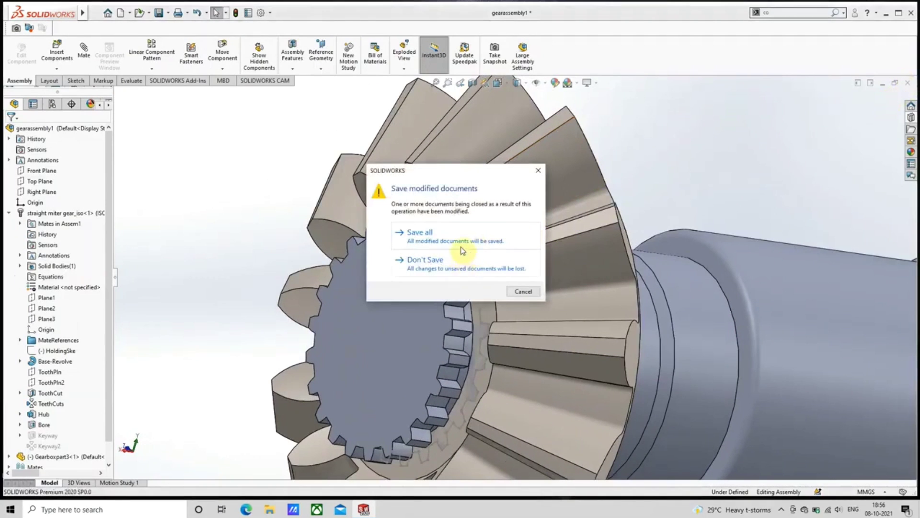
{"action": "left_click", "coordinate": [462, 242]}
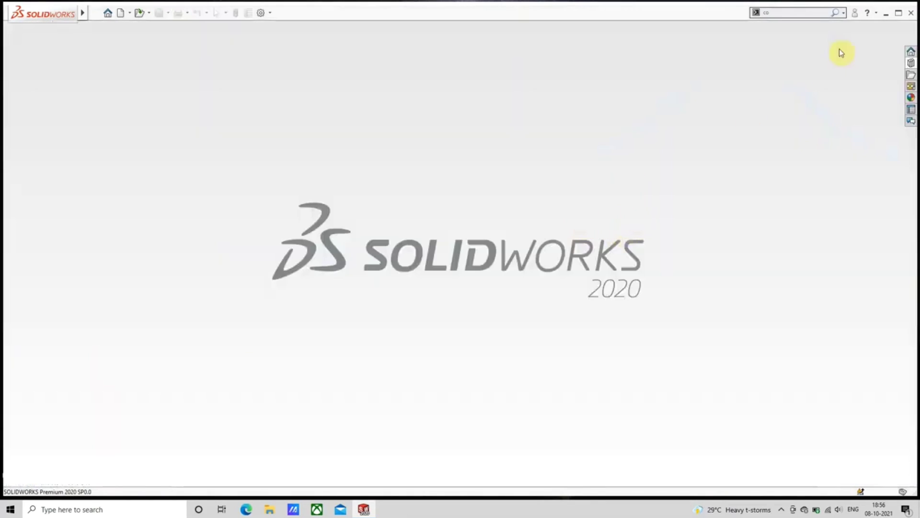
Step: Open gearassembly1 from the NISSAN GTR35 folder inside SOLIDWORKS on the DATA (E:) drive and view the gear and shaft
{"action": "key", "text": "ctrl+o"}
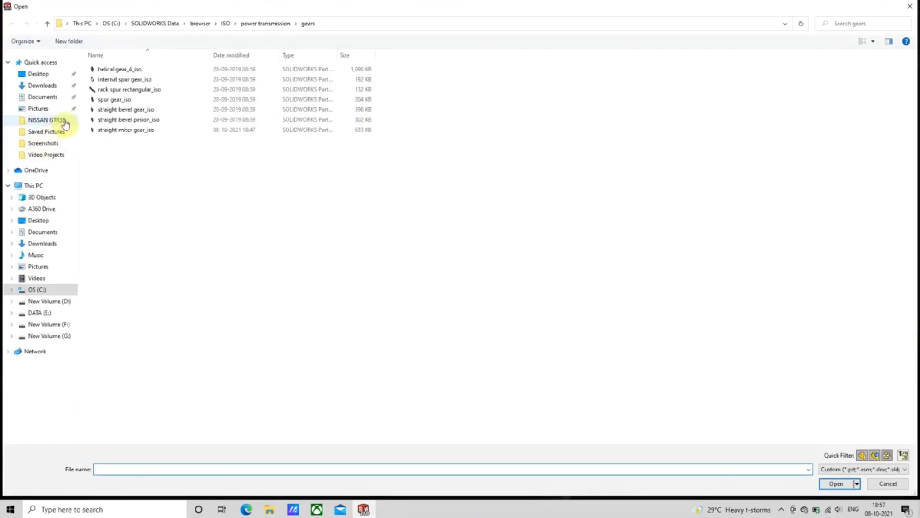
{"action": "left_click", "coordinate": [34, 186]}
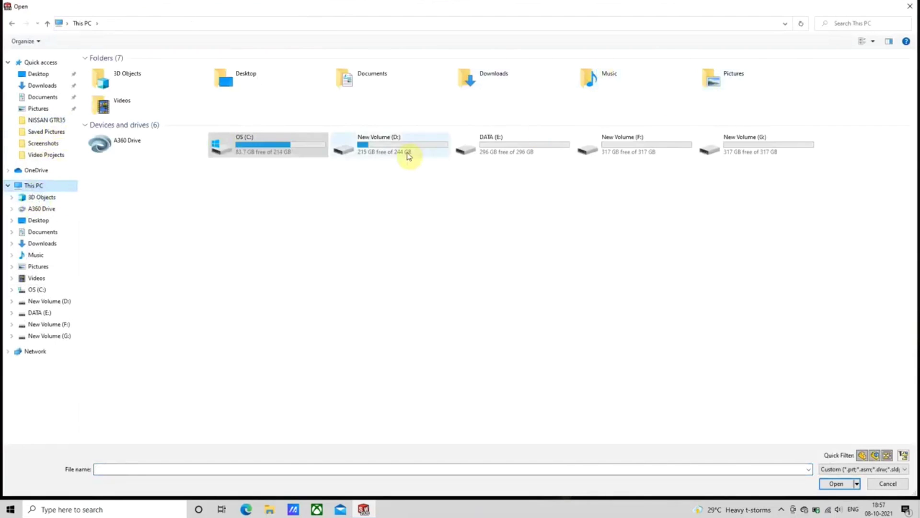
{"action": "double_click", "coordinate": [499, 150]}
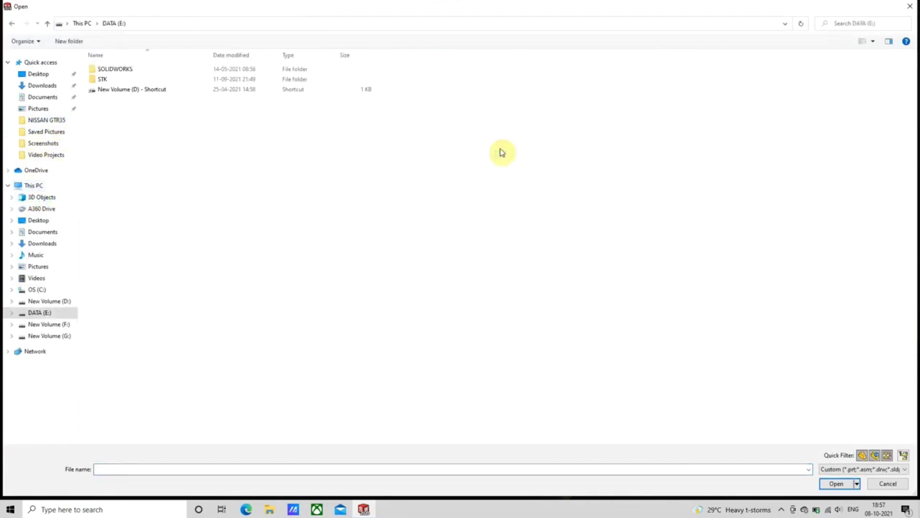
{"action": "double_click", "coordinate": [140, 72]}
{"action": "double_click", "coordinate": [140, 72]}
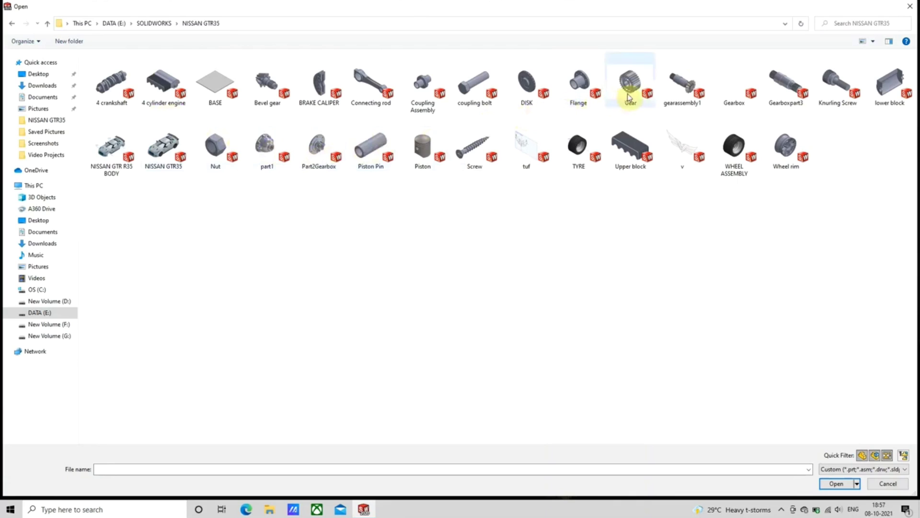
{"action": "left_click", "coordinate": [676, 89]}
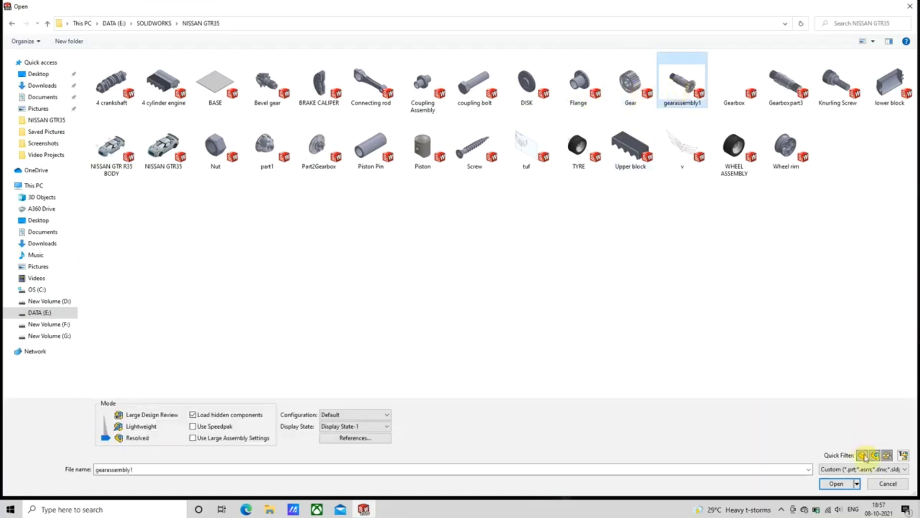
{"action": "left_click", "coordinate": [852, 483]}
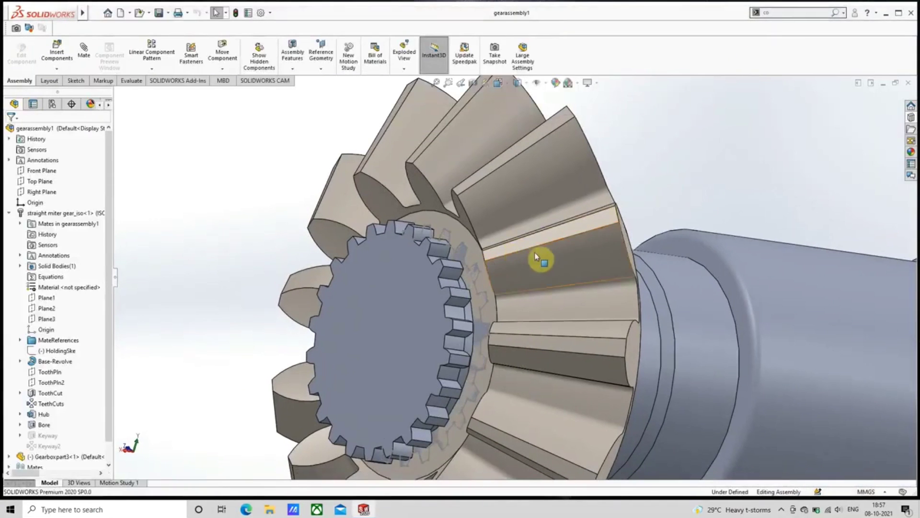
{"action": "scroll", "coordinate": [538, 256], "scroll_direction": "up", "scroll_amount": 3}
{"action": "middle_click_drag", "start_coordinate": [589, 294], "coordinate": [605, 294]}
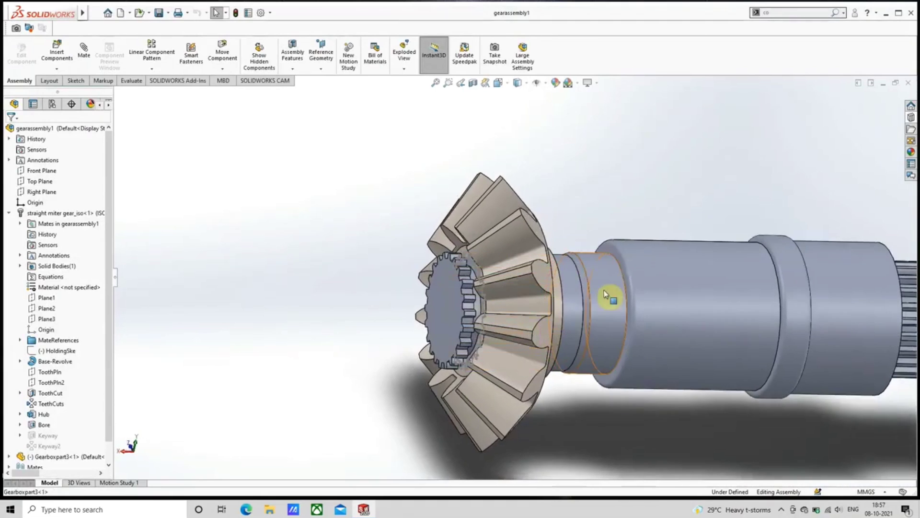
Step: Delete the splined gearbox shaft component from the assembly, dismissing the rebuild report
{"action": "right_click", "coordinate": [653, 273]}
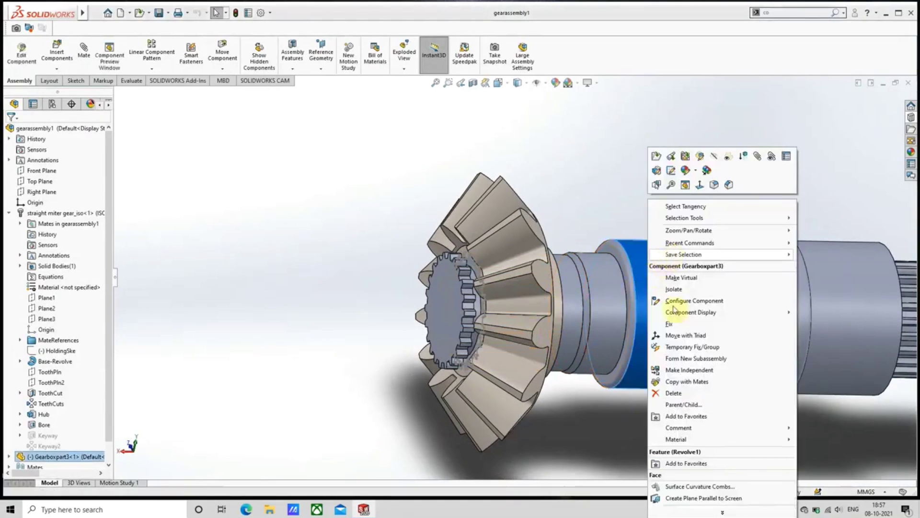
{"action": "left_click", "coordinate": [680, 393]}
{"action": "key", "text": "Return"}
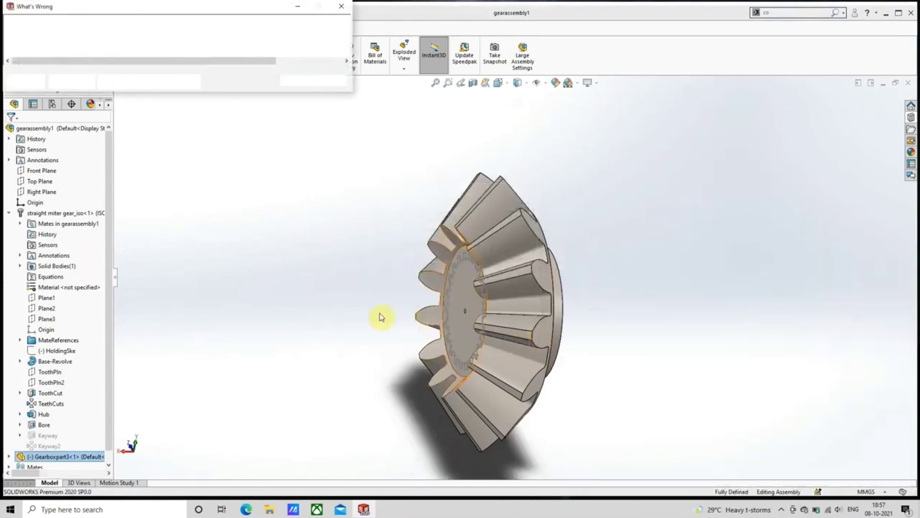
{"action": "left_click", "coordinate": [294, 82]}
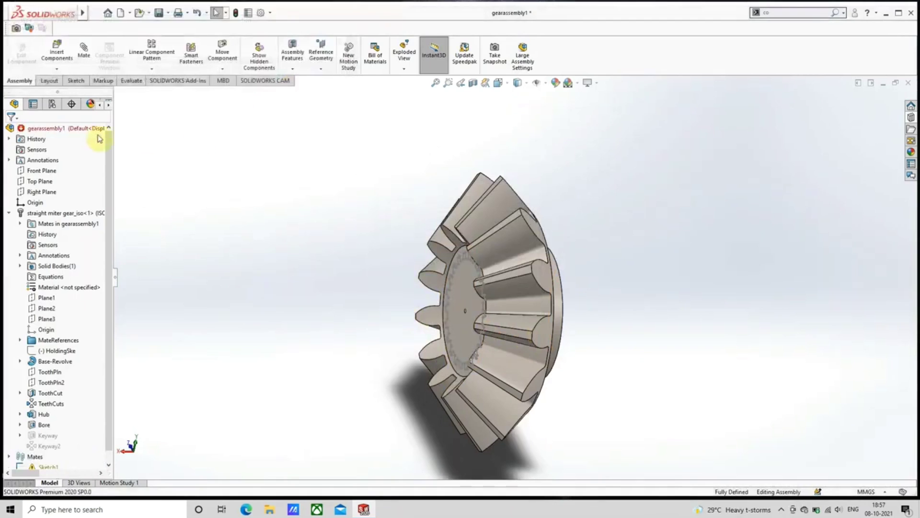
{"action": "left_click", "coordinate": [72, 128]}
{"action": "right_click", "coordinate": [72, 128]}
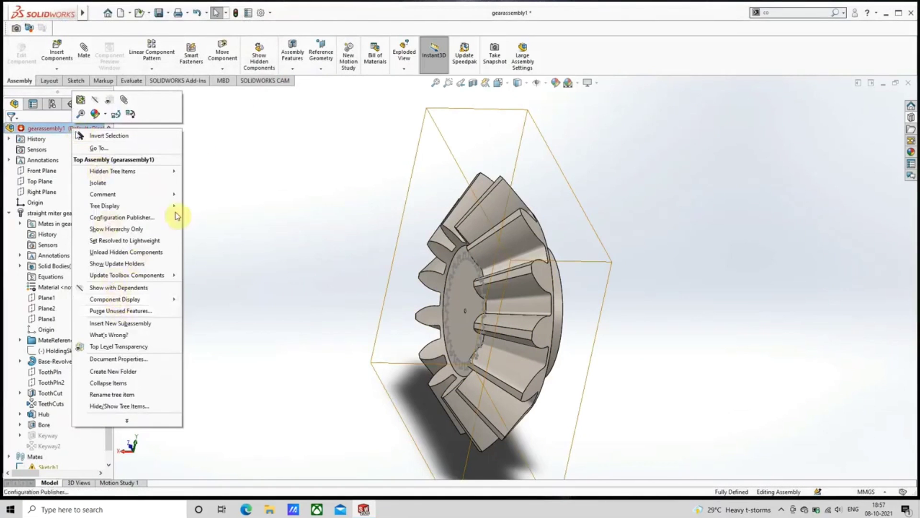
{"action": "left_click", "coordinate": [283, 178]}
{"action": "scroll", "coordinate": [185, 280], "scroll_direction": "up", "scroll_amount": 2}
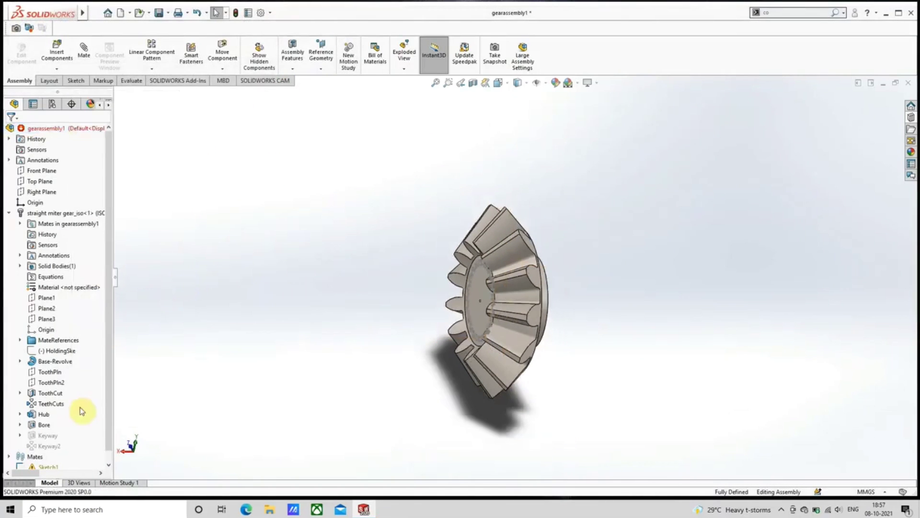
Step: Delete the gear's Coincident1 mate from the assembly and dismiss the rebuild report
{"action": "scroll", "coordinate": [72, 408], "scroll_direction": "down", "scroll_amount": 1}
{"action": "mouse_move", "coordinate": [32, 456]}
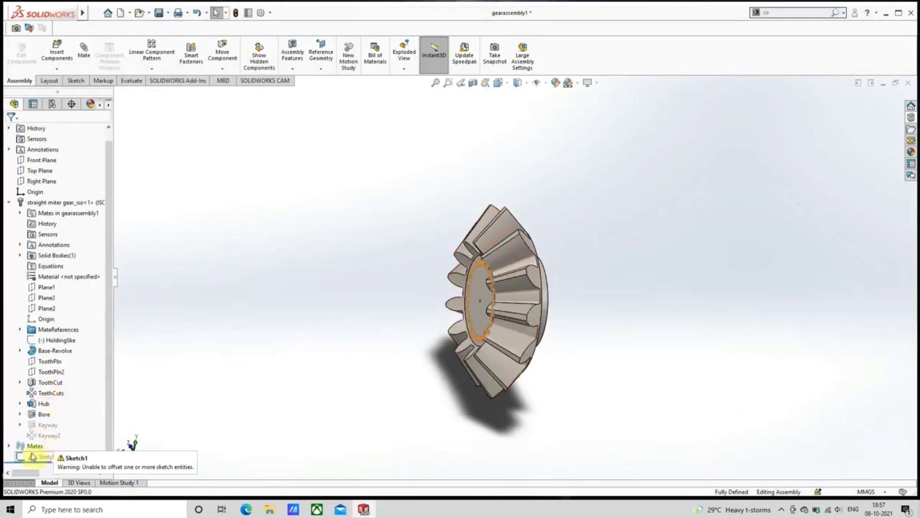
{"action": "left_click", "coordinate": [9, 445]}
{"action": "scroll", "coordinate": [67, 436], "scroll_direction": "down", "scroll_amount": 1}
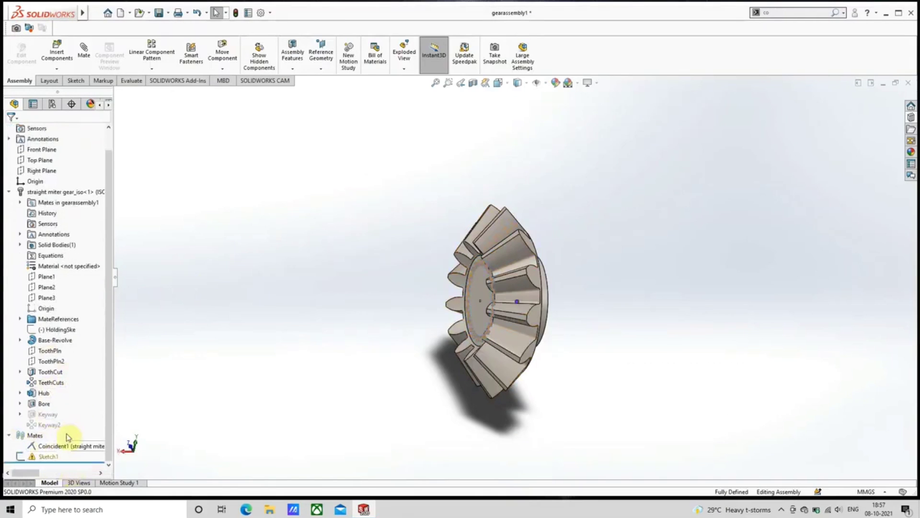
{"action": "left_click", "coordinate": [72, 447]}
{"action": "right_click", "coordinate": [72, 446]}
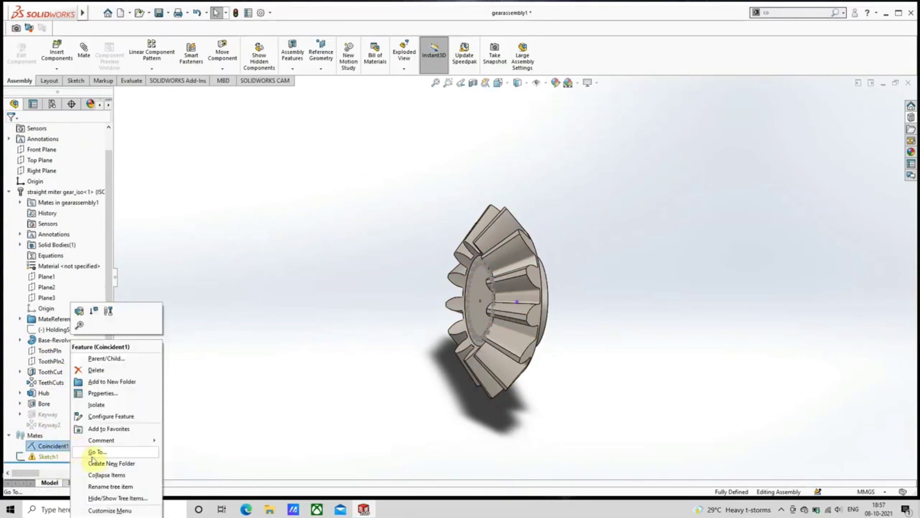
{"action": "left_click", "coordinate": [96, 370]}
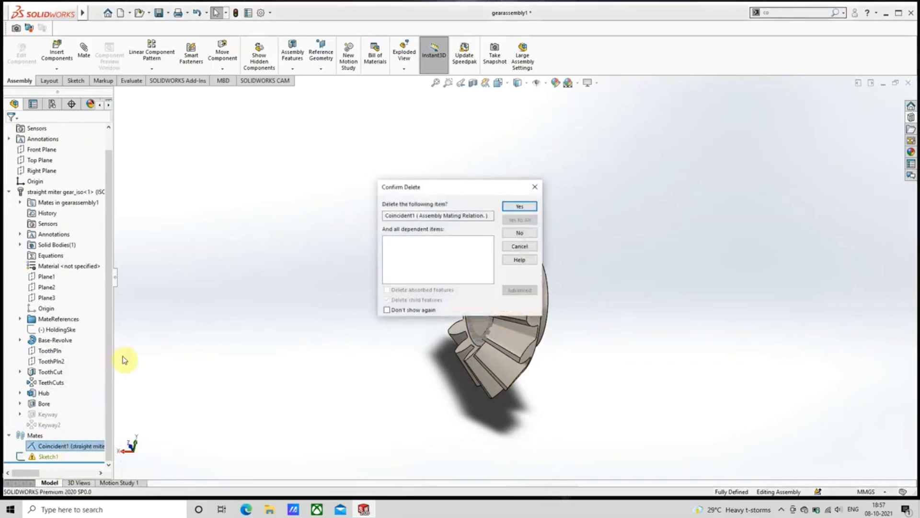
{"action": "left_click", "coordinate": [519, 206]}
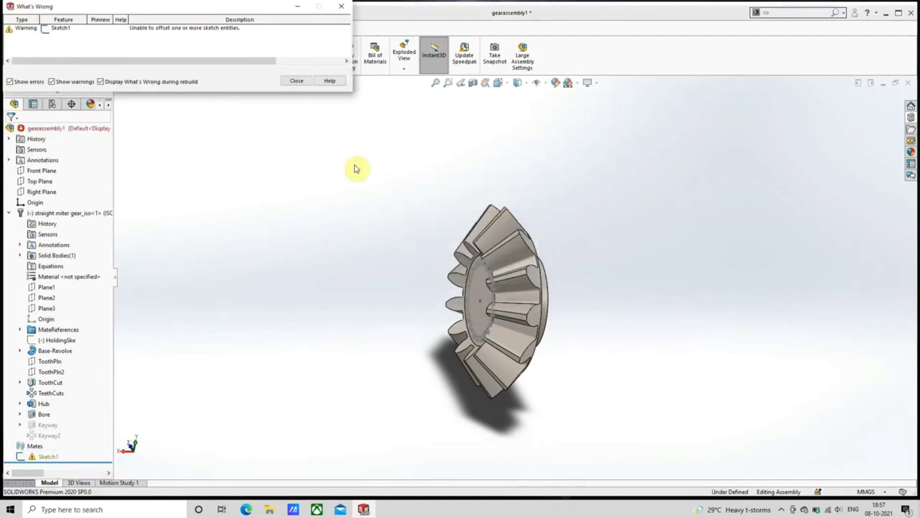
{"action": "left_click", "coordinate": [294, 77]}
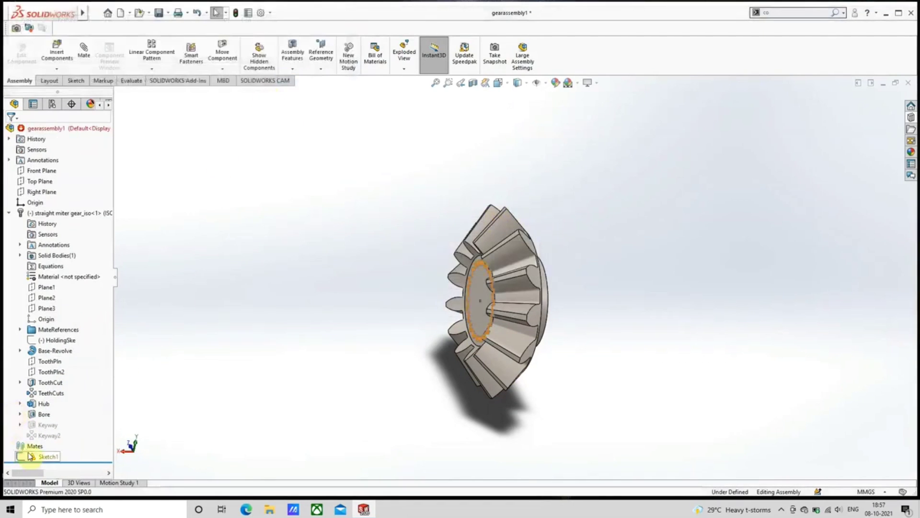
Step: Inspect the spline profile on the gear's end face and collapse all expanded items in the assembly tree
{"action": "scroll", "coordinate": [506, 347], "scroll_direction": "down", "scroll_amount": 4}
{"action": "middle_click_drag", "start_coordinate": [507, 346], "coordinate": [570, 314]}
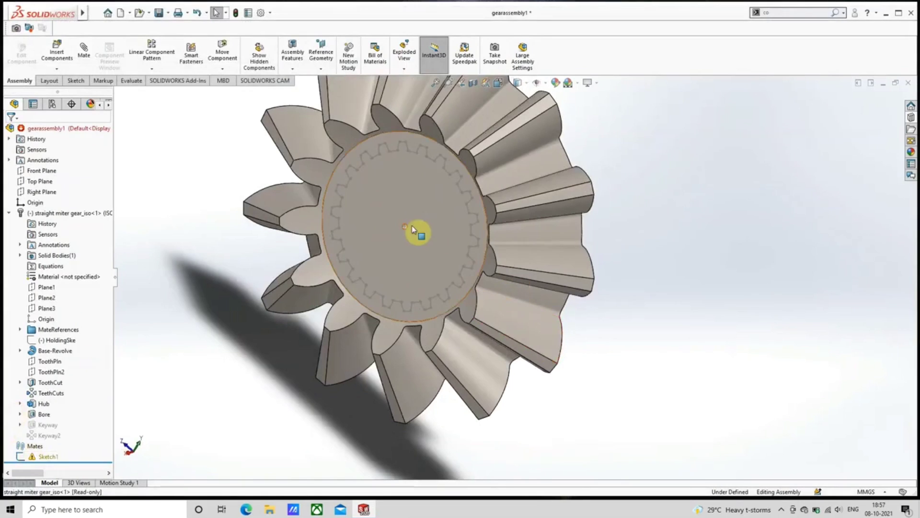
{"action": "left_click", "coordinate": [474, 219]}
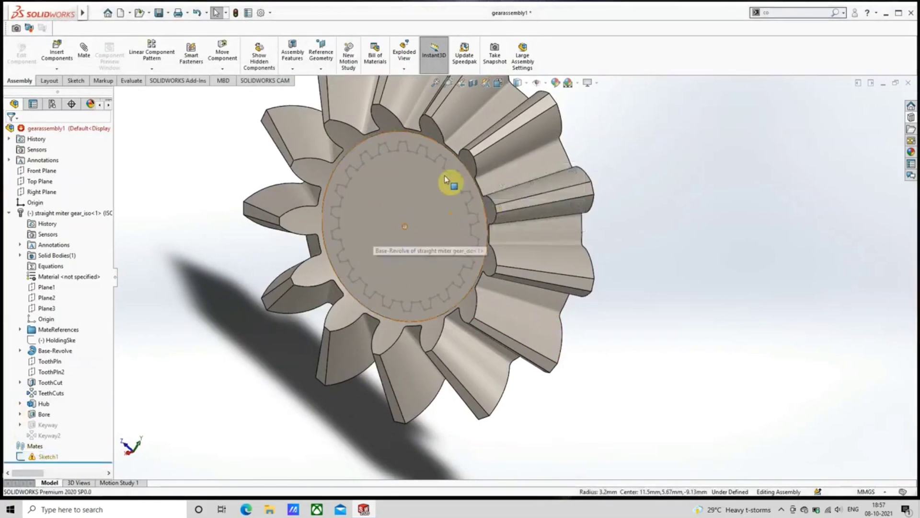
{"action": "right_click", "coordinate": [52, 457]}
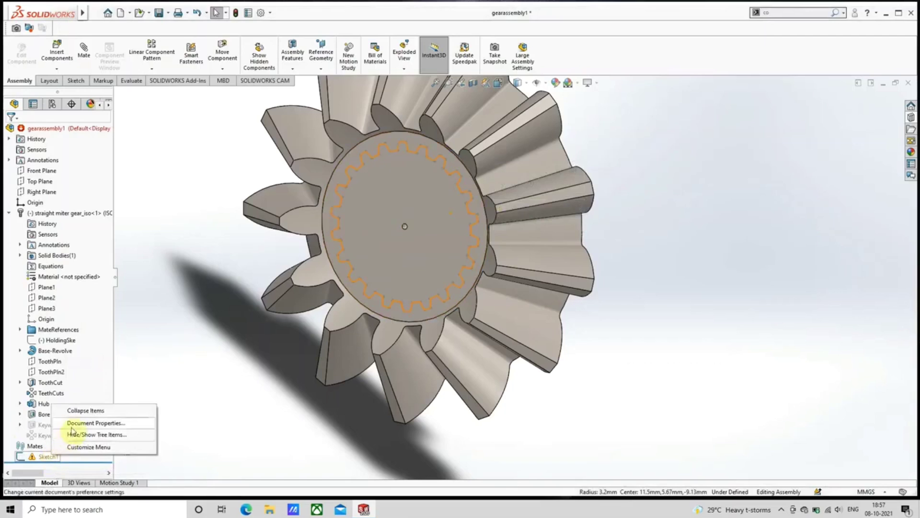
{"action": "left_click", "coordinate": [84, 411]}
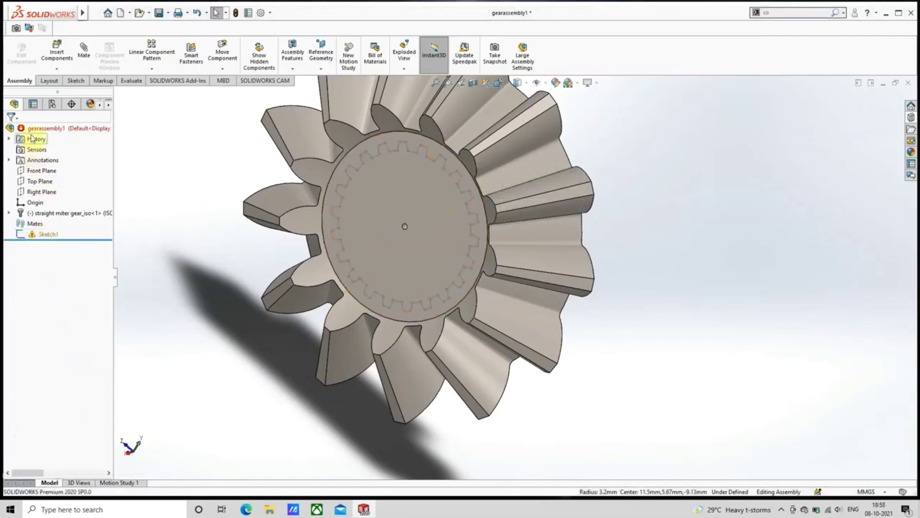
Step: Start a new assembly sketch on the gear's end face and convert an edge of the spline profile into it
{"action": "right_click", "coordinate": [382, 180]}
{"action": "left_click", "coordinate": [403, 149]}
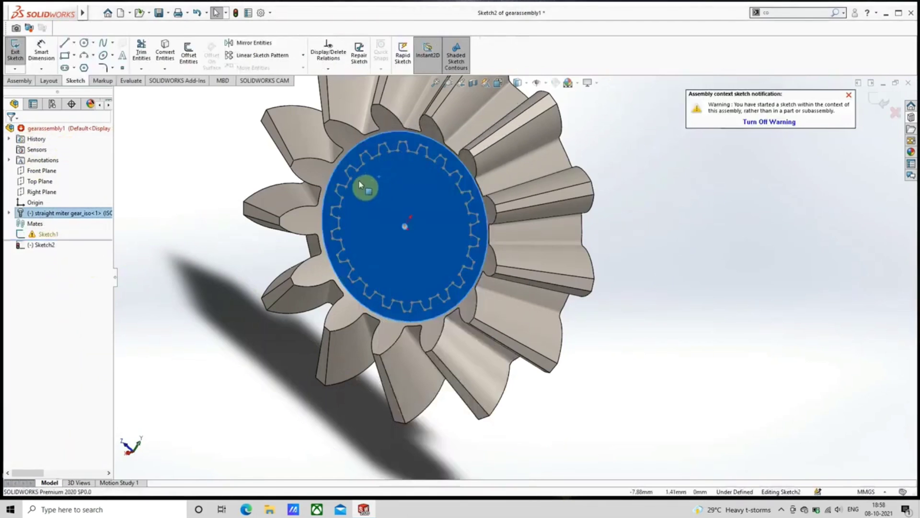
{"action": "left_click", "coordinate": [849, 97]}
{"action": "scroll", "coordinate": [417, 168], "scroll_direction": "down", "scroll_amount": 5}
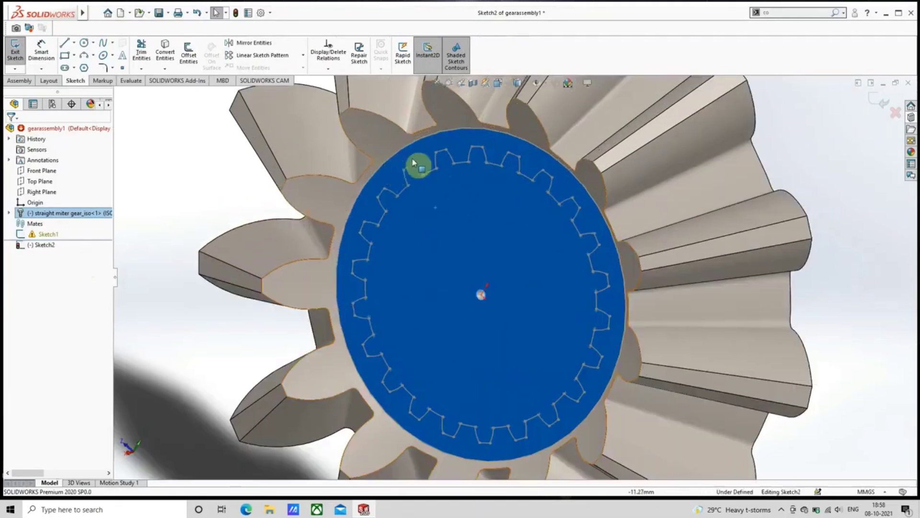
{"action": "left_click", "coordinate": [419, 172]}
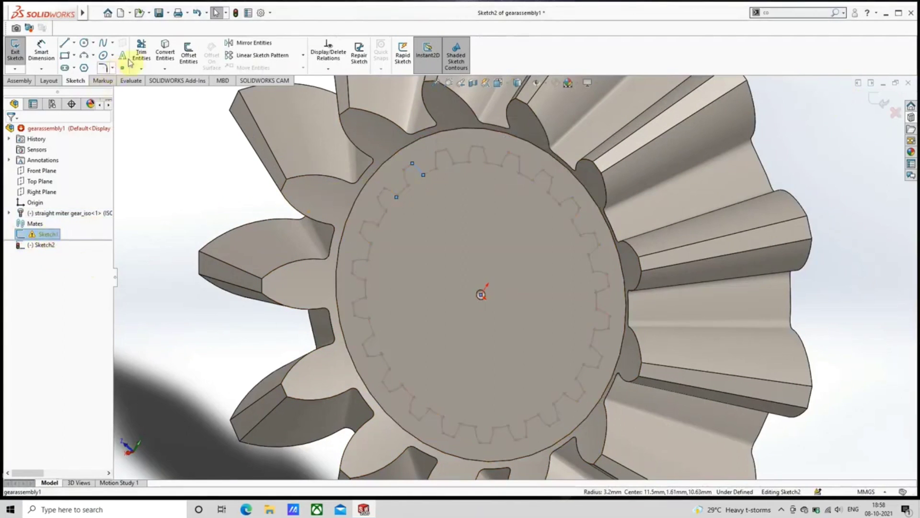
{"action": "left_click", "coordinate": [167, 57]}
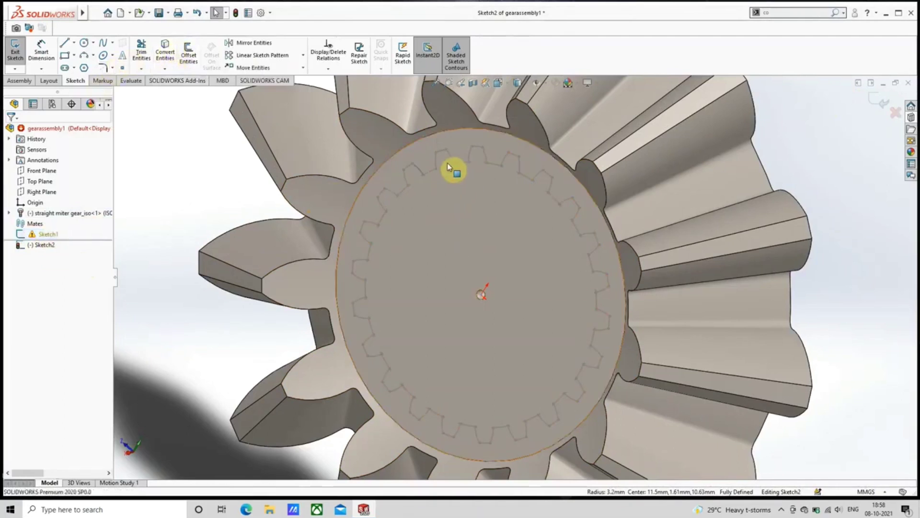
{"action": "left_click", "coordinate": [436, 164]}
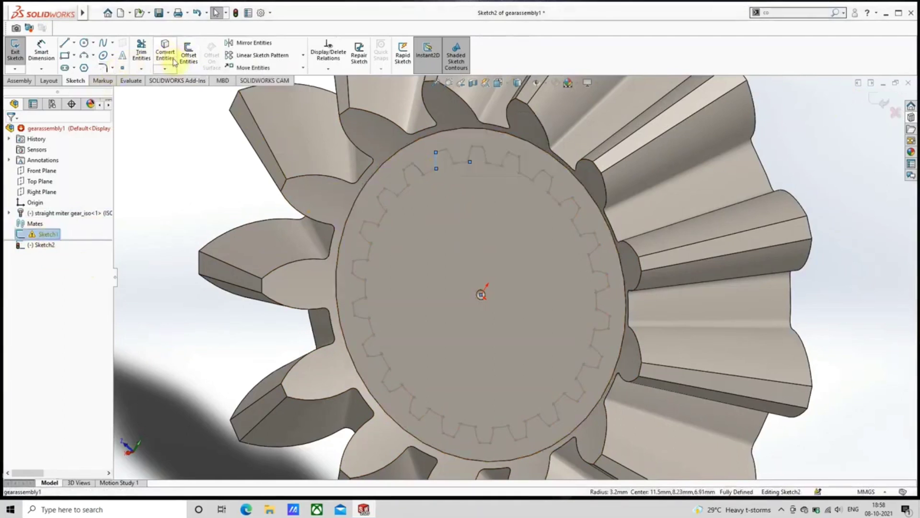
{"action": "left_click", "coordinate": [188, 55]}
{"action": "key", "text": "f"}
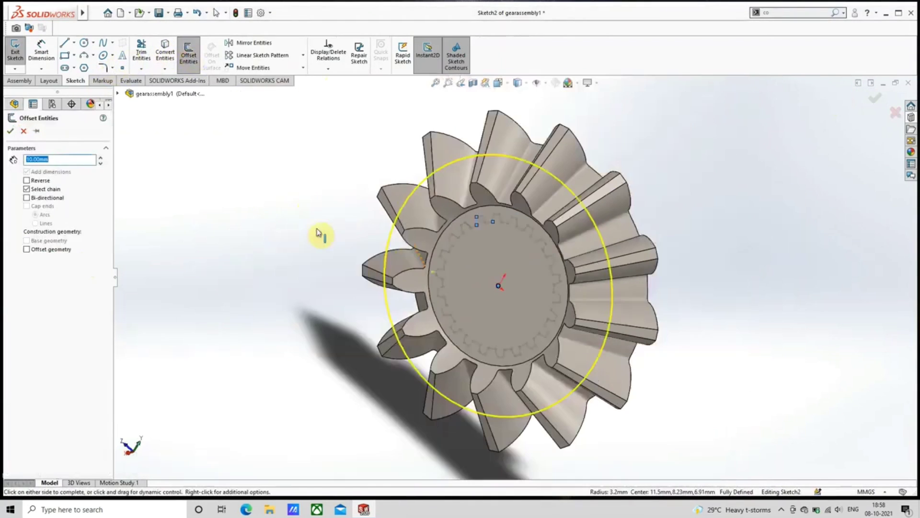
{"action": "key", "text": "Escape"}
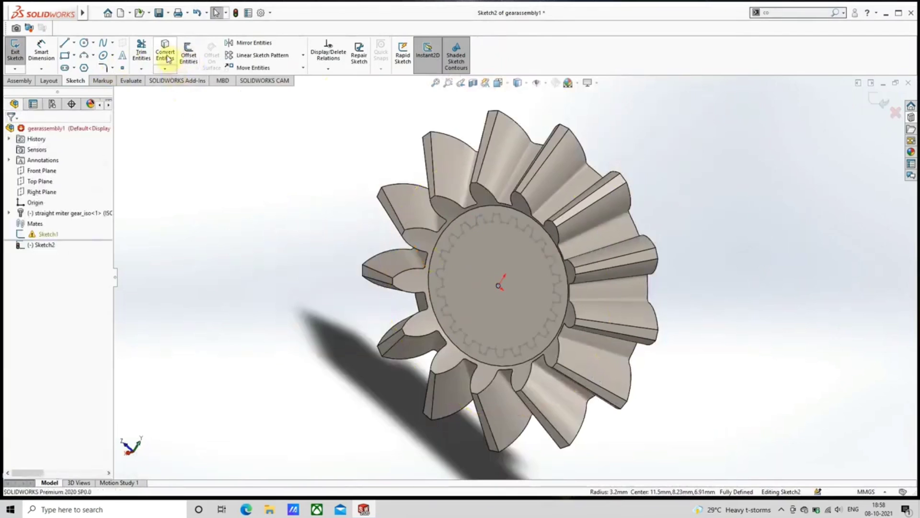
Step: Exit the new sketch on the gear's end face, keeping its converted geometry
{"action": "right_click", "coordinate": [48, 238]}
{"action": "left_click", "coordinate": [29, 288]}
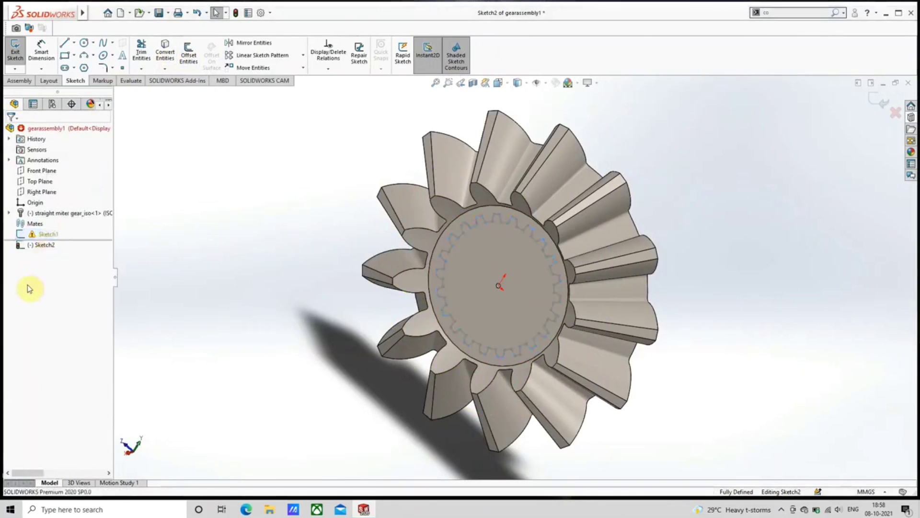
{"action": "left_click", "coordinate": [886, 104]}
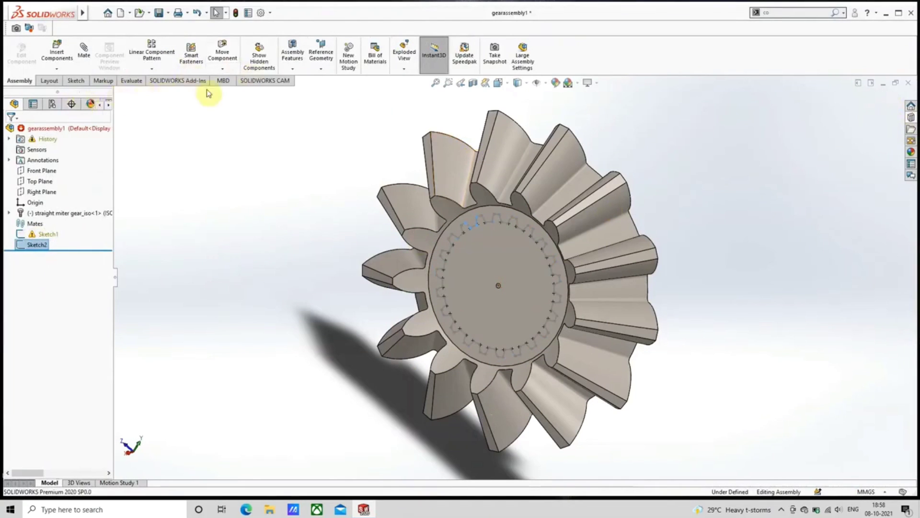
Step: Examine the sketched spline teeth and converted geometry on the gear's end face up close and from another angle
{"action": "left_click", "coordinate": [48, 80]}
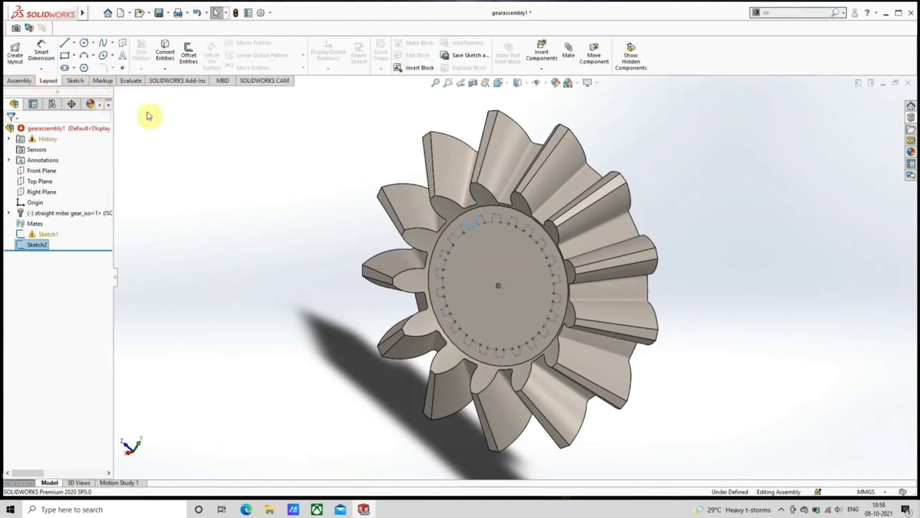
{"action": "left_click", "coordinate": [366, 232]}
{"action": "scroll", "coordinate": [474, 238], "scroll_direction": "down", "scroll_amount": 3}
{"action": "scroll", "coordinate": [475, 238], "scroll_direction": "down", "scroll_amount": 3}
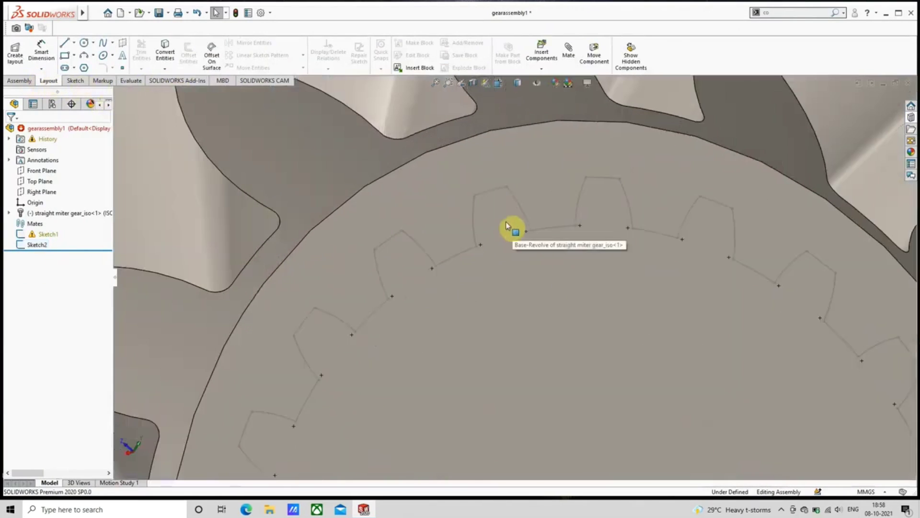
{"action": "left_click", "coordinate": [475, 214]}
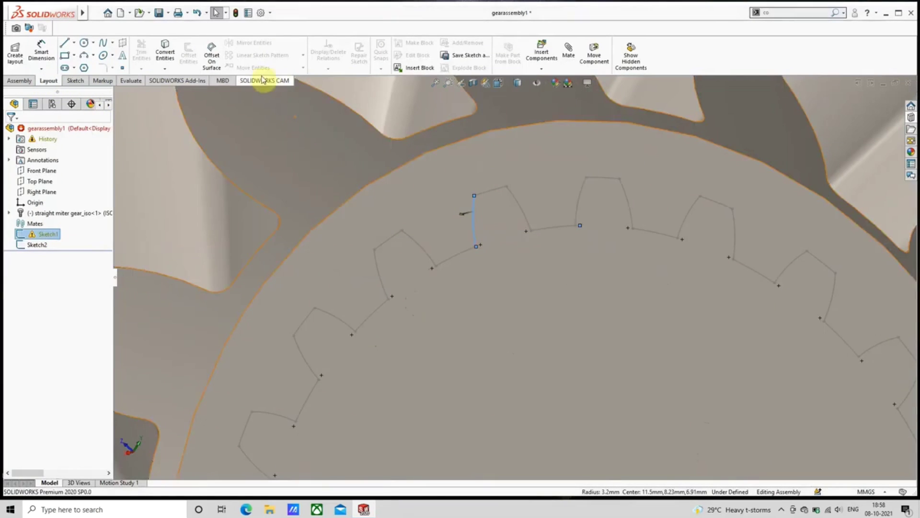
{"action": "scroll", "coordinate": [422, 232], "scroll_direction": "up", "scroll_amount": 5}
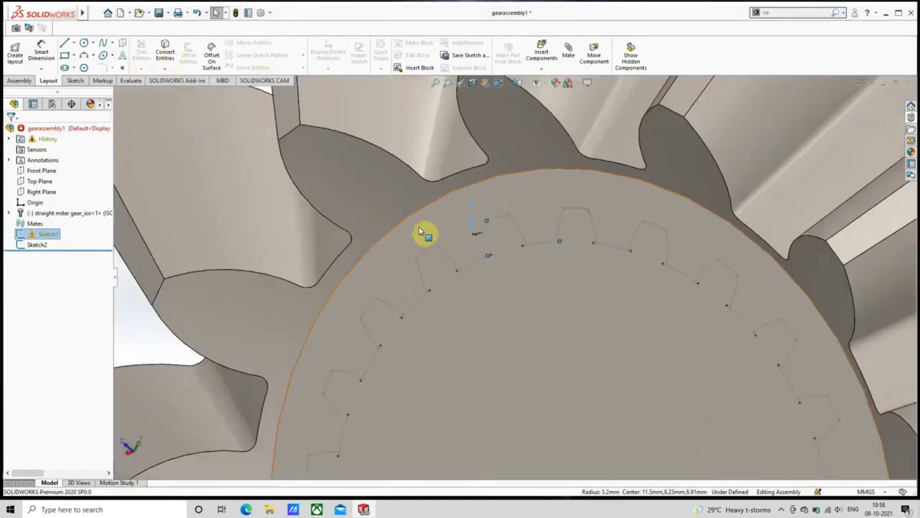
{"action": "left_click", "coordinate": [37, 248]}
{"action": "left_click", "coordinate": [178, 243]}
{"action": "scroll", "coordinate": [179, 242], "scroll_direction": "up", "scroll_amount": 4}
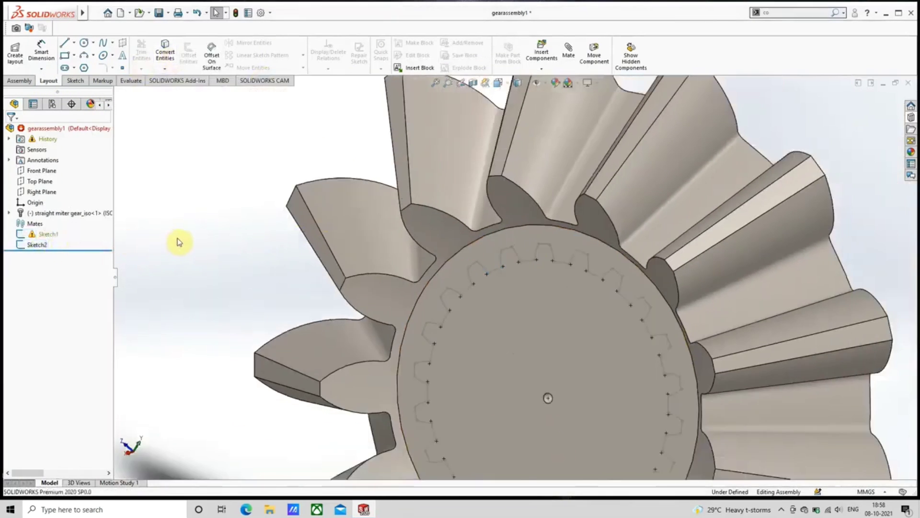
{"action": "middle_click_drag", "start_coordinate": [270, 227], "coordinate": [443, 358]}
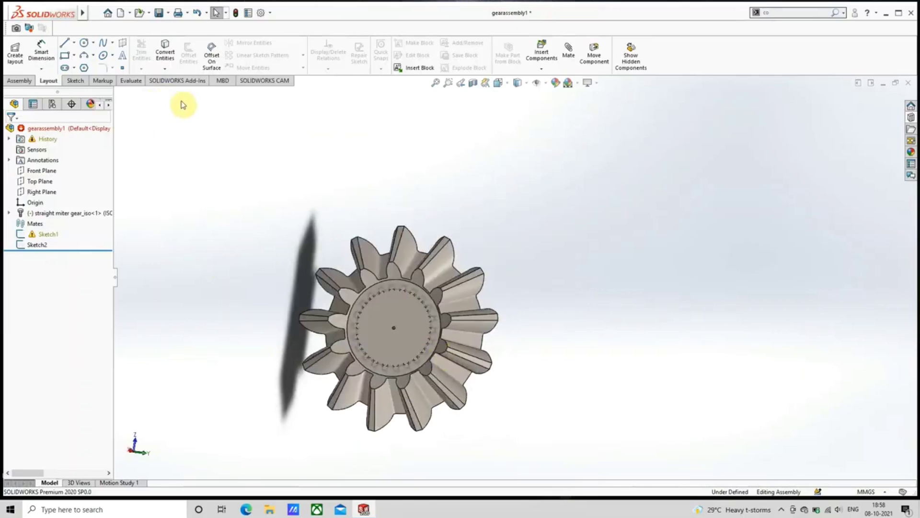
Step: Close the gear assembly, saving all modified documents
{"action": "left_click", "coordinate": [77, 81]}
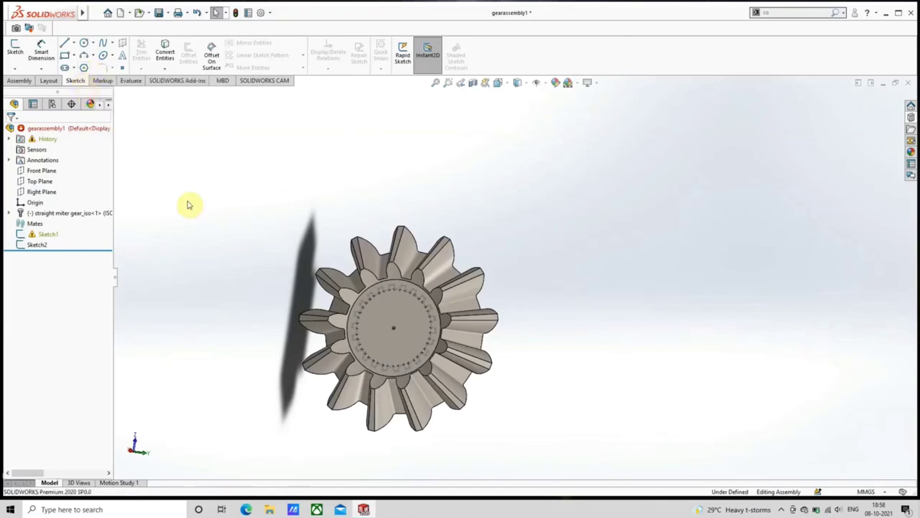
{"action": "scroll", "coordinate": [394, 306], "scroll_direction": "down", "scroll_amount": 3}
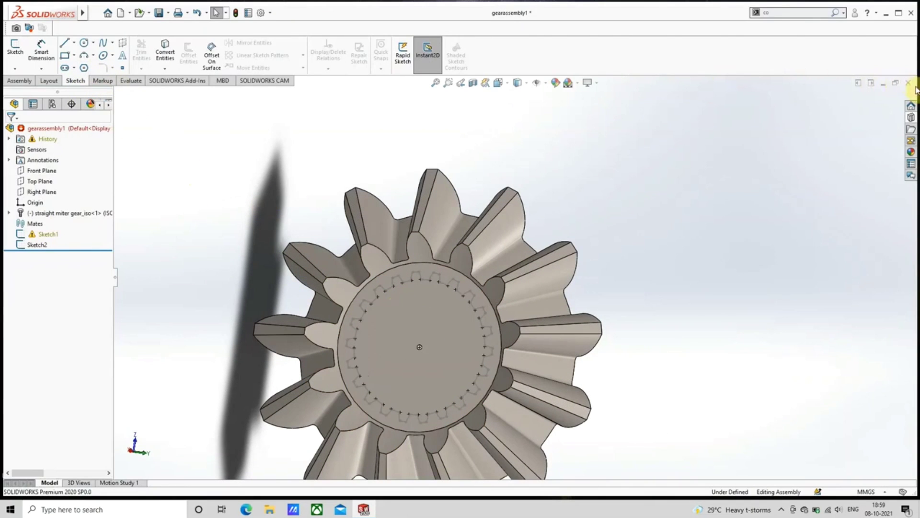
{"action": "scroll", "coordinate": [523, 306], "scroll_direction": "up", "scroll_amount": 3}
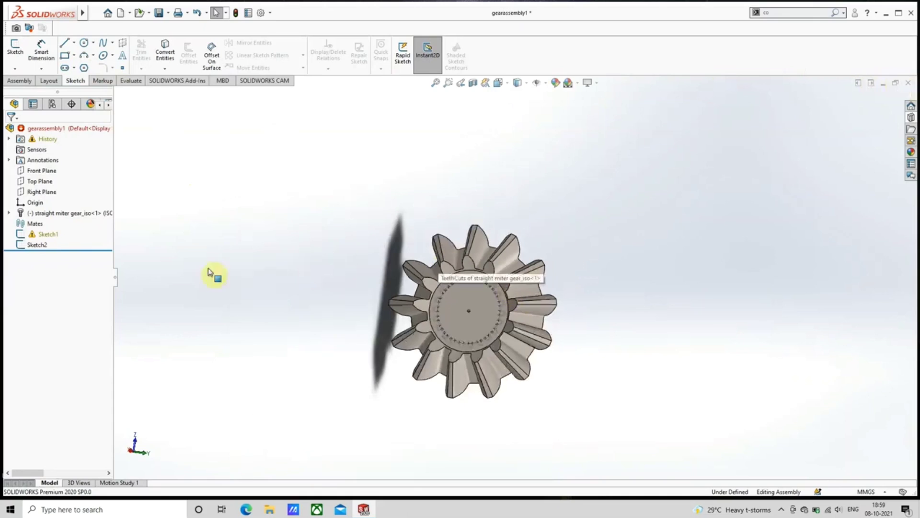
{"action": "left_click", "coordinate": [908, 84]}
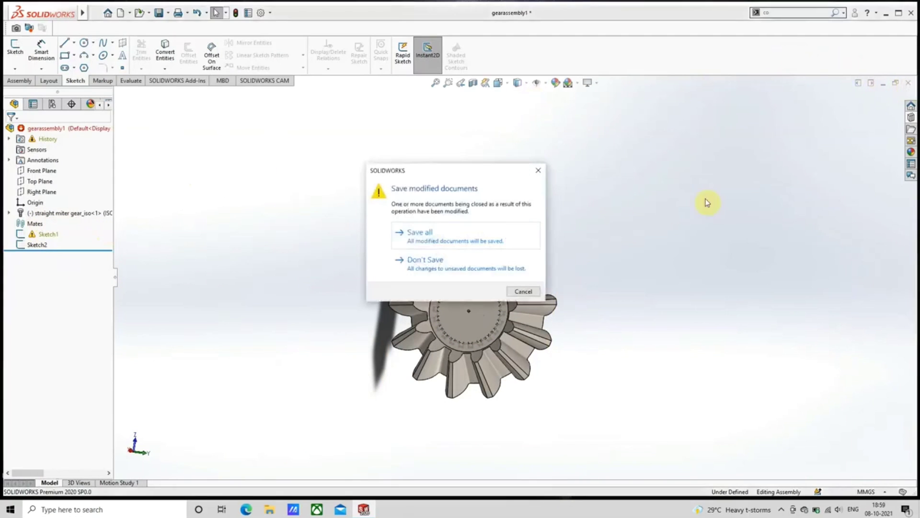
{"action": "left_click", "coordinate": [425, 243]}
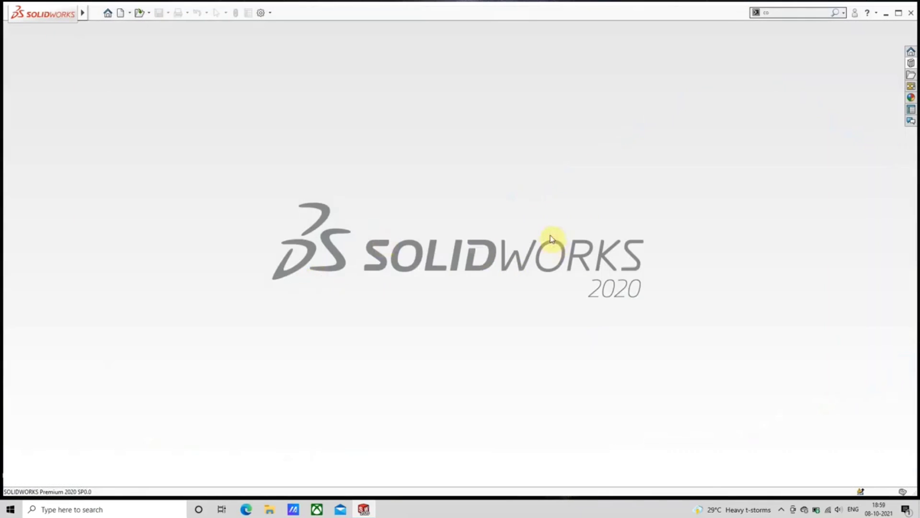
Step: Copy the gearassembly1 file in the file browser without opening it
{"action": "key", "text": "ctrl+o"}
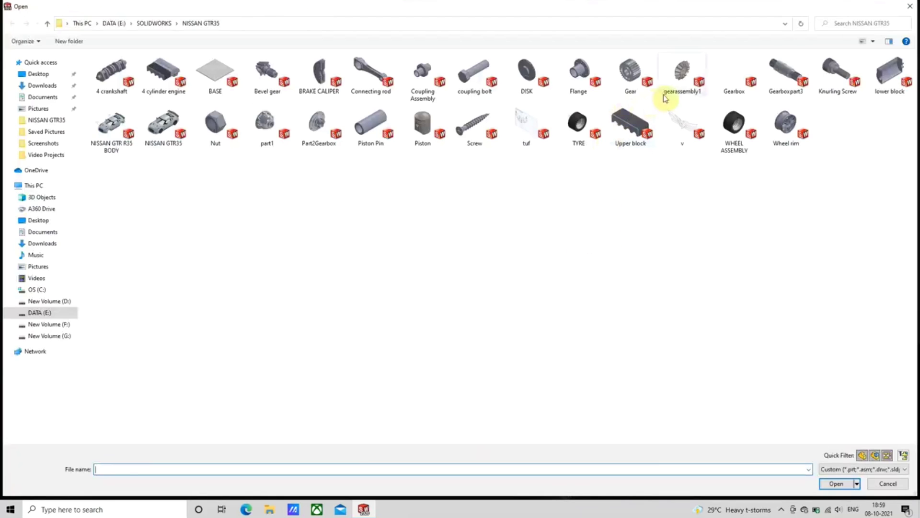
{"action": "left_click", "coordinate": [675, 85]}
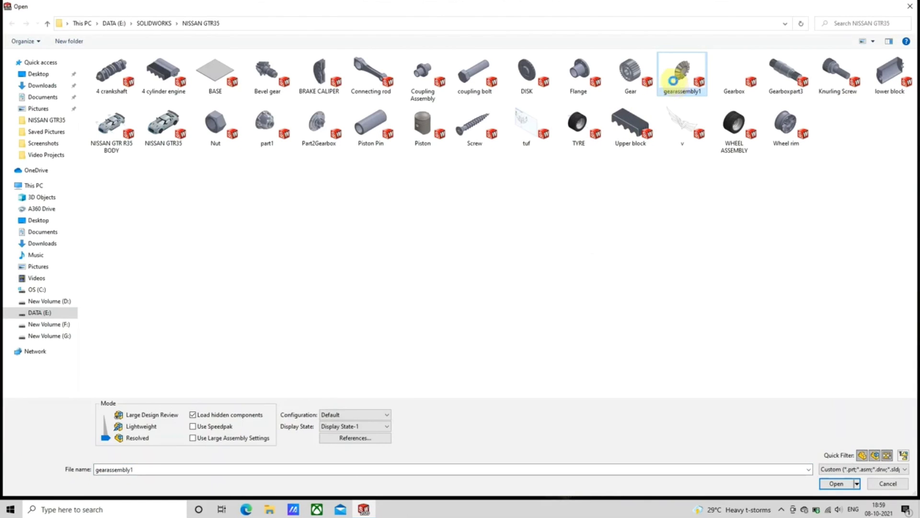
{"action": "right_click", "coordinate": [674, 81]}
{"action": "left_click", "coordinate": [722, 268]}
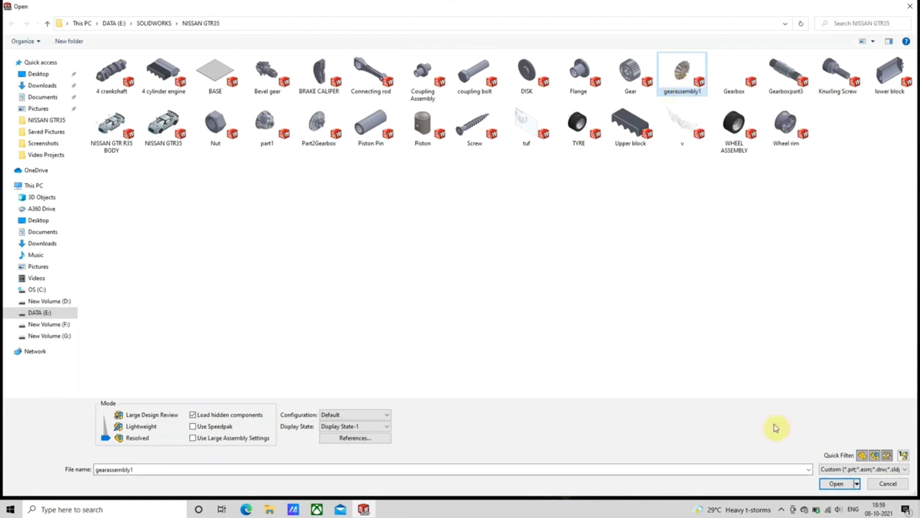
{"action": "left_click", "coordinate": [913, 6]}
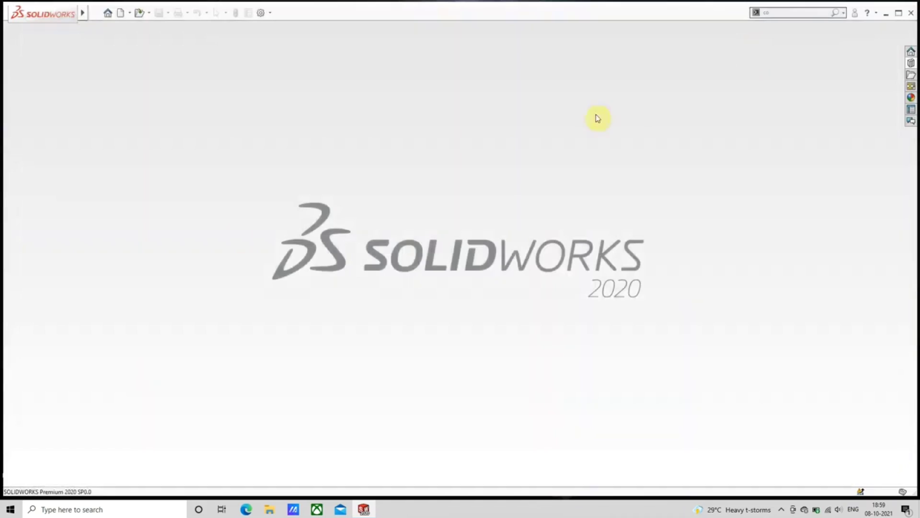
Step: Create a new part document
{"action": "left_click", "coordinate": [121, 14]}
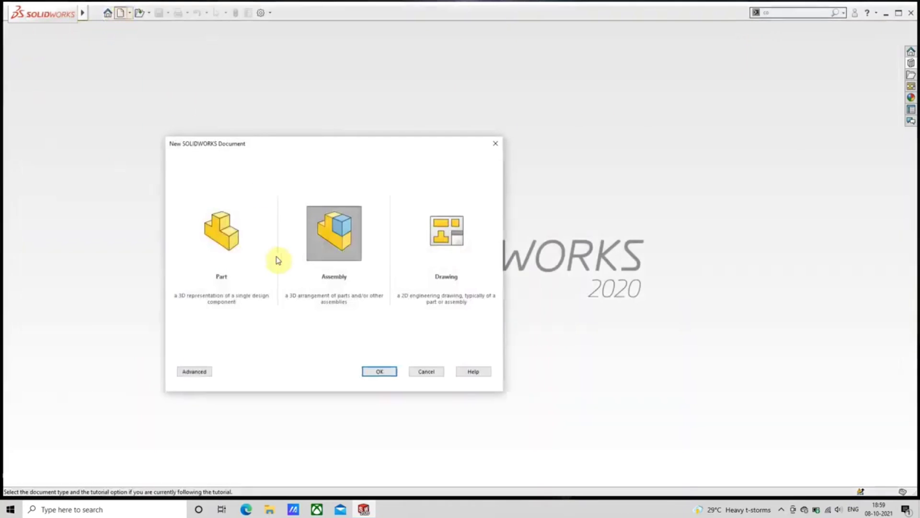
{"action": "left_click", "coordinate": [254, 254]}
{"action": "left_click", "coordinate": [377, 371]}
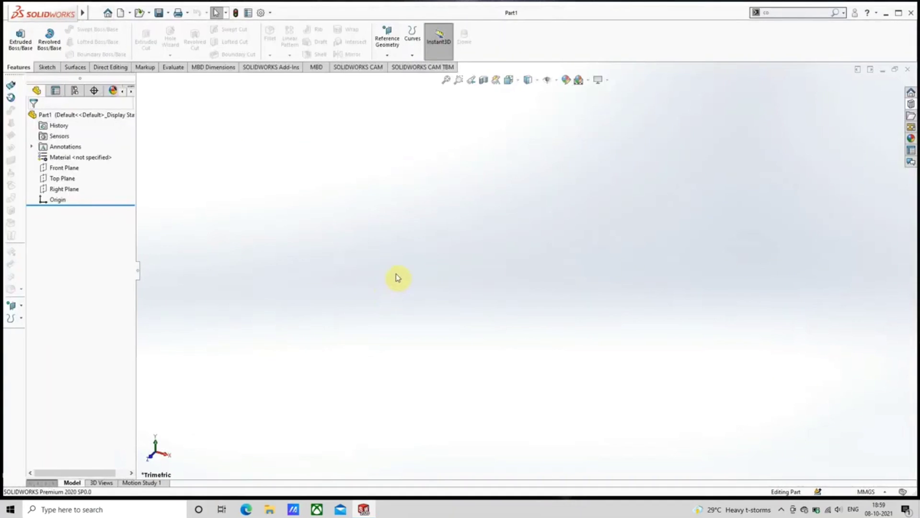
Step: Try to paste the copied gear assembly into the empty part, and close the part
{"action": "right_click", "coordinate": [396, 278]}
{"action": "left_click", "coordinate": [303, 231]}
{"action": "key", "text": "ctrl+v"}
{"action": "left_click", "coordinate": [512, 253]}
{"action": "key", "text": "ctrl+v"}
{"action": "left_click", "coordinate": [509, 254]}
{"action": "left_click", "coordinate": [907, 69]}
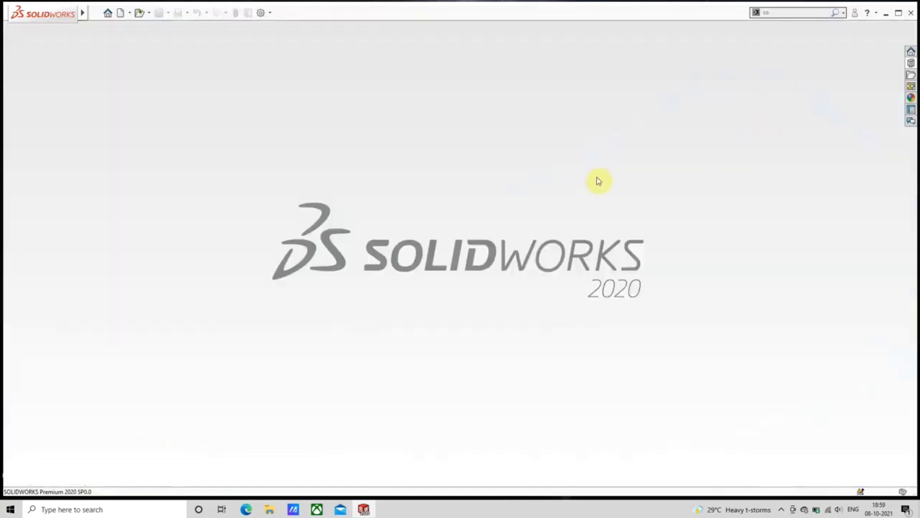
Step: Open the gearassembly1 assembly and dismiss the rebuild warning
{"action": "key", "text": "ctrl+o"}
{"action": "left_click", "coordinate": [679, 81]}
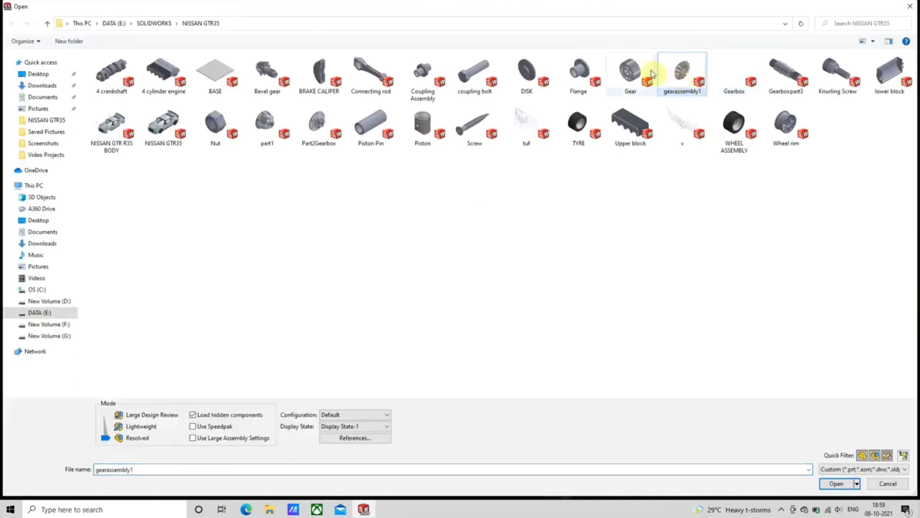
{"action": "left_click", "coordinate": [836, 485]}
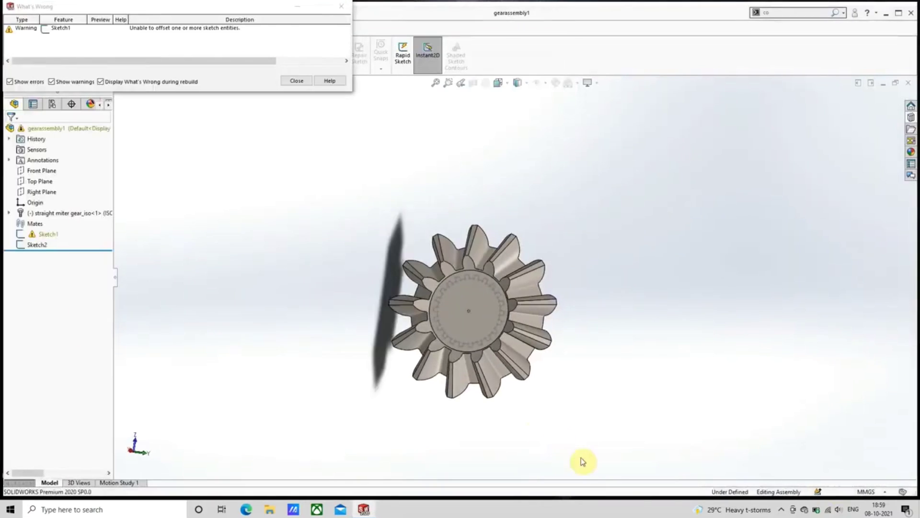
{"action": "left_click", "coordinate": [297, 80]}
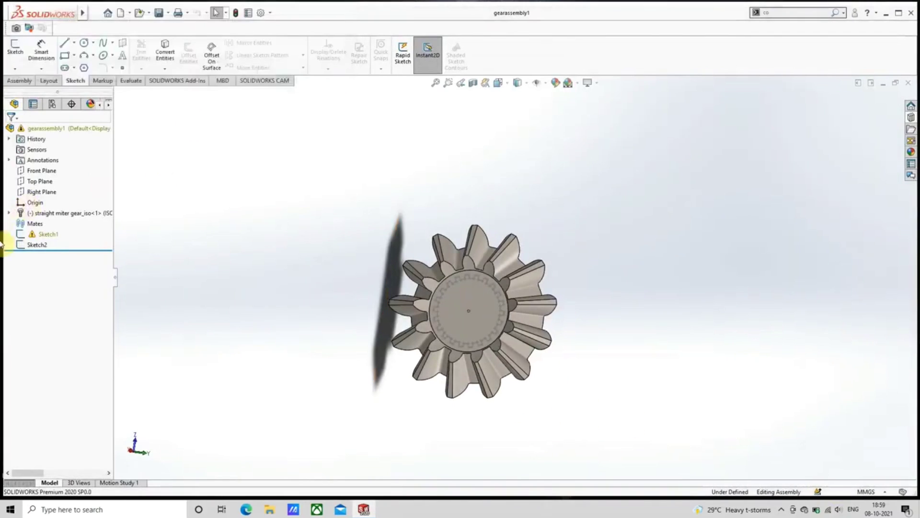
{"action": "right_click", "coordinate": [74, 128]}
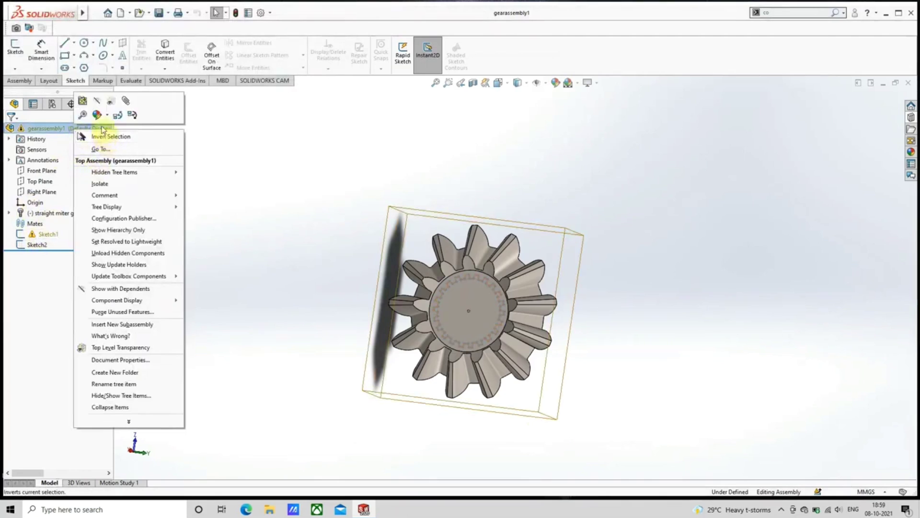
{"action": "left_click", "coordinate": [126, 102]}
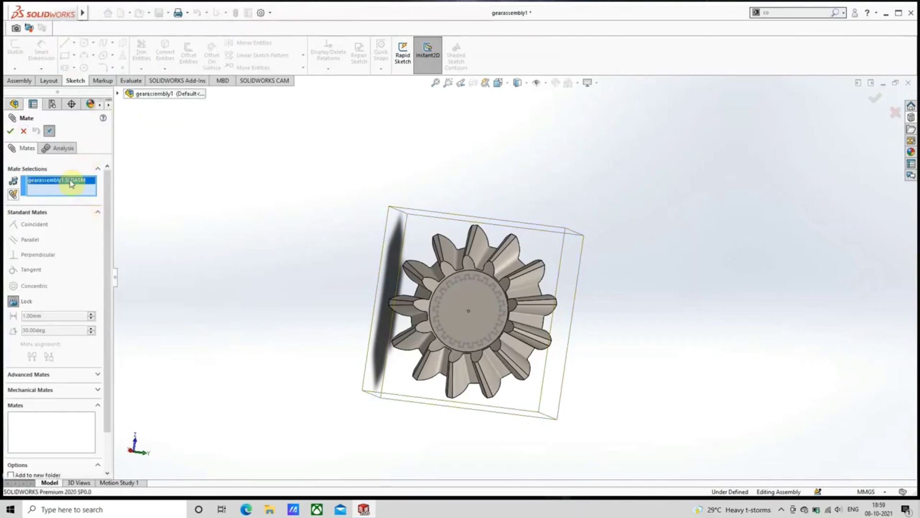
{"action": "key", "text": "Delete"}
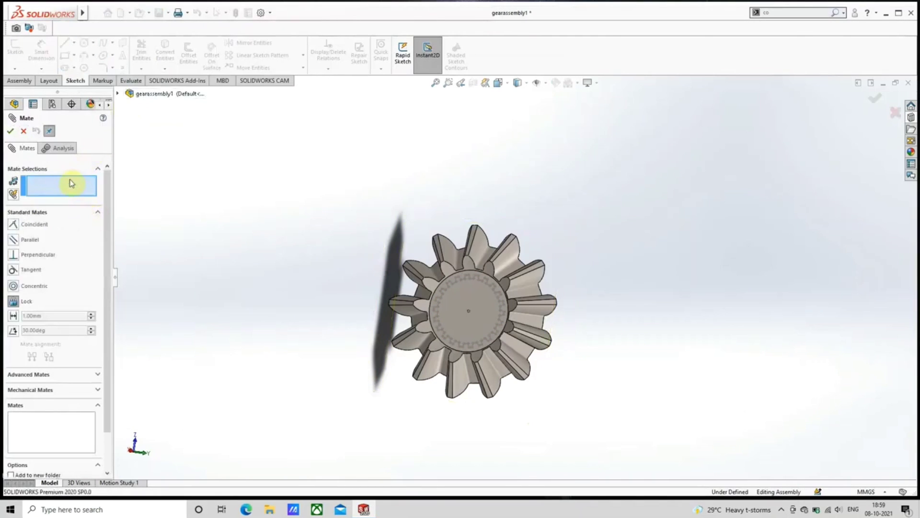
{"action": "left_click", "coordinate": [22, 131]}
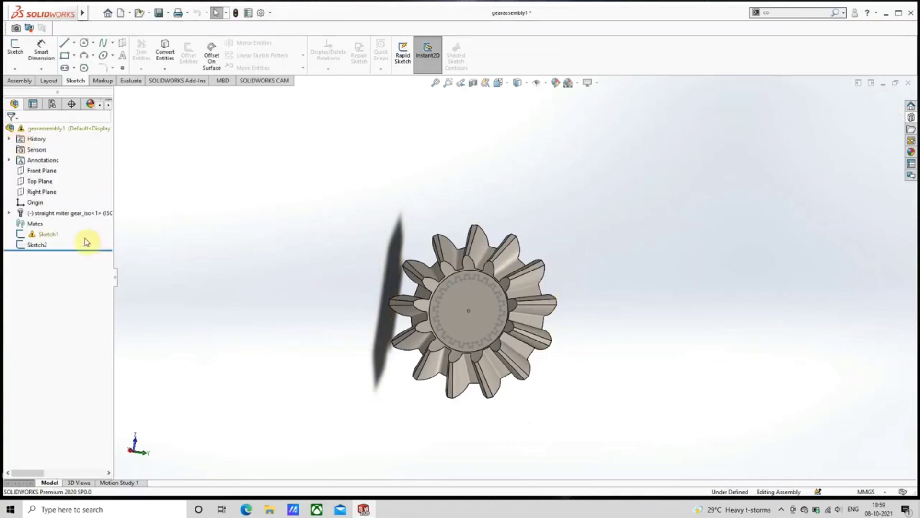
{"action": "right_click", "coordinate": [51, 235]}
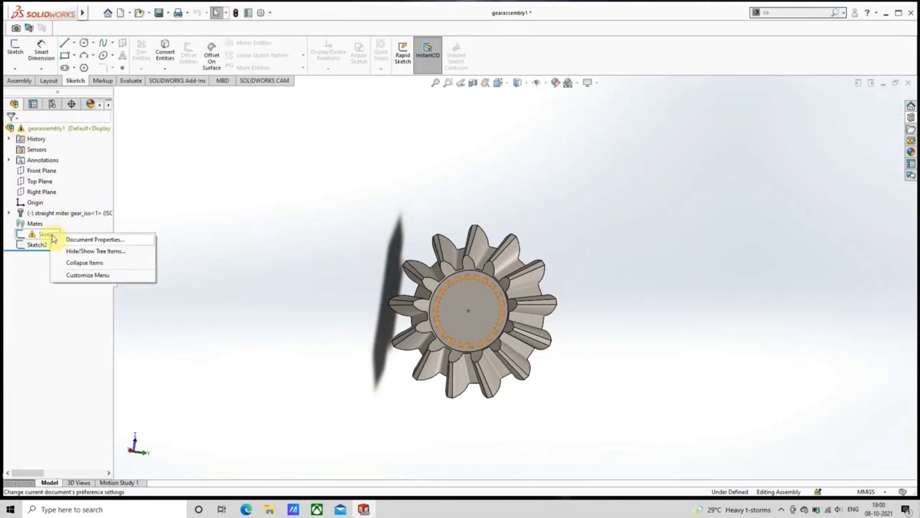
{"action": "left_click", "coordinate": [75, 252]}
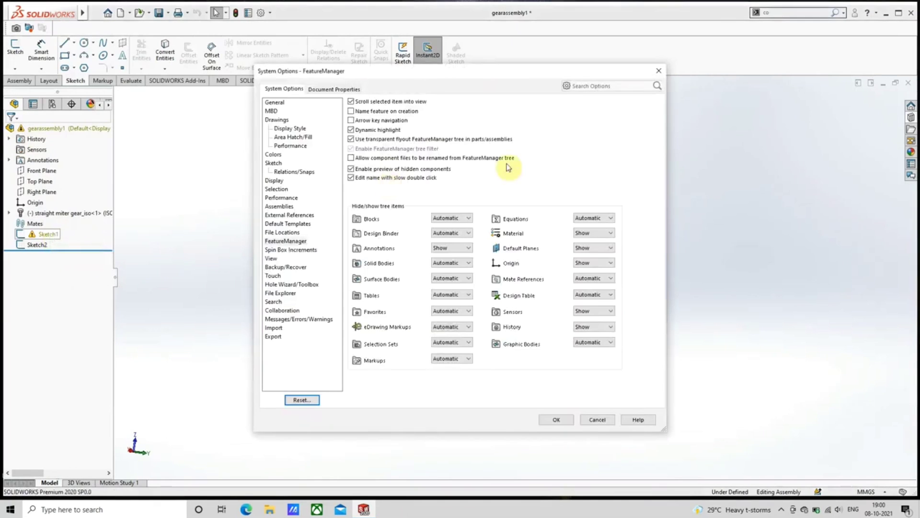
{"action": "left_click", "coordinate": [658, 71]}
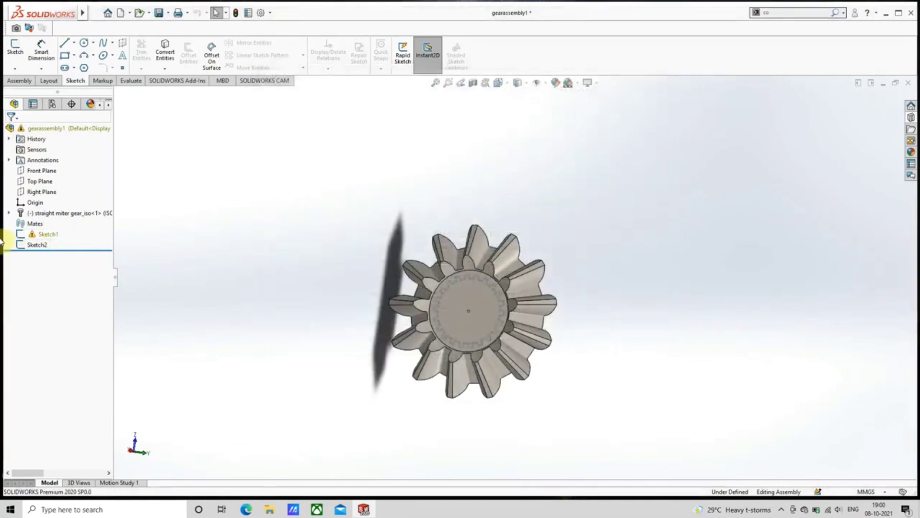
Step: Try to move Sketch1 onto the top-level assembly in the feature tree, and check the options for the mates folder
{"action": "left_click", "coordinate": [46, 131]}
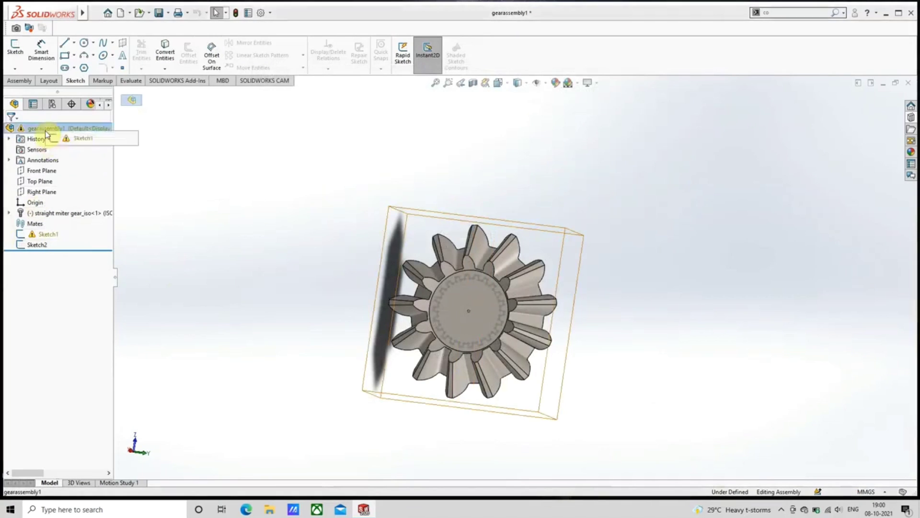
{"action": "left_click", "coordinate": [71, 138]}
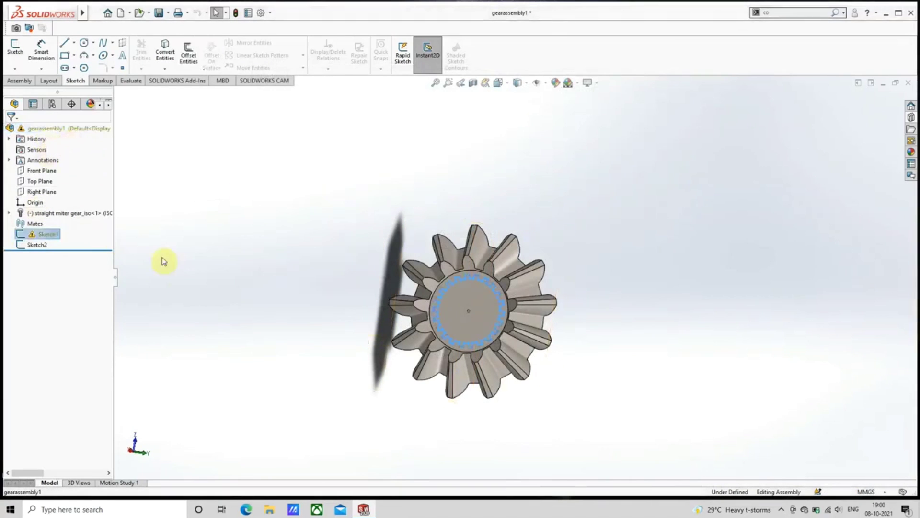
{"action": "left_click", "coordinate": [23, 227]}
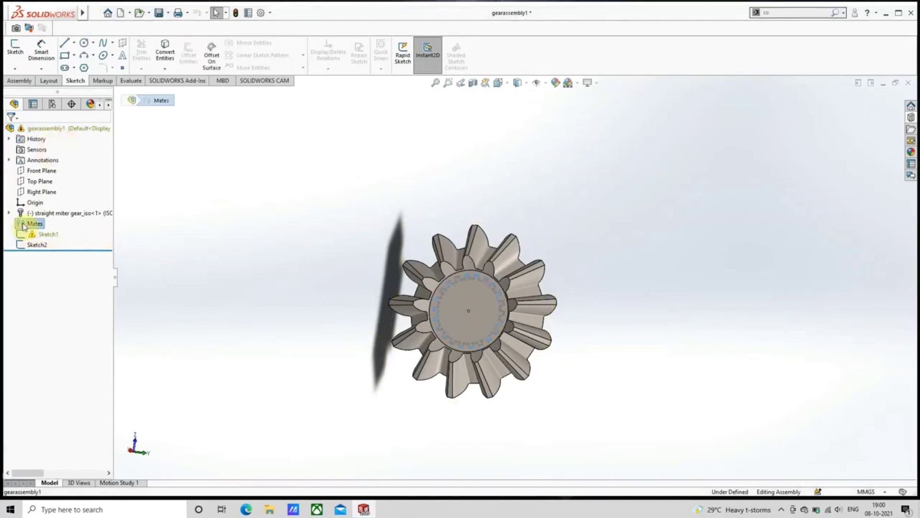
{"action": "right_click", "coordinate": [23, 226]}
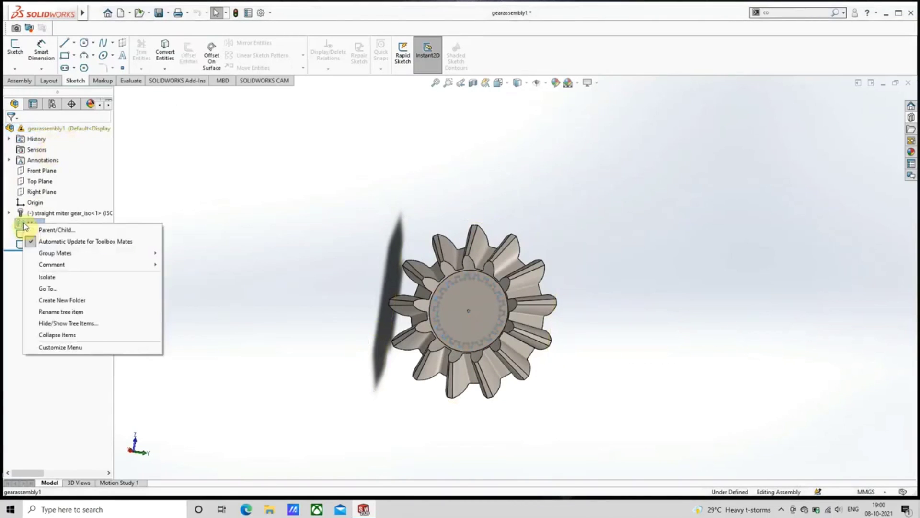
{"action": "left_click", "coordinate": [18, 289]}
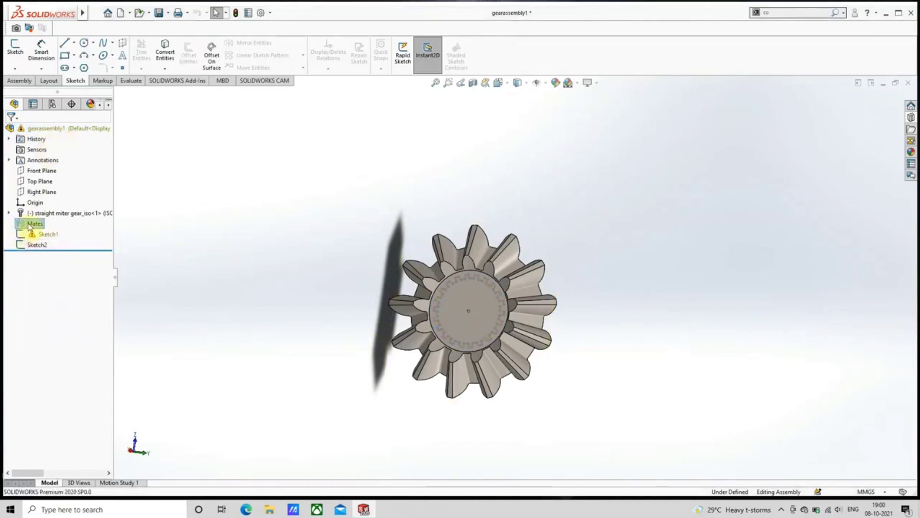
Step: View the mates of the miter gear and close the list
{"action": "left_click", "coordinate": [502, 263]}
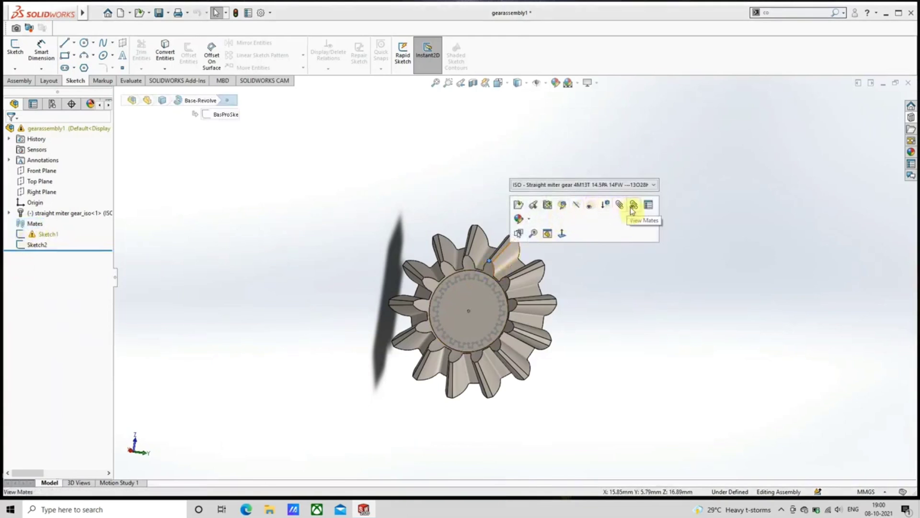
{"action": "left_click", "coordinate": [593, 206]}
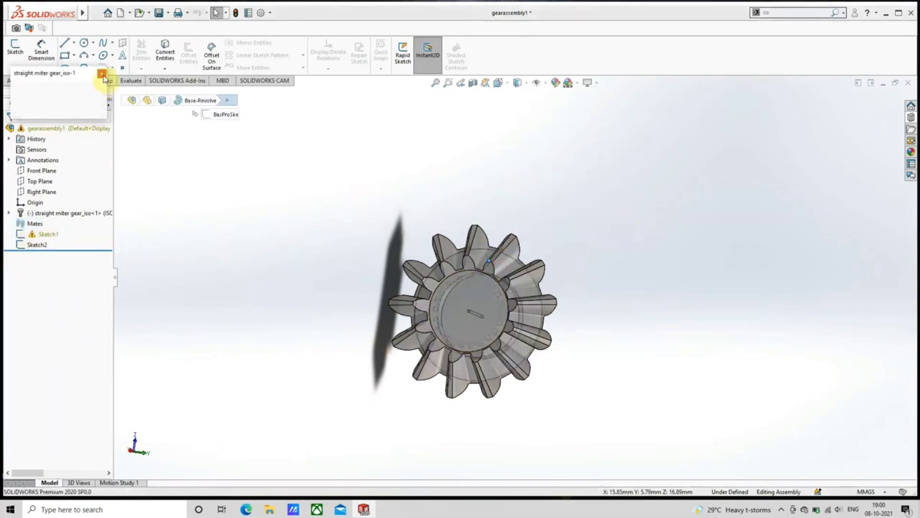
{"action": "left_click", "coordinate": [308, 295]}
Step: Examine the spline profile on the gear's end face up close, and check the component options and available add-ins
{"action": "middle_click_drag", "start_coordinate": [294, 332], "coordinate": [533, 325]}
{"action": "left_click", "coordinate": [485, 306]}
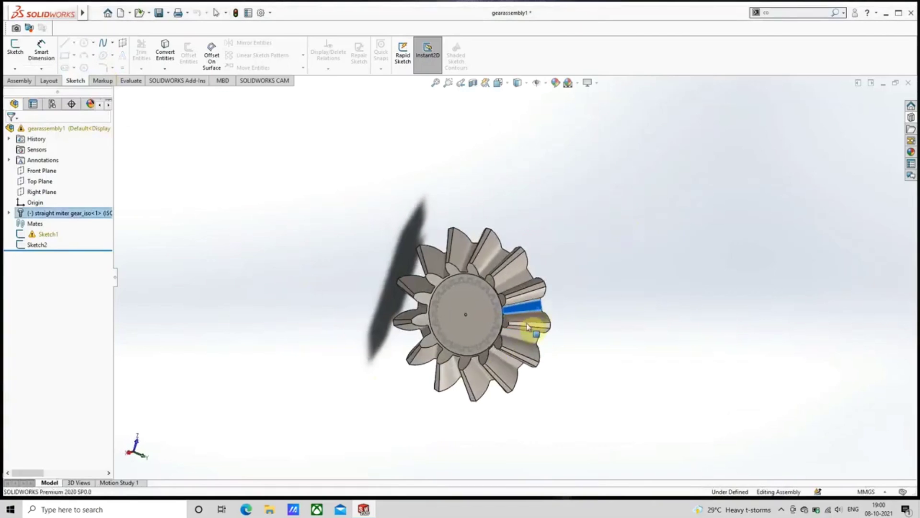
{"action": "scroll", "coordinate": [494, 350], "scroll_direction": "down", "scroll_amount": 8}
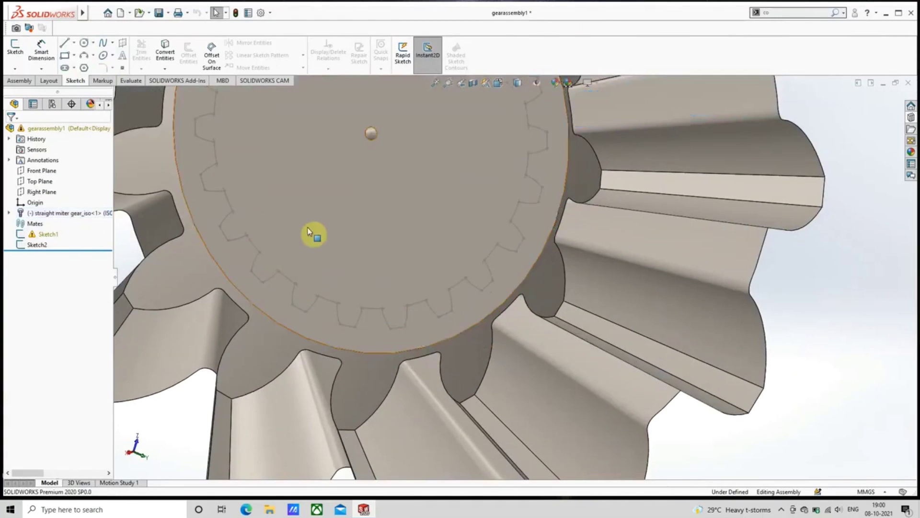
{"action": "right_click", "coordinate": [319, 215]}
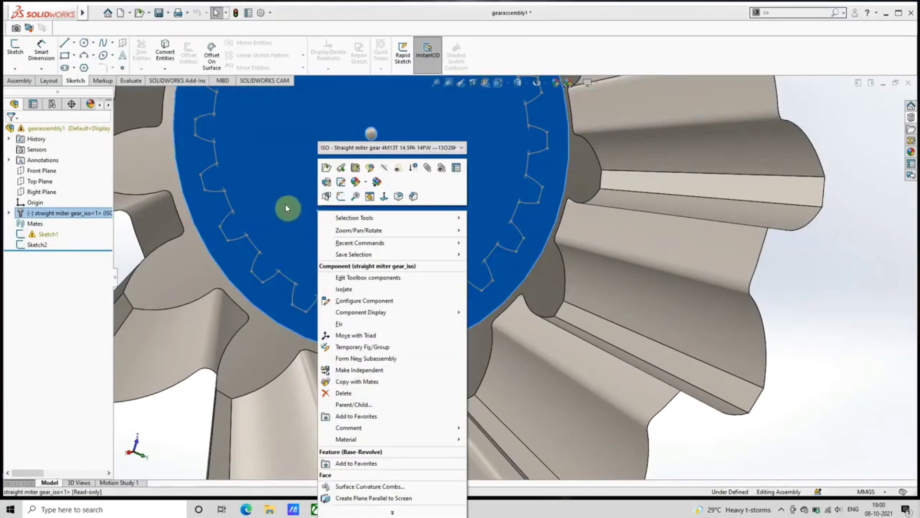
{"action": "left_click", "coordinate": [183, 81]}
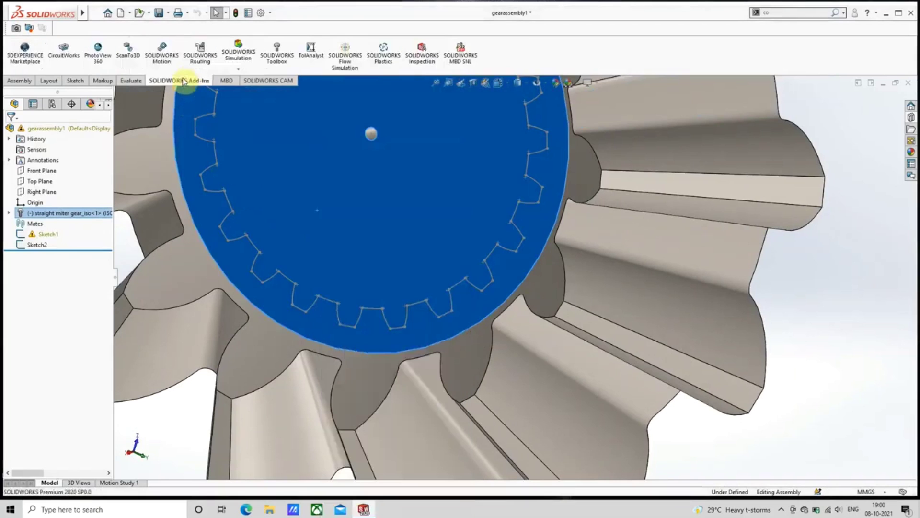
{"action": "scroll", "coordinate": [367, 180], "scroll_direction": "up", "scroll_amount": 4}
{"action": "left_click", "coordinate": [198, 162]}
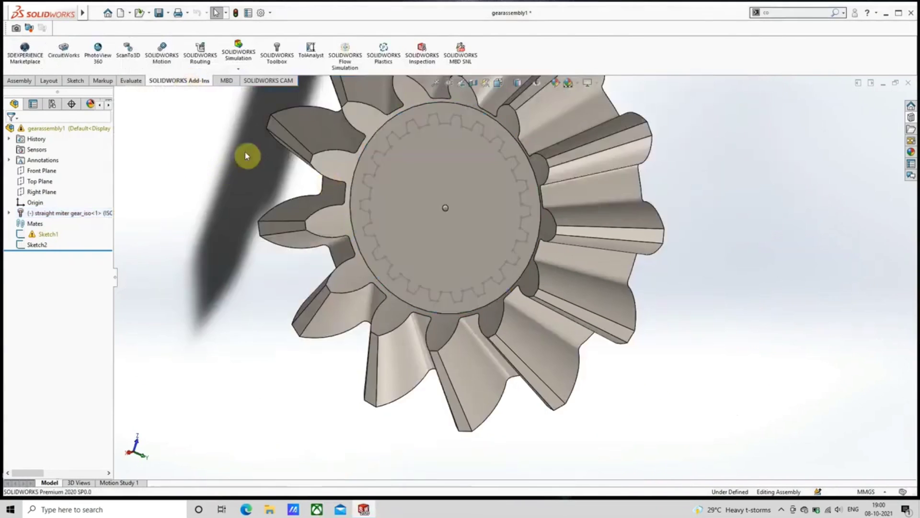
{"action": "scroll", "coordinate": [374, 128], "scroll_direction": "up", "scroll_amount": 3}
Step: Show the Features toolbar and check which fillet and cut commands it offers for the assembly
{"action": "right_click", "coordinate": [521, 54]}
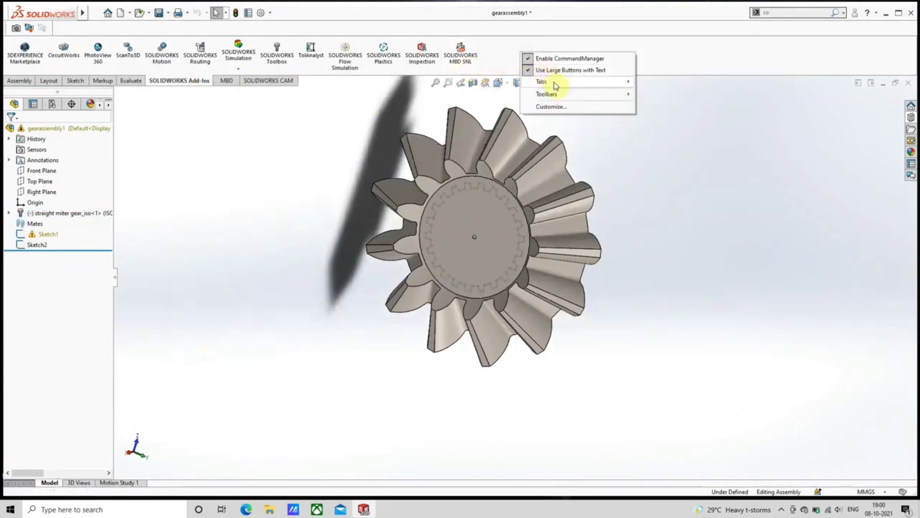
{"action": "mouse_move", "coordinate": [562, 99]}
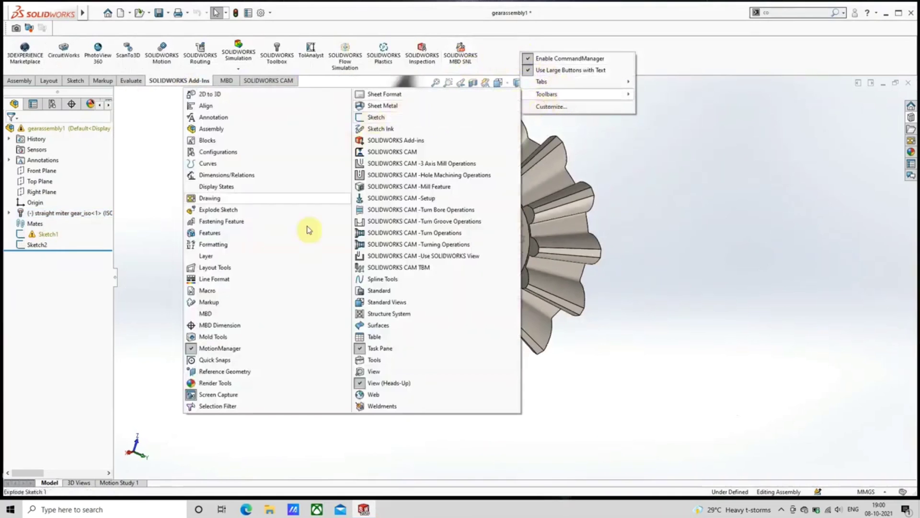
{"action": "left_click", "coordinate": [230, 232]}
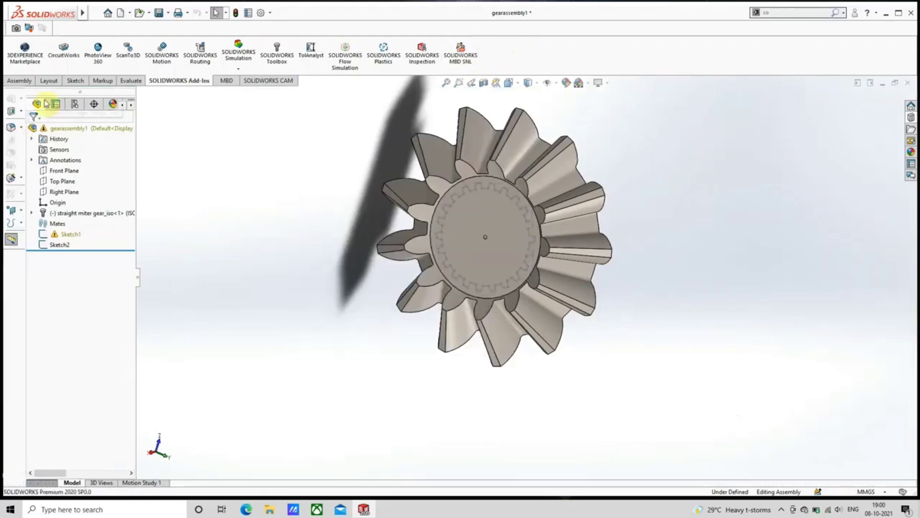
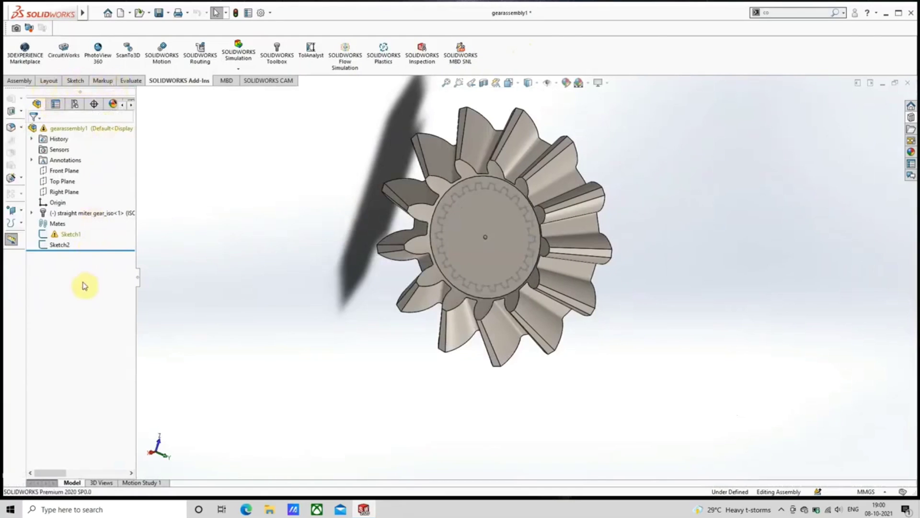
{"action": "left_click", "coordinate": [21, 128]}
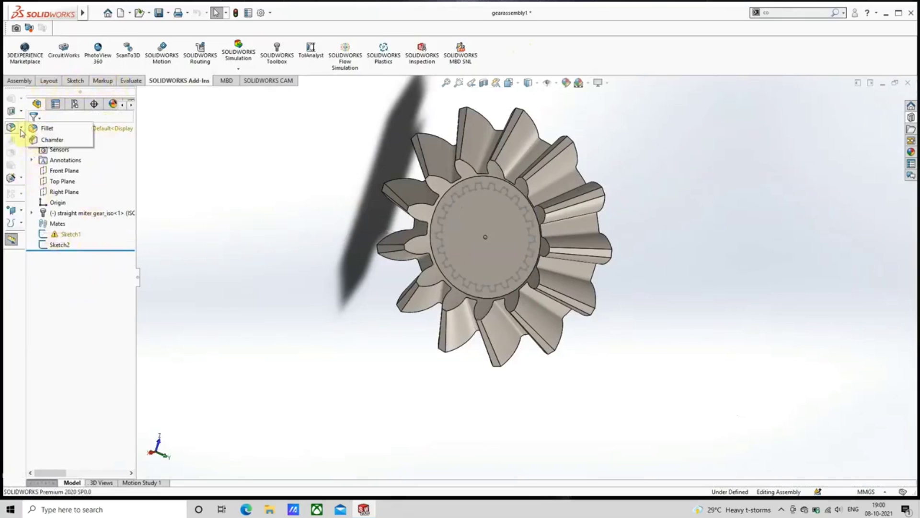
{"action": "left_click", "coordinate": [21, 112]}
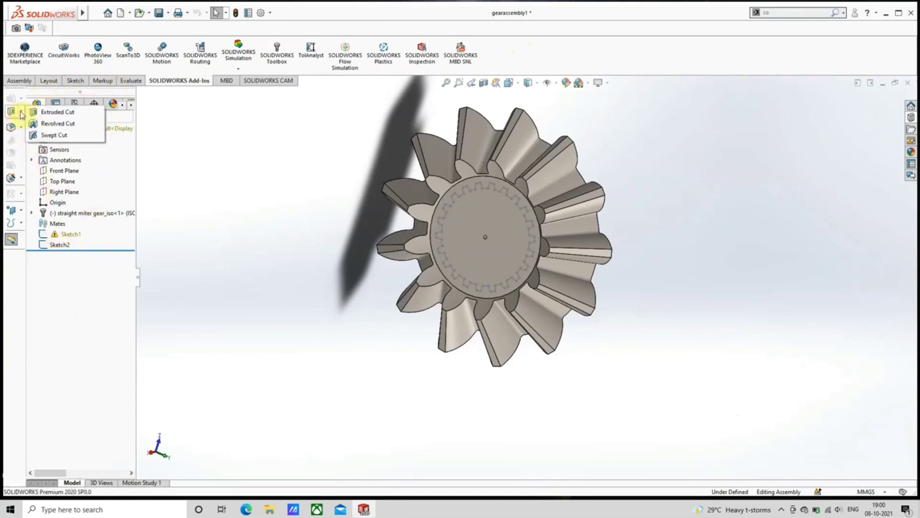
{"action": "left_click", "coordinate": [62, 284]}
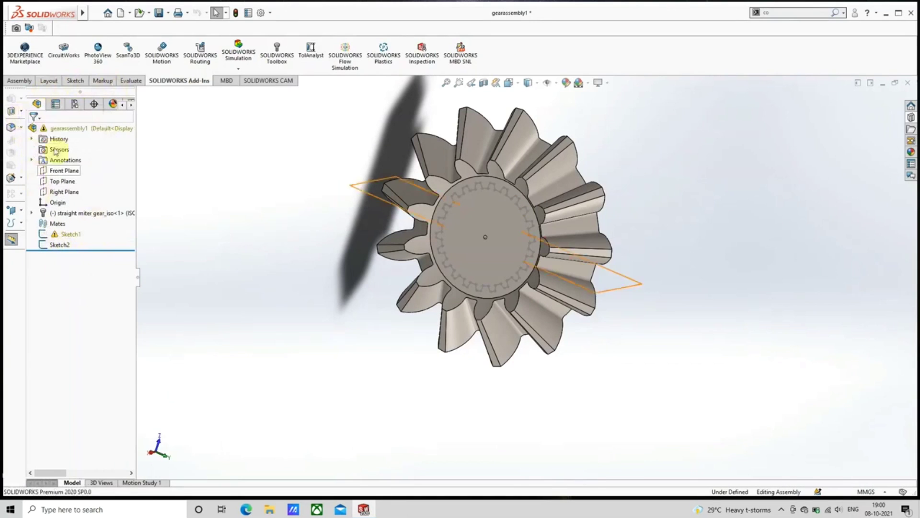
{"action": "left_click", "coordinate": [448, 206]}
{"action": "left_click", "coordinate": [65, 234]}
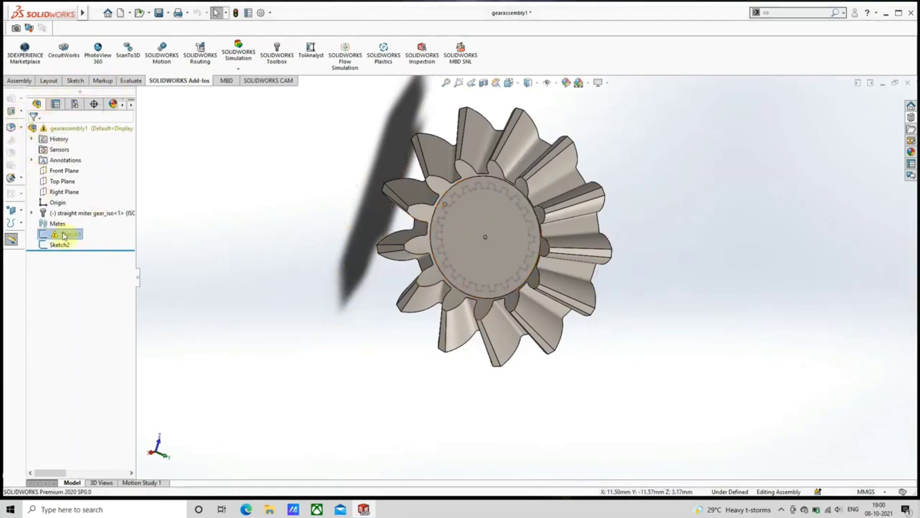
{"action": "left_click", "coordinate": [21, 112]}
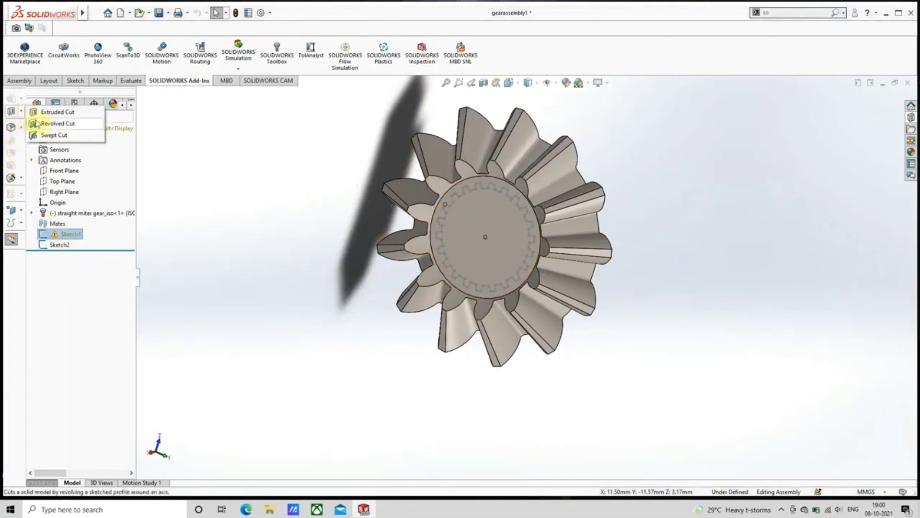
{"action": "left_click", "coordinate": [50, 112]}
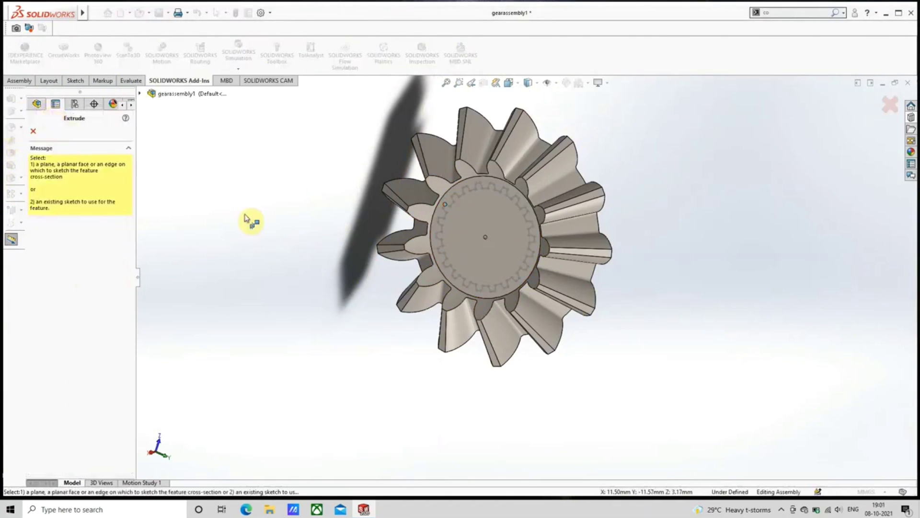
{"action": "left_click", "coordinate": [500, 240]}
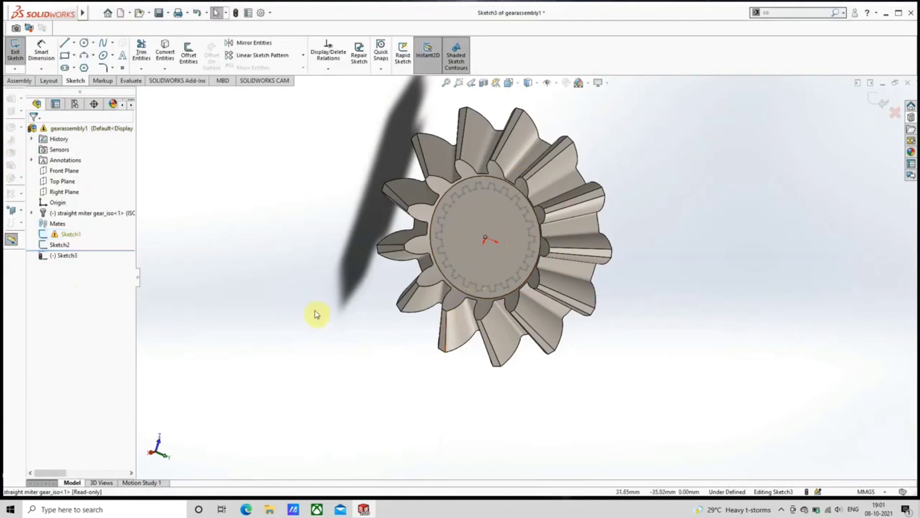
{"action": "right_click", "coordinate": [446, 221]}
{"action": "left_click", "coordinate": [304, 232]}
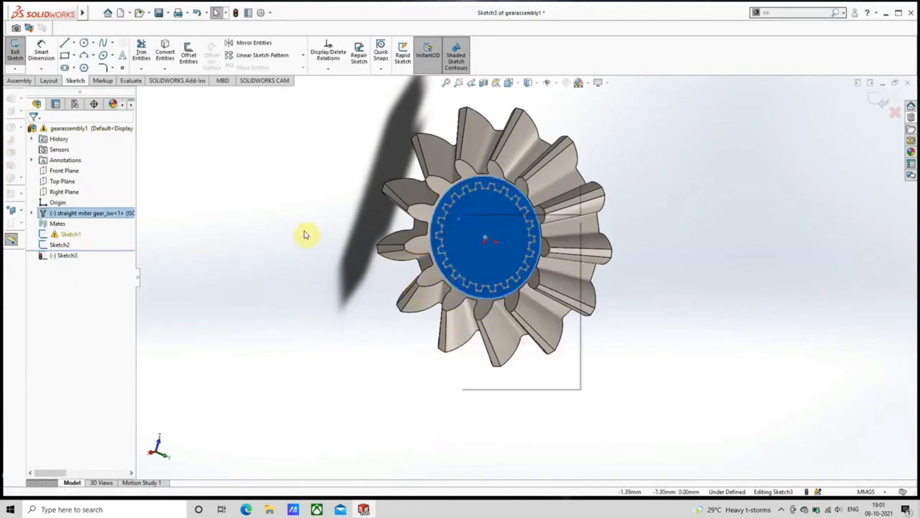
{"action": "left_click", "coordinate": [304, 232]}
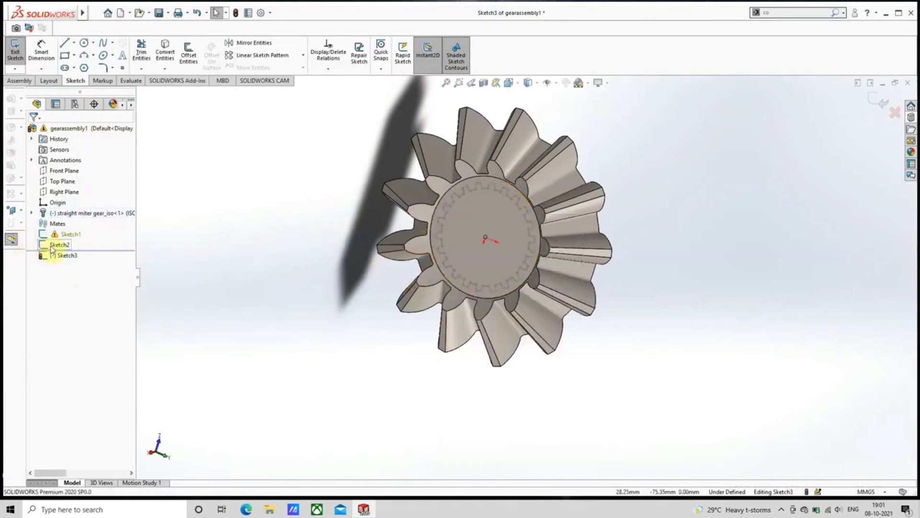
{"action": "left_click", "coordinate": [887, 104]}
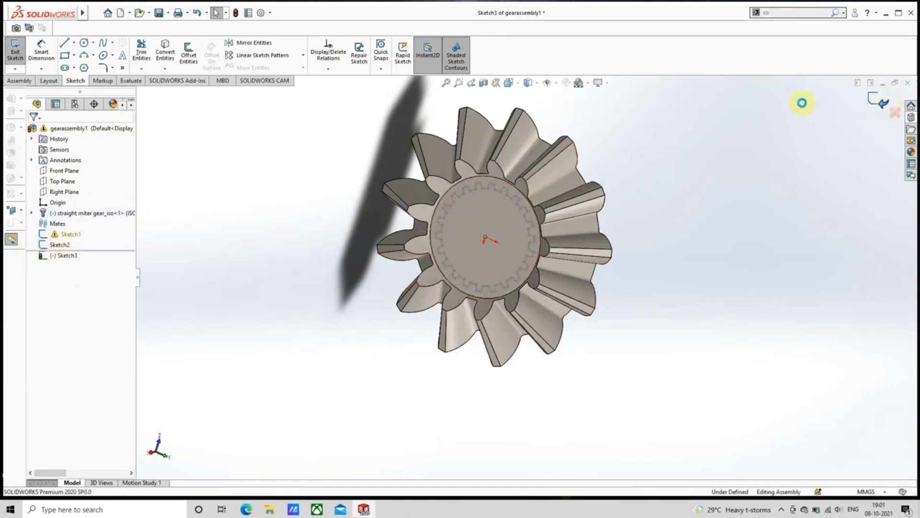
Step: Edit Sketch2 and convert the Sketch1 root arc between the two existing spline flanks into it
{"action": "left_click", "coordinate": [63, 246]}
{"action": "left_click", "coordinate": [74, 223]}
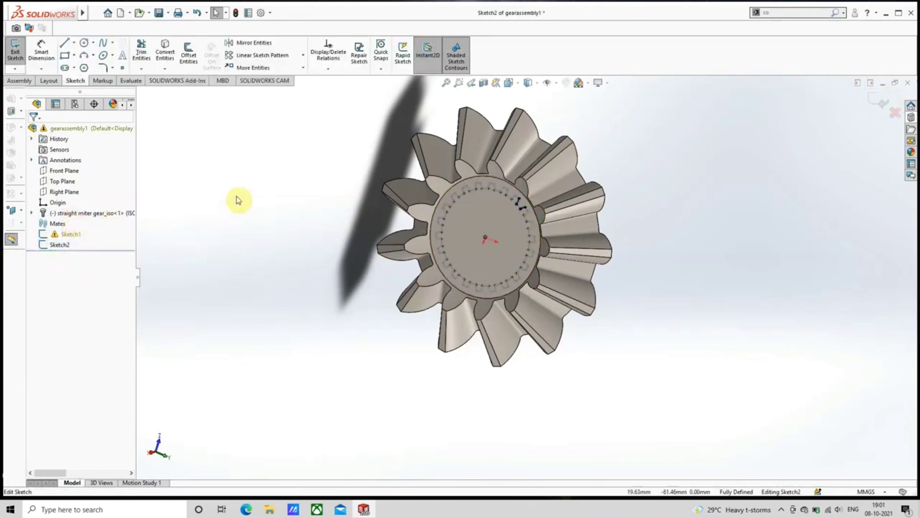
{"action": "scroll", "coordinate": [513, 225], "scroll_direction": "down", "scroll_amount": 5}
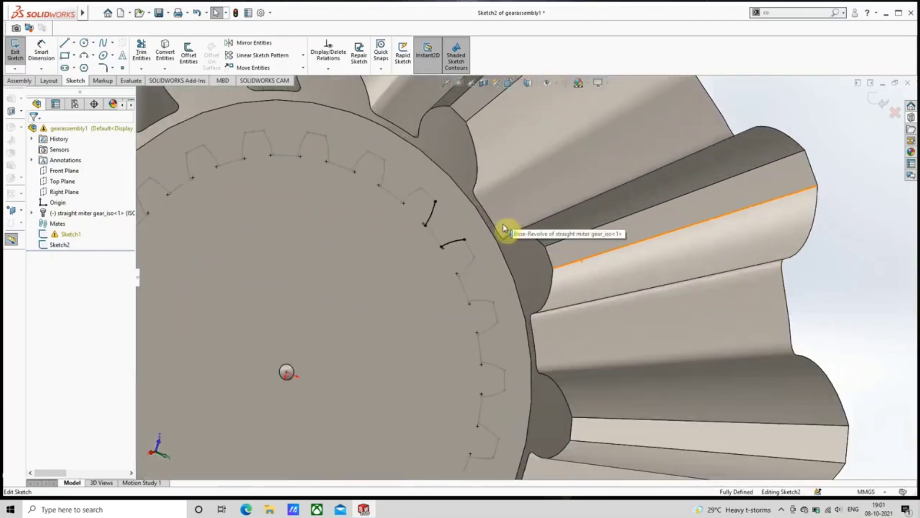
{"action": "scroll", "coordinate": [502, 223], "scroll_direction": "down", "scroll_amount": 1}
{"action": "left_click", "coordinate": [498, 216]}
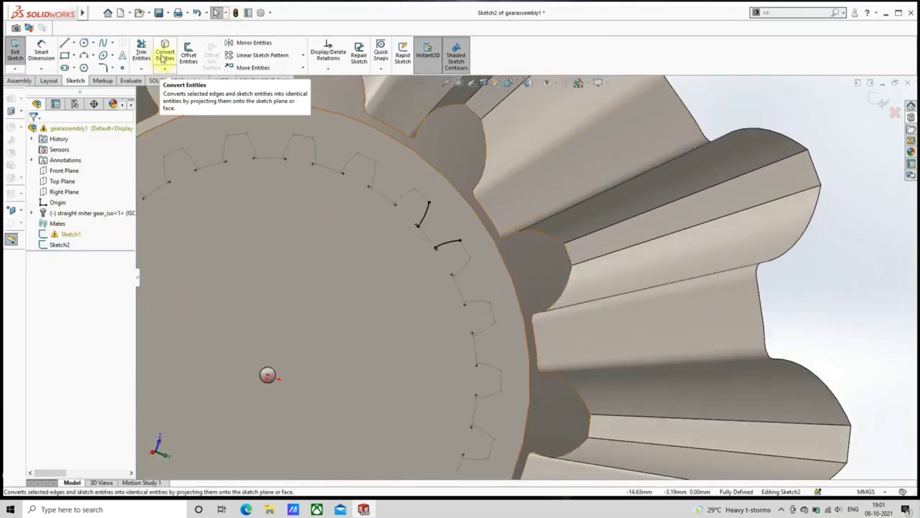
{"action": "left_click", "coordinate": [163, 58]}
{"action": "left_click", "coordinate": [435, 248]}
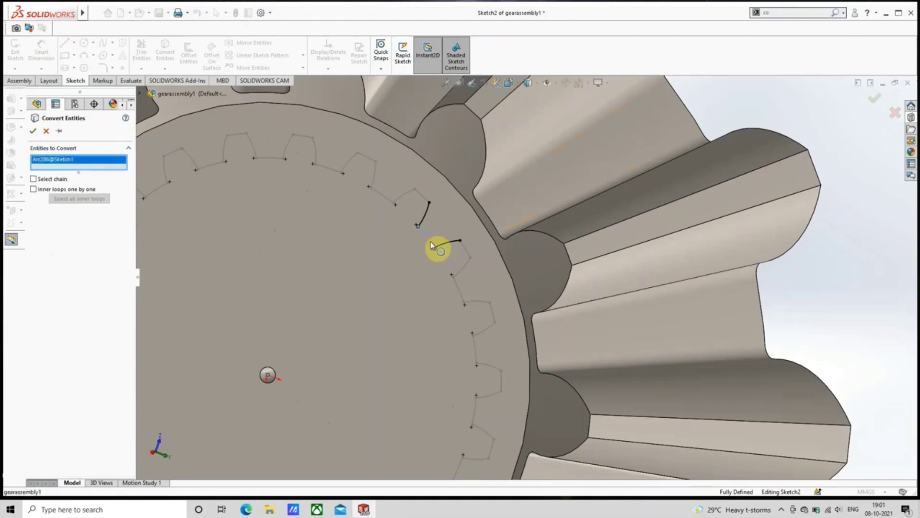
{"action": "left_click", "coordinate": [32, 130]}
Step: Start another Convert Entities in Sketch2 and select the four Sketch1 segments that follow the converted flank clockwise, Arc284 to Arc281
{"action": "scroll", "coordinate": [405, 269], "scroll_direction": "up", "scroll_amount": 3}
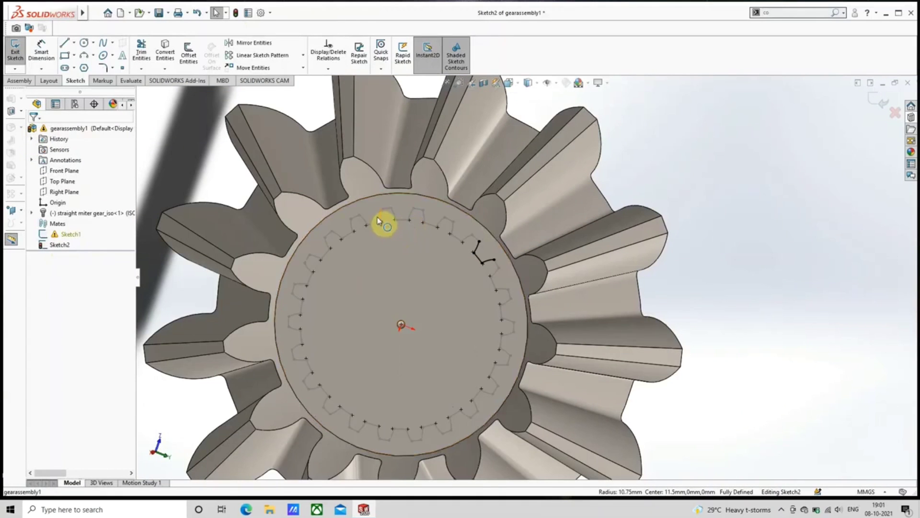
{"action": "left_click", "coordinate": [174, 61]}
{"action": "scroll", "coordinate": [499, 285], "scroll_direction": "down", "scroll_amount": 5}
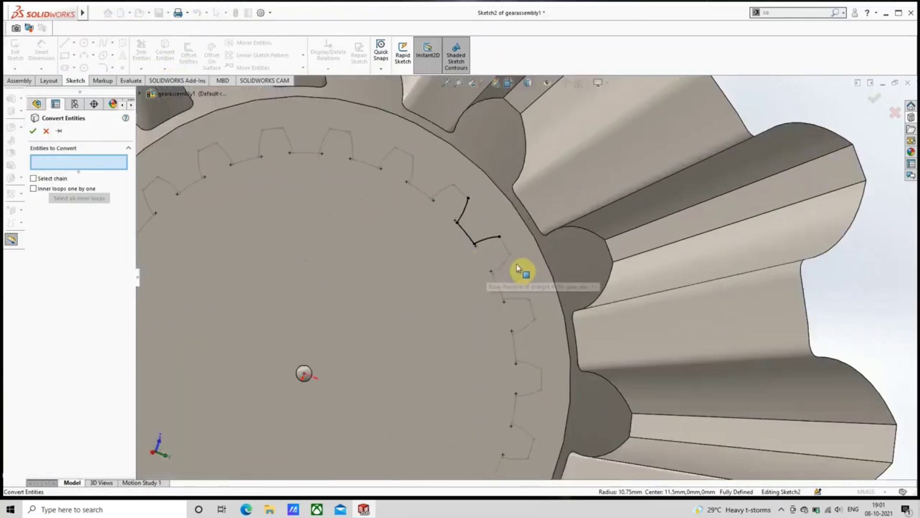
{"action": "left_click", "coordinate": [484, 235]}
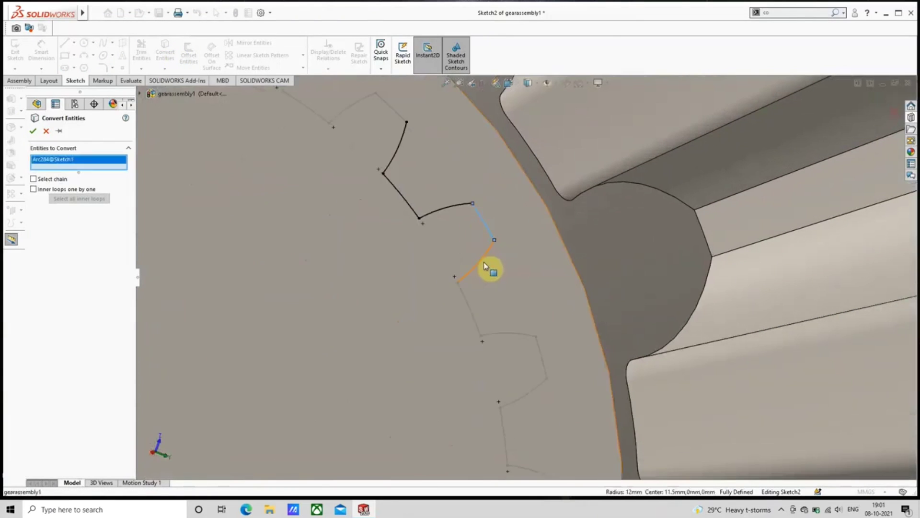
{"action": "left_click", "coordinate": [481, 264]}
{"action": "left_click", "coordinate": [467, 304]}
{"action": "left_click", "coordinate": [509, 336]}
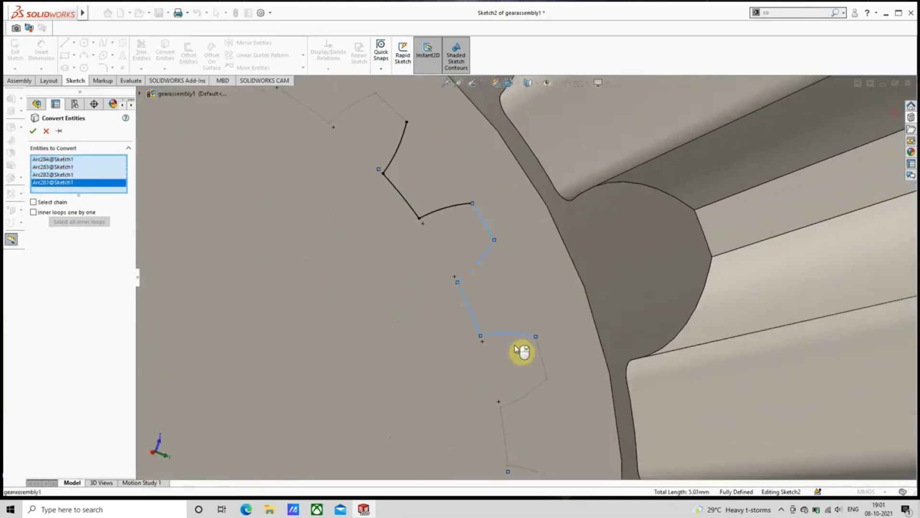
Step: Add the following six spline segments clockwise, Arc280 to Arc275 of Sketch1, to the entities to convert
{"action": "scroll", "coordinate": [524, 353], "scroll_direction": "up", "scroll_amount": 3}
{"action": "scroll", "coordinate": [551, 359], "scroll_direction": "down", "scroll_amount": 3}
{"action": "left_click", "coordinate": [519, 270]}
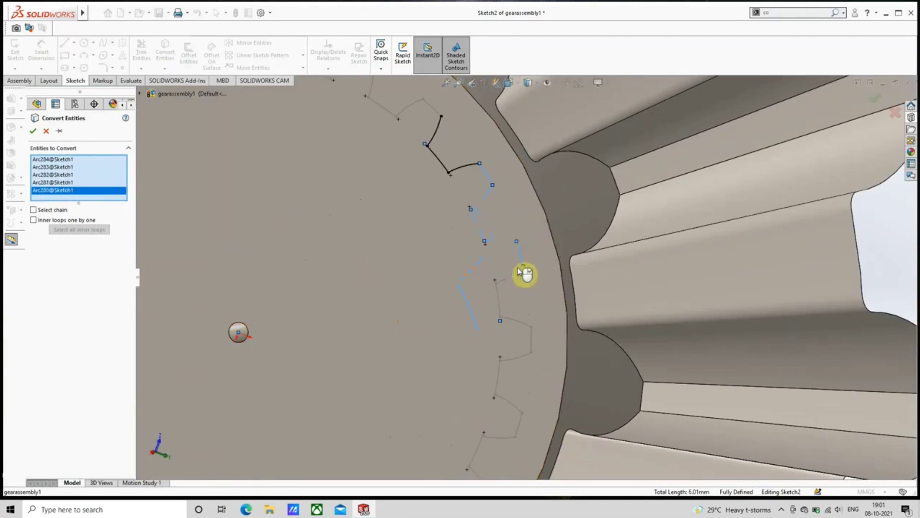
{"action": "left_click", "coordinate": [517, 273]}
{"action": "left_click", "coordinate": [499, 300]}
{"action": "left_click", "coordinate": [517, 324]}
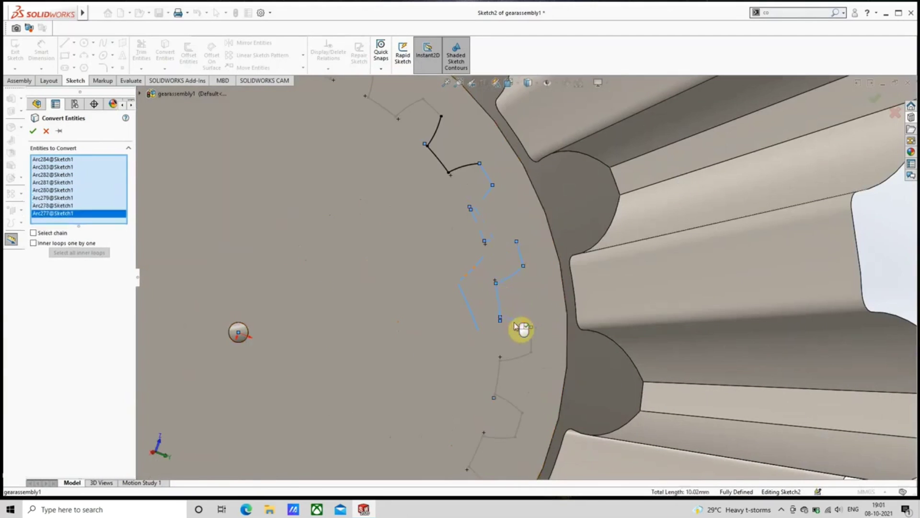
{"action": "left_click", "coordinate": [532, 346]}
{"action": "left_click", "coordinate": [528, 361]}
Step: Continue clockwise along the spline profile, adding Arc274 to Arc268 of Sketch1 to the entities to convert
{"action": "scroll", "coordinate": [522, 367], "scroll_direction": "up", "scroll_amount": 3}
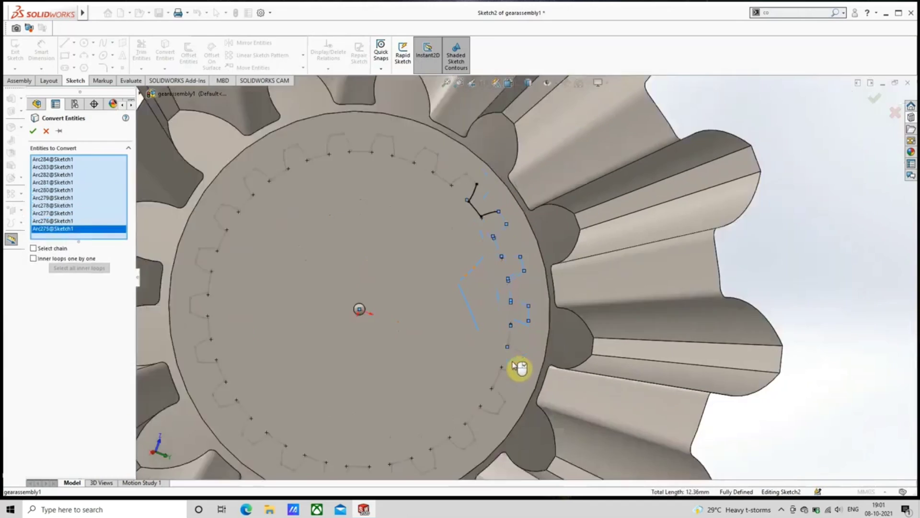
{"action": "scroll", "coordinate": [517, 331], "scroll_direction": "down", "scroll_amount": 3}
{"action": "left_click", "coordinate": [521, 311]}
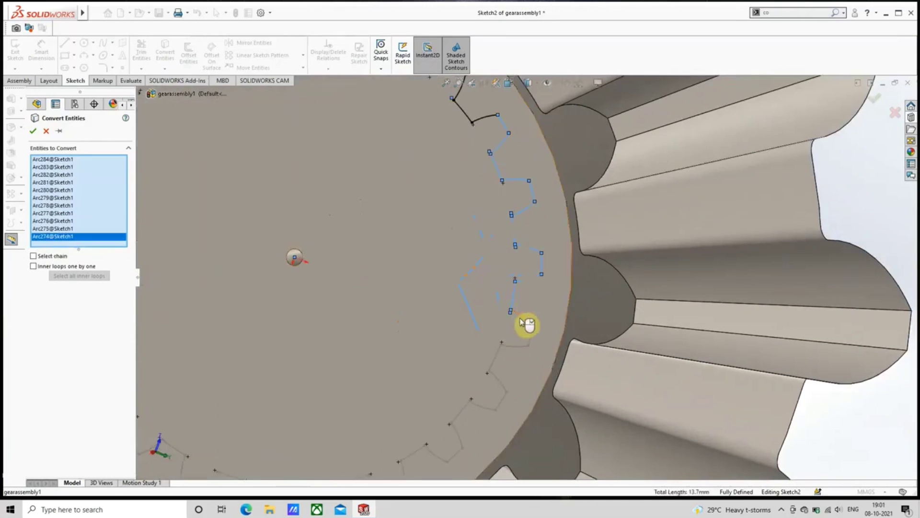
{"action": "left_click", "coordinate": [522, 320]}
{"action": "left_click", "coordinate": [519, 351]}
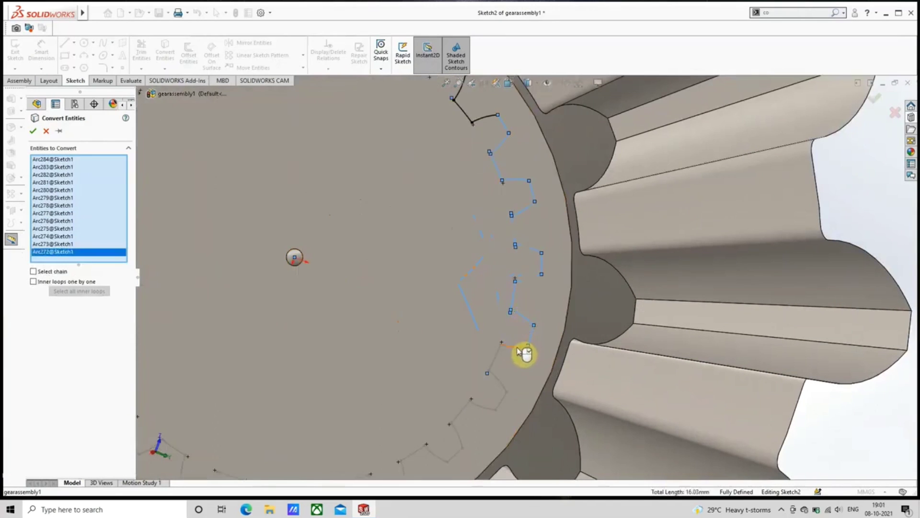
{"action": "left_click", "coordinate": [518, 351]}
{"action": "left_click", "coordinate": [505, 362]}
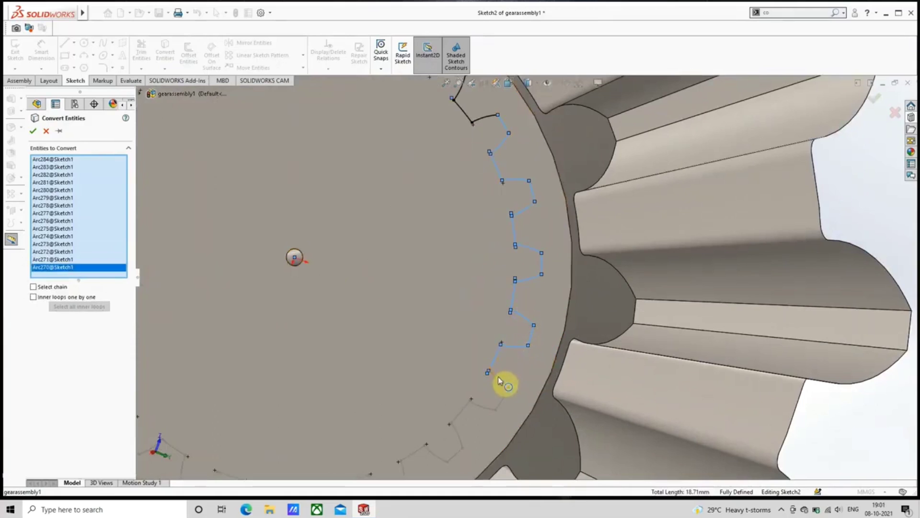
{"action": "left_click", "coordinate": [502, 394]}
{"action": "left_click", "coordinate": [503, 403]}
Step: Add the lower spline segments Arc267 to Arc265 and Arc352 to Arc347 of Sketch1 to the entities to convert
{"action": "scroll", "coordinate": [503, 393], "scroll_direction": "down", "scroll_amount": 3}
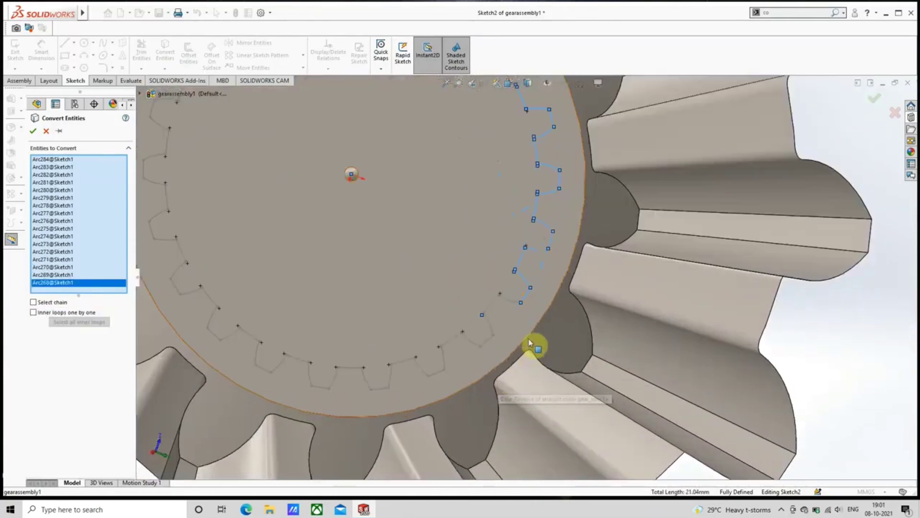
{"action": "left_click", "coordinate": [498, 306]}
{"action": "left_click", "coordinate": [494, 302]}
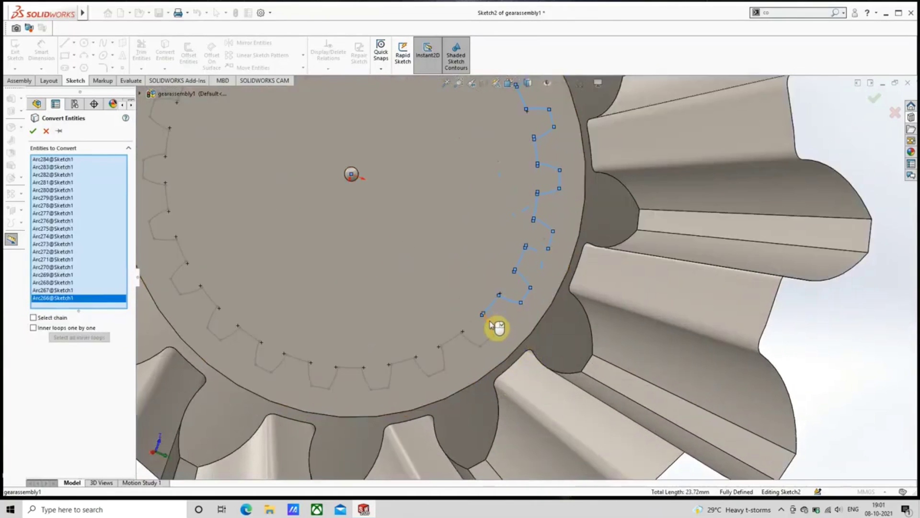
{"action": "left_click", "coordinate": [488, 323]}
{"action": "left_click", "coordinate": [486, 340]}
{"action": "left_click", "coordinate": [478, 347]}
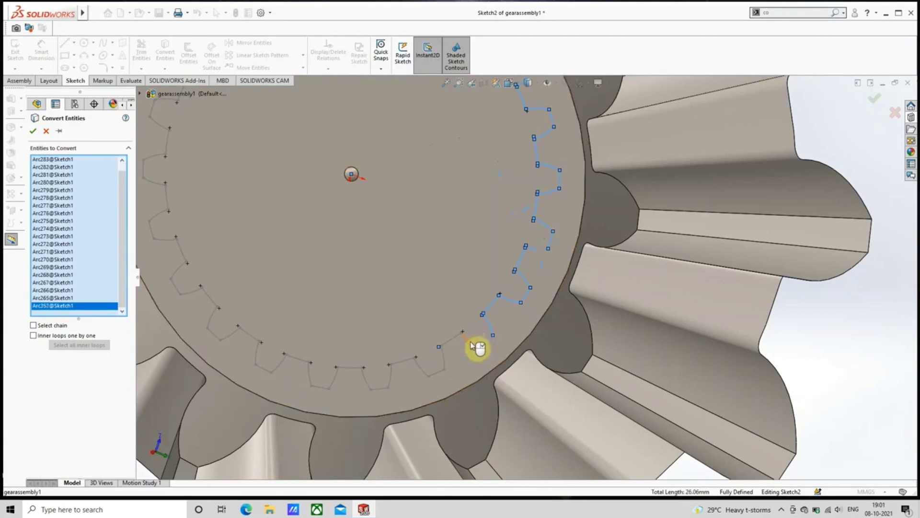
{"action": "left_click", "coordinate": [466, 340]}
{"action": "left_click", "coordinate": [449, 346]}
{"action": "left_click", "coordinate": [443, 357]}
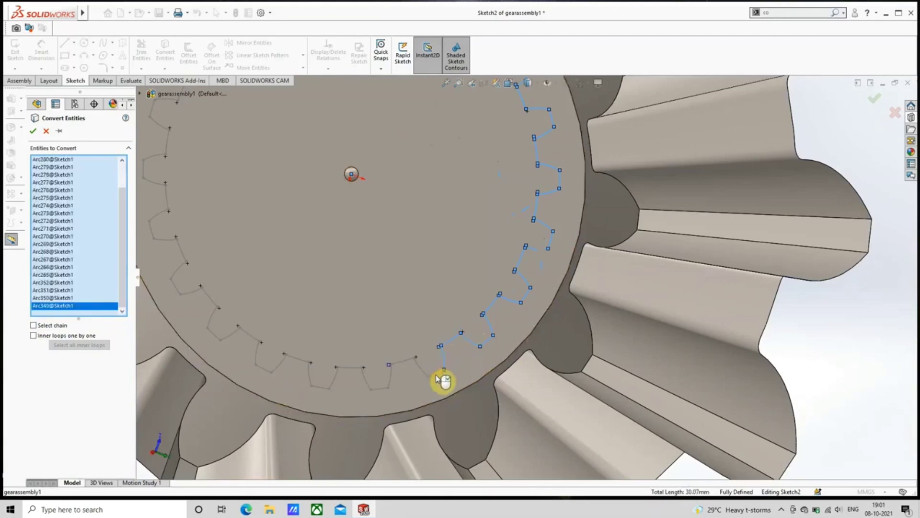
{"action": "left_click", "coordinate": [436, 373]}
{"action": "left_click", "coordinate": [421, 366]}
Step: Add Arc346 to Arc343 of Sketch1, clockwise along the bottom of the spline profile, to the entities to convert
{"action": "scroll", "coordinate": [432, 361], "scroll_direction": "up", "scroll_amount": 4}
{"action": "scroll", "coordinate": [434, 364], "scroll_direction": "down", "scroll_amount": 3}
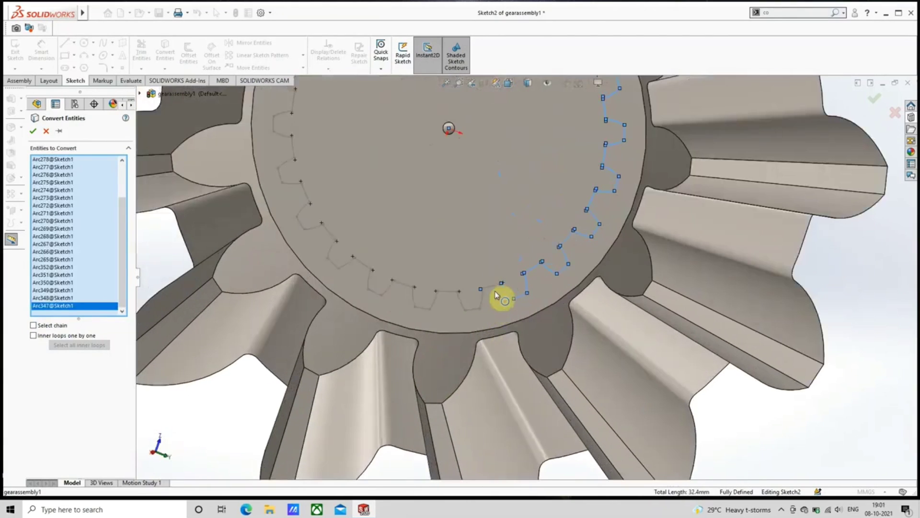
{"action": "left_click", "coordinate": [491, 291]}
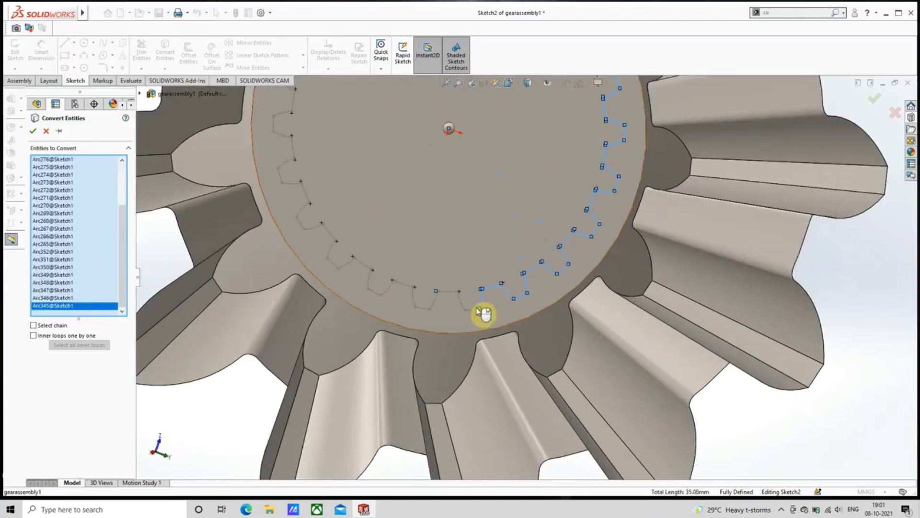
{"action": "left_click", "coordinate": [480, 301]}
{"action": "left_click", "coordinate": [472, 310]}
{"action": "left_click", "coordinate": [451, 293]}
Step: Clear the stray gear face from the selection and add the spline segments Arc342 to Arc338 of Sketch1
{"action": "left_click", "coordinate": [438, 303]}
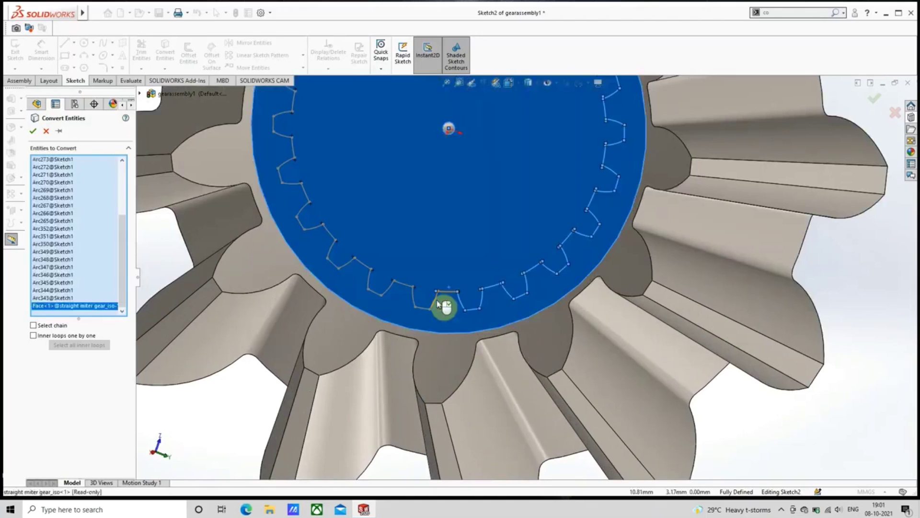
{"action": "left_click", "coordinate": [437, 303]}
{"action": "left_click", "coordinate": [444, 296]}
{"action": "left_click", "coordinate": [454, 262]}
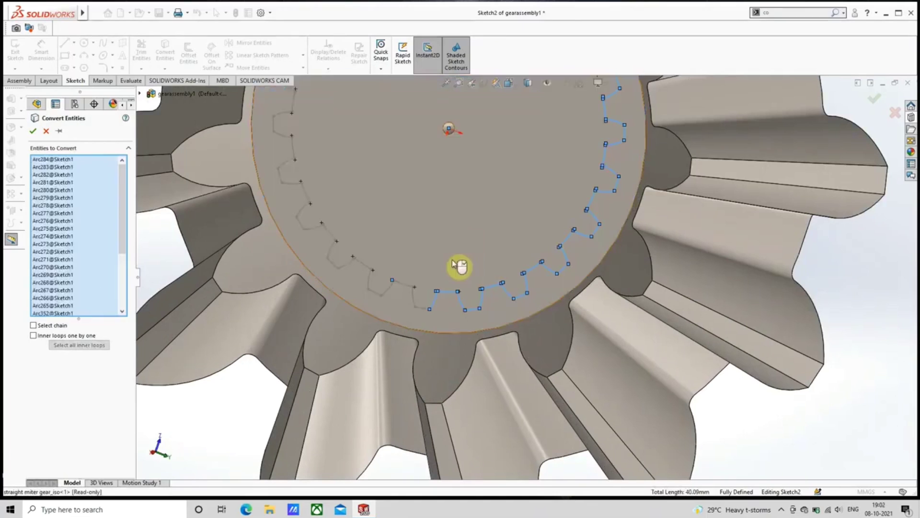
{"action": "left_click", "coordinate": [431, 311]}
{"action": "left_click", "coordinate": [419, 304]}
{"action": "left_click", "coordinate": [412, 290]}
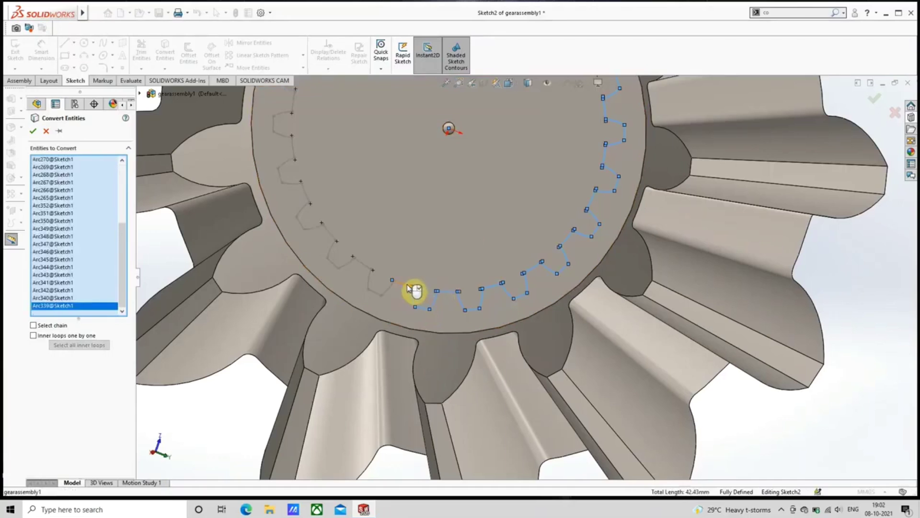
{"action": "left_click", "coordinate": [389, 287]}
Step: Add the next lower-left spline segments, Arc337 to Arc333 of Sketch1, to the entities to convert
{"action": "scroll", "coordinate": [389, 288], "scroll_direction": "down", "scroll_amount": 6}
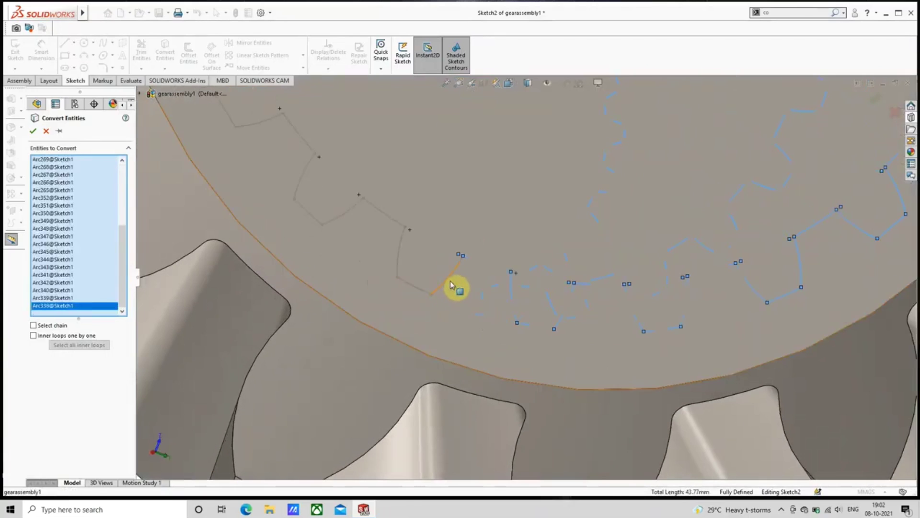
{"action": "left_click", "coordinate": [421, 292]}
{"action": "left_click", "coordinate": [431, 290]}
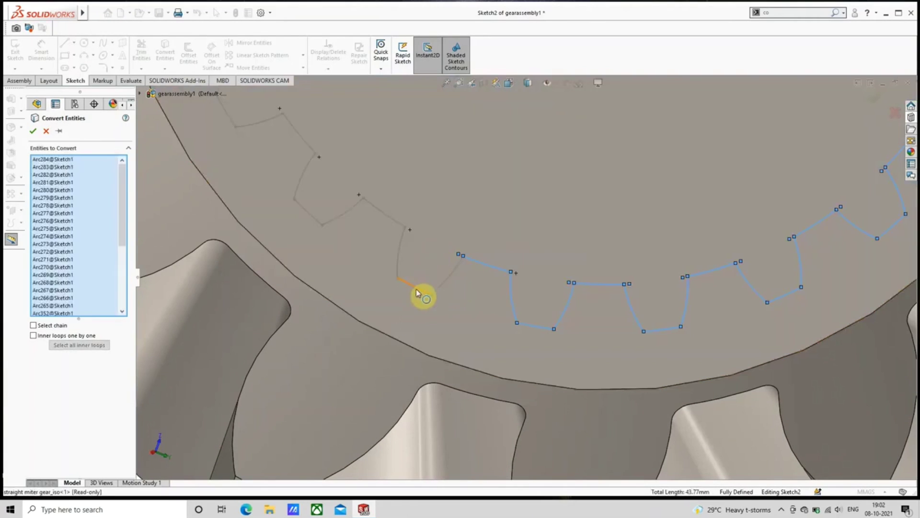
{"action": "left_click", "coordinate": [445, 287]}
{"action": "left_click", "coordinate": [404, 257]}
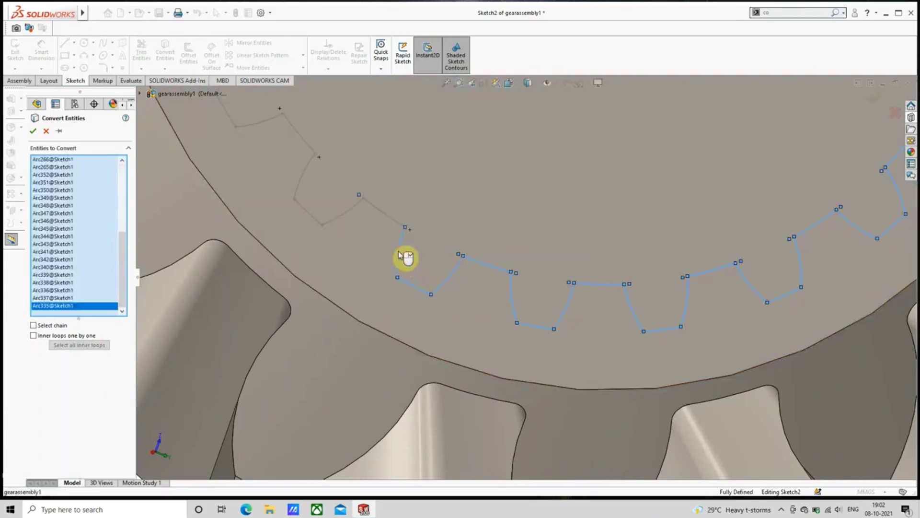
{"action": "left_click", "coordinate": [387, 217]}
{"action": "left_click", "coordinate": [349, 211]}
Step: Continue clockwise up the lower-left of the spline profile, adding Arc332 to Arc327 of Sketch1 to the selection
{"action": "scroll", "coordinate": [372, 256], "scroll_direction": "up", "scroll_amount": 2}
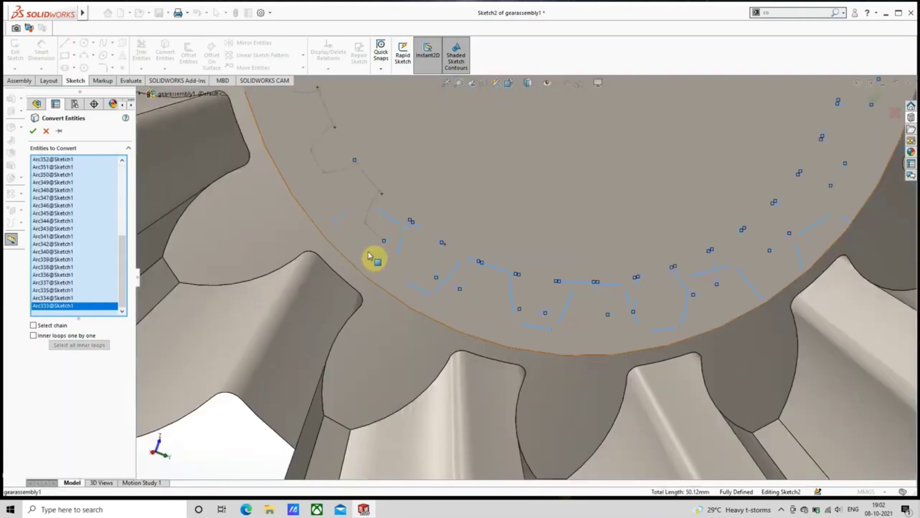
{"action": "scroll", "coordinate": [383, 252], "scroll_direction": "down", "scroll_amount": 3}
{"action": "left_click", "coordinate": [467, 230]}
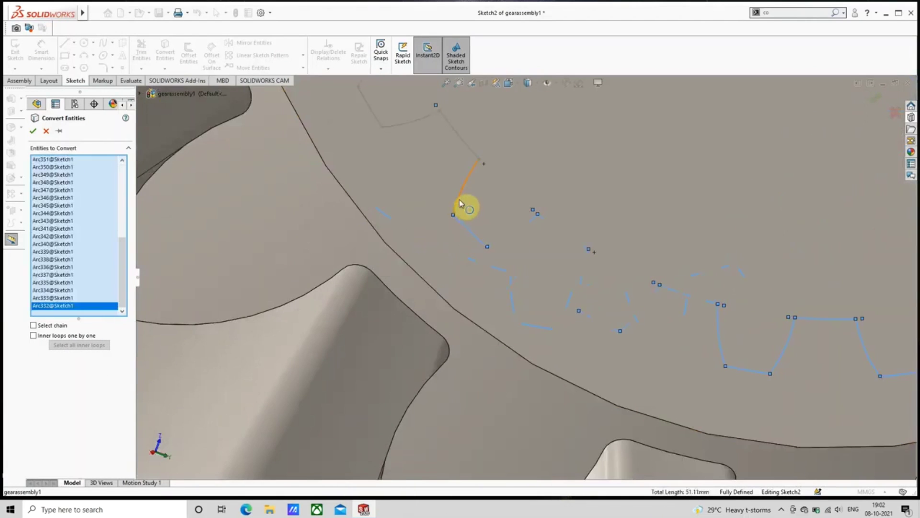
{"action": "left_click", "coordinate": [459, 199]}
{"action": "scroll", "coordinate": [460, 201], "scroll_direction": "up", "scroll_amount": 2}
{"action": "scroll", "coordinate": [459, 203], "scroll_direction": "down", "scroll_amount": 3}
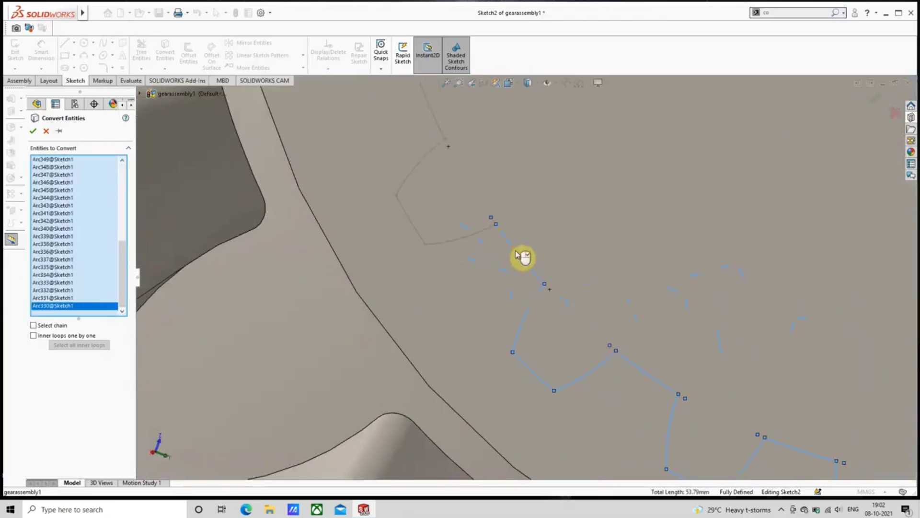
{"action": "left_click", "coordinate": [467, 233]}
{"action": "left_click", "coordinate": [410, 220]}
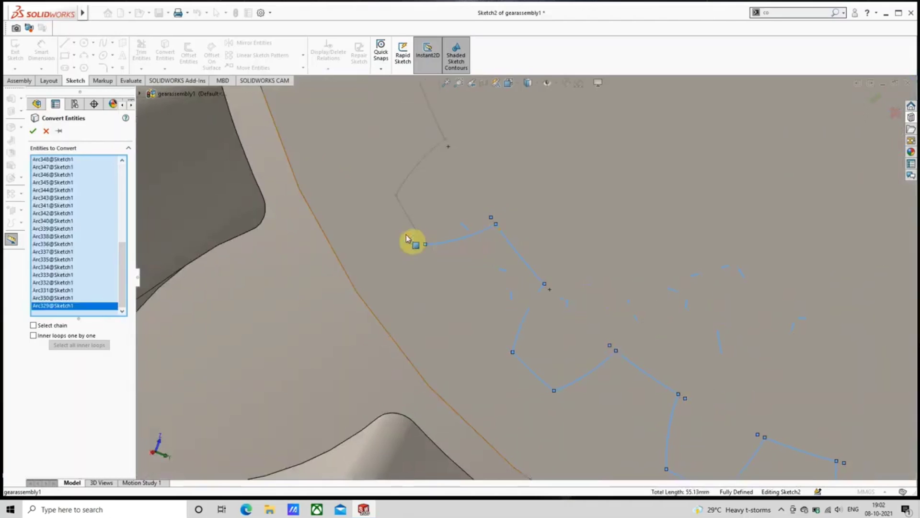
{"action": "left_click", "coordinate": [410, 176]}
Step: Add the following four spline segments, Arc326 to Arc323 of Sketch1, to the entities to convert
{"action": "scroll", "coordinate": [480, 188], "scroll_direction": "up", "scroll_amount": 2}
{"action": "scroll", "coordinate": [482, 195], "scroll_direction": "down", "scroll_amount": 3}
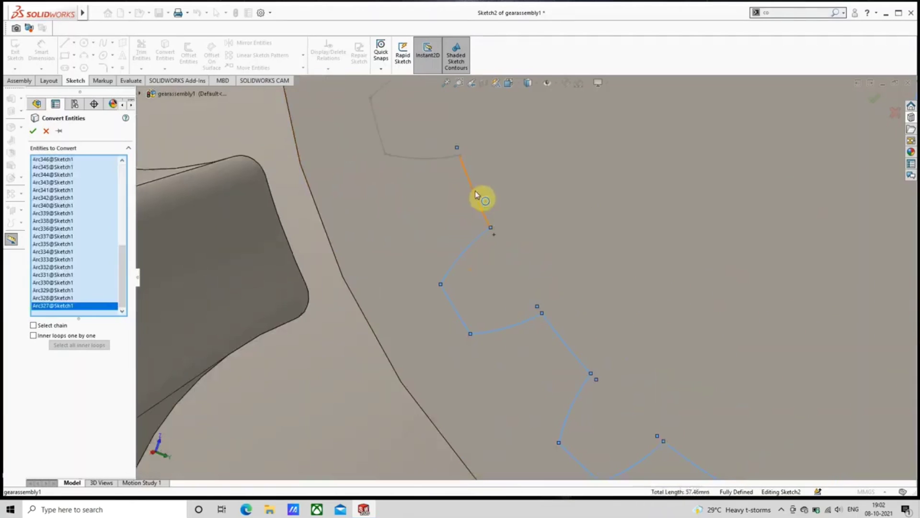
{"action": "left_click", "coordinate": [477, 194]}
{"action": "left_click", "coordinate": [447, 165]}
{"action": "scroll", "coordinate": [453, 177], "scroll_direction": "up", "scroll_amount": 2}
{"action": "scroll", "coordinate": [487, 255], "scroll_direction": "down", "scroll_amount": 3}
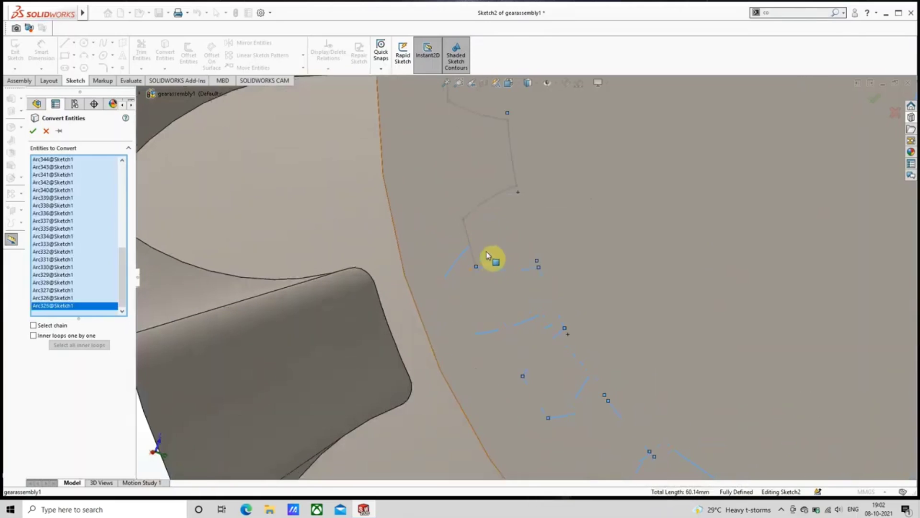
{"action": "left_click", "coordinate": [479, 257]}
{"action": "left_click", "coordinate": [494, 209]}
Step: Add the left-side spline segments Arc322 to Arc319 of Sketch1 to the entities to convert, leaving out the gear face
{"action": "scroll", "coordinate": [523, 206], "scroll_direction": "up", "scroll_amount": 2}
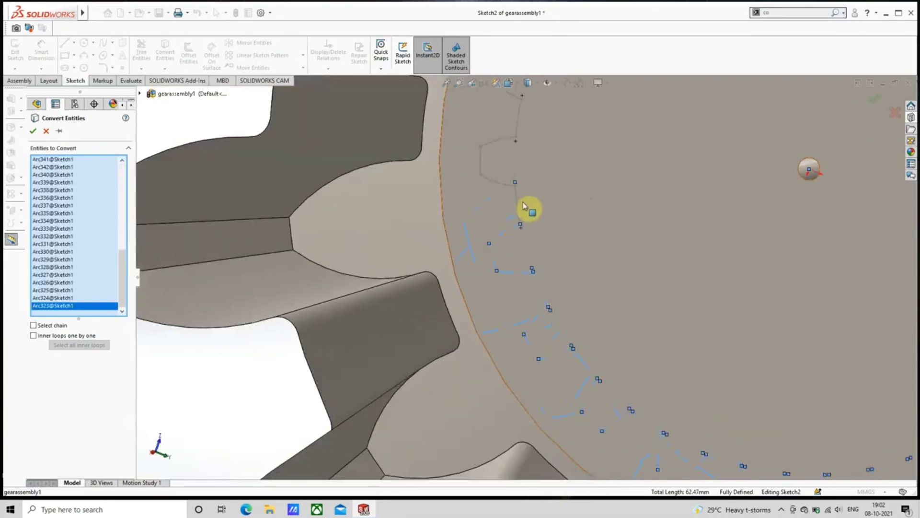
{"action": "scroll", "coordinate": [524, 206], "scroll_direction": "down", "scroll_amount": 3}
{"action": "left_click", "coordinate": [508, 225]}
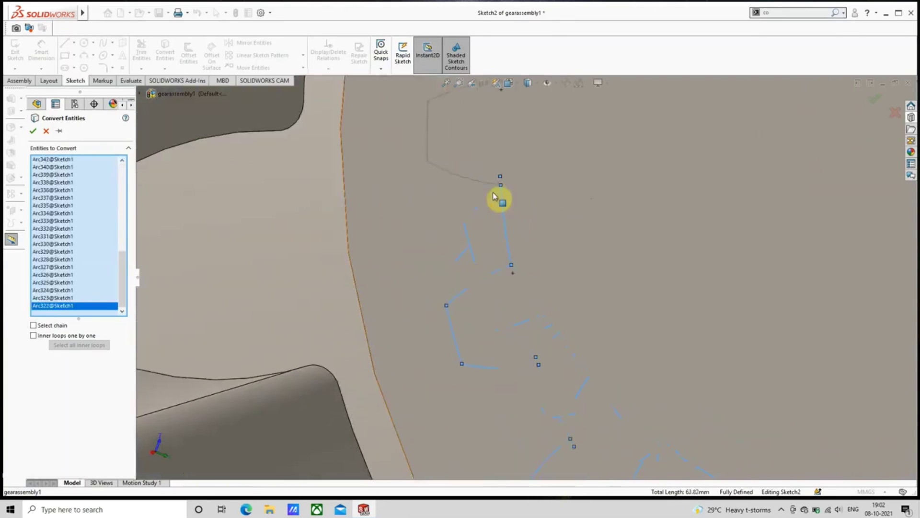
{"action": "left_click", "coordinate": [494, 193]}
{"action": "scroll", "coordinate": [517, 197], "scroll_direction": "up", "scroll_amount": 2}
{"action": "scroll", "coordinate": [502, 205], "scroll_direction": "down", "scroll_amount": 3}
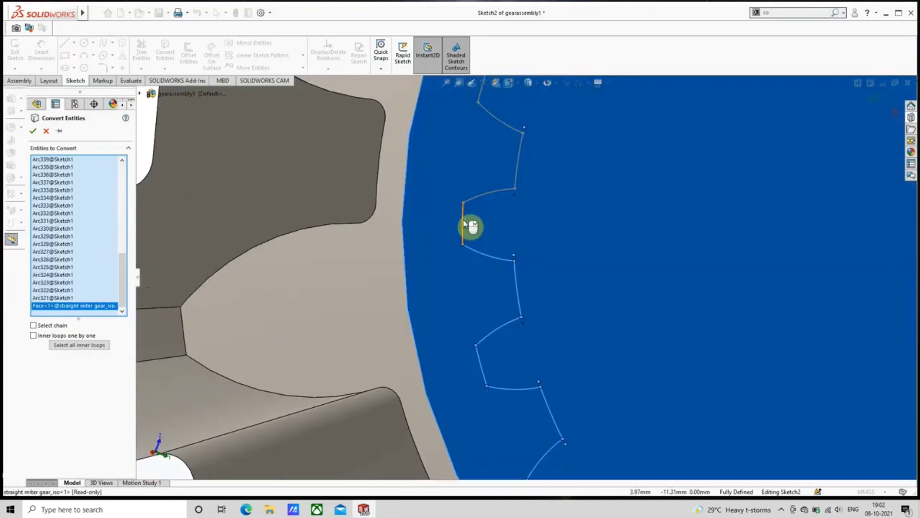
{"action": "left_click", "coordinate": [473, 225]}
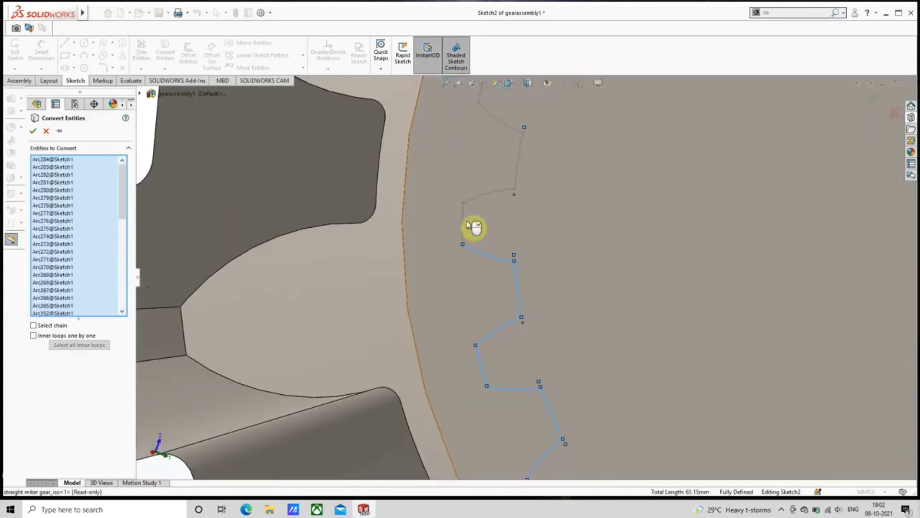
{"action": "left_click", "coordinate": [464, 221]}
{"action": "left_click", "coordinate": [482, 194]}
Step: Add the tooth segments Arc318 to Arc315 of Sketch1, just above on the profile's left side, to the selection
{"action": "scroll", "coordinate": [533, 188], "scroll_direction": "up", "scroll_amount": 2}
{"action": "scroll", "coordinate": [554, 208], "scroll_direction": "down", "scroll_amount": 2}
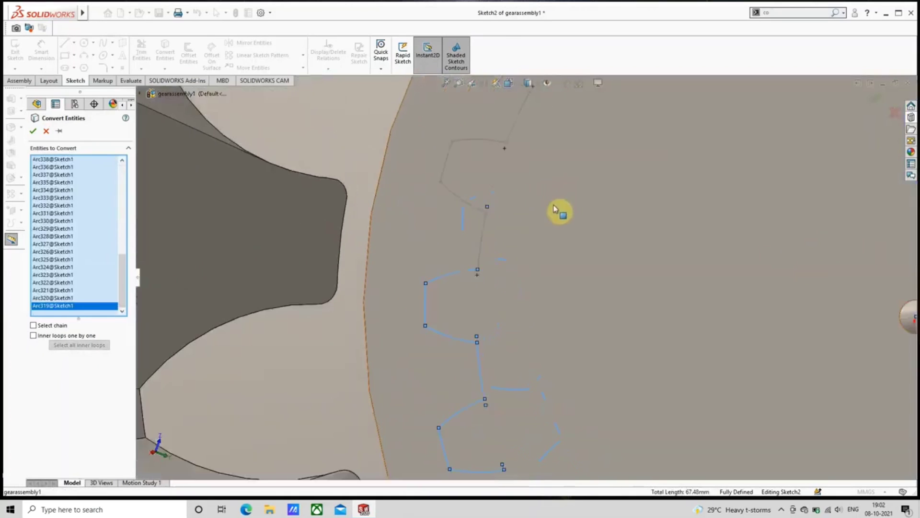
{"action": "left_click", "coordinate": [486, 237]}
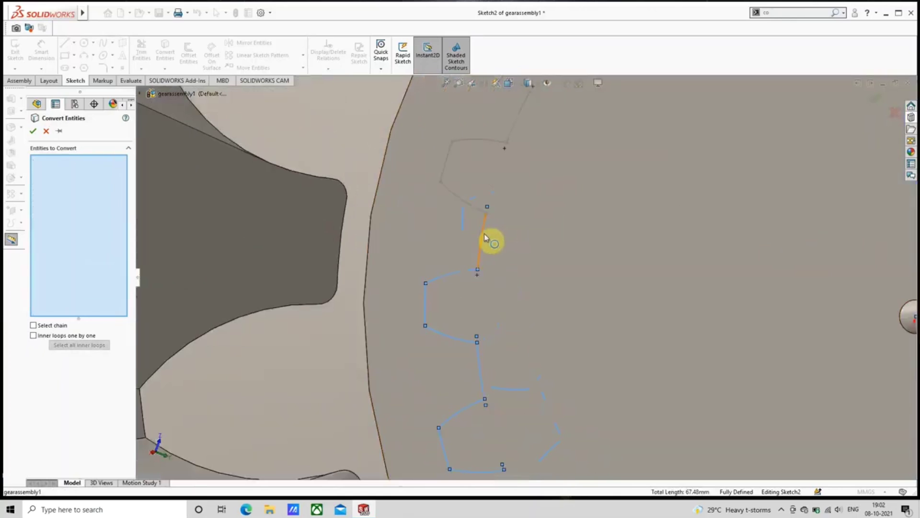
{"action": "left_click", "coordinate": [470, 199]}
{"action": "left_click", "coordinate": [445, 170]}
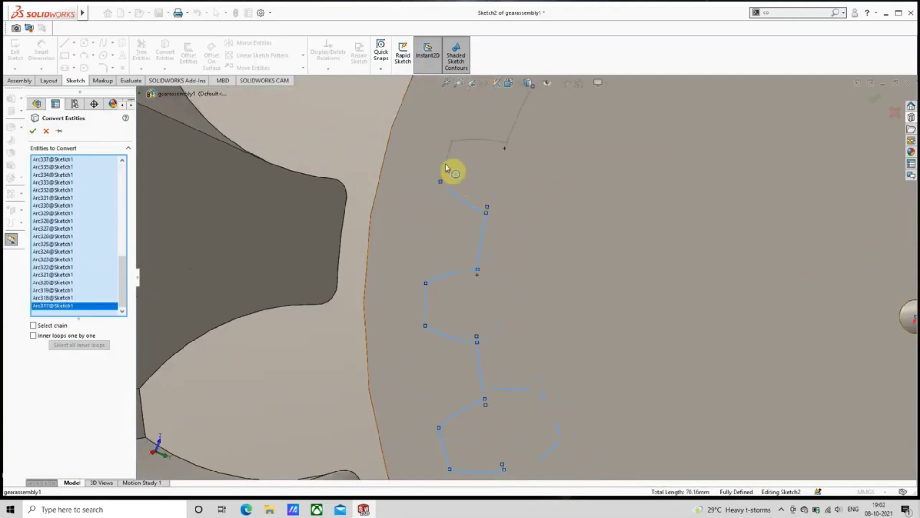
{"action": "left_click", "coordinate": [472, 144]}
Step: Continue clockwise around the upper-left of the spline profile, adding Arc314 to Arc310 of Sketch1 to the entities to convert
{"action": "scroll", "coordinate": [626, 181], "scroll_direction": "up", "scroll_amount": 2}
{"action": "scroll", "coordinate": [600, 189], "scroll_direction": "down", "scroll_amount": 2}
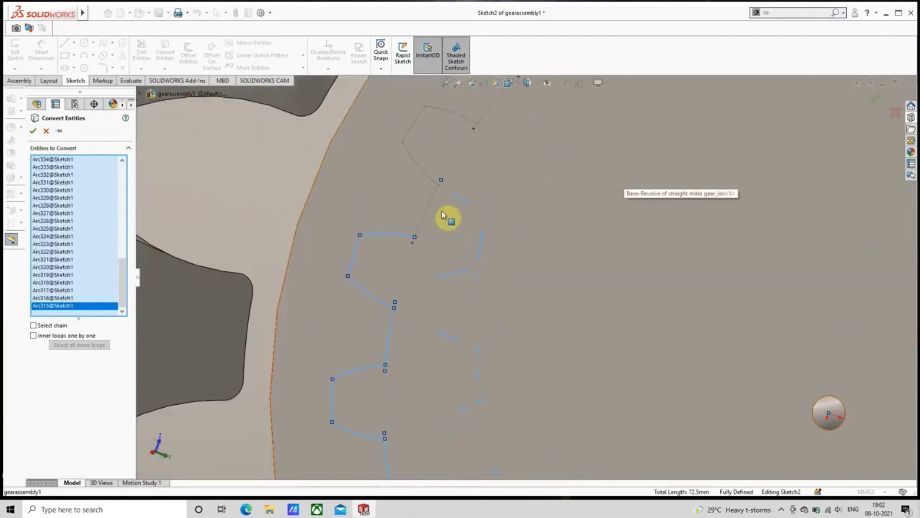
{"action": "left_click", "coordinate": [431, 205]}
{"action": "left_click", "coordinate": [412, 130]}
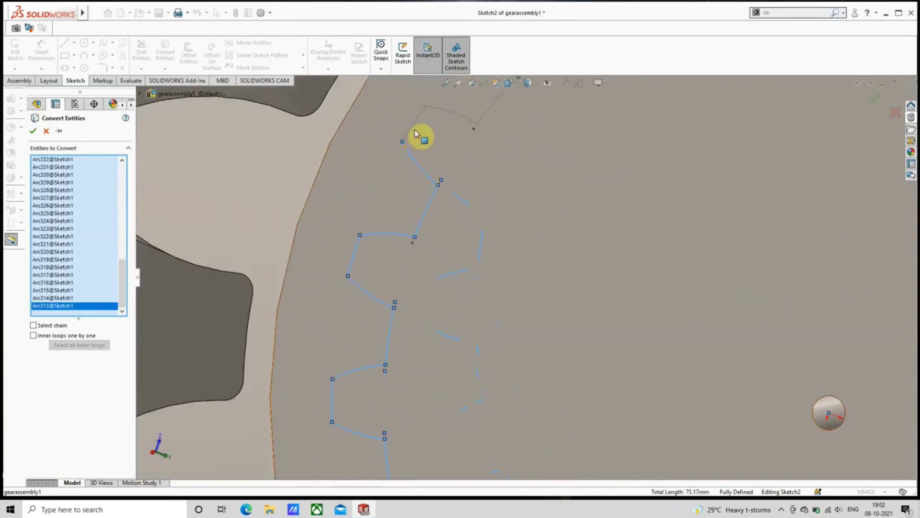
{"action": "left_click", "coordinate": [456, 116]}
{"action": "left_click", "coordinate": [497, 107]}
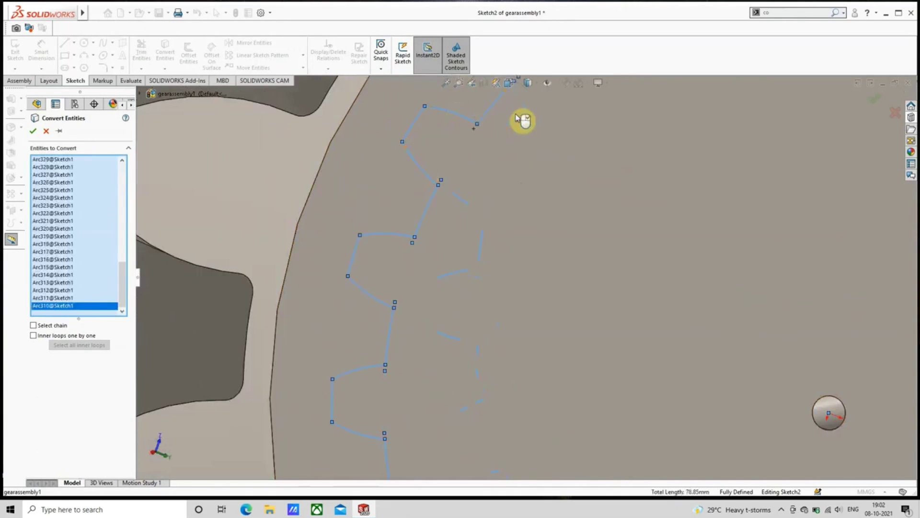
Step: Add the next six upper-left spline segments, Arc309 to Arc304 of Sketch1, to the entities to convert
{"action": "scroll", "coordinate": [602, 155], "scroll_direction": "up", "scroll_amount": 3}
{"action": "scroll", "coordinate": [566, 191], "scroll_direction": "down", "scroll_amount": 3}
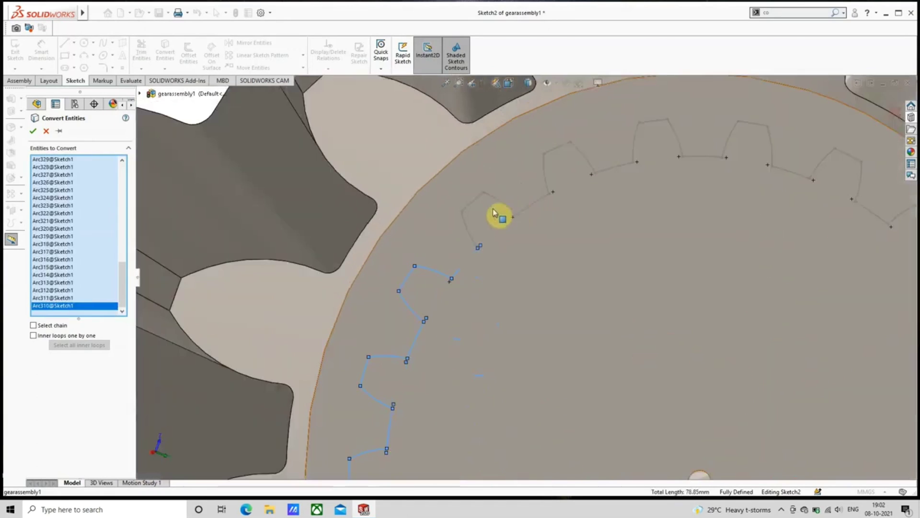
{"action": "left_click", "coordinate": [472, 226]}
{"action": "left_click", "coordinate": [471, 206]}
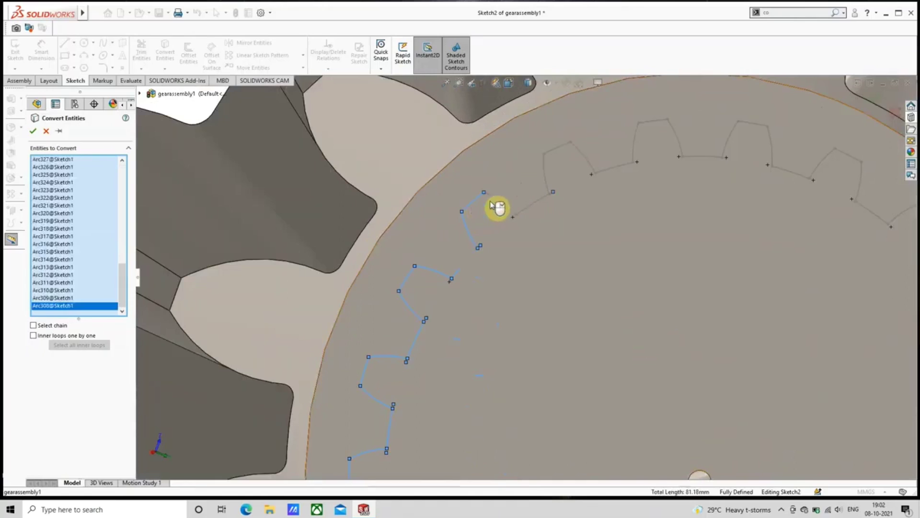
{"action": "left_click", "coordinate": [503, 207]}
{"action": "left_click", "coordinate": [531, 207]}
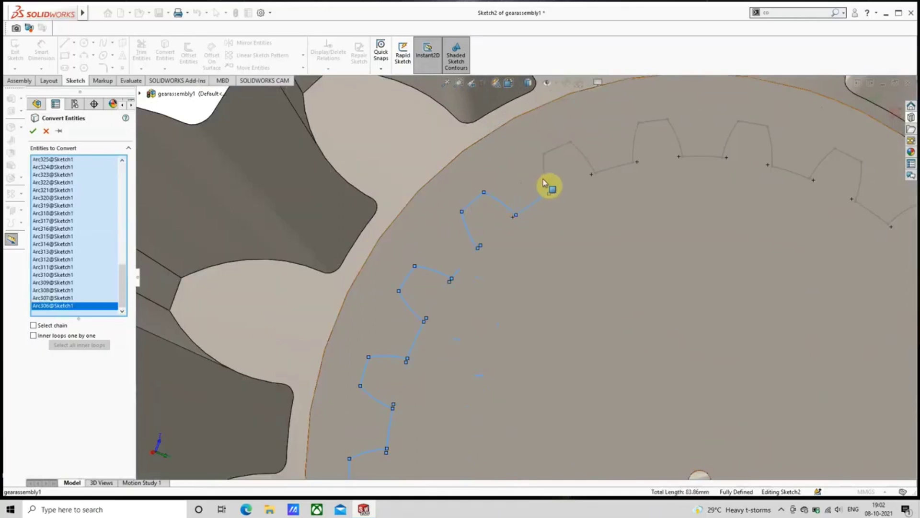
{"action": "left_click", "coordinate": [552, 186]}
{"action": "left_click", "coordinate": [560, 151]}
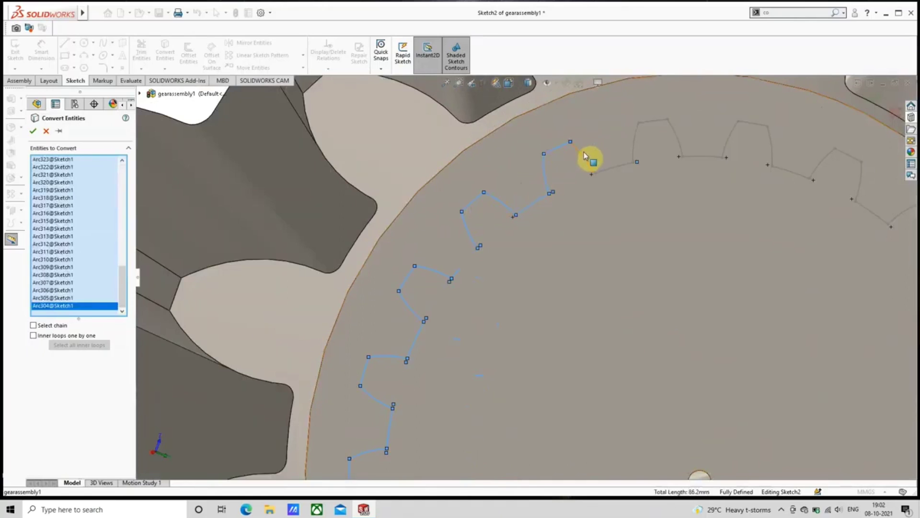
Step: Add Arc303 to Arc299 of Sketch1 near the top of the spline profile to the selection, leaving out the gear face
{"action": "left_click", "coordinate": [587, 161]}
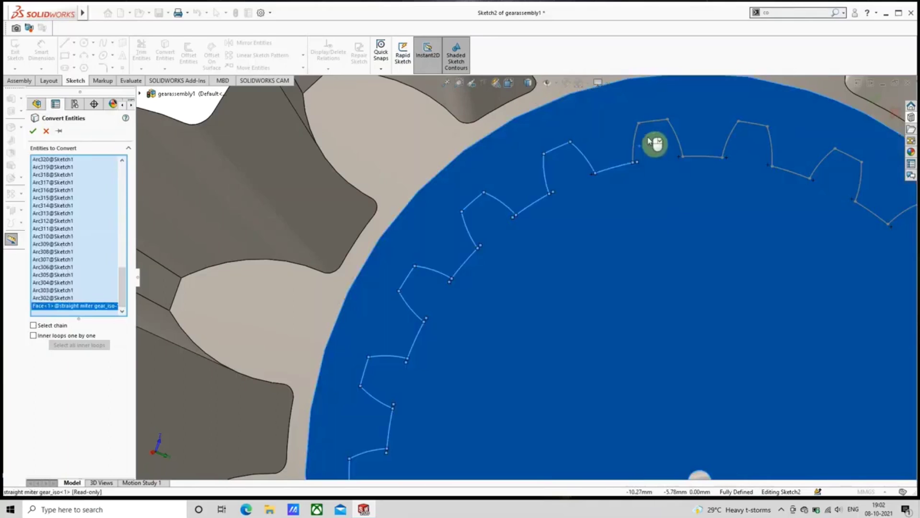
{"action": "left_click", "coordinate": [639, 141]}
{"action": "left_click", "coordinate": [637, 142]}
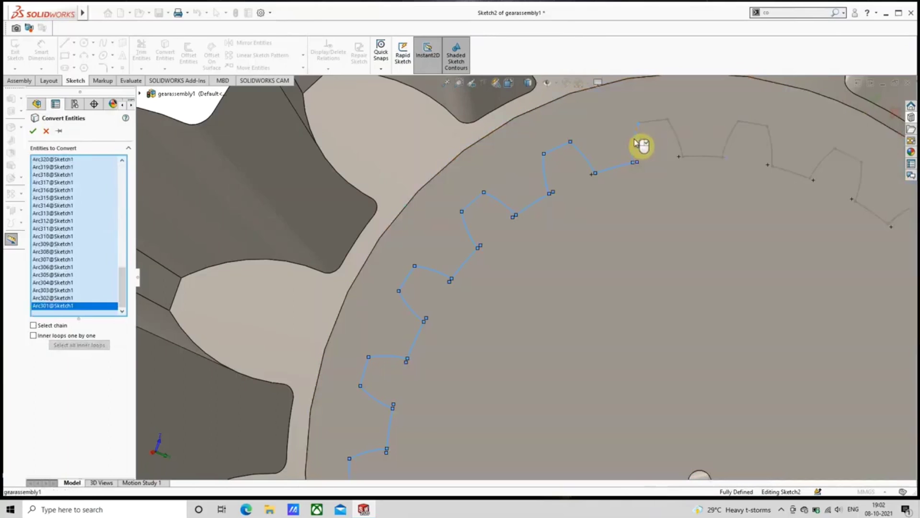
{"action": "left_click", "coordinate": [653, 121]}
{"action": "left_click", "coordinate": [676, 137]}
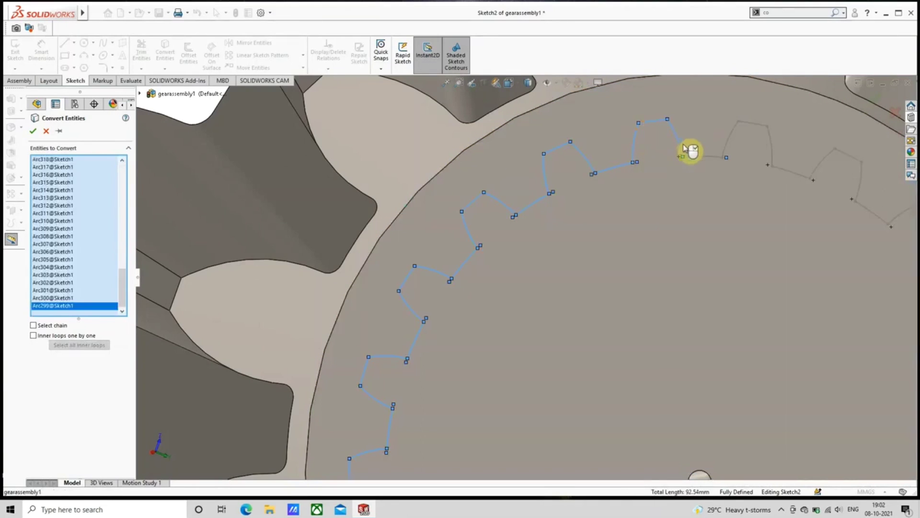
Step: Continue clockwise past the top of the spline profile, adding Arc298 to Arc293 of Sketch1 to the entities to convert
{"action": "left_click", "coordinate": [694, 156]}
{"action": "left_click", "coordinate": [732, 139]}
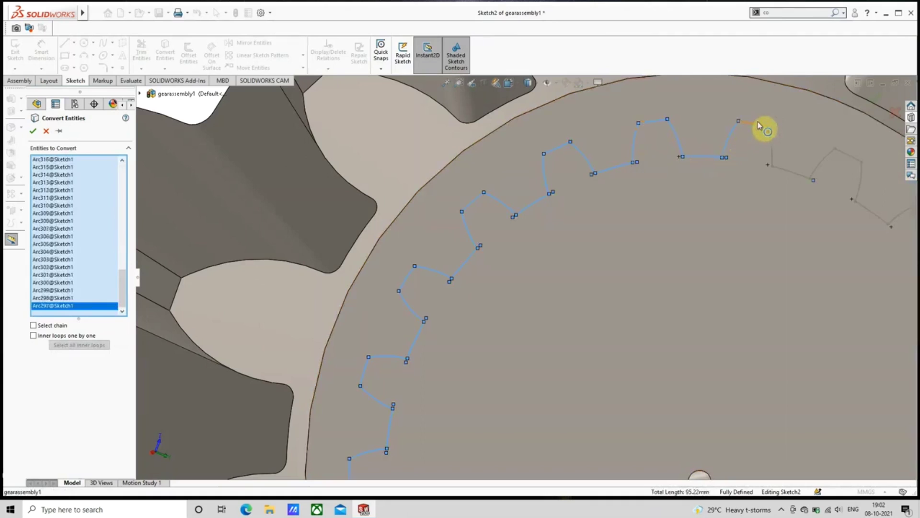
{"action": "left_click", "coordinate": [759, 125]}
{"action": "left_click", "coordinate": [769, 146]}
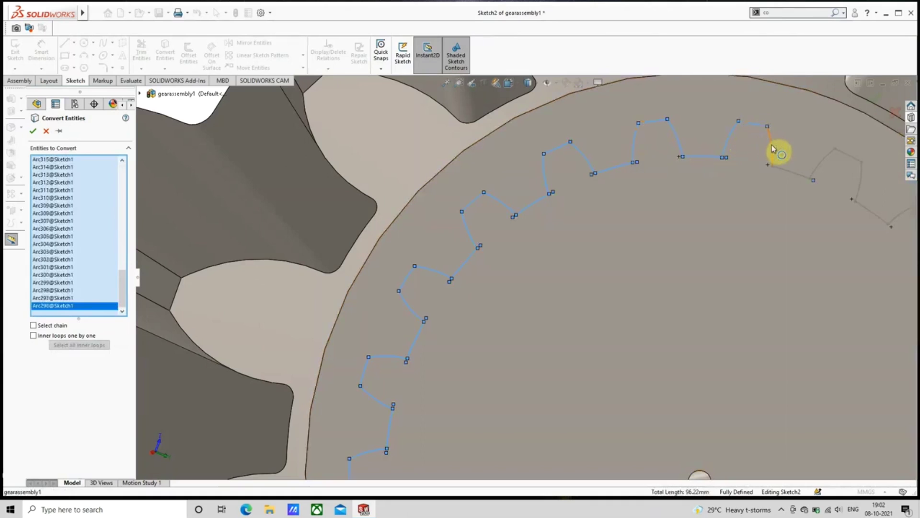
{"action": "left_click", "coordinate": [786, 175]}
{"action": "scroll", "coordinate": [828, 192], "scroll_direction": "up", "scroll_amount": 3}
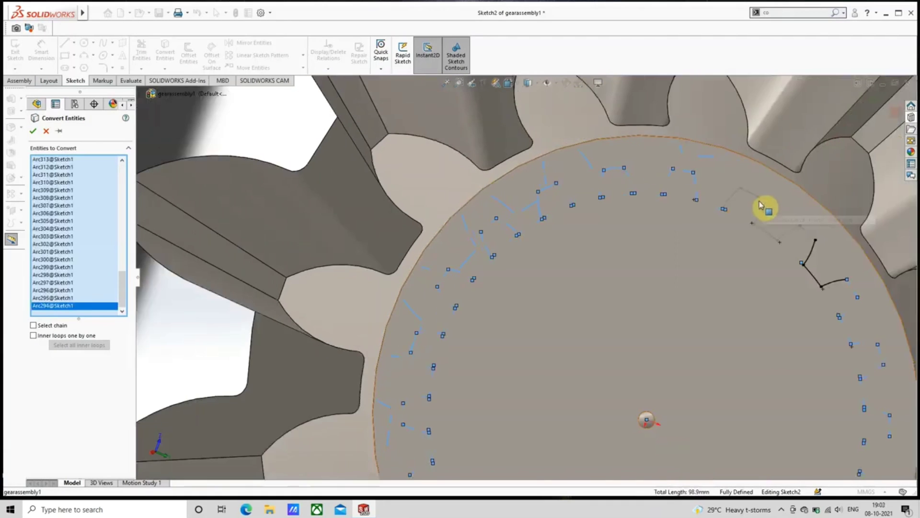
{"action": "scroll", "coordinate": [764, 207], "scroll_direction": "down", "scroll_amount": 4}
{"action": "left_click", "coordinate": [703, 207]}
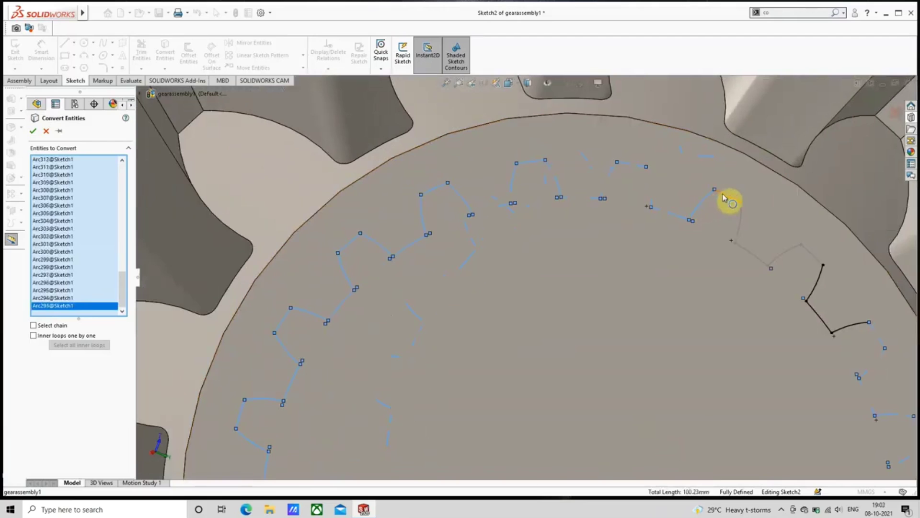
Step: Add Arc292 to Arc288 of Sketch1 at the upper right of the spline profile and convert all selected entities into Sketch2
{"action": "left_click", "coordinate": [729, 196]}
{"action": "left_click", "coordinate": [742, 222]}
{"action": "scroll", "coordinate": [736, 261], "scroll_direction": "up", "scroll_amount": 3}
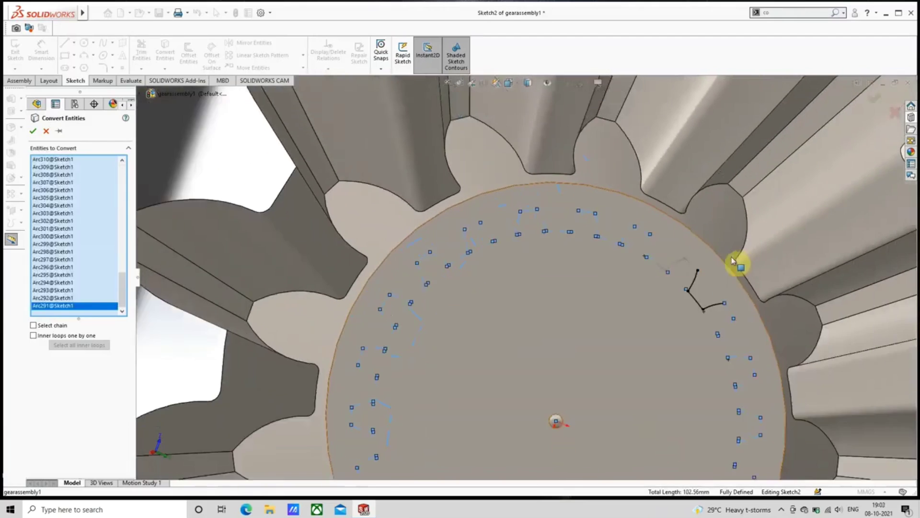
{"action": "scroll", "coordinate": [657, 263], "scroll_direction": "down", "scroll_amount": 3}
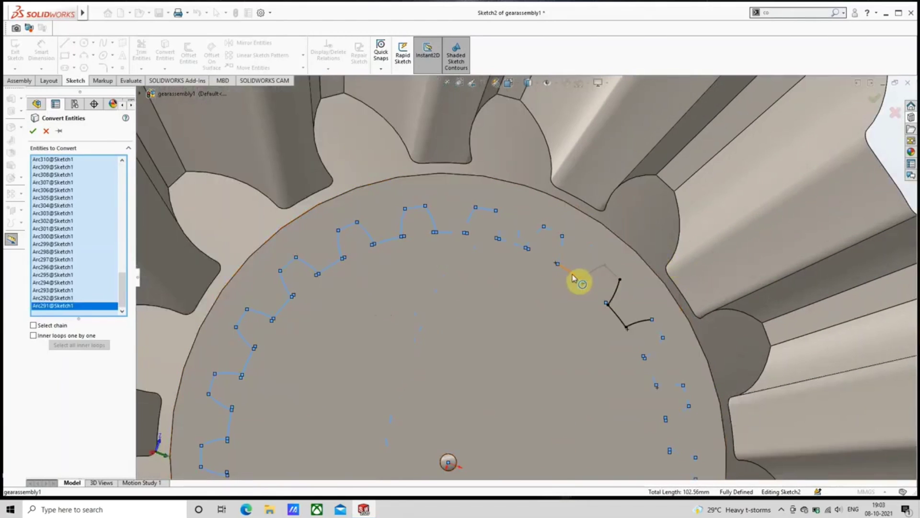
{"action": "left_click", "coordinate": [593, 277]}
{"action": "left_click", "coordinate": [592, 274]}
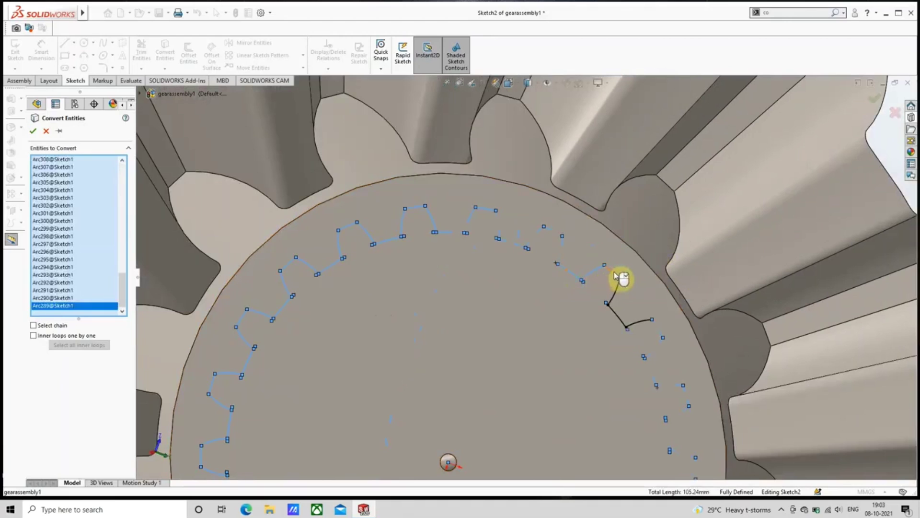
{"action": "left_click", "coordinate": [613, 272]}
{"action": "left_click", "coordinate": [32, 132]}
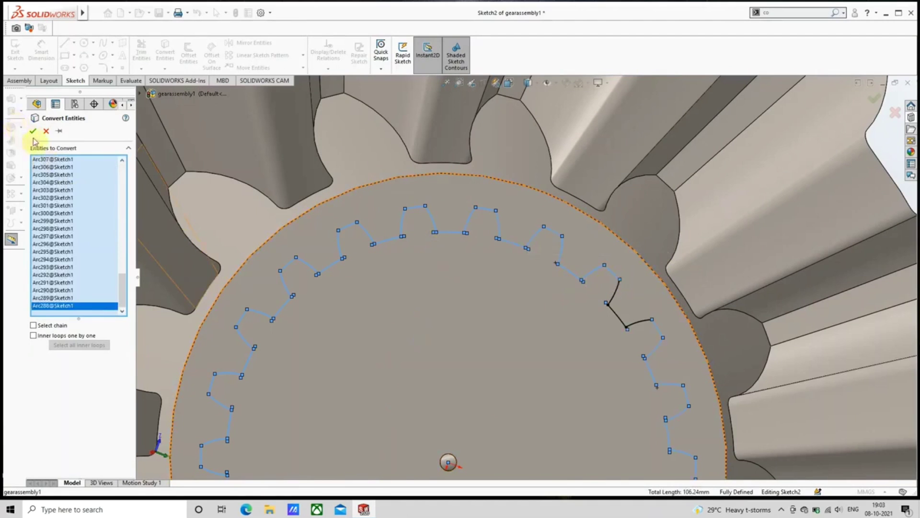
Step: Cut the converted spline profile through the miter gear with an Extruded Cut set to Through All
{"action": "scroll", "coordinate": [307, 220], "scroll_direction": "up", "scroll_amount": 5}
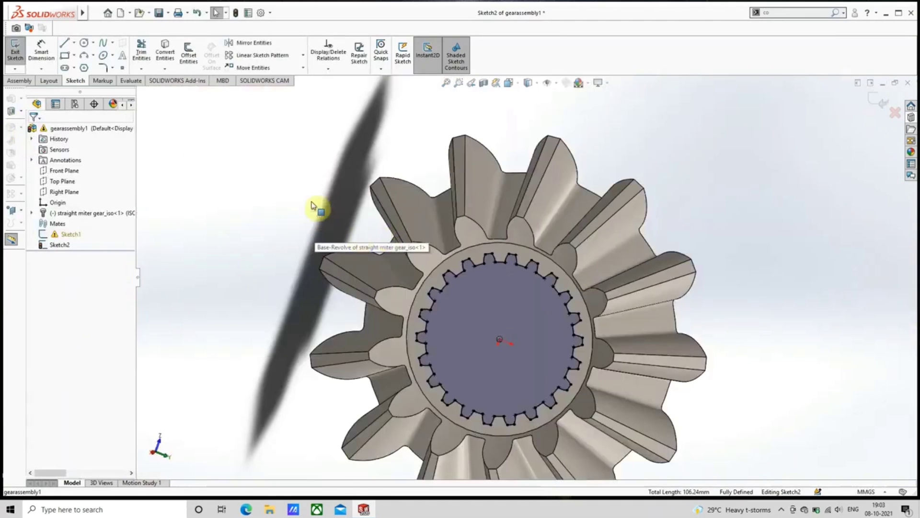
{"action": "left_click", "coordinate": [21, 114]}
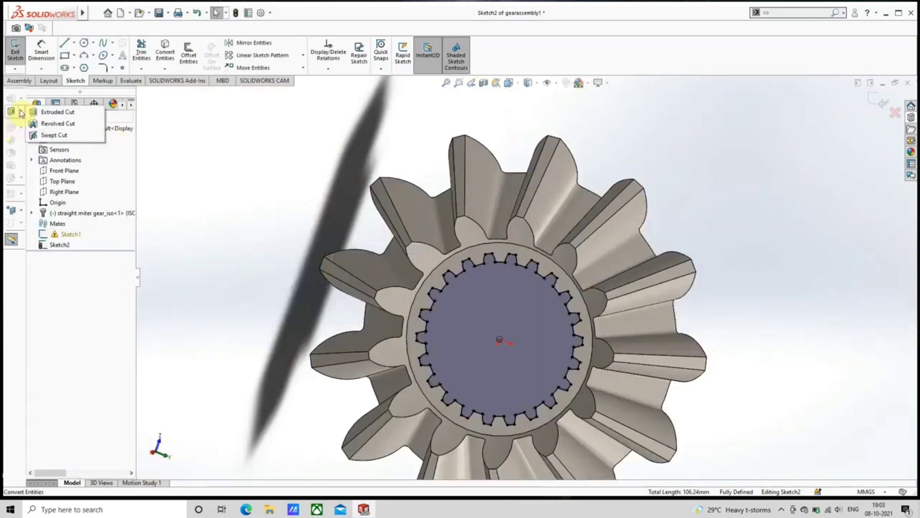
{"action": "left_click", "coordinate": [48, 111]}
{"action": "middle_click_drag", "start_coordinate": [386, 308], "coordinate": [283, 326]}
{"action": "left_click", "coordinate": [69, 189]}
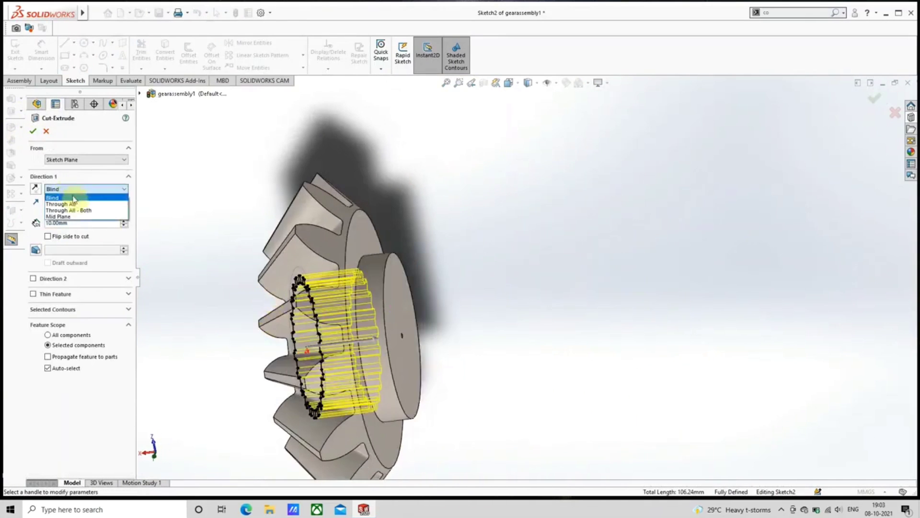
{"action": "left_click", "coordinate": [72, 198]}
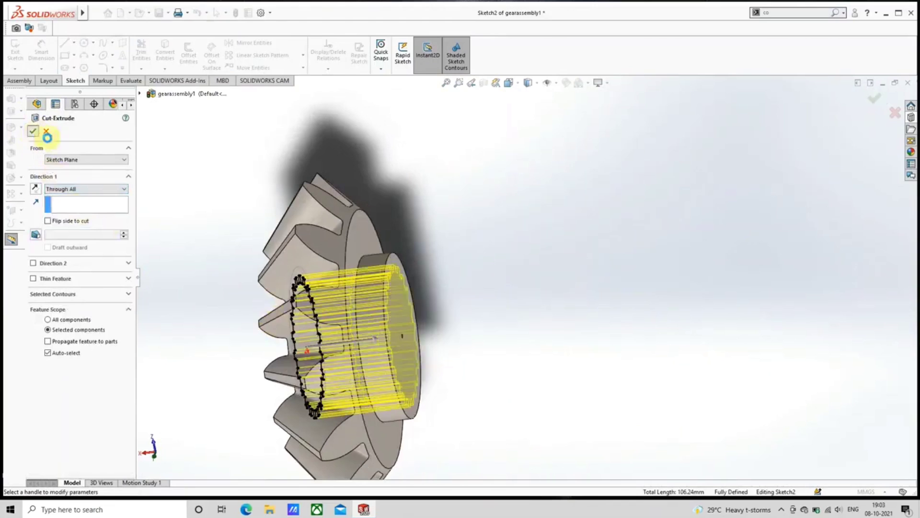
{"action": "left_click", "coordinate": [192, 228]}
{"action": "scroll", "coordinate": [288, 282], "scroll_direction": "up", "scroll_amount": 4}
{"action": "middle_click_drag", "start_coordinate": [289, 284], "coordinate": [291, 284]}
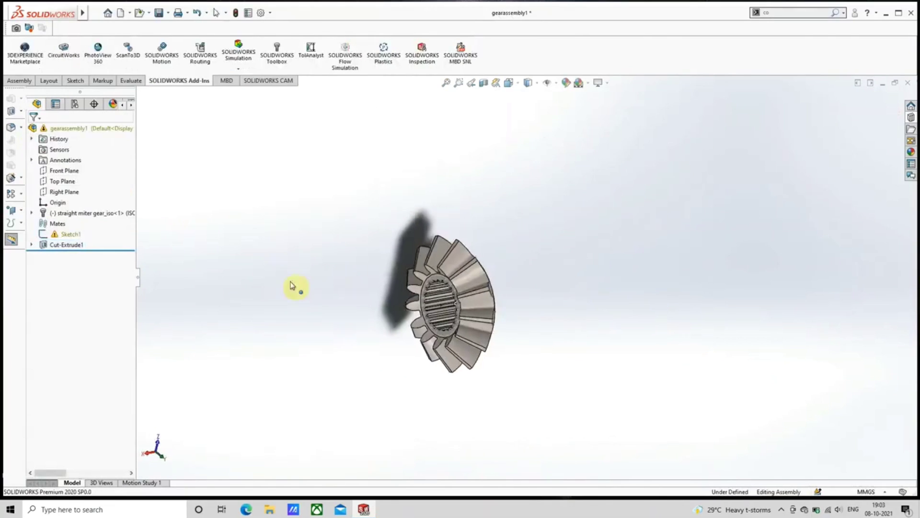
Step: Try to delete Sketch1 from the assembly, and undo the deletion
{"action": "left_click", "coordinate": [69, 234]}
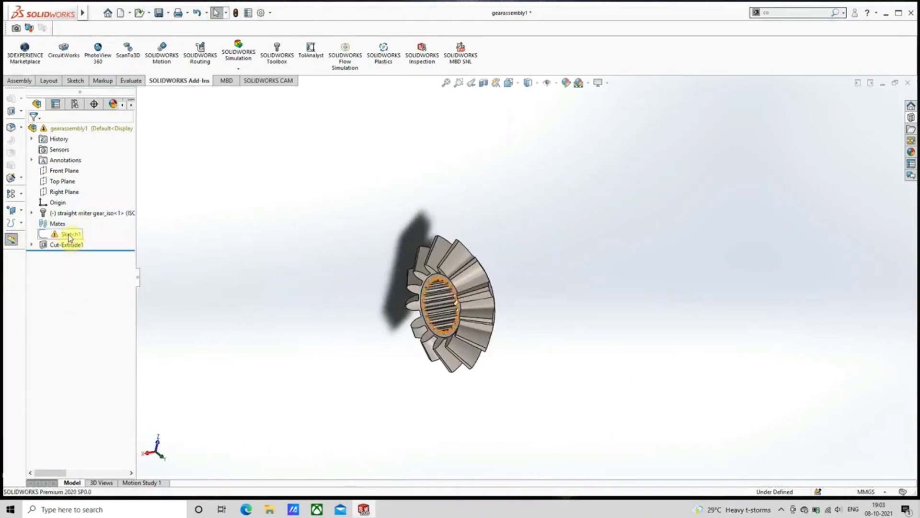
{"action": "right_click", "coordinate": [70, 236]}
{"action": "left_click", "coordinate": [89, 326]}
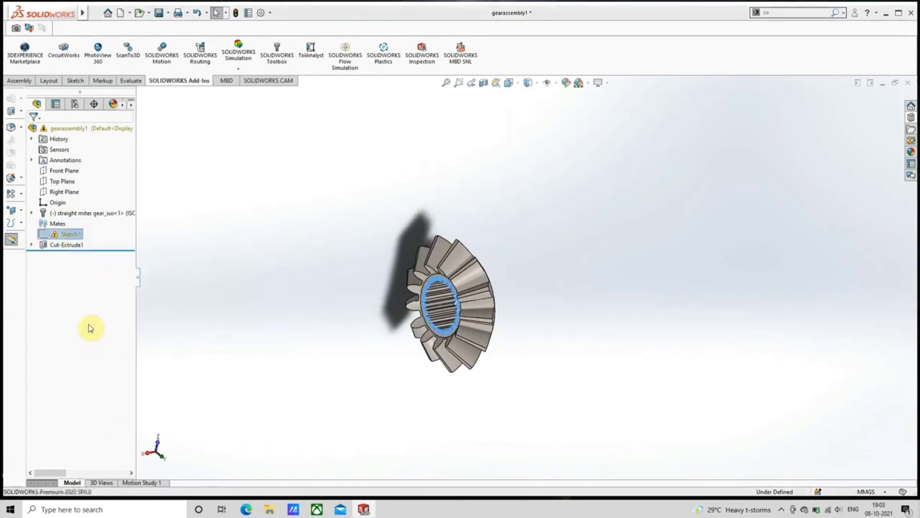
{"action": "left_click", "coordinate": [533, 208]}
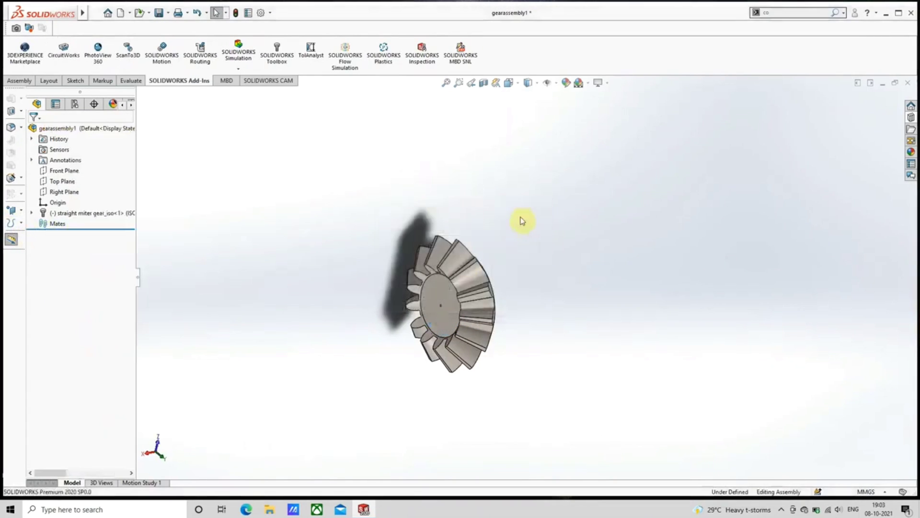
{"action": "key", "text": "ctrl+z"}
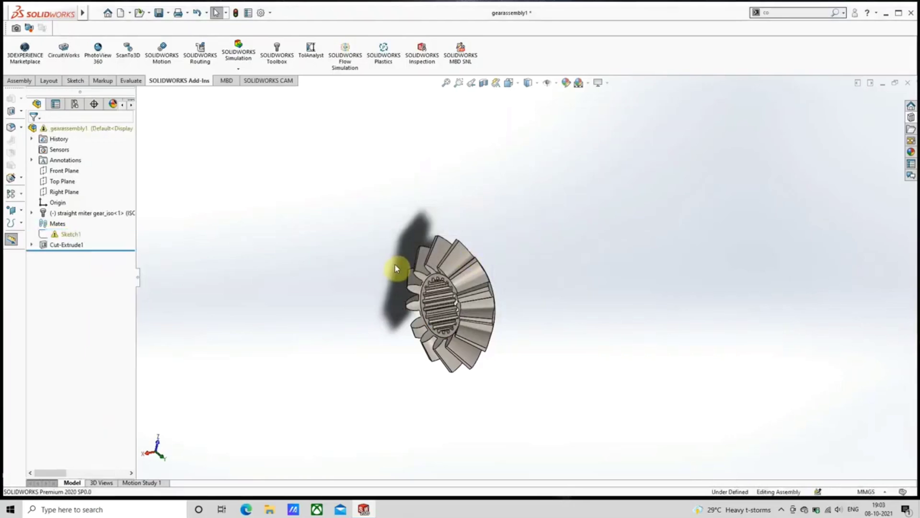
Step: Examine the splined bore in the miter gear from several angles and check the warning on Sketch1
{"action": "scroll", "coordinate": [347, 351], "scroll_direction": "down", "scroll_amount": 5}
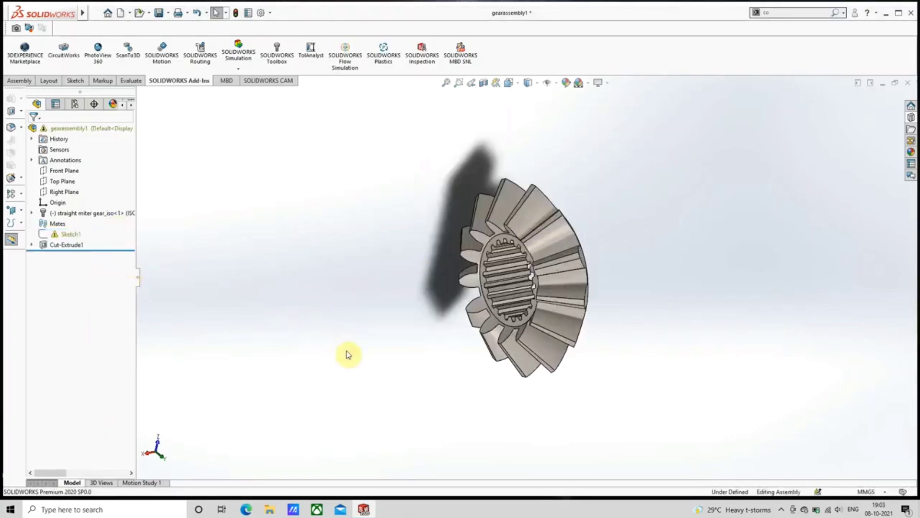
{"action": "middle_click_drag", "start_coordinate": [341, 339], "coordinate": [392, 330]}
{"action": "scroll", "coordinate": [400, 330], "scroll_direction": "up", "scroll_amount": 5}
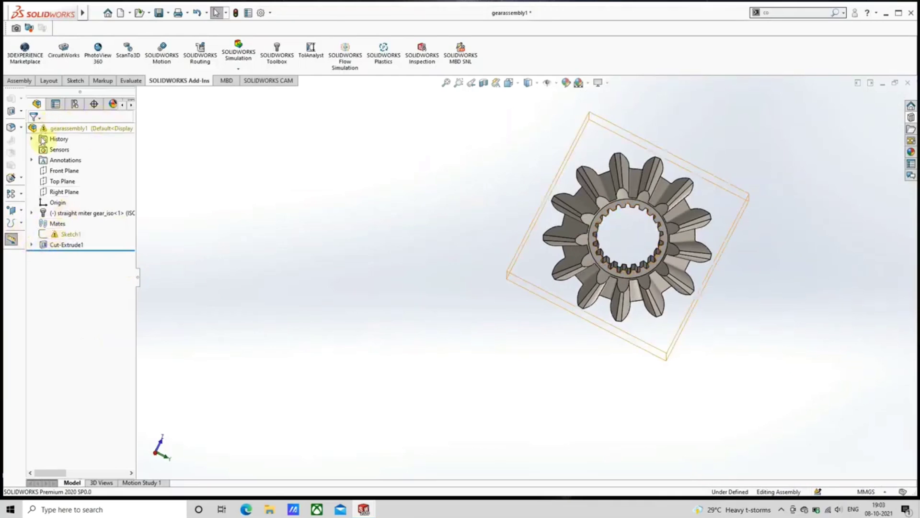
{"action": "left_click", "coordinate": [63, 234]}
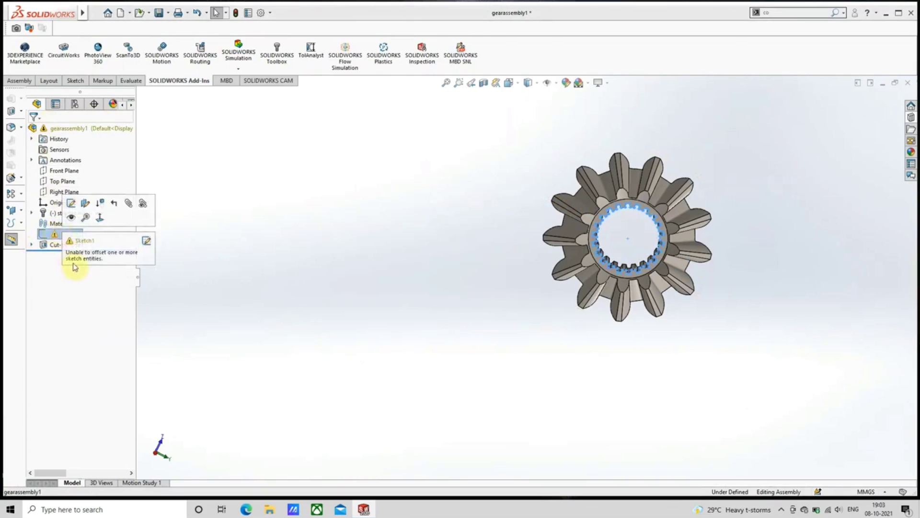
{"action": "left_click", "coordinate": [56, 235]}
{"action": "left_click", "coordinate": [81, 270]}
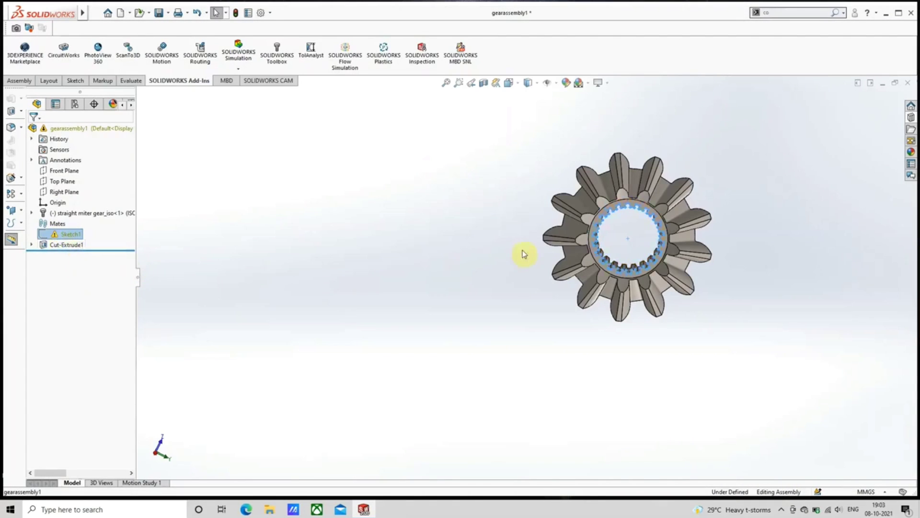
{"action": "left_click", "coordinate": [401, 264]}
{"action": "scroll", "coordinate": [612, 253], "scroll_direction": "down", "scroll_amount": 2}
{"action": "scroll", "coordinate": [610, 248], "scroll_direction": "down", "scroll_amount": 2}
{"action": "middle_click_drag", "start_coordinate": [608, 245], "coordinate": [542, 290]}
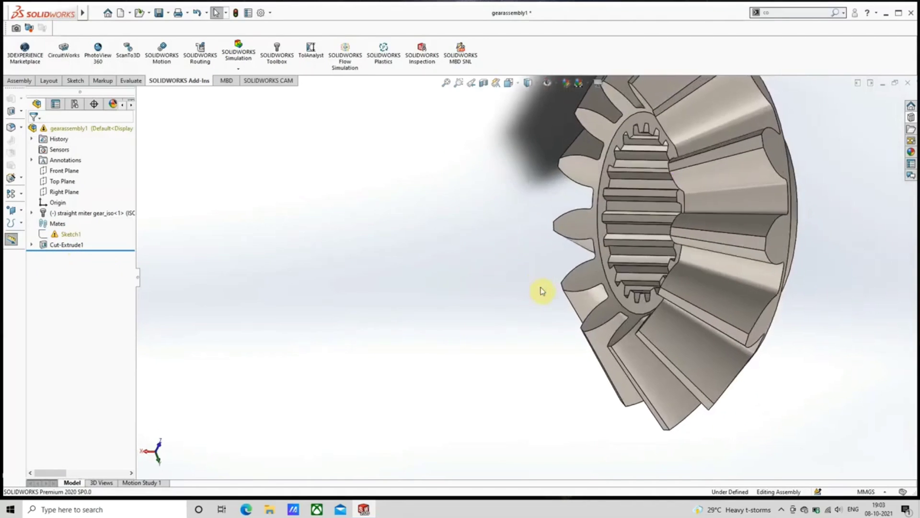
{"action": "scroll", "coordinate": [540, 291], "scroll_direction": "up", "scroll_amount": 2}
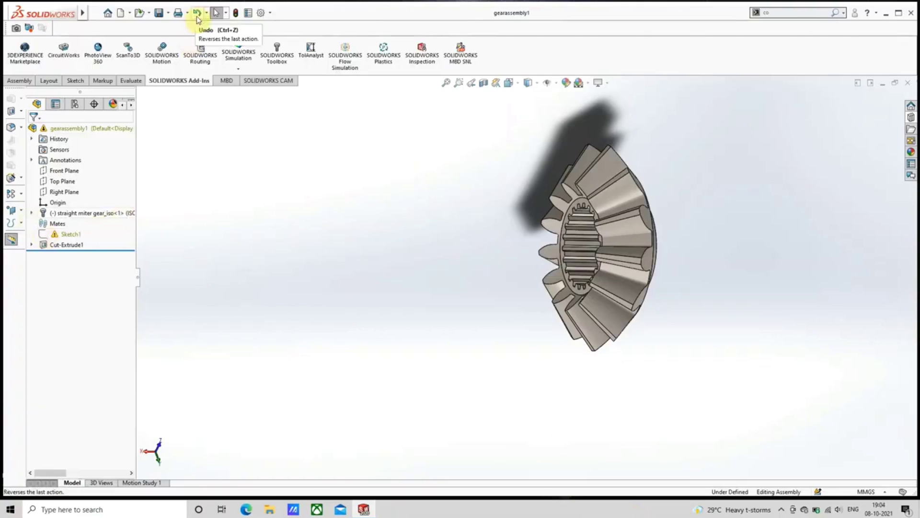
Step: Start saving gearassembly1 as a new file with the type SOLIDWORKS Part (*.prt;*.sldprt)
{"action": "left_click", "coordinate": [167, 16]}
{"action": "left_click", "coordinate": [182, 35]}
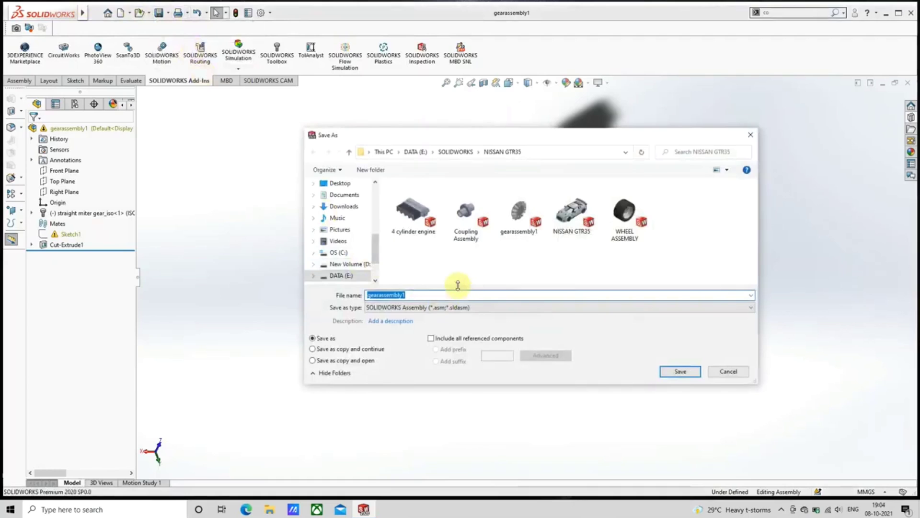
{"action": "left_click", "coordinate": [491, 309]}
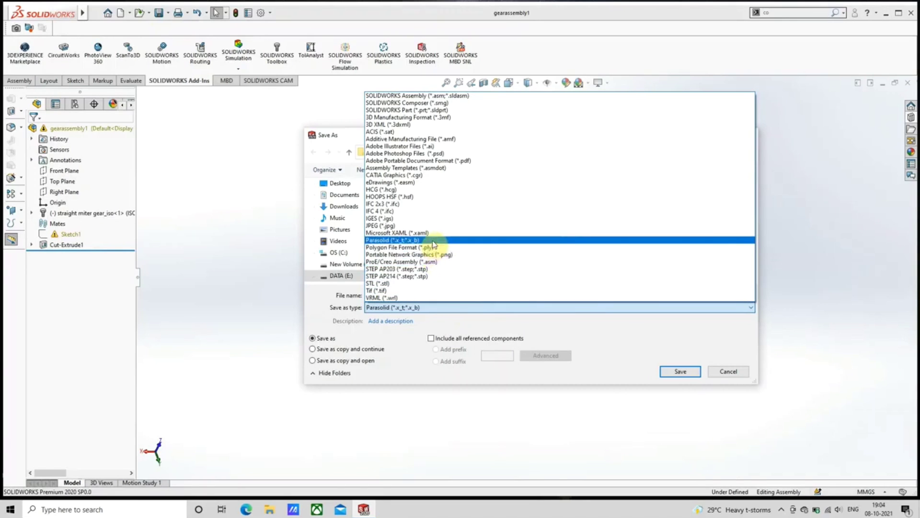
{"action": "left_click", "coordinate": [455, 110]}
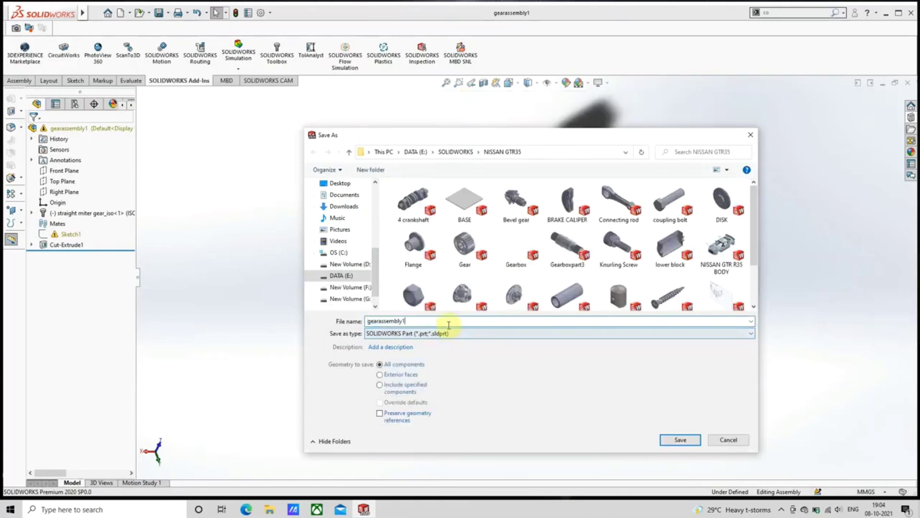
Step: Name the new part file Gearboxpart4 and save it in the NISSAN GTR35 folder with all components included
{"action": "key", "text": "BackSpace"}
{"action": "key", "text": "BackSpace"}
{"action": "key", "text": "BackSpace"}
{"action": "key", "text": "BackSpace"}
{"action": "key", "text": "BackSpace"}
{"action": "key", "text": "BackSpace"}
{"action": "key", "text": "BackSpace"}
{"action": "key", "text": "BackSpace"}
{"action": "key", "text": "BackSpace"}
{"action": "key", "text": "BackSpace"}
{"action": "key", "text": "BackSpace"}
{"action": "key", "text": "BackSpace"}
{"action": "key", "text": "BackSpace"}
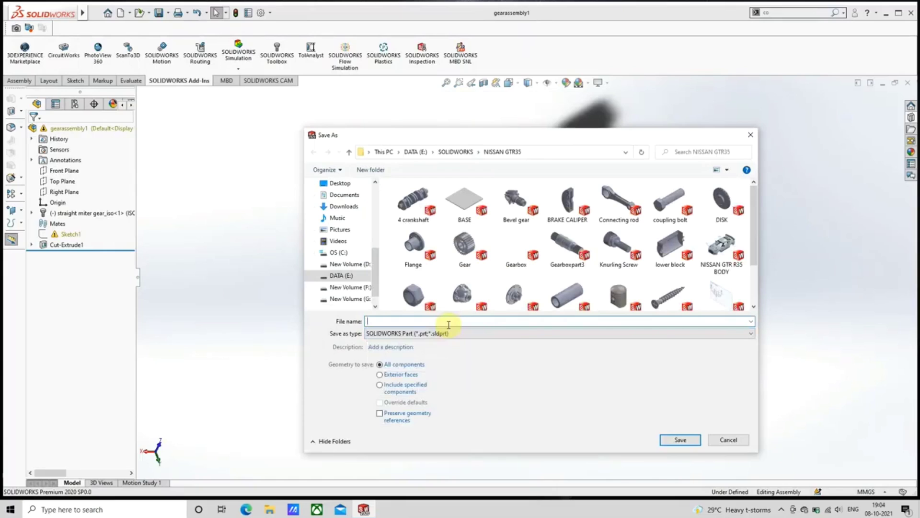
{"action": "type", "text": "Gear"}
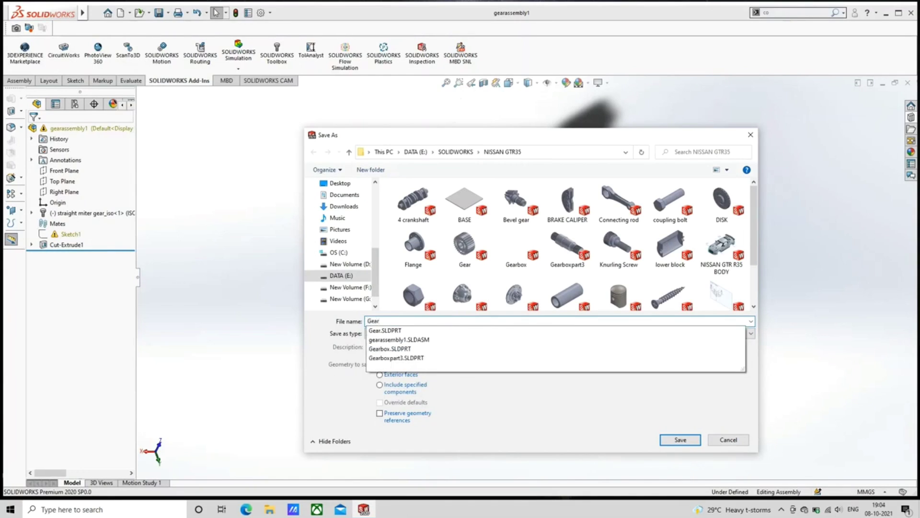
{"action": "type", "text": "boc"}
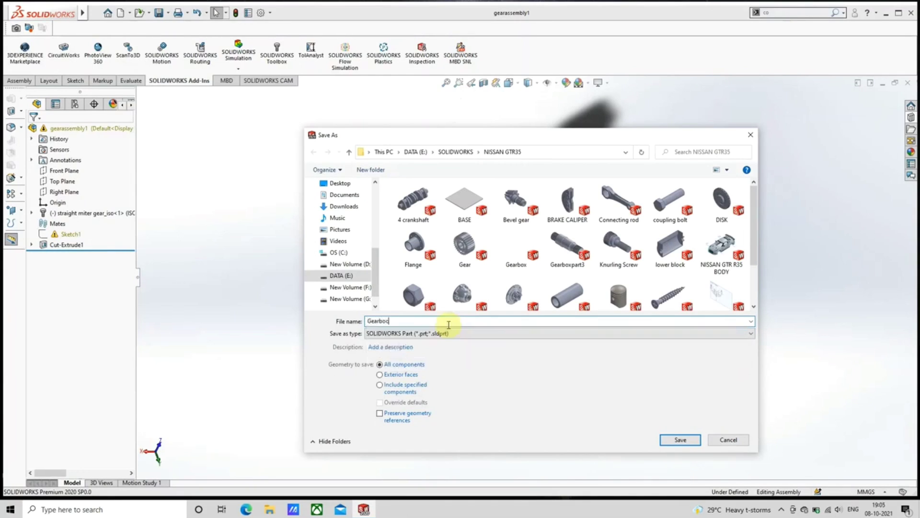
{"action": "key", "text": "BackSpace"}
{"action": "type", "text": "x"}
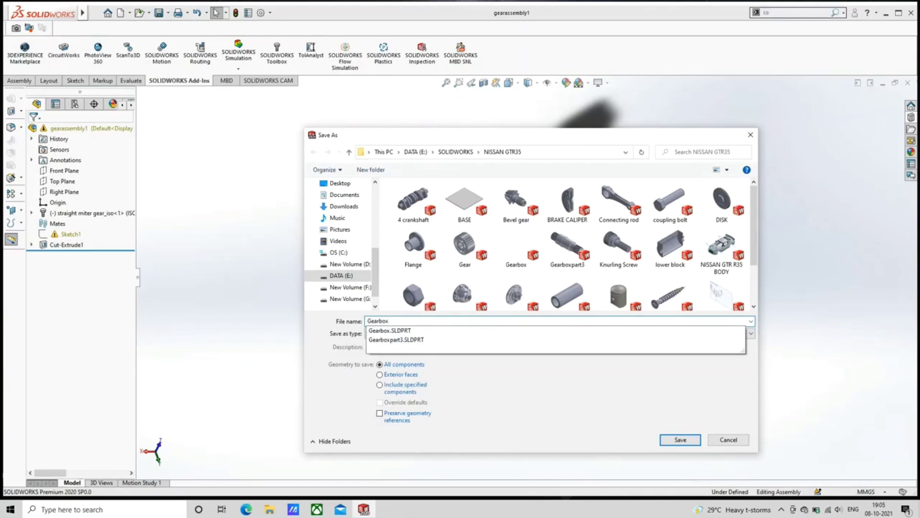
{"action": "type", "text": "part"}
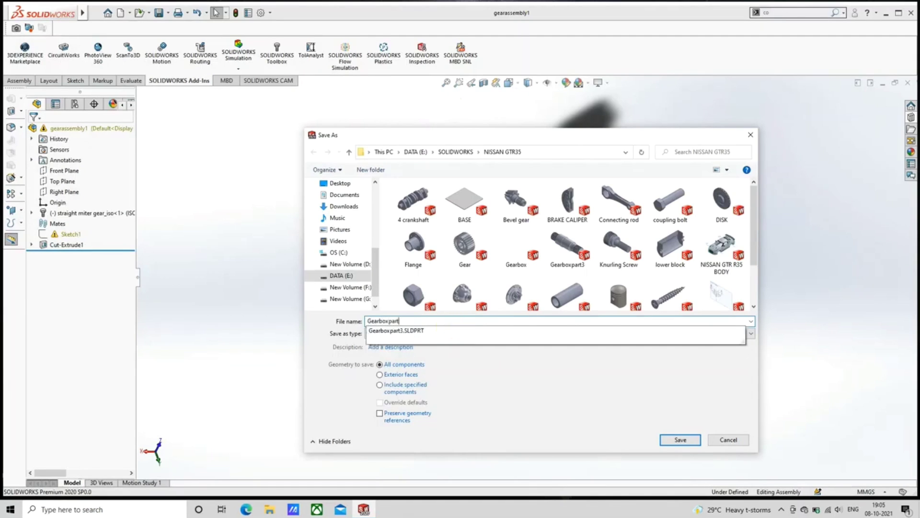
{"action": "type", "text": "4"}
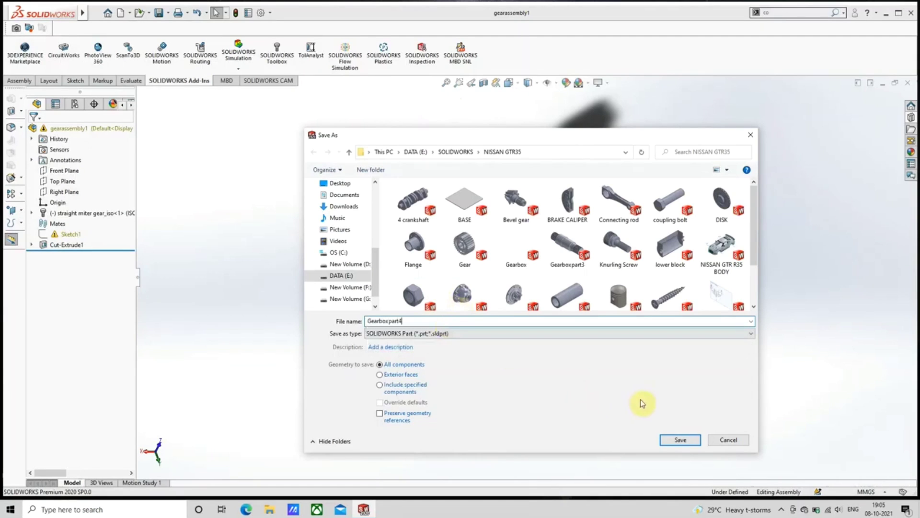
{"action": "left_click", "coordinate": [680, 439]}
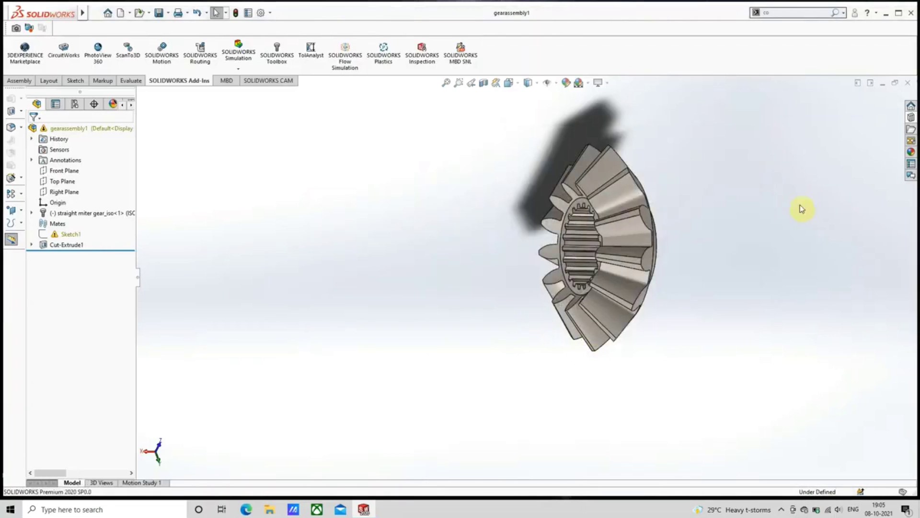
Step: Close gearassembly1 and open the Gearboxpart4 part from the NISSAN GTR35 folder, cancelling FeatureWorks recognition
{"action": "left_click", "coordinate": [908, 83]}
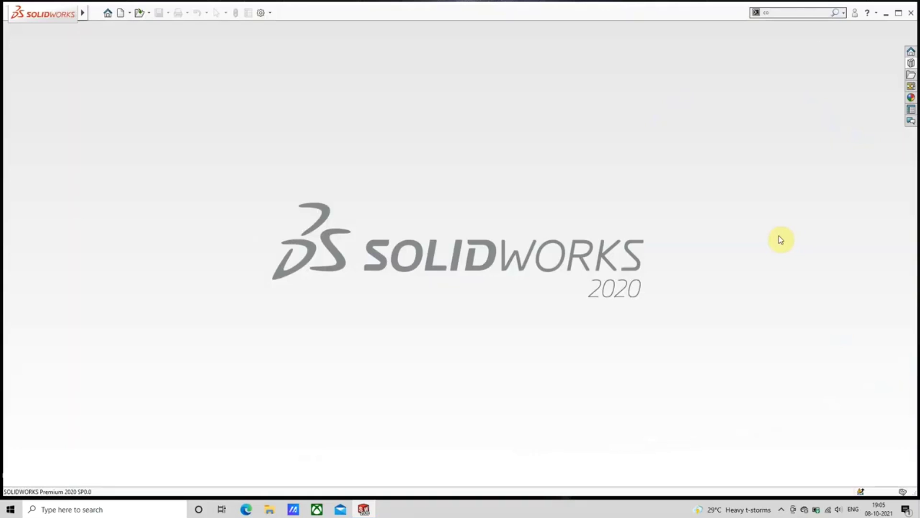
{"action": "key", "text": "ctrl+o"}
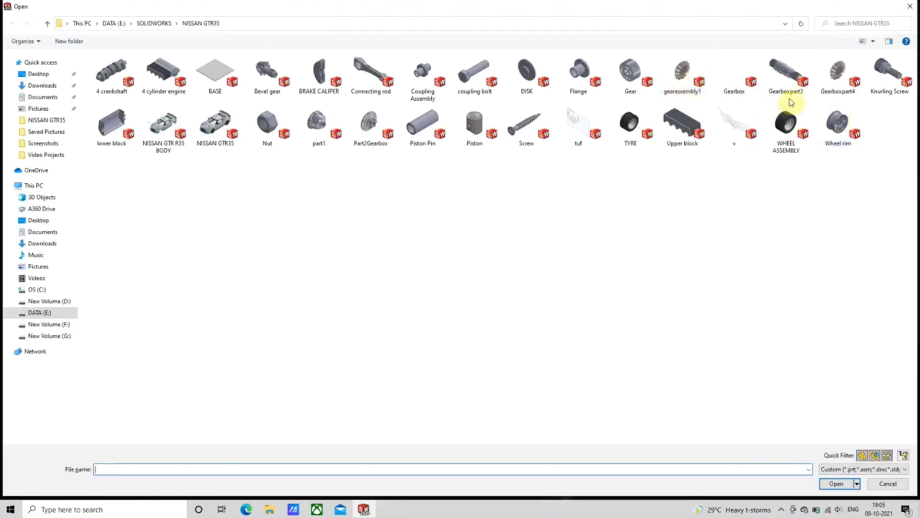
{"action": "left_click", "coordinate": [829, 78]}
{"action": "left_click", "coordinate": [836, 483]}
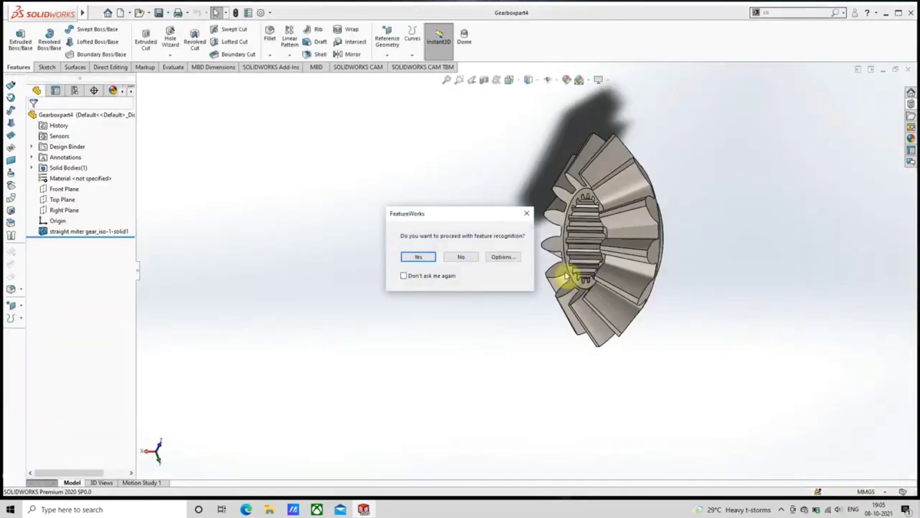
{"action": "left_click", "coordinate": [415, 257]}
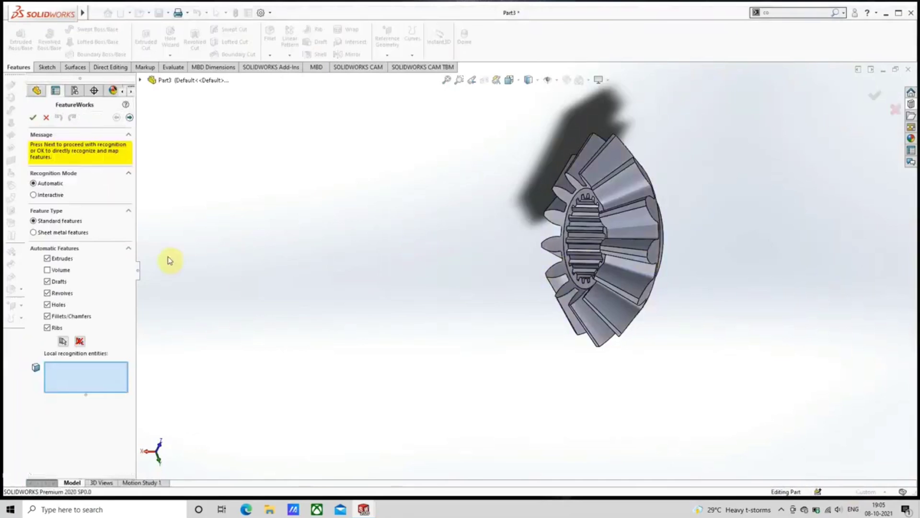
{"action": "left_click", "coordinate": [46, 118]}
{"action": "middle_click_drag", "start_coordinate": [530, 255], "coordinate": [440, 264]}
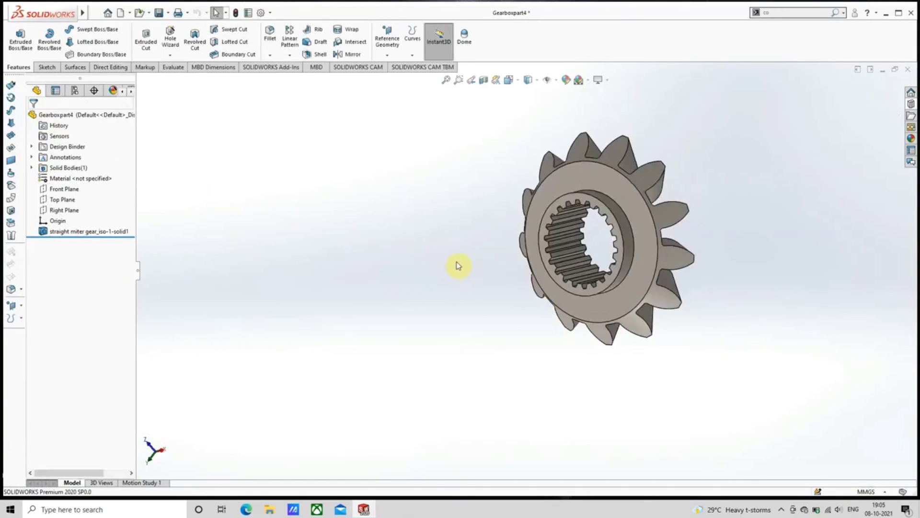
{"action": "scroll", "coordinate": [599, 229], "scroll_direction": "down", "scroll_amount": 3}
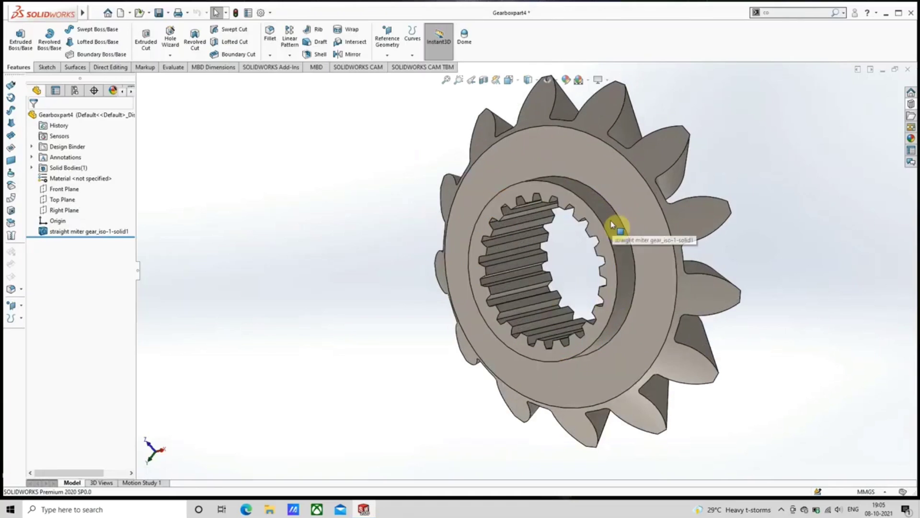
Step: Start a sketch on the ring-shaped end face of the gear's hub and convert its outer circular edge into the sketch
{"action": "left_click", "coordinate": [594, 223]}
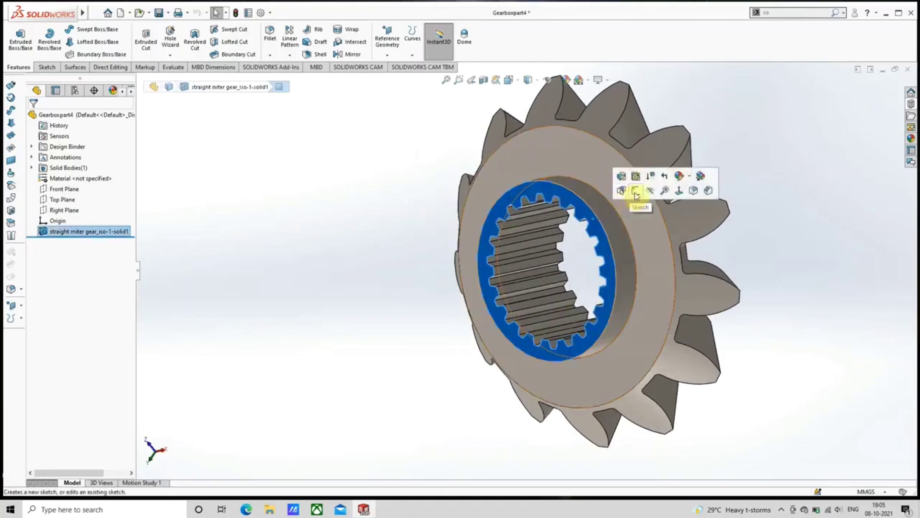
{"action": "left_click", "coordinate": [636, 193]}
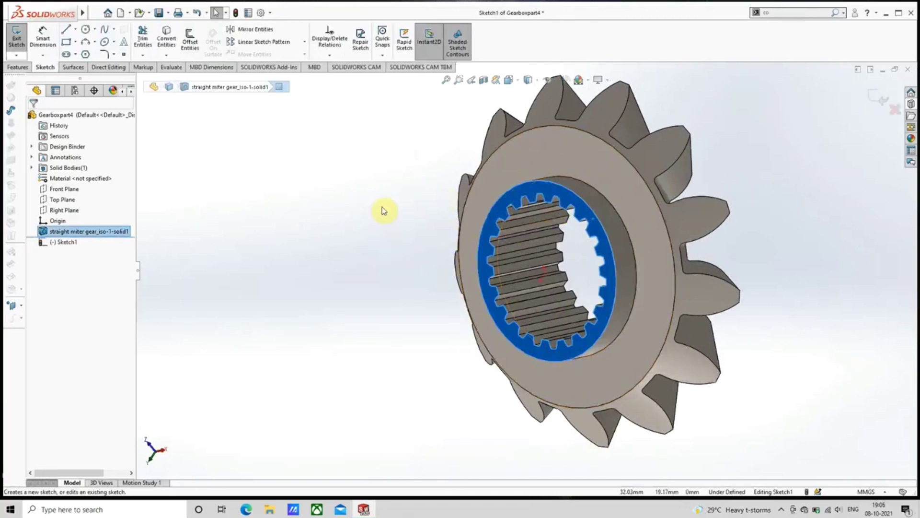
{"action": "left_click", "coordinate": [369, 220]}
{"action": "left_click", "coordinate": [484, 227]}
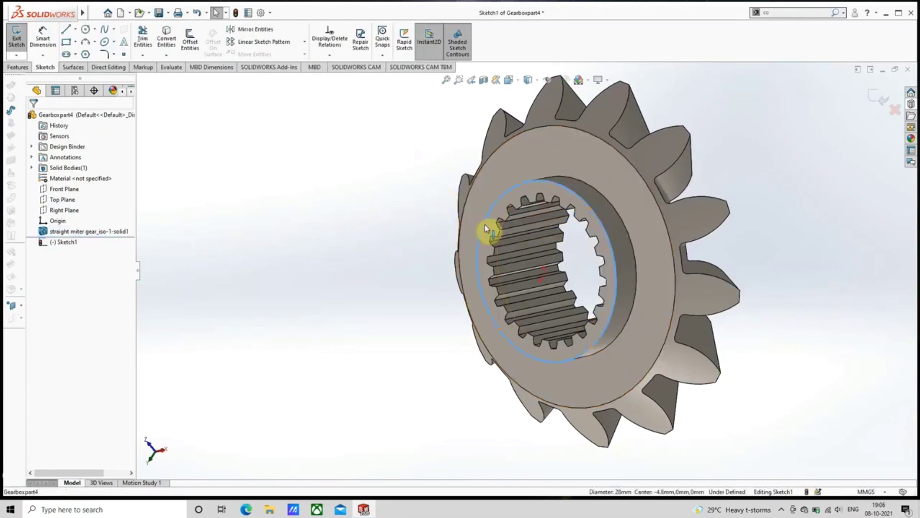
{"action": "left_click", "coordinate": [172, 46]}
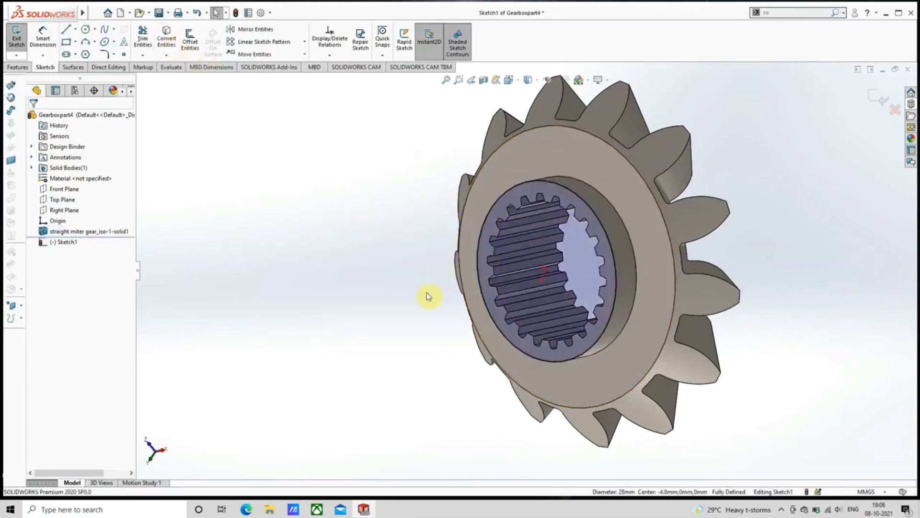
Step: Set up a boss extrude of the converted circle, up to the splined ring face at the gear's opposite, toothed end
{"action": "left_click", "coordinate": [17, 66]}
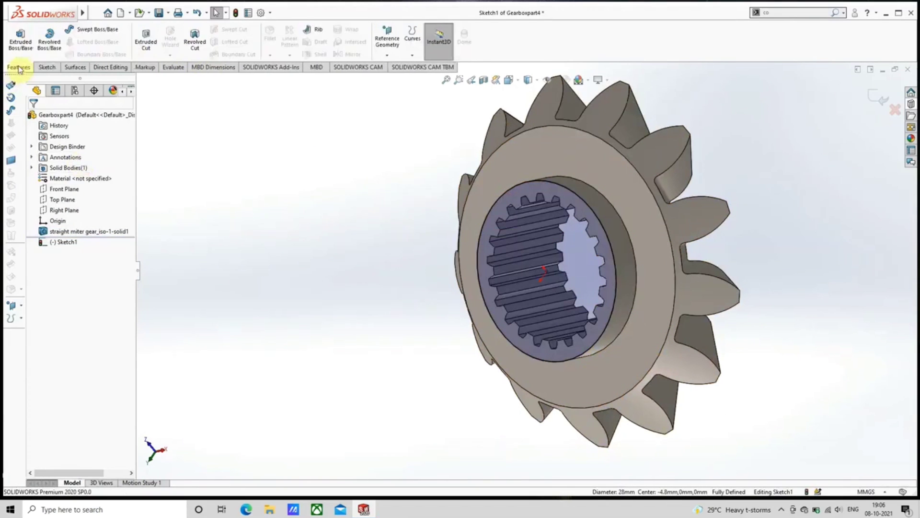
{"action": "left_click", "coordinate": [20, 41]}
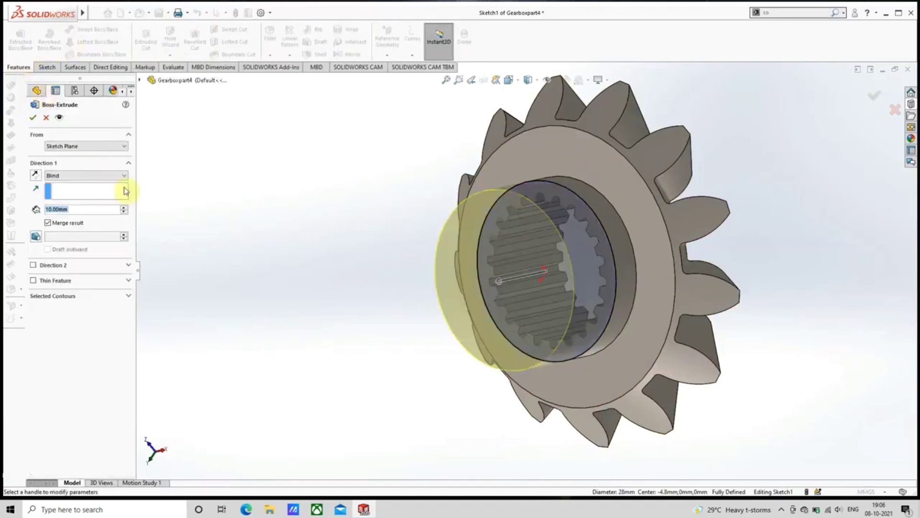
{"action": "middle_click_drag", "start_coordinate": [326, 257], "coordinate": [305, 251]}
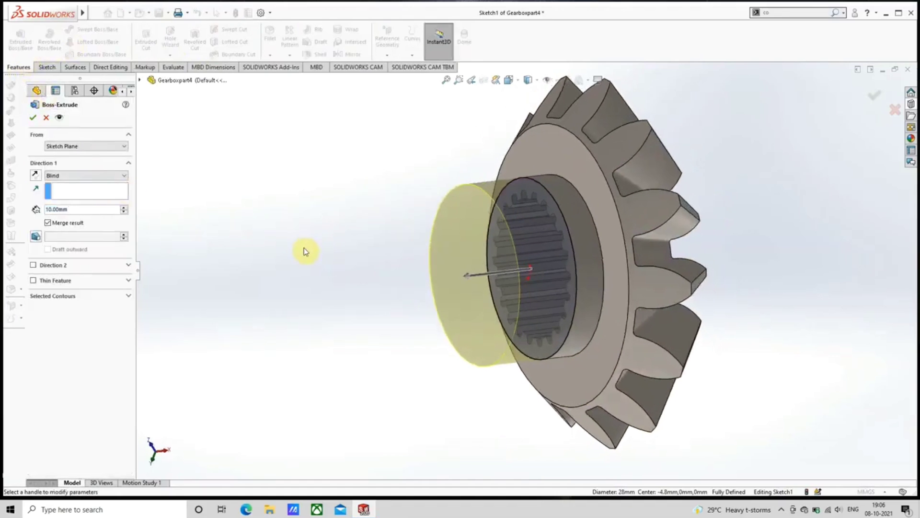
{"action": "left_click", "coordinate": [86, 176]}
{"action": "left_click", "coordinate": [93, 203]}
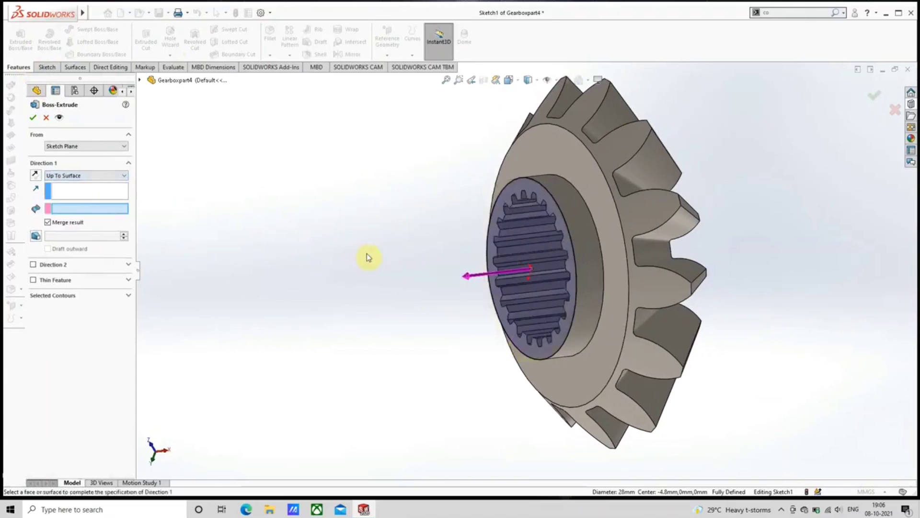
{"action": "scroll", "coordinate": [369, 258], "scroll_direction": "up", "scroll_amount": 2}
{"action": "middle_click_drag", "start_coordinate": [429, 255], "coordinate": [331, 244]}
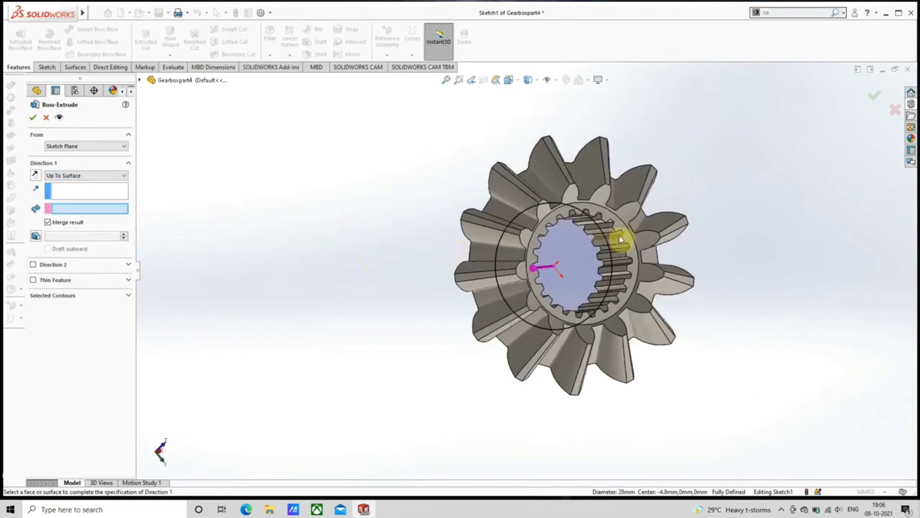
{"action": "scroll", "coordinate": [617, 240], "scroll_direction": "down", "scroll_amount": 3}
{"action": "left_click", "coordinate": [606, 232]}
{"action": "scroll", "coordinate": [536, 263], "scroll_direction": "up", "scroll_amount": 3}
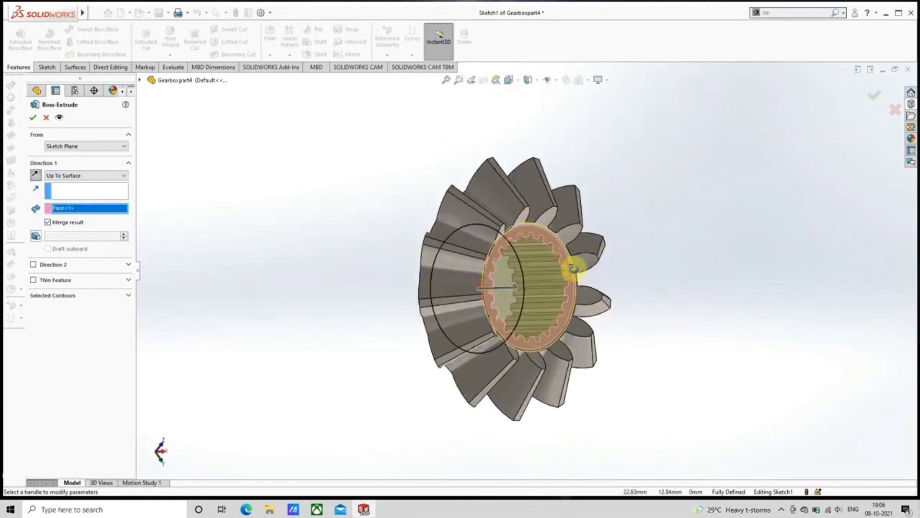
{"action": "middle_click_drag", "start_coordinate": [577, 263], "coordinate": [618, 312]}
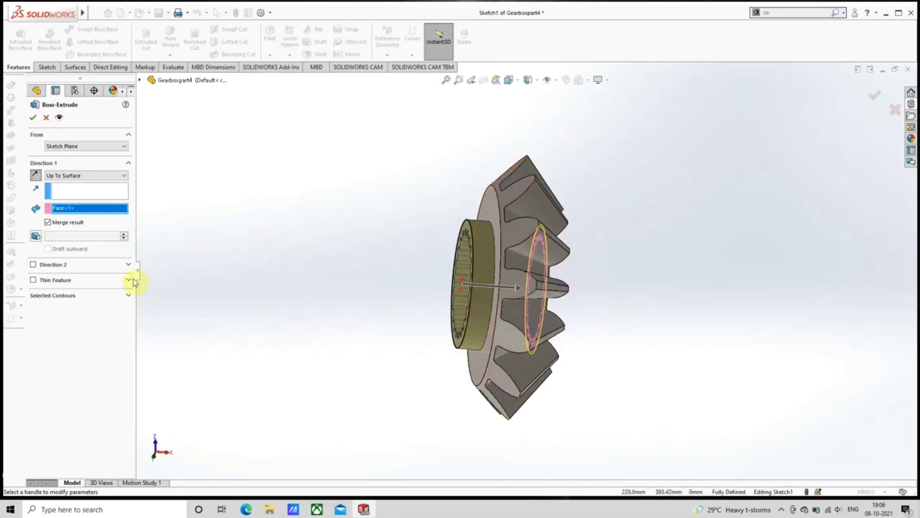
Step: Add a blind second direction of 12 mm to the boss extrude and finish the feature
{"action": "left_click", "coordinate": [33, 265]}
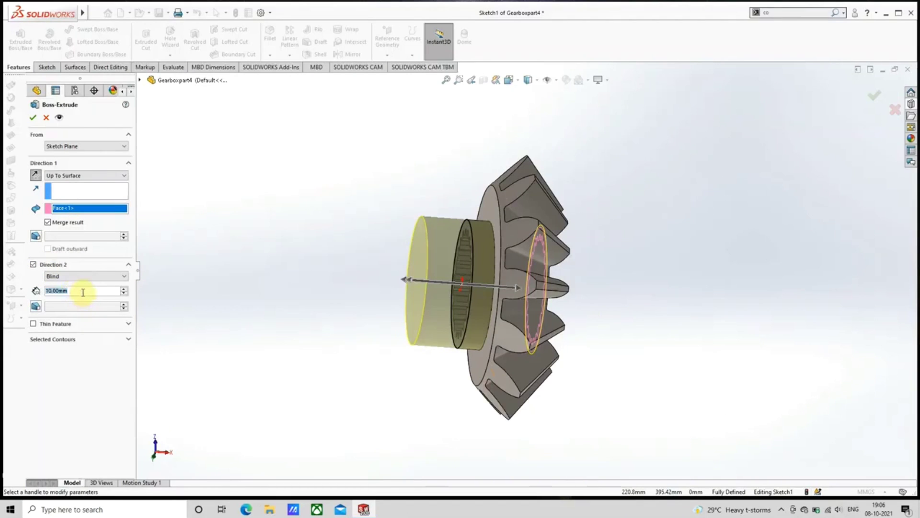
{"action": "type", "text": "12"}
{"action": "key", "text": "Return"}
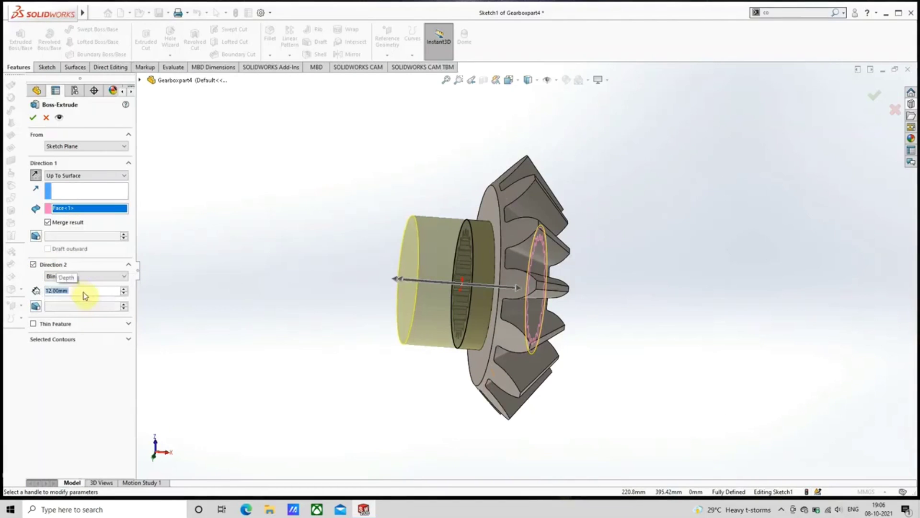
{"action": "left_click", "coordinate": [33, 117]}
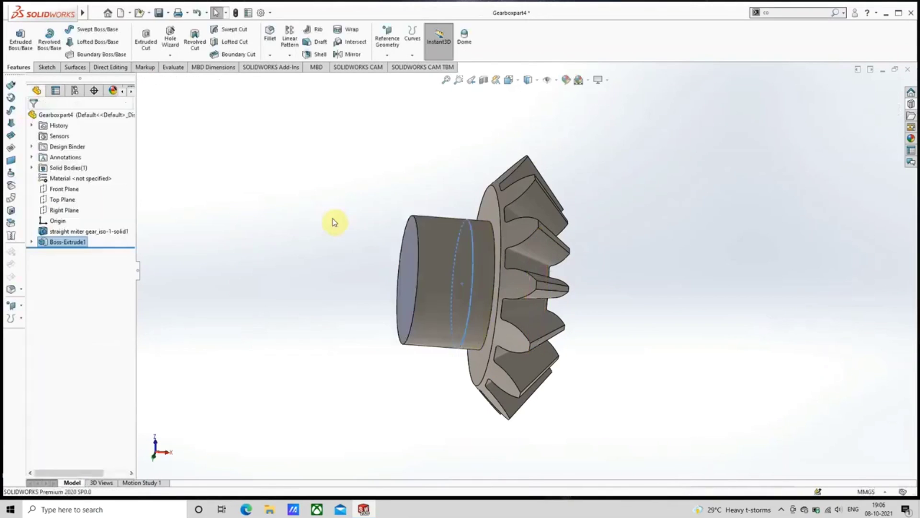
{"action": "left_click", "coordinate": [335, 224]}
Step: Sketch a circle about 15.7 mm in diameter, centred on the origin, on the new boss's flat end face
{"action": "middle_click_drag", "start_coordinate": [335, 226], "coordinate": [403, 318]}
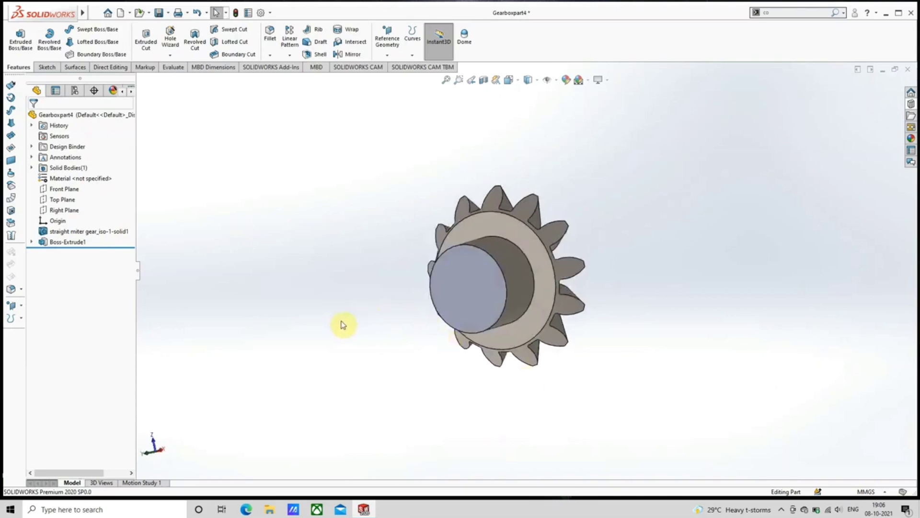
{"action": "left_click", "coordinate": [468, 284]}
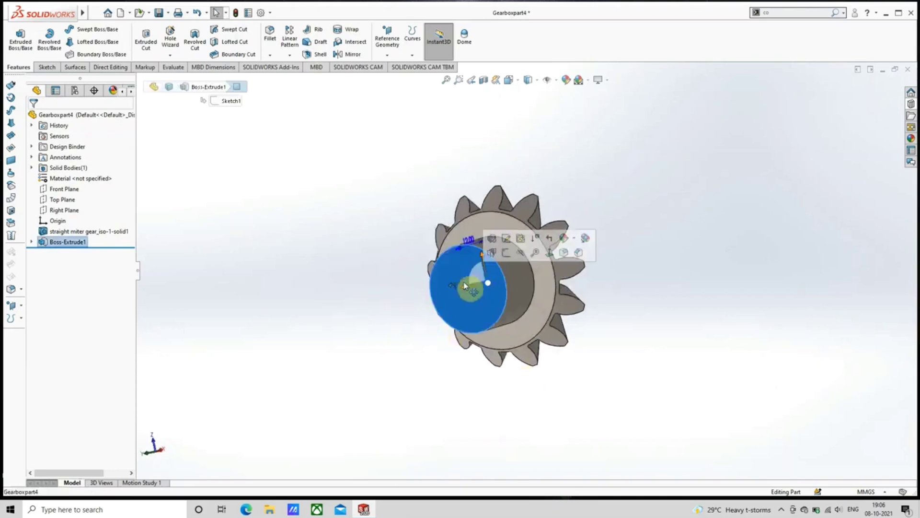
{"action": "left_click", "coordinate": [507, 252]}
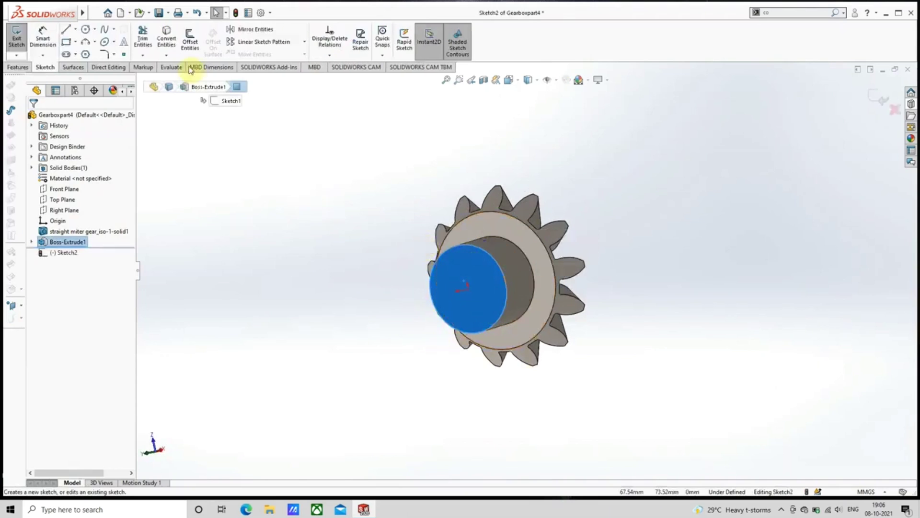
{"action": "left_click", "coordinate": [85, 29]}
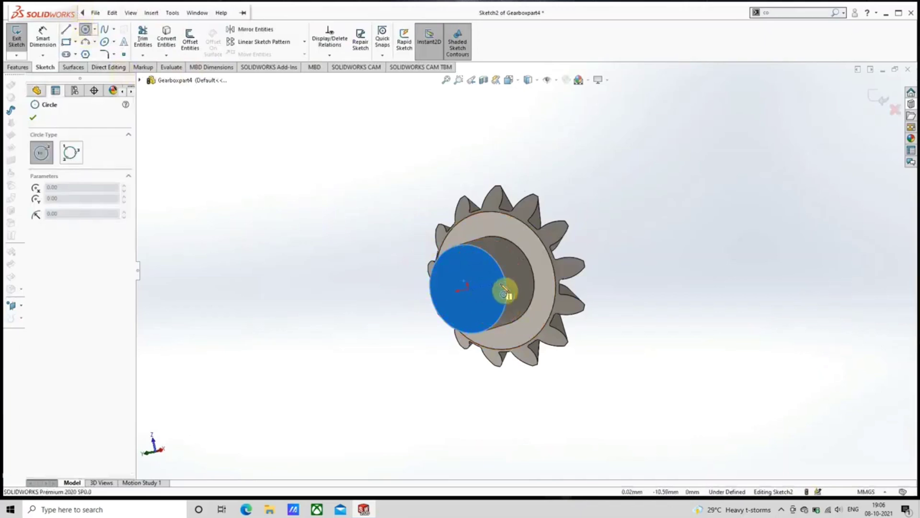
{"action": "scroll", "coordinate": [546, 302], "scroll_direction": "down", "scroll_amount": 5}
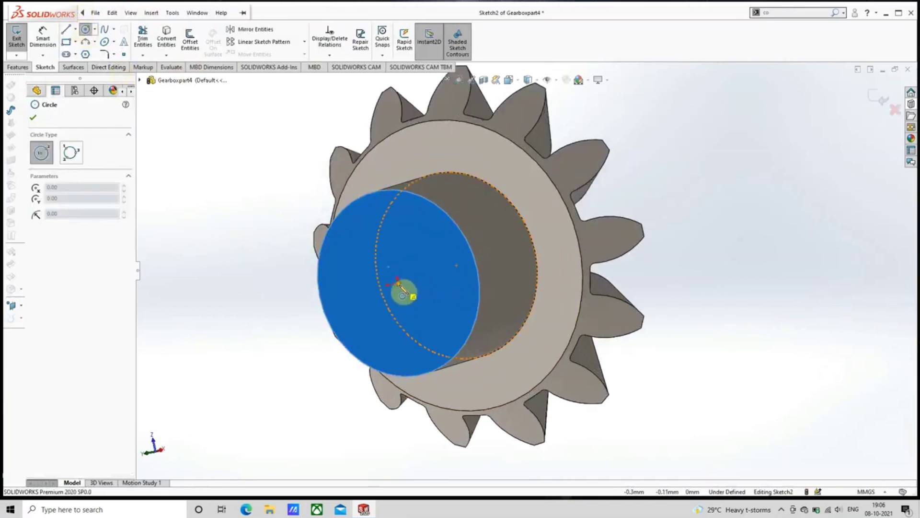
{"action": "left_click", "coordinate": [399, 283]}
{"action": "left_click", "coordinate": [440, 301]}
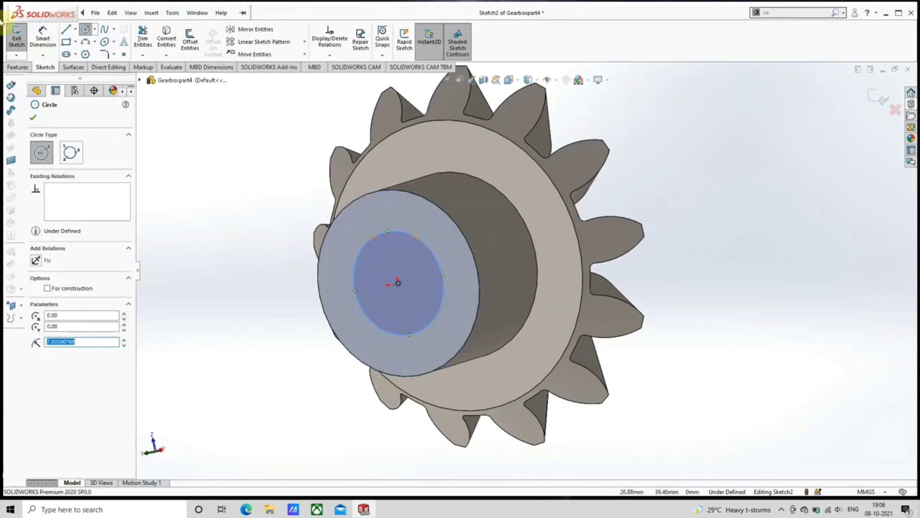
Step: Dimension the circle on the boss's end face with a diameter of 21 mm
{"action": "left_click", "coordinate": [43, 38]}
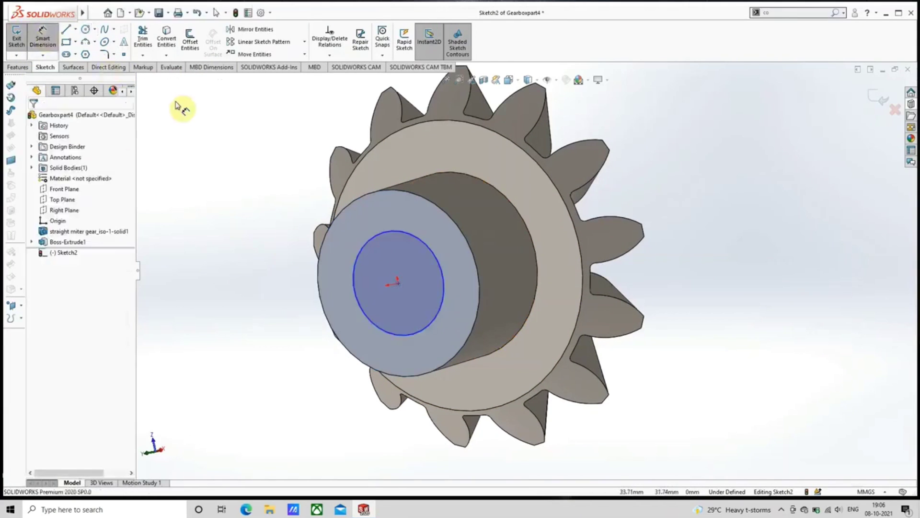
{"action": "left_click", "coordinate": [443, 290]}
{"action": "left_click", "coordinate": [703, 282]}
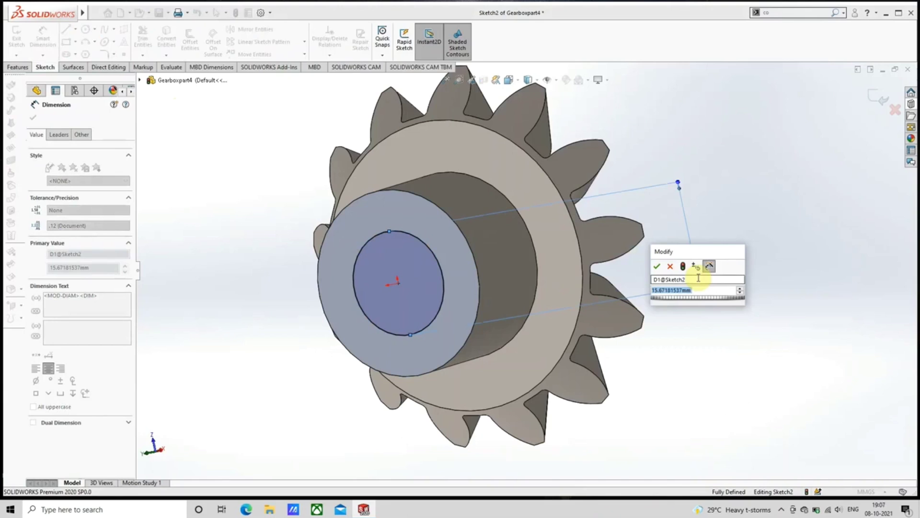
{"action": "type", "text": "21"}
{"action": "key", "text": "Return"}
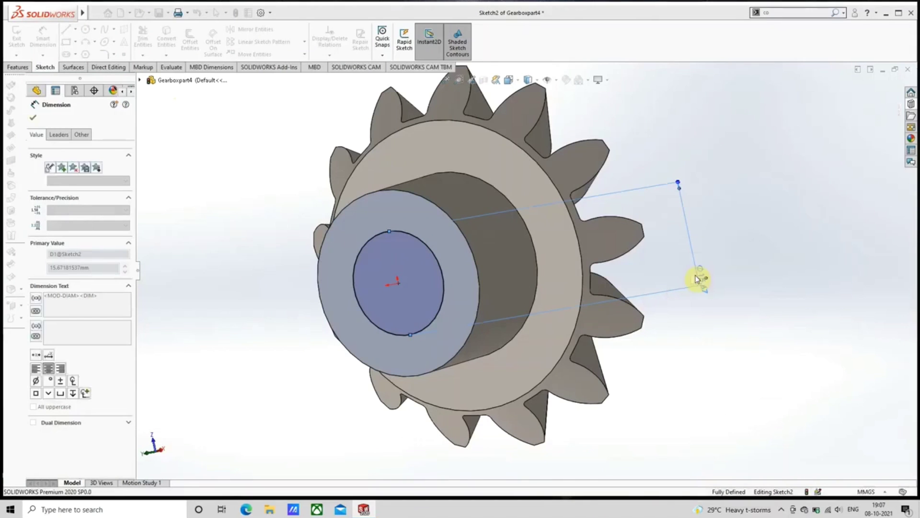
{"action": "left_click", "coordinate": [32, 117]}
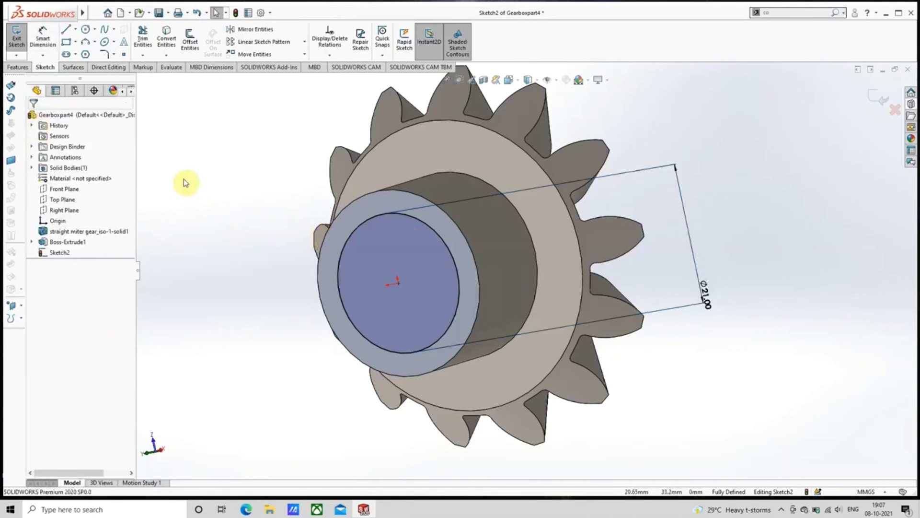
Step: Extrude the 21 mm circle outward as a blind boss with a depth of 25 mm, merged with the part
{"action": "left_click", "coordinate": [18, 68]}
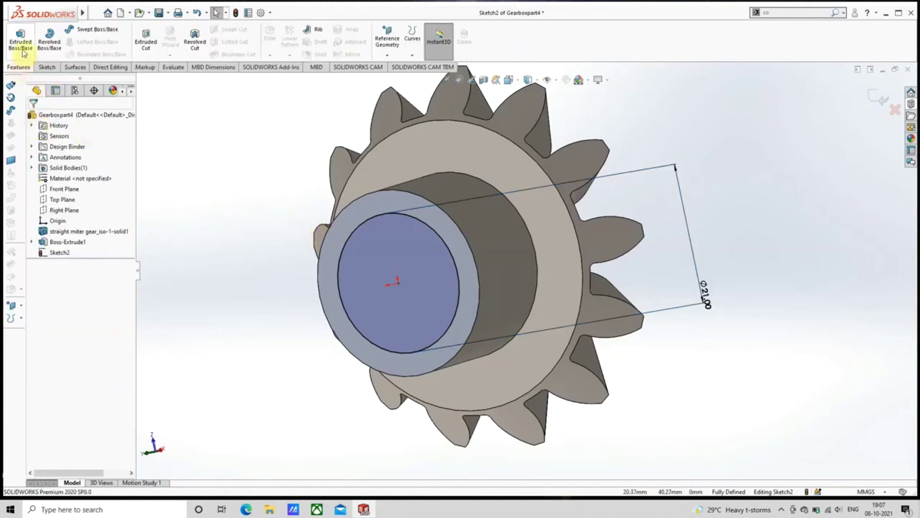
{"action": "left_click", "coordinate": [22, 51]}
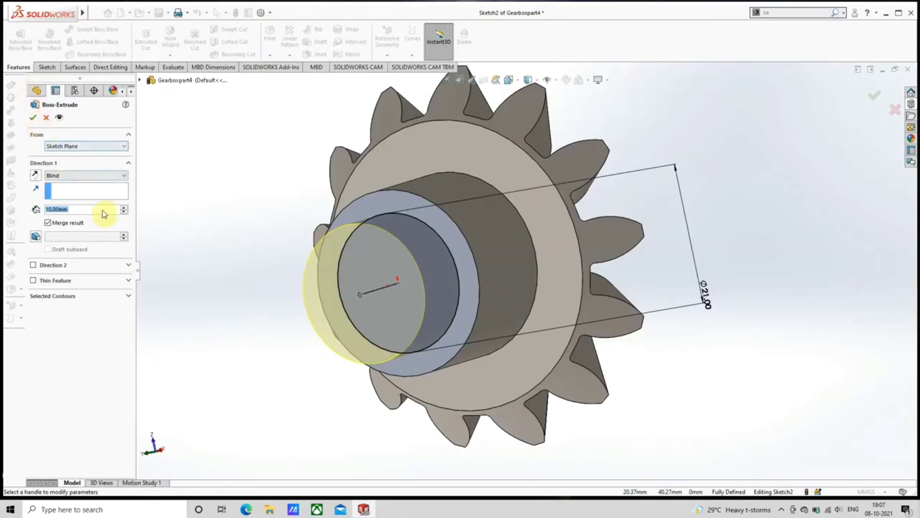
{"action": "type", "text": "25"}
{"action": "key", "text": "Return"}
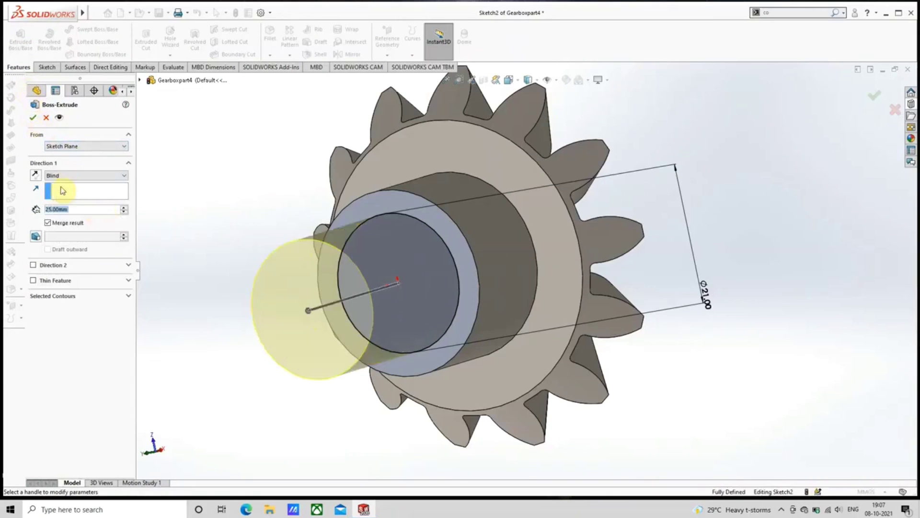
{"action": "left_click", "coordinate": [32, 117]}
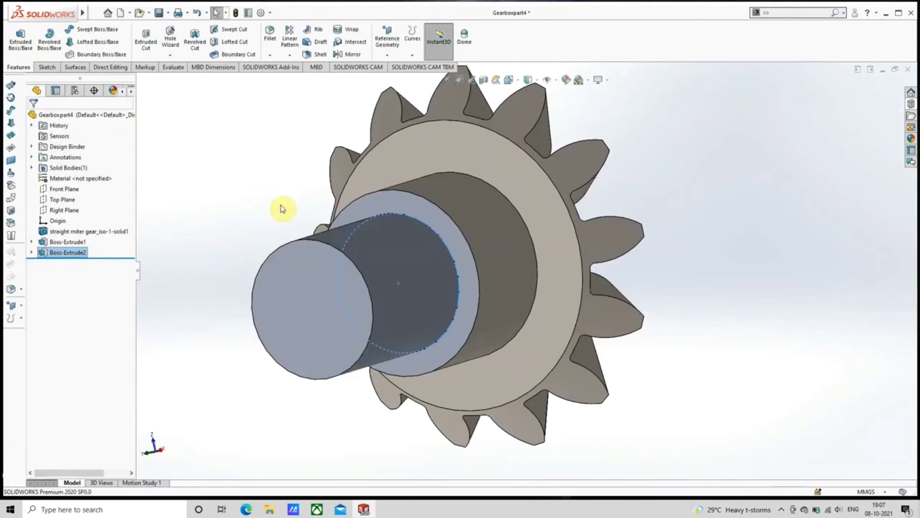
Step: Set up a 1 mm, 45° chamfer on the outer end edges of the narrow shaft and the wider hub
{"action": "scroll", "coordinate": [304, 214], "scroll_direction": "up", "scroll_amount": 3}
{"action": "middle_click_drag", "start_coordinate": [305, 211], "coordinate": [273, 194]}
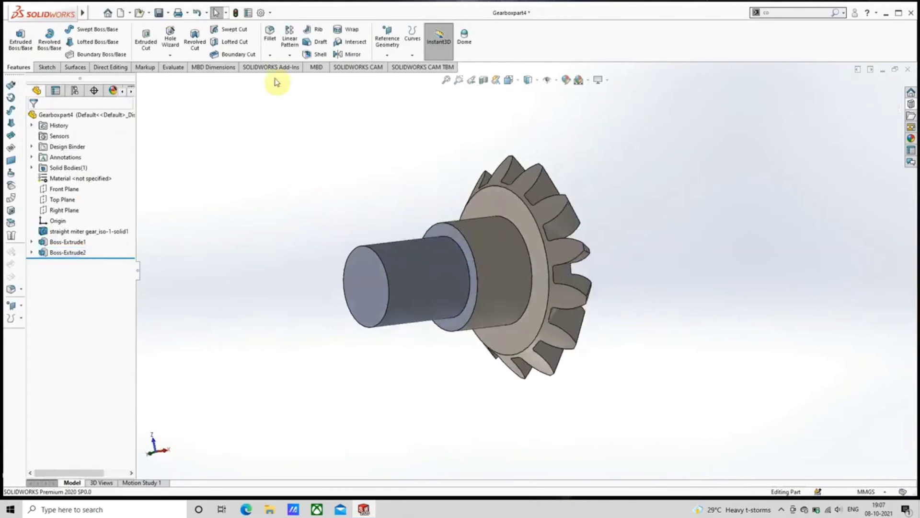
{"action": "left_click", "coordinate": [270, 55]}
{"action": "left_click", "coordinate": [283, 80]}
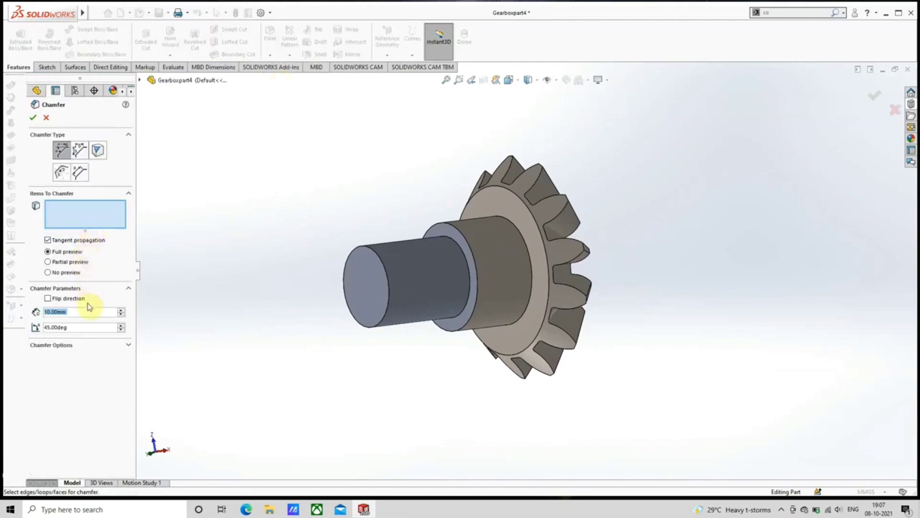
{"action": "type", "text": "1"}
{"action": "key", "text": "Return"}
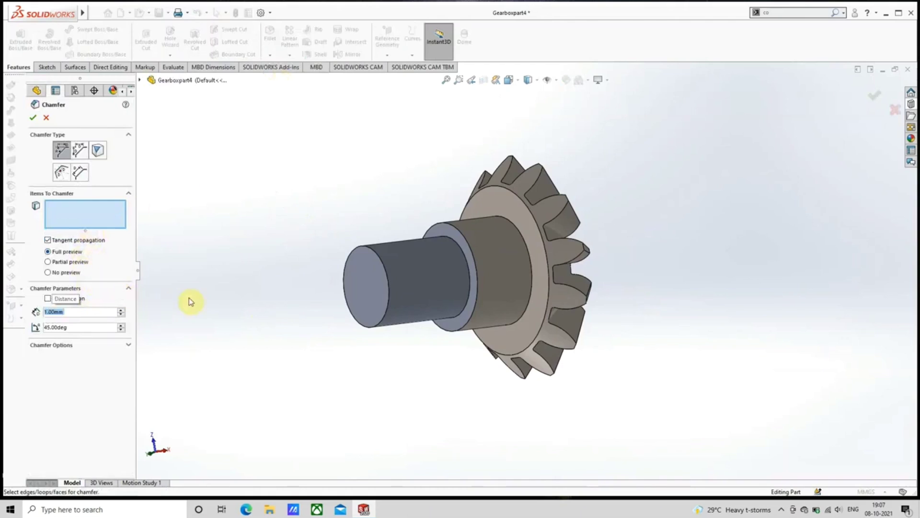
{"action": "left_click", "coordinate": [388, 320]}
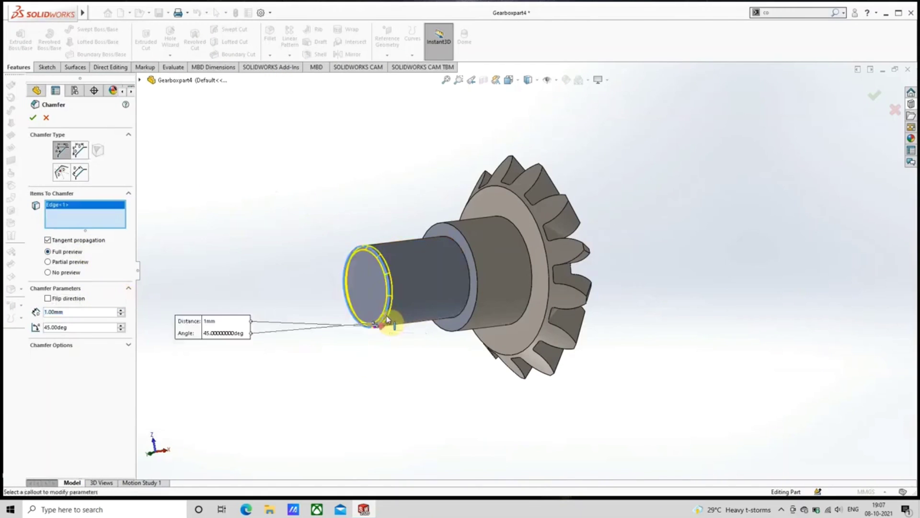
{"action": "left_click", "coordinate": [475, 309]}
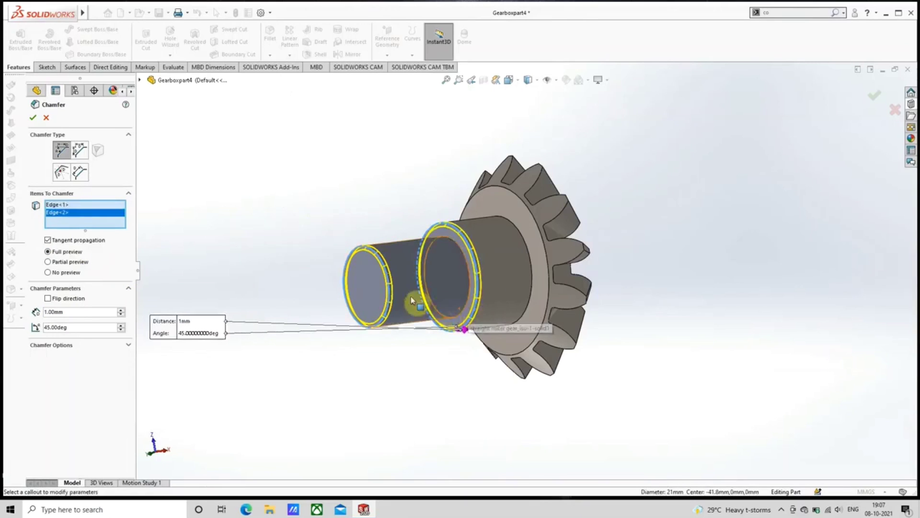
Step: Chamfer the two circular end edges of the stepped shaft by 1 mm at 45 degrees
{"action": "left_click", "coordinate": [33, 118]}
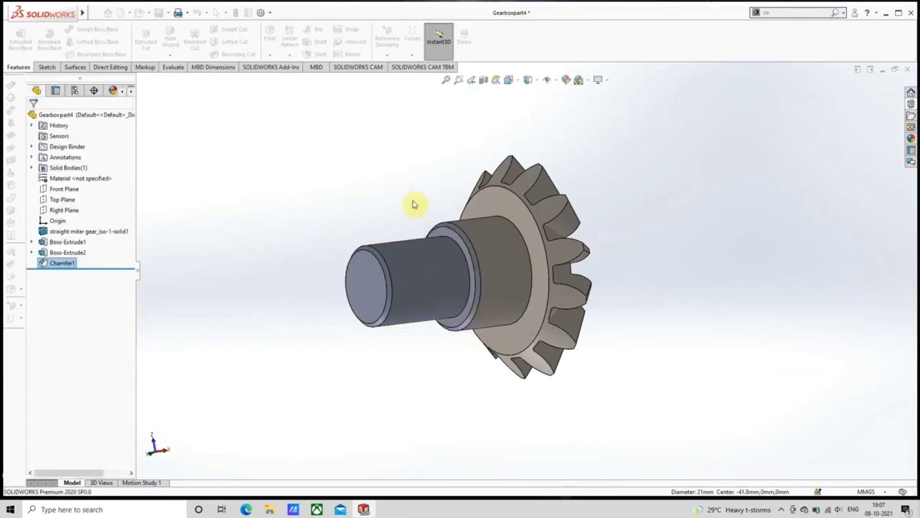
{"action": "scroll", "coordinate": [448, 241], "scroll_direction": "up", "scroll_amount": 1}
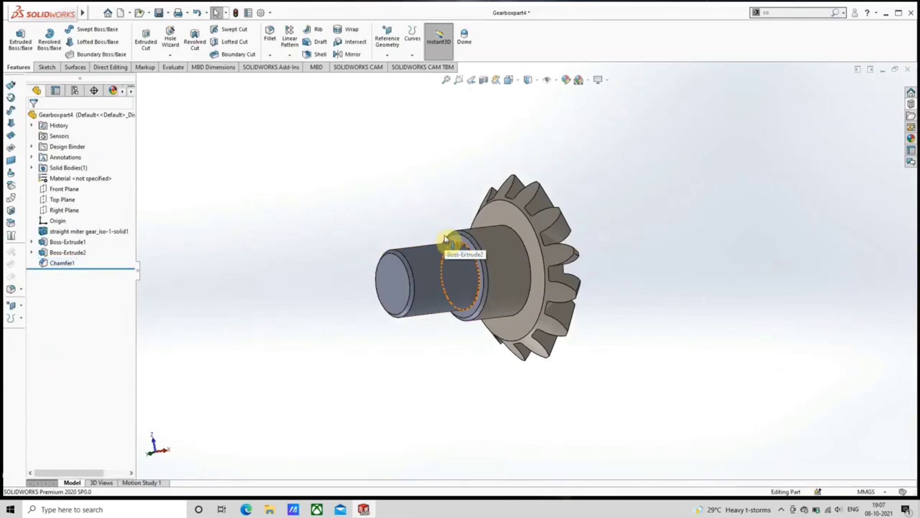
{"action": "middle_click_drag", "start_coordinate": [449, 241], "coordinate": [415, 258]}
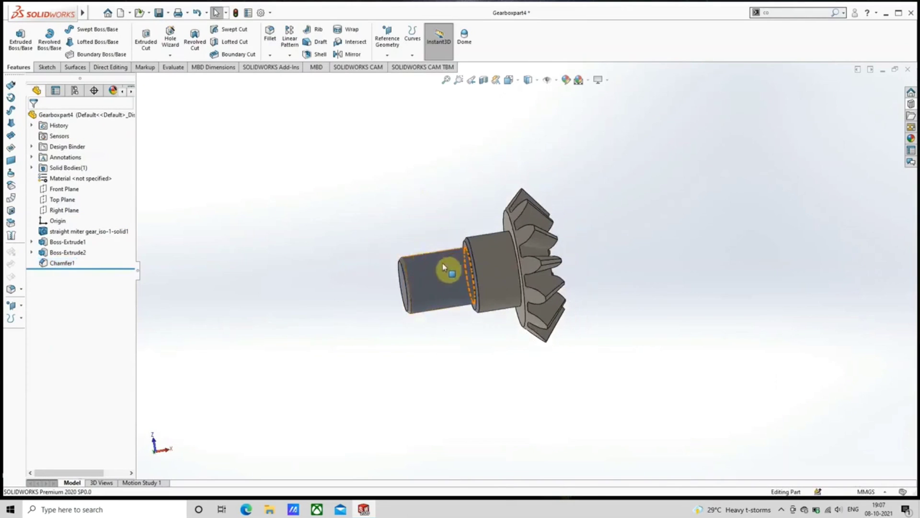
{"action": "scroll", "coordinate": [484, 268], "scroll_direction": "down", "scroll_amount": 1}
{"action": "middle_click_drag", "start_coordinate": [484, 267], "coordinate": [289, 303]}
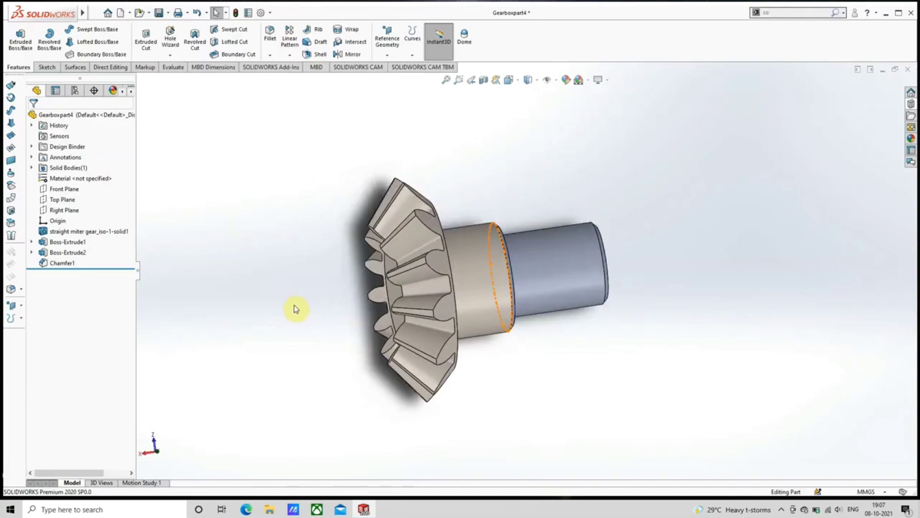
{"action": "key", "text": "XF86MonBrightnessUp"}
{"action": "key", "text": "XF86MonBrightnessUp"}
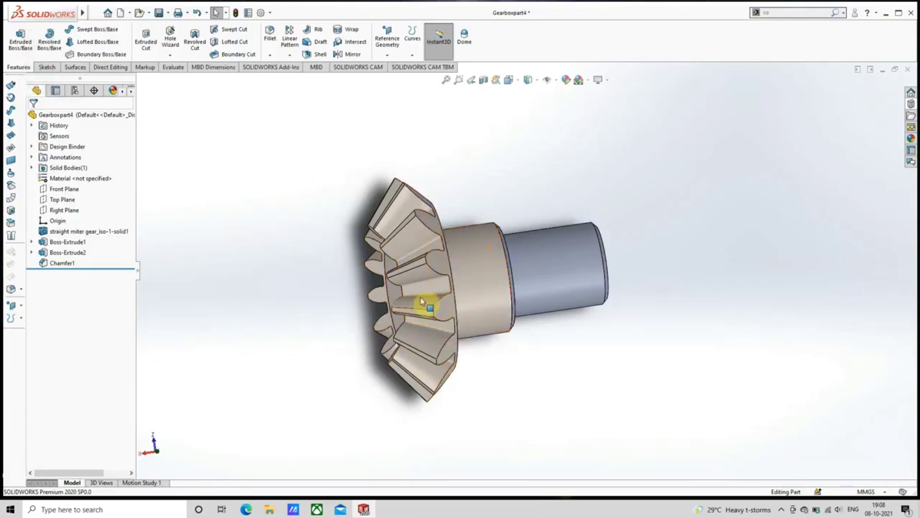
Step: Start a new sketch on the flat end face of the smaller shaft section
{"action": "scroll", "coordinate": [520, 312], "scroll_direction": "up", "scroll_amount": 3}
{"action": "middle_click_drag", "start_coordinate": [512, 308], "coordinate": [483, 280]}
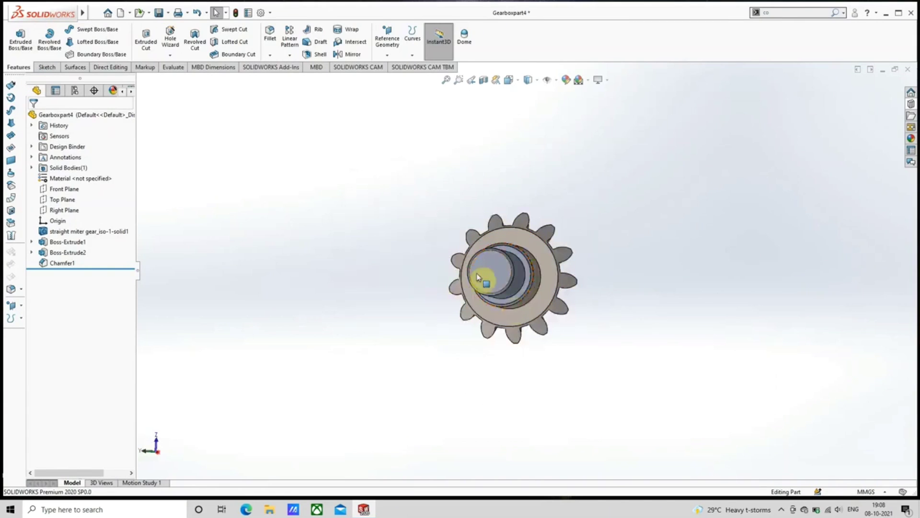
{"action": "left_click", "coordinate": [486, 273]}
{"action": "left_click", "coordinate": [520, 242]}
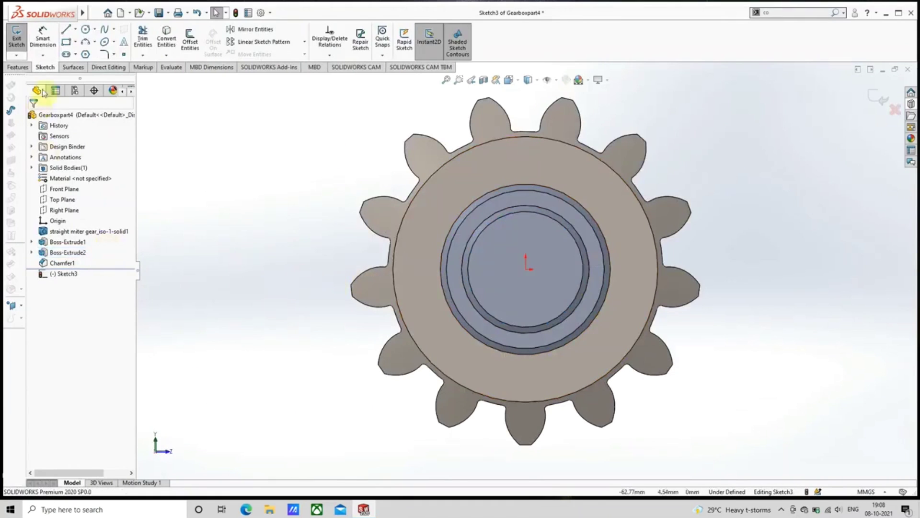
Step: Sketch a vertical centerline from the origin up to just beyond the gear's teeth
{"action": "left_click", "coordinate": [75, 30]}
{"action": "left_click", "coordinate": [89, 53]}
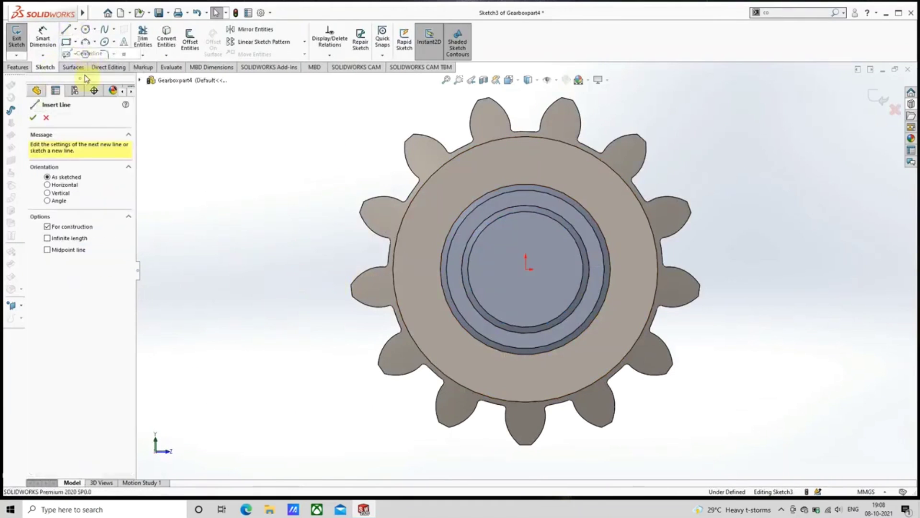
{"action": "left_click", "coordinate": [536, 270]}
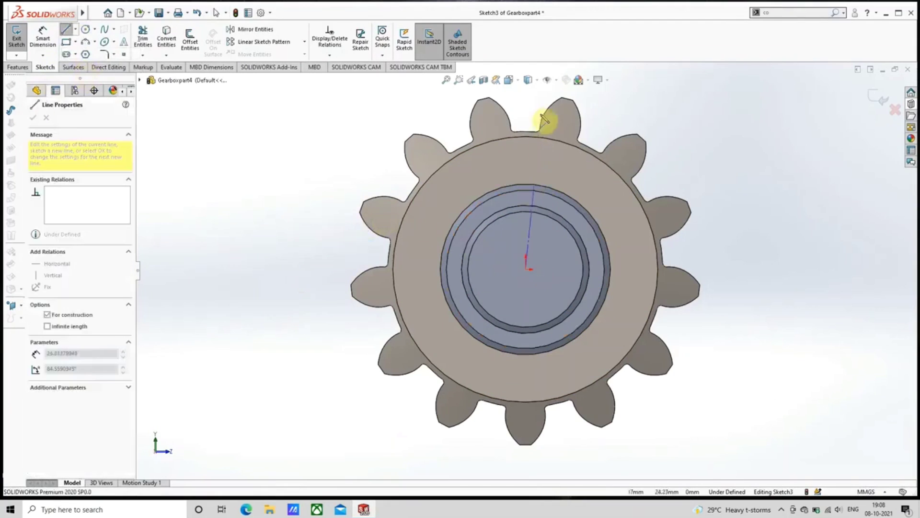
{"action": "left_click", "coordinate": [526, 91]}
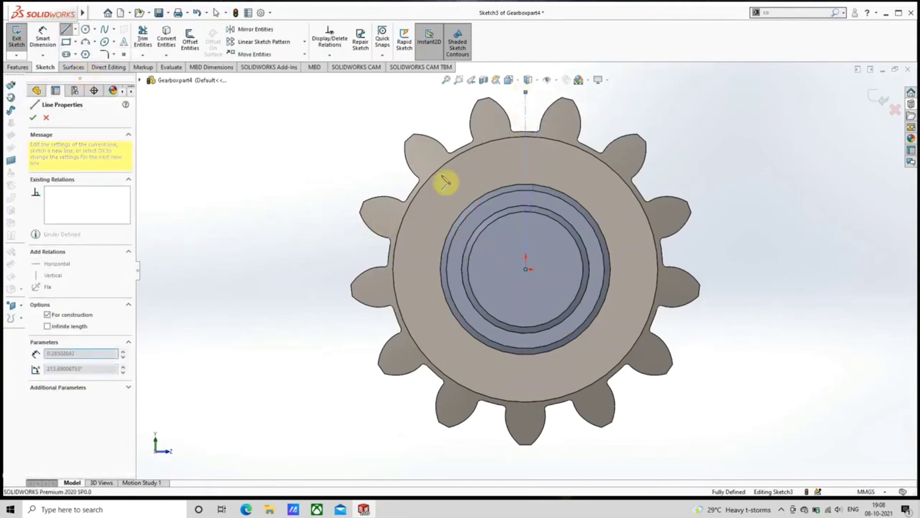
{"action": "right_click", "coordinate": [402, 201]}
{"action": "left_click", "coordinate": [426, 209]}
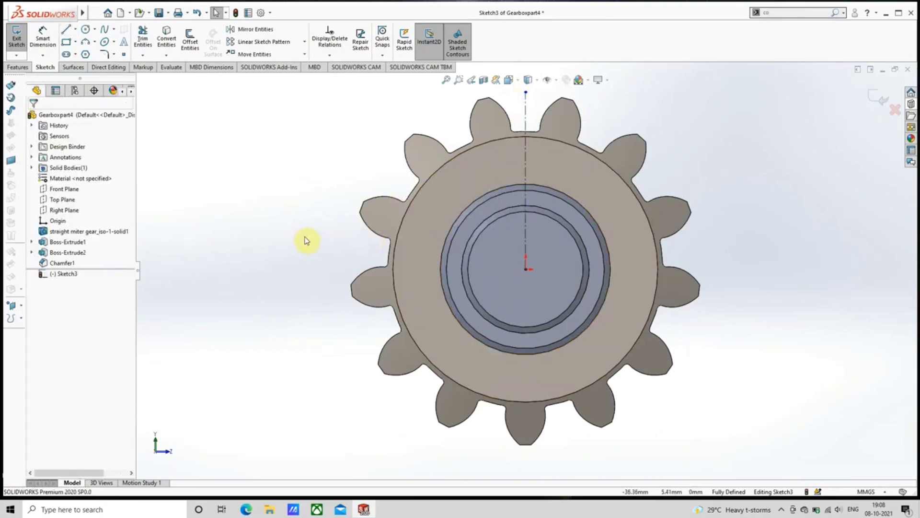
Step: Sketch a construction circle centered on the origin with a radius of about 5.6 mm
{"action": "left_click", "coordinate": [85, 29]}
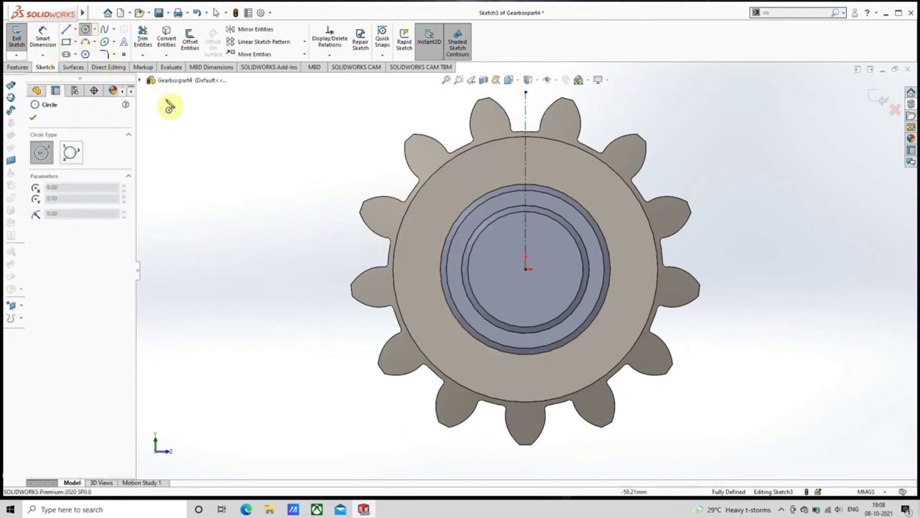
{"action": "left_click", "coordinate": [526, 269]}
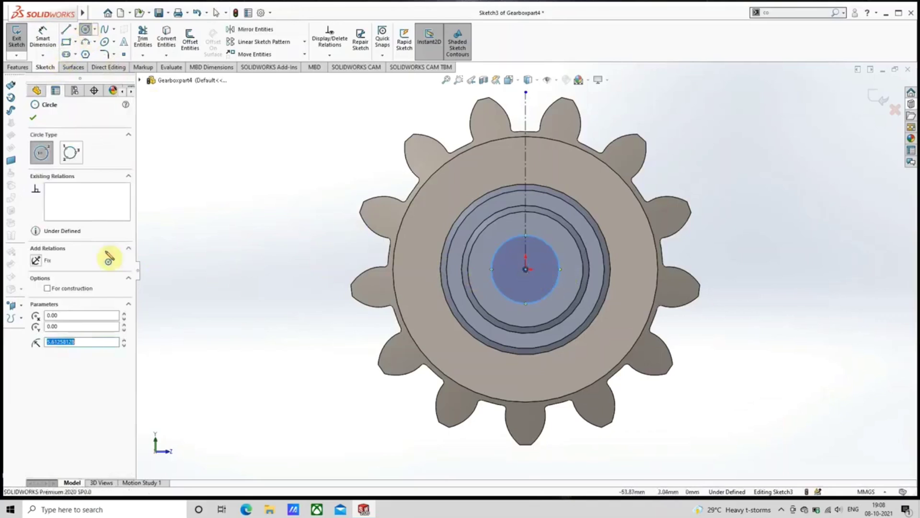
{"action": "left_click", "coordinate": [62, 289]}
{"action": "left_click", "coordinate": [33, 119]}
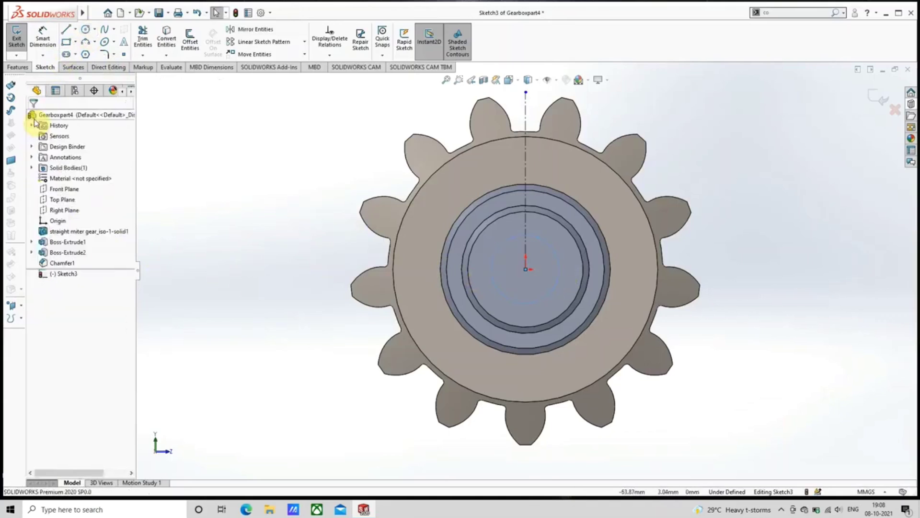
Step: Dimension the construction circle around the origin with a diameter of 17.5 mm
{"action": "left_click", "coordinate": [42, 39]}
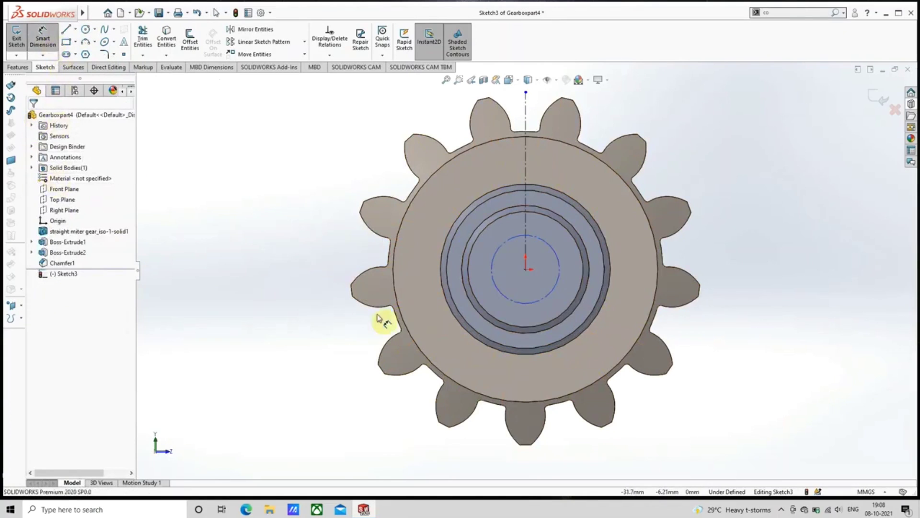
{"action": "left_click", "coordinate": [506, 296]}
{"action": "left_click", "coordinate": [259, 280]}
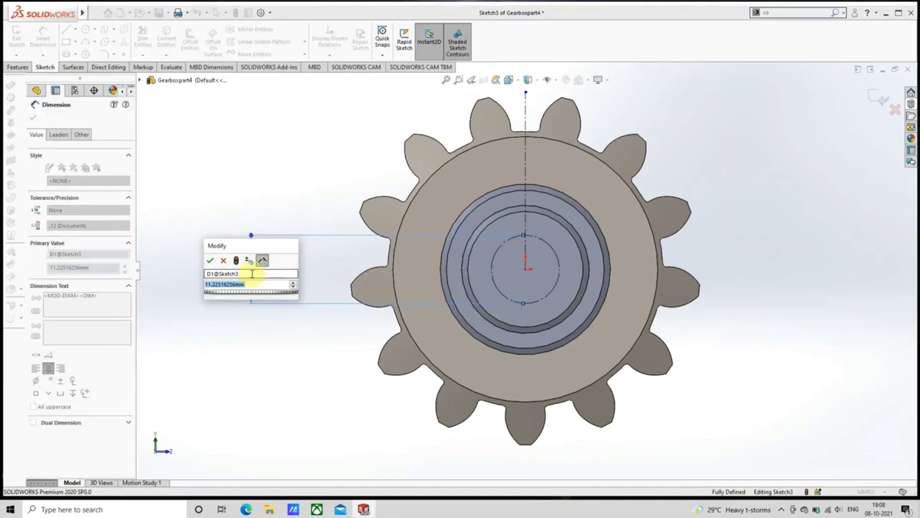
{"action": "type", "text": "17"}
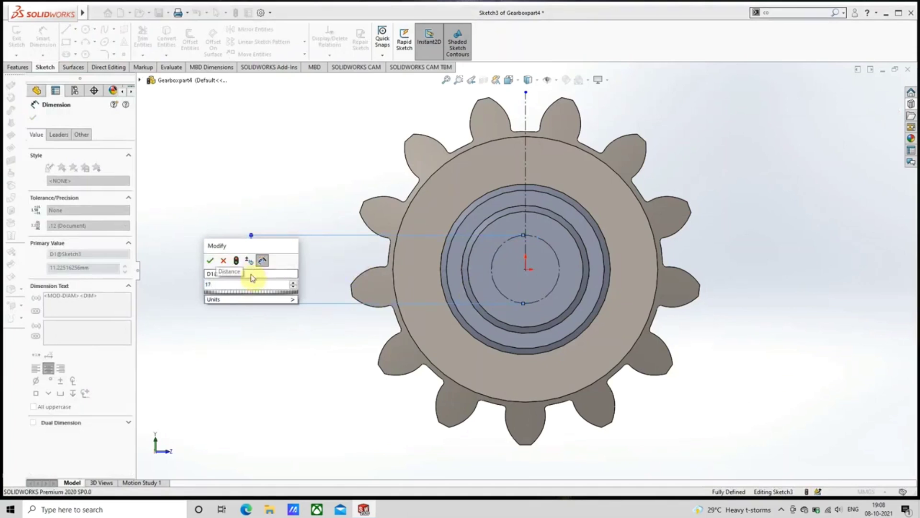
{"action": "type", "text": ".5"}
{"action": "key", "text": "Return"}
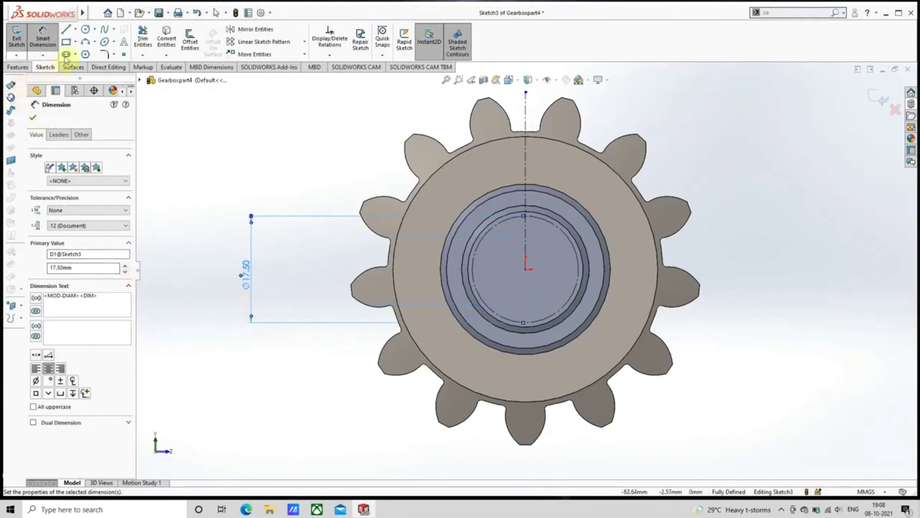
Step: Sketch a construction circle of about 1.1 mm radius, centered on the 17.5 mm circle just right of the vertical centerline
{"action": "left_click", "coordinate": [85, 29]}
{"action": "scroll", "coordinate": [606, 268], "scroll_direction": "down", "scroll_amount": 5}
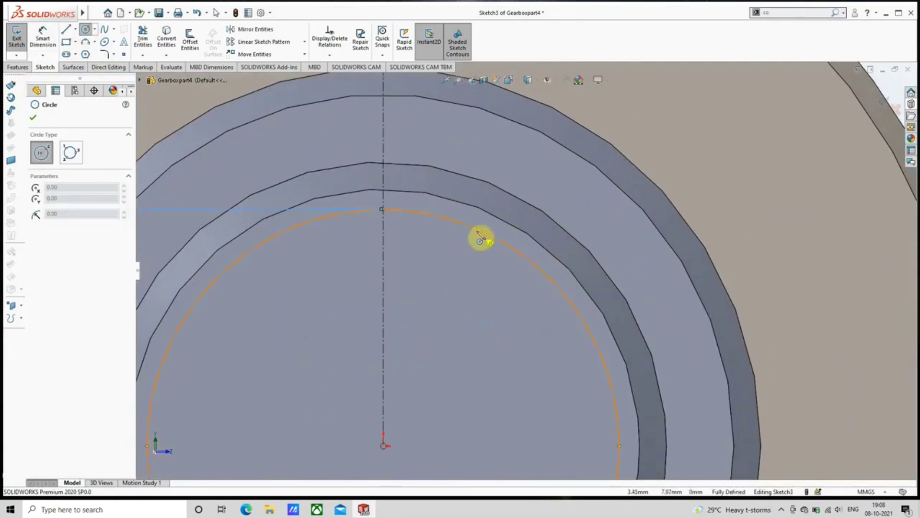
{"action": "left_click", "coordinate": [477, 229]}
{"action": "left_click", "coordinate": [511, 235]}
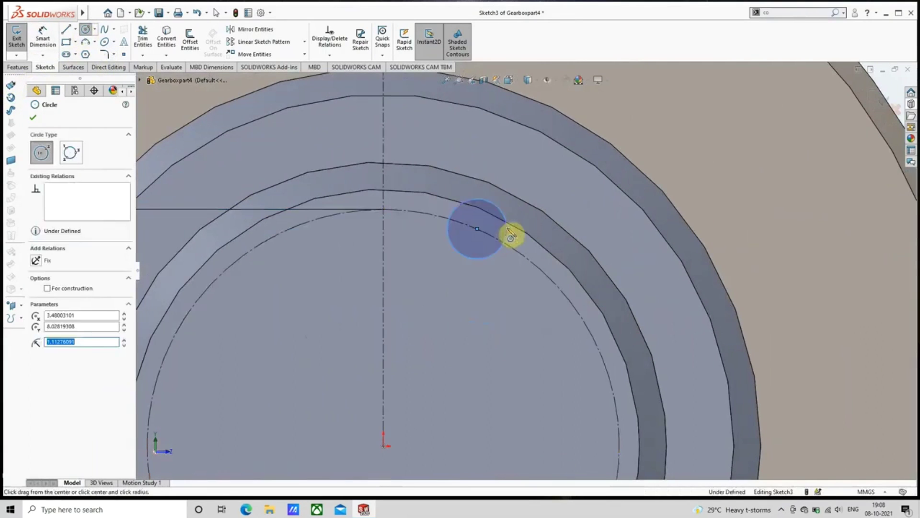
{"action": "left_click", "coordinate": [88, 289]}
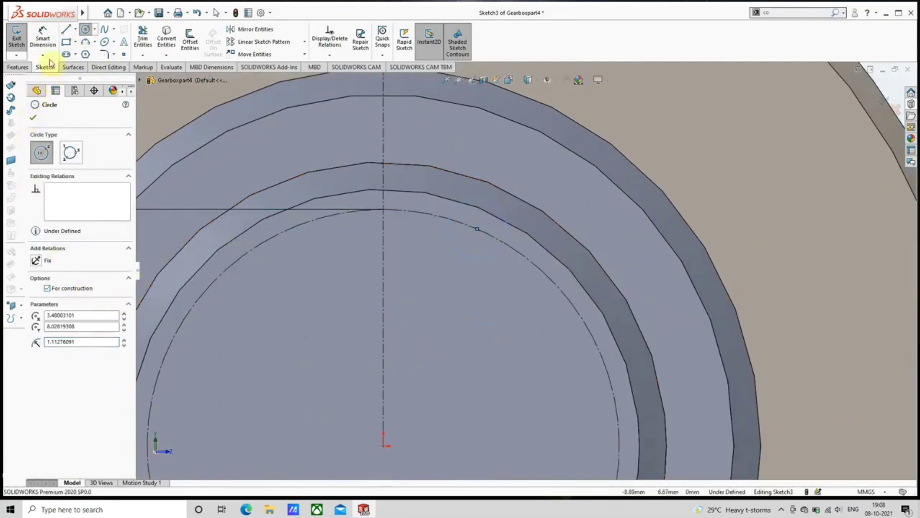
Step: Dimension the small construction circle with a diameter of 6 mm
{"action": "left_click", "coordinate": [42, 36]}
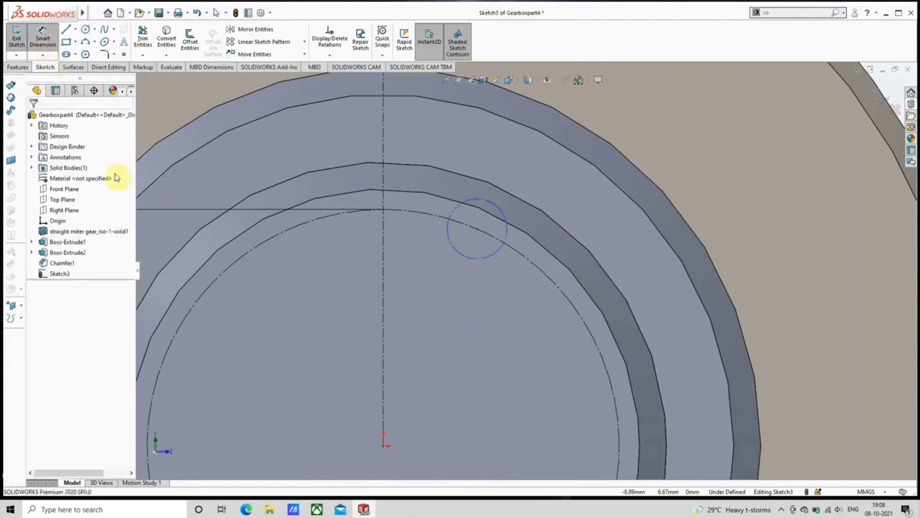
{"action": "left_click", "coordinate": [472, 261]}
{"action": "left_click", "coordinate": [460, 341]}
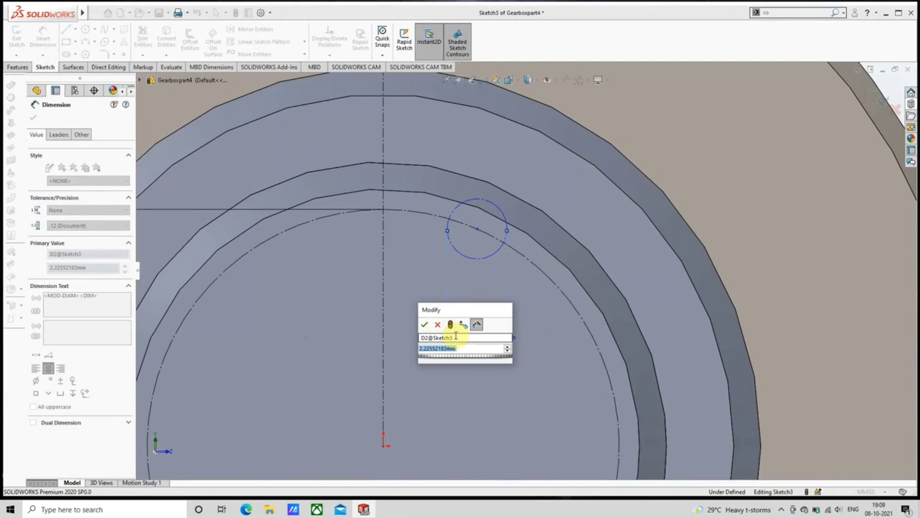
{"action": "type", "text": "6"}
{"action": "key", "text": "Return"}
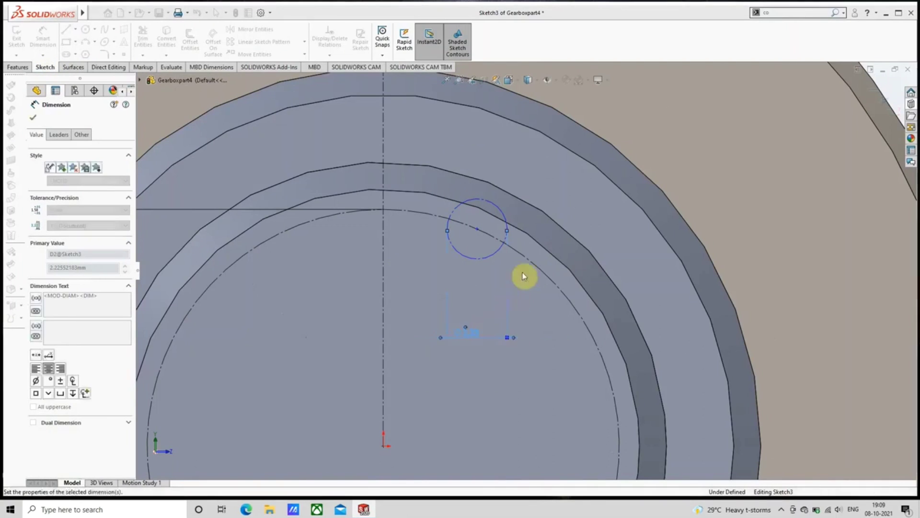
Step: Dimension the horizontal distance between the 6 mm circle's center and the origin as 3.6 mm
{"action": "left_click", "coordinate": [479, 232]}
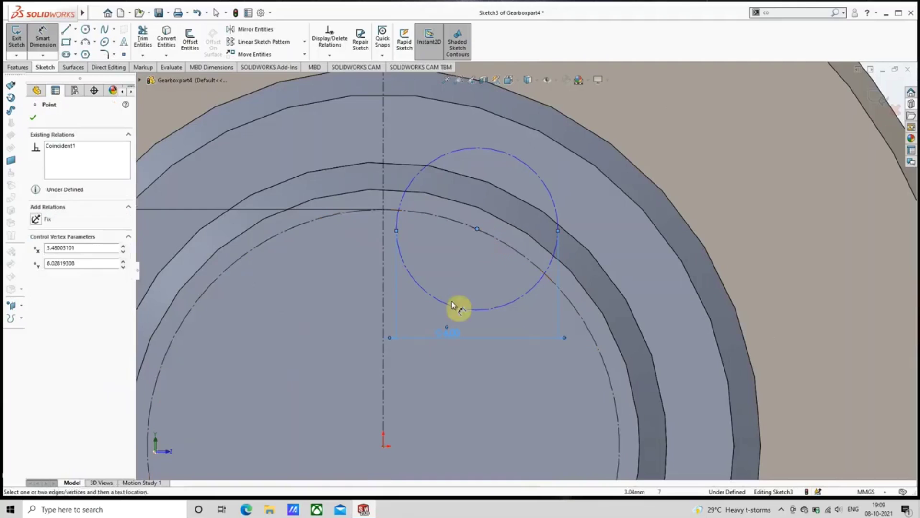
{"action": "left_click", "coordinate": [384, 446]}
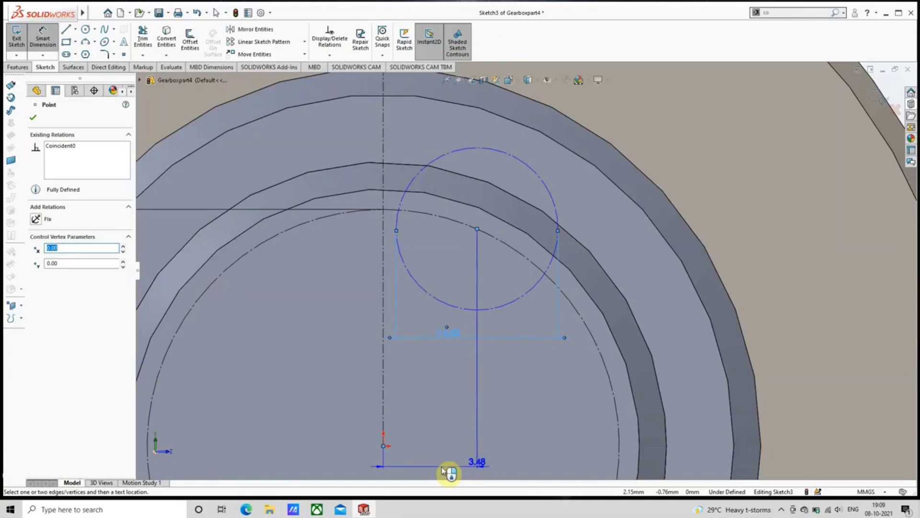
{"action": "left_click", "coordinate": [442, 469]}
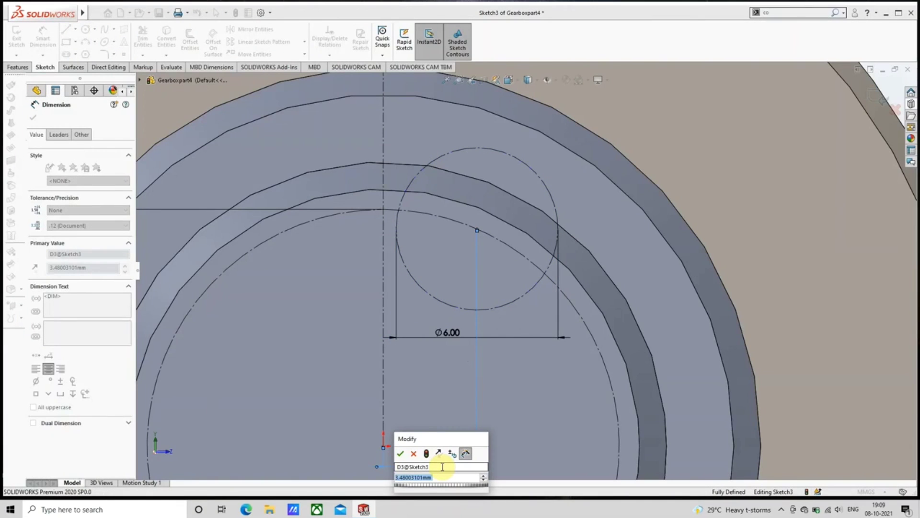
{"action": "type", "text": "3.6"}
{"action": "key", "text": "Return"}
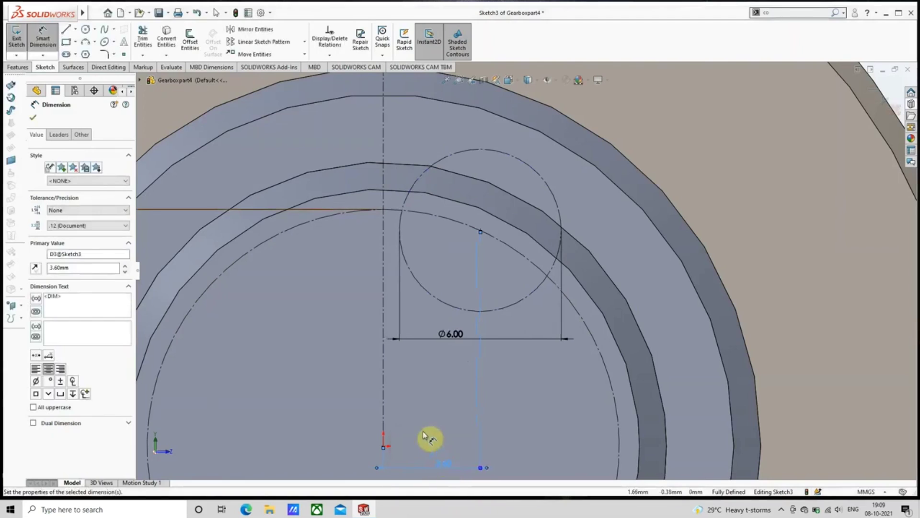
{"action": "left_click", "coordinate": [33, 119]}
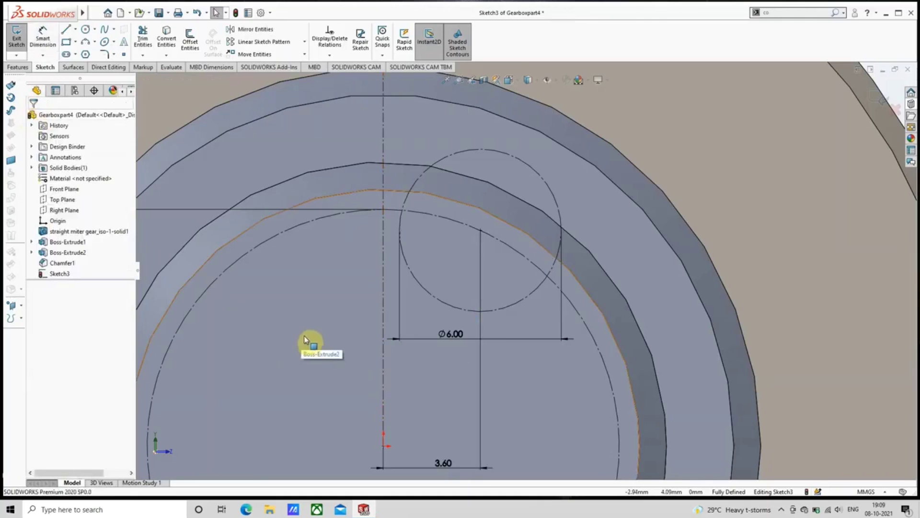
Step: Mirror the 6 mm construction circle about the vertical centerline, keeping the original
{"action": "left_click", "coordinate": [245, 29]}
{"action": "left_click", "coordinate": [421, 192]}
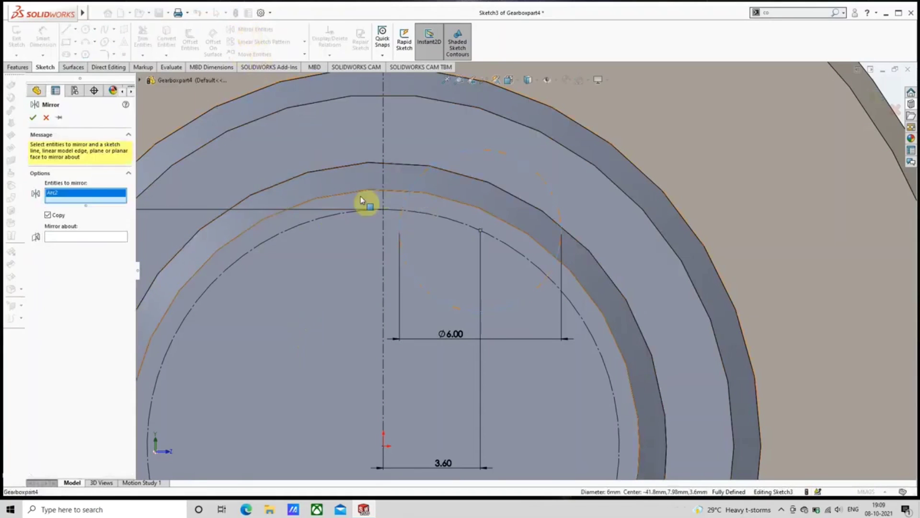
{"action": "left_click", "coordinate": [111, 237]}
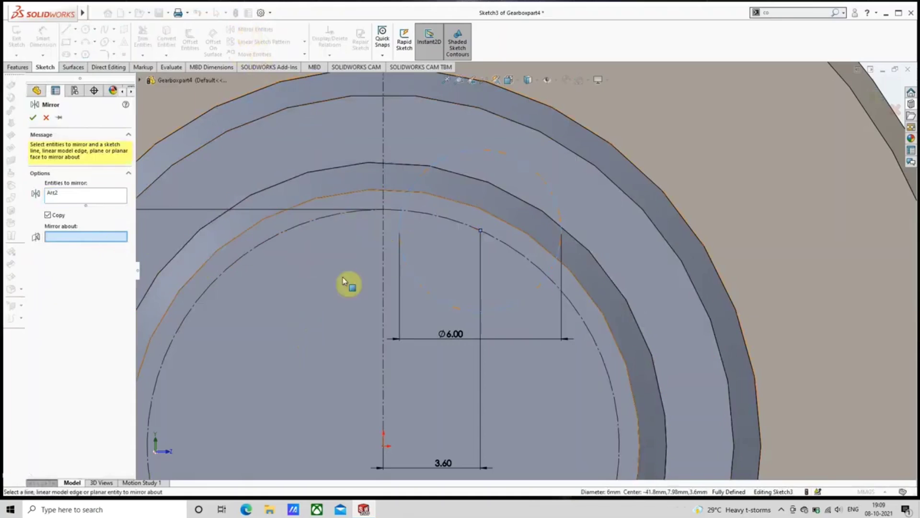
{"action": "left_click", "coordinate": [383, 275]}
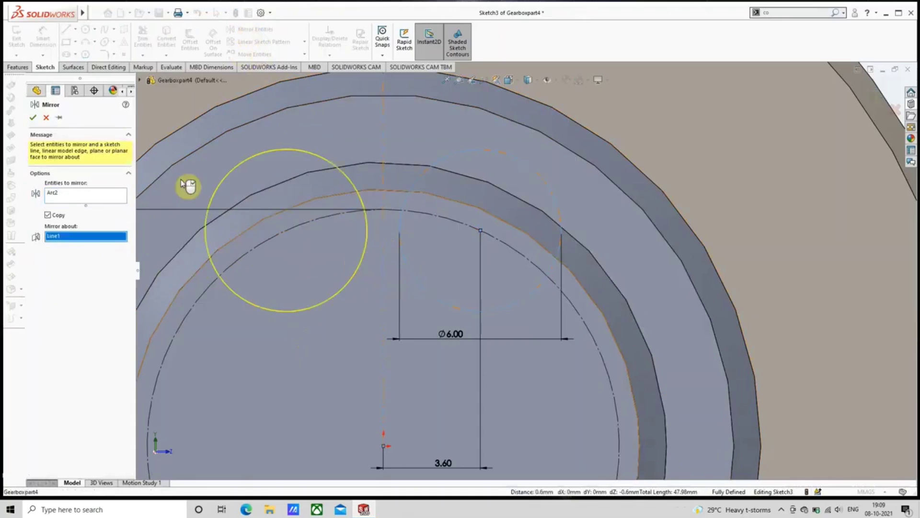
{"action": "left_click", "coordinate": [32, 117]}
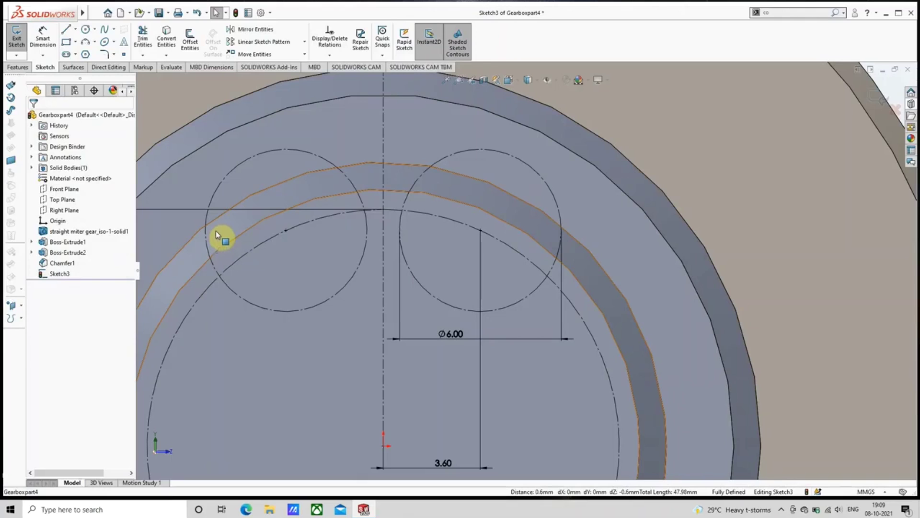
Step: Draw a three-point arc along the 17.5 mm circle between its crossings with the two 6 mm circles
{"action": "left_click", "coordinate": [85, 43]}
{"action": "scroll", "coordinate": [357, 237], "scroll_direction": "down", "scroll_amount": 5}
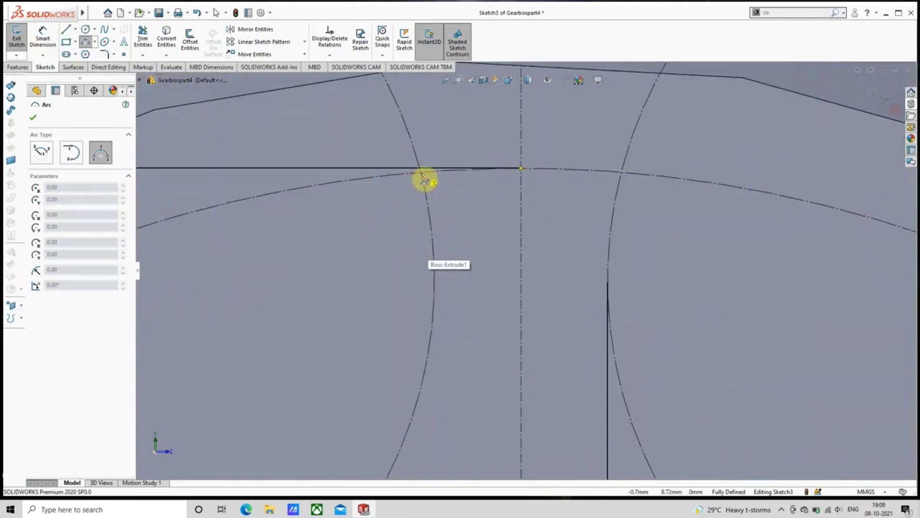
{"action": "left_click", "coordinate": [422, 172]}
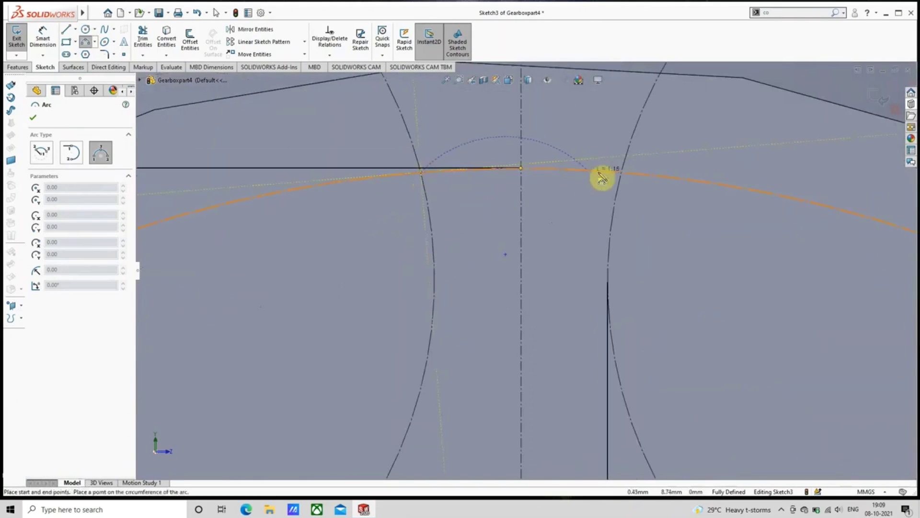
{"action": "left_click", "coordinate": [622, 173]}
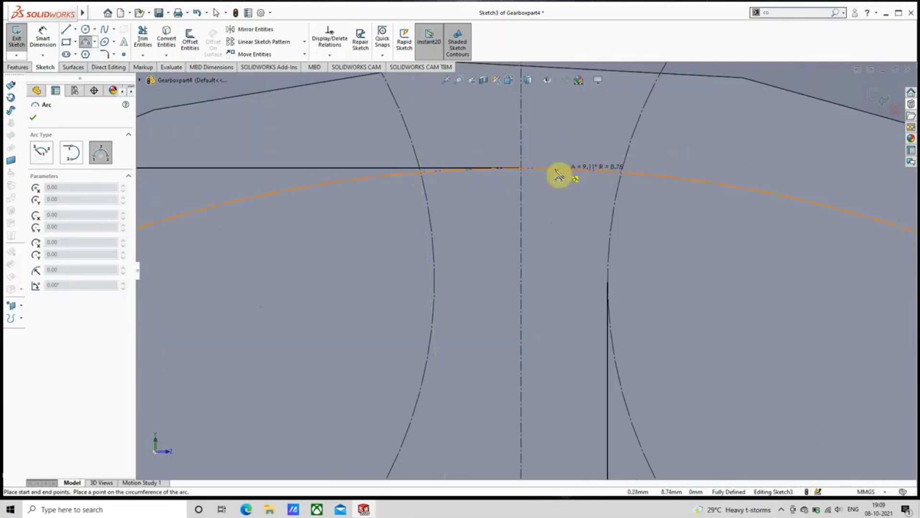
{"action": "left_click", "coordinate": [523, 171]}
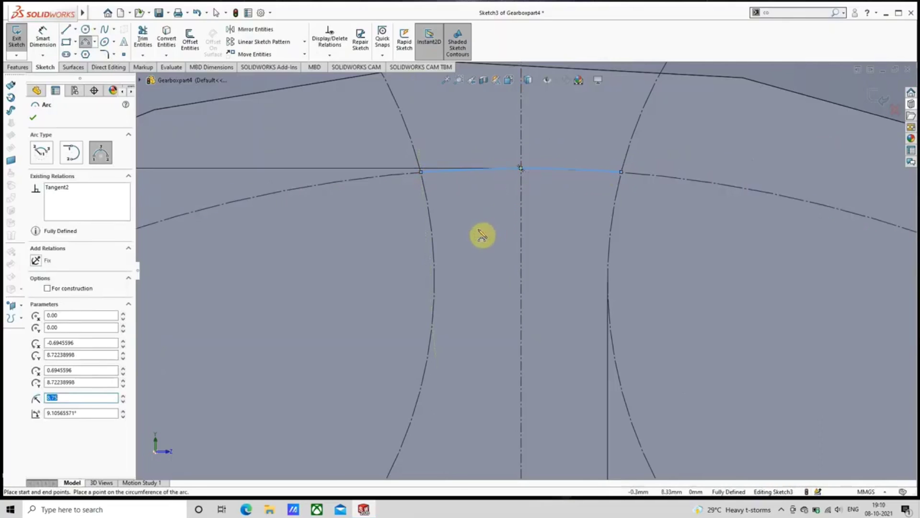
Step: Draw a three-point arc of about 4.9 mm radius joining the points where the two 6 mm circles cross the chamfer's inner edge
{"action": "scroll", "coordinate": [623, 178], "scroll_direction": "up", "scroll_amount": 3}
{"action": "scroll", "coordinate": [532, 145], "scroll_direction": "down", "scroll_amount": 4}
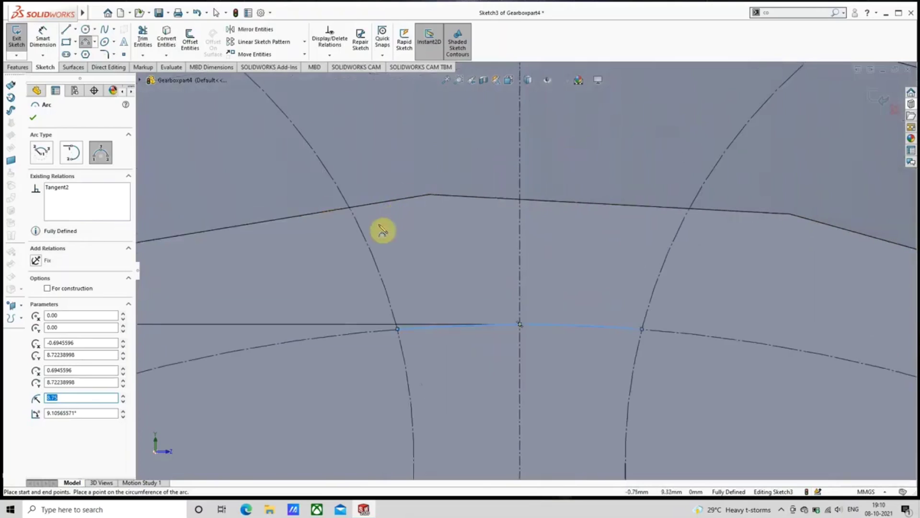
{"action": "left_click", "coordinate": [350, 209]}
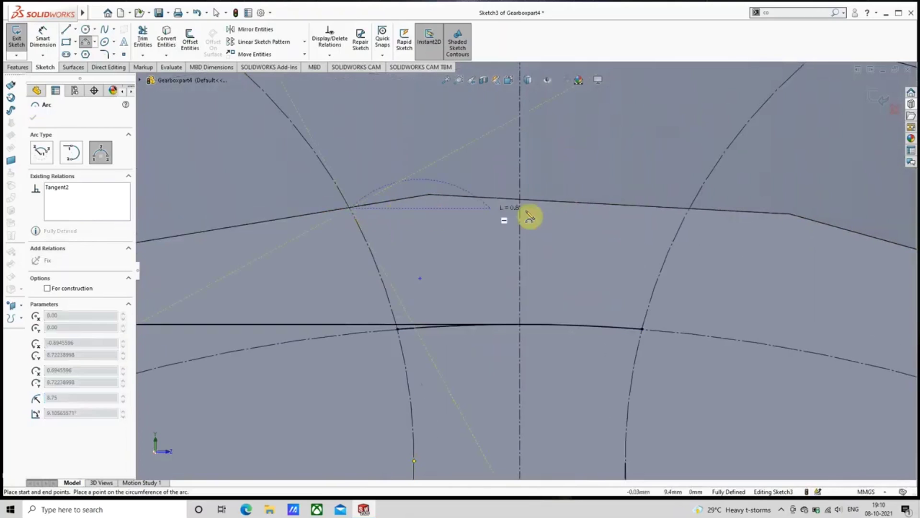
{"action": "left_click", "coordinate": [690, 209]}
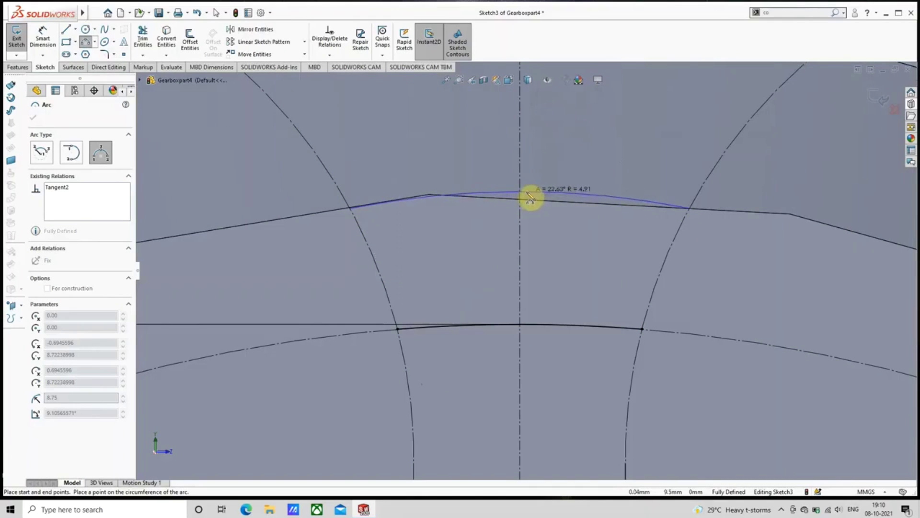
{"action": "left_click", "coordinate": [531, 199]}
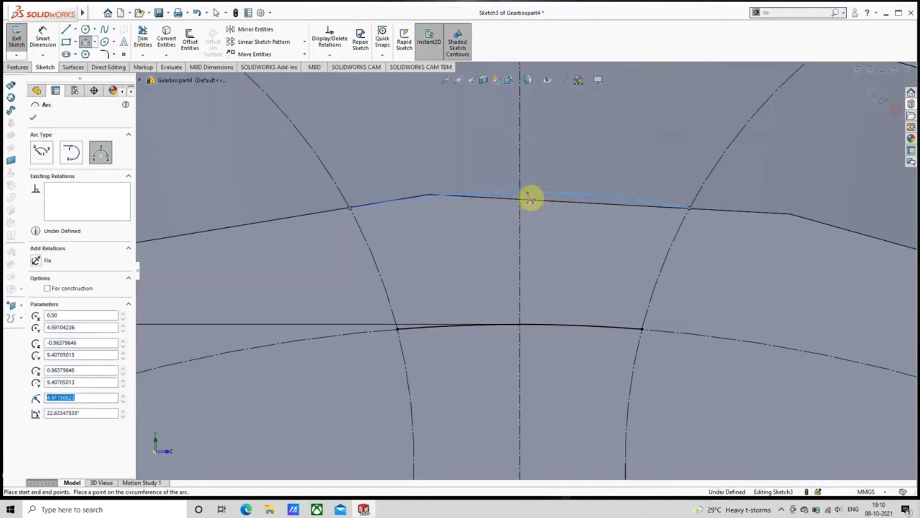
Step: Close the tooth profile with a 3 mm radius arc on each side, following the 6 mm circles between the upper and lower arcs
{"action": "left_click", "coordinate": [354, 215]}
{"action": "left_click", "coordinate": [399, 329]}
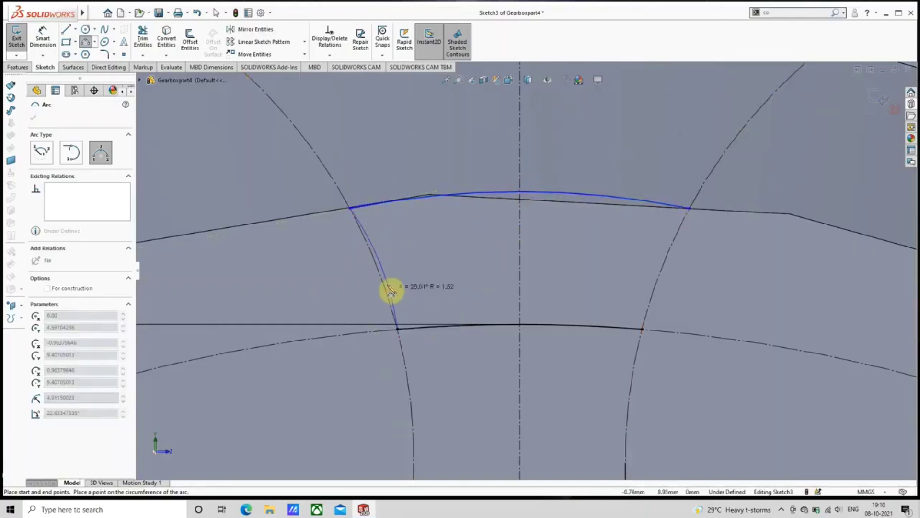
{"action": "left_click", "coordinate": [389, 290]}
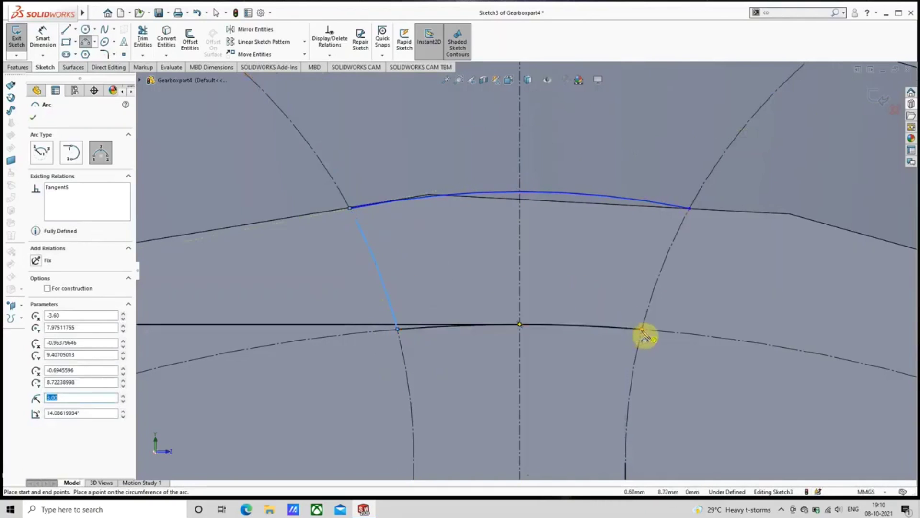
{"action": "left_click", "coordinate": [642, 329]}
{"action": "left_click", "coordinate": [691, 209]}
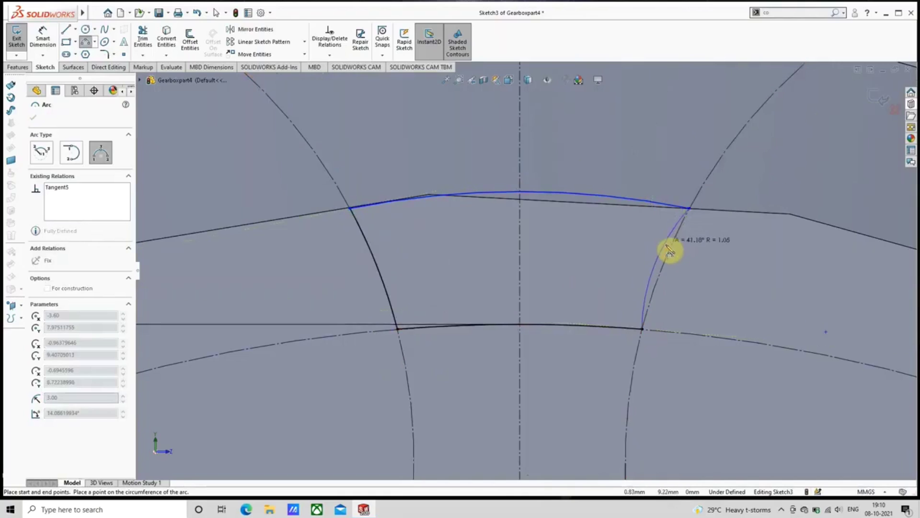
{"action": "left_click", "coordinate": [672, 255]}
{"action": "scroll", "coordinate": [570, 267], "scroll_direction": "up", "scroll_amount": 3}
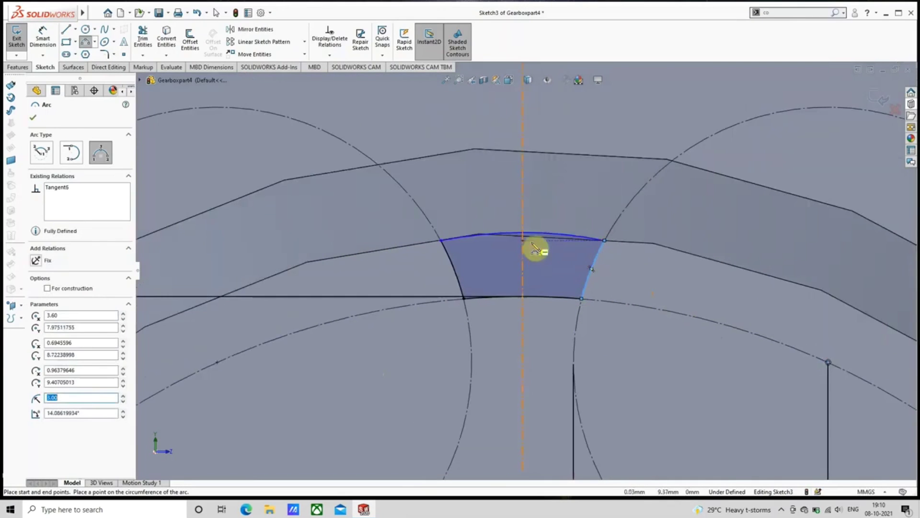
{"action": "scroll", "coordinate": [527, 248], "scroll_direction": "up", "scroll_amount": 5}
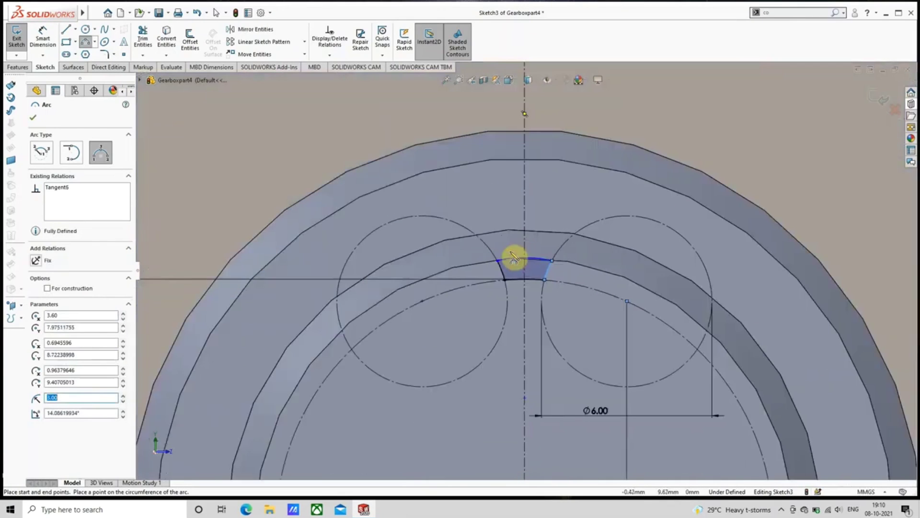
{"action": "middle_click_drag", "start_coordinate": [515, 257], "coordinate": [498, 300]}
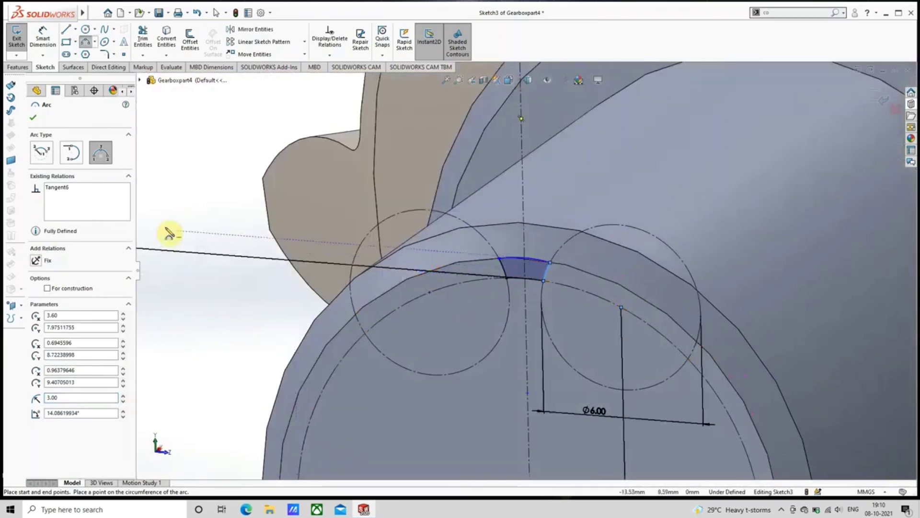
{"action": "left_click", "coordinate": [34, 118]}
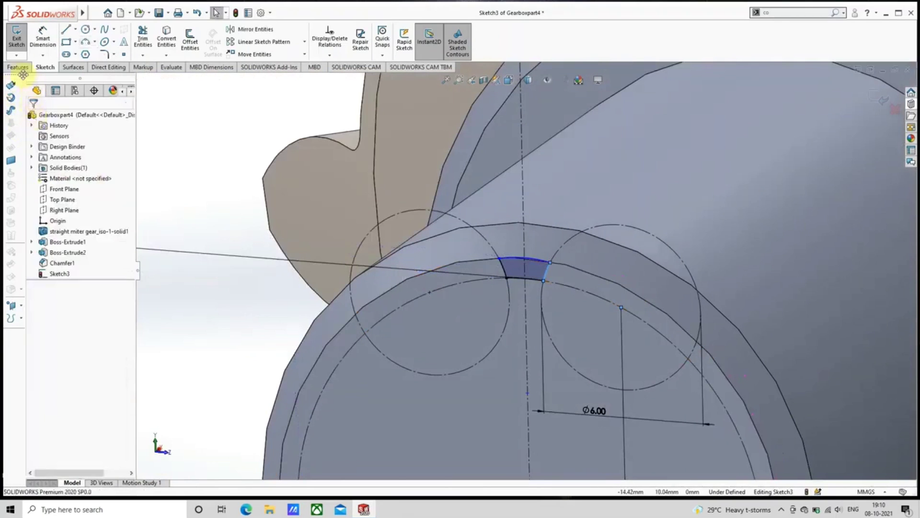
Step: Cut the closed tooth profile into the shaft with a blind Extruded Cut 20 mm deep
{"action": "left_click", "coordinate": [17, 67]}
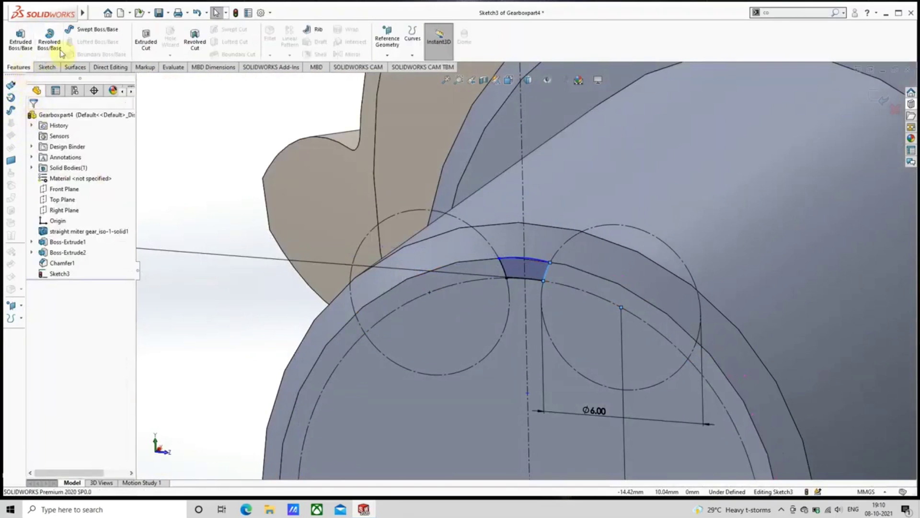
{"action": "left_click", "coordinate": [140, 45]}
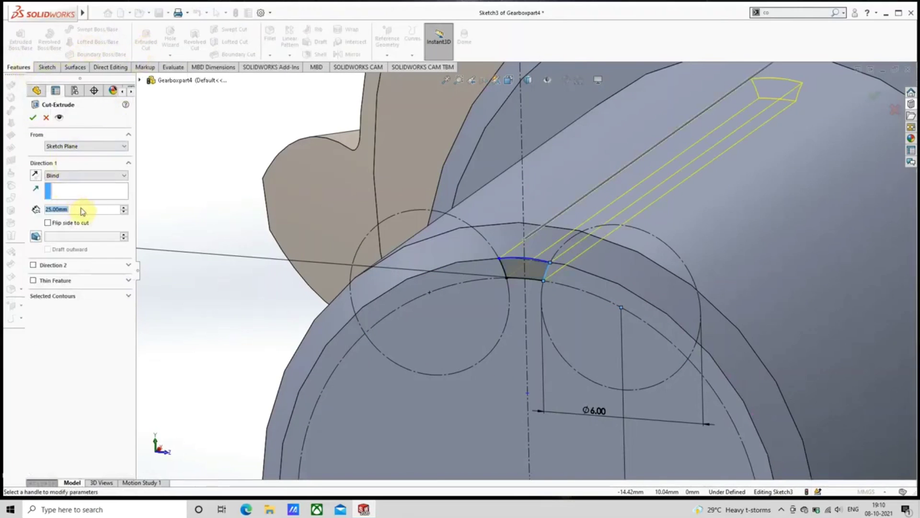
{"action": "type", "text": "20"}
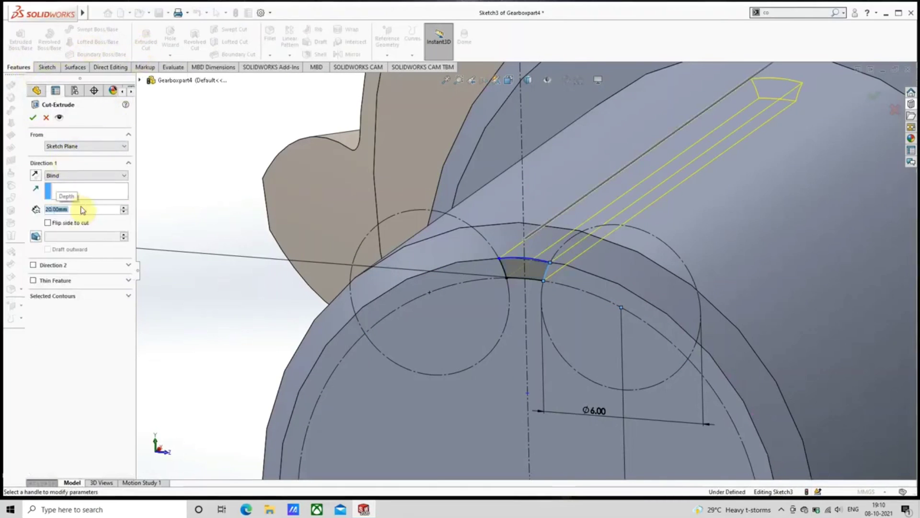
{"action": "key", "text": "Return"}
{"action": "left_click", "coordinate": [32, 118]}
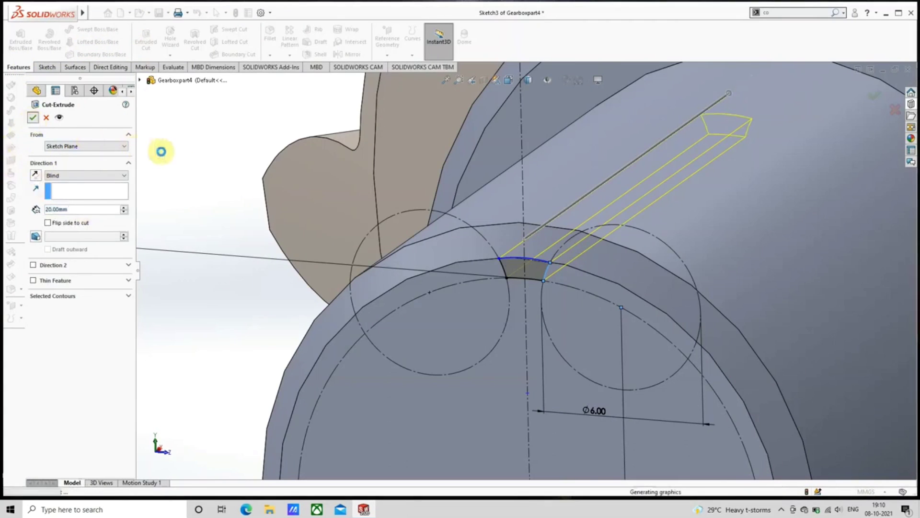
Step: Inspect the new notch at the shaft end and reopen the cut's sketch for editing
{"action": "scroll", "coordinate": [339, 236], "scroll_direction": "up", "scroll_amount": 5}
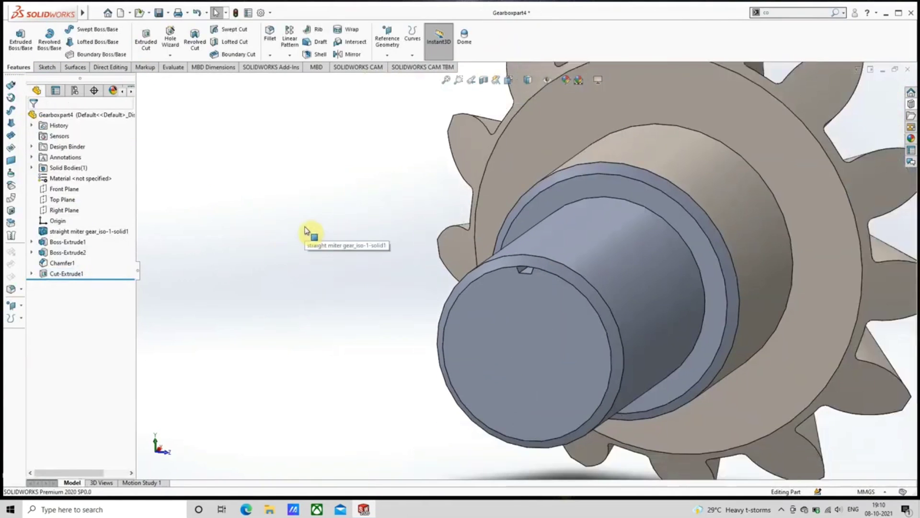
{"action": "middle_click_drag", "start_coordinate": [395, 250], "coordinate": [420, 213]}
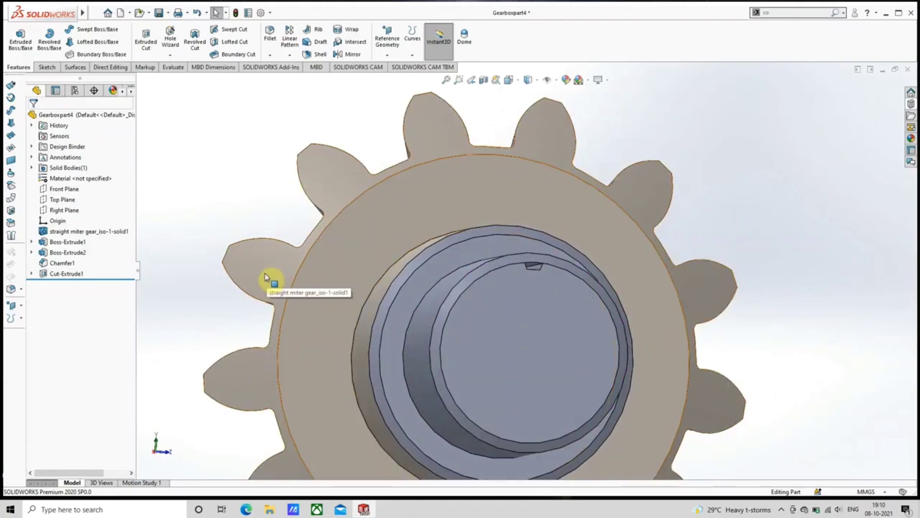
{"action": "left_click", "coordinate": [32, 273]}
{"action": "left_click", "coordinate": [67, 285]}
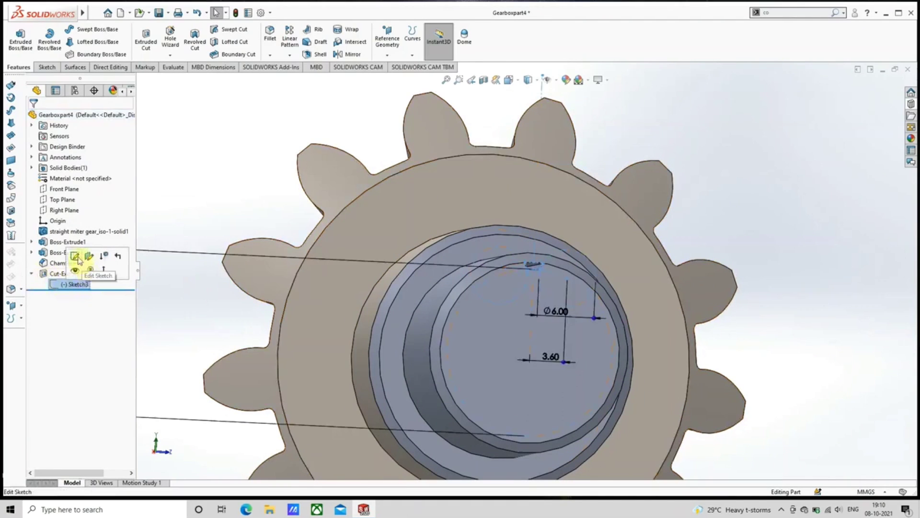
{"action": "left_click", "coordinate": [77, 263]}
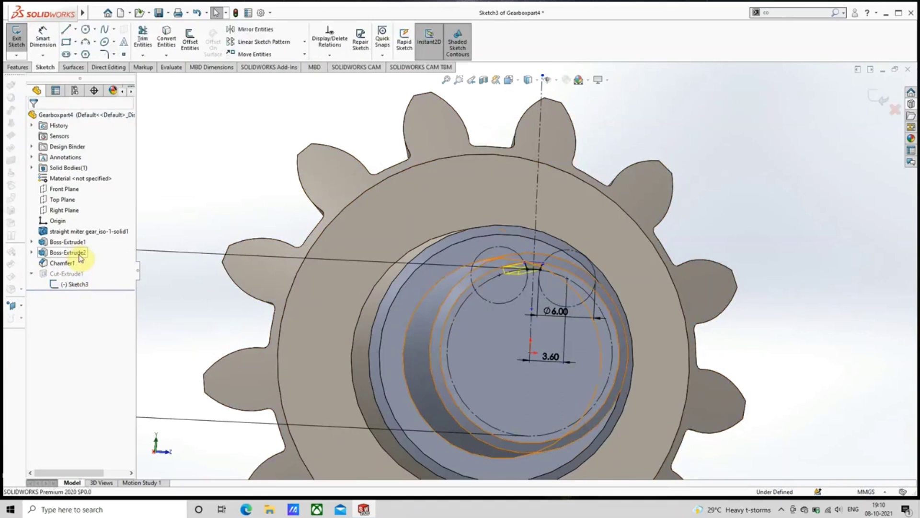
Step: Delete the tooth profile's upper arc and both side arcs, keeping the lower arc on the 17.5 mm circle
{"action": "scroll", "coordinate": [592, 218], "scroll_direction": "down", "scroll_amount": 6}
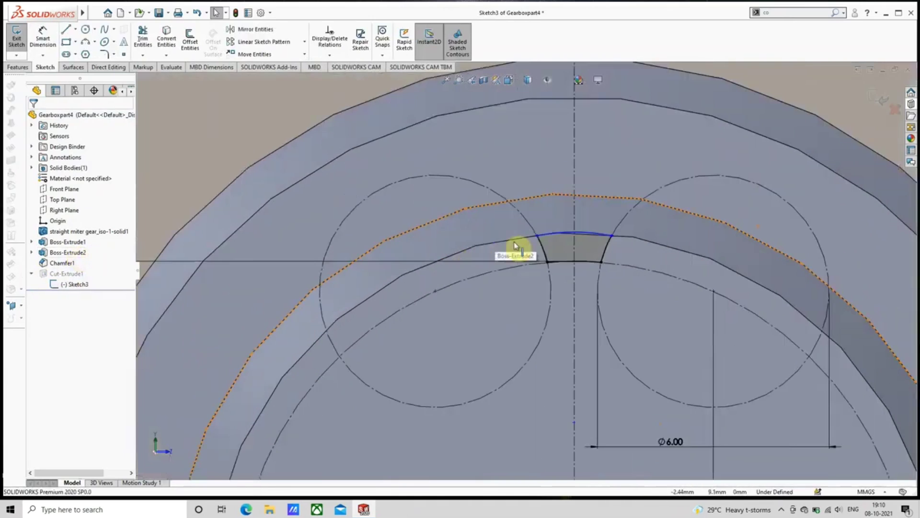
{"action": "scroll", "coordinate": [568, 237], "scroll_direction": "down", "scroll_amount": 3}
{"action": "left_click", "coordinate": [559, 248]}
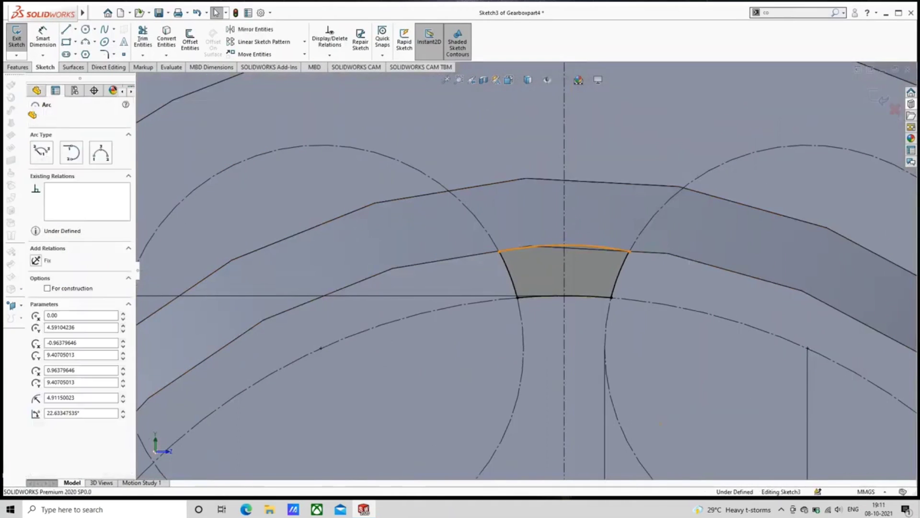
{"action": "left_click", "coordinate": [554, 254]}
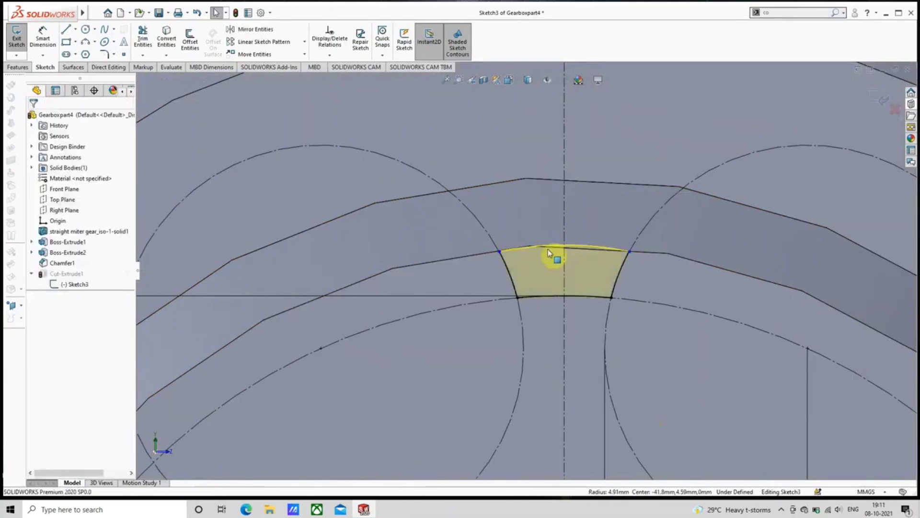
{"action": "left_click", "coordinate": [506, 269]}
{"action": "key", "text": "Delete"}
{"action": "left_click", "coordinate": [617, 277]}
{"action": "key", "text": "Delete"}
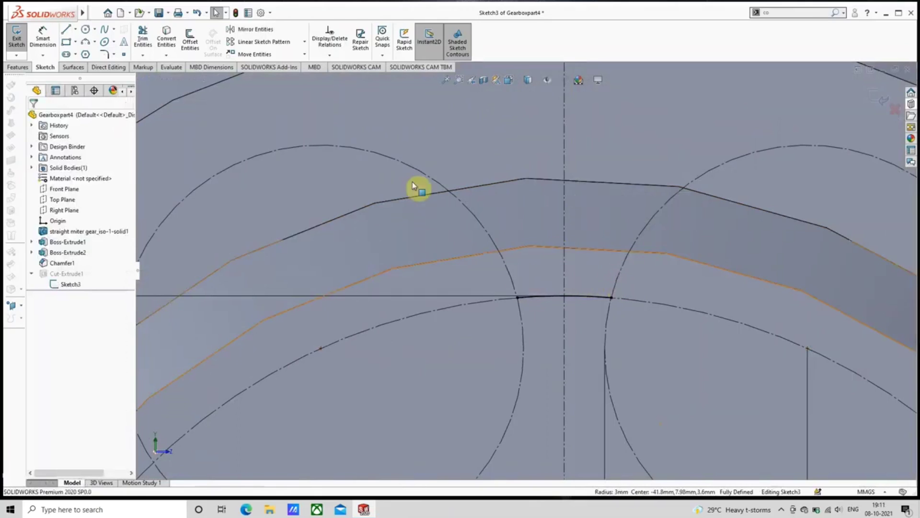
Step: Draw a three-point arc of about 7.2 mm radius joining the points where the 6 mm circles cross the chamfer's outer edge
{"action": "left_click", "coordinate": [86, 45]}
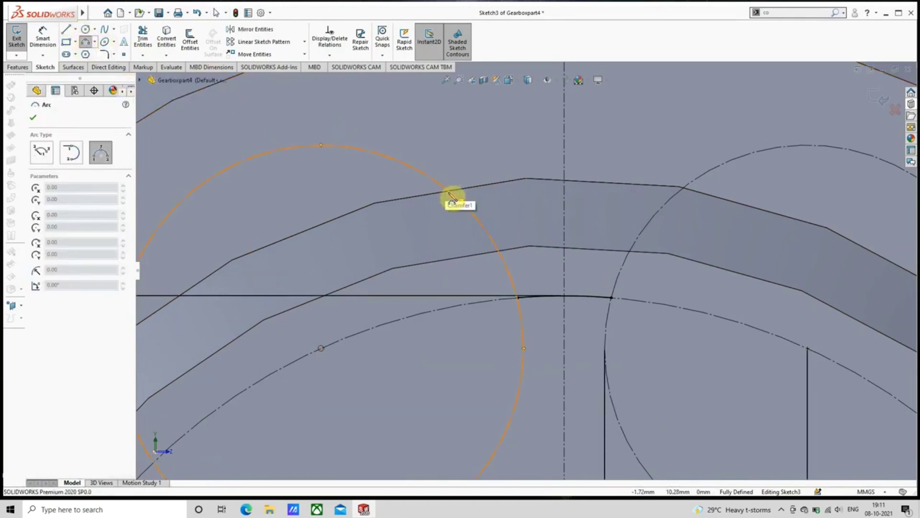
{"action": "left_click", "coordinate": [449, 192]}
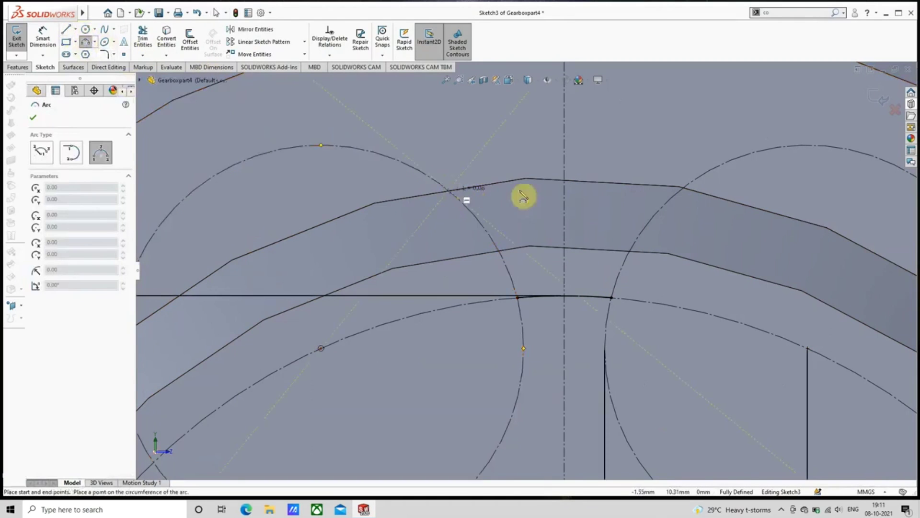
{"action": "left_click", "coordinate": [682, 188]}
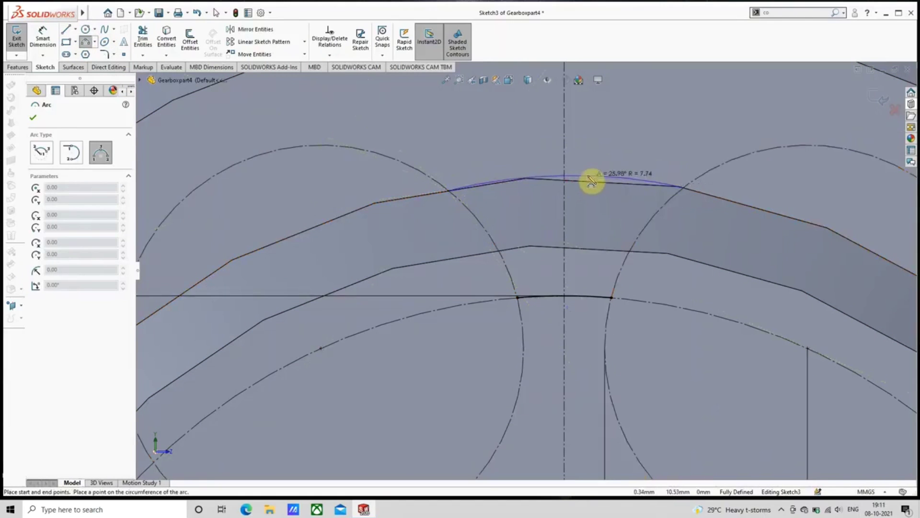
{"action": "left_click", "coordinate": [592, 180]}
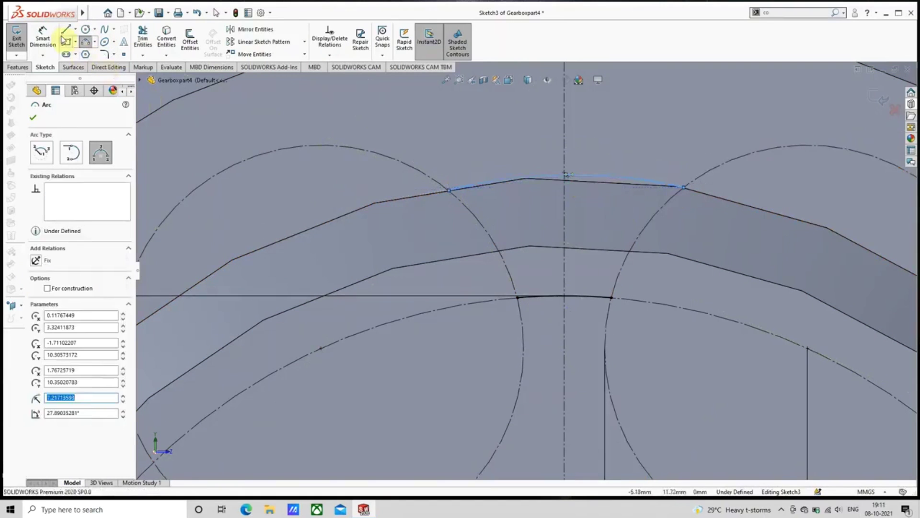
{"action": "left_click", "coordinate": [43, 38]}
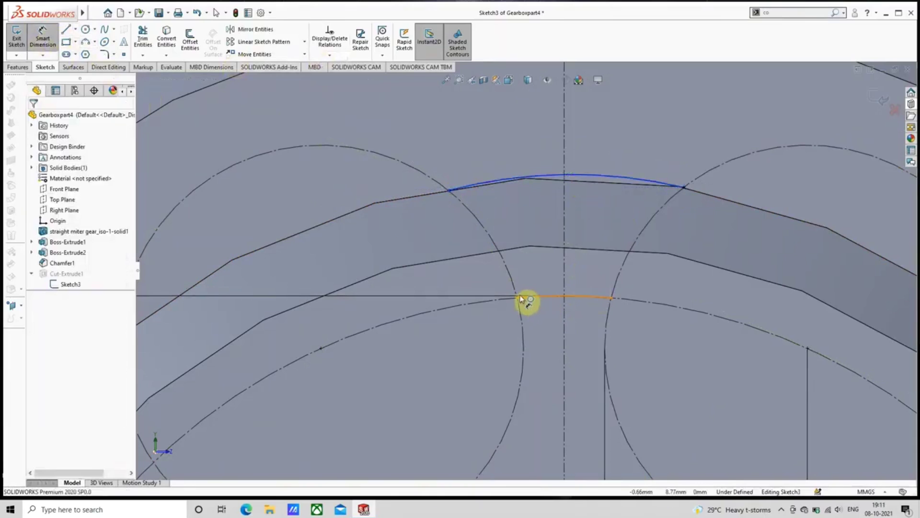
{"action": "left_click", "coordinate": [518, 298]}
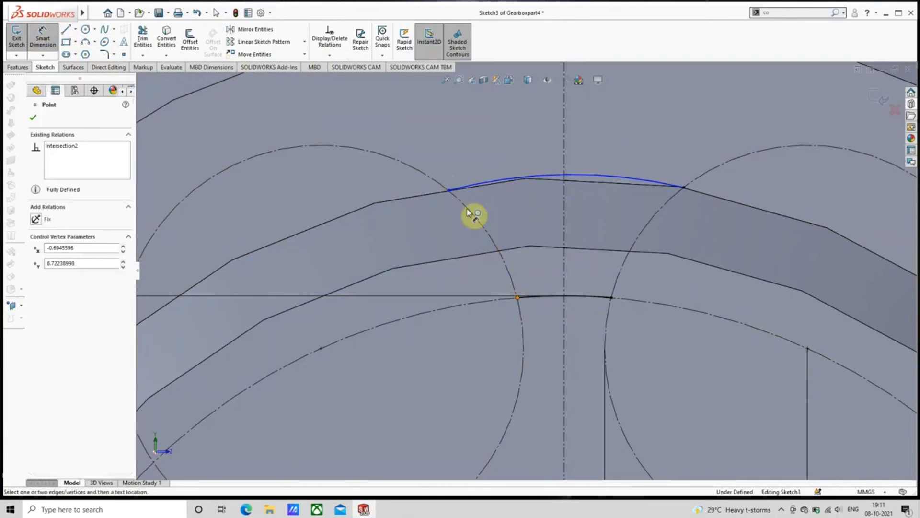
{"action": "left_click", "coordinate": [450, 190]}
{"action": "key", "text": "Escape"}
{"action": "key", "text": "Escape"}
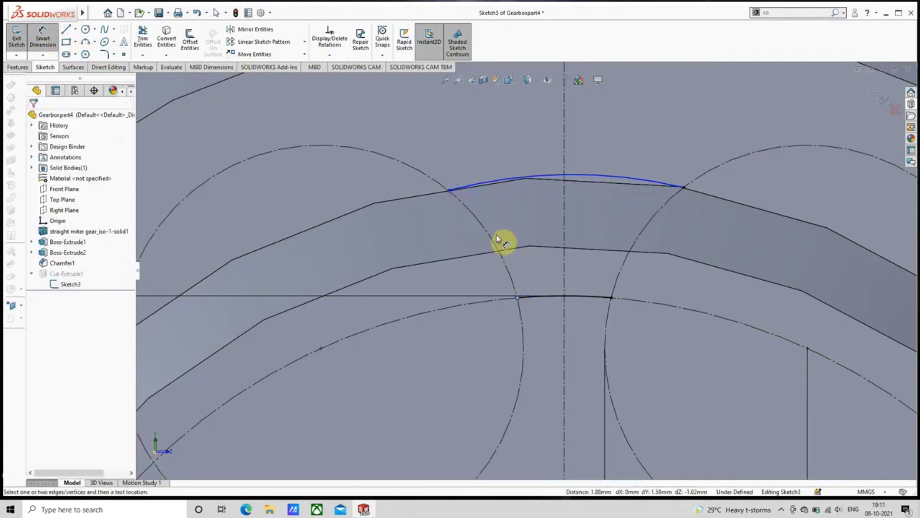
Step: Draw two three-point arcs of 3 mm radius along the 6 mm circles, joining the lower arc's ends to the upper arc's ends
{"action": "left_click", "coordinate": [86, 42]}
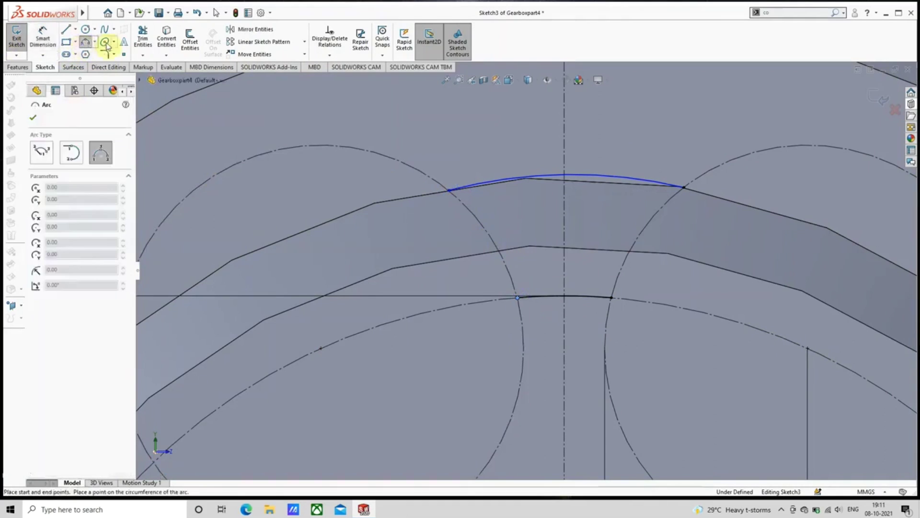
{"action": "left_click", "coordinate": [518, 297]}
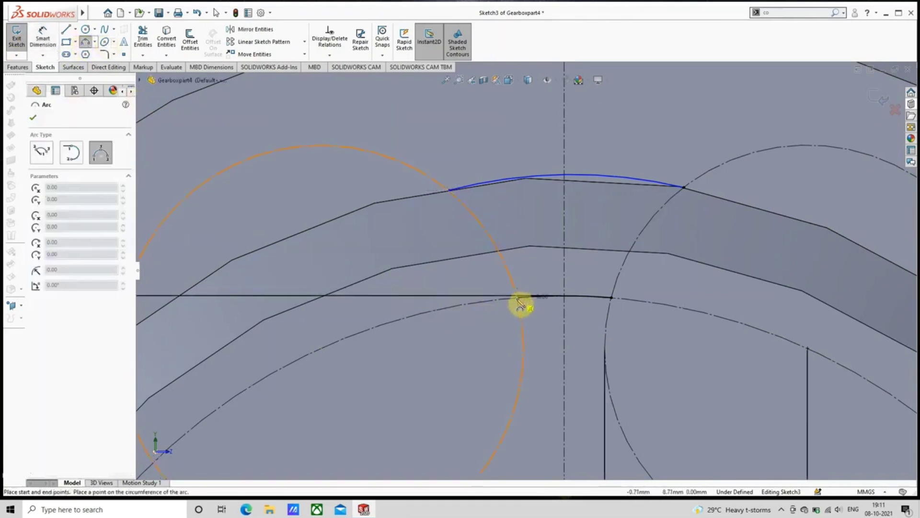
{"action": "left_click", "coordinate": [450, 192]}
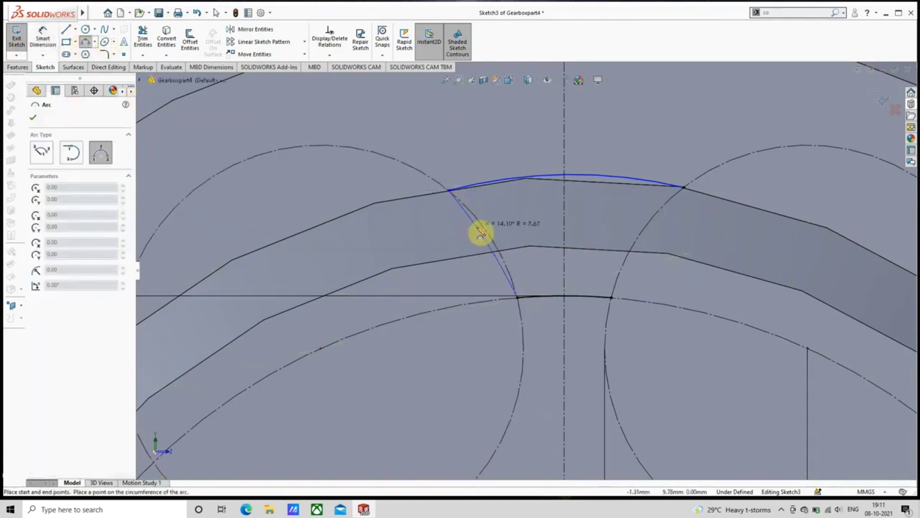
{"action": "left_click", "coordinate": [486, 240]}
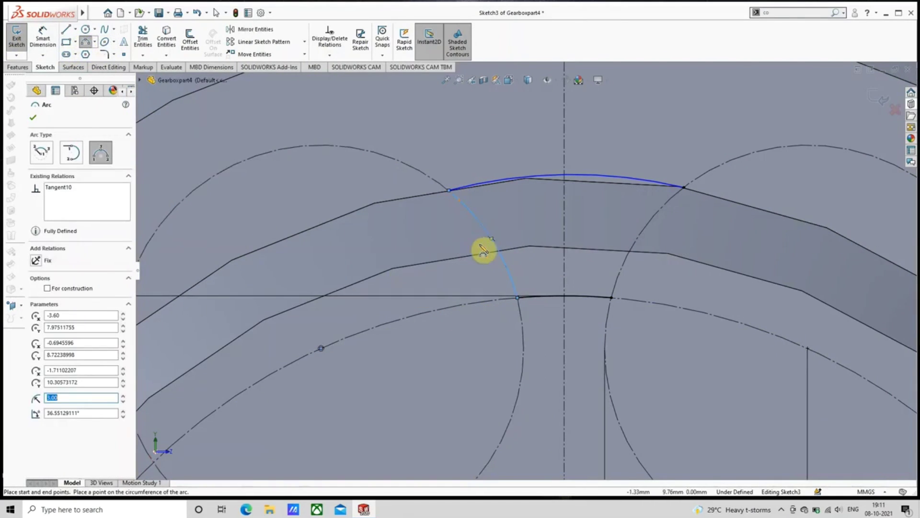
{"action": "left_click", "coordinate": [611, 298]}
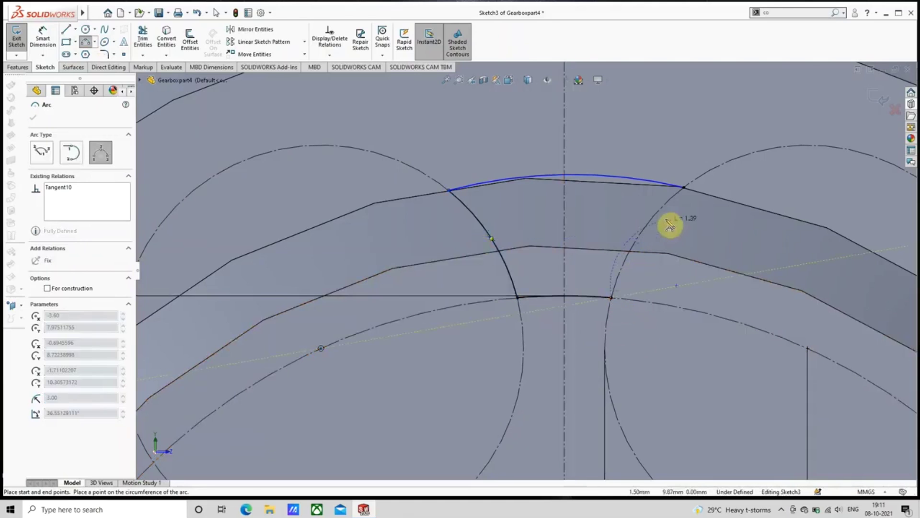
{"action": "left_click", "coordinate": [684, 188]}
{"action": "left_click", "coordinate": [657, 226]}
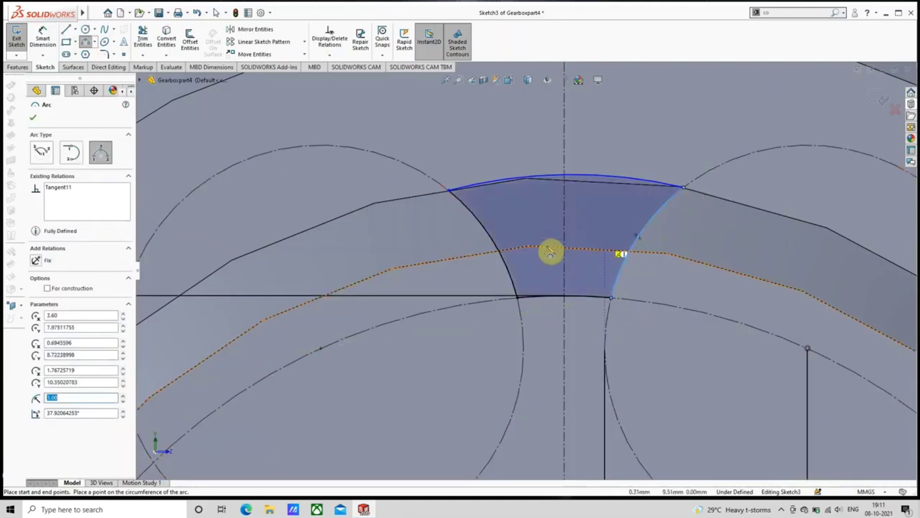
{"action": "scroll", "coordinate": [537, 252], "scroll_direction": "up", "scroll_amount": 3}
{"action": "left_click", "coordinate": [33, 118]}
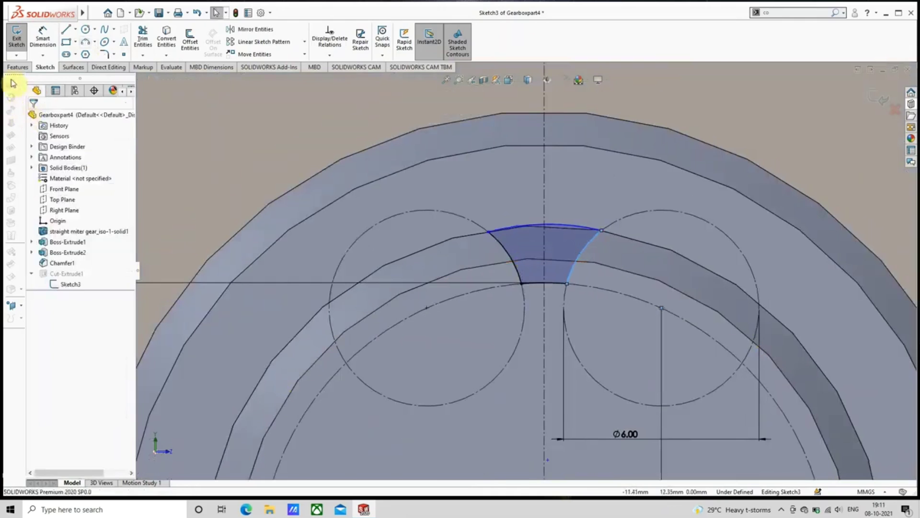
Step: Exit the sketch to rebuild the cut with the taller tooth profile, and examine the notch where it crosses the chamfer
{"action": "left_click", "coordinate": [15, 68]}
{"action": "scroll", "coordinate": [349, 204], "scroll_direction": "up", "scroll_amount": 4}
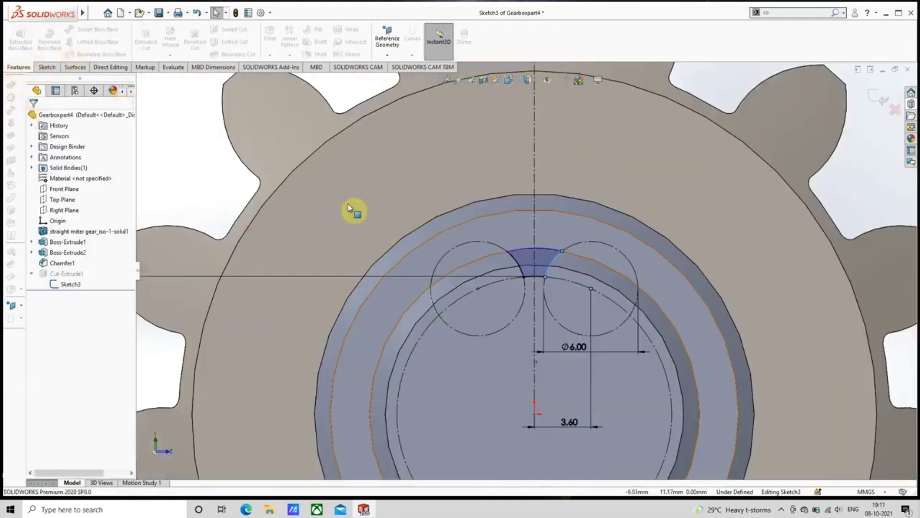
{"action": "mouse_move", "coordinate": [337, 207]}
{"action": "middle_mouse_down"}
{"action": "mouse_move", "coordinate": [313, 206]}
{"action": "mouse_move", "coordinate": [322, 244]}
{"action": "middle_mouse_up"}
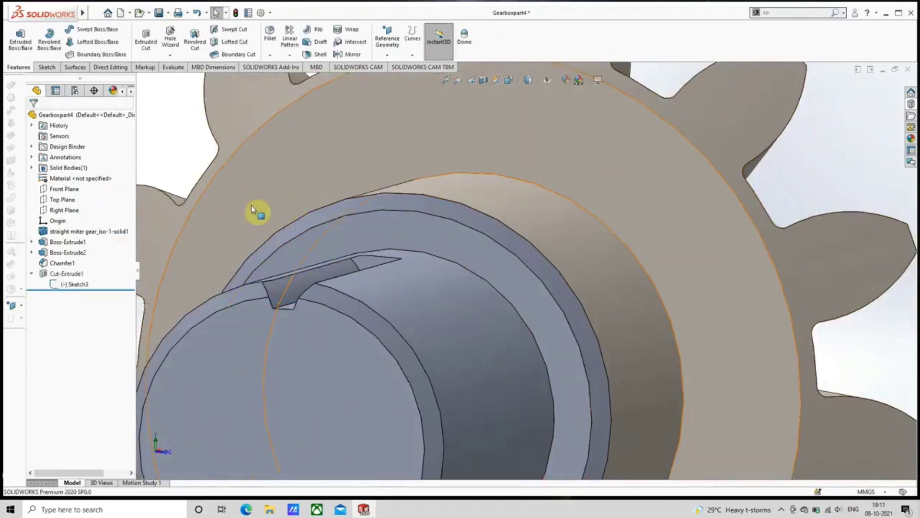
{"action": "scroll", "coordinate": [250, 274], "scroll_direction": "up", "scroll_amount": 3}
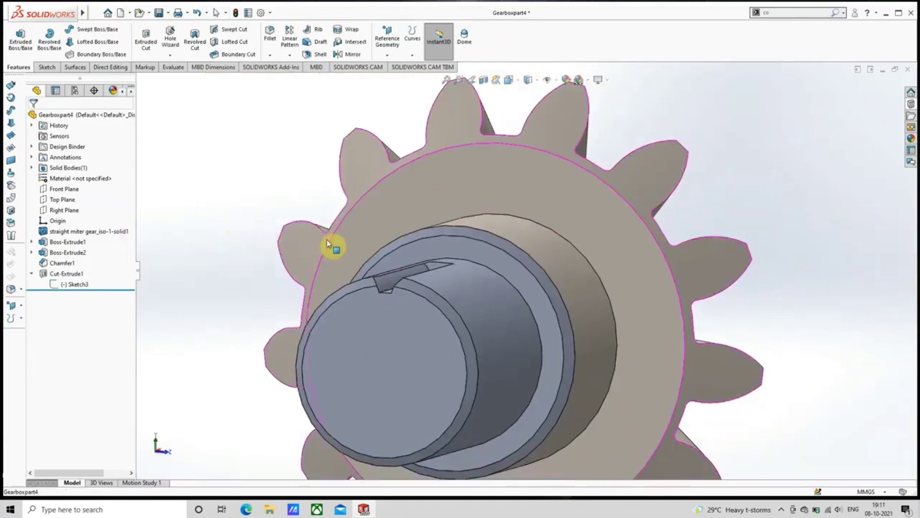
{"action": "middle_click_drag", "start_coordinate": [331, 246], "coordinate": [347, 279]}
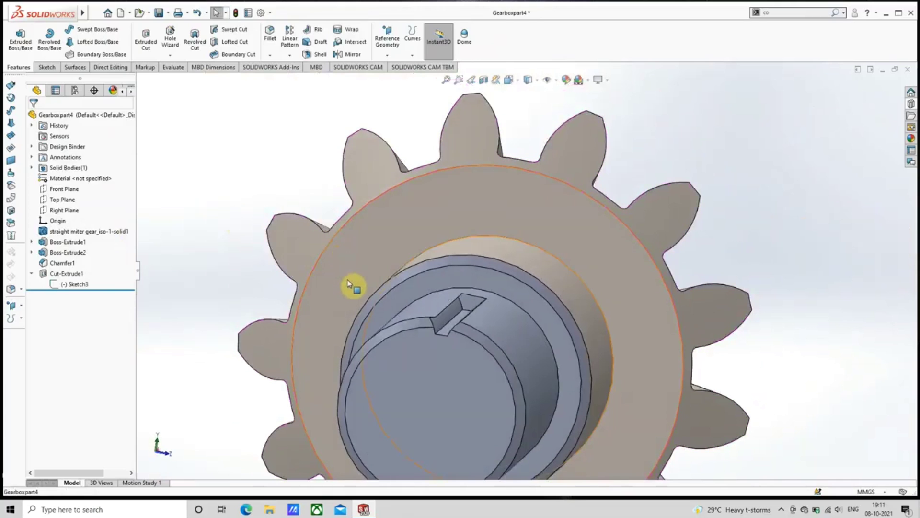
{"action": "scroll", "coordinate": [356, 300], "scroll_direction": "down", "scroll_amount": 1}
{"action": "scroll", "coordinate": [438, 310], "scroll_direction": "down", "scroll_amount": 4}
{"action": "mouse_move", "coordinate": [442, 309]}
{"action": "middle_mouse_down"}
{"action": "mouse_move", "coordinate": [445, 263]}
{"action": "mouse_move", "coordinate": [450, 286]}
{"action": "mouse_move", "coordinate": [435, 303]}
{"action": "middle_mouse_up"}
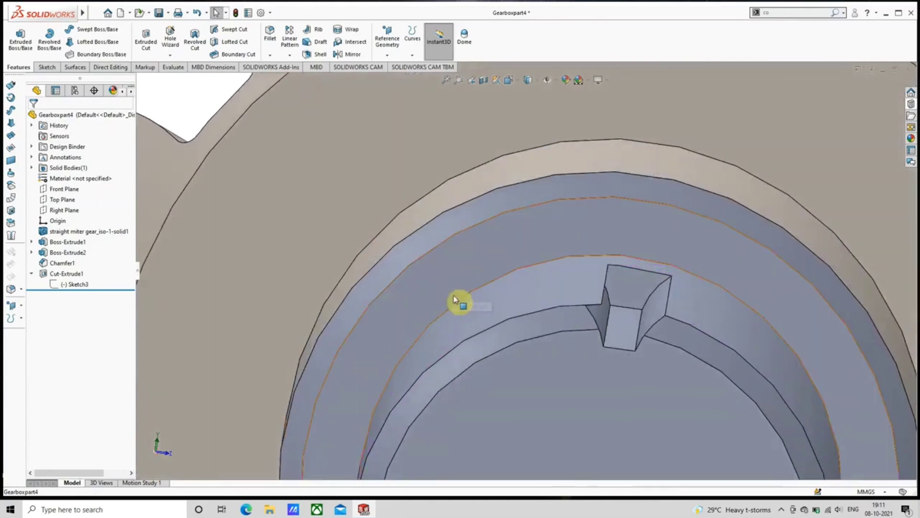
Step: Reopen the cut's sketch and shift the upper arc's left endpoint slightly outward along the 6 mm circle
{"action": "left_click", "coordinate": [70, 286]}
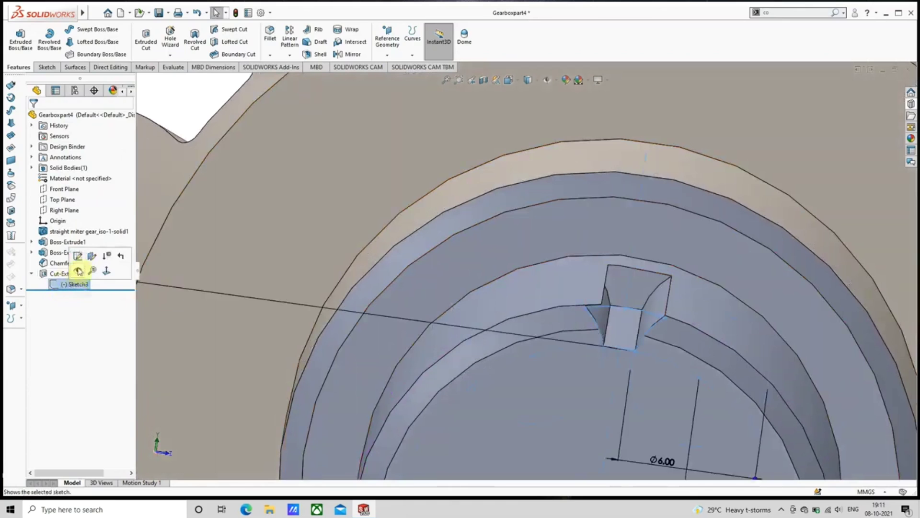
{"action": "left_click", "coordinate": [77, 261]}
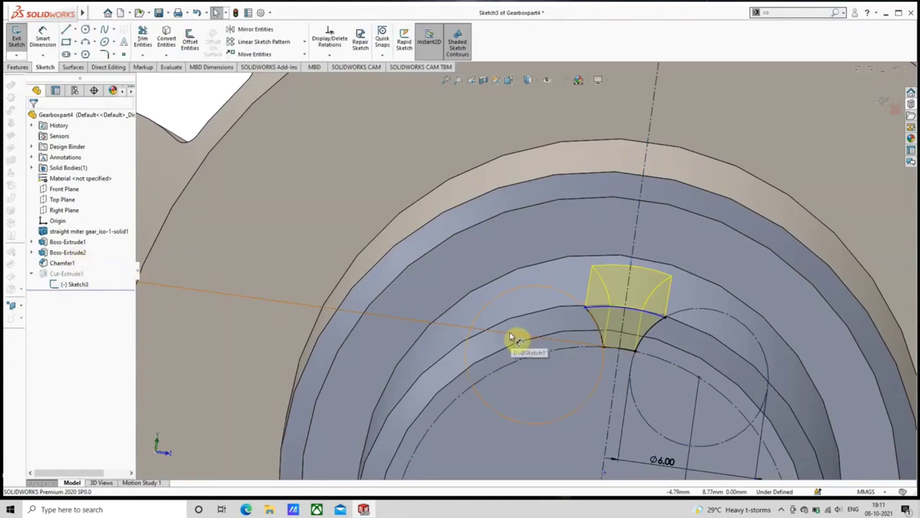
{"action": "key", "text": "ctrl+8"}
{"action": "scroll", "coordinate": [539, 195], "scroll_direction": "down", "scroll_amount": 10}
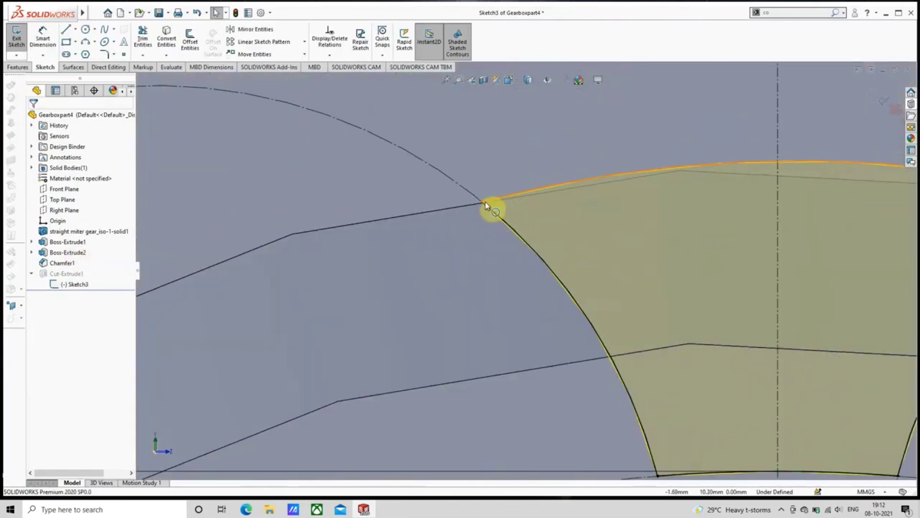
{"action": "mouse_move", "coordinate": [482, 202]}
{"action": "left_mouse_down"}
{"action": "mouse_move", "coordinate": [473, 197]}
{"action": "mouse_move", "coordinate": [479, 201]}
{"action": "left_mouse_up"}
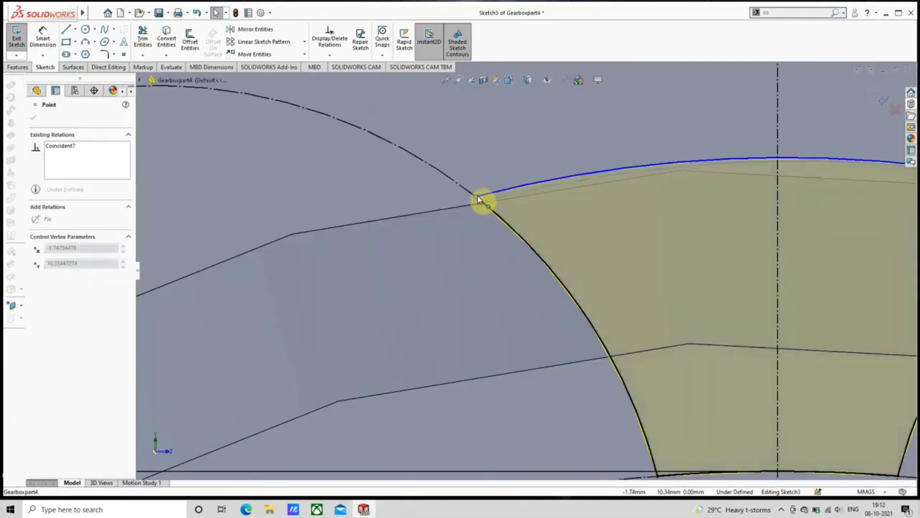
{"action": "scroll", "coordinate": [553, 219], "scroll_direction": "up", "scroll_amount": 3}
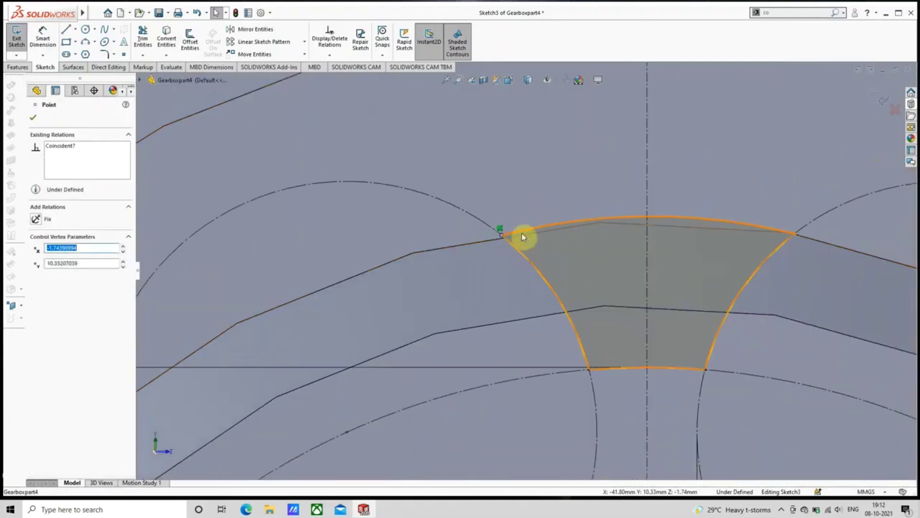
{"action": "key", "text": "Escape"}
Step: Add a Horizontal relation between the two endpoints of the tooth profile's upper arc
{"action": "left_click", "coordinate": [503, 240]}
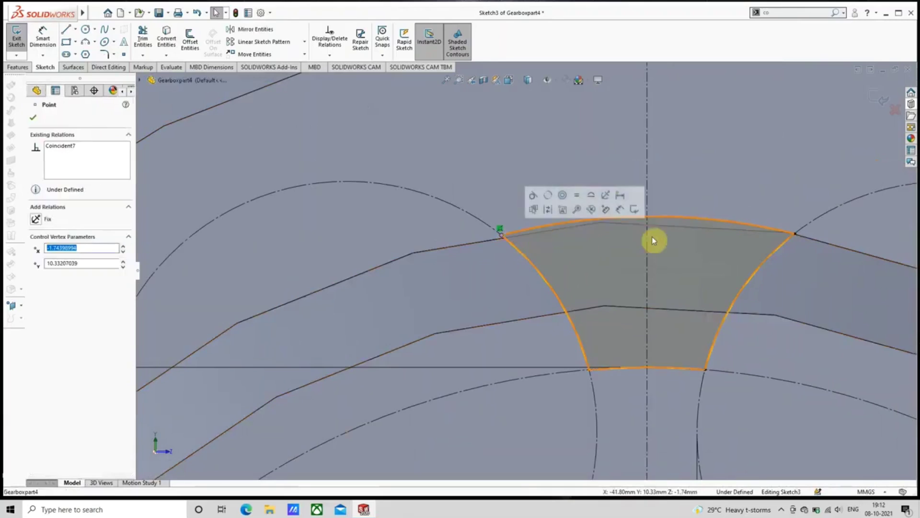
{"action": "left_click", "coordinate": [794, 235], "text": "ctrl"}
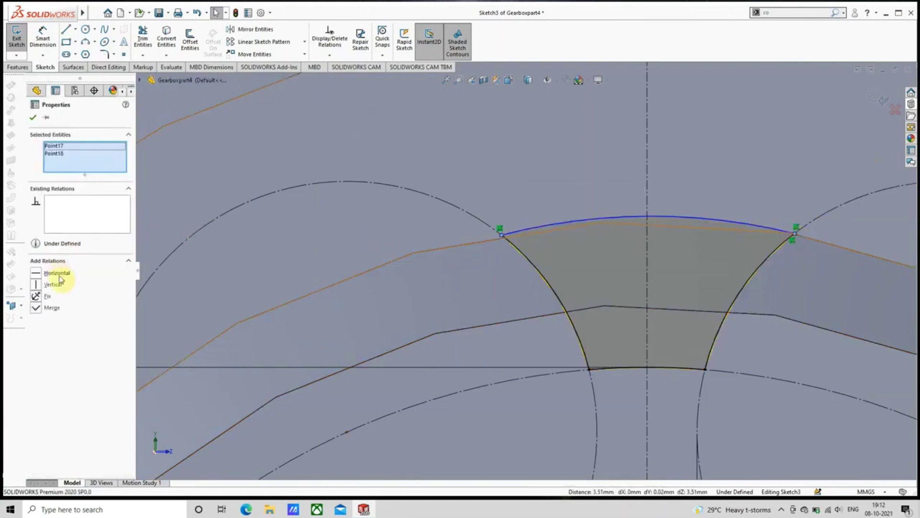
{"action": "left_click", "coordinate": [59, 277]}
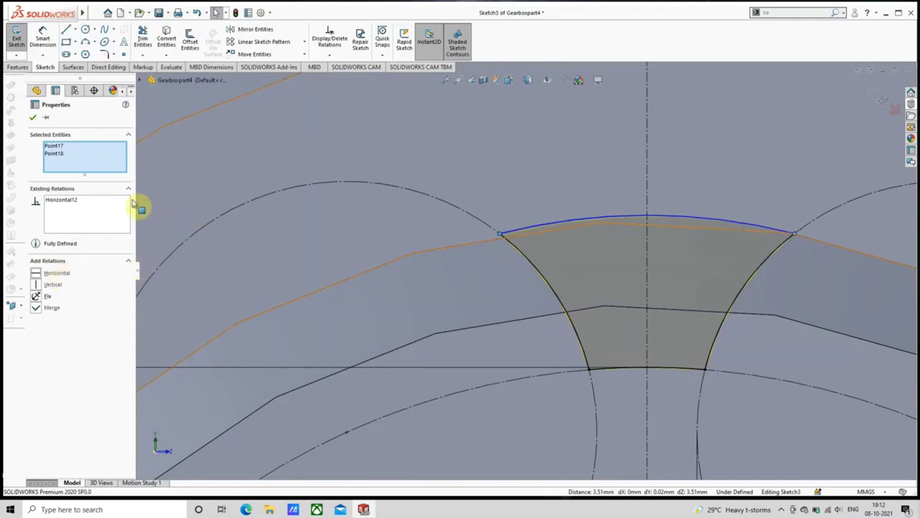
{"action": "left_click", "coordinate": [33, 118]}
{"action": "scroll", "coordinate": [206, 169], "scroll_direction": "up", "scroll_amount": 5}
{"action": "scroll", "coordinate": [206, 169], "scroll_direction": "up", "scroll_amount": 8}
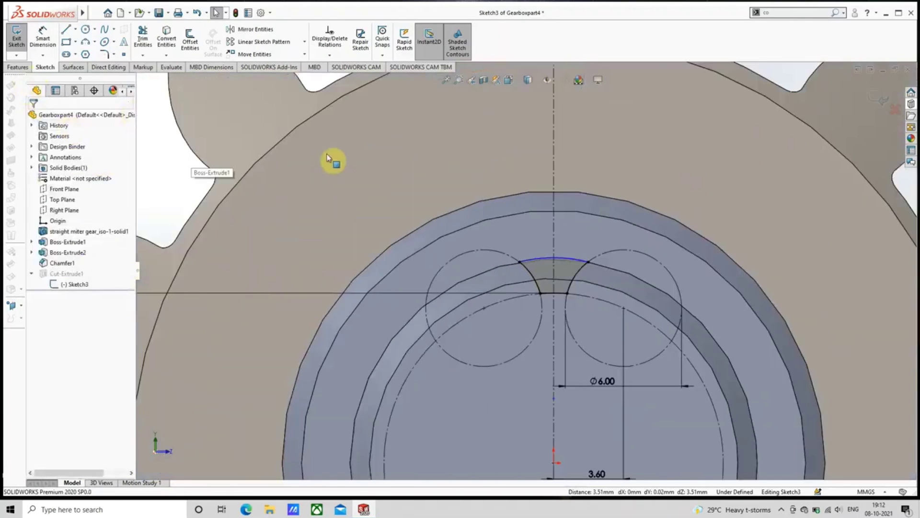
Step: Exit the sketch to apply the aligned profile to the cut, and check both upper edges of the notch
{"action": "left_click", "coordinate": [884, 101]}
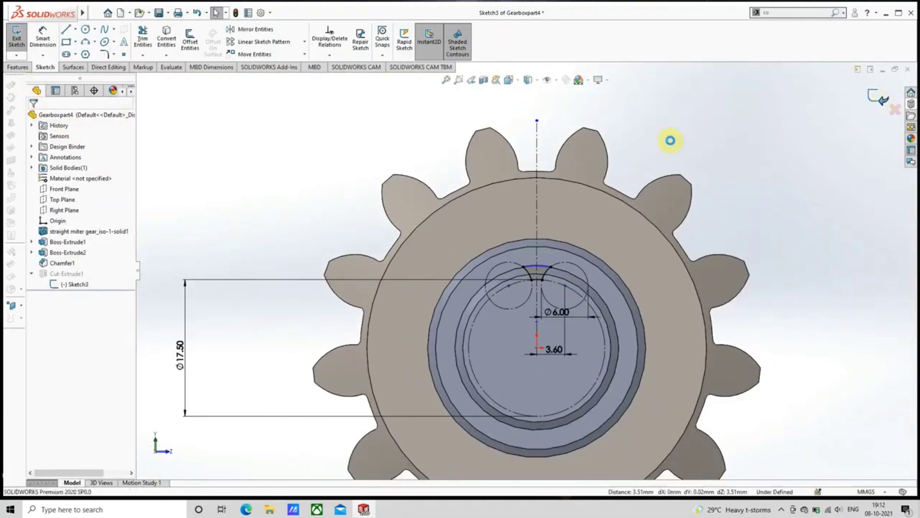
{"action": "scroll", "coordinate": [547, 256], "scroll_direction": "down", "scroll_amount": 3}
{"action": "middle_click_drag", "start_coordinate": [547, 256], "coordinate": [554, 281]}
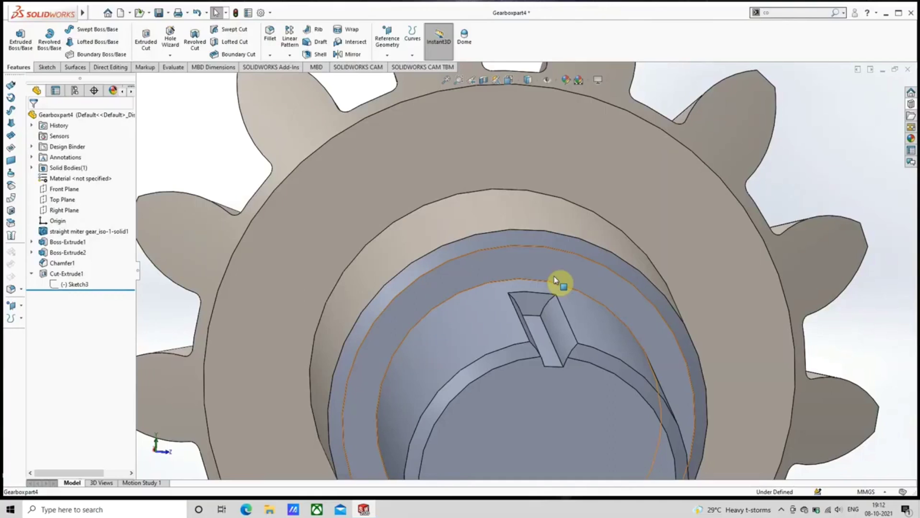
{"action": "scroll", "coordinate": [559, 221], "scroll_direction": "down", "scroll_amount": 6}
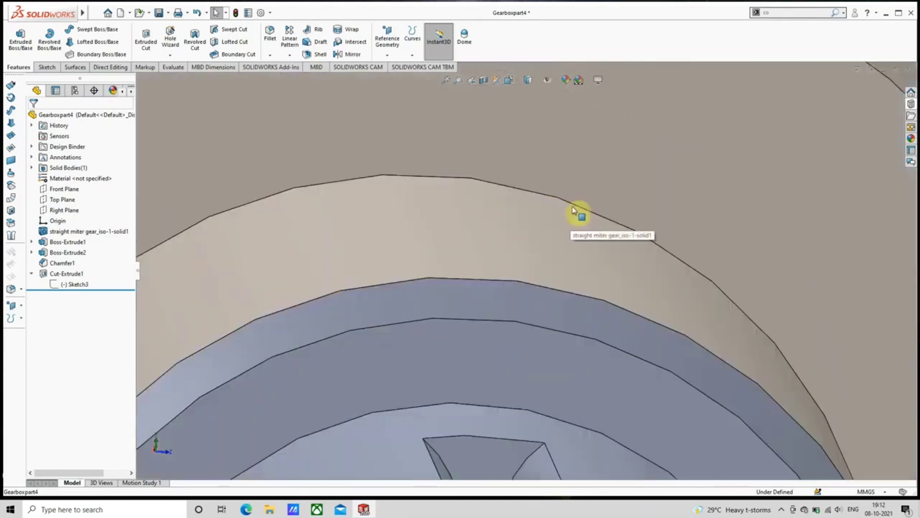
Step: Fillet the two long edges at the floor of the tooth notch with a 0.25 mm symmetric radius
{"action": "left_click", "coordinate": [271, 38]}
{"action": "left_click", "coordinate": [87, 312]}
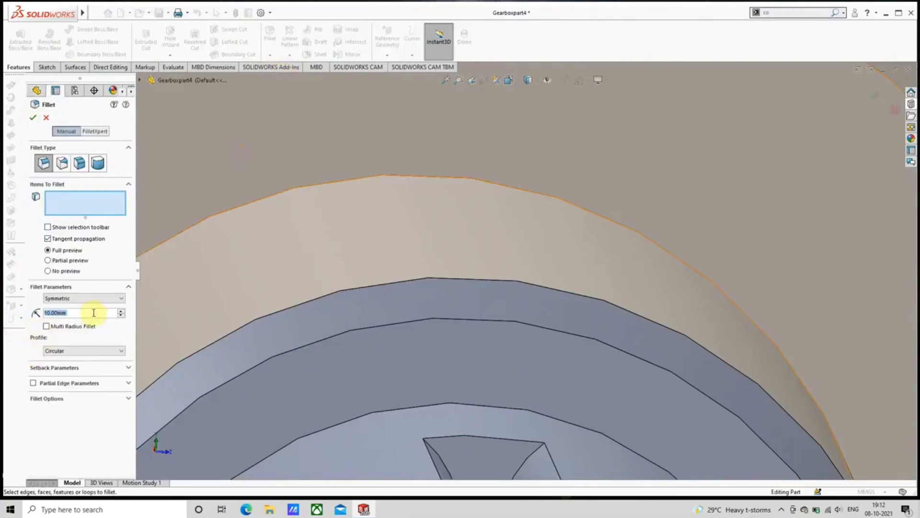
{"action": "type", "text": "0.25"}
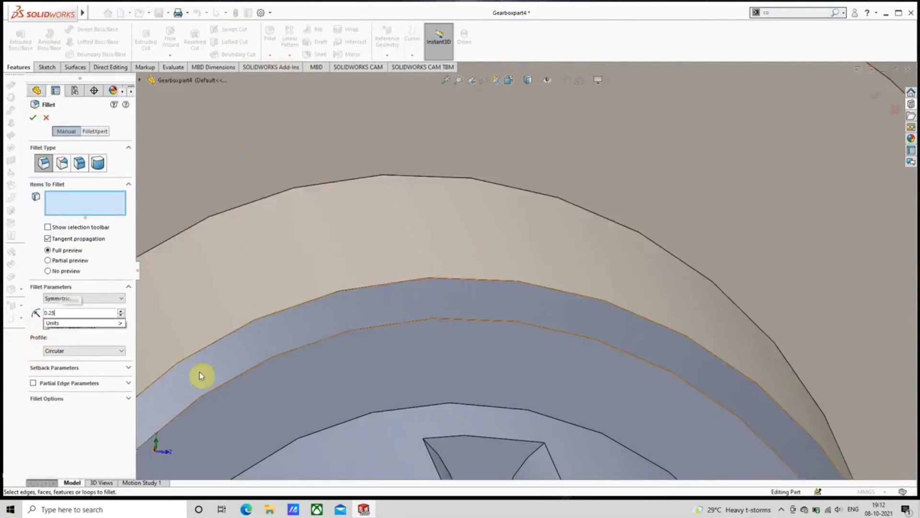
{"action": "key", "text": "Return"}
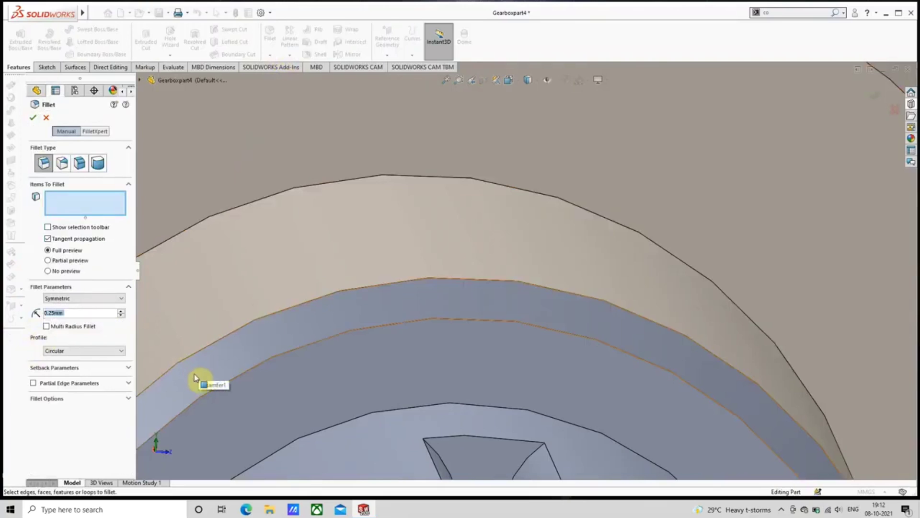
{"action": "scroll", "coordinate": [337, 396], "scroll_direction": "up", "scroll_amount": 2}
{"action": "scroll", "coordinate": [548, 407], "scroll_direction": "up", "scroll_amount": 3}
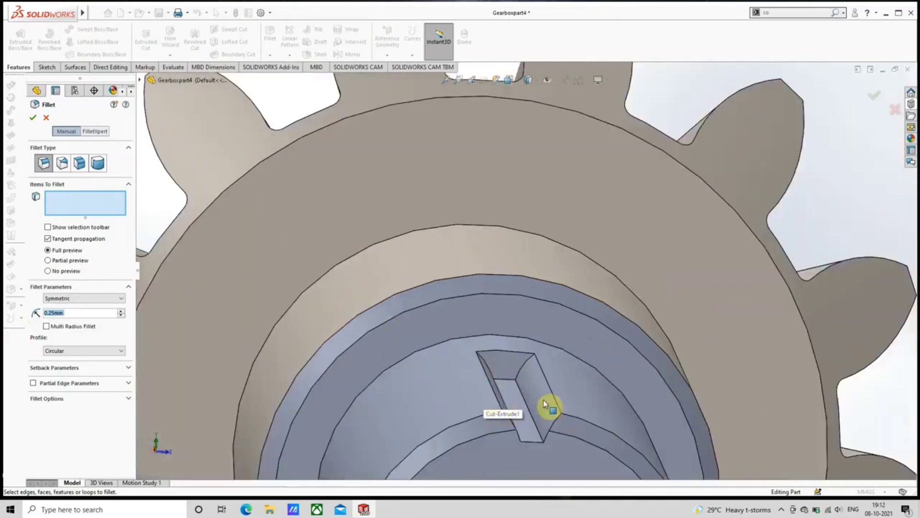
{"action": "scroll", "coordinate": [520, 384], "scroll_direction": "down", "scroll_amount": 5}
{"action": "left_click", "coordinate": [564, 293]}
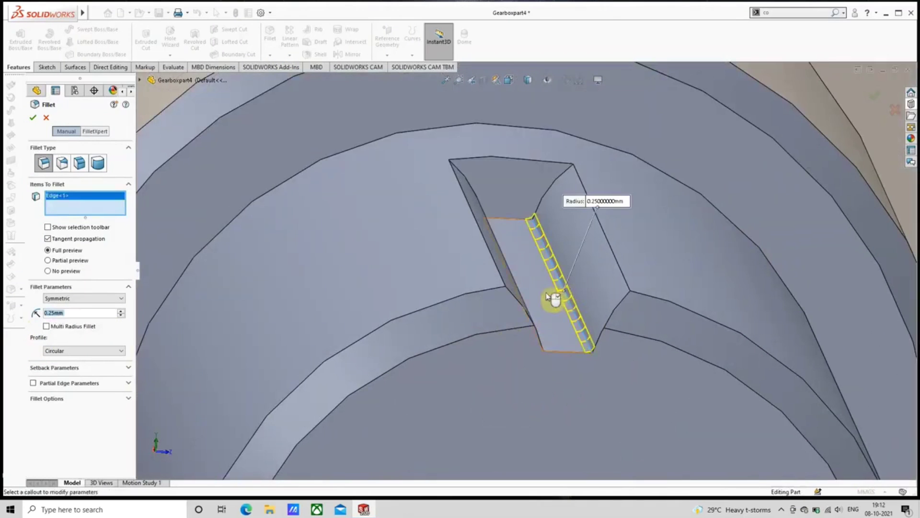
{"action": "middle_click_drag", "start_coordinate": [551, 300], "coordinate": [529, 305]}
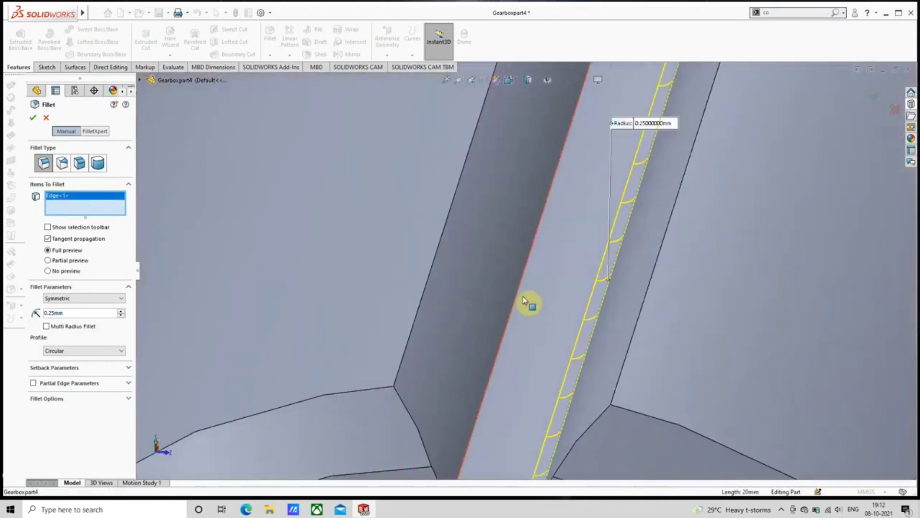
{"action": "left_click", "coordinate": [520, 296]}
{"action": "left_click", "coordinate": [32, 117]}
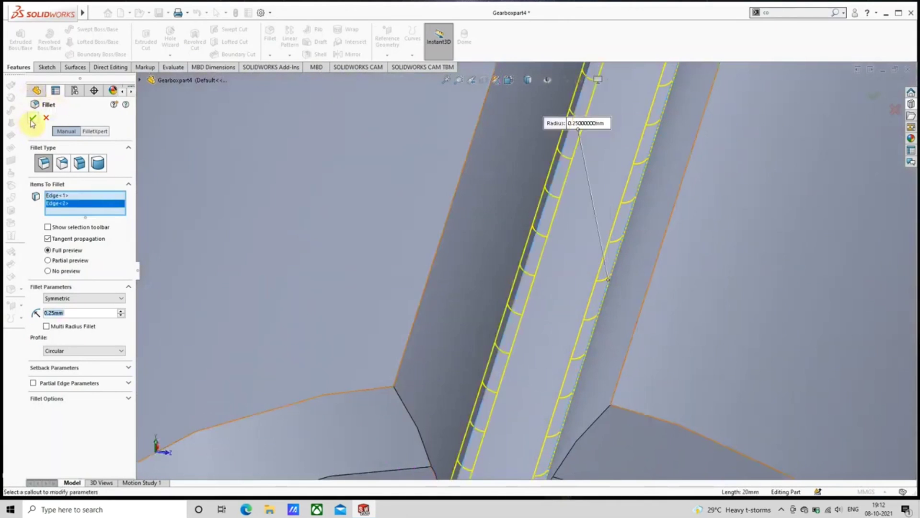
Step: Try to fillet the edge at the notch's closed inner end with a 3.25 mm symmetric radius
{"action": "scroll", "coordinate": [324, 133], "scroll_direction": "up", "scroll_amount": 3}
{"action": "scroll", "coordinate": [323, 133], "scroll_direction": "up", "scroll_amount": 4}
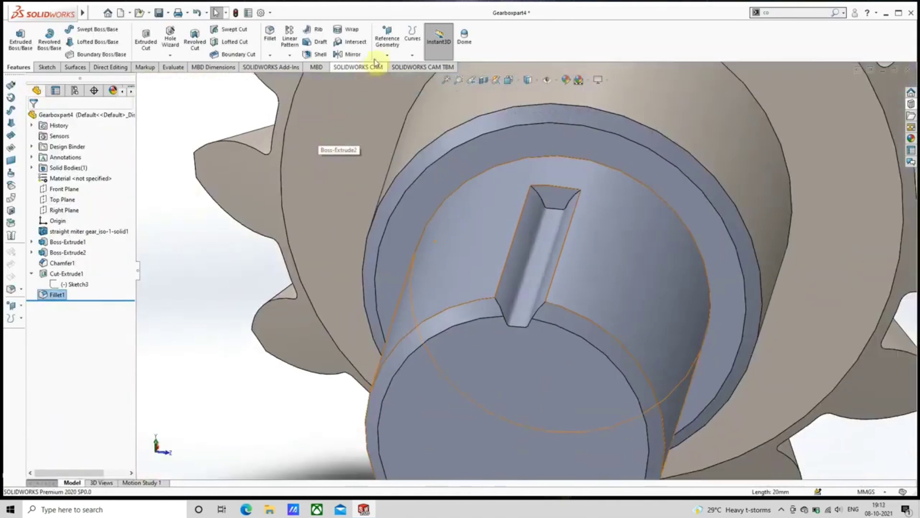
{"action": "scroll", "coordinate": [565, 189], "scroll_direction": "up", "scroll_amount": 2}
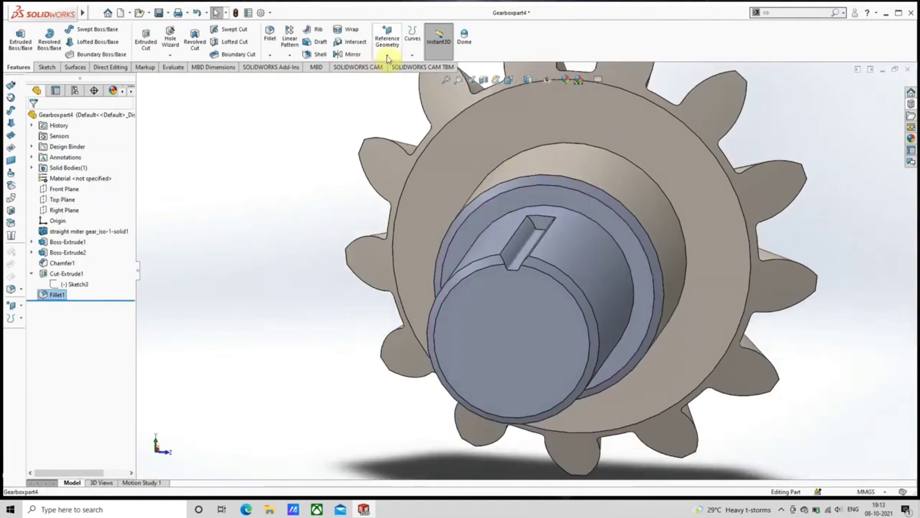
{"action": "left_click", "coordinate": [271, 46]}
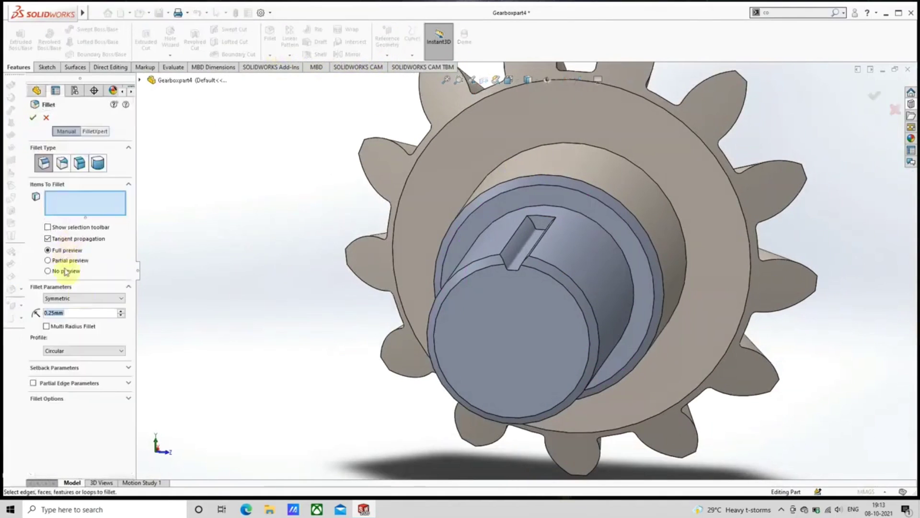
{"action": "type", "text": "3.25"}
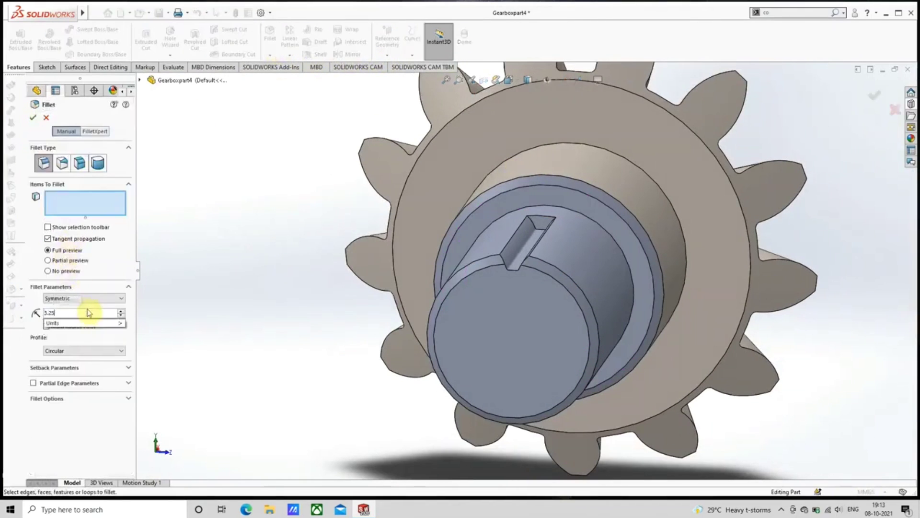
{"action": "key", "text": "Return"}
{"action": "scroll", "coordinate": [553, 223], "scroll_direction": "up", "scroll_amount": 5}
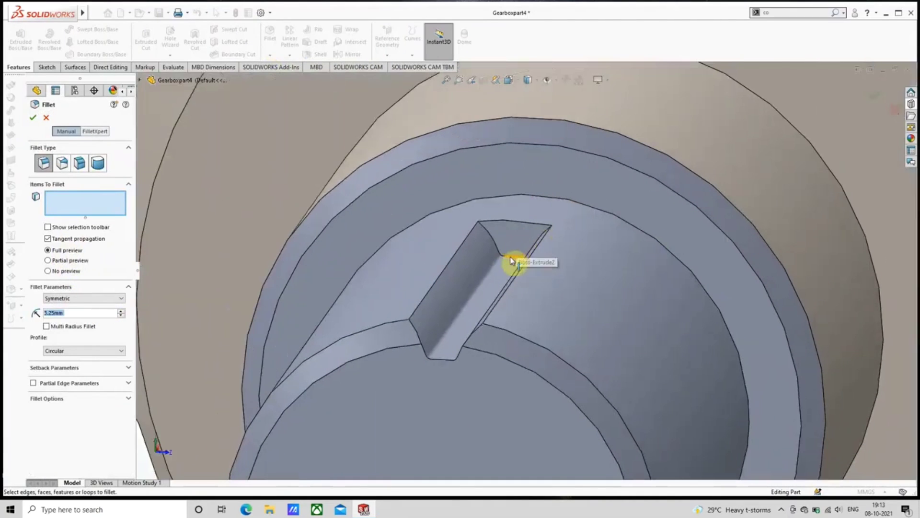
{"action": "left_click", "coordinate": [512, 262]}
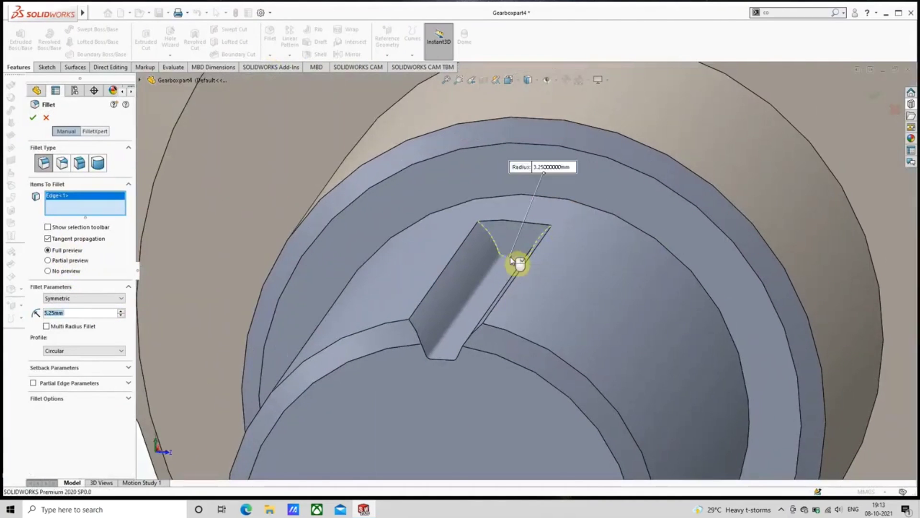
{"action": "left_click", "coordinate": [30, 117]}
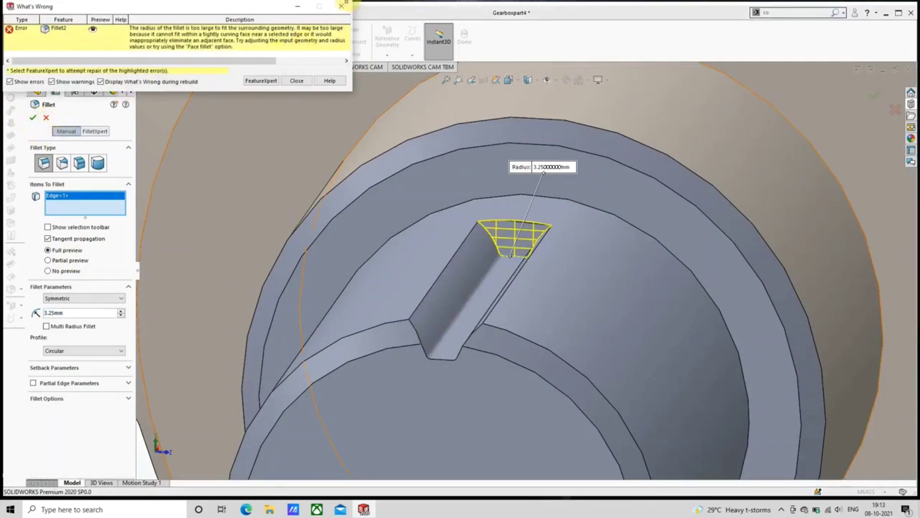
{"action": "left_click", "coordinate": [347, 7]}
{"action": "scroll", "coordinate": [336, 120], "scroll_direction": "down", "scroll_amount": 5}
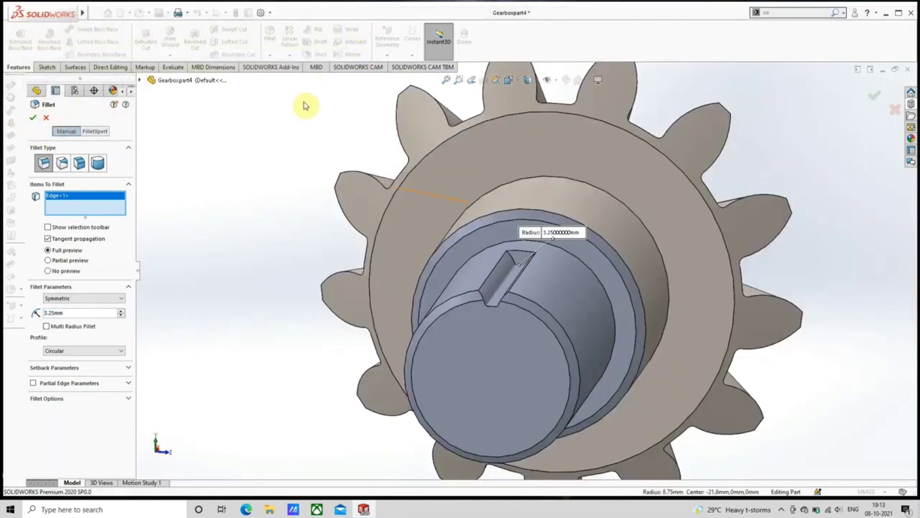
{"action": "left_click", "coordinate": [46, 118]}
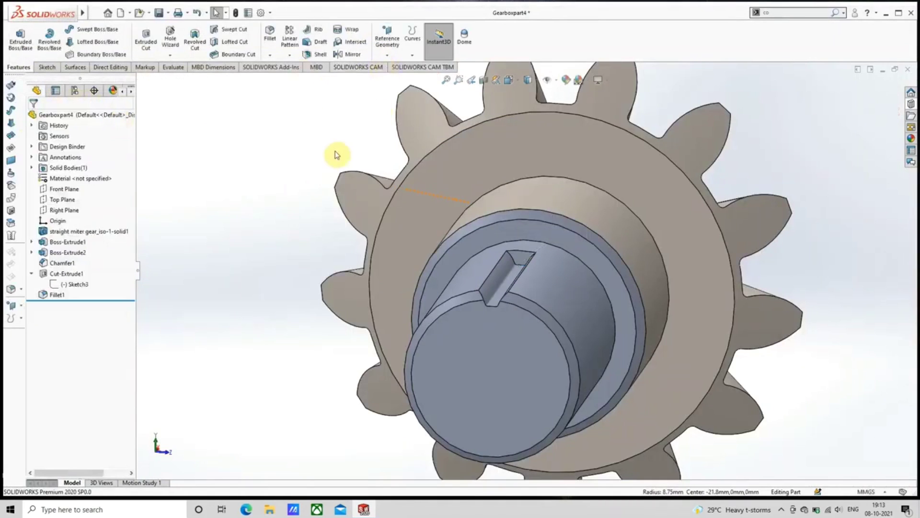
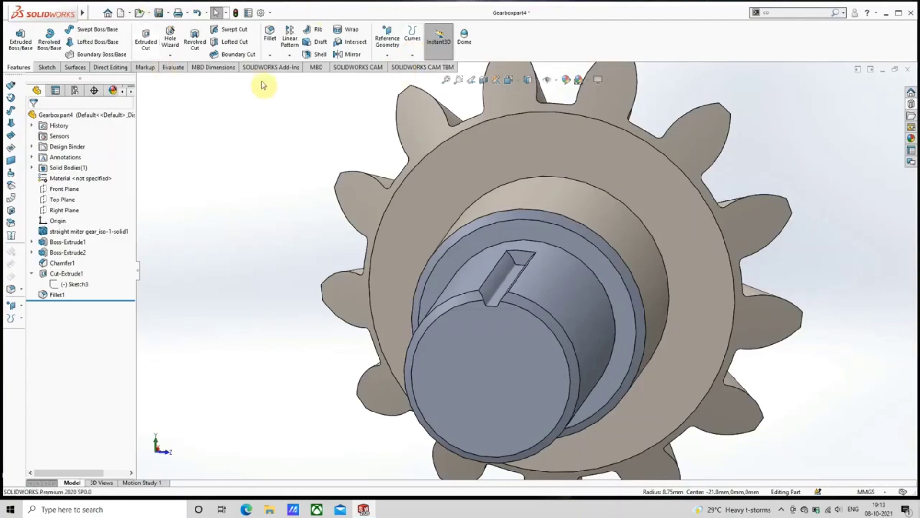
{"action": "left_click", "coordinate": [289, 55]}
{"action": "left_click", "coordinate": [302, 90]}
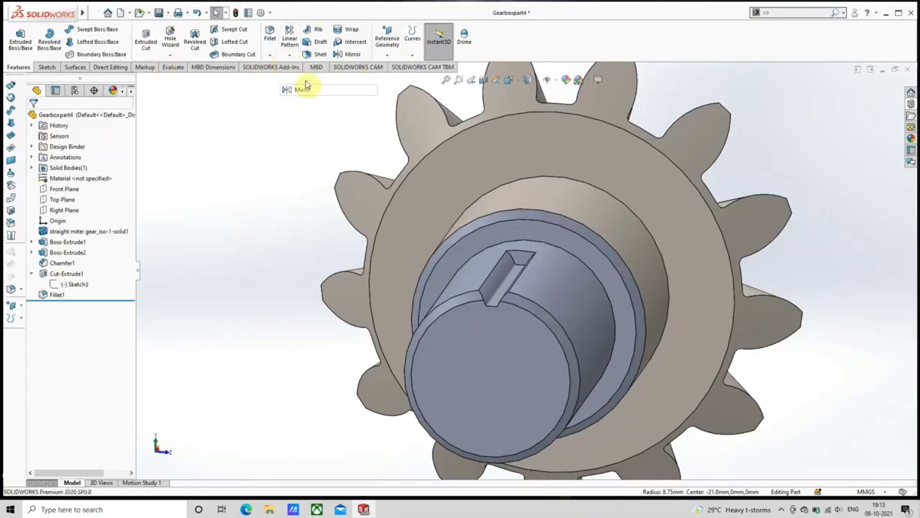
{"action": "left_click", "coordinate": [46, 118]}
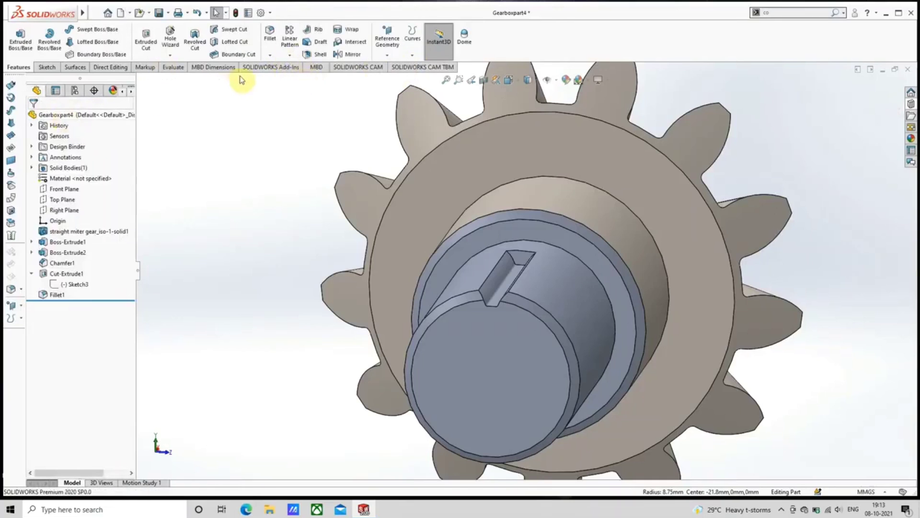
Step: Set up a circular pattern of the notch cut about the shaft's cylindrical face with 15 equally spaced instances over 360 degrees
{"action": "left_click", "coordinate": [289, 55]}
{"action": "left_click", "coordinate": [307, 78]}
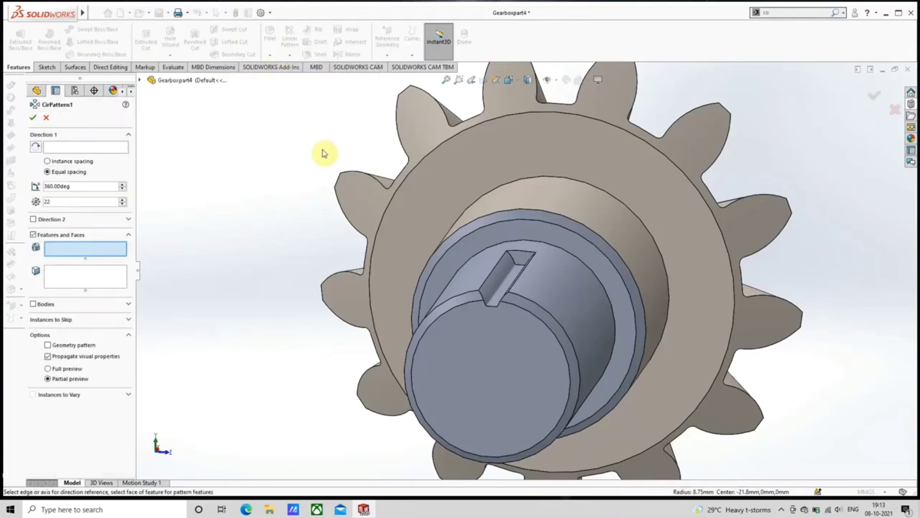
{"action": "middle_click_drag", "start_coordinate": [448, 269], "coordinate": [199, 260]}
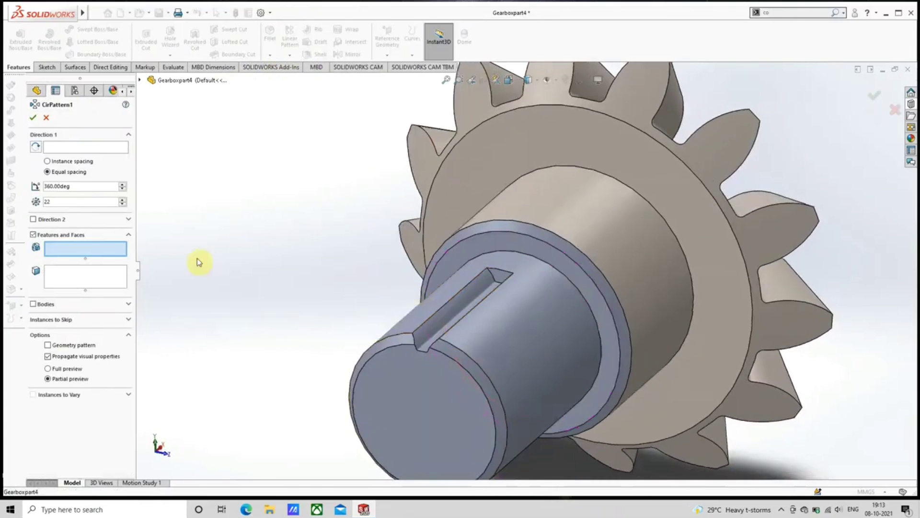
{"action": "left_click", "coordinate": [89, 147]}
{"action": "left_click", "coordinate": [530, 364]}
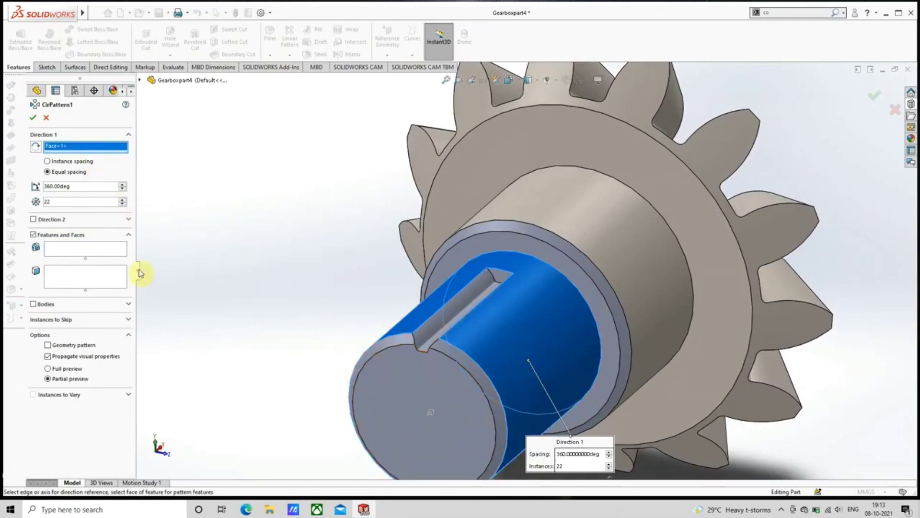
{"action": "left_click", "coordinate": [84, 248]}
{"action": "left_click", "coordinate": [439, 322]}
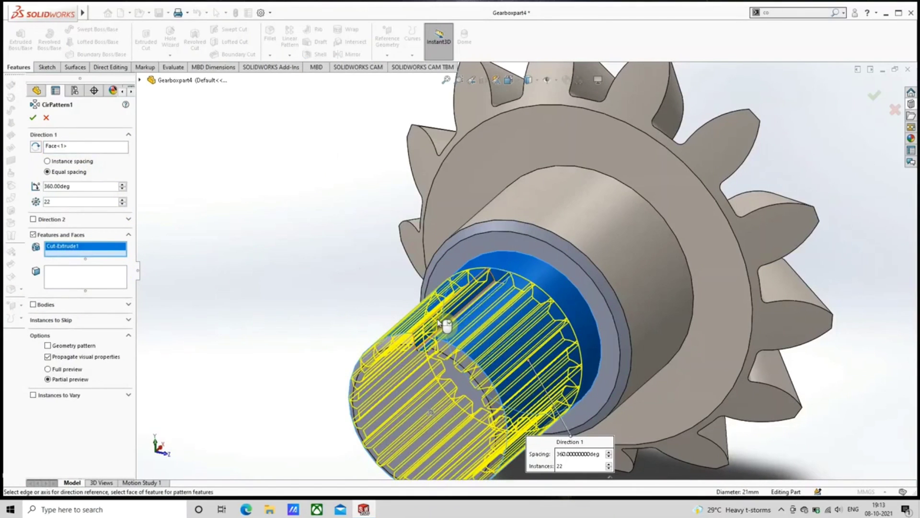
{"action": "left_click", "coordinate": [74, 201]}
{"action": "type", "text": "15"}
{"action": "key", "text": "Return"}
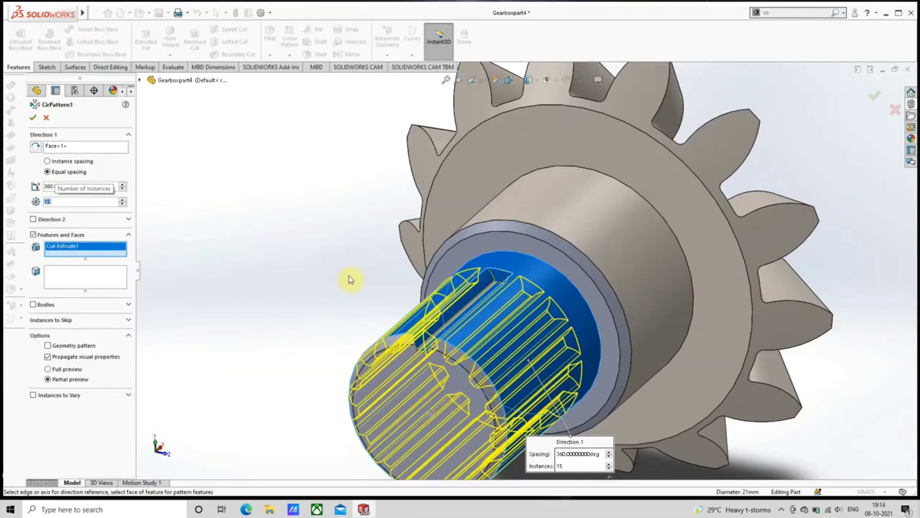
Step: Include the notch floor's fillet among the features of the circular pattern and create the pattern
{"action": "scroll", "coordinate": [443, 304], "scroll_direction": "down", "scroll_amount": 2}
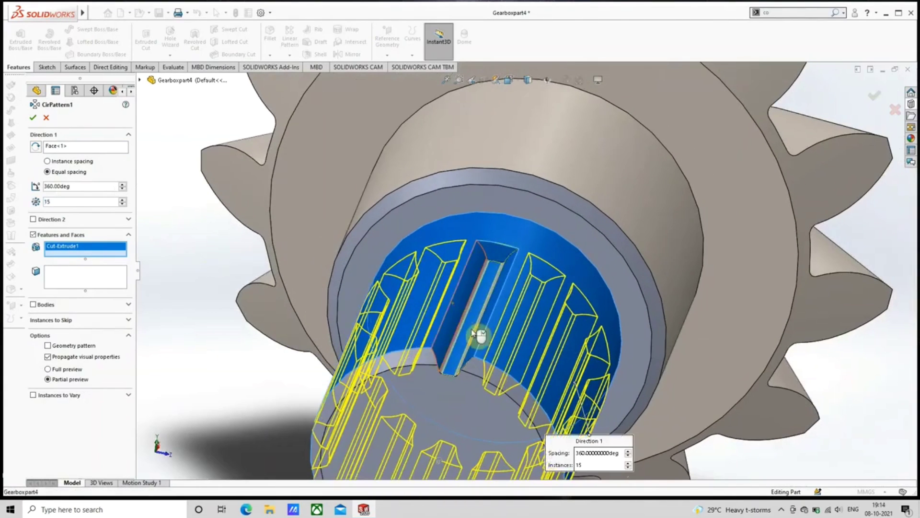
{"action": "scroll", "coordinate": [455, 340], "scroll_direction": "down", "scroll_amount": 4}
{"action": "left_click", "coordinate": [449, 347]}
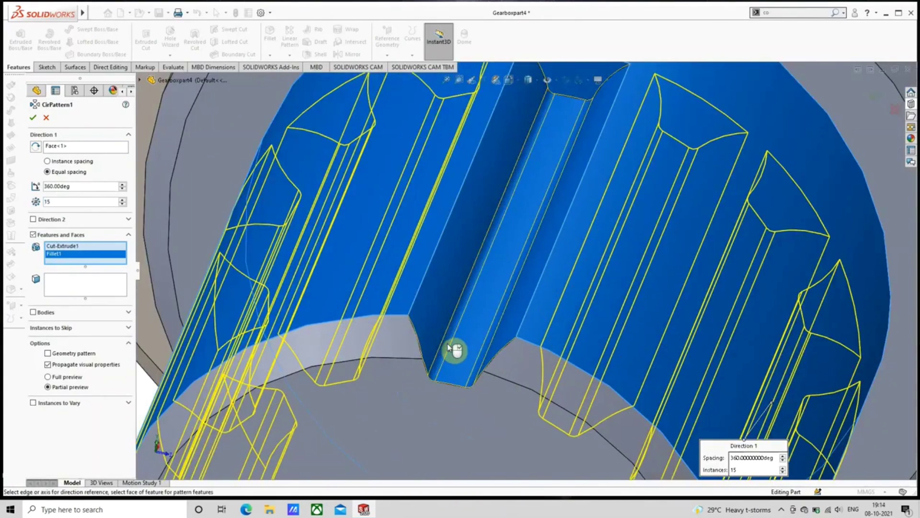
{"action": "scroll", "coordinate": [449, 345], "scroll_direction": "up", "scroll_amount": 4}
{"action": "middle_click_drag", "start_coordinate": [450, 342], "coordinate": [423, 321]}
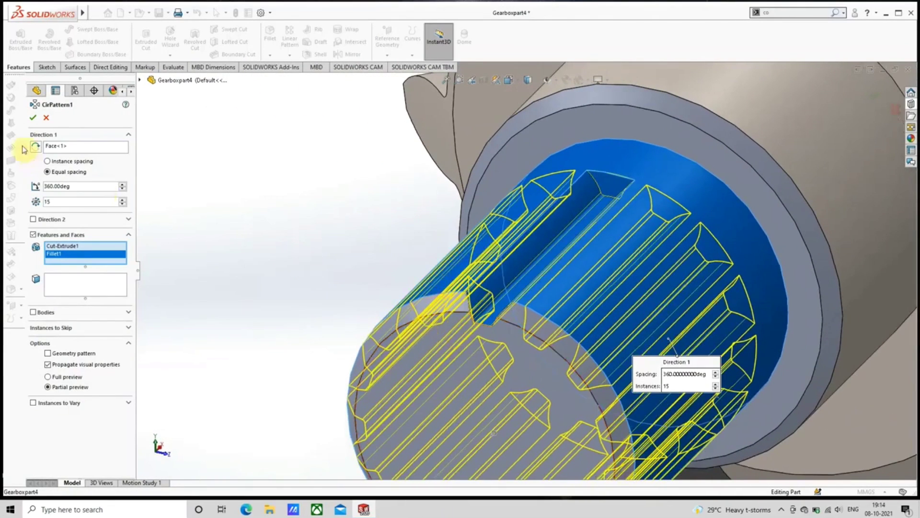
{"action": "left_click", "coordinate": [34, 119]}
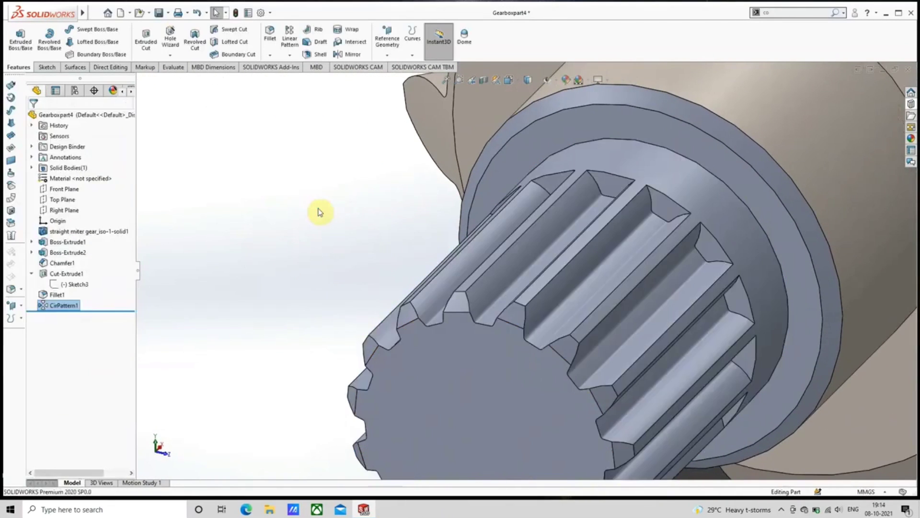
Step: Fillet the shoulder edge around the base of the splined shaft and the edge where the hub meets the gear with a 1 mm radius
{"action": "scroll", "coordinate": [488, 283], "scroll_direction": "up", "scroll_amount": 4}
{"action": "middle_click_drag", "start_coordinate": [488, 283], "coordinate": [437, 316]}
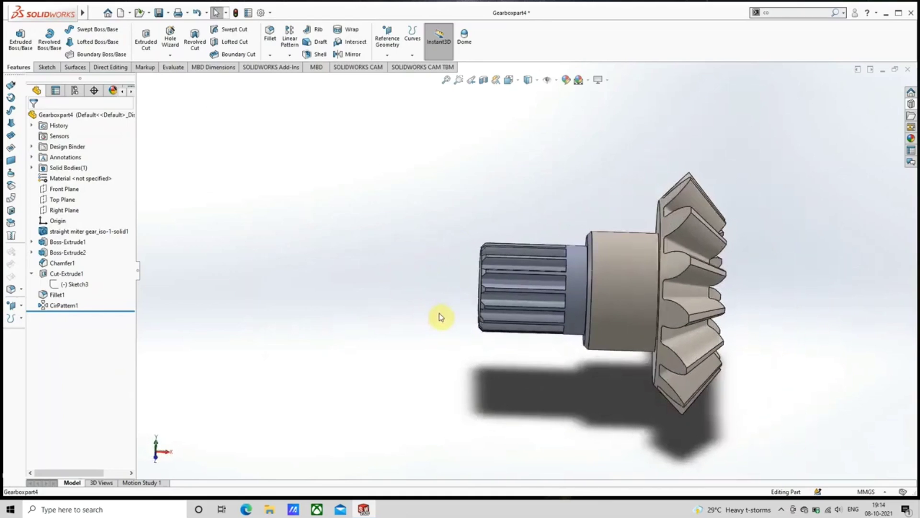
{"action": "left_click", "coordinate": [269, 55]}
{"action": "left_click", "coordinate": [270, 38]}
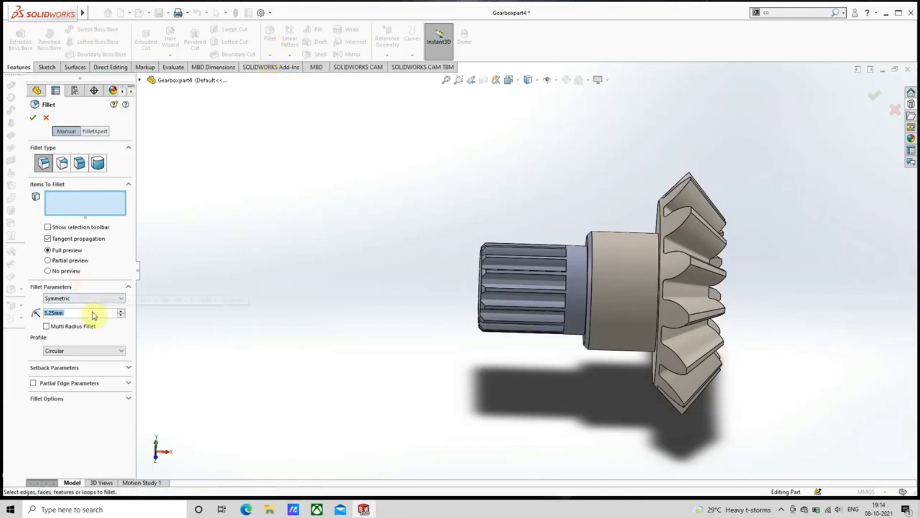
{"action": "type", "text": "1"}
{"action": "key", "text": "Return"}
{"action": "middle_click_drag", "start_coordinate": [181, 272], "coordinate": [704, 298]}
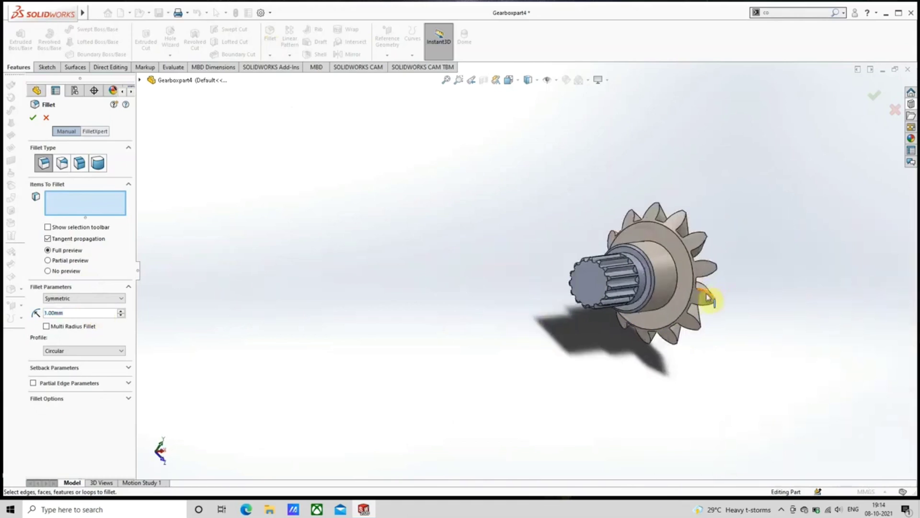
{"action": "scroll", "coordinate": [589, 294], "scroll_direction": "down", "scroll_amount": 3}
{"action": "left_click", "coordinate": [582, 280]}
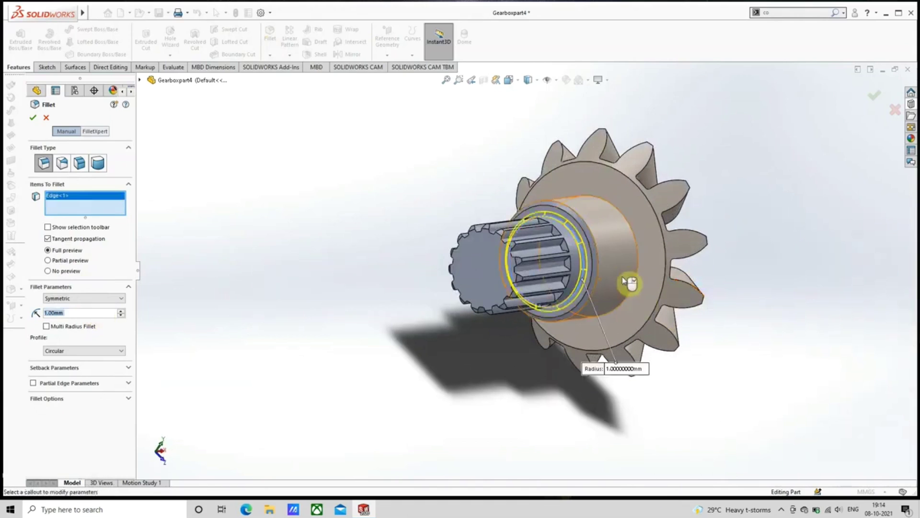
{"action": "left_click", "coordinate": [33, 118]}
Step: Copy the appearance of the hub's cylindrical face behind the gear
{"action": "middle_click_drag", "start_coordinate": [422, 236], "coordinate": [388, 254]}
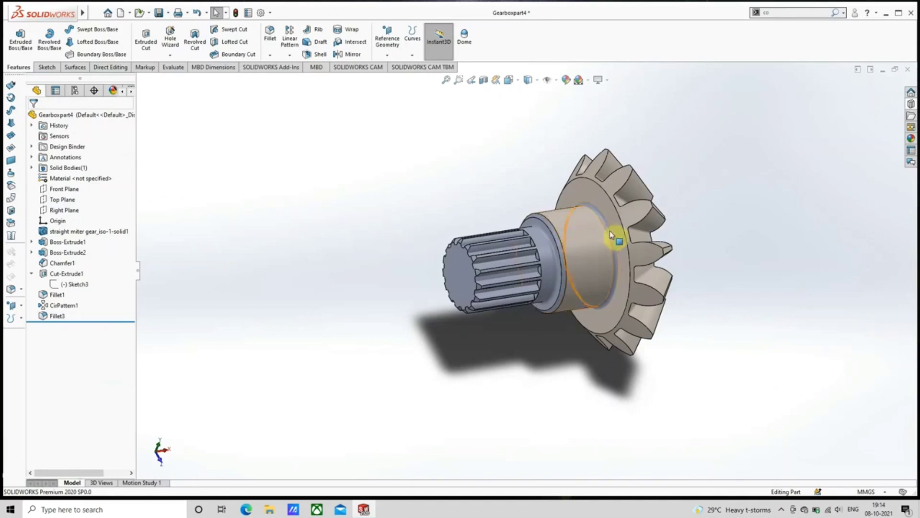
{"action": "right_click", "coordinate": [575, 238]}
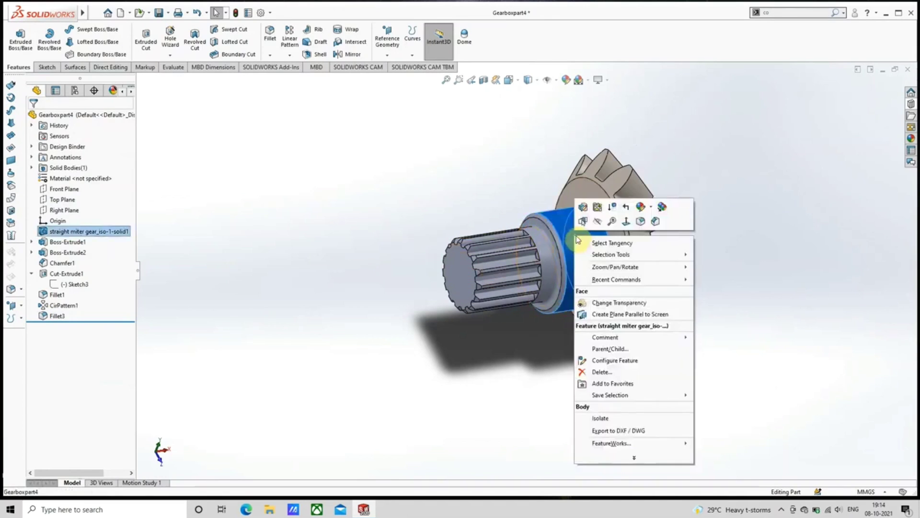
{"action": "left_click", "coordinate": [642, 207]}
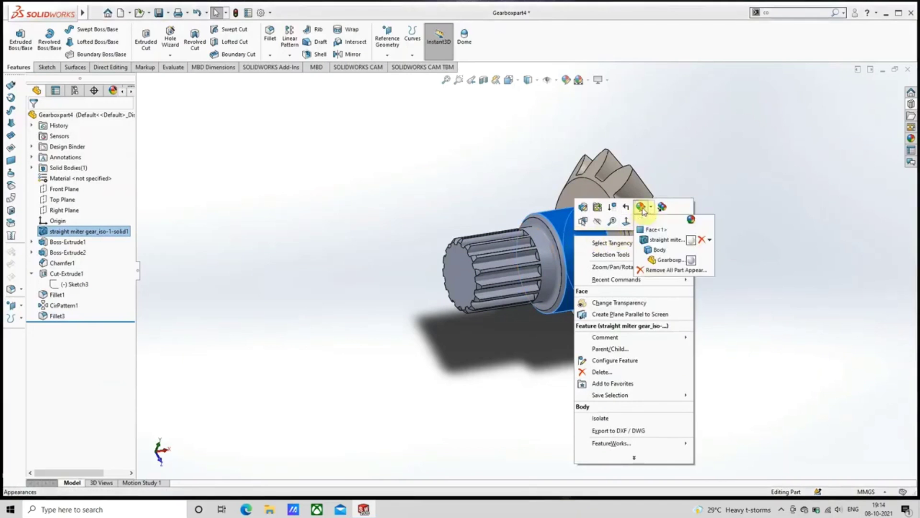
{"action": "left_click", "coordinate": [664, 208]}
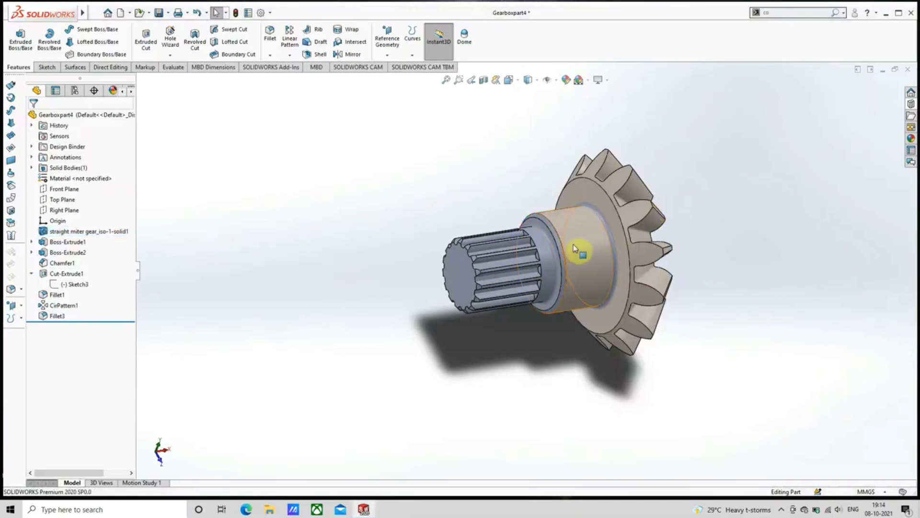
Step: Paste the copied appearance onto the entire body from a face of the splined shaft
{"action": "right_click", "coordinate": [519, 262]}
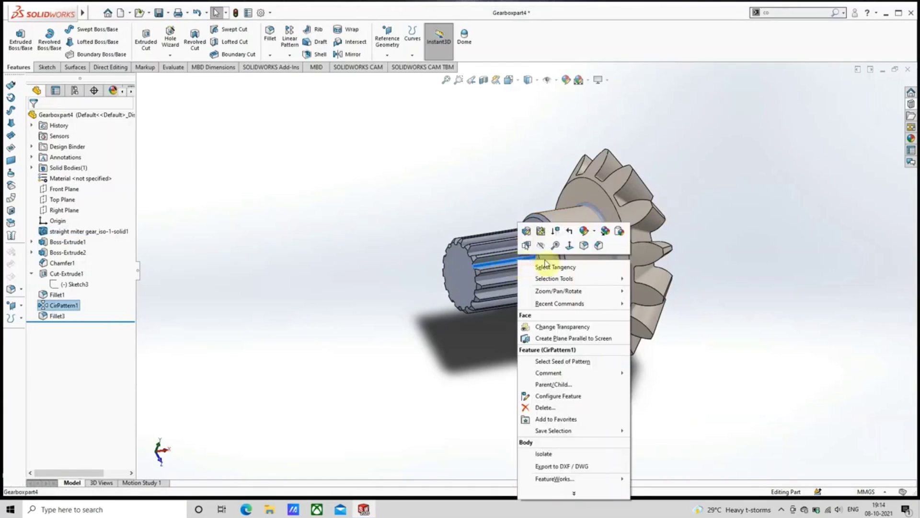
{"action": "left_click", "coordinate": [612, 231]}
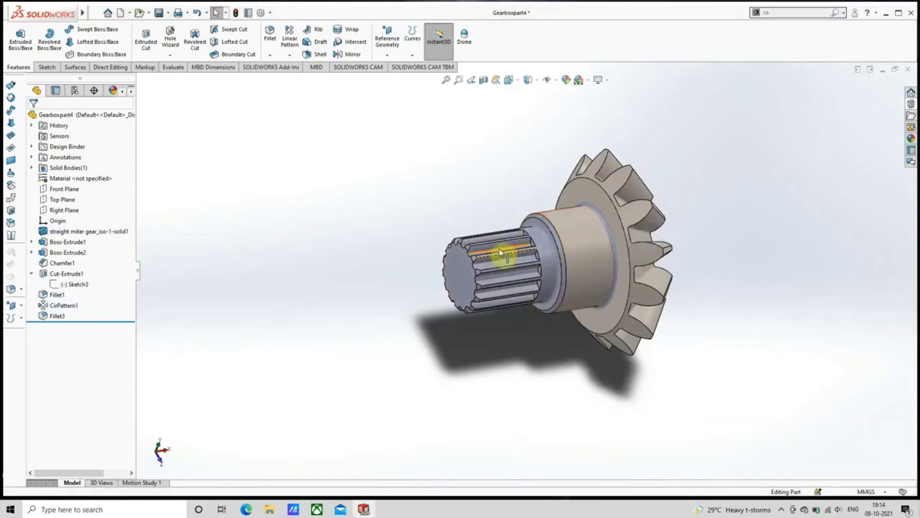
{"action": "left_click", "coordinate": [552, 272]}
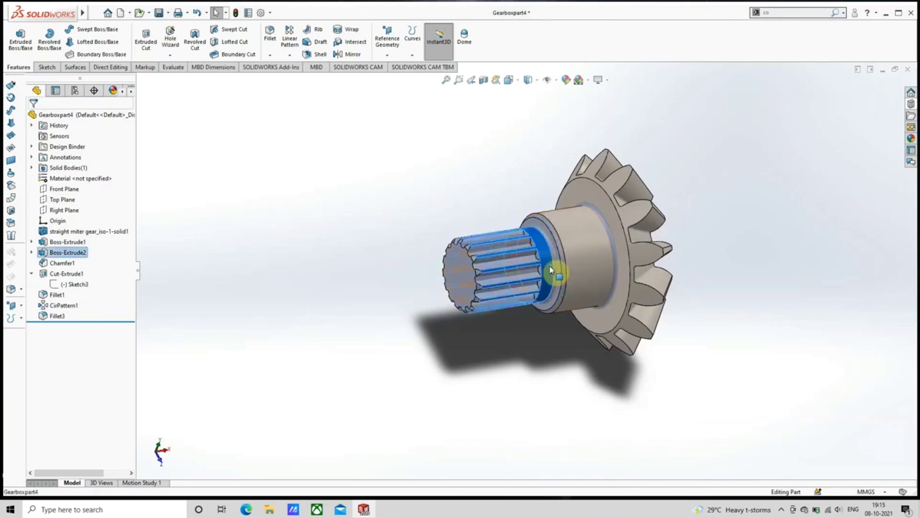
{"action": "right_click", "coordinate": [551, 268]}
{"action": "left_click", "coordinate": [665, 238]}
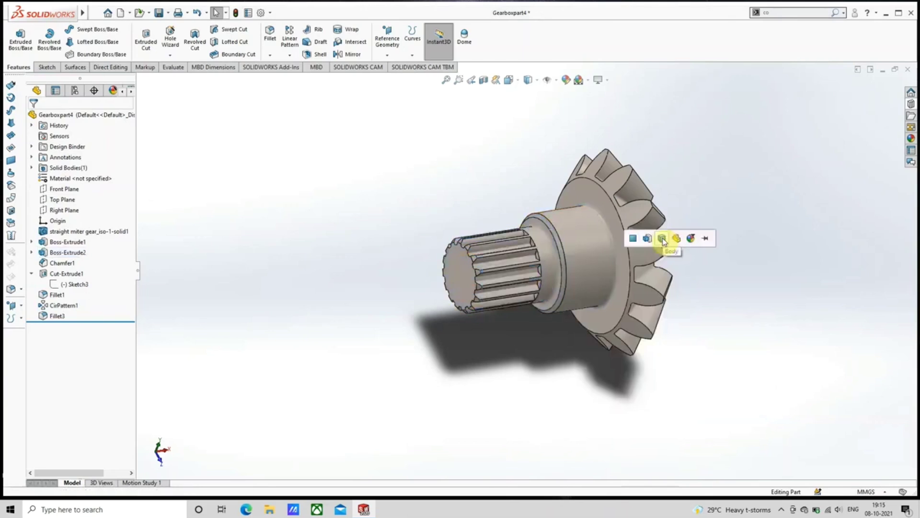
{"action": "left_click", "coordinate": [663, 240]}
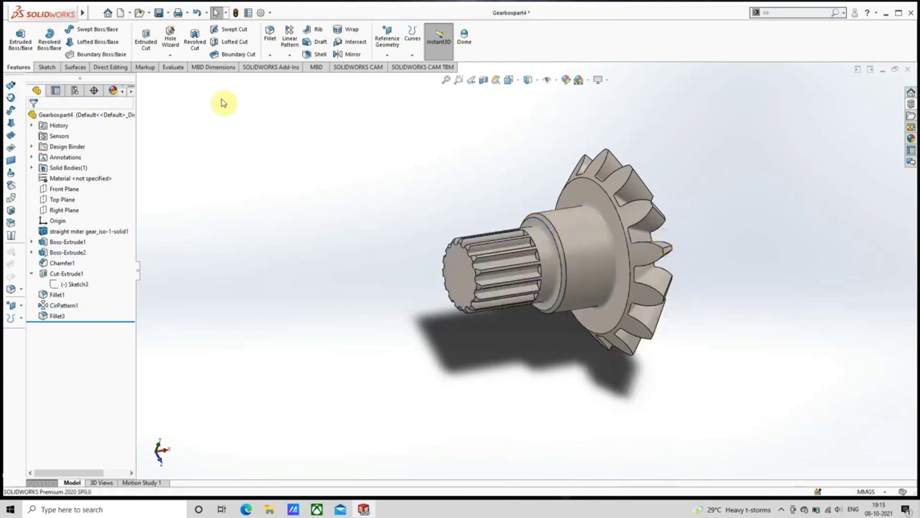
{"action": "scroll", "coordinate": [284, 113], "scroll_direction": "up", "scroll_amount": 2}
{"action": "middle_click_drag", "start_coordinate": [456, 213], "coordinate": [375, 235]}
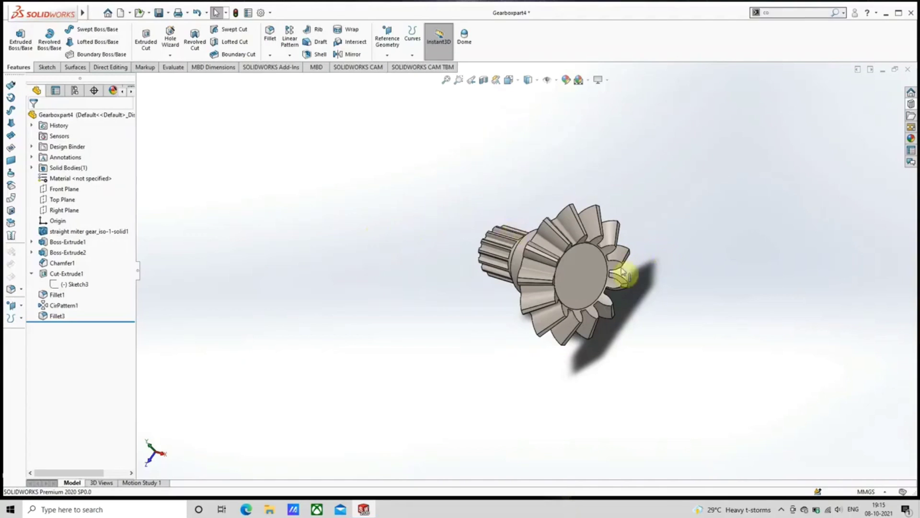
Step: Start a 4 mm symmetric fillet and select the outer tip edge at the large end of two neighbouring gear teeth
{"action": "left_click", "coordinate": [270, 55]}
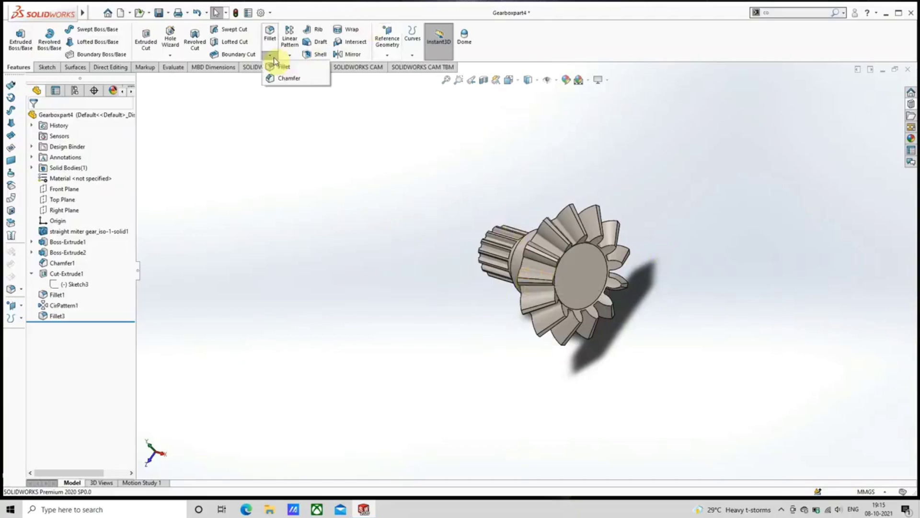
{"action": "left_click", "coordinate": [282, 66]}
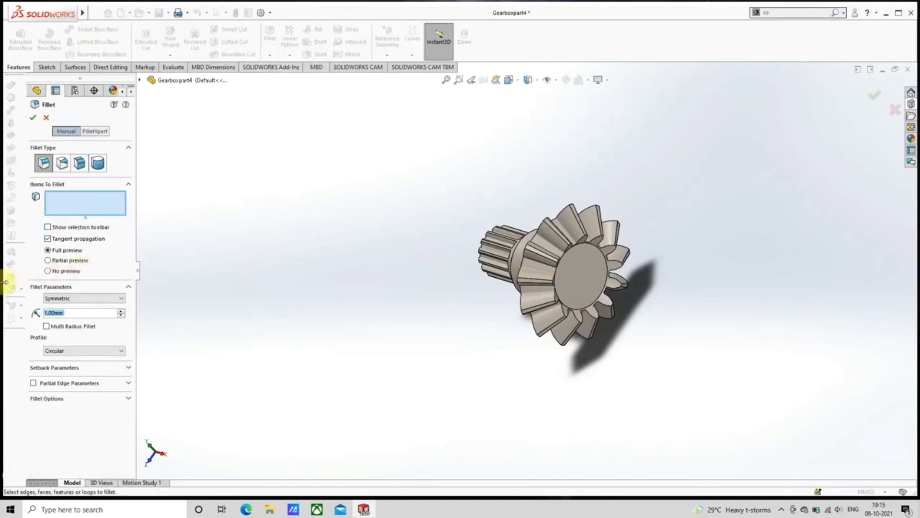
{"action": "type", "text": "4"}
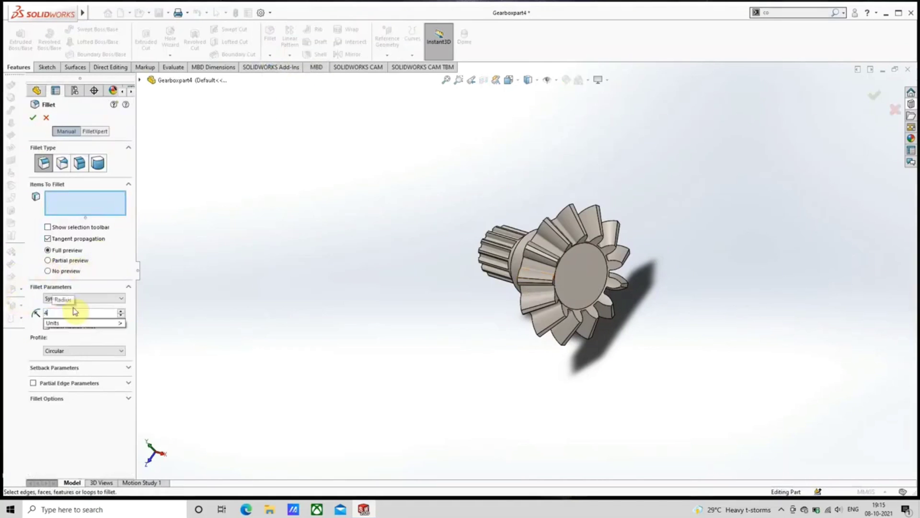
{"action": "key", "text": "Return"}
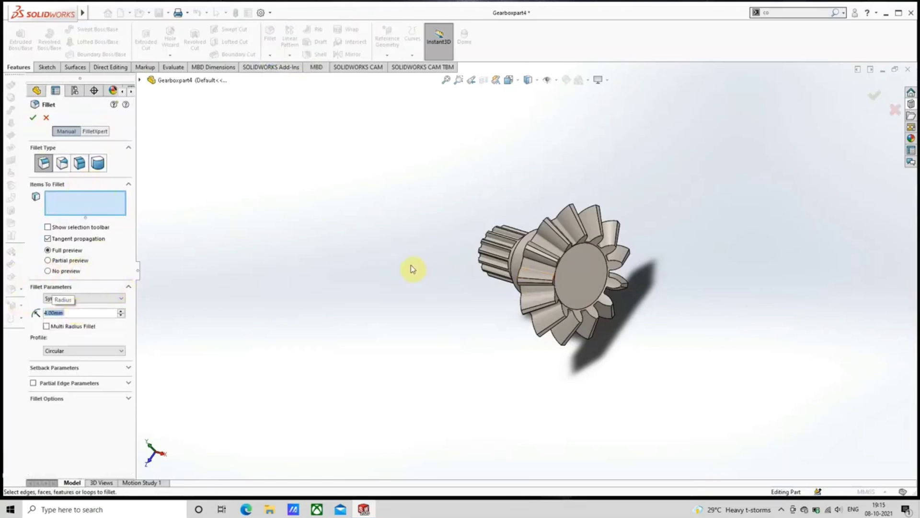
{"action": "scroll", "coordinate": [536, 293], "scroll_direction": "down", "scroll_amount": 3}
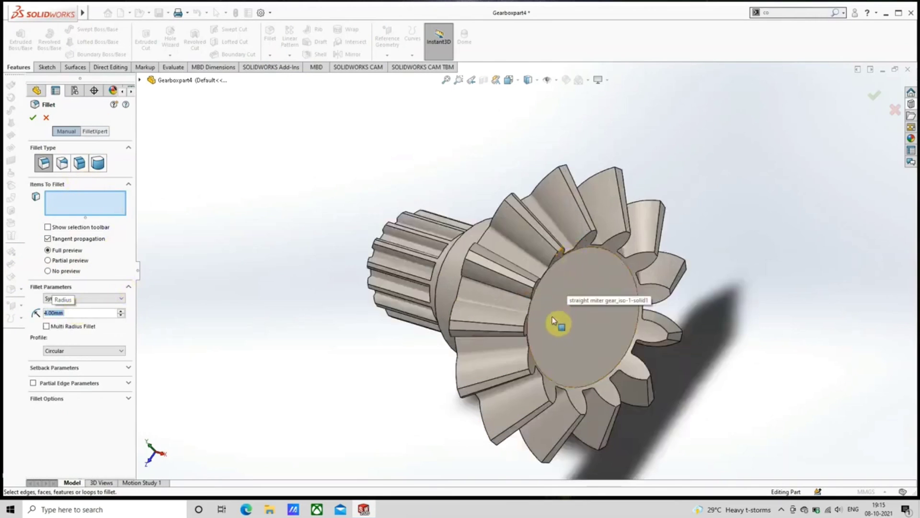
{"action": "middle_click_drag", "start_coordinate": [531, 312], "coordinate": [596, 240]}
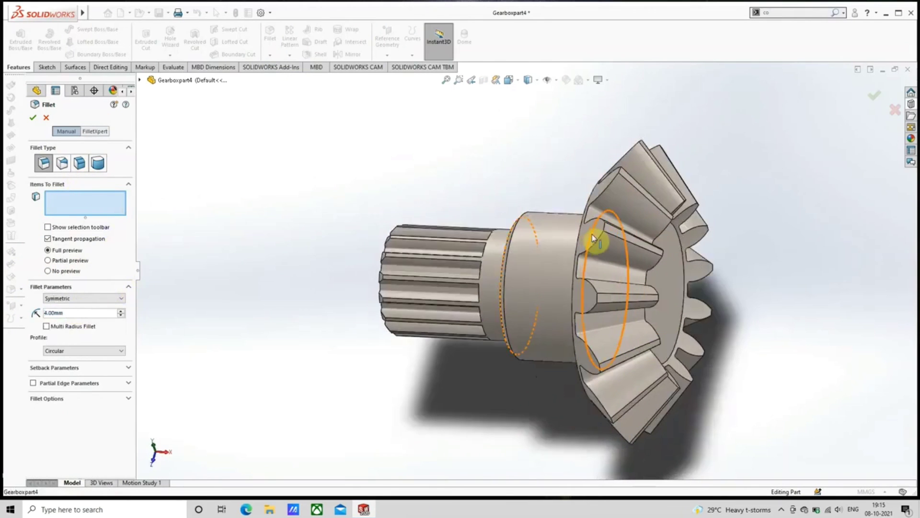
{"action": "left_click", "coordinate": [607, 234]}
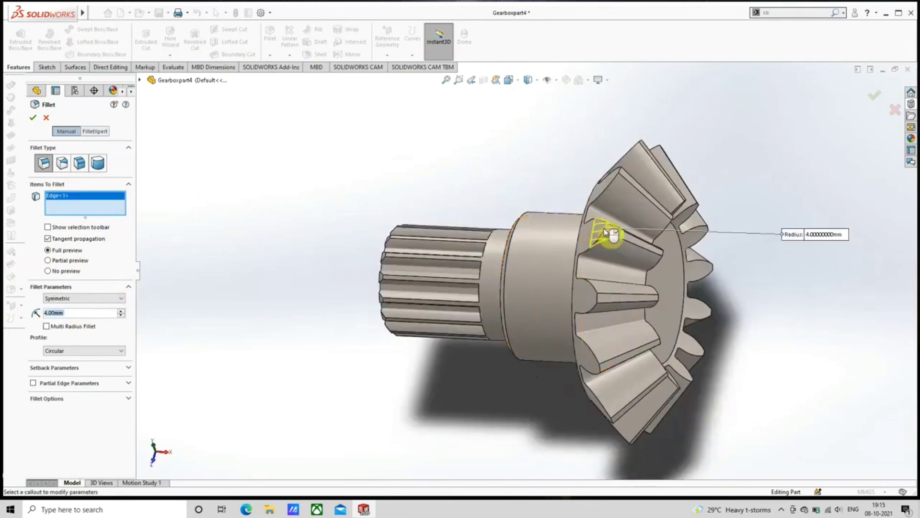
{"action": "left_click", "coordinate": [598, 301]}
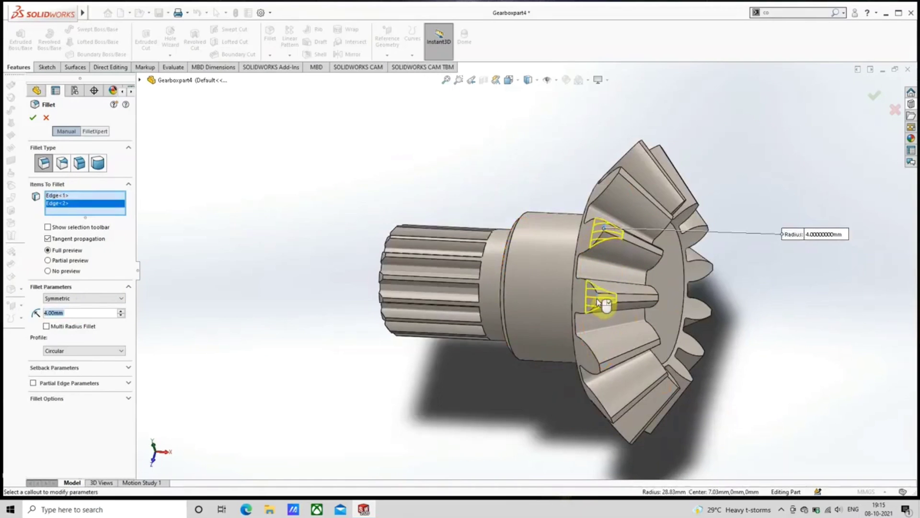
Step: Add the large-end tip edges of the next four teeth around the gear to the fillet
{"action": "middle_click_drag", "start_coordinate": [628, 357], "coordinate": [614, 259]}
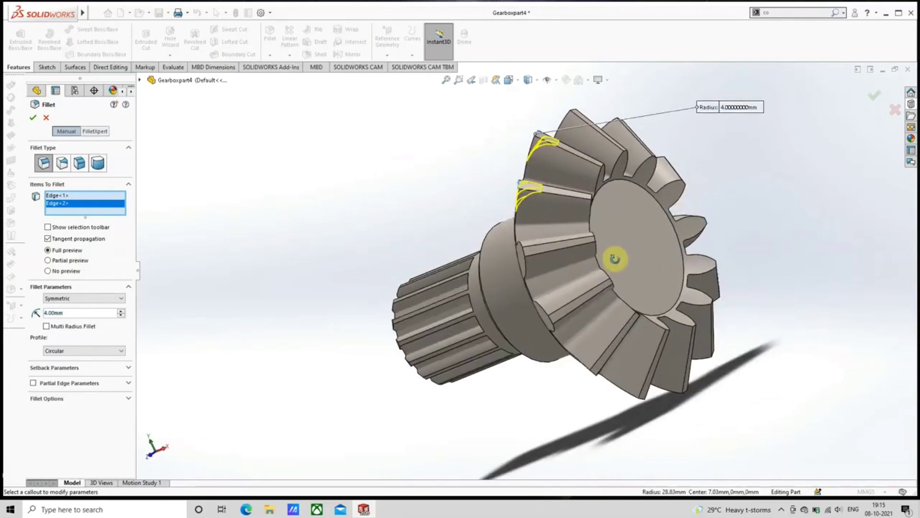
{"action": "scroll", "coordinate": [504, 246], "scroll_direction": "down", "scroll_amount": 5}
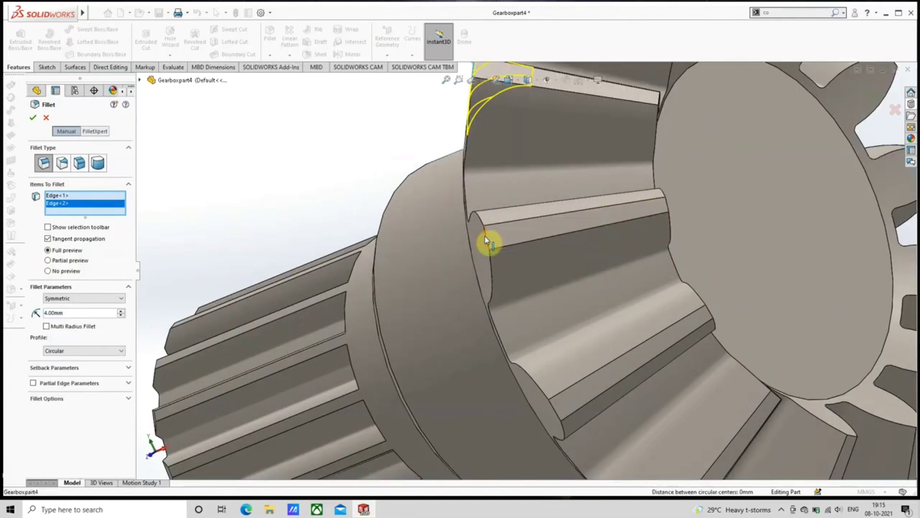
{"action": "left_click", "coordinate": [485, 237]}
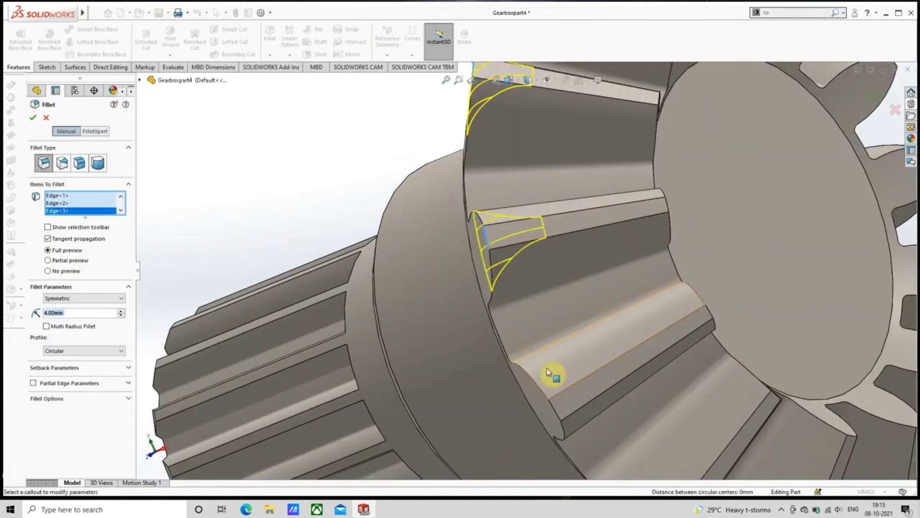
{"action": "left_click", "coordinate": [553, 411]}
{"action": "scroll", "coordinate": [596, 424], "scroll_direction": "up", "scroll_amount": 7}
{"action": "middle_click_drag", "start_coordinate": [601, 424], "coordinate": [581, 273]}
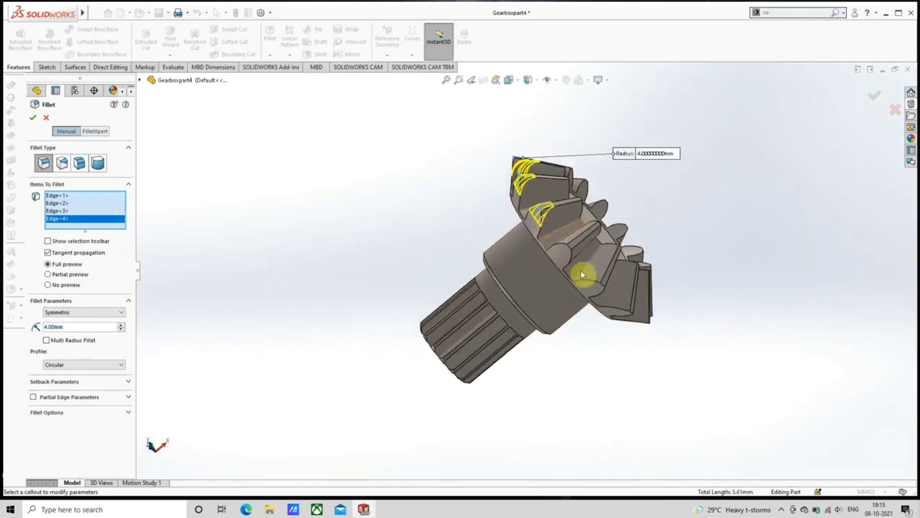
{"action": "scroll", "coordinate": [581, 272], "scroll_direction": "down", "scroll_amount": 5}
{"action": "left_click", "coordinate": [545, 254]}
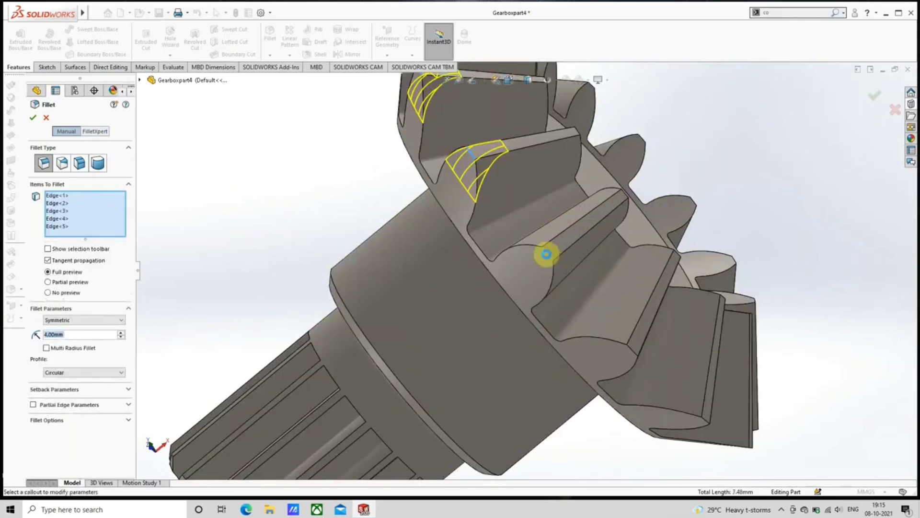
{"action": "left_click", "coordinate": [631, 352]}
Step: Add the large-end tip edges of three further consecutive teeth to the fillet selection
{"action": "scroll", "coordinate": [639, 364], "scroll_direction": "up", "scroll_amount": 5}
{"action": "middle_click_drag", "start_coordinate": [637, 362], "coordinate": [620, 379]}
{"action": "scroll", "coordinate": [617, 333], "scroll_direction": "down", "scroll_amount": 5}
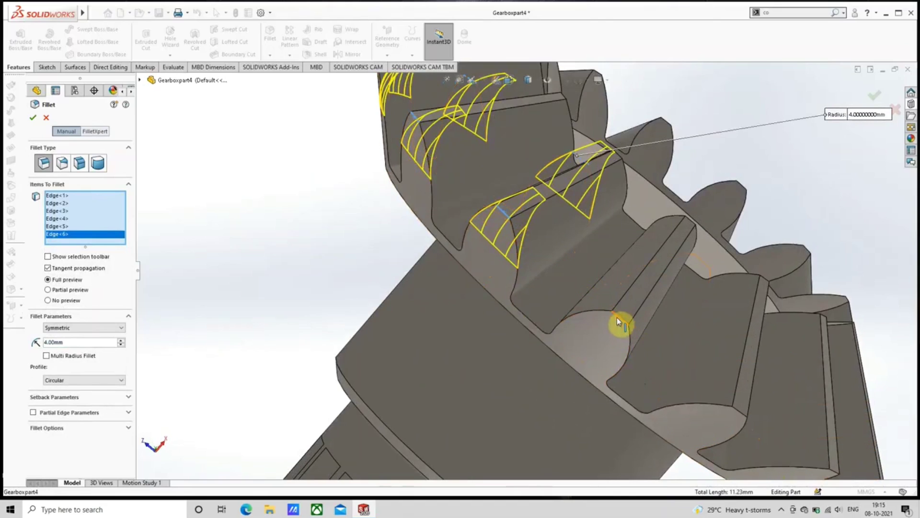
{"action": "left_click", "coordinate": [617, 317]}
{"action": "scroll", "coordinate": [639, 355], "scroll_direction": "up", "scroll_amount": 5}
{"action": "middle_click_drag", "start_coordinate": [639, 355], "coordinate": [603, 330]}
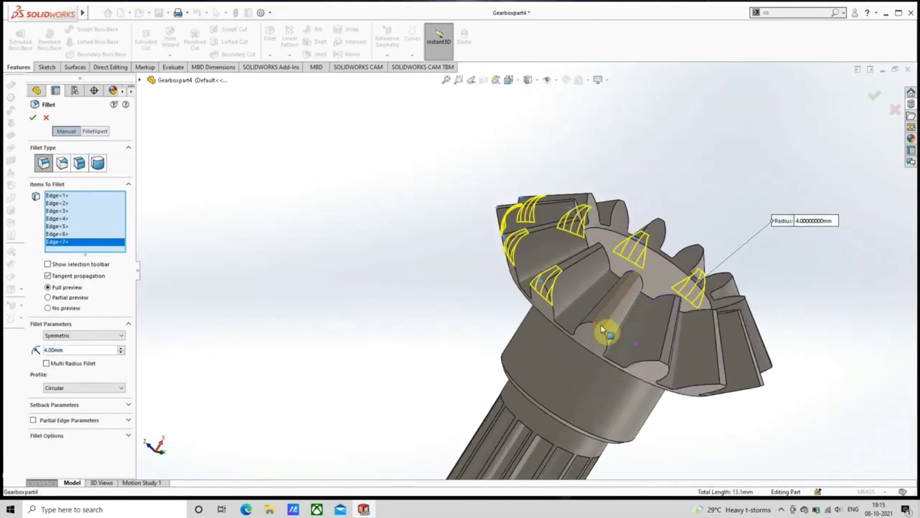
{"action": "left_click", "coordinate": [600, 327]}
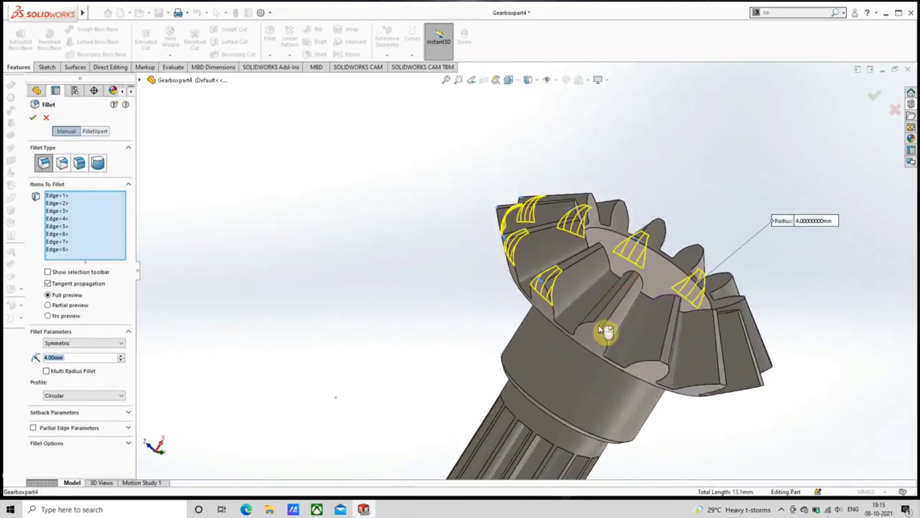
{"action": "left_click", "coordinate": [665, 365]}
Step: Continue around the gear and include the following two teeth's large-end tip edges in the fillet
{"action": "scroll", "coordinate": [668, 367], "scroll_direction": "up", "scroll_amount": 3}
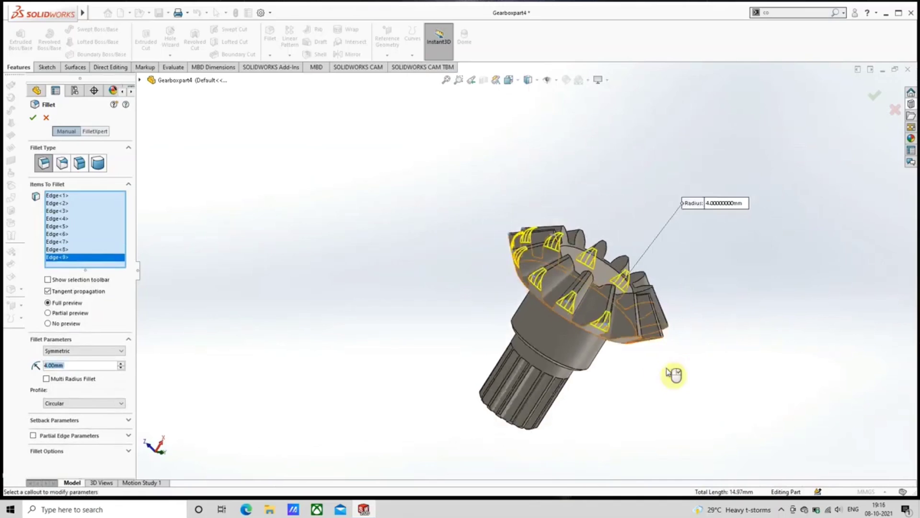
{"action": "middle_click_drag", "start_coordinate": [672, 374], "coordinate": [551, 323]}
{"action": "scroll", "coordinate": [551, 323], "scroll_direction": "down", "scroll_amount": 8}
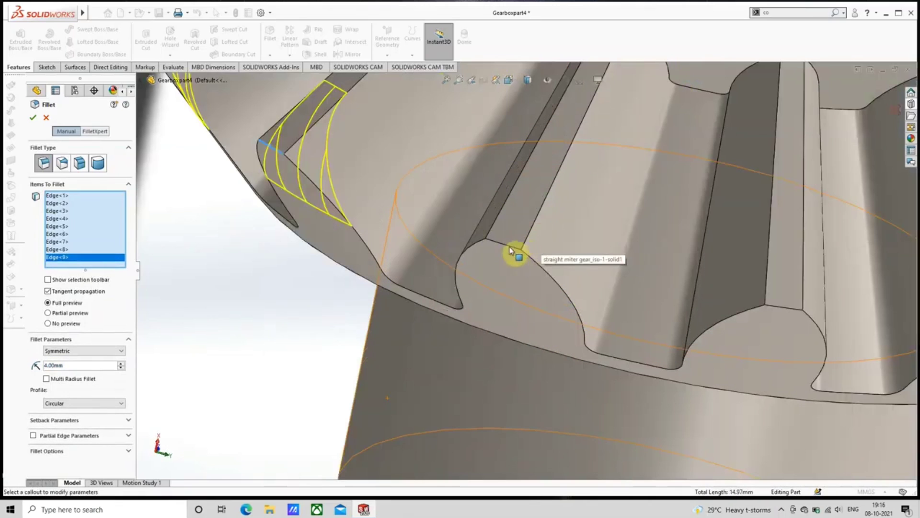
{"action": "left_click", "coordinate": [510, 249]}
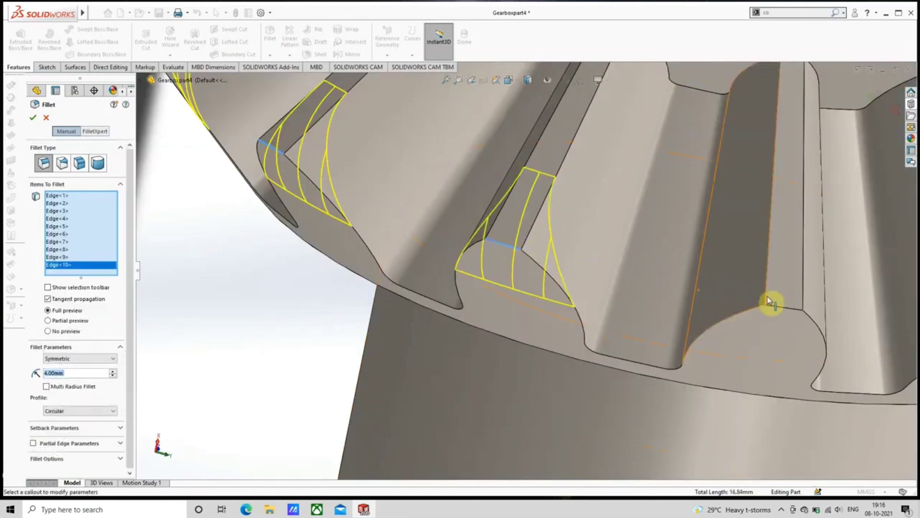
{"action": "left_click", "coordinate": [781, 307]}
Step: Select the tip edges of the last two unrounded teeth and create the 4 mm fillet on all 13 teeth
{"action": "scroll", "coordinate": [787, 314], "scroll_direction": "up", "scroll_amount": 8}
{"action": "middle_click_drag", "start_coordinate": [787, 314], "coordinate": [669, 287]}
{"action": "scroll", "coordinate": [668, 287], "scroll_direction": "down", "scroll_amount": 5}
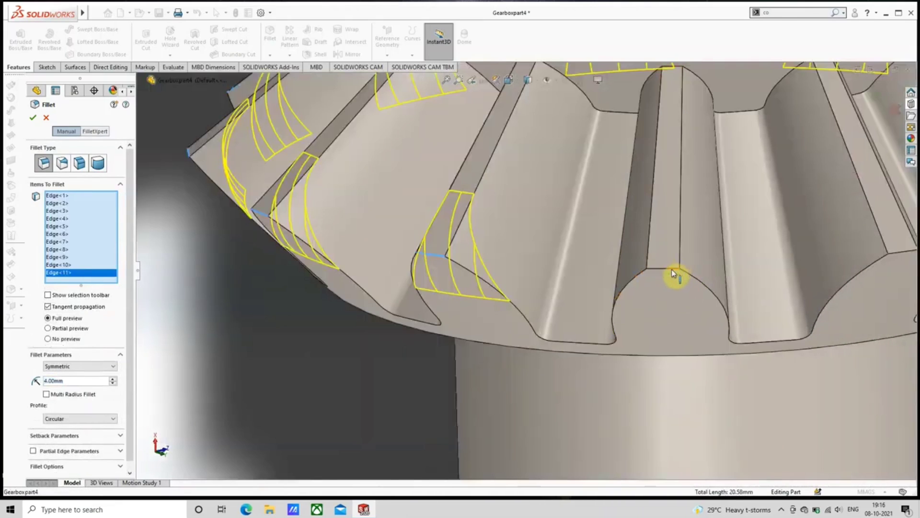
{"action": "left_click", "coordinate": [671, 269]}
{"action": "left_click", "coordinate": [891, 255]}
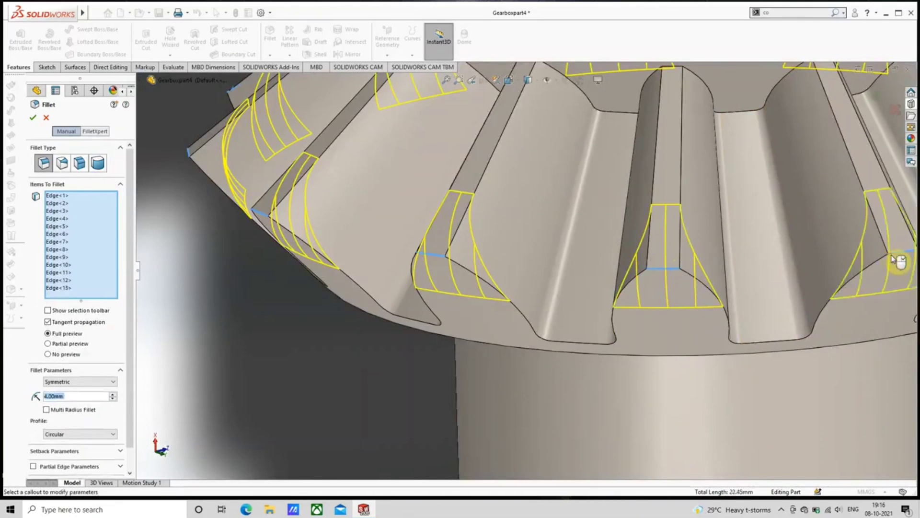
{"action": "scroll", "coordinate": [886, 283], "scroll_direction": "up", "scroll_amount": 8}
{"action": "middle_click_drag", "start_coordinate": [842, 277], "coordinate": [783, 324]}
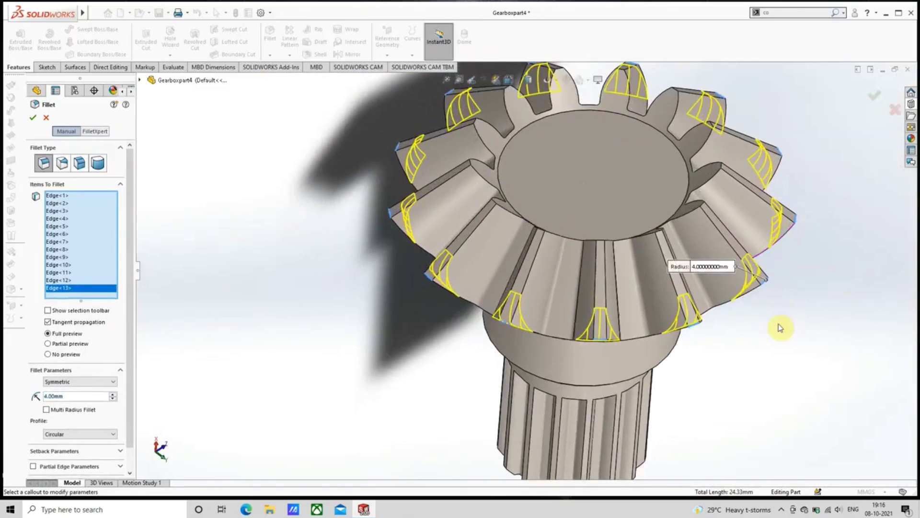
{"action": "left_click", "coordinate": [33, 117]}
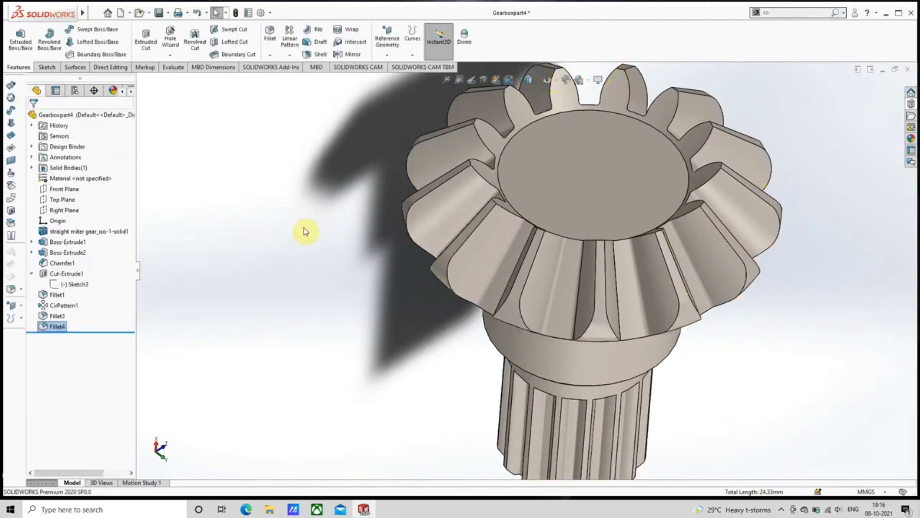
Step: Check the finished bevel gear from the side and close the part document
{"action": "middle_click_drag", "start_coordinate": [445, 255], "coordinate": [526, 244]}
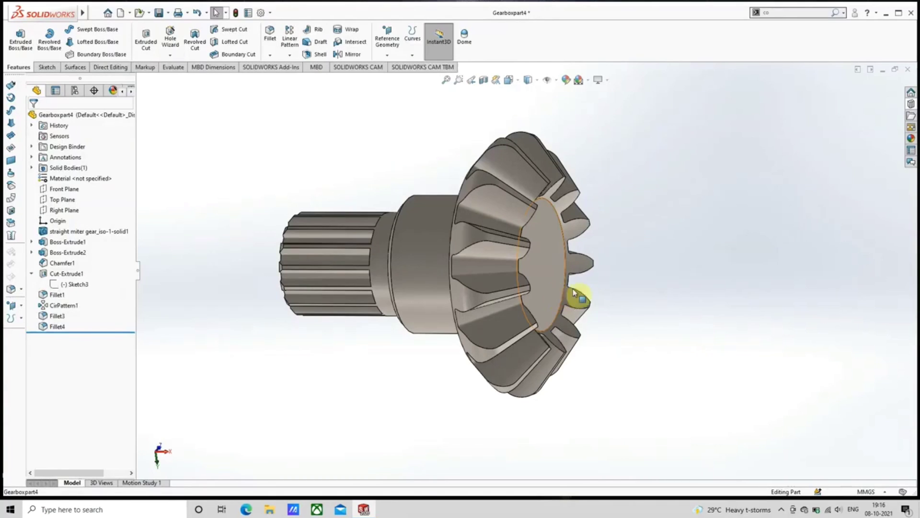
{"action": "scroll", "coordinate": [594, 246], "scroll_direction": "up", "scroll_amount": 4}
{"action": "middle_click_drag", "start_coordinate": [594, 246], "coordinate": [647, 286]}
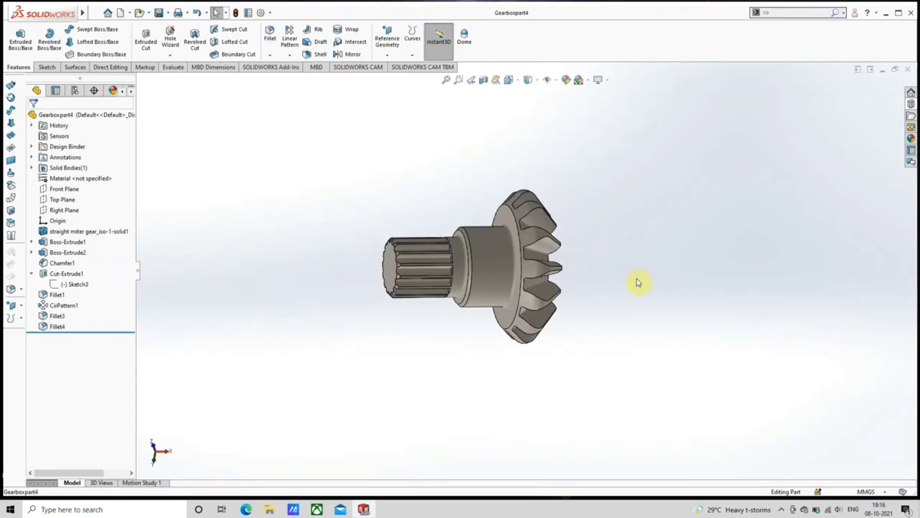
{"action": "left_click", "coordinate": [908, 69]}
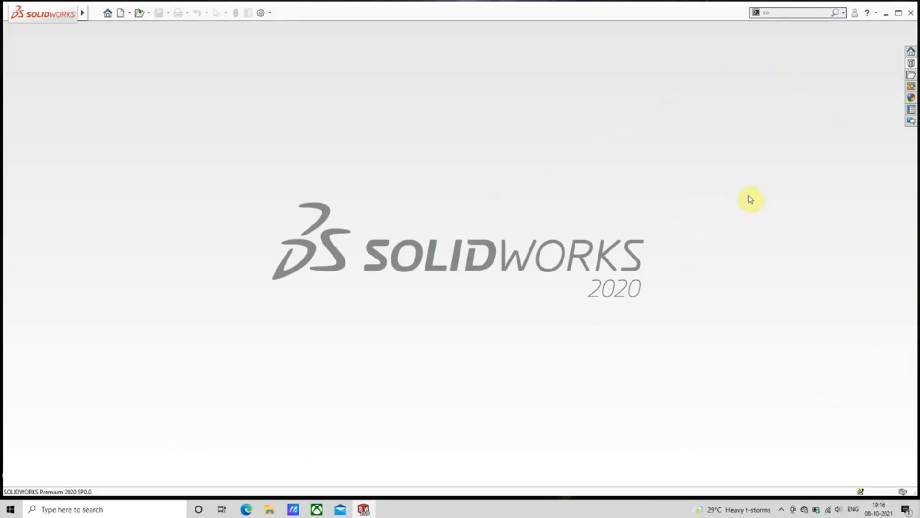
Step: Create a new part document and open a sketch on the Front Plane
{"action": "left_click", "coordinate": [124, 13]}
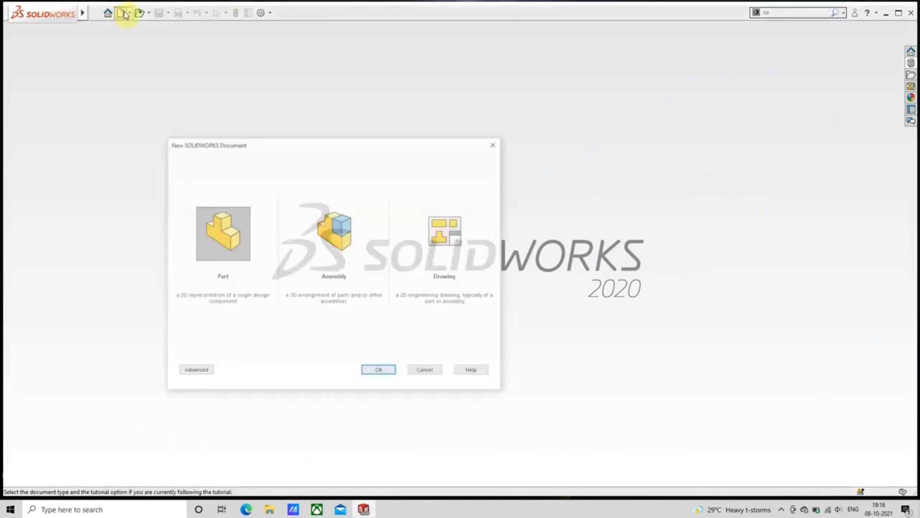
{"action": "left_click", "coordinate": [379, 372]}
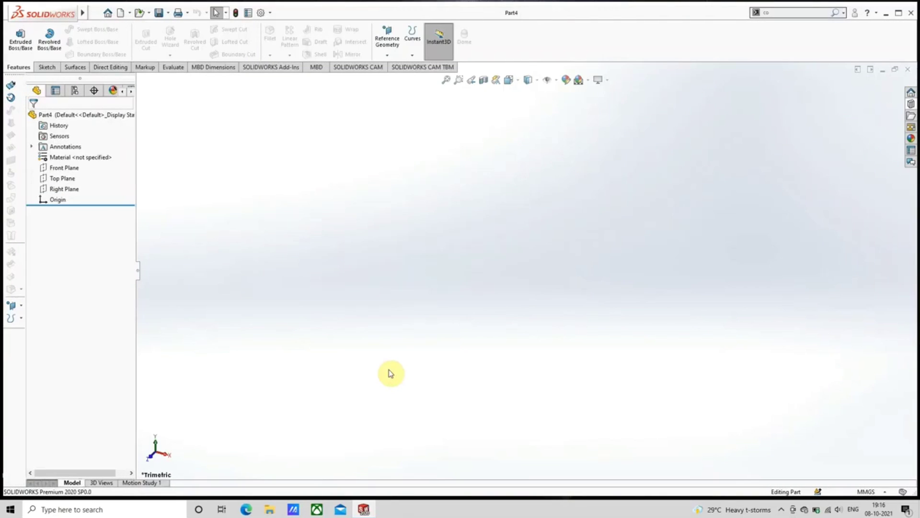
{"action": "left_click", "coordinate": [76, 168]}
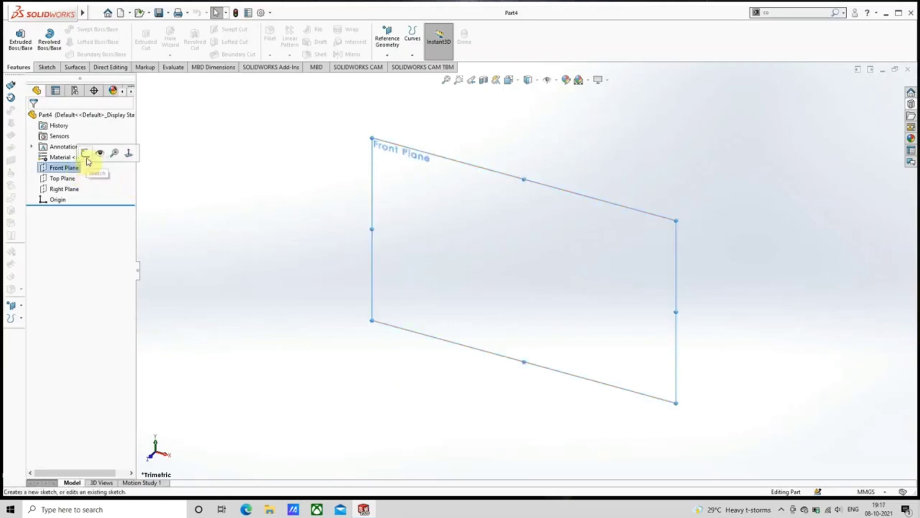
{"action": "left_click", "coordinate": [85, 156]}
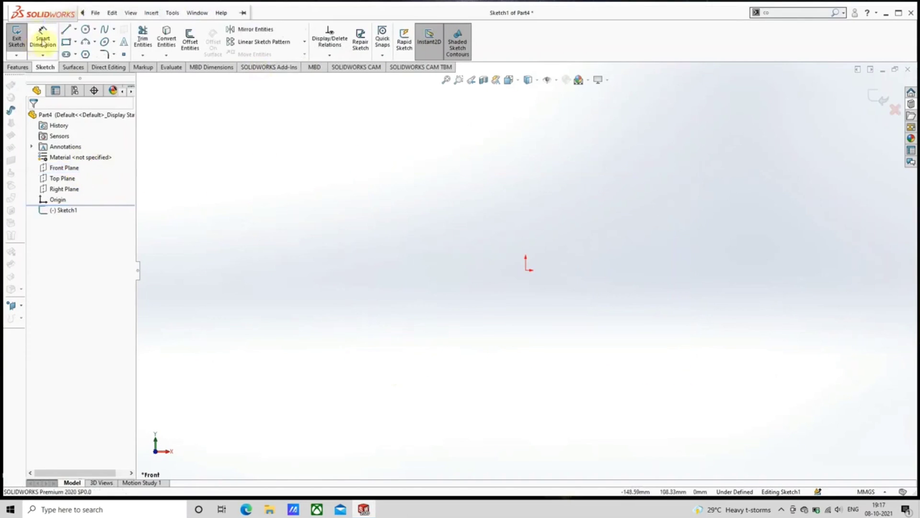
Step: Begin a stepped profile left of the origin with a horizontal top line about 55 mm long, stepping down around a notch to the lower flange's outer side
{"action": "left_click", "coordinate": [67, 32]}
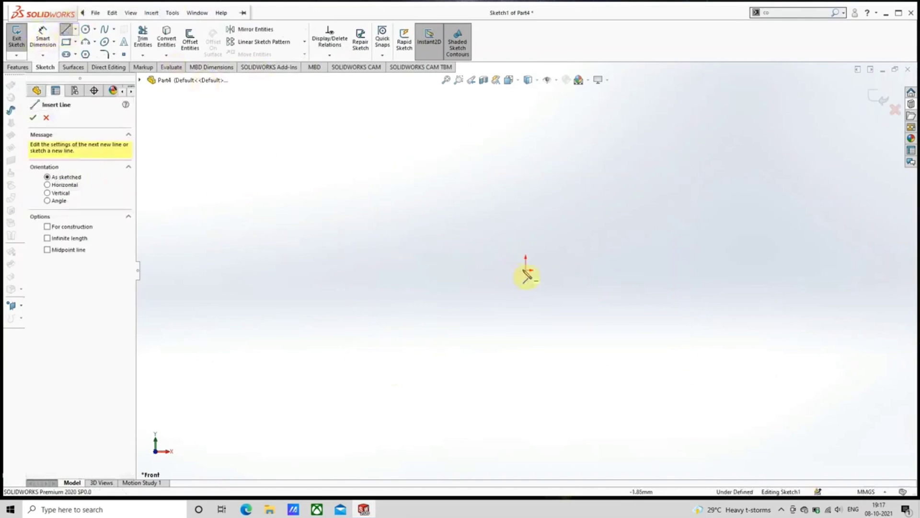
{"action": "left_click", "coordinate": [448, 270]}
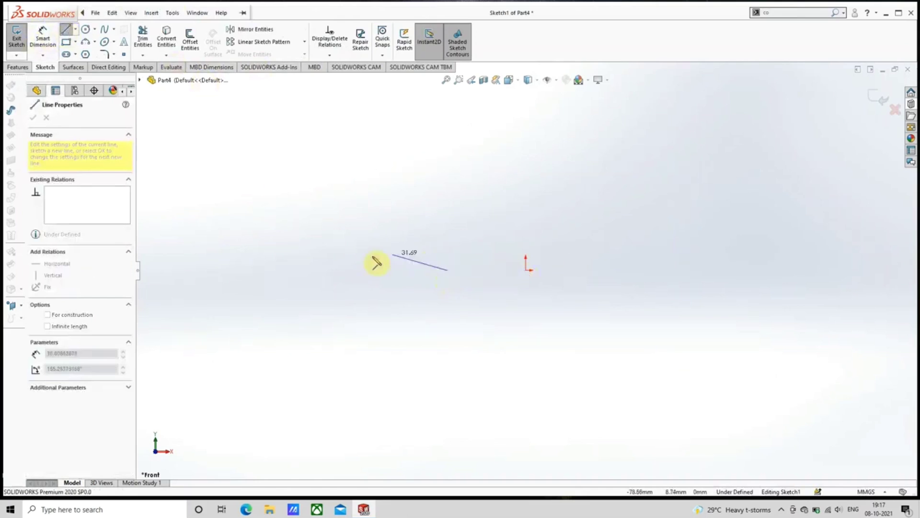
{"action": "left_click", "coordinate": [348, 270]}
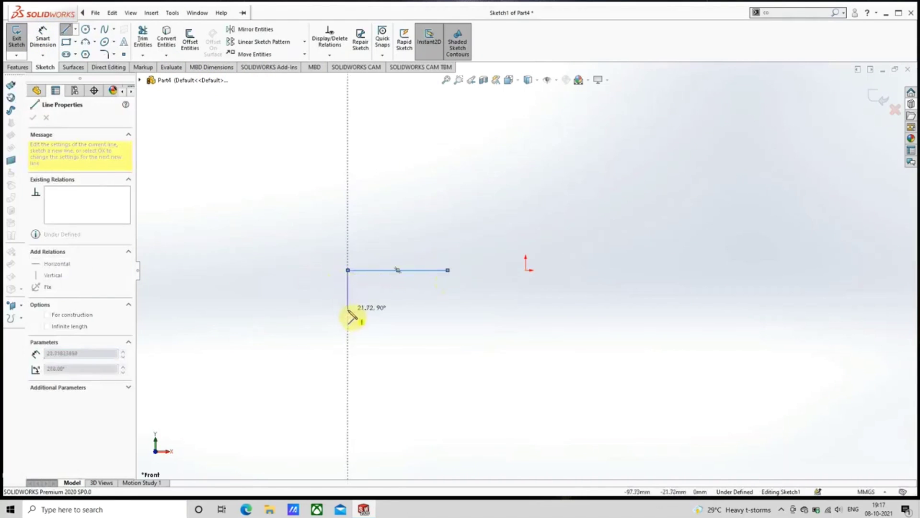
{"action": "left_click", "coordinate": [349, 310]}
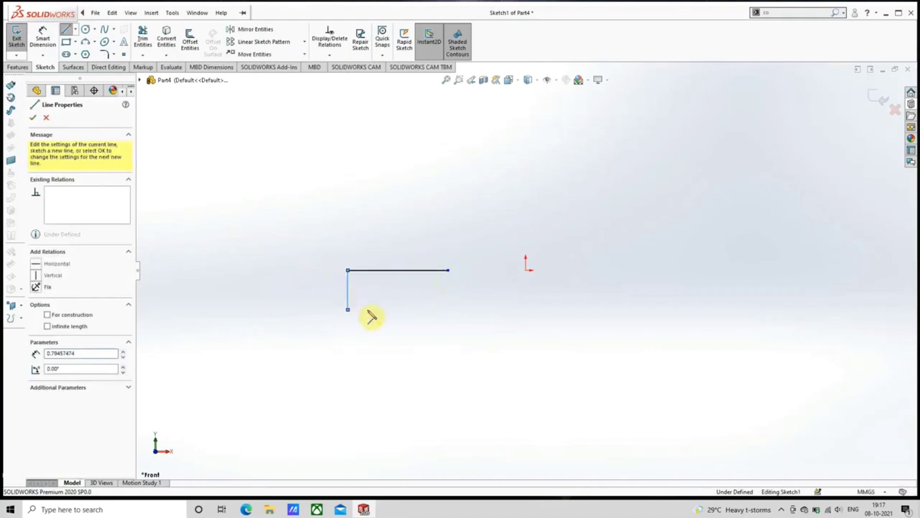
{"action": "left_click", "coordinate": [398, 310]}
{"action": "left_click", "coordinate": [397, 334]}
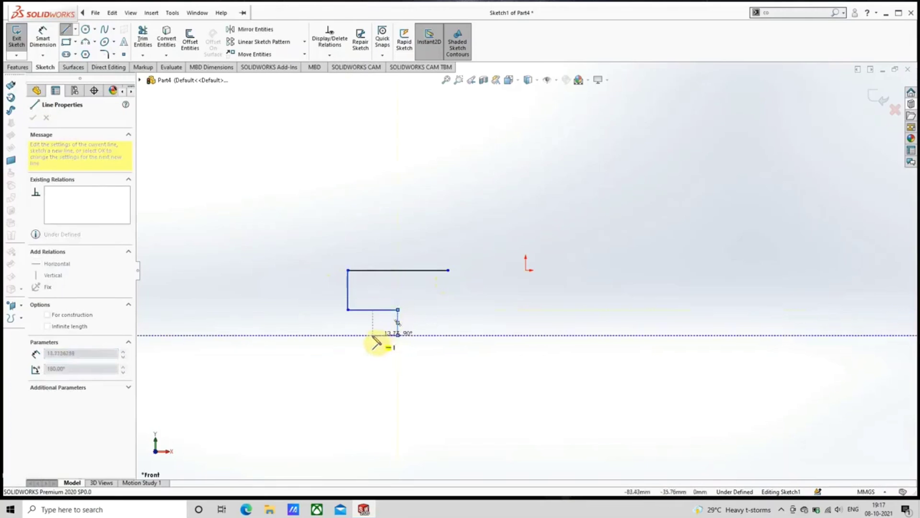
{"action": "left_click", "coordinate": [364, 334]}
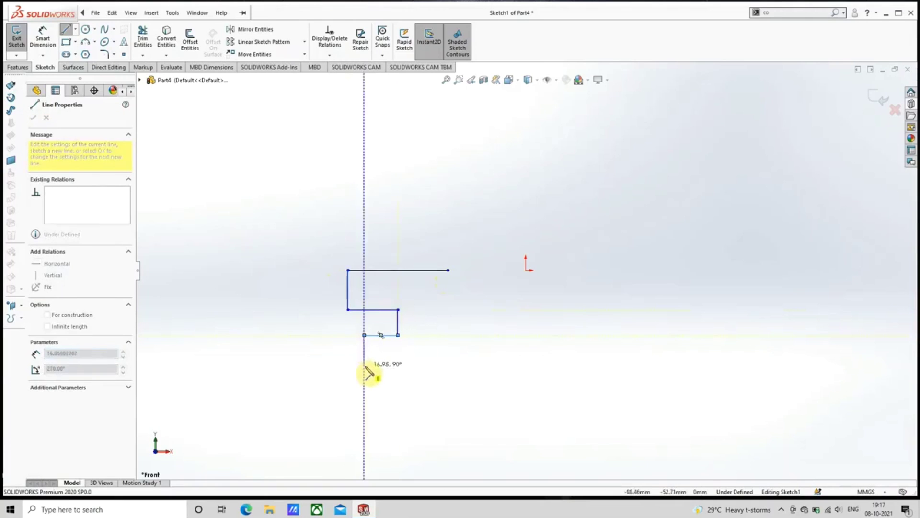
{"action": "left_click", "coordinate": [364, 367]}
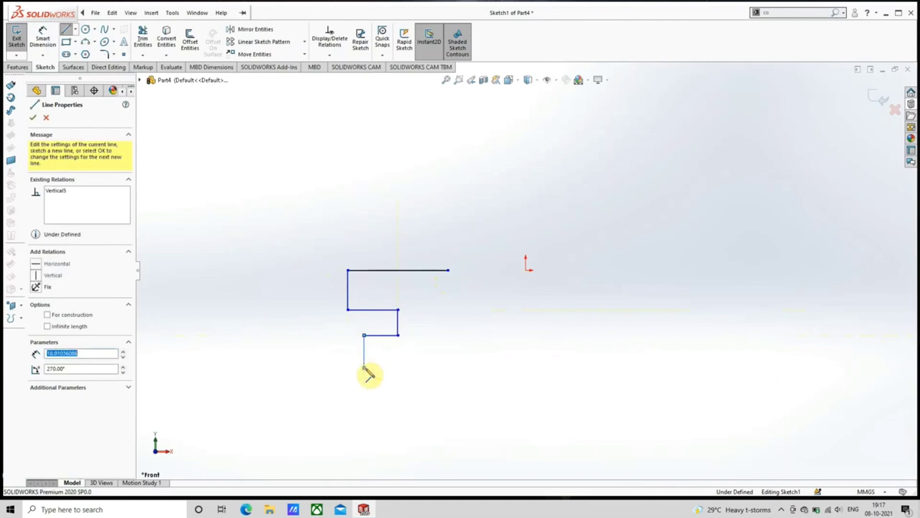
Step: Complete the profile with the flange underside about 27 mm long, a bottom edge about 30 mm long and the stepped inner side, closing it at the start point
{"action": "left_click", "coordinate": [413, 368]}
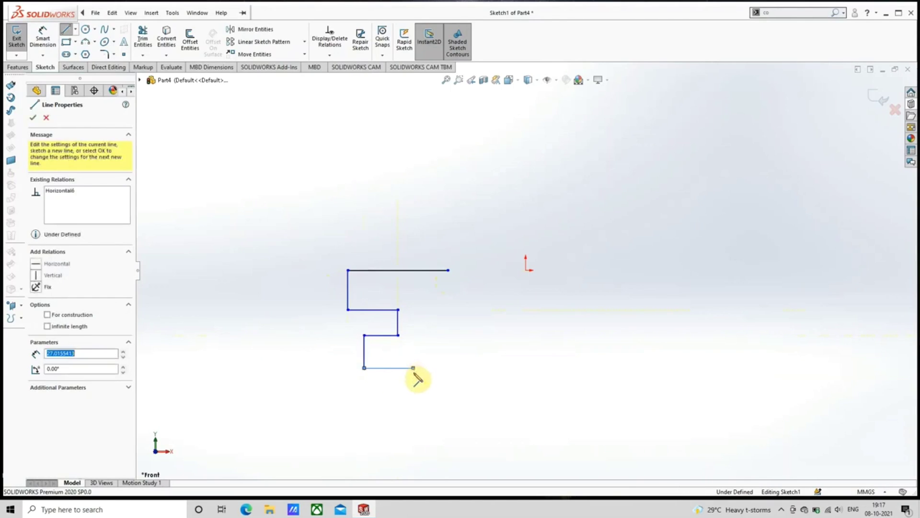
{"action": "left_click", "coordinate": [467, 388]}
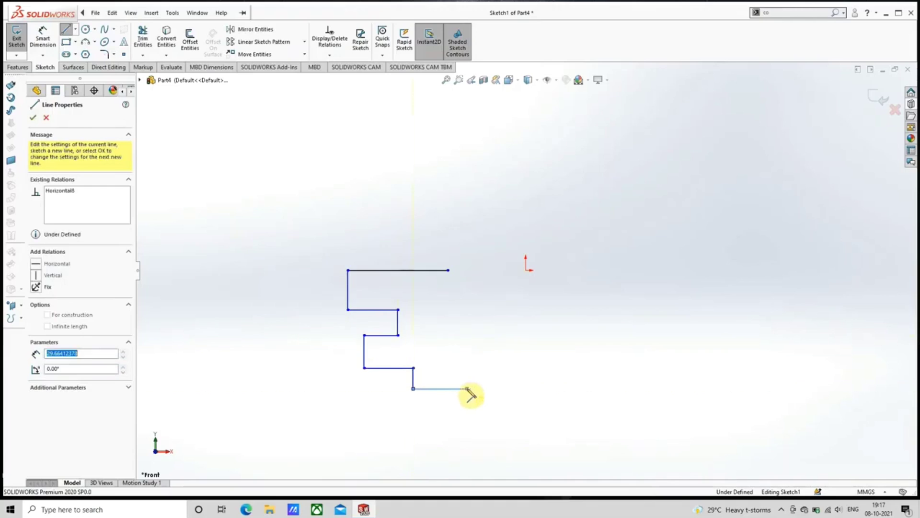
{"action": "left_click", "coordinate": [467, 323]}
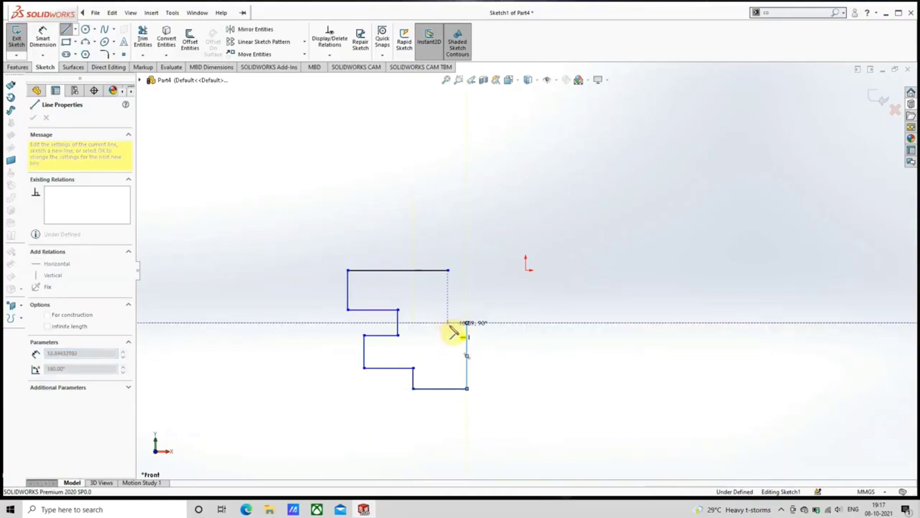
{"action": "left_click", "coordinate": [448, 322]}
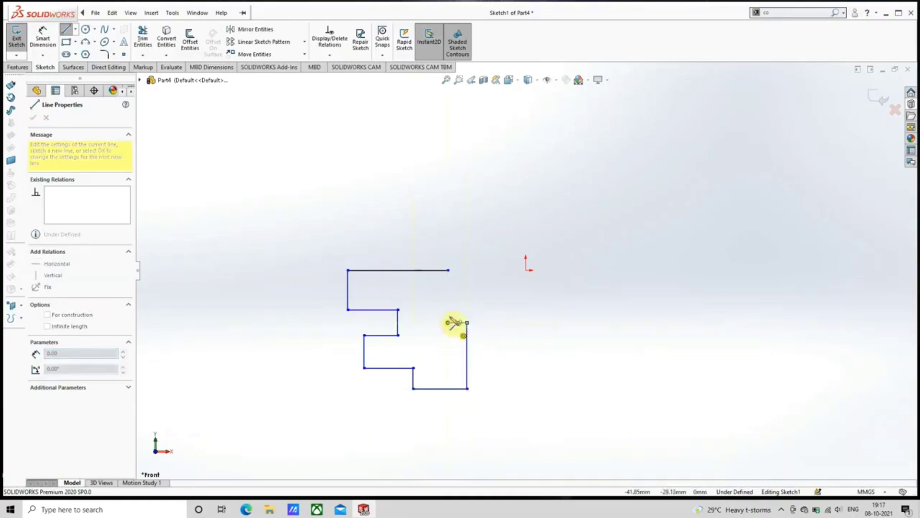
{"action": "left_click", "coordinate": [449, 270]}
{"action": "right_click", "coordinate": [448, 271]}
{"action": "left_click", "coordinate": [476, 278]}
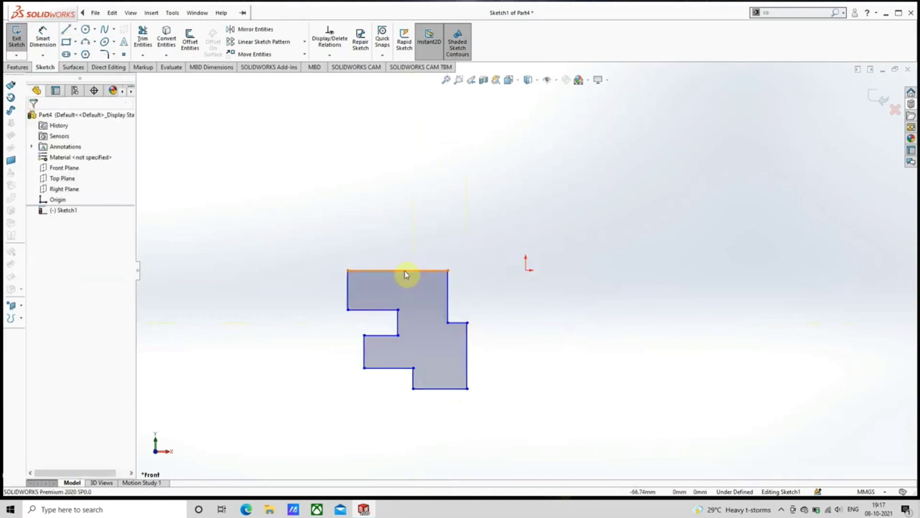
Step: Dimension the horizontal distance from the origin to the profile's upper inner corner as 16.5 mm
{"action": "left_click", "coordinate": [43, 40]}
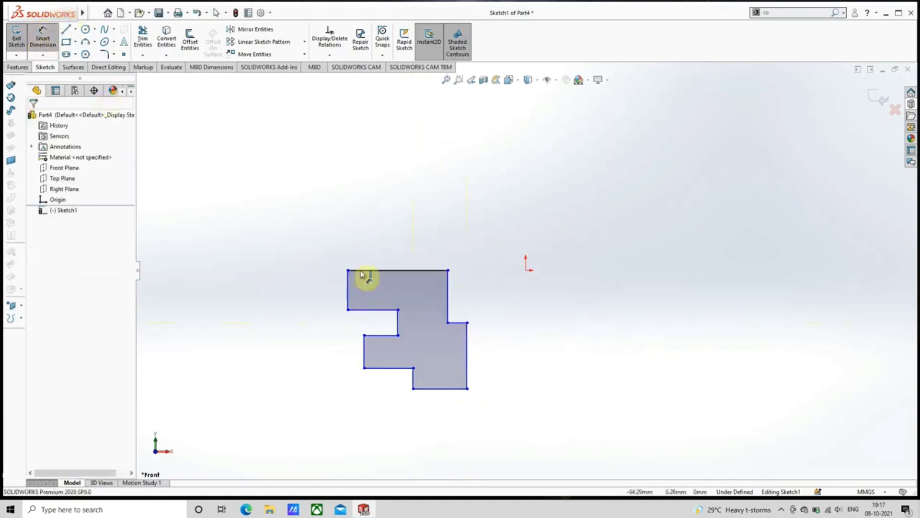
{"action": "left_click", "coordinate": [526, 271]}
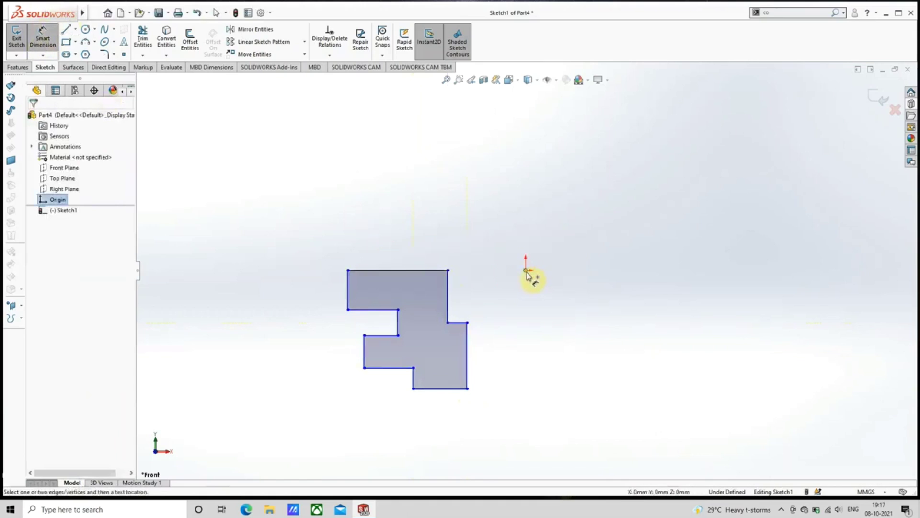
{"action": "left_click", "coordinate": [450, 271]}
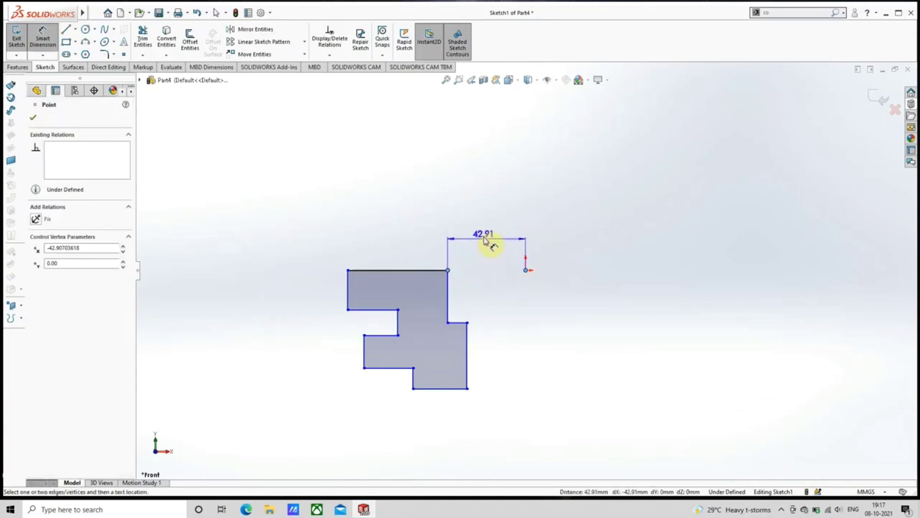
{"action": "left_click", "coordinate": [488, 229]}
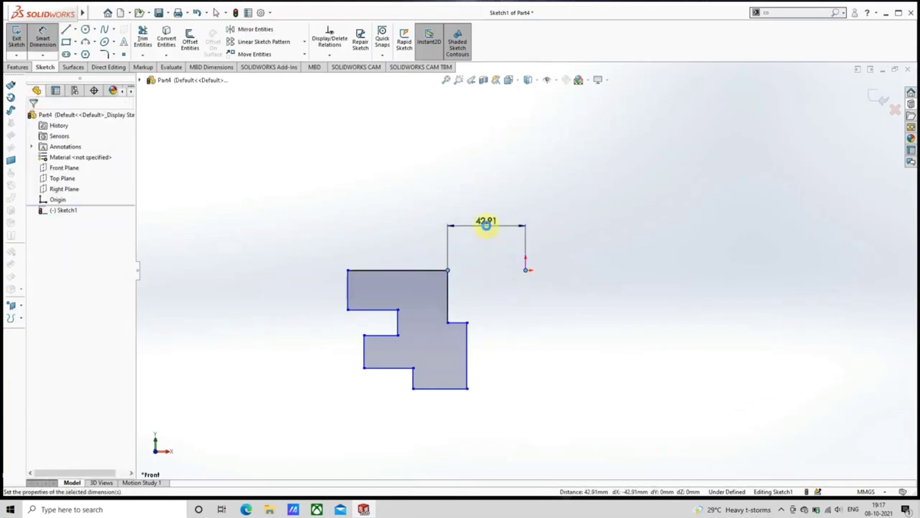
{"action": "type", "text": "16.5"}
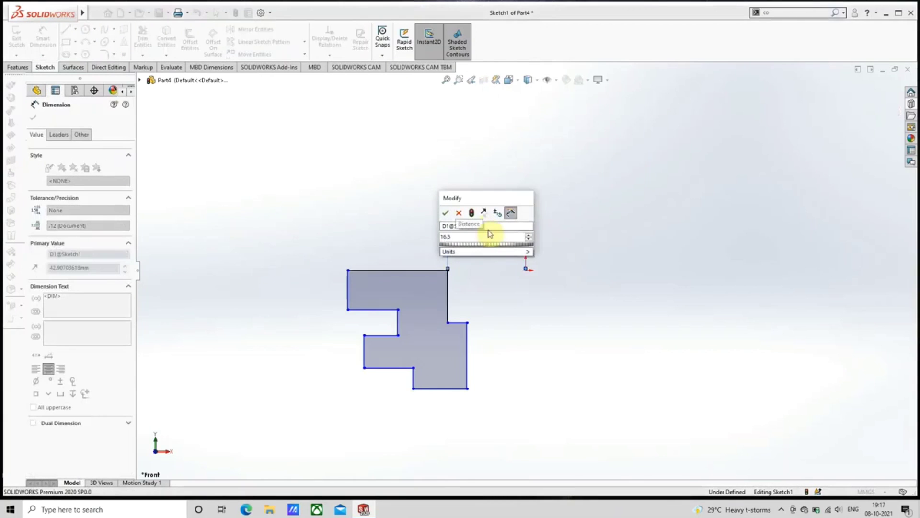
{"action": "key", "text": "Return"}
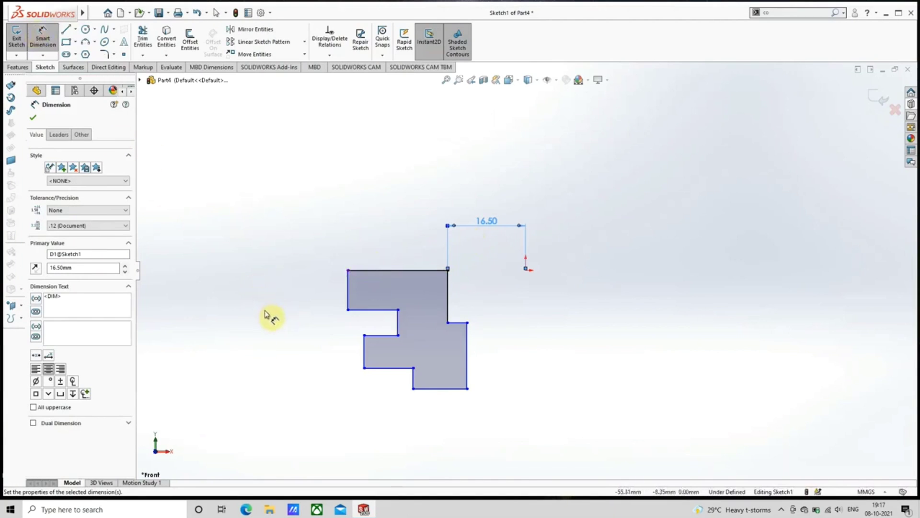
Step: Dimension the horizontal distance from the origin to the profile's lower inner corner as 15.25 mm
{"action": "left_click", "coordinate": [467, 388]}
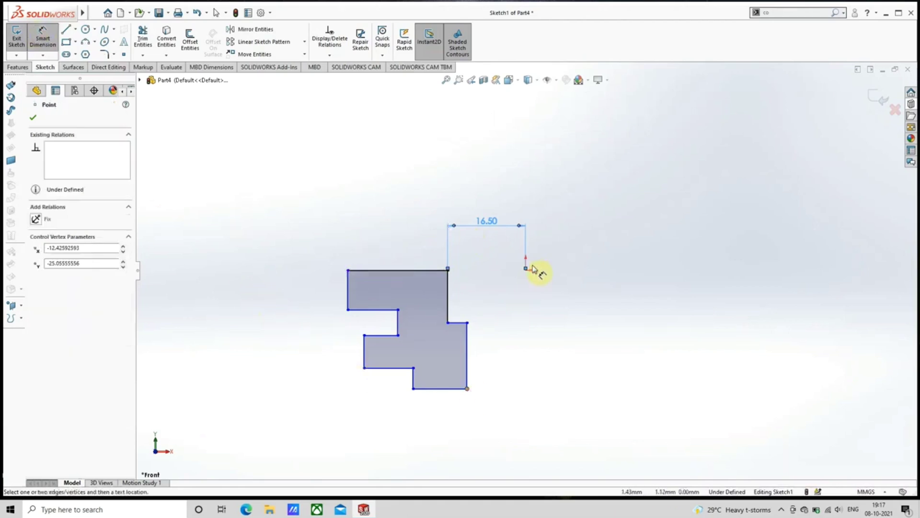
{"action": "left_click", "coordinate": [525, 271]}
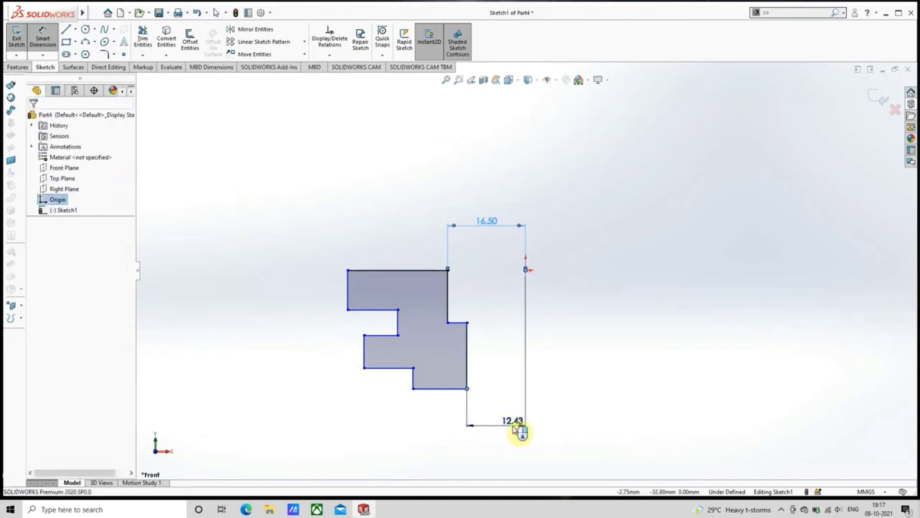
{"action": "left_click", "coordinate": [518, 427]}
{"action": "type", "text": "15.25"}
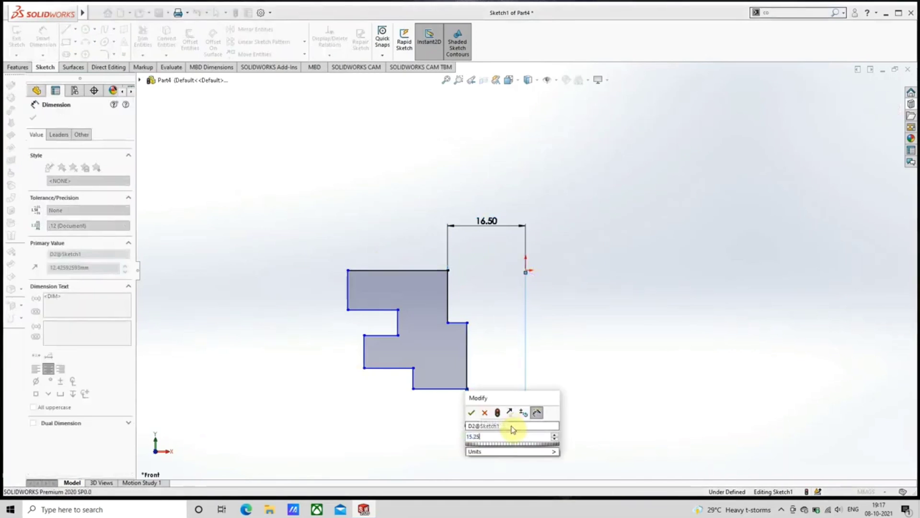
{"action": "key", "text": "Return"}
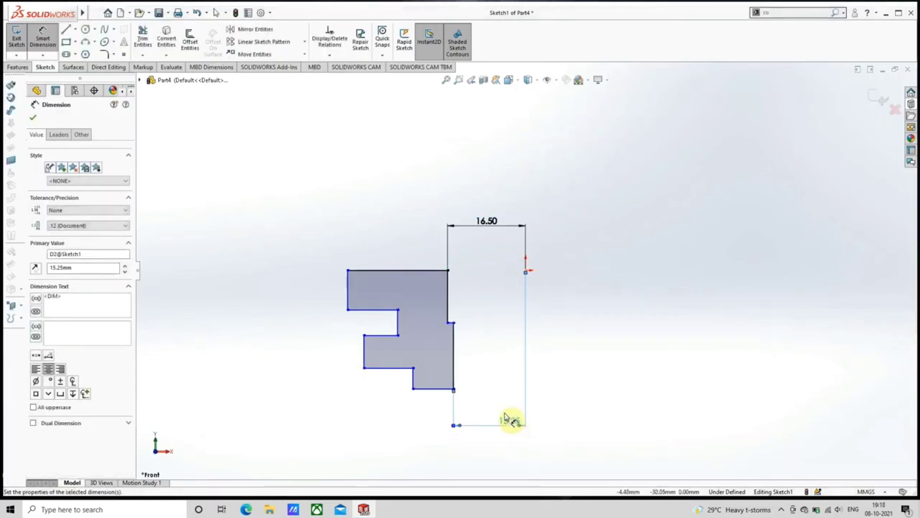
Step: Dimension the profile's bottom edge as 5 mm long and the lower flange's underside as 6.25 mm long
{"action": "left_click", "coordinate": [435, 389]}
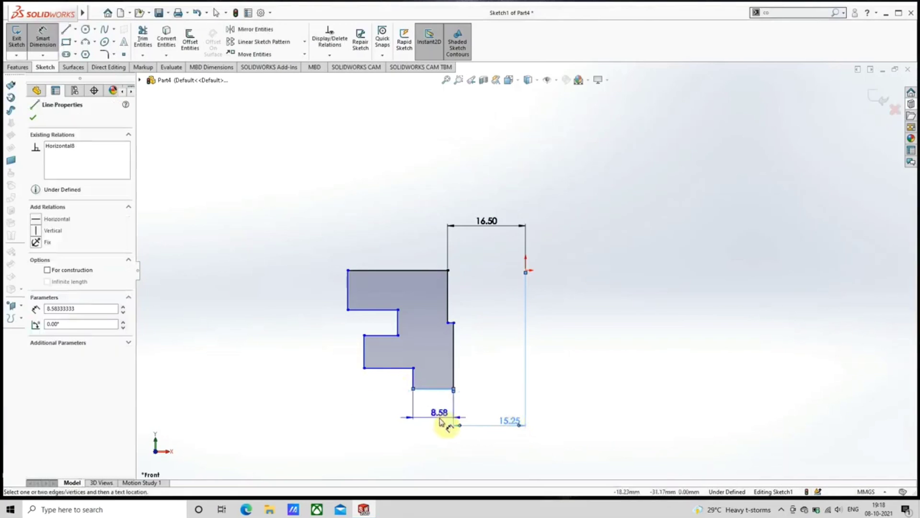
{"action": "left_click", "coordinate": [438, 418]}
{"action": "type", "text": "5"}
{"action": "key", "text": "Return"}
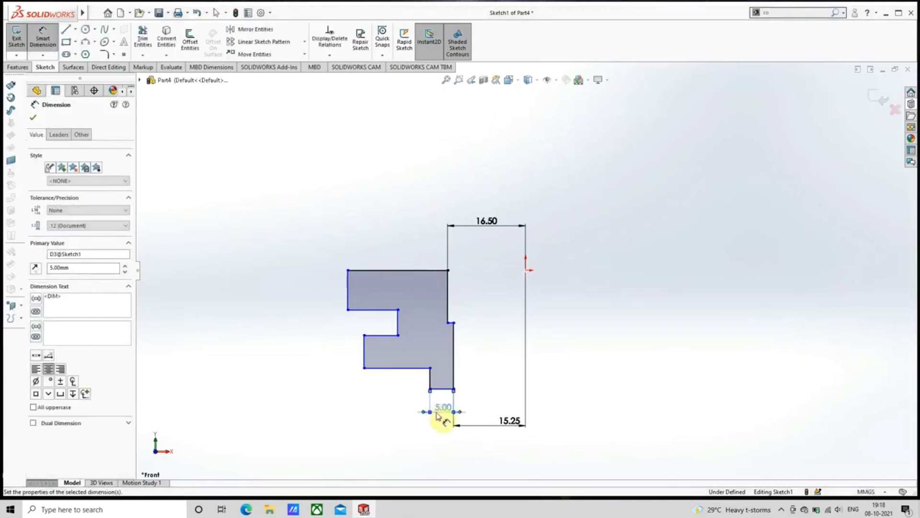
{"action": "left_click", "coordinate": [390, 368]}
{"action": "left_click", "coordinate": [390, 390]}
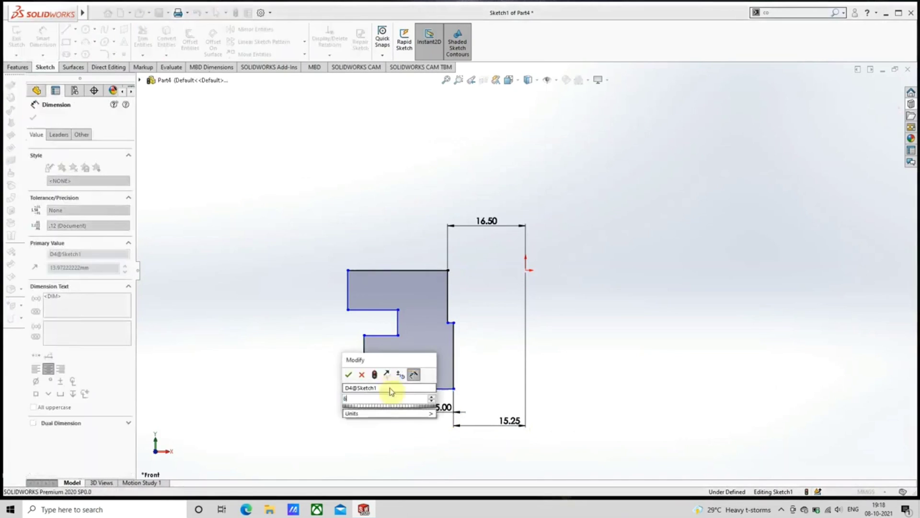
{"action": "type", "text": "6.25"}
{"action": "key", "text": "Return"}
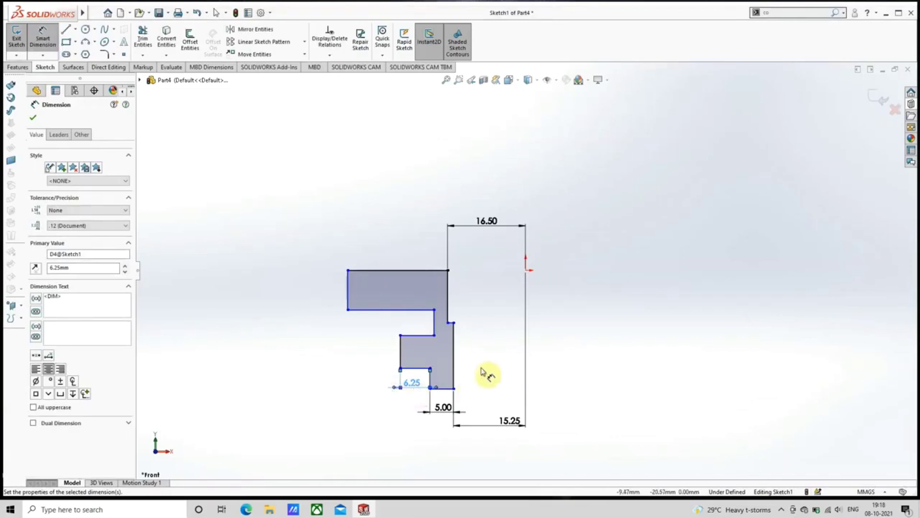
Step: Dimension the small vertical step below the lower flange as 2 mm and the flange's outer side as 4 mm
{"action": "left_click", "coordinate": [401, 379]}
{"action": "left_click", "coordinate": [341, 388]}
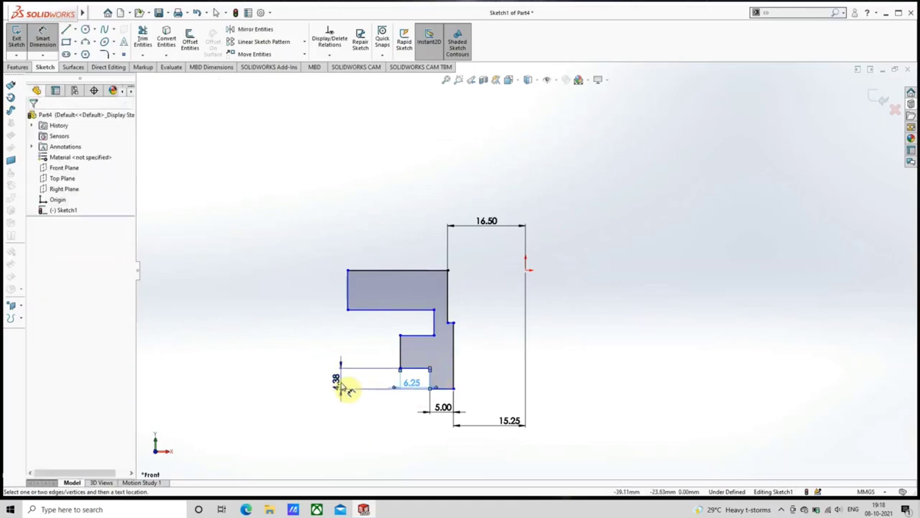
{"action": "type", "text": "2.00mm"}
{"action": "key", "text": "Return"}
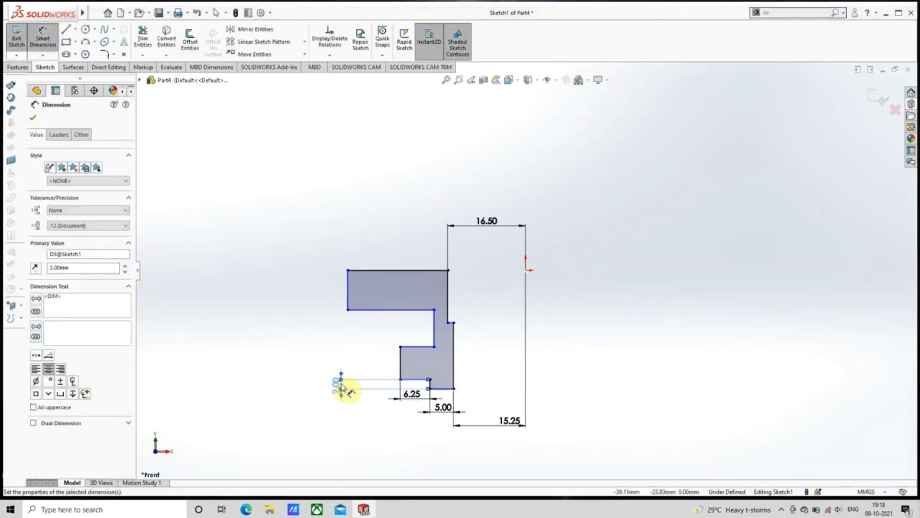
{"action": "left_click", "coordinate": [401, 367]}
{"action": "left_click", "coordinate": [374, 368]}
{"action": "type", "text": "4"}
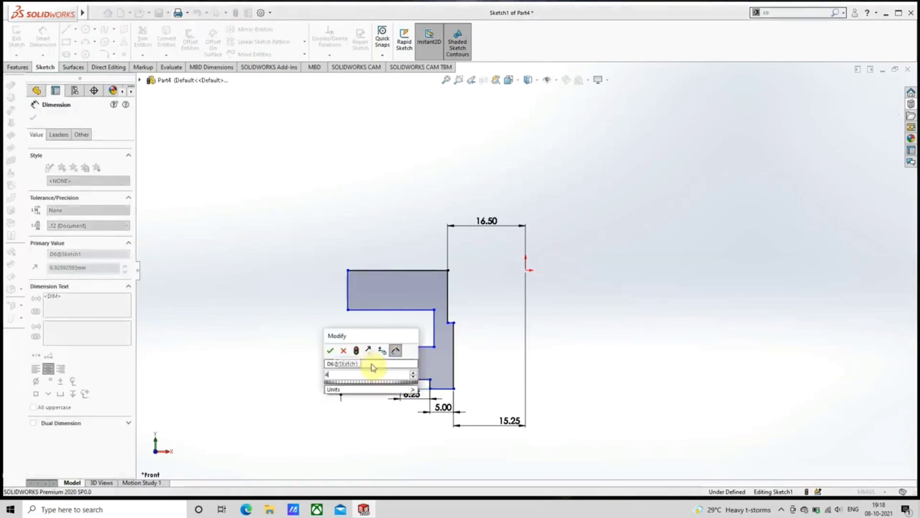
{"action": "key", "text": "Return"}
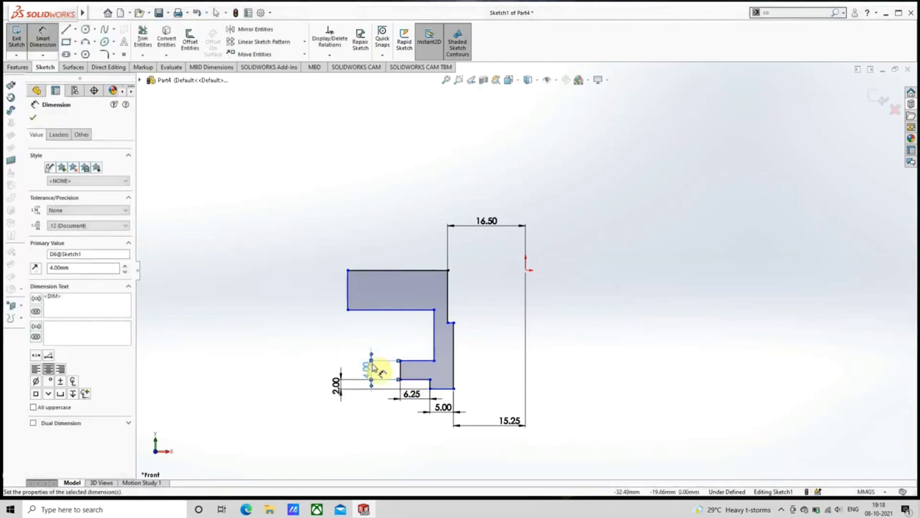
Step: Set the height of the notch between the two flanges to 5 mm and the upper flange's outer side to 8 mm
{"action": "left_click", "coordinate": [436, 329]}
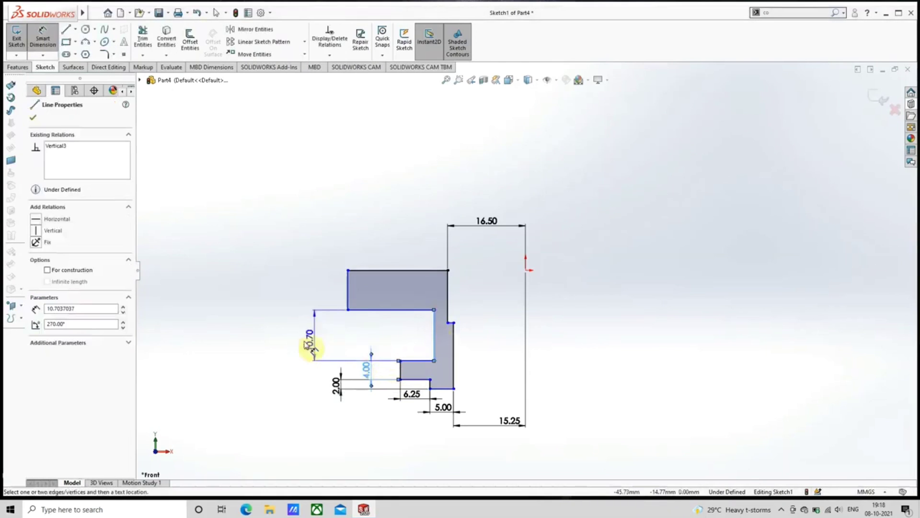
{"action": "left_click", "coordinate": [272, 347]}
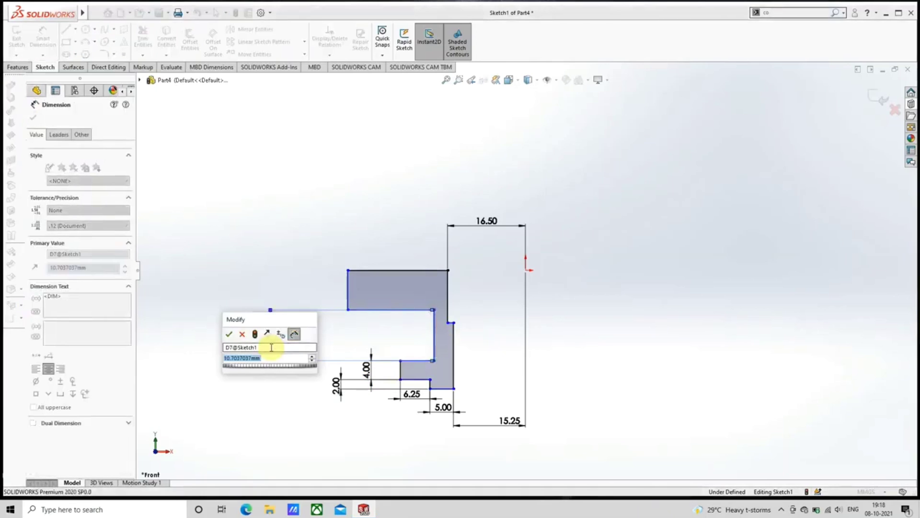
{"action": "type", "text": "5"}
{"action": "key", "text": "Return"}
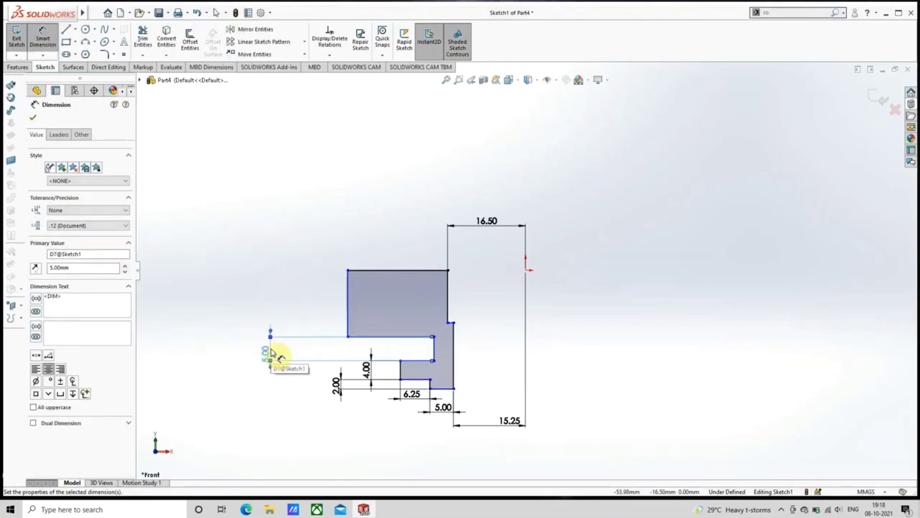
{"action": "left_click", "coordinate": [349, 310]}
{"action": "left_click", "coordinate": [230, 307]}
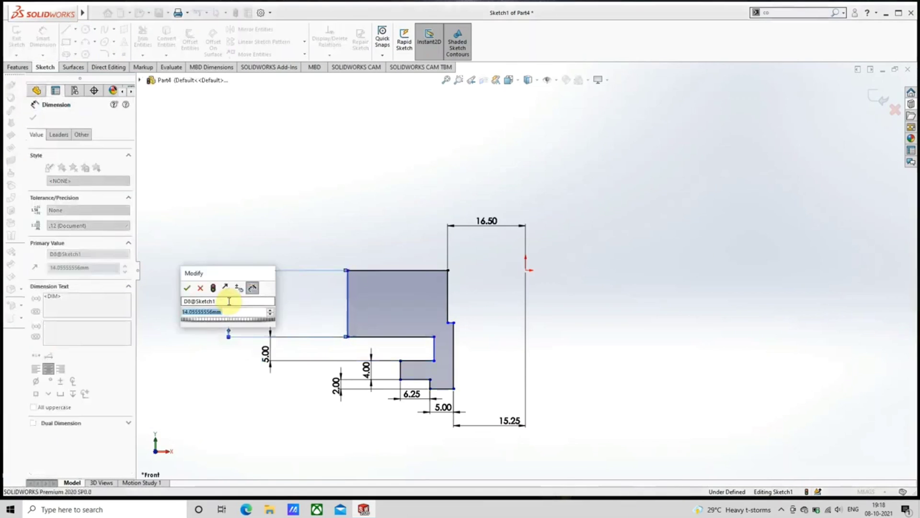
{"action": "type", "text": "8"}
{"action": "key", "text": "Return"}
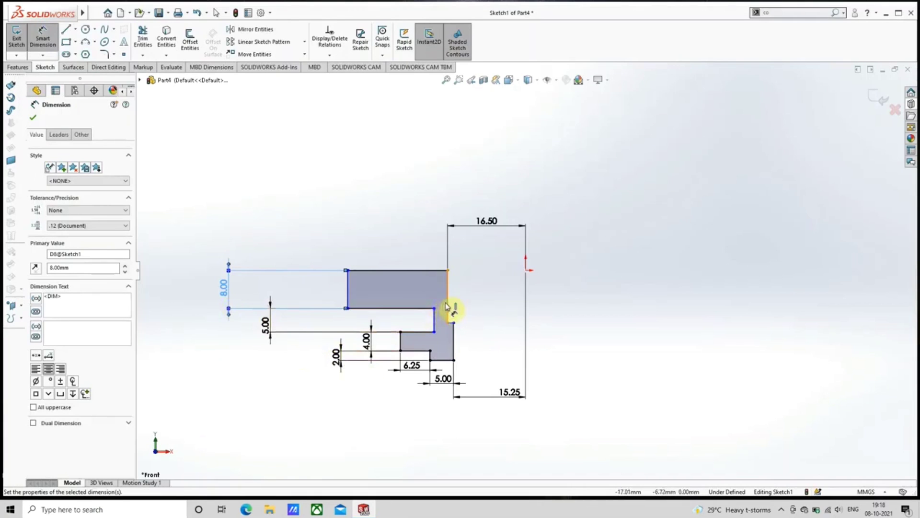
Step: Dimension the profile's upper inner vertical edge as 6.5 mm and its top edge as 12.5 mm
{"action": "left_click", "coordinate": [447, 306]}
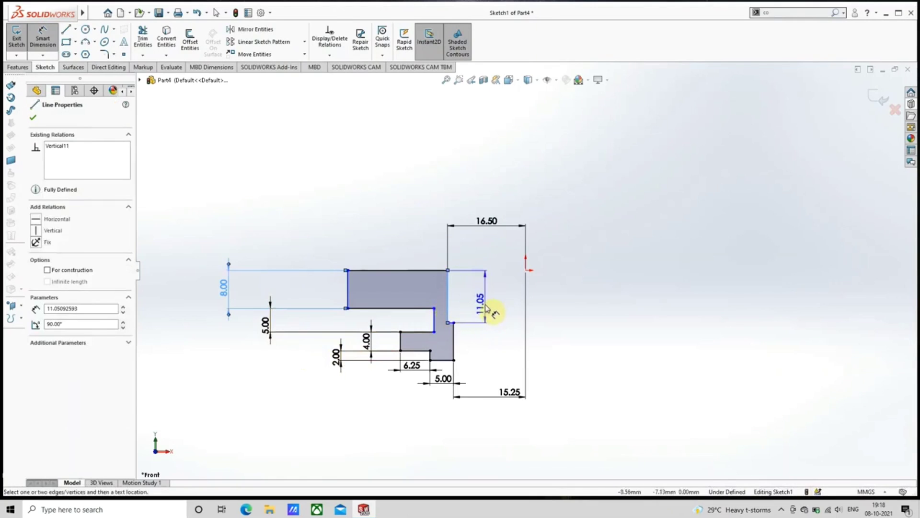
{"action": "left_click", "coordinate": [488, 307]}
{"action": "type", "text": "6.5"}
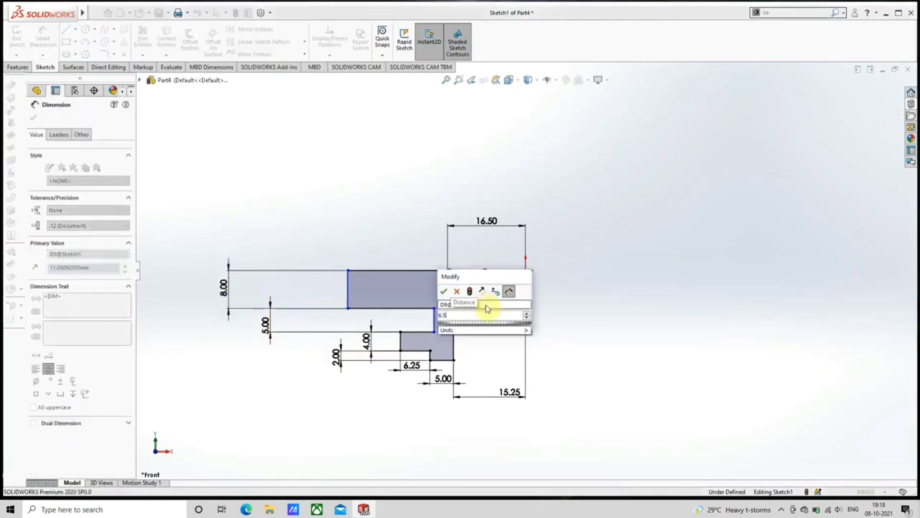
{"action": "key", "text": "Return"}
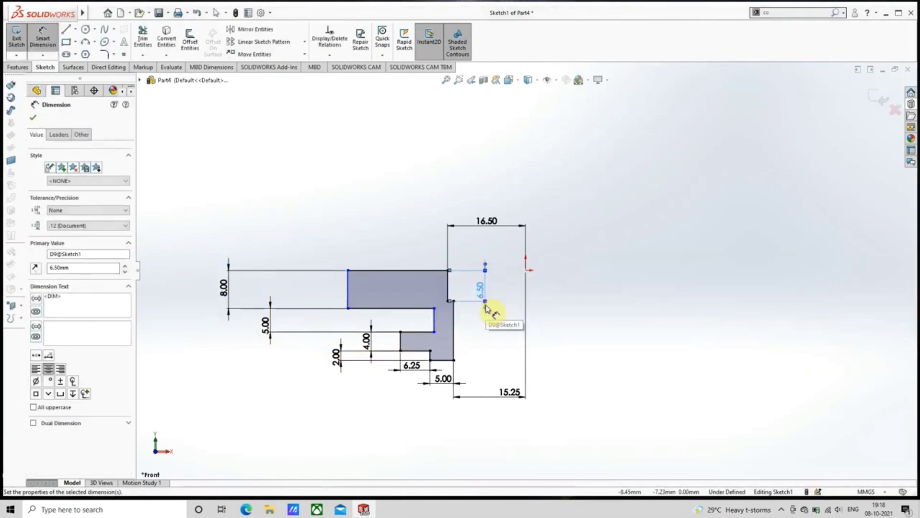
{"action": "left_click", "coordinate": [398, 270]}
{"action": "left_click", "coordinate": [393, 244]}
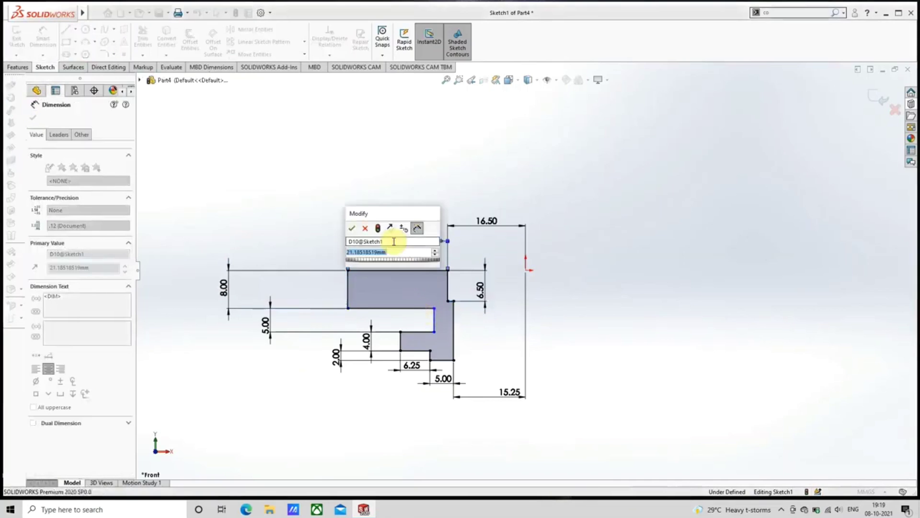
{"action": "type", "text": "12.5"}
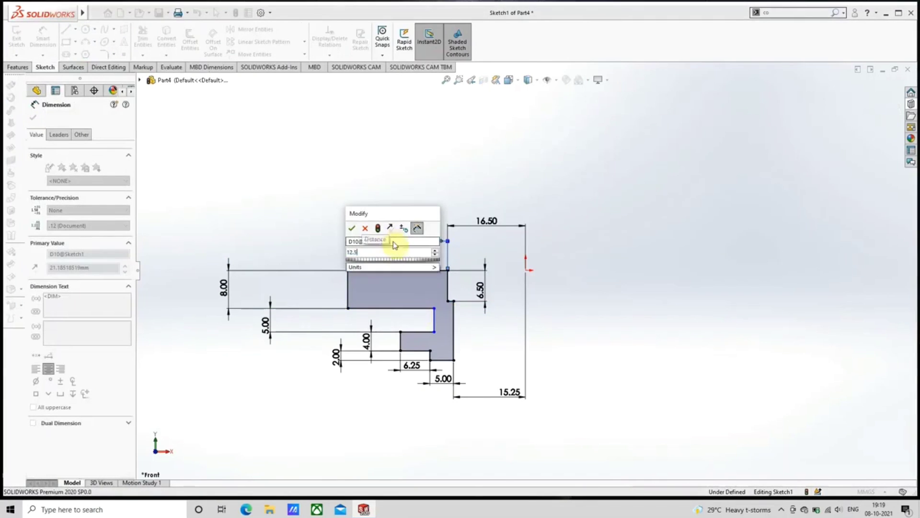
{"action": "key", "text": "Return"}
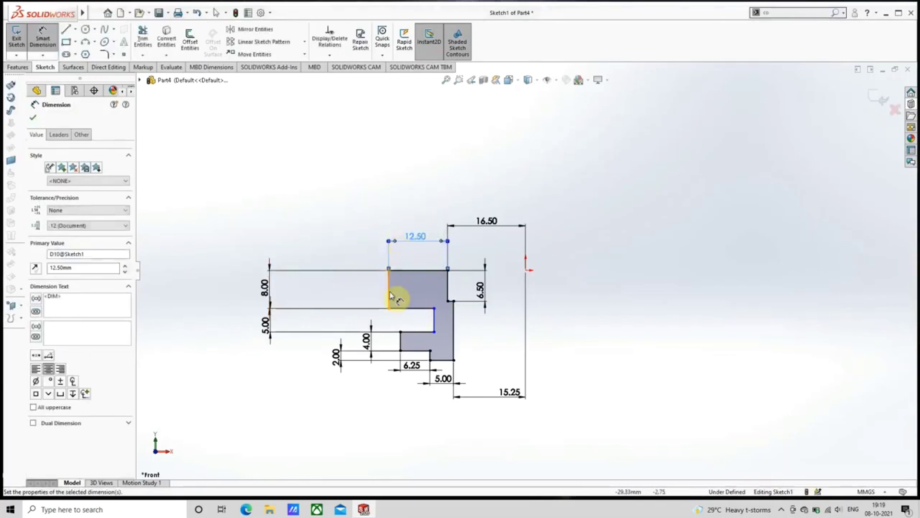
Step: Dimension the underside of the upper flange as 7.5 mm long and finish dimensioning
{"action": "left_click", "coordinate": [408, 309]}
{"action": "left_click", "coordinate": [409, 322]}
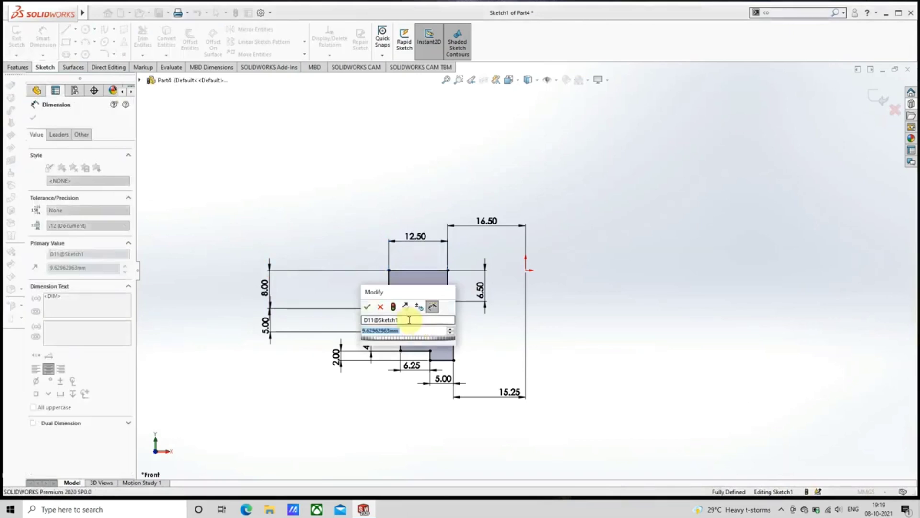
{"action": "type", "text": "7.5"}
{"action": "key", "text": "Return"}
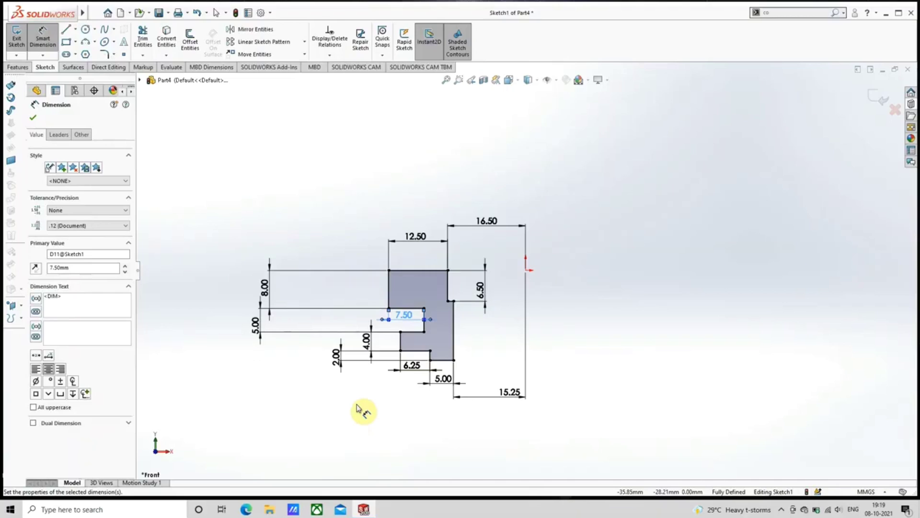
{"action": "left_click", "coordinate": [33, 117]}
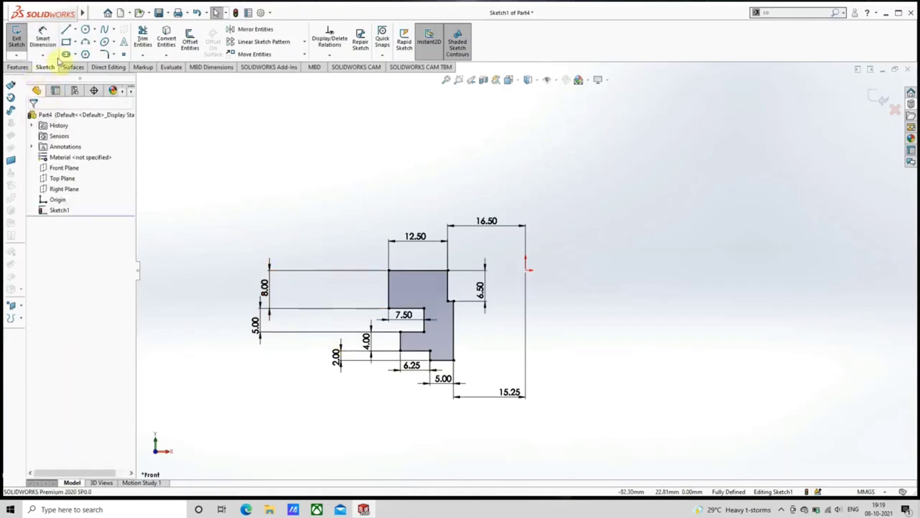
Step: Draw a vertical centerline from the origin downward past the lower end of the profile
{"action": "left_click", "coordinate": [75, 29]}
{"action": "left_click", "coordinate": [88, 53]}
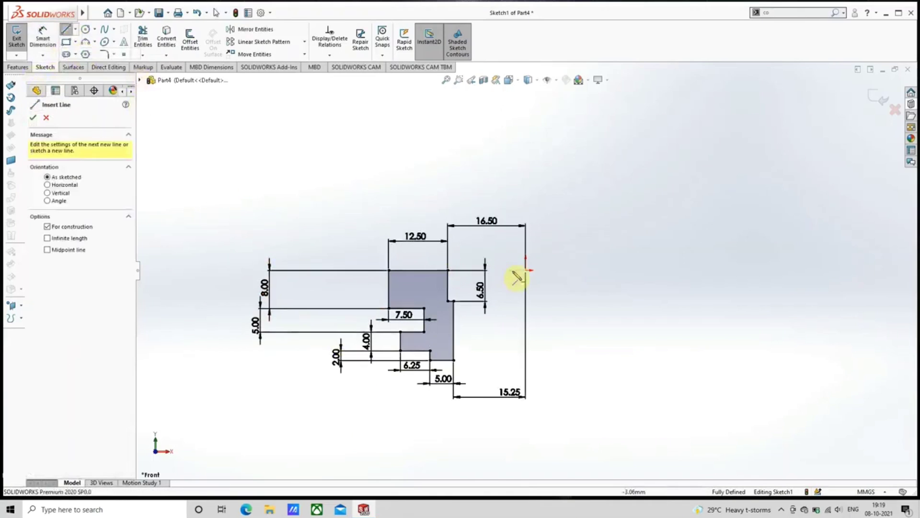
{"action": "left_click_drag", "start_coordinate": [526, 269], "coordinate": [526, 444]}
{"action": "right_click", "coordinate": [195, 396]}
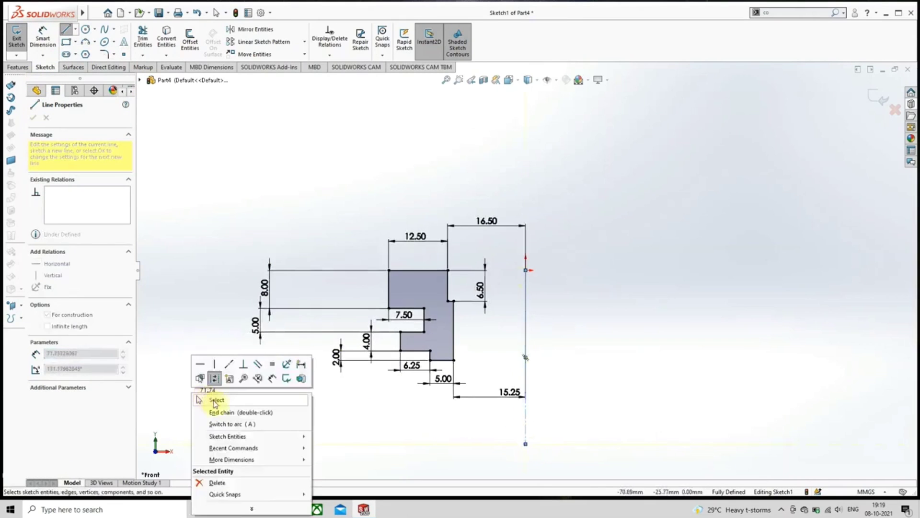
{"action": "left_click", "coordinate": [213, 400]}
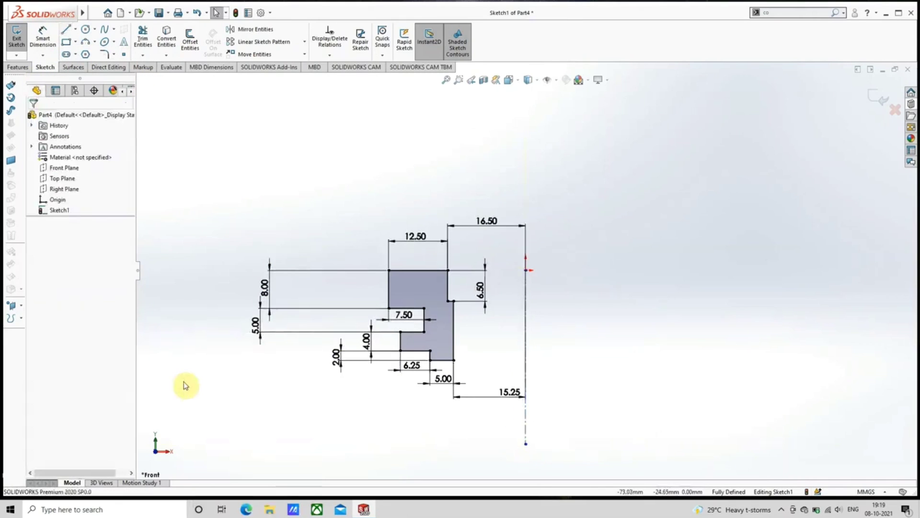
Step: Revolve the stepped profile 360 degrees around the vertical centerline as a boss
{"action": "left_click", "coordinate": [19, 67]}
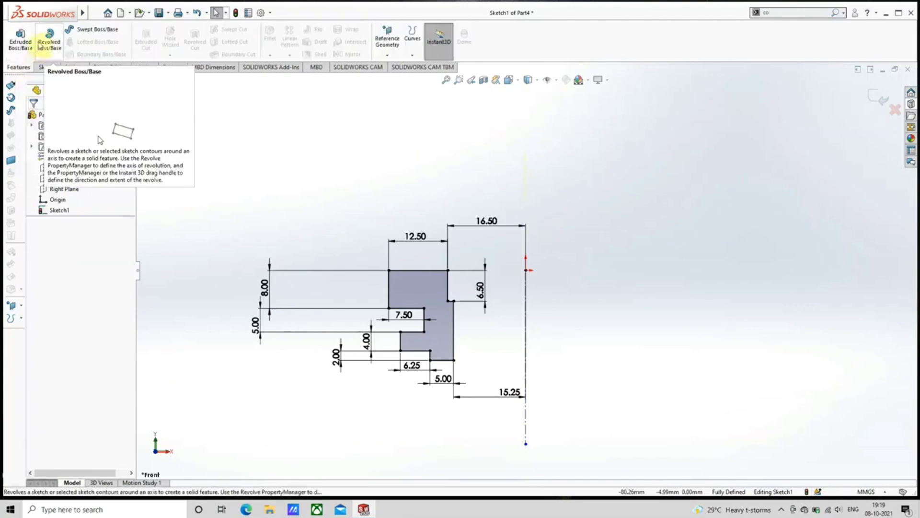
{"action": "left_click", "coordinate": [49, 39]}
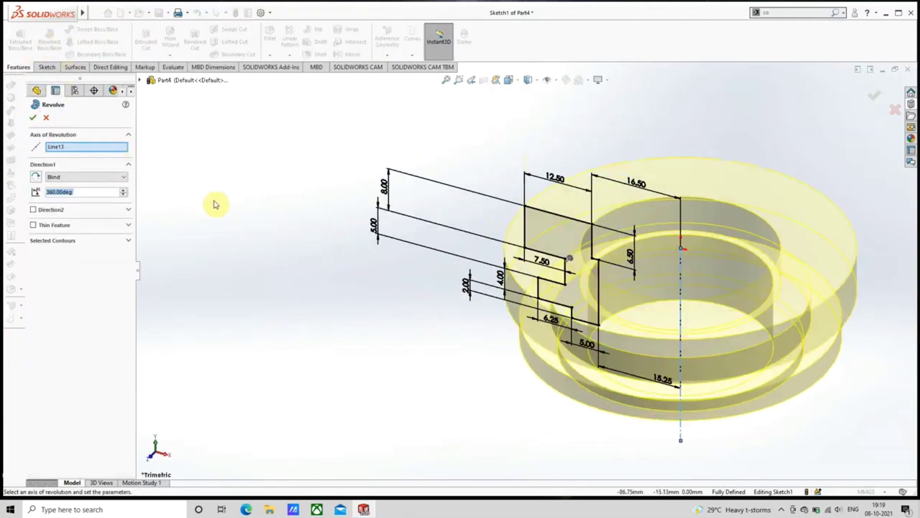
{"action": "left_click", "coordinate": [32, 119]}
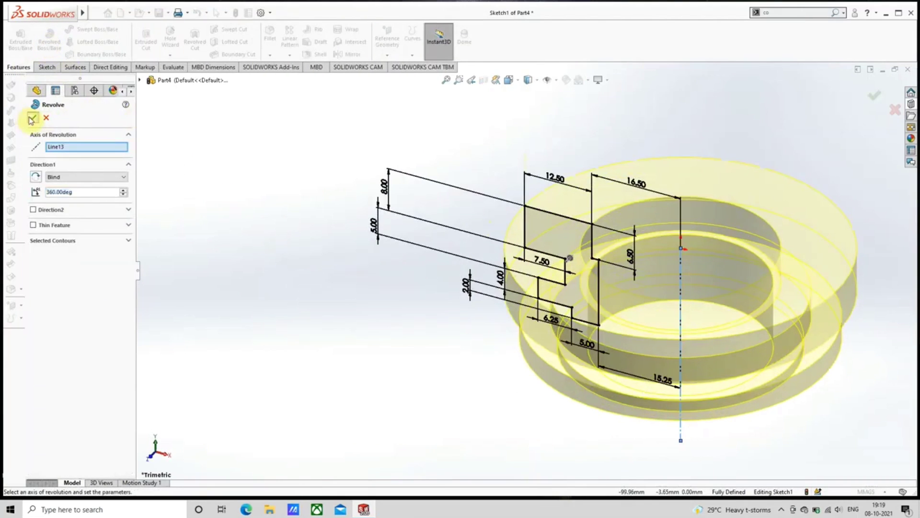
Step: Start a sketch on the flat ring face of the larger flange, viewed face-on
{"action": "middle_click_drag", "start_coordinate": [307, 263], "coordinate": [464, 293]}
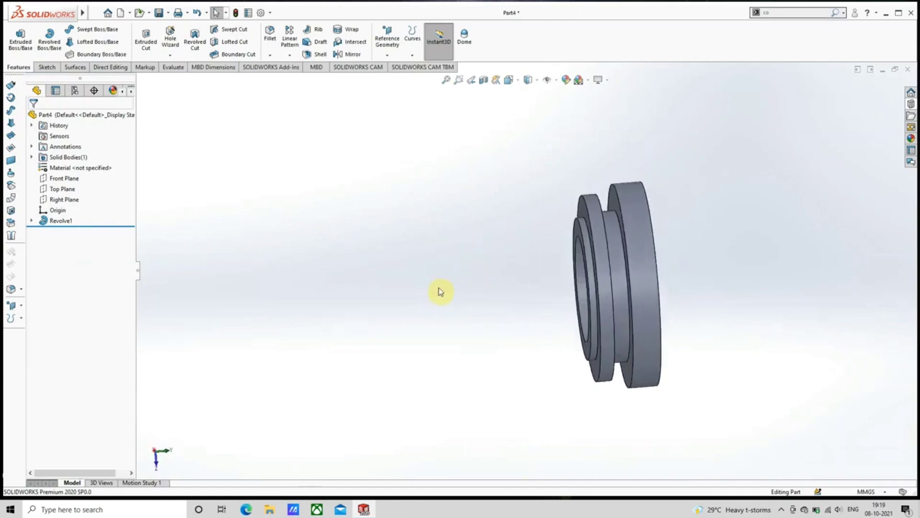
{"action": "middle_click_drag", "start_coordinate": [597, 283], "coordinate": [555, 263]}
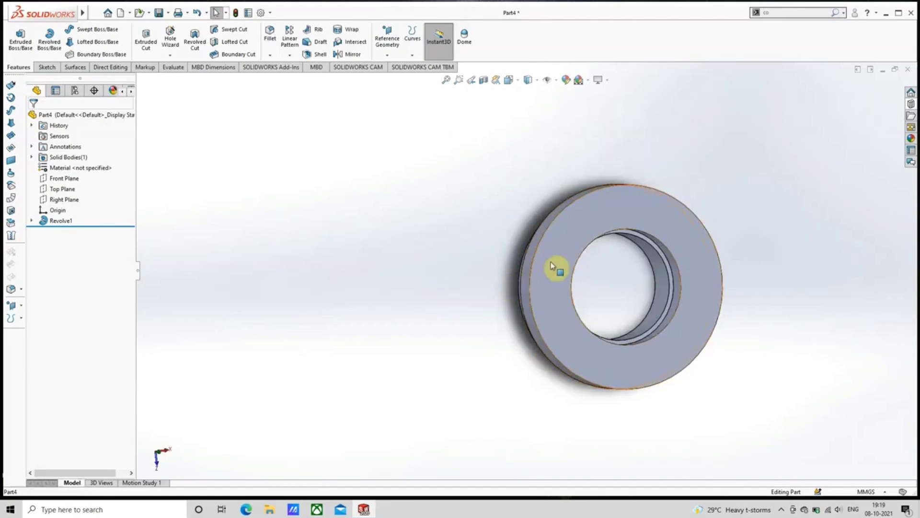
{"action": "left_click", "coordinate": [602, 240]}
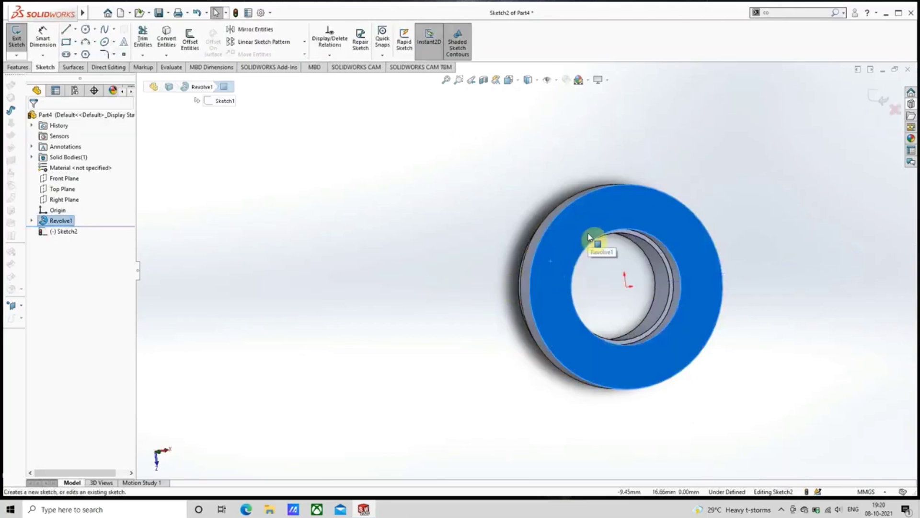
{"action": "left_click", "coordinate": [268, 303]}
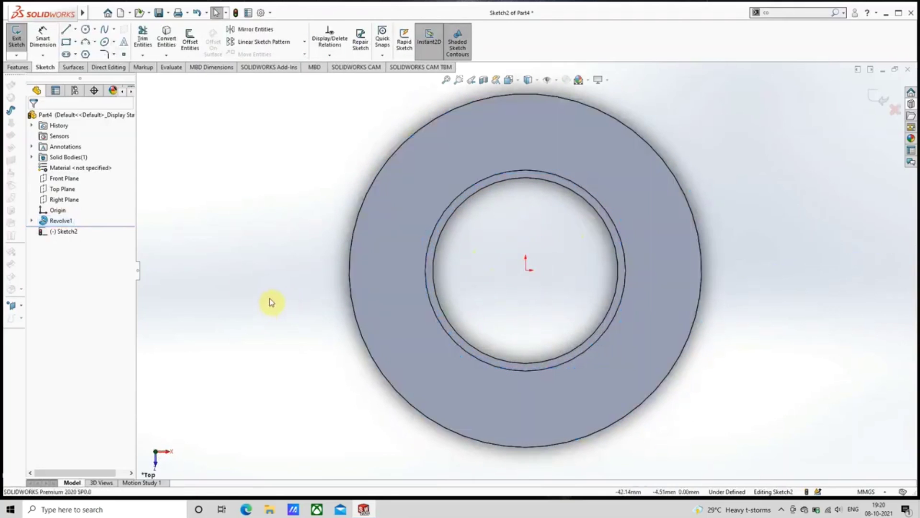
Step: Sketch a construction circle about 39.2 mm in diameter centred on the origin, just outside the bore
{"action": "left_click", "coordinate": [85, 29]}
{"action": "left_click", "coordinate": [526, 271]}
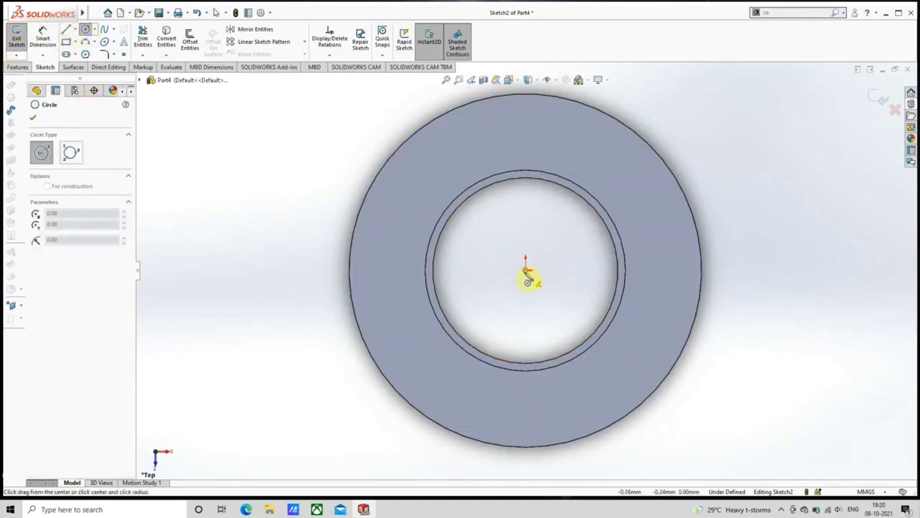
{"action": "left_click", "coordinate": [412, 313]}
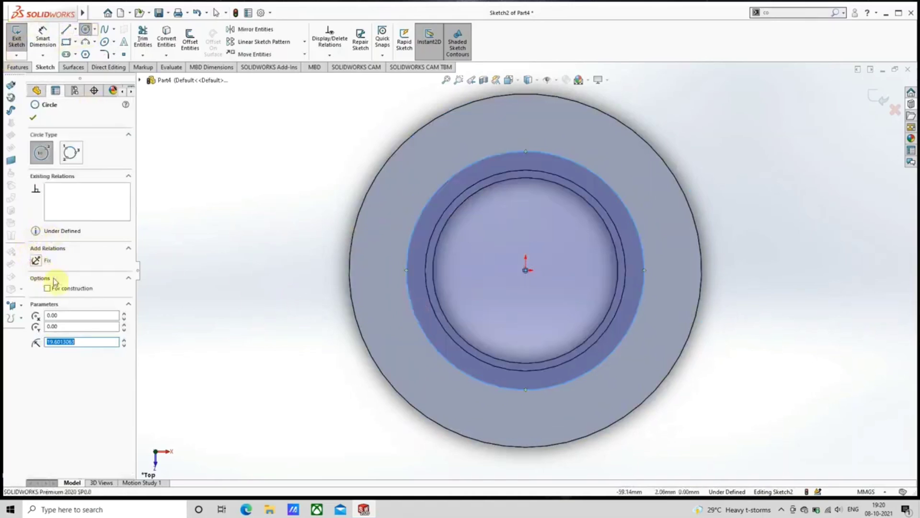
{"action": "left_click", "coordinate": [71, 289]}
{"action": "left_click", "coordinate": [33, 118]}
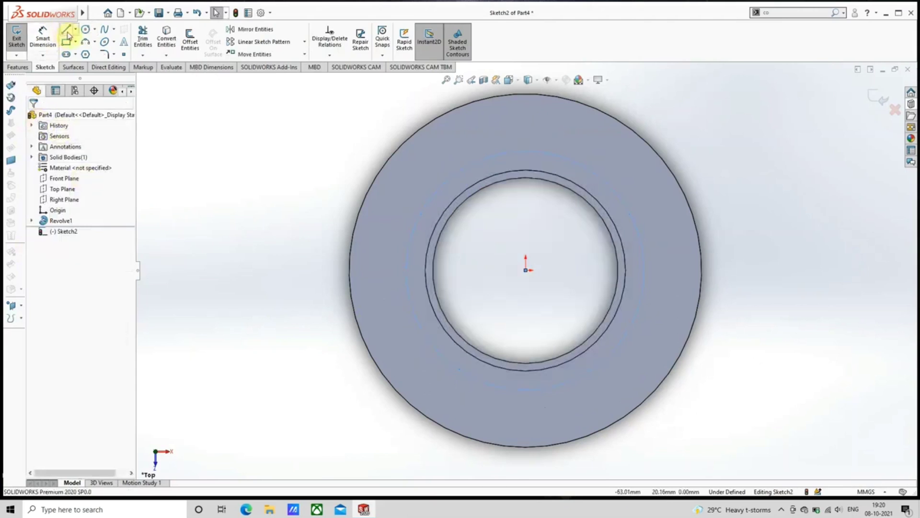
Step: Set the construction circle's diameter to 34 mm
{"action": "left_click", "coordinate": [43, 34]}
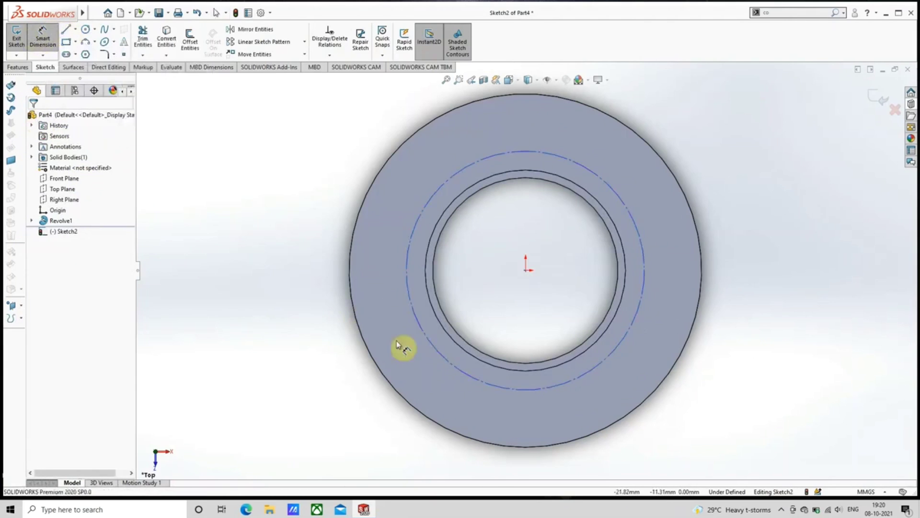
{"action": "left_click", "coordinate": [418, 326]}
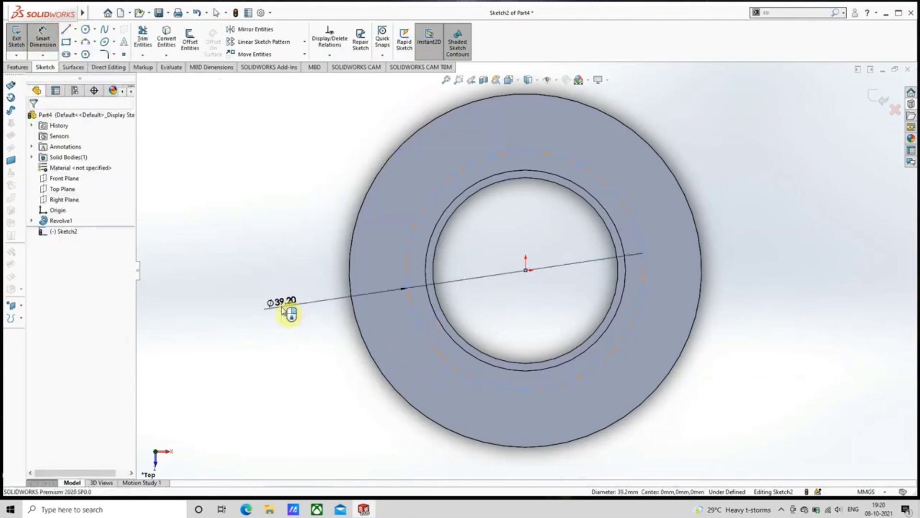
{"action": "left_click", "coordinate": [282, 307]}
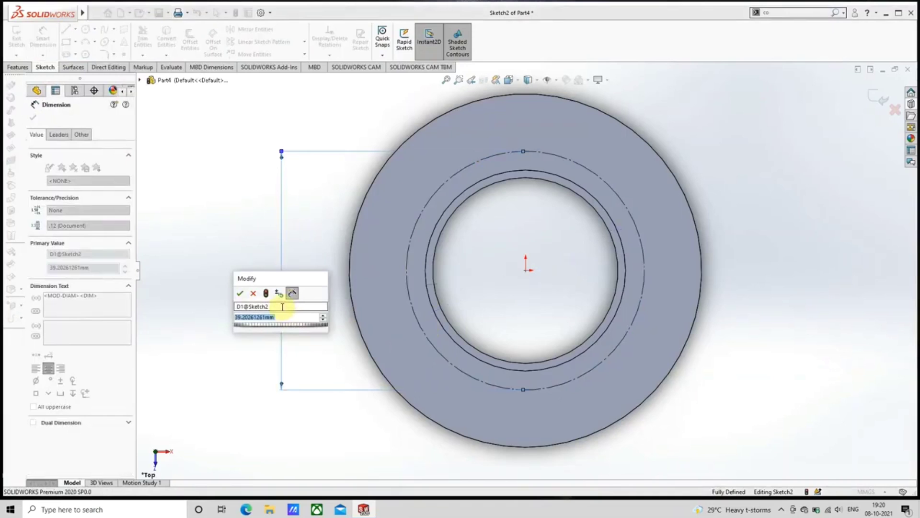
{"action": "type", "text": "35"}
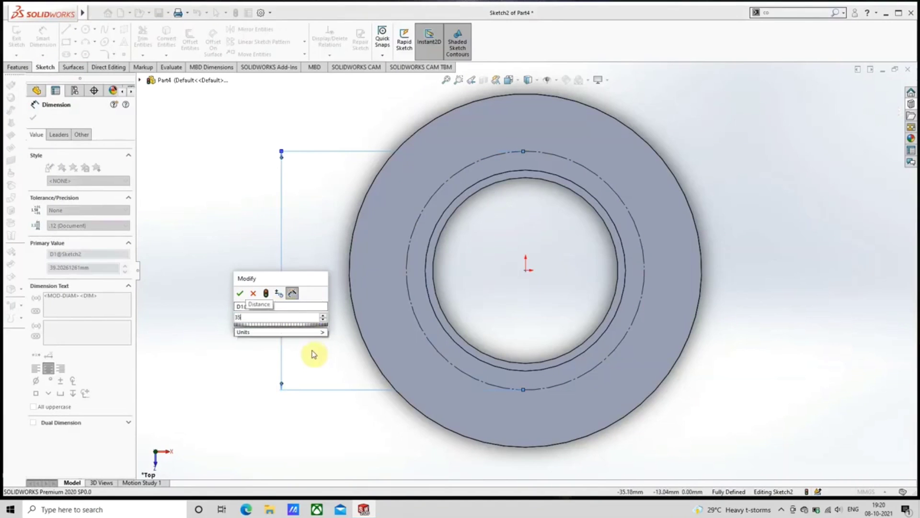
{"action": "key", "text": "BackSpace"}
{"action": "type", "text": "4"}
{"action": "key", "text": "Return"}
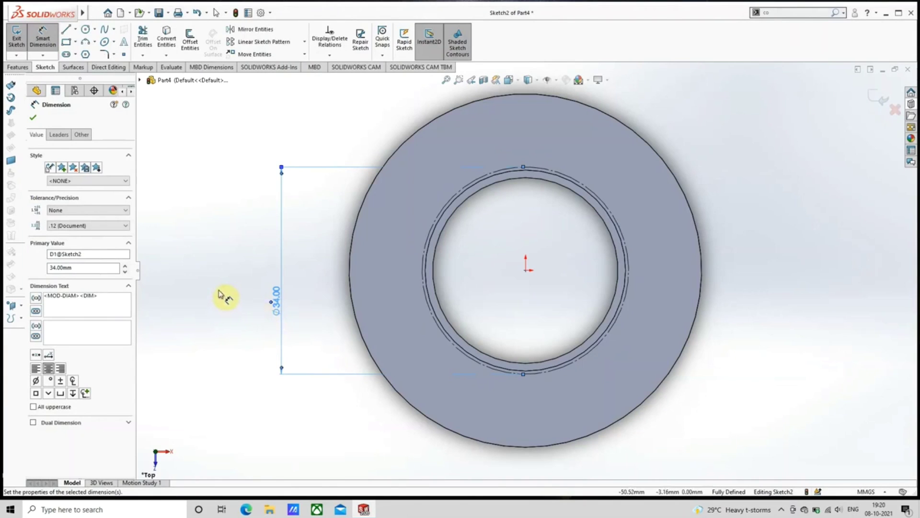
Step: Sketch a vertical and two oppositely slanted centerlines meeting at the origin, with a centerline joining the outer ends of the vertical and right-hand ones
{"action": "left_click", "coordinate": [75, 29]}
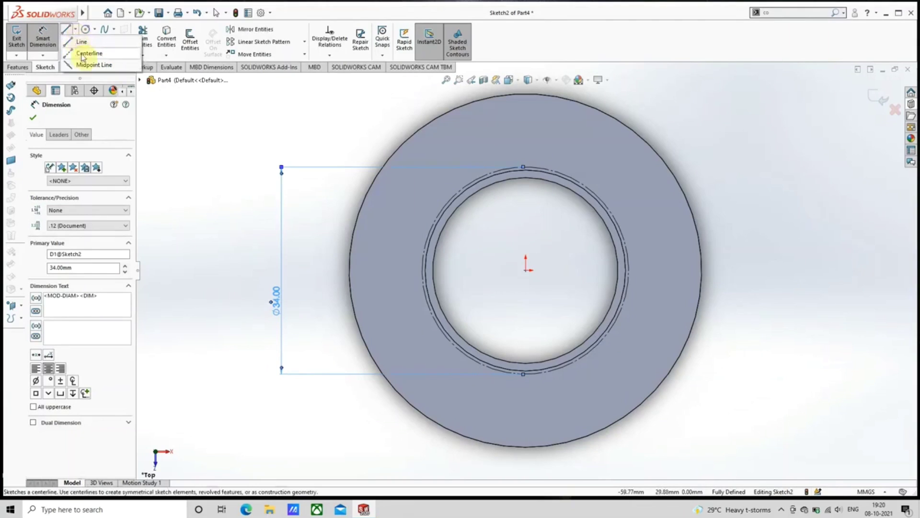
{"action": "left_click", "coordinate": [82, 54]}
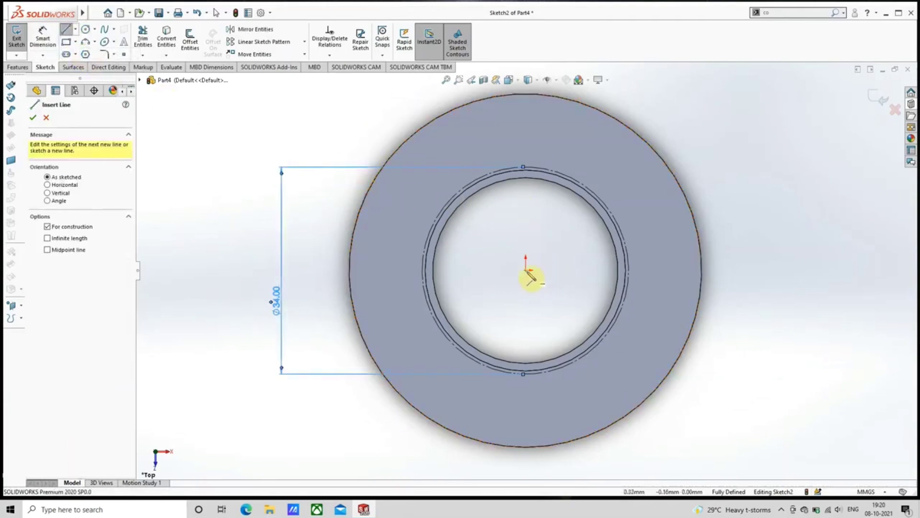
{"action": "scroll", "coordinate": [526, 271], "scroll_direction": "up", "scroll_amount": 3}
{"action": "left_click", "coordinate": [445, 154]}
{"action": "left_click", "coordinate": [527, 270]}
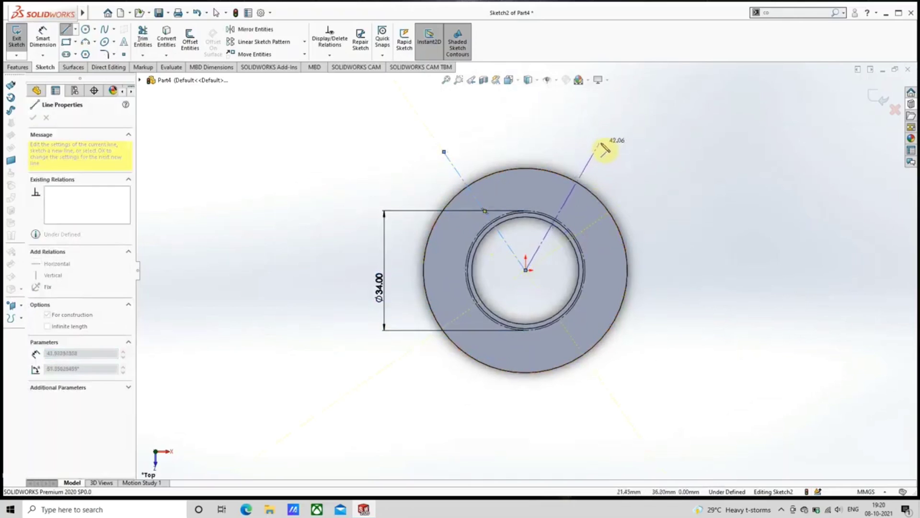
{"action": "left_click", "coordinate": [601, 143]}
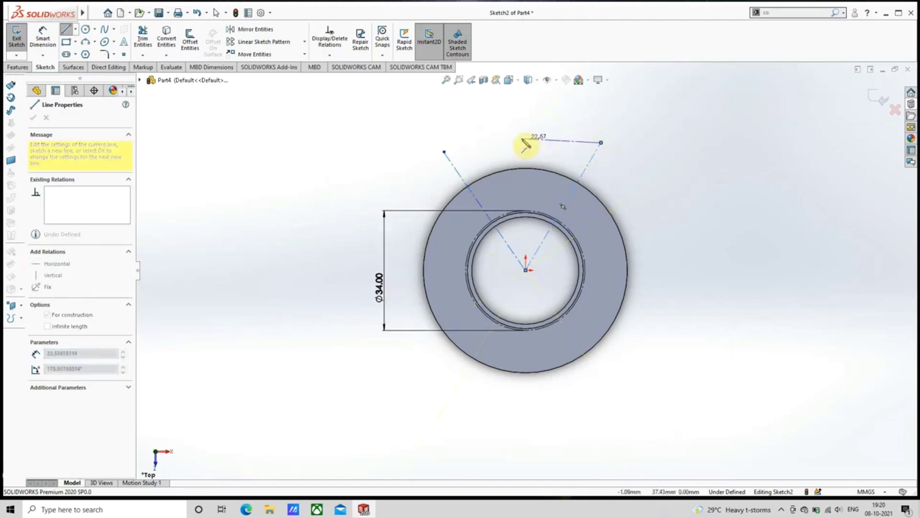
{"action": "left_click", "coordinate": [526, 140]}
{"action": "left_click", "coordinate": [526, 270]}
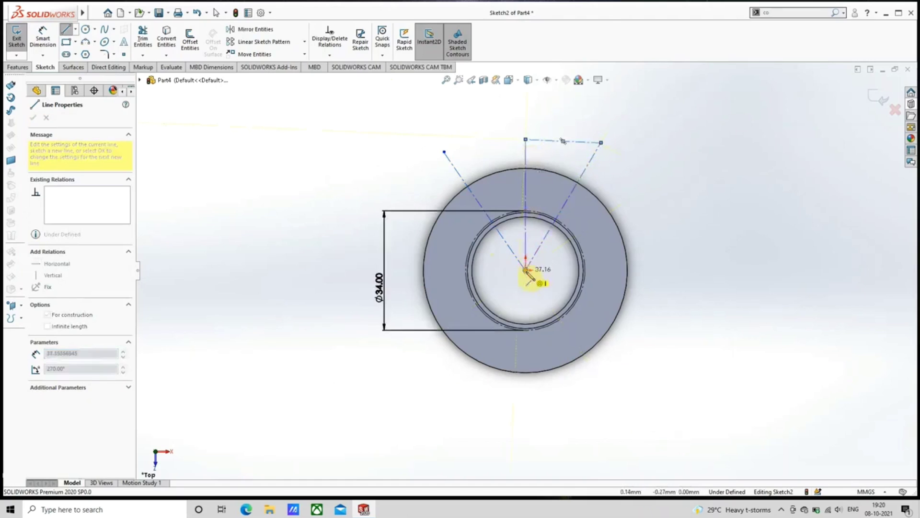
{"action": "right_click", "coordinate": [267, 211]}
{"action": "left_click", "coordinate": [292, 226]}
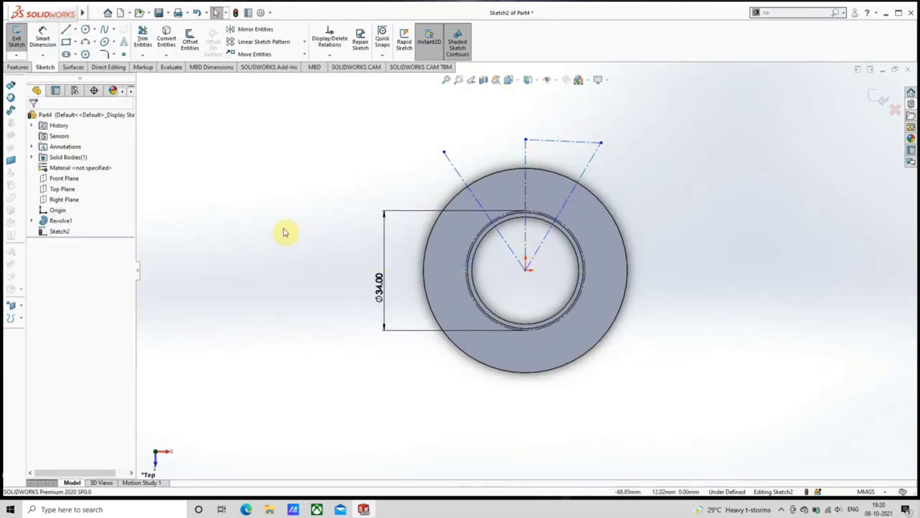
Step: Dimension the angle between the two slanted centerlines at the origin and set it to 35.28 degrees
{"action": "left_click", "coordinate": [43, 39]}
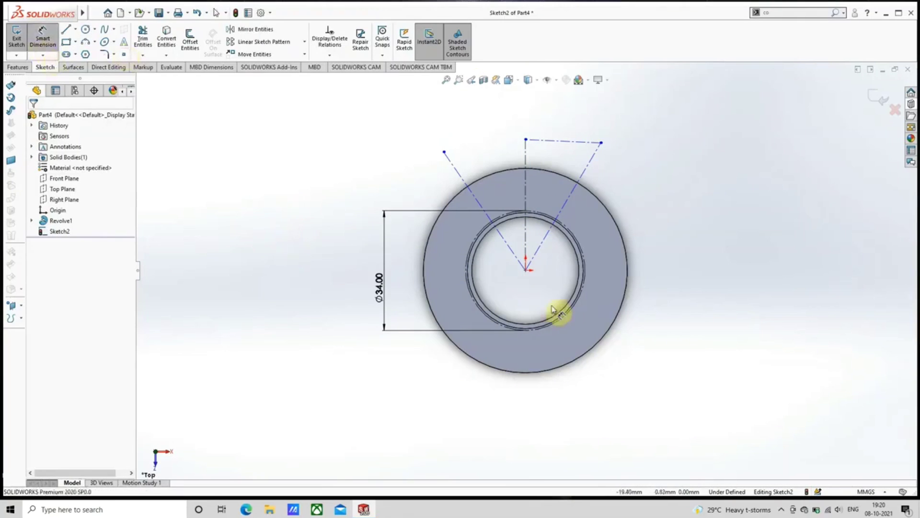
{"action": "scroll", "coordinate": [537, 282], "scroll_direction": "down", "scroll_amount": 2}
{"action": "scroll", "coordinate": [506, 265], "scroll_direction": "down", "scroll_amount": 3}
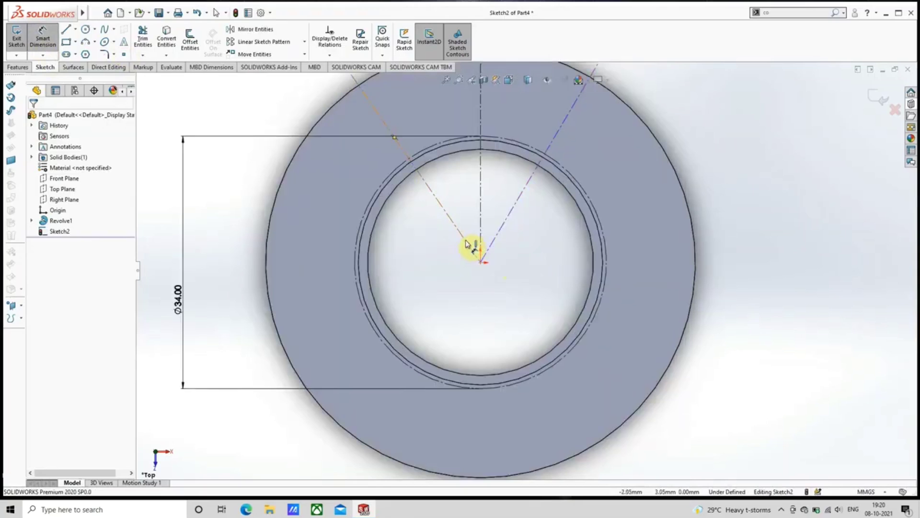
{"action": "left_click", "coordinate": [467, 244]}
{"action": "left_click", "coordinate": [501, 229]}
{"action": "left_click", "coordinate": [482, 234]}
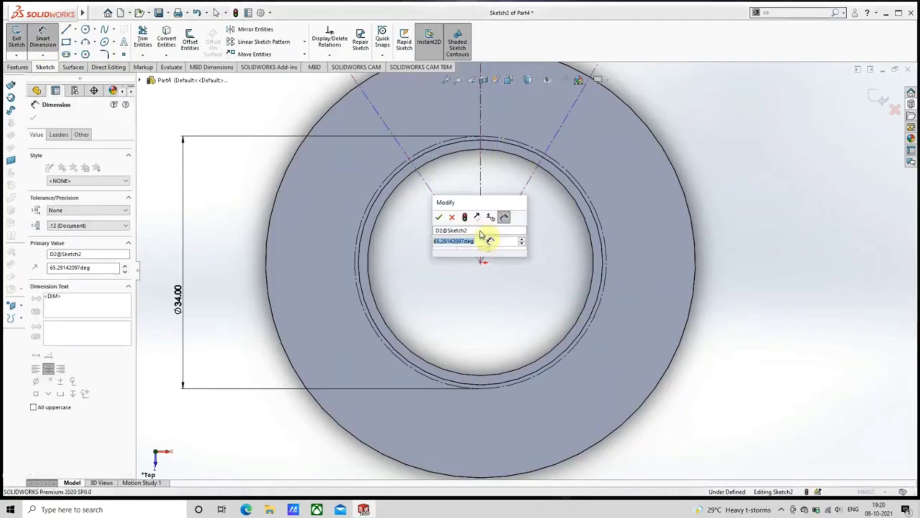
{"action": "type", "text": "3"}
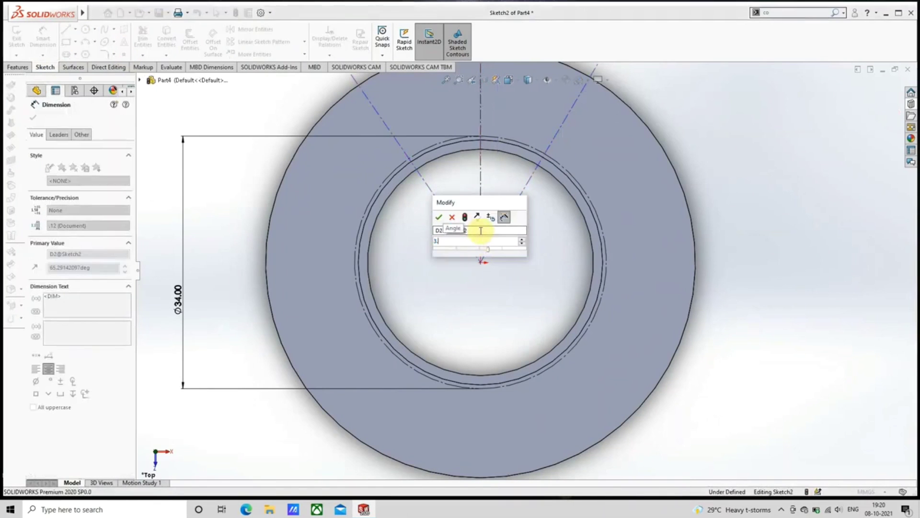
{"action": "type", "text": "5.28"}
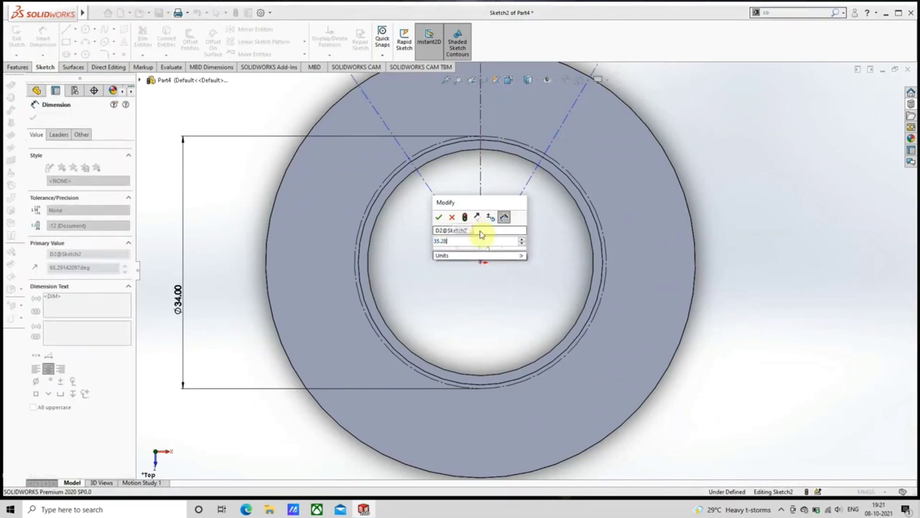
{"action": "key", "text": "Return"}
{"action": "scroll", "coordinate": [525, 228], "scroll_direction": "up", "scroll_amount": 4}
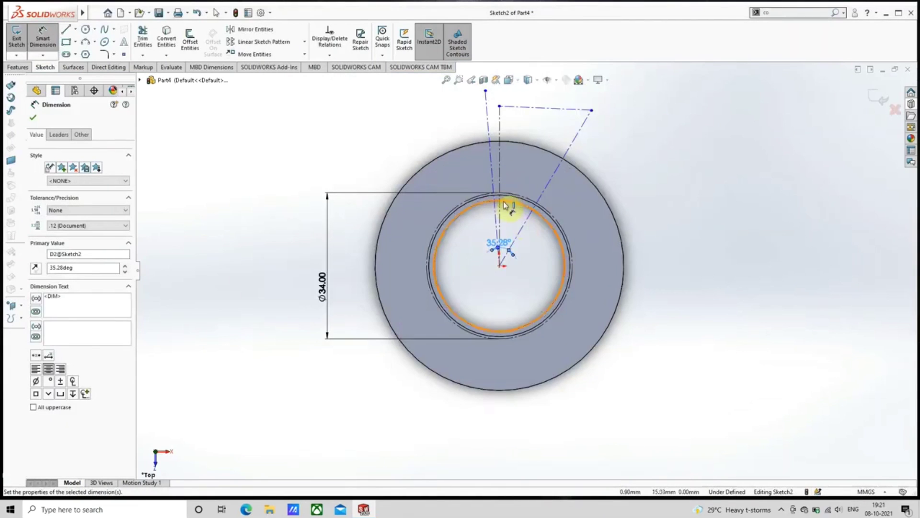
{"action": "scroll", "coordinate": [527, 199], "scroll_direction": "up", "scroll_amount": 3}
{"action": "scroll", "coordinate": [499, 181], "scroll_direction": "down", "scroll_amount": 4}
{"action": "key", "text": "Escape"}
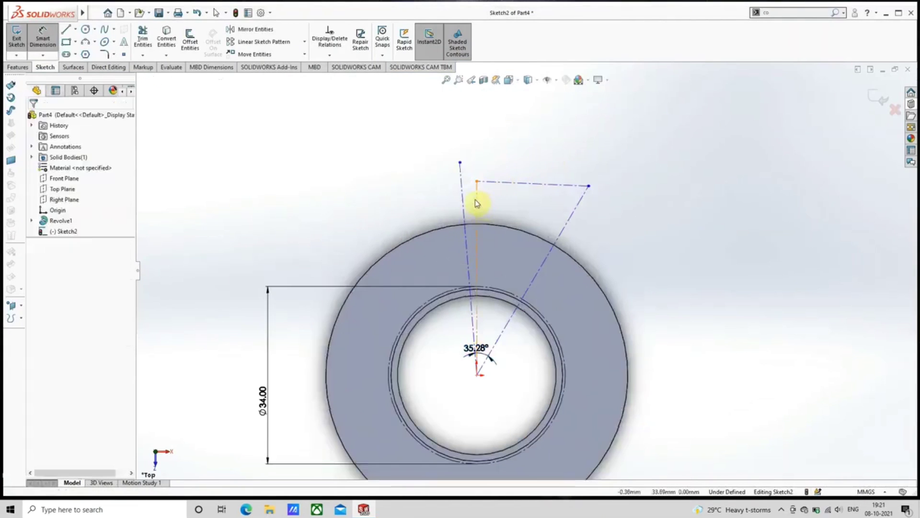
Step: Make the outer endpoints of the two slanted centerlines symmetric about the vertical centerline
{"action": "left_click", "coordinate": [460, 163]}
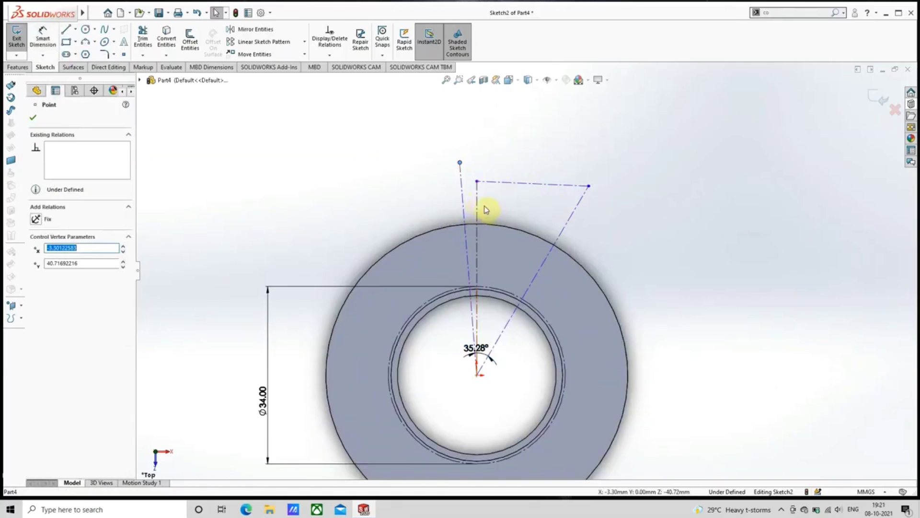
{"action": "left_click", "coordinate": [478, 208], "text": "ctrl"}
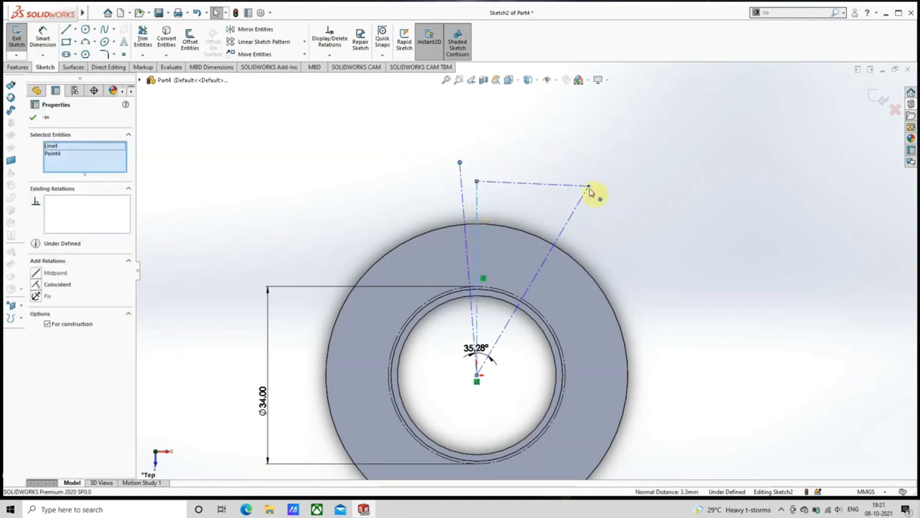
{"action": "left_click", "coordinate": [590, 187], "text": "ctrl"}
{"action": "left_click", "coordinate": [617, 145]}
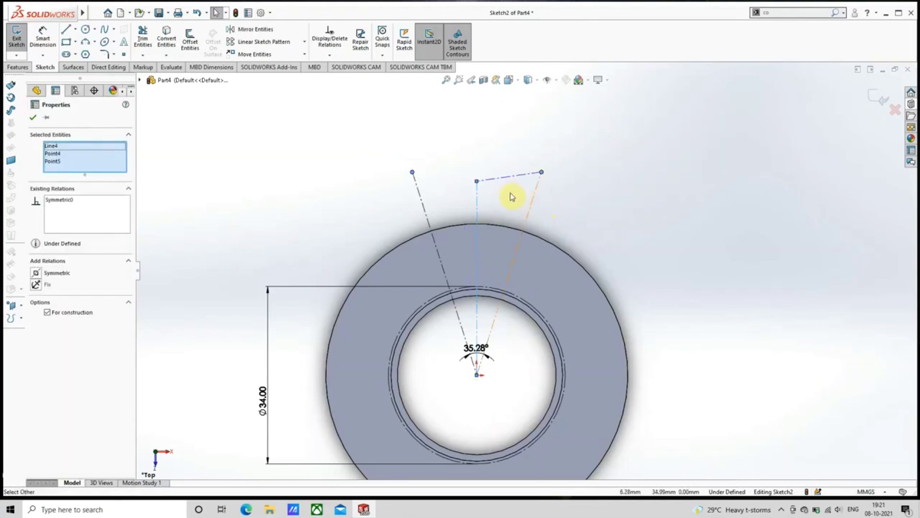
Step: Add a horizontal relation between the outer endpoints of the vertical and right-hand slanted centerlines
{"action": "left_click", "coordinate": [484, 185]}
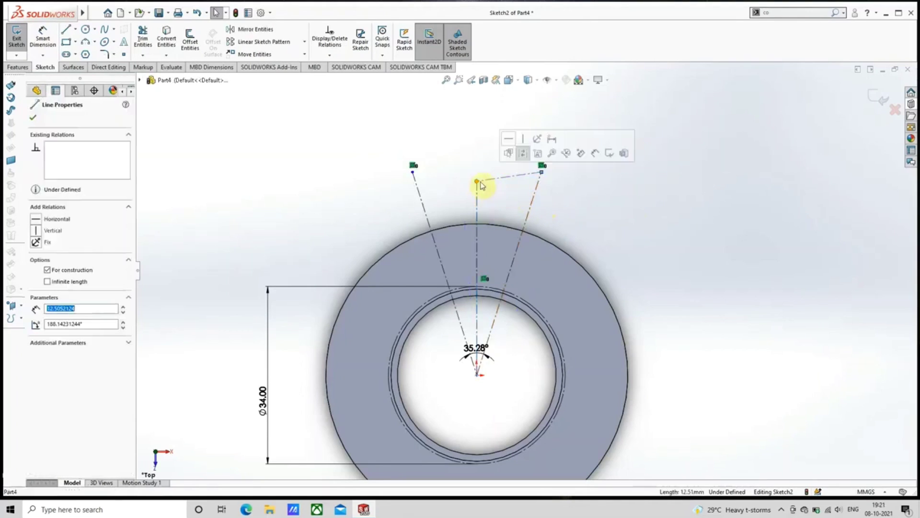
{"action": "key", "text": "Escape"}
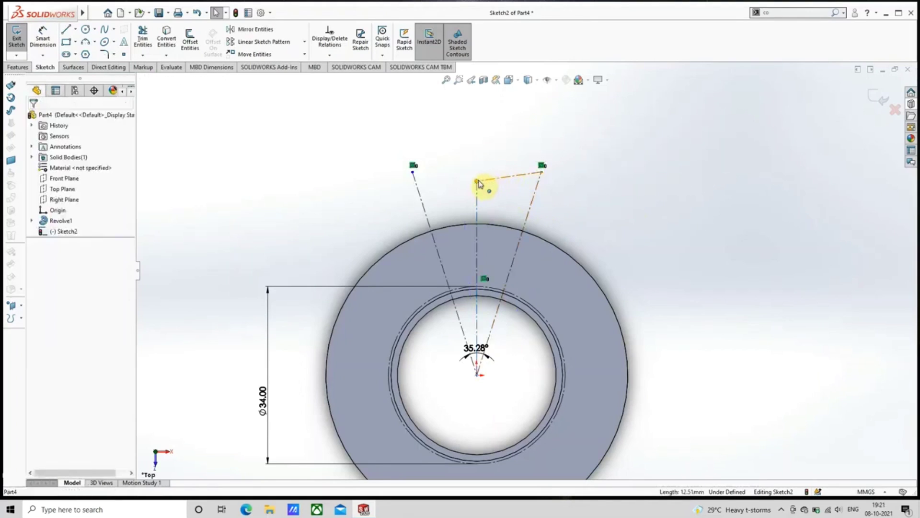
{"action": "left_click", "coordinate": [478, 182]}
{"action": "left_click", "coordinate": [541, 172], "text": "ctrl"}
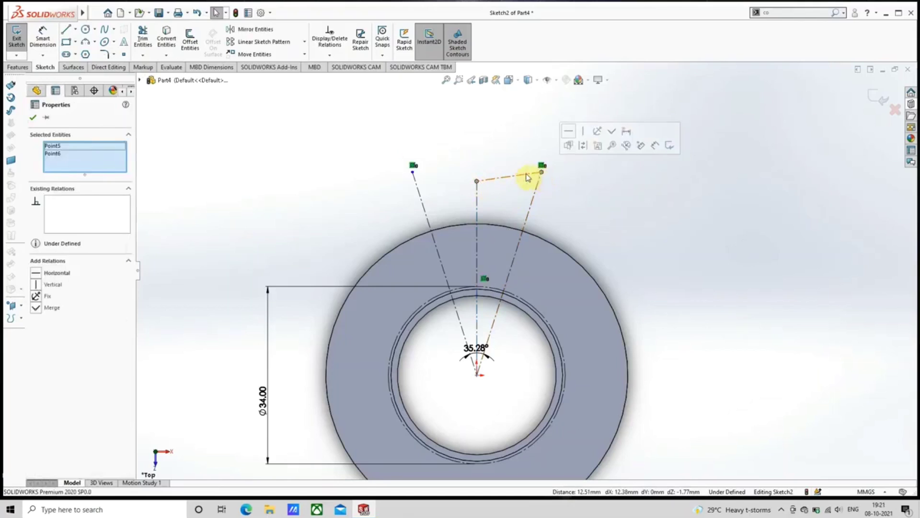
{"action": "left_click", "coordinate": [568, 130]}
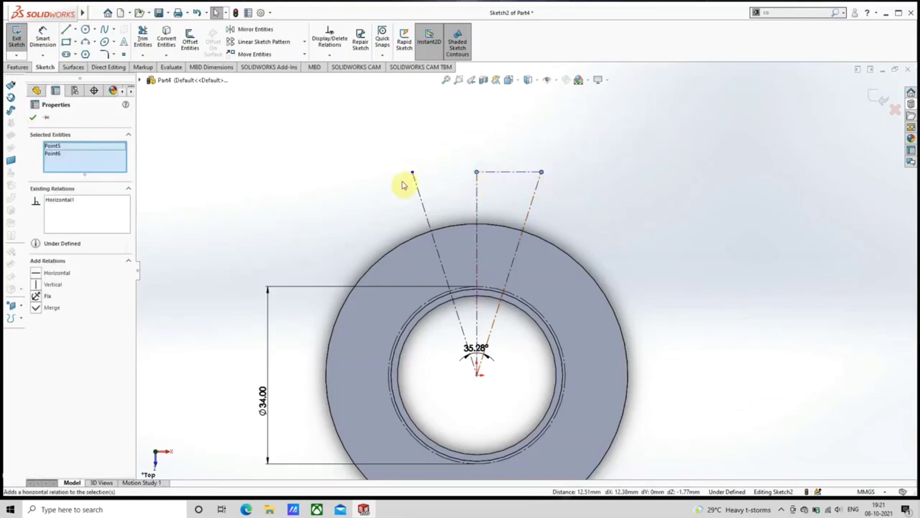
{"action": "key", "text": "Escape"}
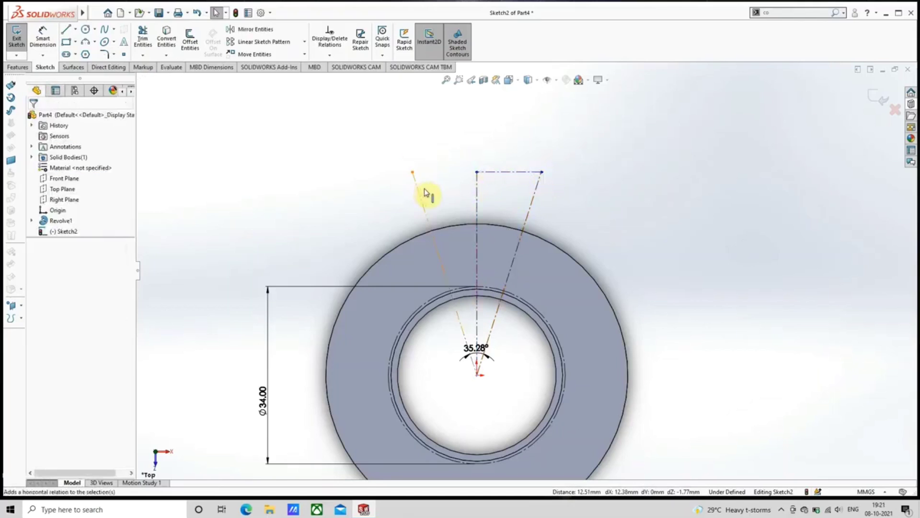
{"action": "left_click", "coordinate": [85, 29]}
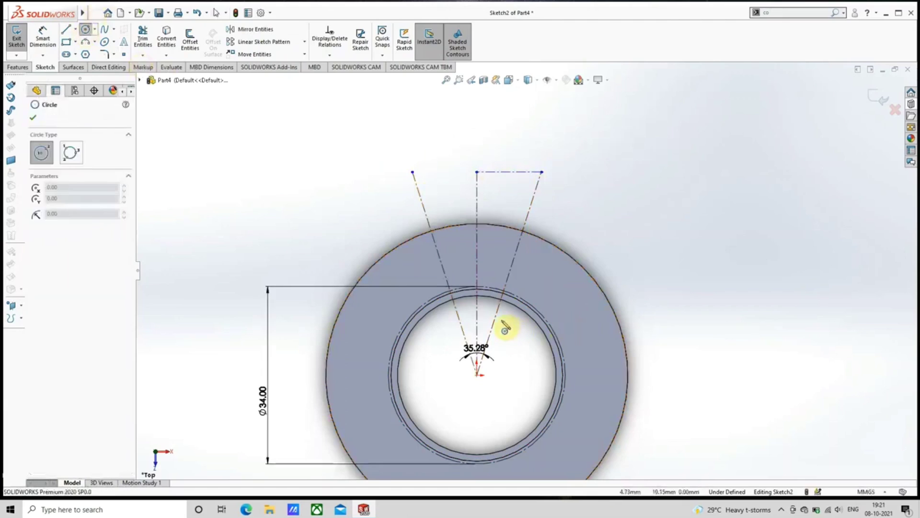
{"action": "scroll", "coordinate": [504, 322], "scroll_direction": "down", "scroll_amount": 2}
{"action": "scroll", "coordinate": [448, 295], "scroll_direction": "down", "scroll_amount": 2}
{"action": "scroll", "coordinate": [412, 261], "scroll_direction": "down", "scroll_amount": 1}
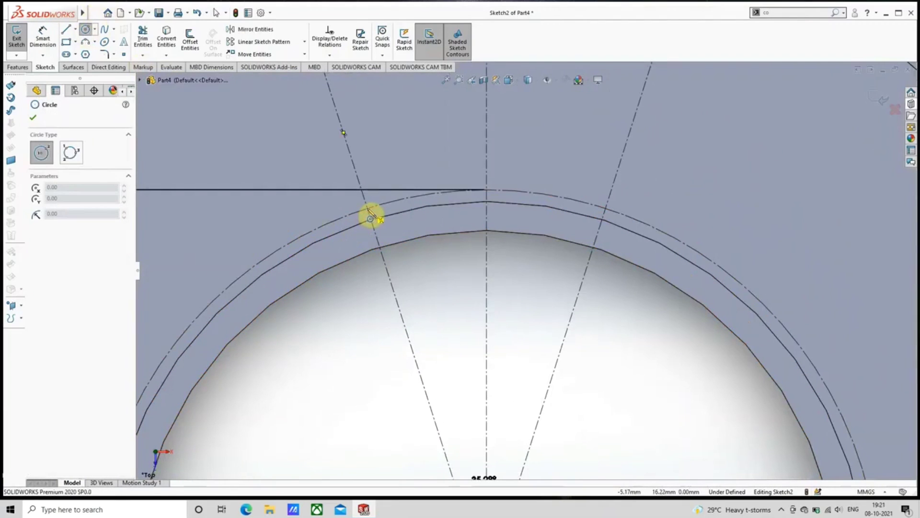
{"action": "left_click", "coordinate": [369, 210]}
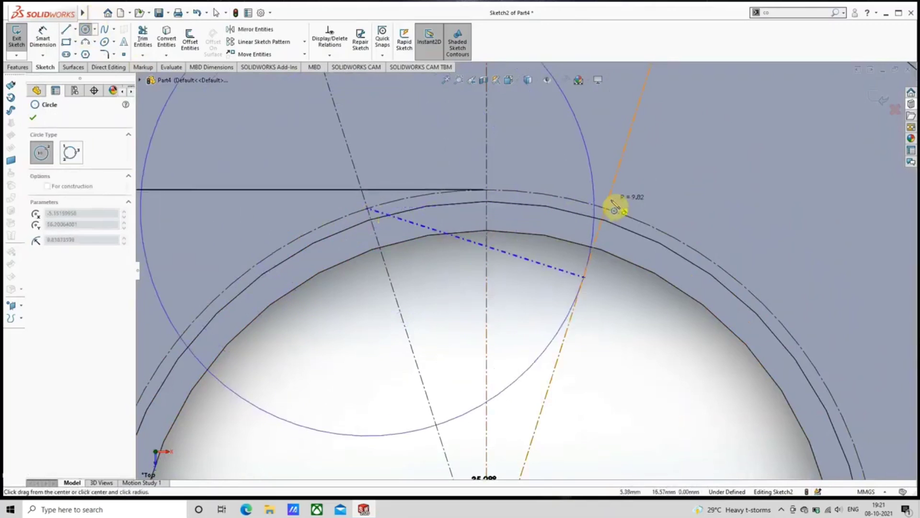
{"action": "key", "text": "Escape"}
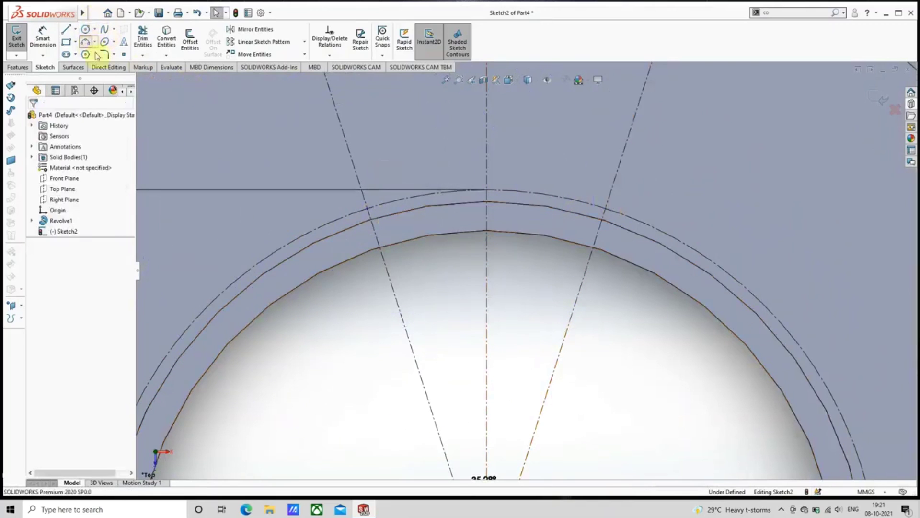
Step: Sketch two three-point arcs between the slanted centerlines, one along the 34 mm construction circle and one along the flange's outer edge
{"action": "left_click", "coordinate": [86, 41]}
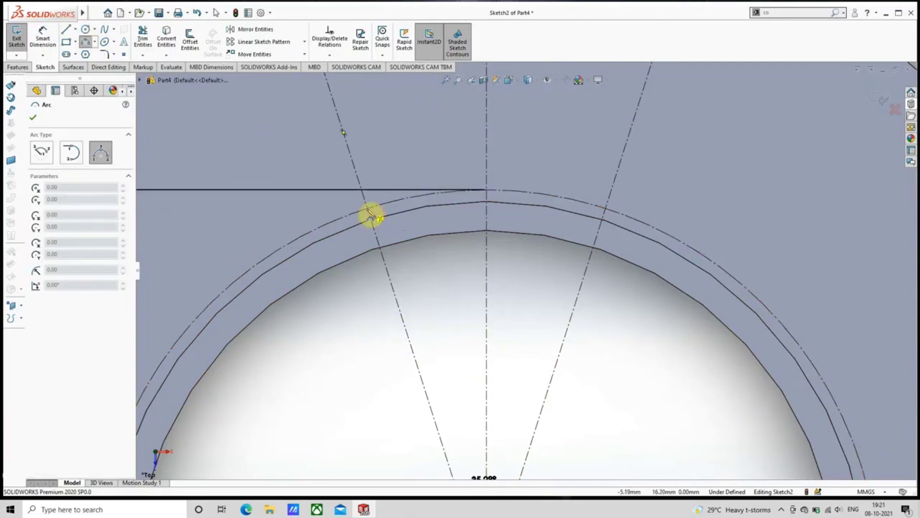
{"action": "left_click", "coordinate": [373, 215]}
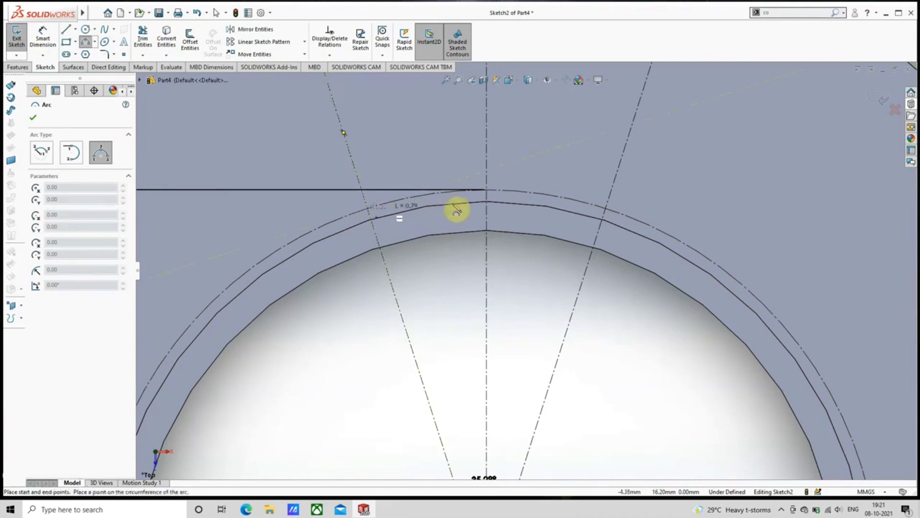
{"action": "left_click", "coordinate": [607, 210]}
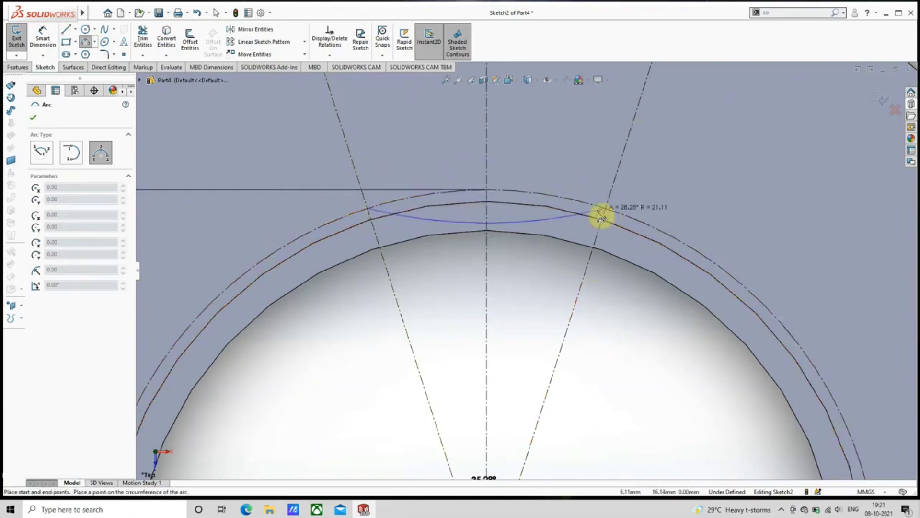
{"action": "left_click", "coordinate": [486, 190]}
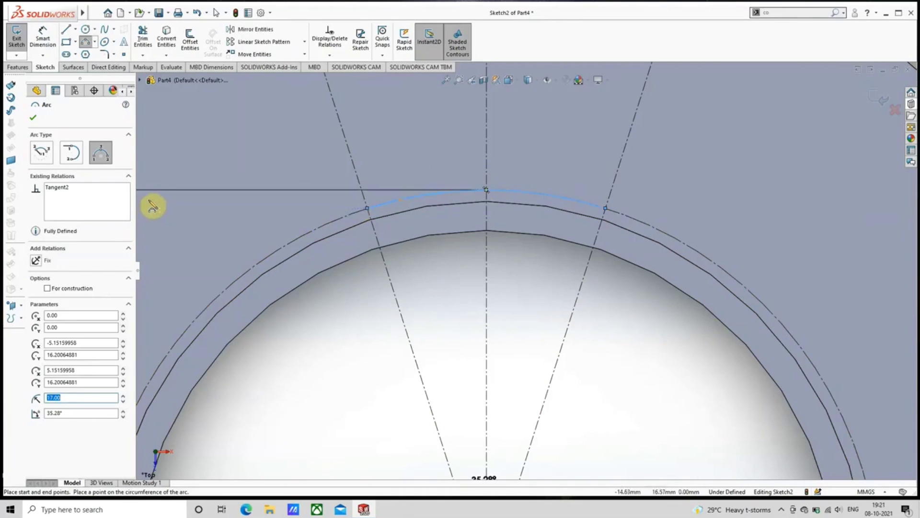
{"action": "scroll", "coordinate": [525, 270], "scroll_direction": "up", "scroll_amount": 4}
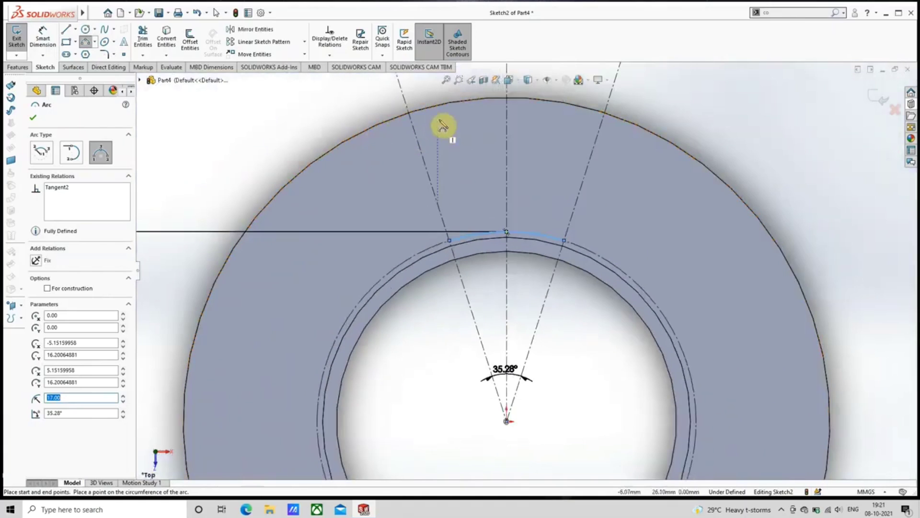
{"action": "left_click", "coordinate": [413, 120]}
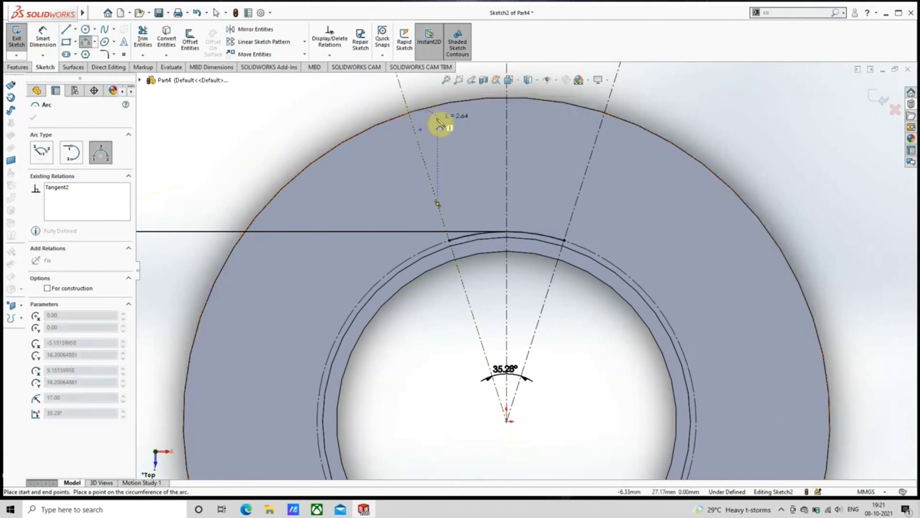
{"action": "left_click", "coordinate": [606, 114]}
{"action": "left_click", "coordinate": [507, 98]}
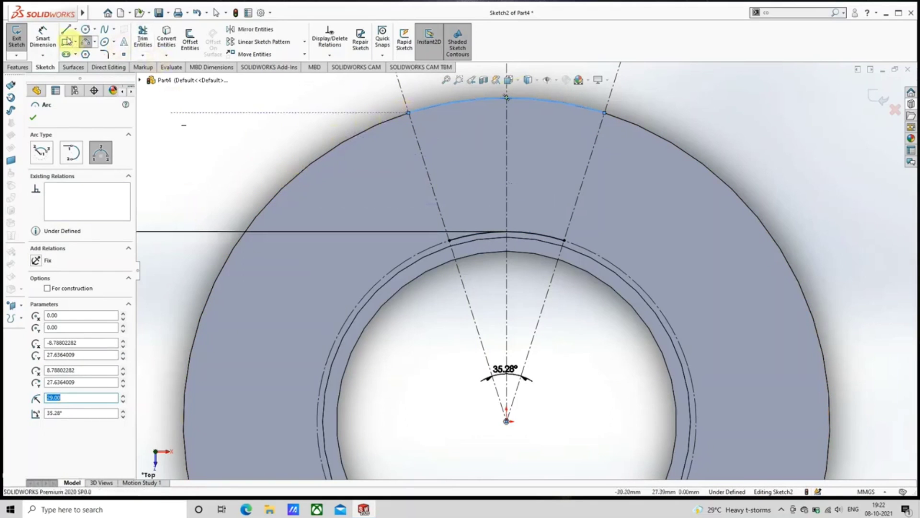
Step: Close the wedge profile with two lines along the slanted centerlines, joining the ends of the inner and outer arcs
{"action": "left_click", "coordinate": [65, 29]}
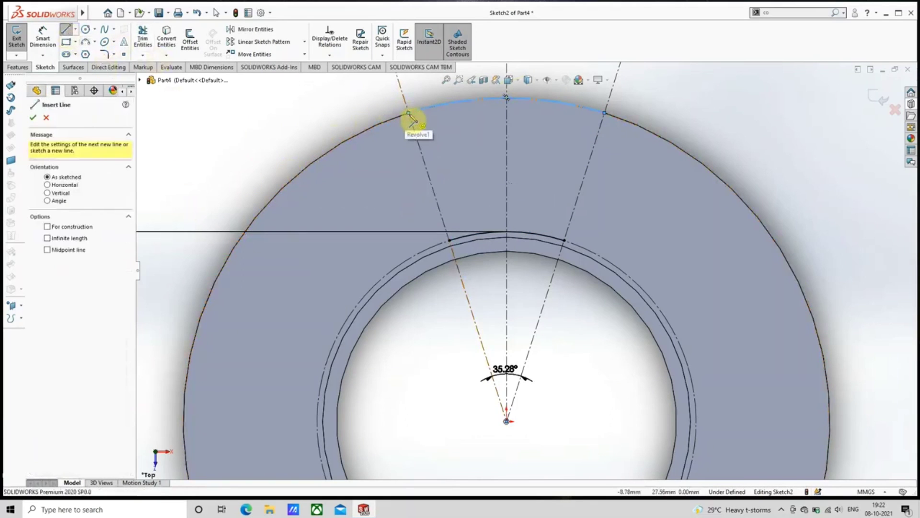
{"action": "left_click_drag", "start_coordinate": [409, 113], "coordinate": [449, 240]}
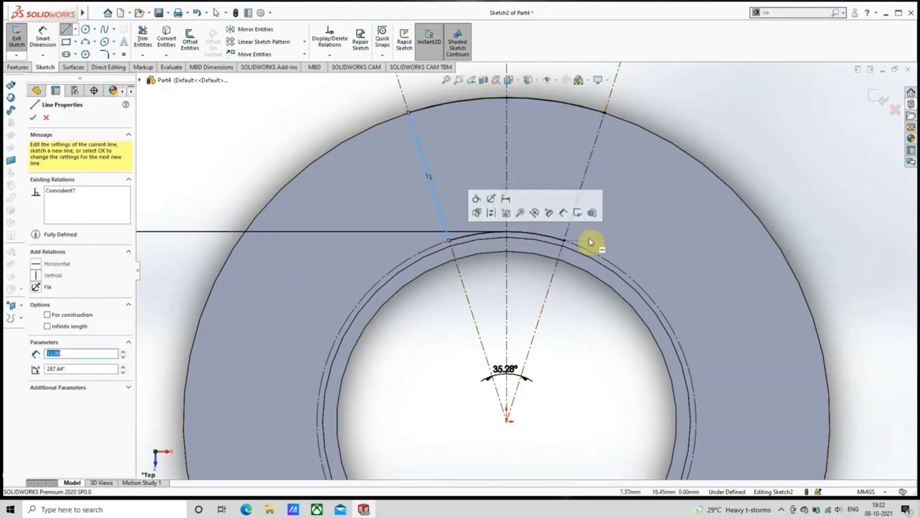
{"action": "left_click_drag", "start_coordinate": [565, 241], "coordinate": [605, 114]}
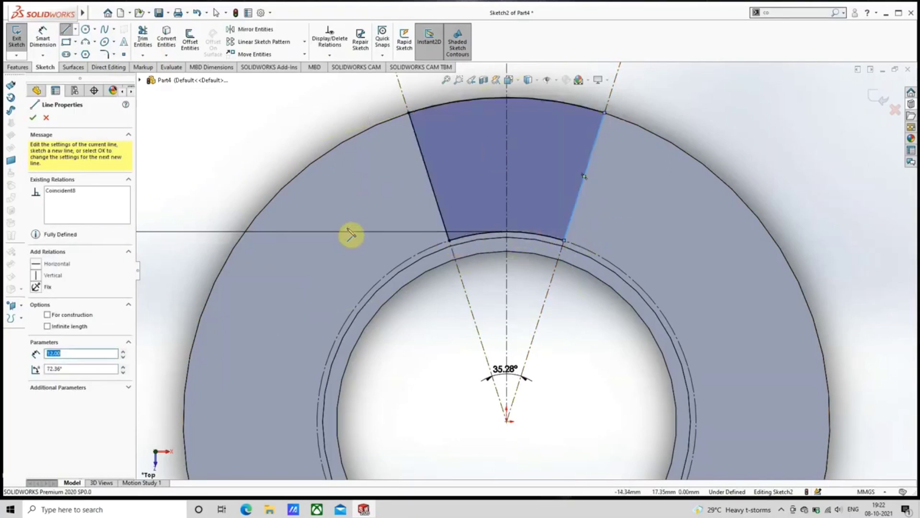
{"action": "left_click", "coordinate": [34, 119]}
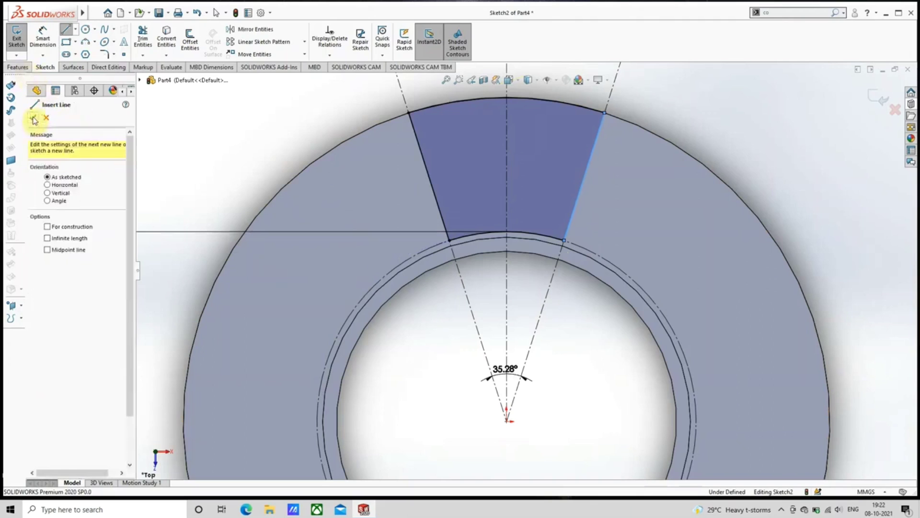
Step: Extrude the wedge profile outward from the flange face to a blind depth of 13 mm, merged with the ring
{"action": "left_click", "coordinate": [18, 67]}
{"action": "left_click", "coordinate": [20, 39]}
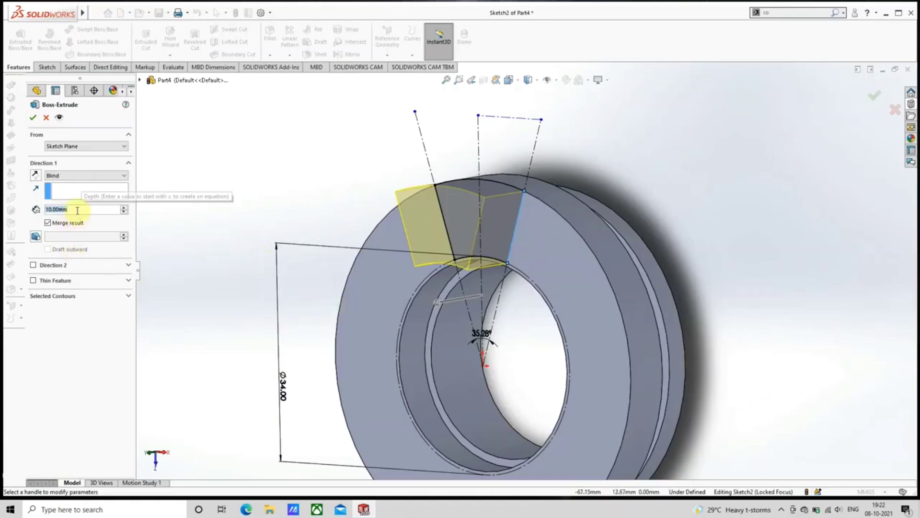
{"action": "type", "text": "13"}
{"action": "key", "text": "Return"}
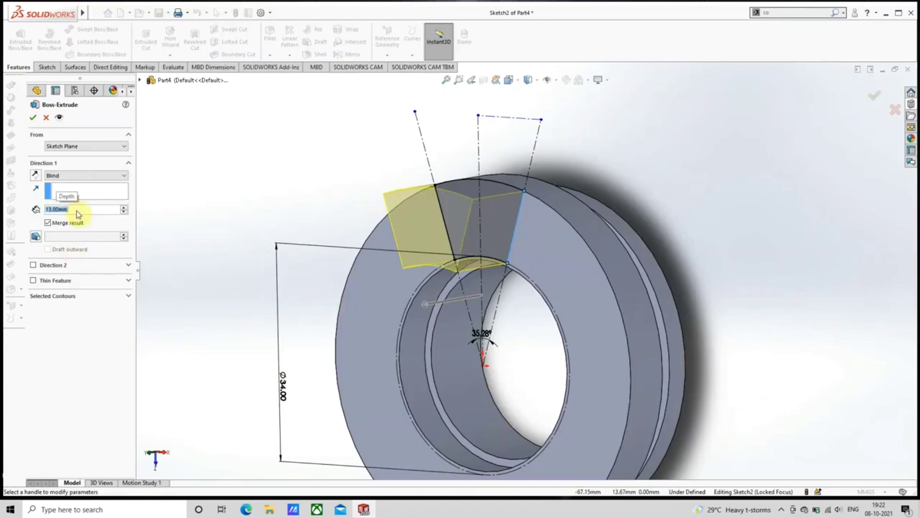
{"action": "left_click", "coordinate": [32, 117]}
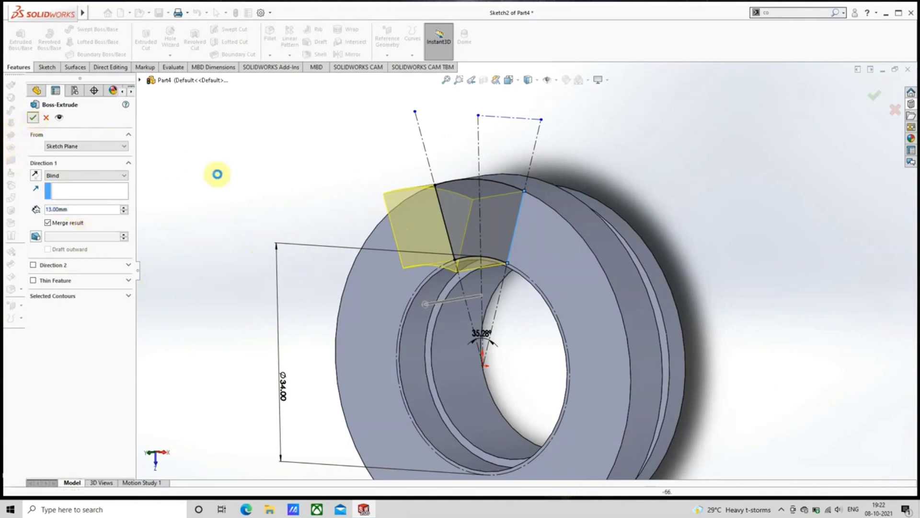
{"action": "left_click", "coordinate": [247, 185]}
{"action": "scroll", "coordinate": [257, 227], "scroll_direction": "up", "scroll_amount": 1}
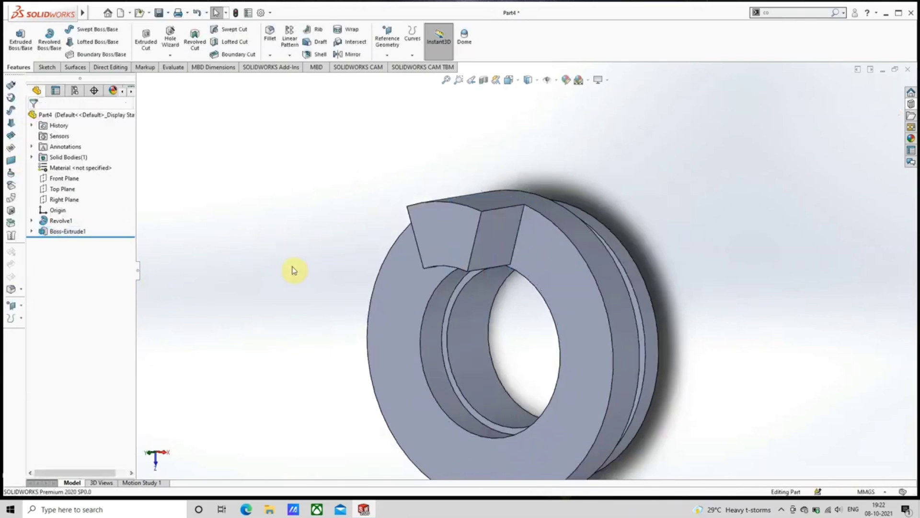
{"action": "scroll", "coordinate": [293, 269], "scroll_direction": "up", "scroll_amount": 1}
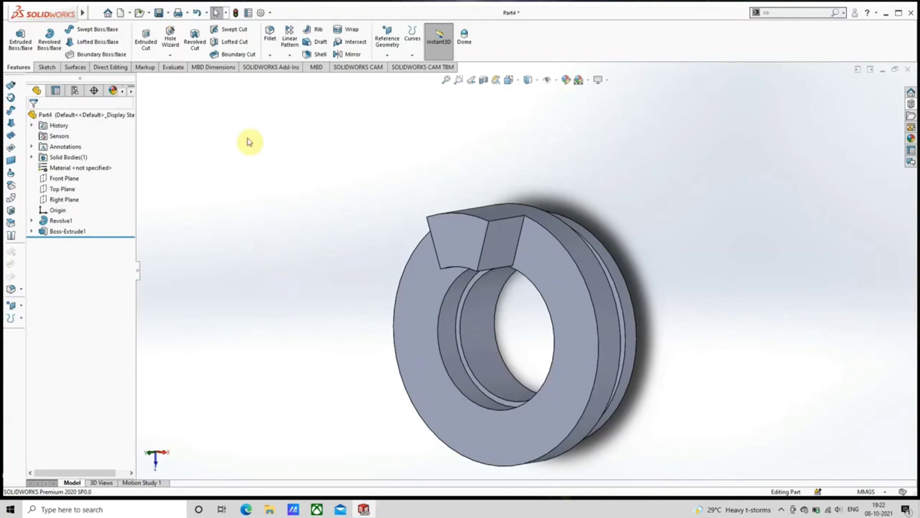
Step: Chamfer the two slanted side edges of the wedge tooth's top face by 2 mm at 45 degrees
{"action": "left_click", "coordinate": [270, 55]}
{"action": "left_click", "coordinate": [289, 79]}
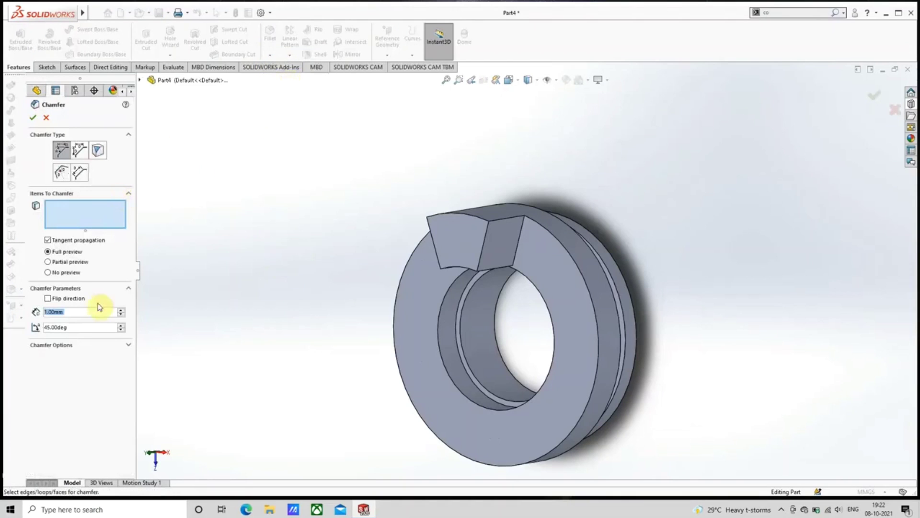
{"action": "type", "text": "2"}
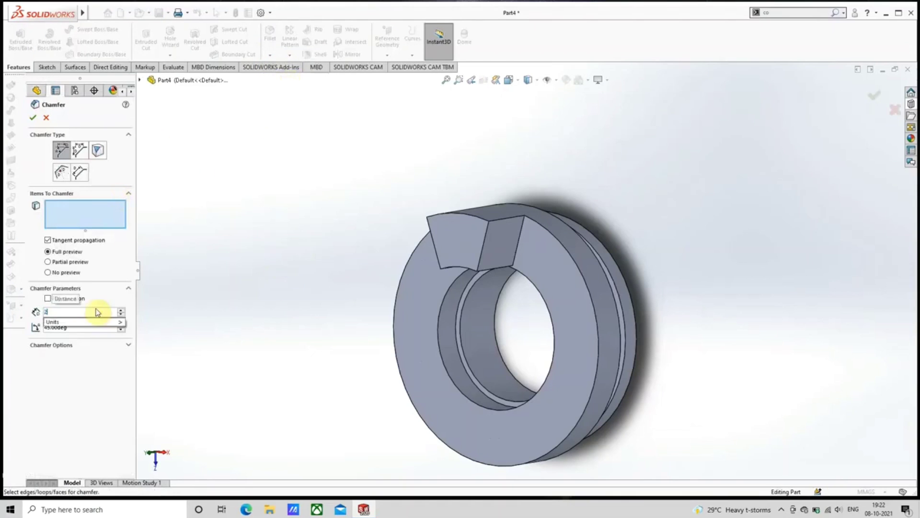
{"action": "key", "text": "Return"}
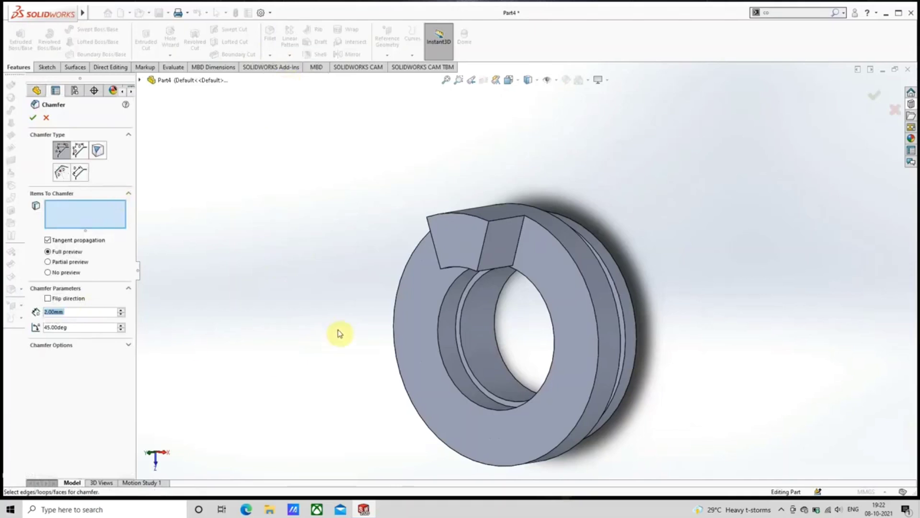
{"action": "left_click", "coordinate": [484, 258]}
{"action": "middle_click_drag", "start_coordinate": [484, 257], "coordinate": [503, 267]}
{"action": "left_click", "coordinate": [506, 264]}
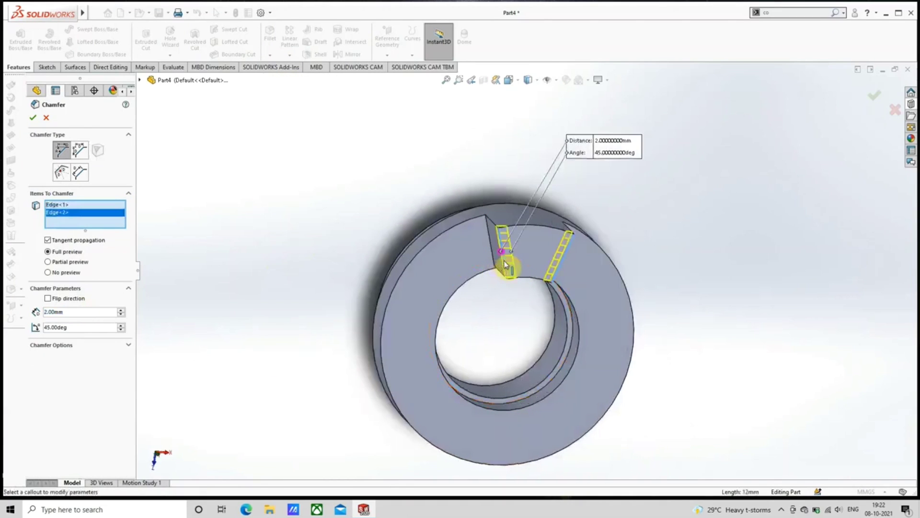
{"action": "left_click", "coordinate": [33, 118]}
Step: Circular-pattern the wedge extrusion and its chamfer about the flange's outer cylindrical face, with 6 equally spaced instances over 360 degrees
{"action": "left_click", "coordinate": [290, 54]}
{"action": "left_click", "coordinate": [305, 77]}
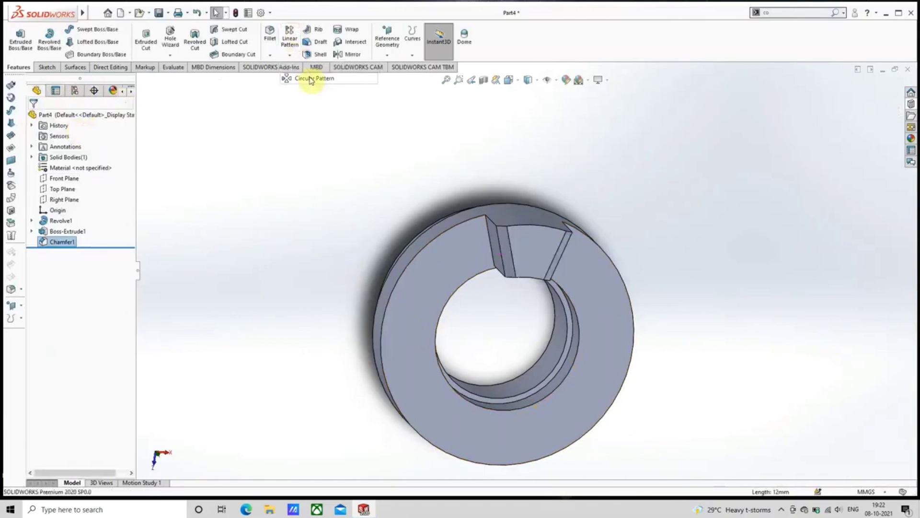
{"action": "middle_click_drag", "start_coordinate": [433, 282], "coordinate": [417, 269]}
{"action": "left_click", "coordinate": [438, 277]}
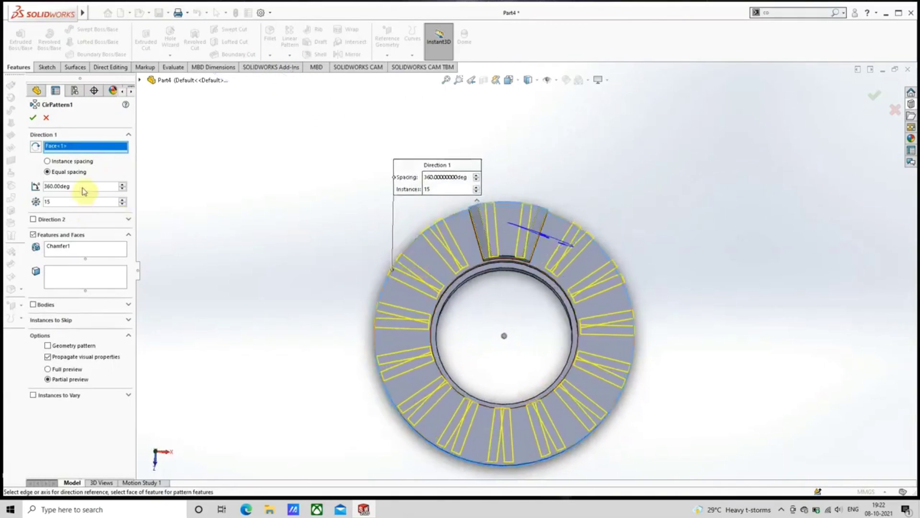
{"action": "left_click", "coordinate": [102, 252]}
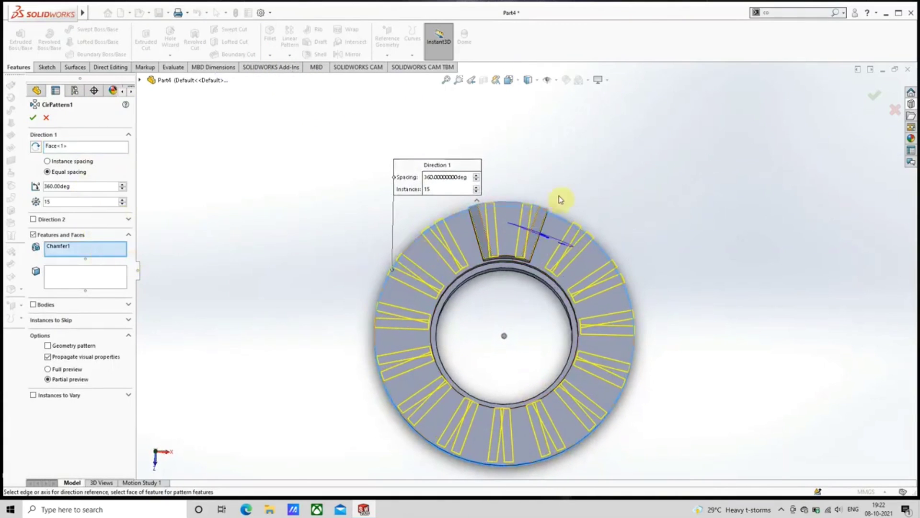
{"action": "middle_click_drag", "start_coordinate": [558, 197], "coordinate": [438, 258]}
{"action": "left_click", "coordinate": [494, 257]}
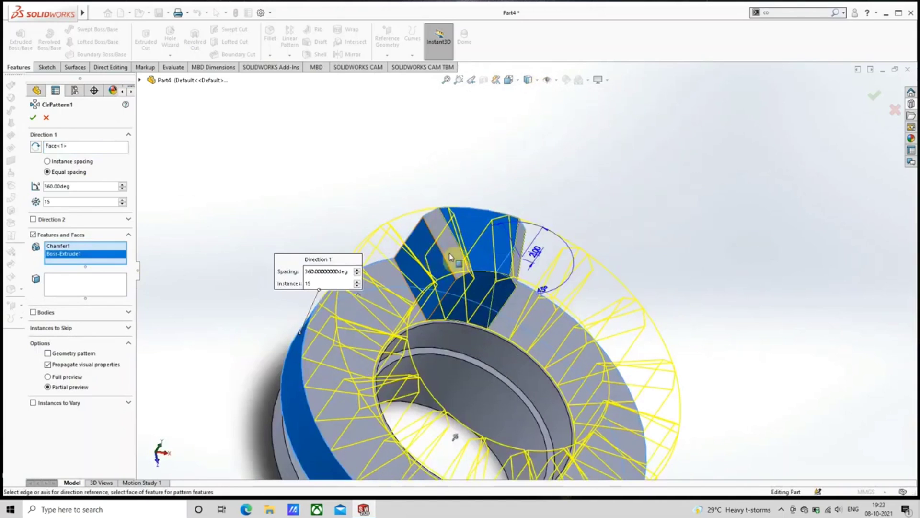
{"action": "left_click", "coordinate": [500, 269]}
{"action": "middle_click_drag", "start_coordinate": [500, 269], "coordinate": [467, 249]}
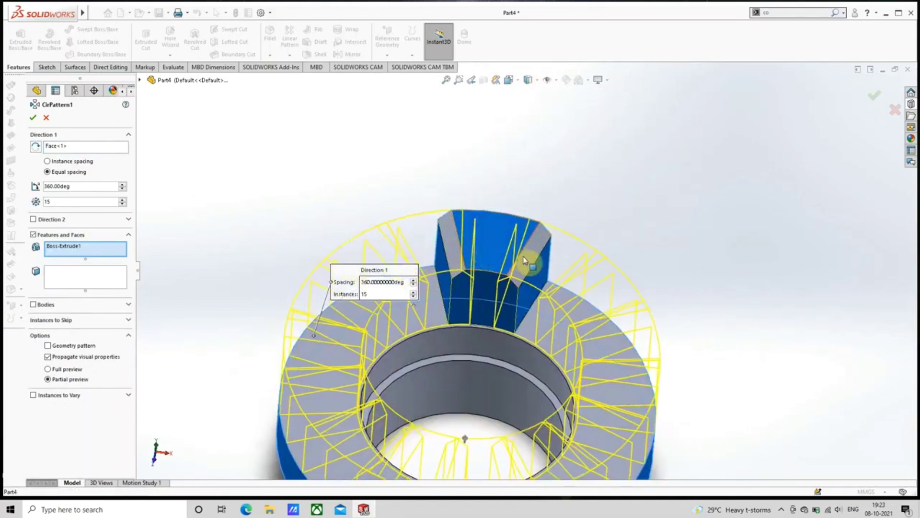
{"action": "left_click", "coordinate": [525, 260]}
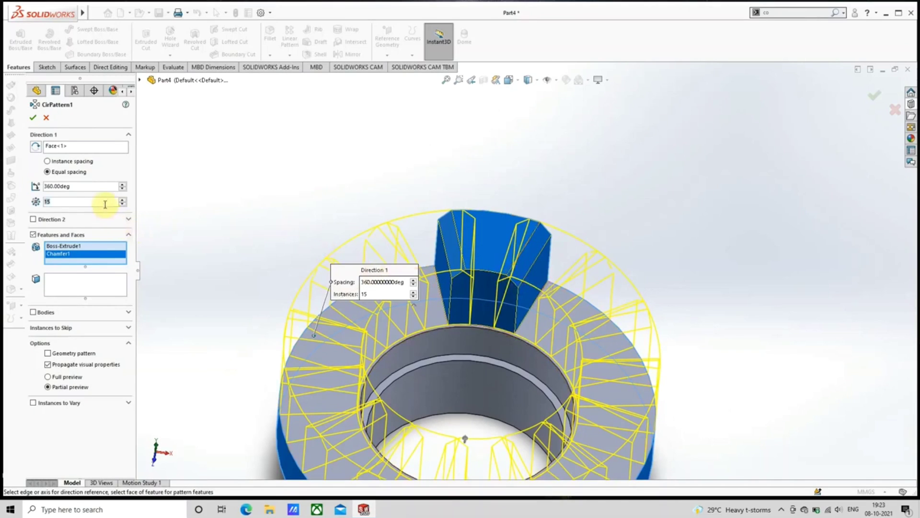
{"action": "type", "text": "6"}
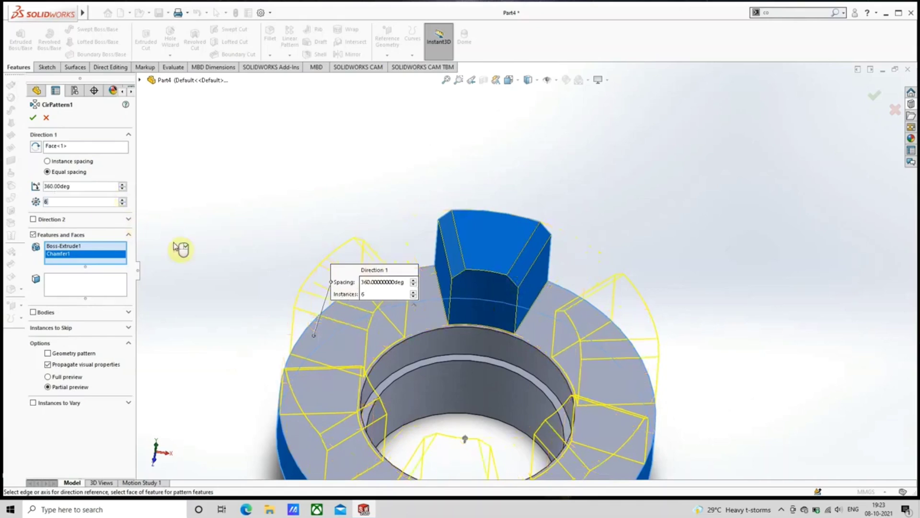
{"action": "left_click", "coordinate": [33, 117]}
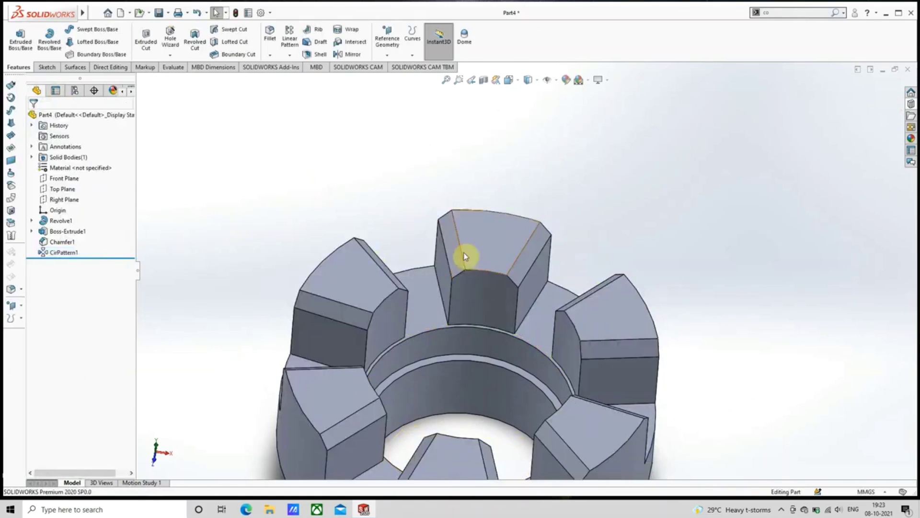
Step: Chamfer the toothed flange's rear outer edge and the smaller collar's rear outer edge by 2 mm at 45 degrees
{"action": "scroll", "coordinate": [465, 256], "scroll_direction": "up", "scroll_amount": 3}
{"action": "middle_click_drag", "start_coordinate": [470, 248], "coordinate": [420, 290]}
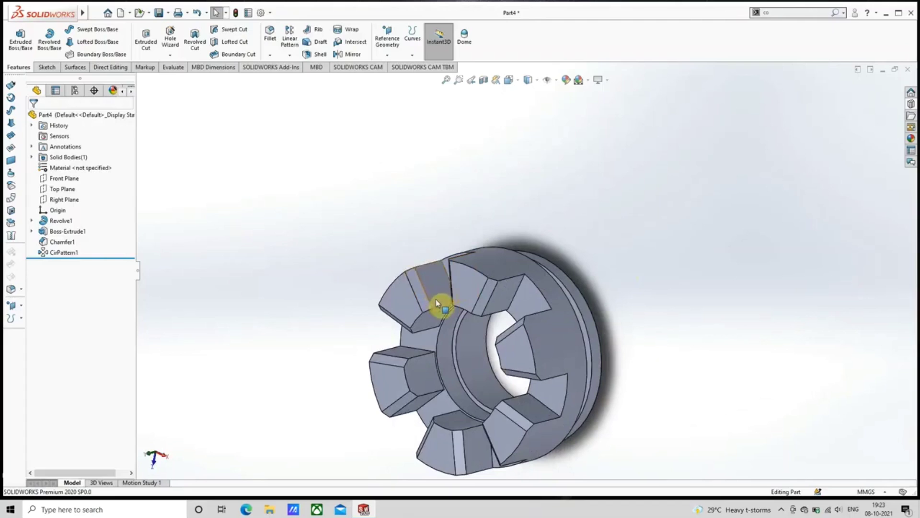
{"action": "left_click", "coordinate": [270, 55]}
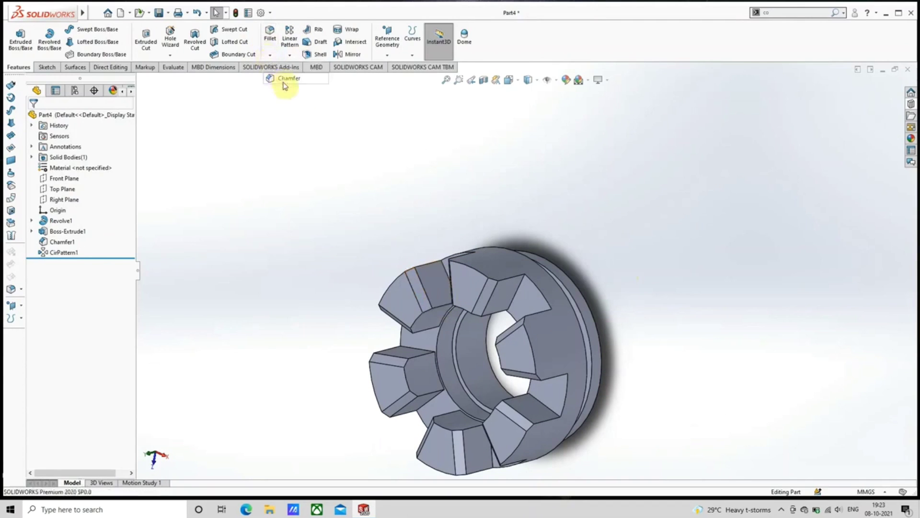
{"action": "left_click", "coordinate": [285, 79]}
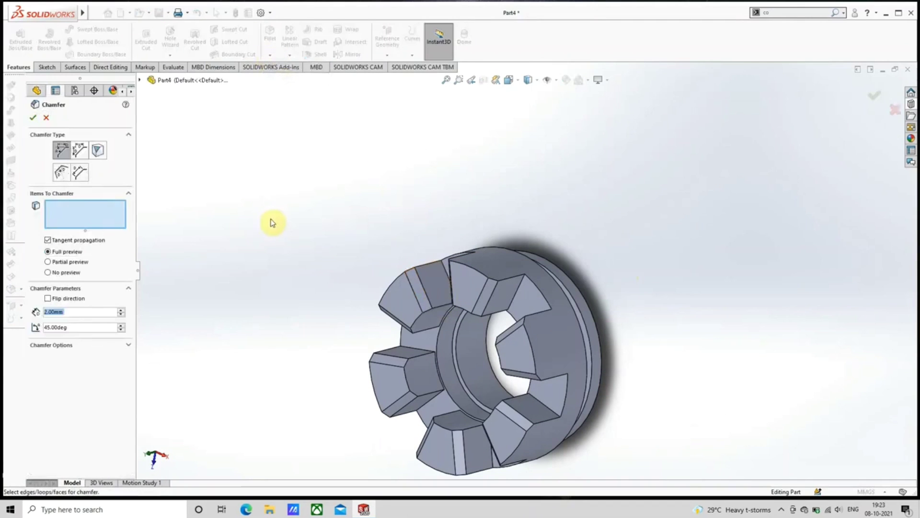
{"action": "middle_click_drag", "start_coordinate": [330, 268], "coordinate": [263, 249]}
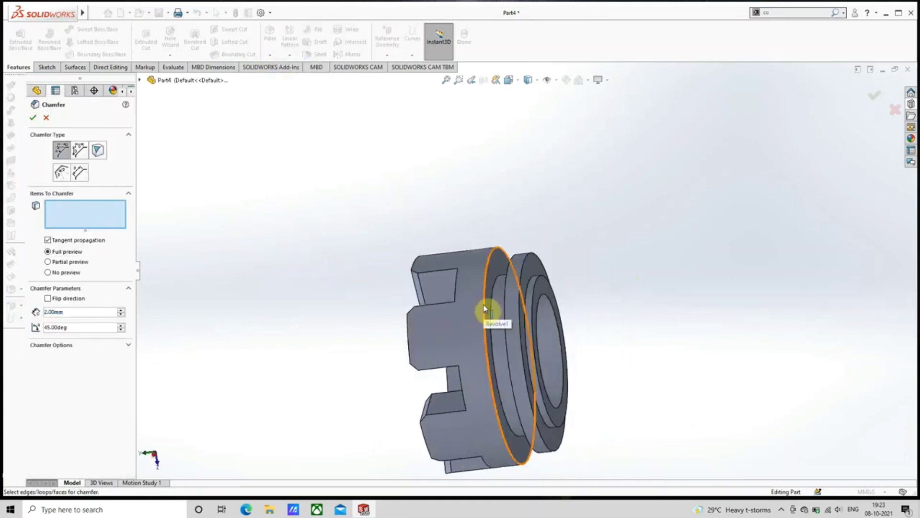
{"action": "left_click", "coordinate": [485, 308]}
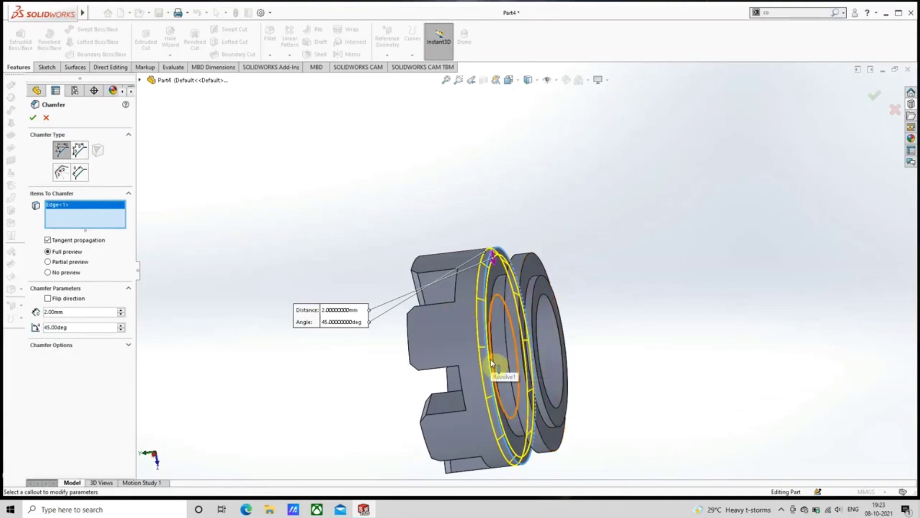
{"action": "middle_click_drag", "start_coordinate": [544, 339], "coordinate": [548, 275]}
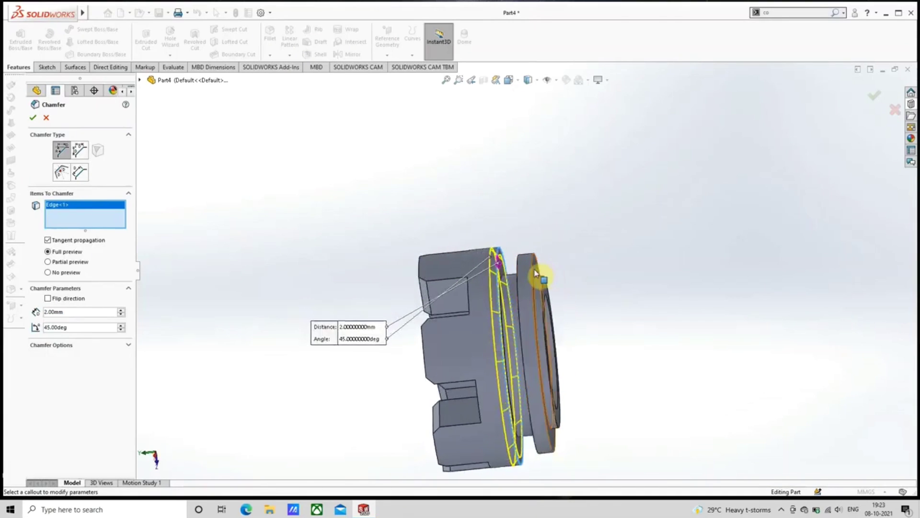
{"action": "left_click", "coordinate": [539, 272]}
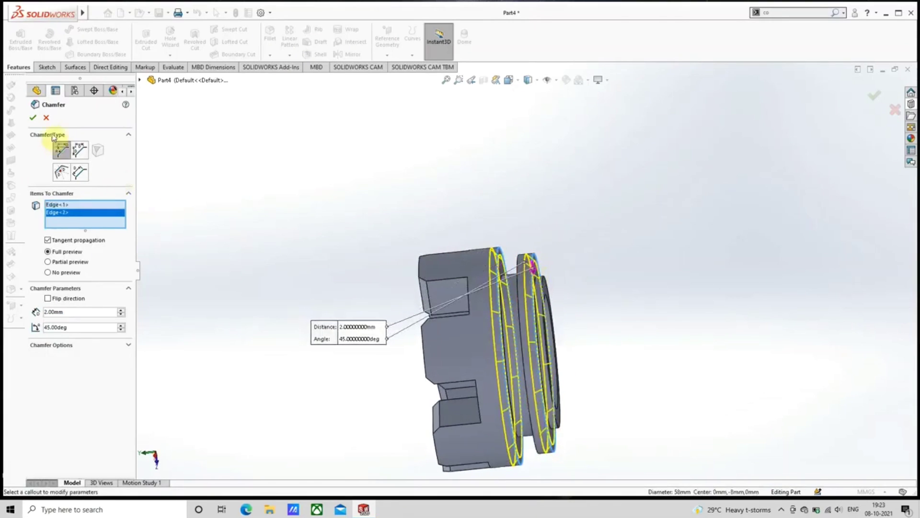
{"action": "left_click", "coordinate": [33, 117]}
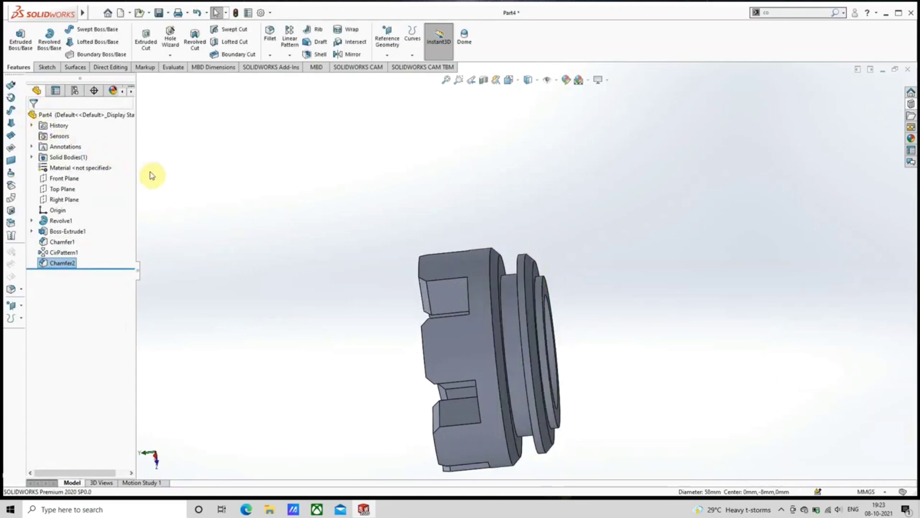
Step: Fillet the toothed flange's outer cylindrical face with a 1 mm radius to round its bordering edges
{"action": "left_click", "coordinate": [188, 189]}
{"action": "left_click", "coordinate": [269, 38]}
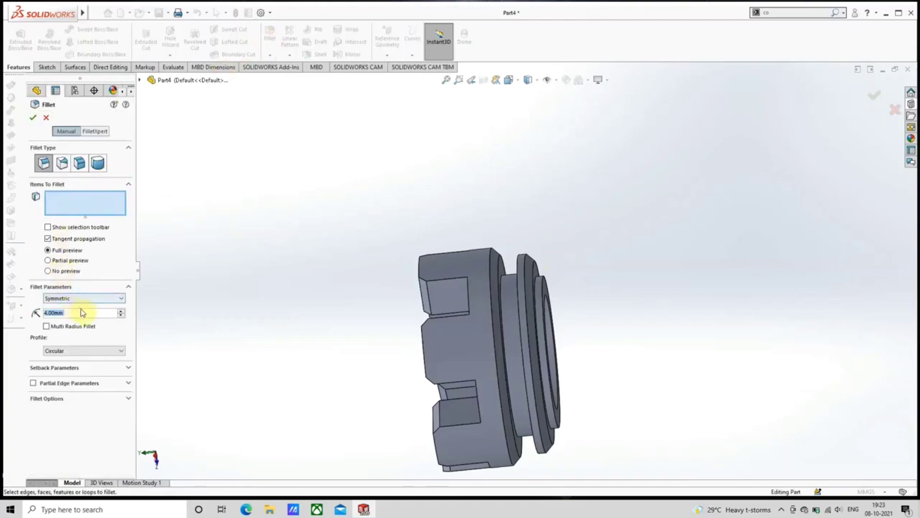
{"action": "type", "text": "1"}
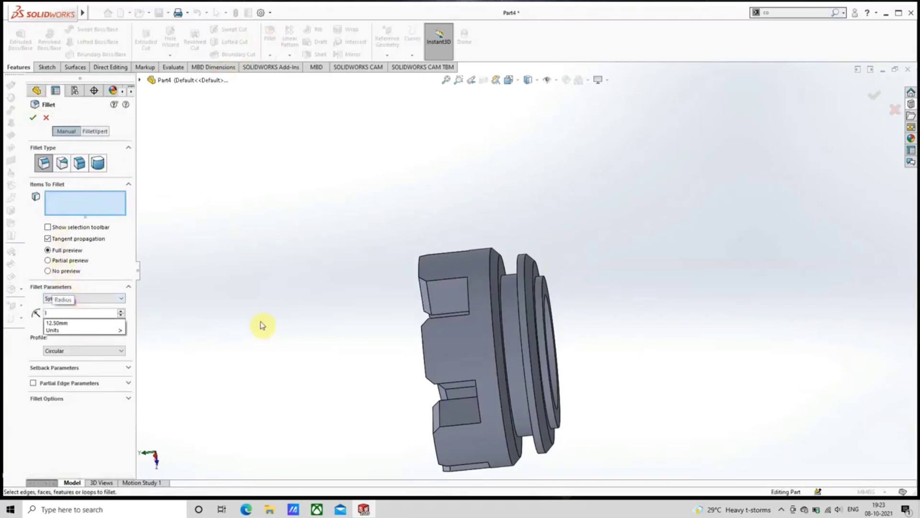
{"action": "left_click", "coordinate": [433, 349]}
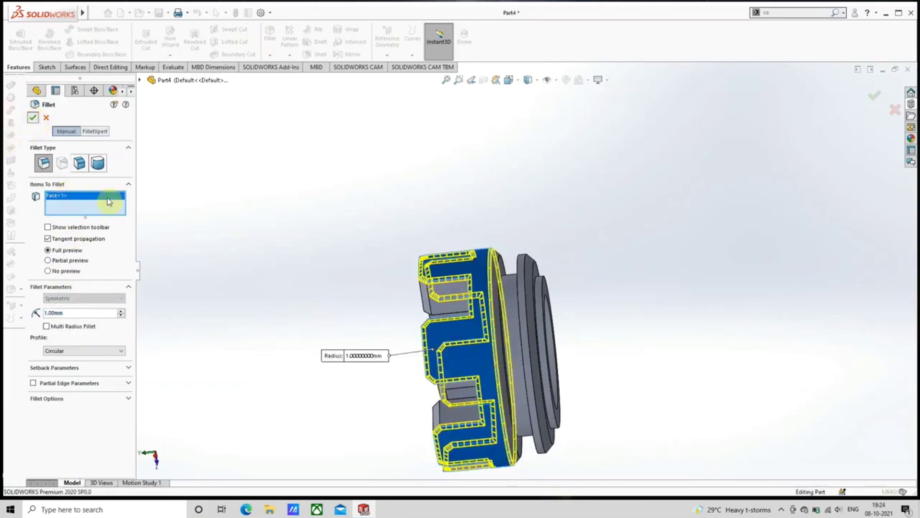
{"action": "left_click", "coordinate": [33, 117]}
Step: Fillet the ring-shaped end face around the bore, opposite the teeth, with a 1 mm radius
{"action": "middle_click_drag", "start_coordinate": [401, 253], "coordinate": [434, 215]}
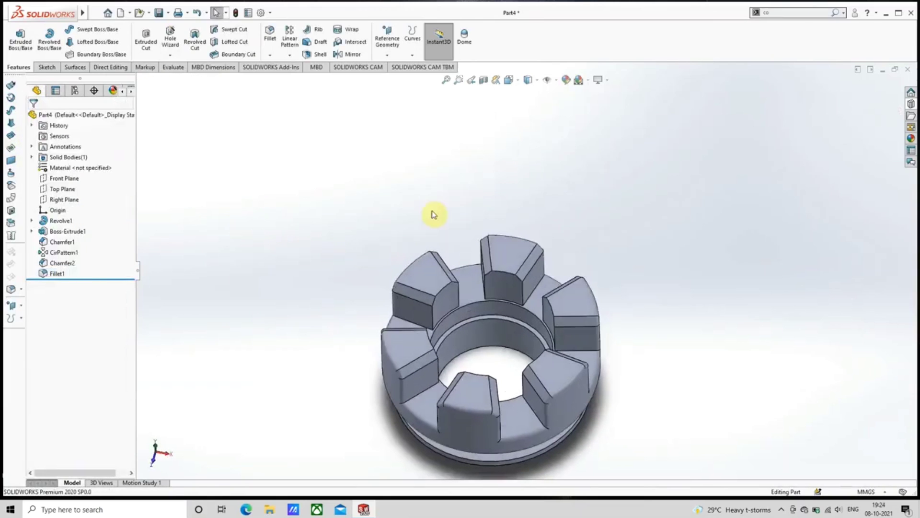
{"action": "middle_click_drag", "start_coordinate": [503, 255], "coordinate": [600, 211]}
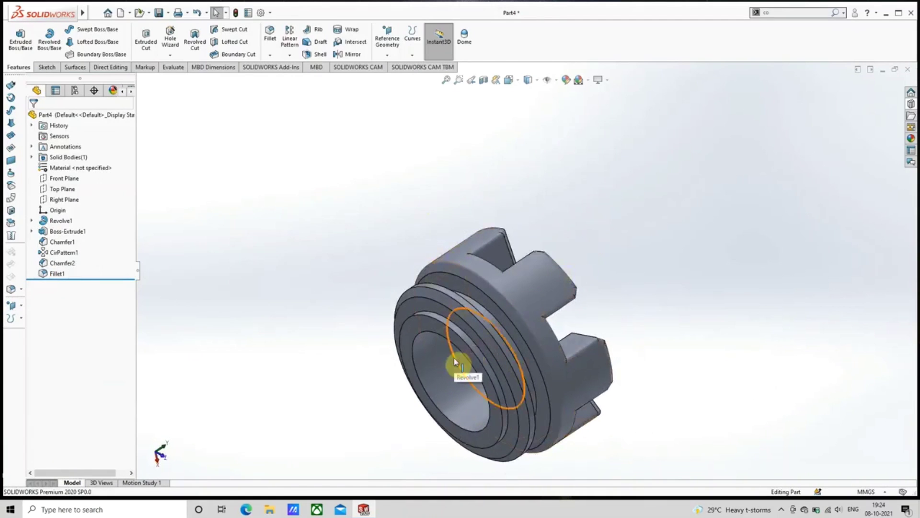
{"action": "middle_click_drag", "start_coordinate": [454, 361], "coordinate": [457, 330]}
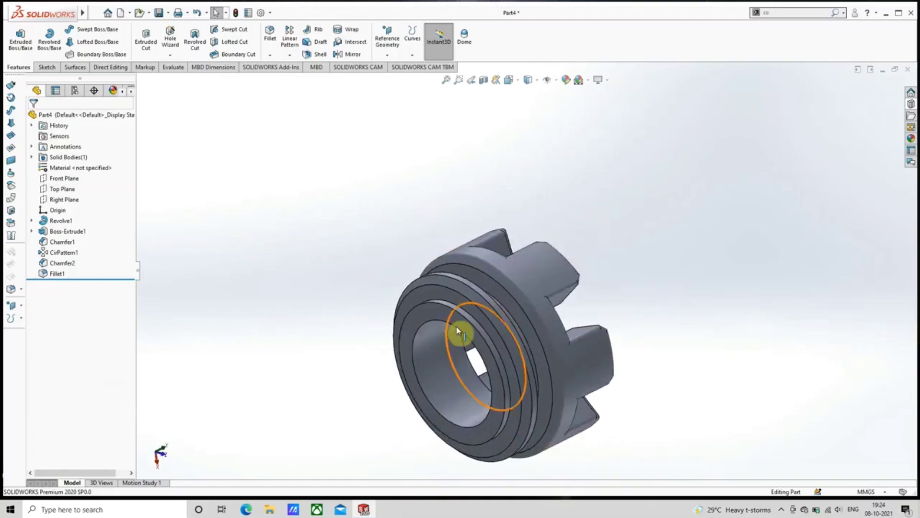
{"action": "scroll", "coordinate": [505, 374], "scroll_direction": "down", "scroll_amount": 3}
{"action": "left_click", "coordinate": [507, 369]}
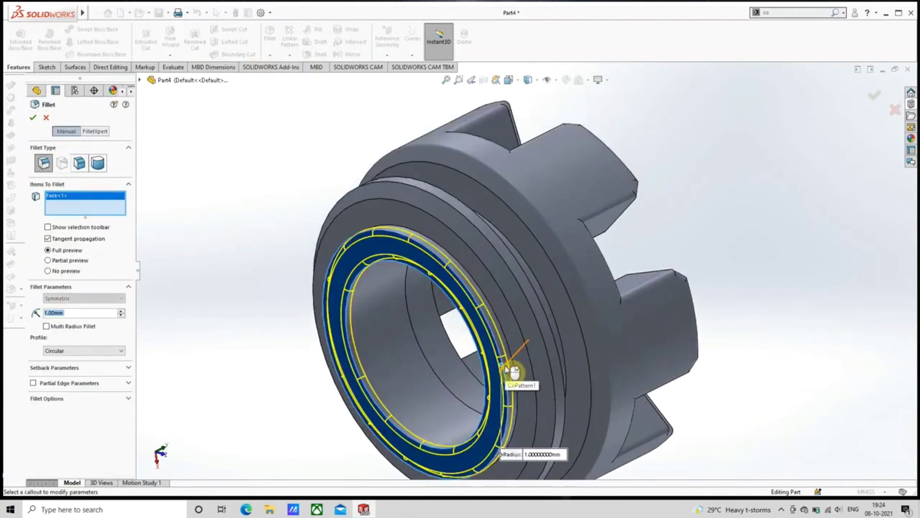
{"action": "left_click", "coordinate": [33, 118]}
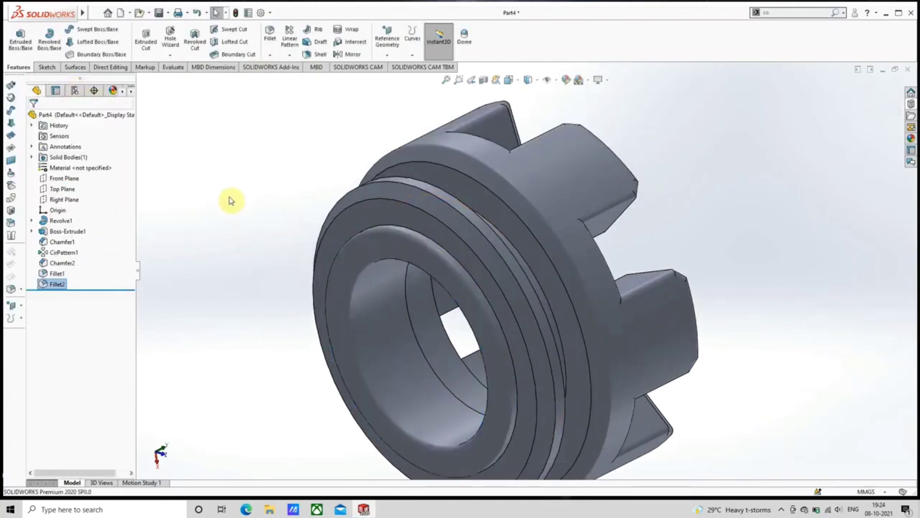
Step: Save the part as gearboxpart5 in the NISSAN GTR35 folder and close it
{"action": "mouse_move", "coordinate": [350, 251]}
{"action": "middle_mouse_down"}
{"action": "mouse_move", "coordinate": [372, 165]}
{"action": "mouse_move", "coordinate": [362, 263]}
{"action": "middle_mouse_up"}
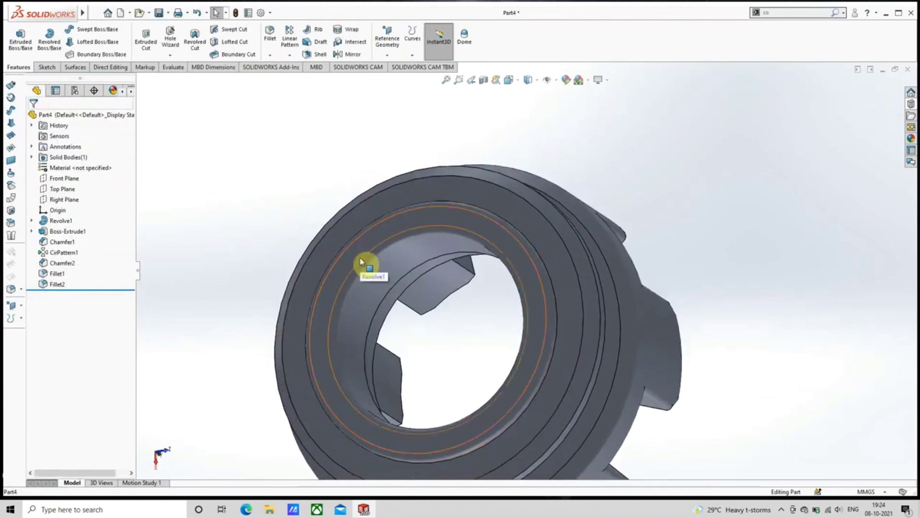
{"action": "middle_click_drag", "start_coordinate": [362, 261], "coordinate": [441, 341]}
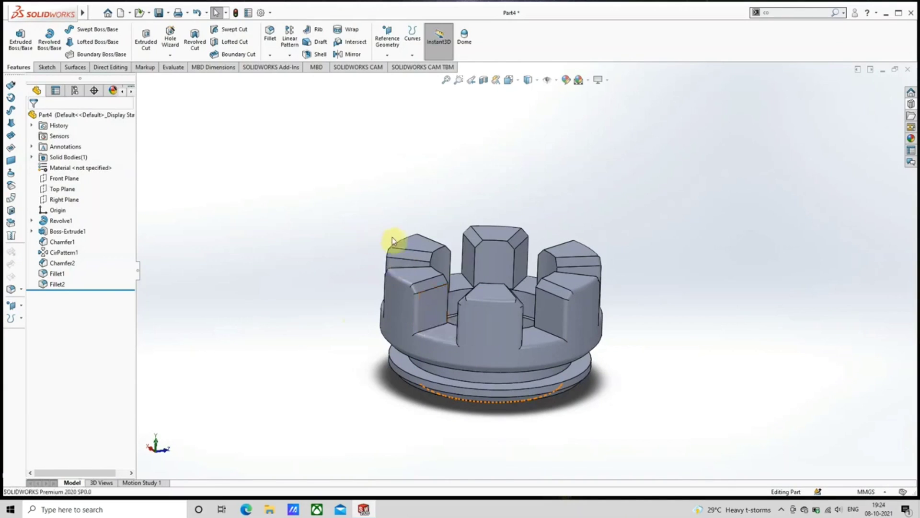
{"action": "middle_click_drag", "start_coordinate": [392, 237], "coordinate": [398, 269]}
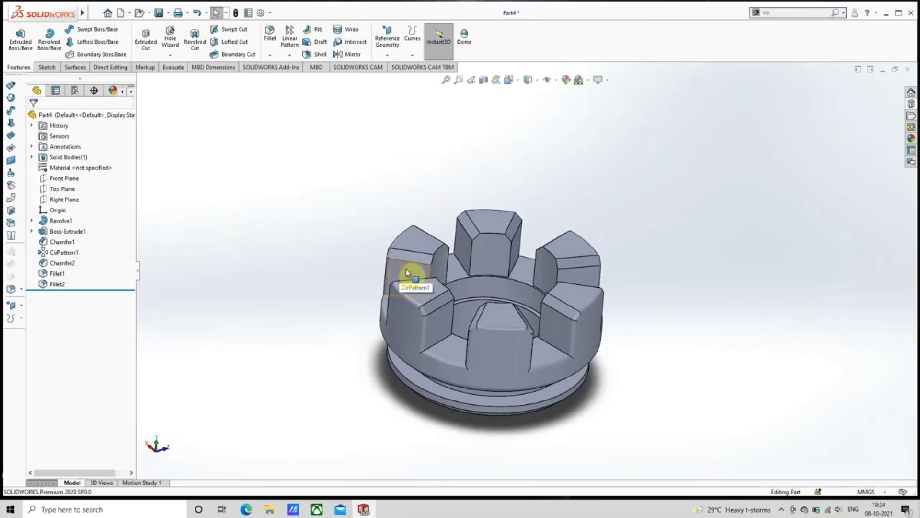
{"action": "key", "text": "ctrl+s"}
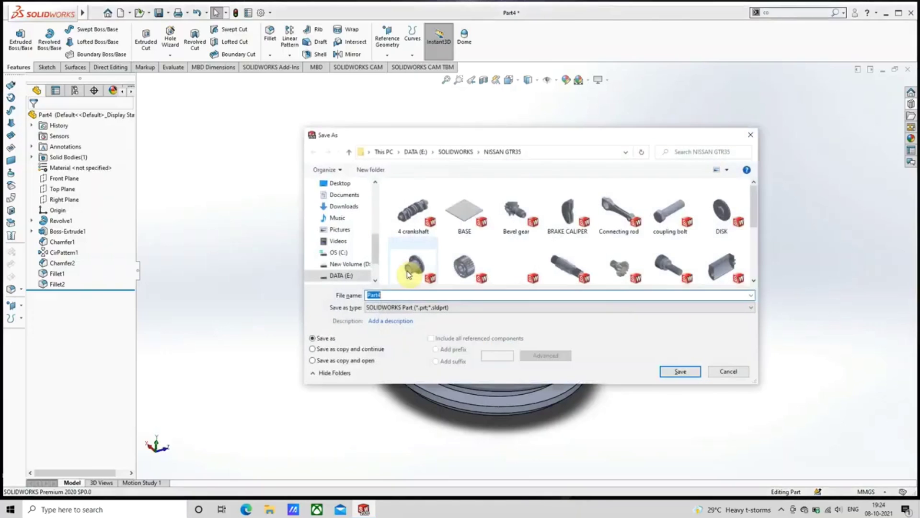
{"action": "key", "text": "BackSpace"}
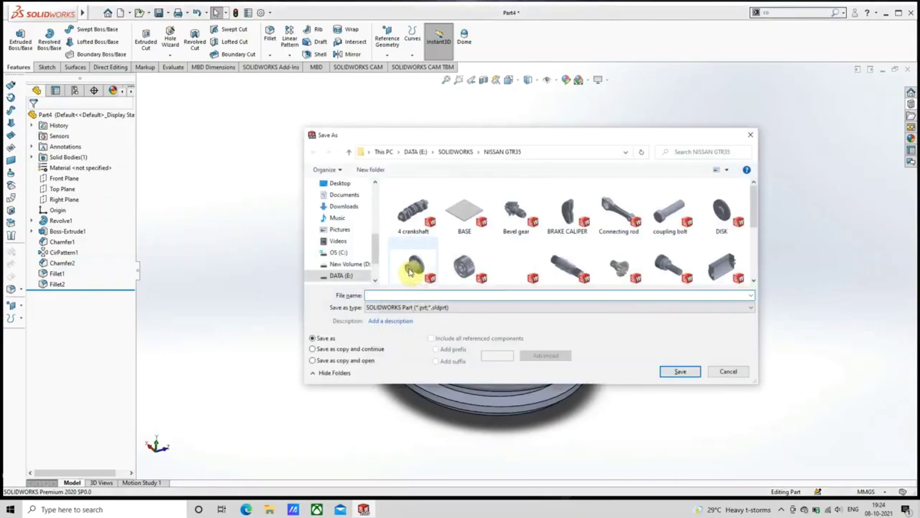
{"action": "type", "text": "gear"}
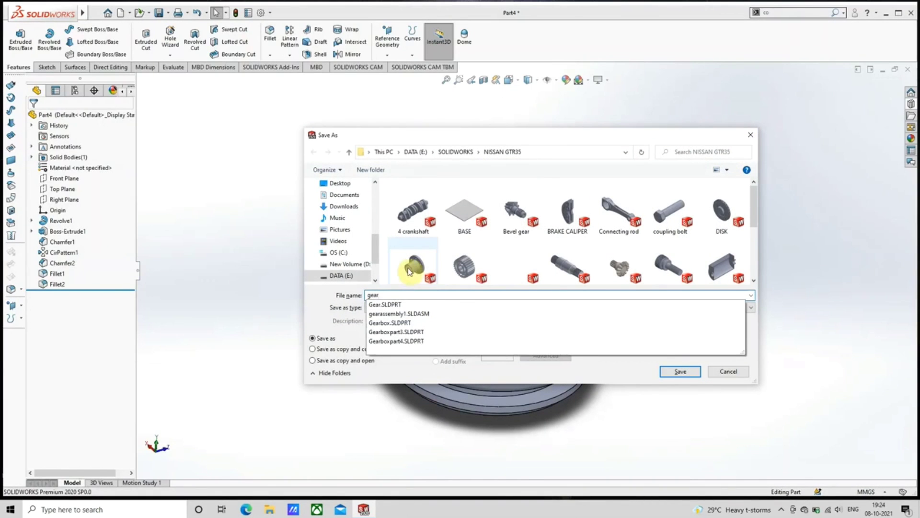
{"action": "type", "text": "box"}
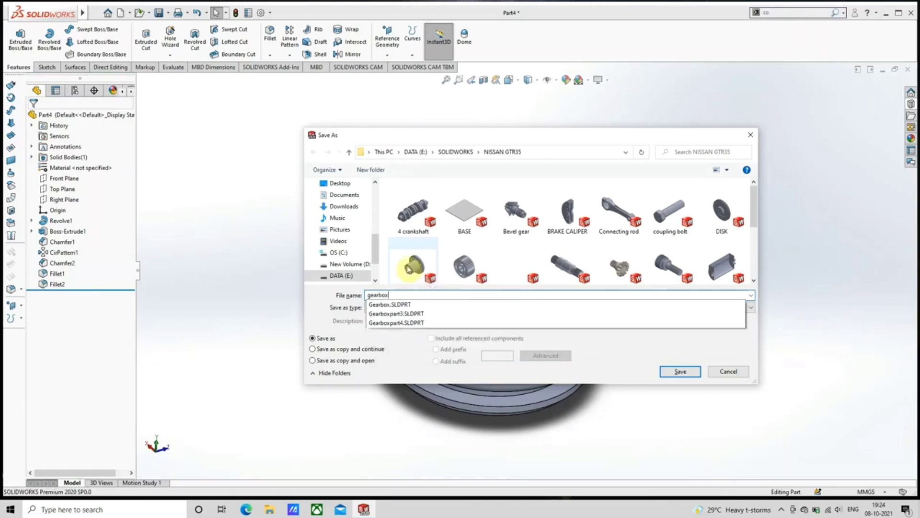
{"action": "type", "text": "part5"}
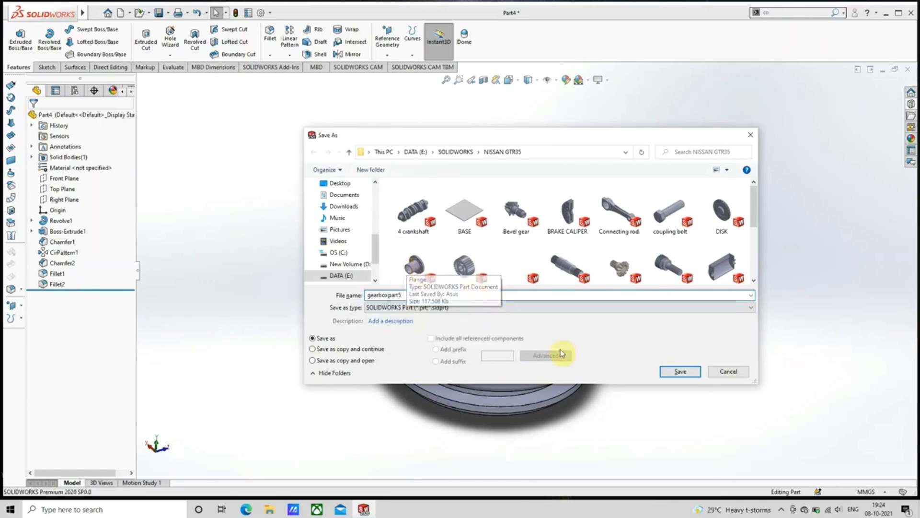
{"action": "left_click", "coordinate": [678, 371]}
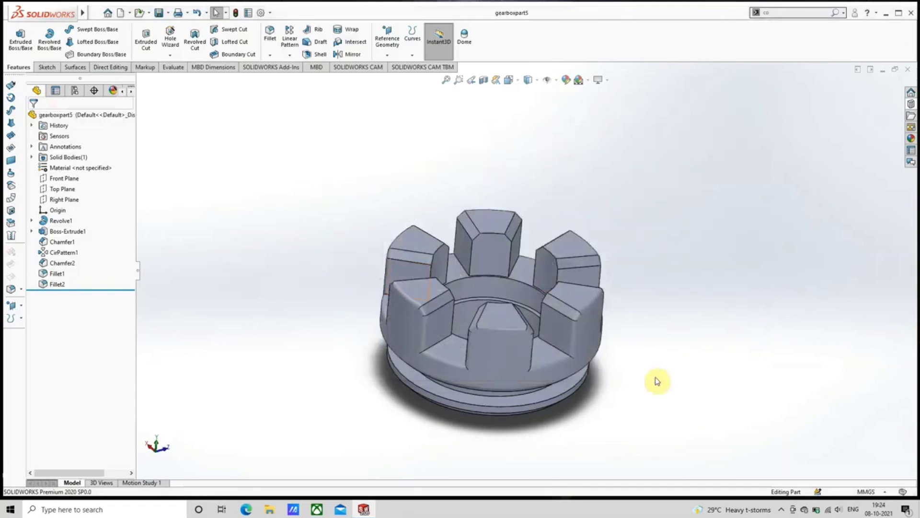
{"action": "left_click", "coordinate": [907, 69]}
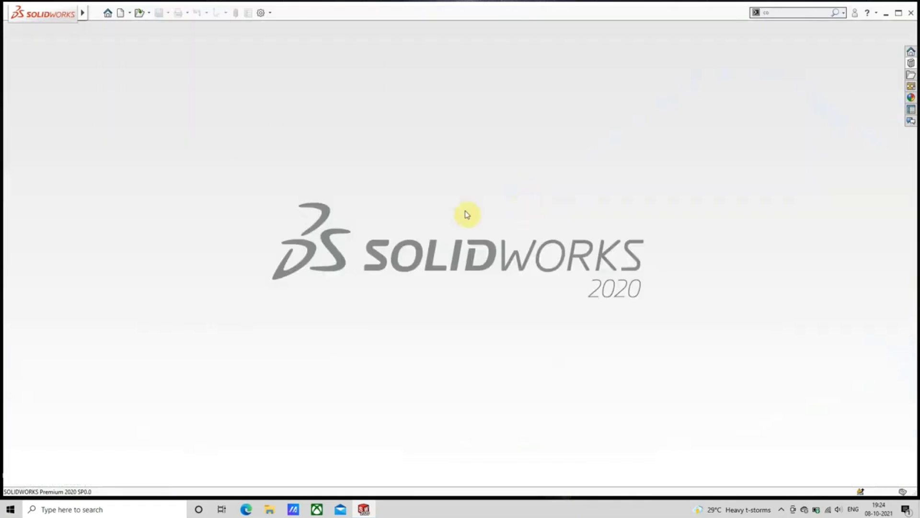
Step: Start creating a new part document
{"action": "mouse_move", "coordinate": [62, 8]}
{"action": "left_click", "coordinate": [113, 13]}
{"action": "left_click", "coordinate": [87, 214]}
{"action": "left_click", "coordinate": [122, 15]}
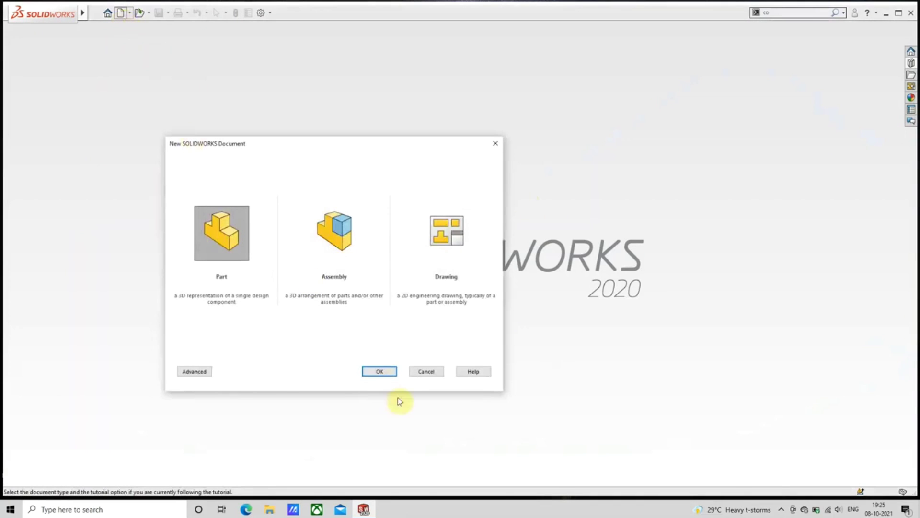